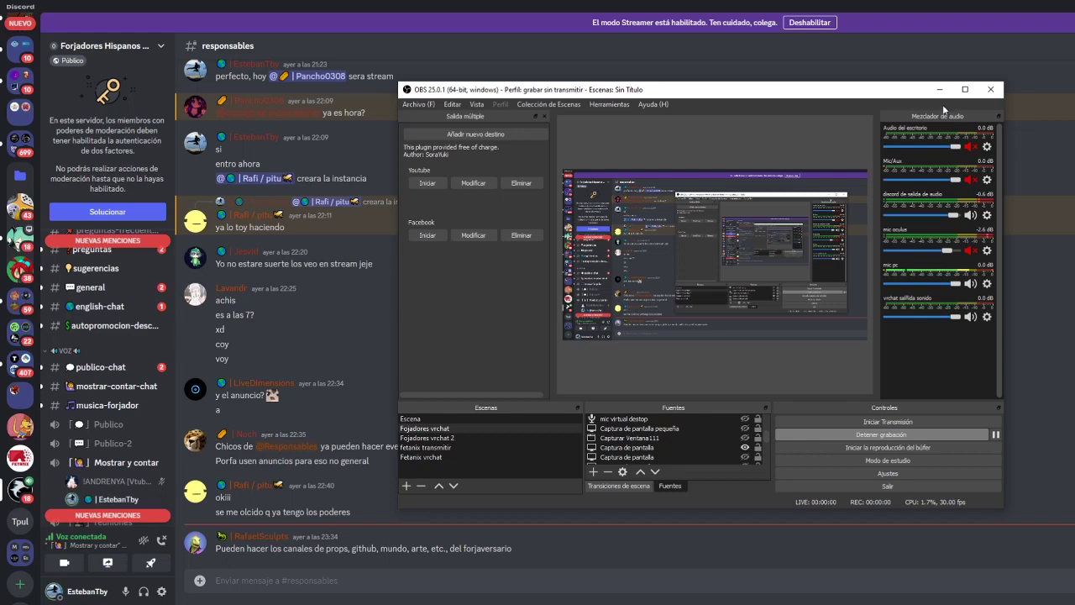
Minimize the OBS Studio window to reveal the Discord channel.
left_click(939, 89)
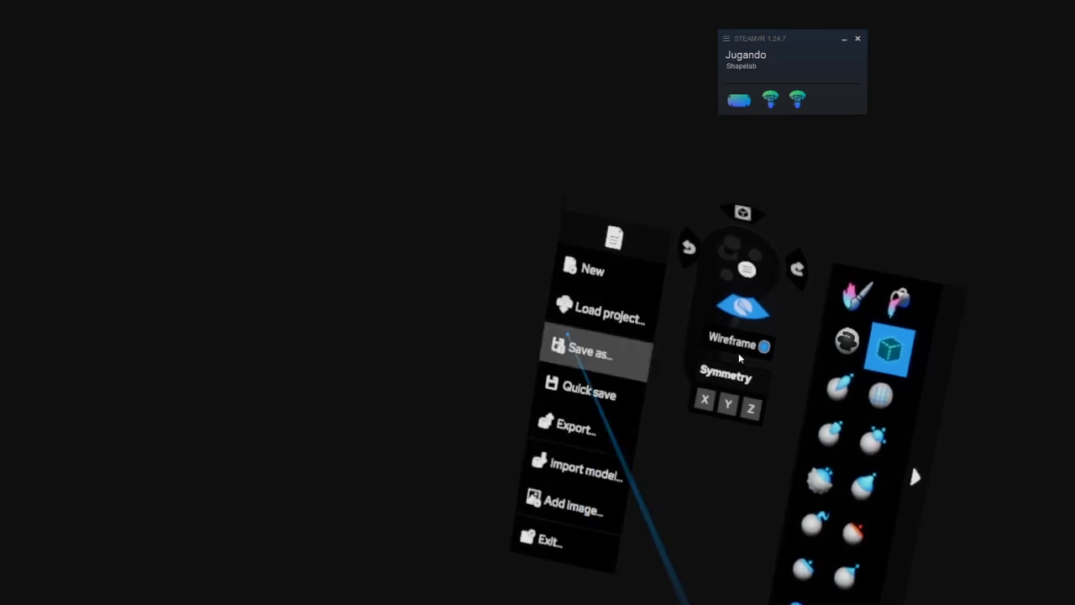
In the load browser, go to Recent > Documentos > ShapeLab and pick splatoon pelo.fbx.
left_click(604, 317)
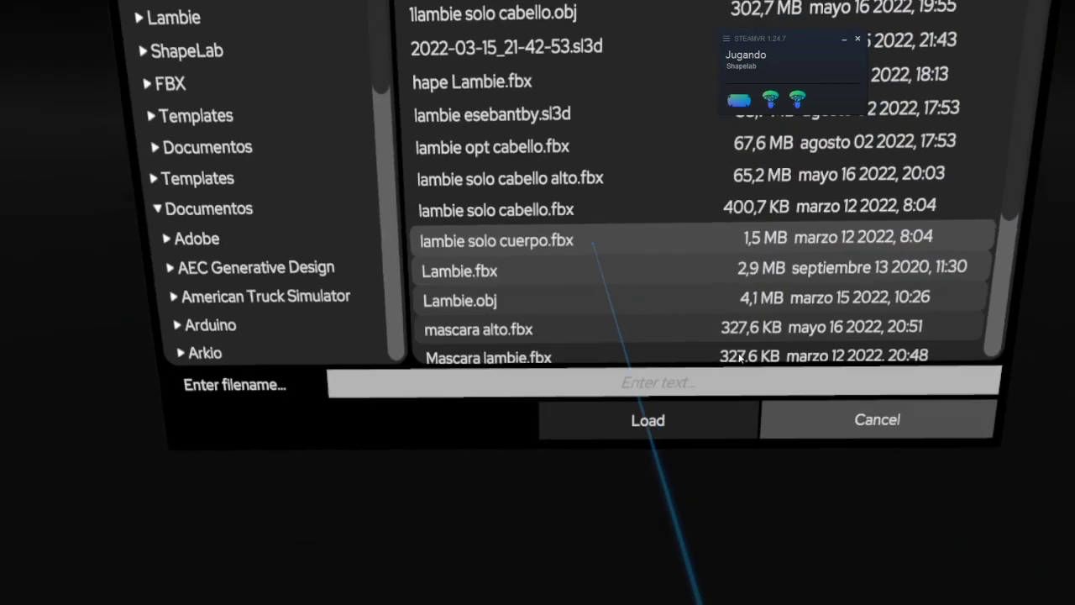
left_click(504, 276)
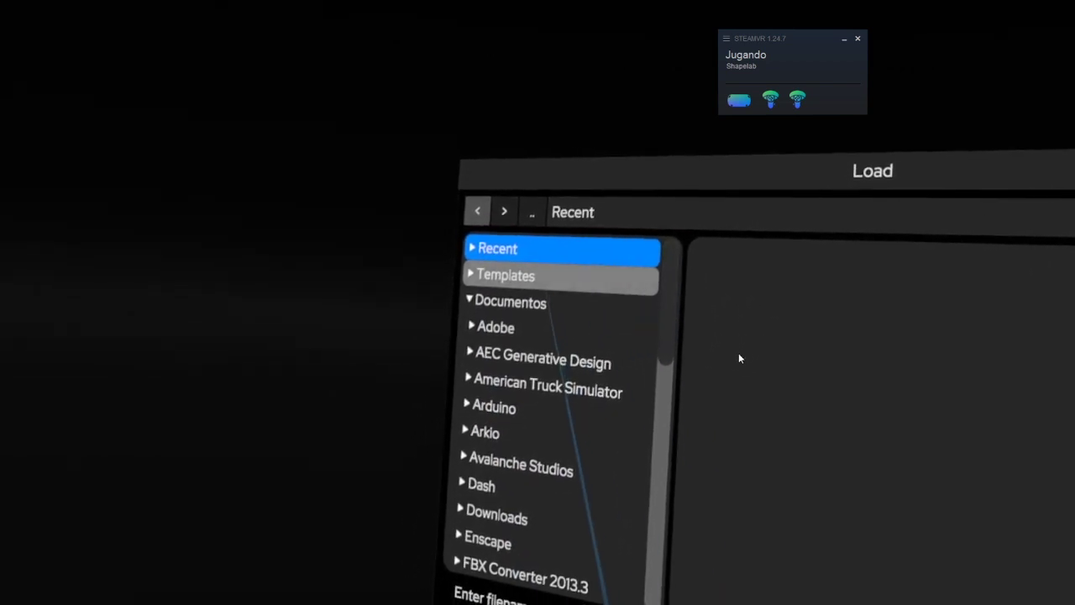
left_click(509, 302)
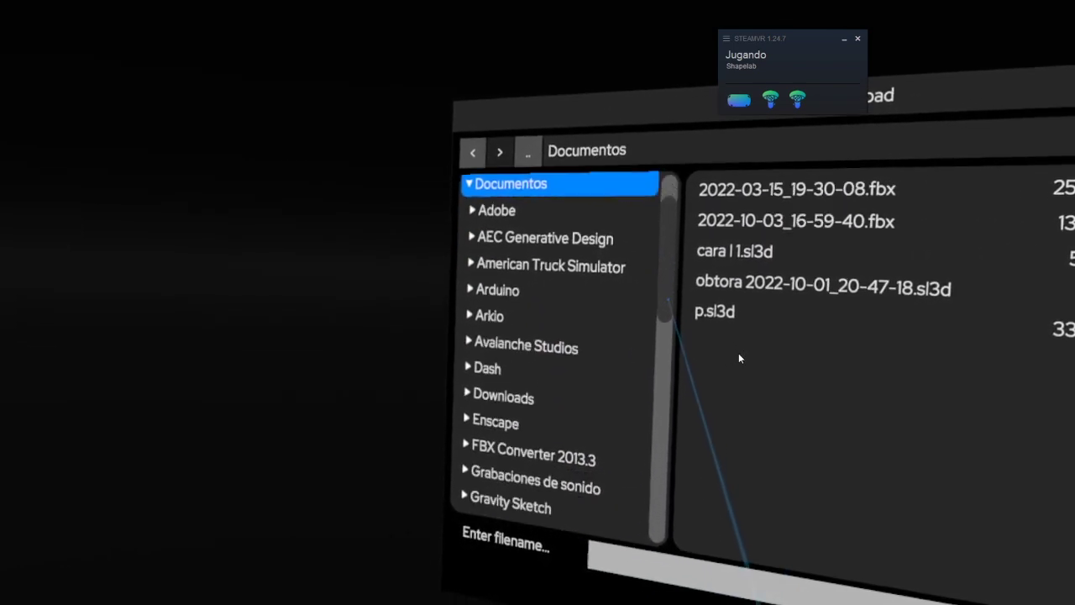
scroll(668, 302, "down", 3)
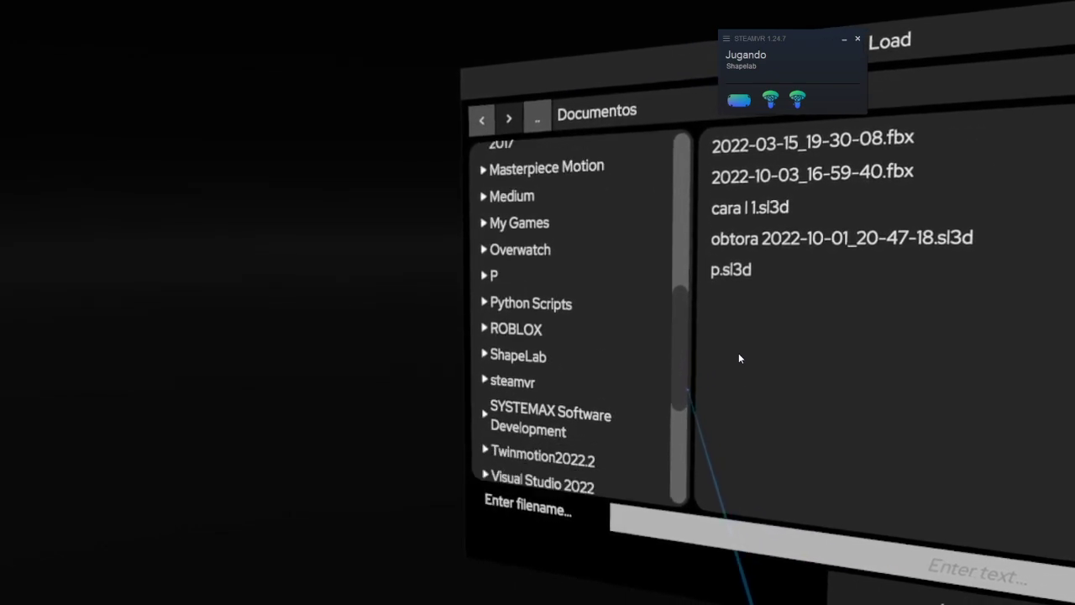
left_click(510, 312)
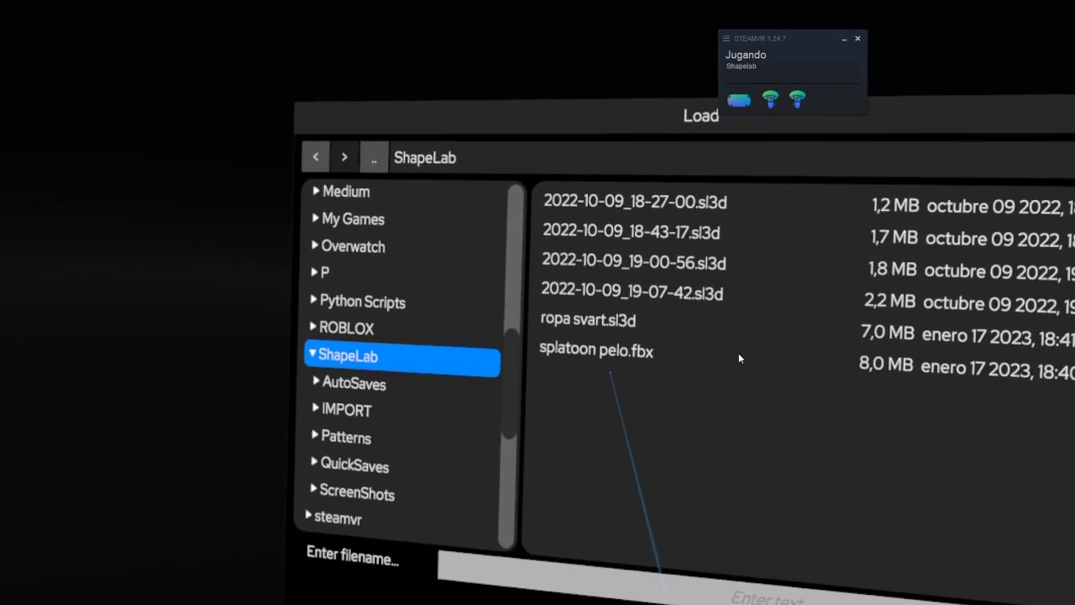
left_click(739, 358)
Load splatoon pelo.fbx into the ShapeLab scene.
left_click(557, 376)
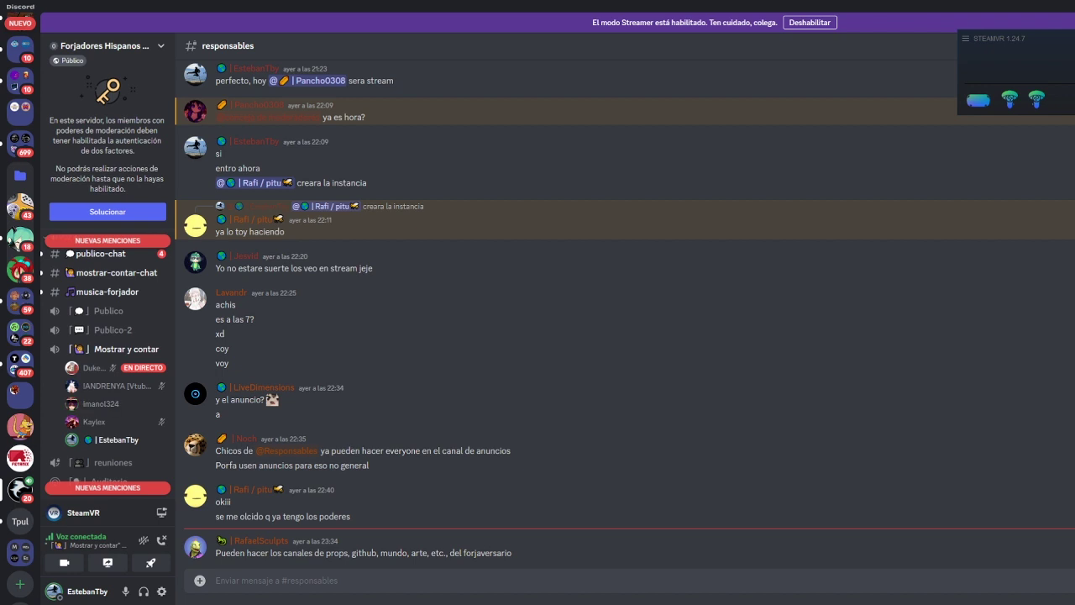
Launch Blender 2.9 from the blender 2_9 shortcut in Escritorio\Arquitectura.
key("super+e")
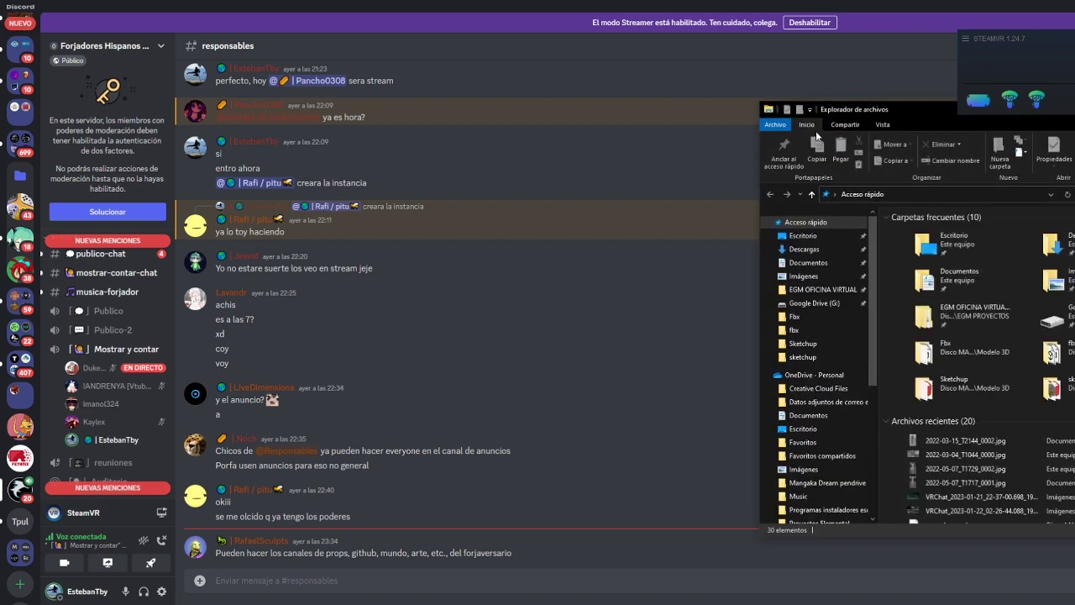
left_click(806, 235)
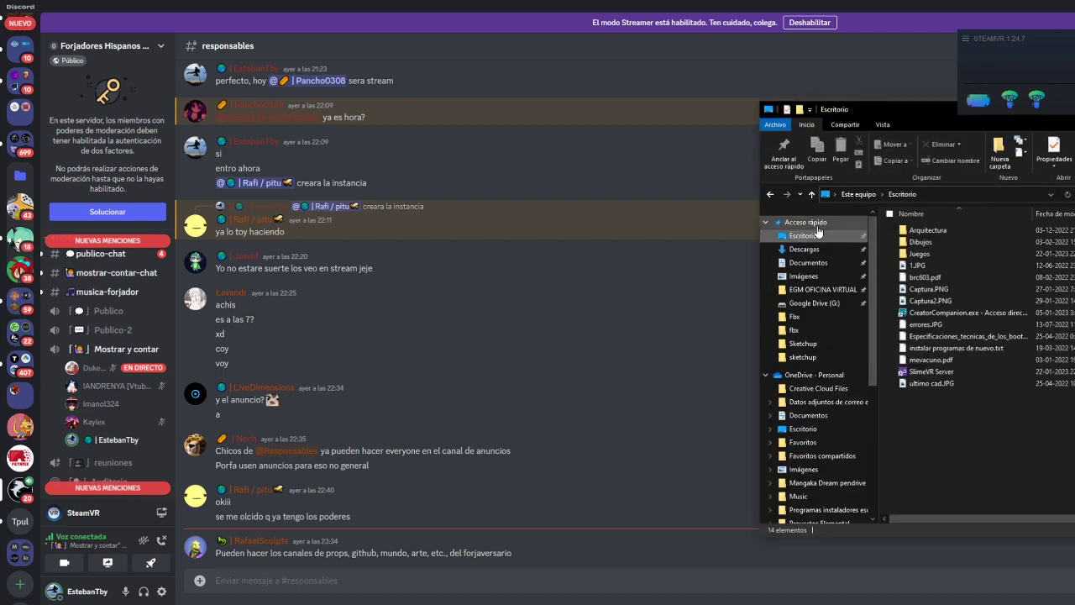
double_click(938, 232)
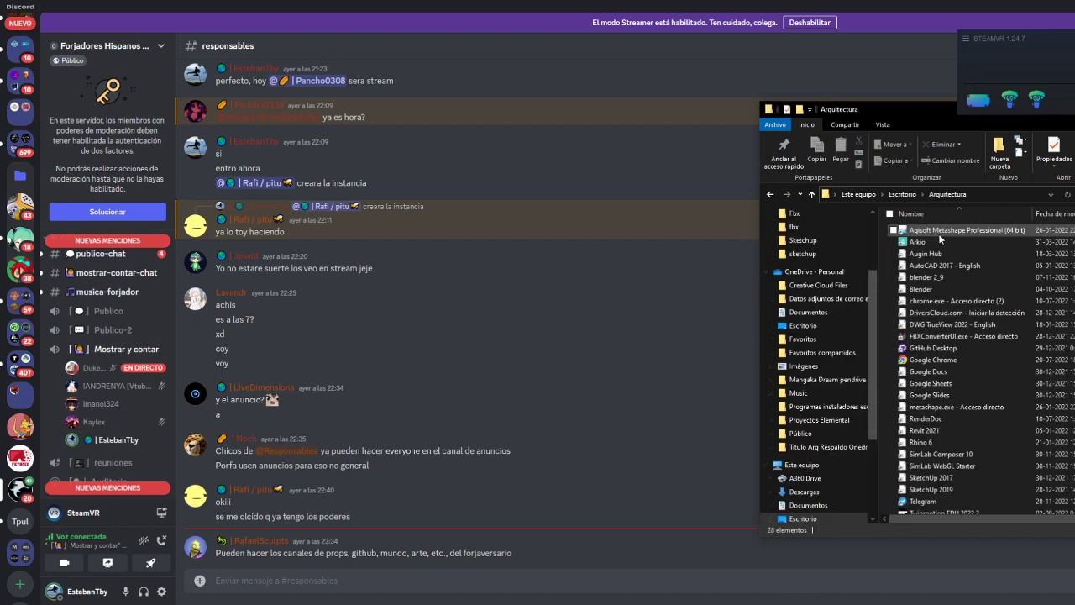
scroll(958, 303, "up", 1)
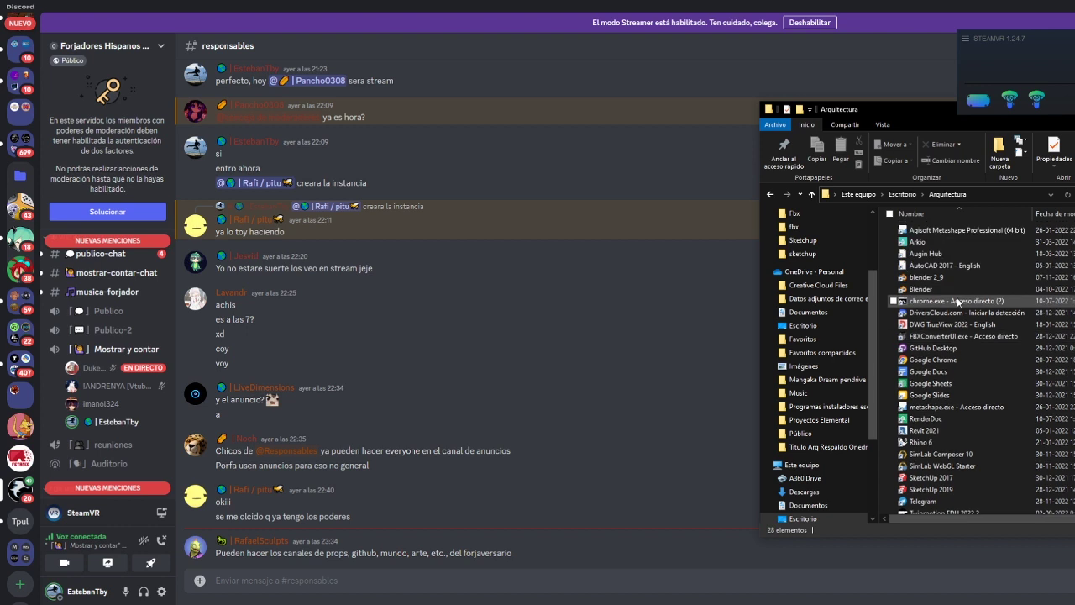
left_click(947, 278)
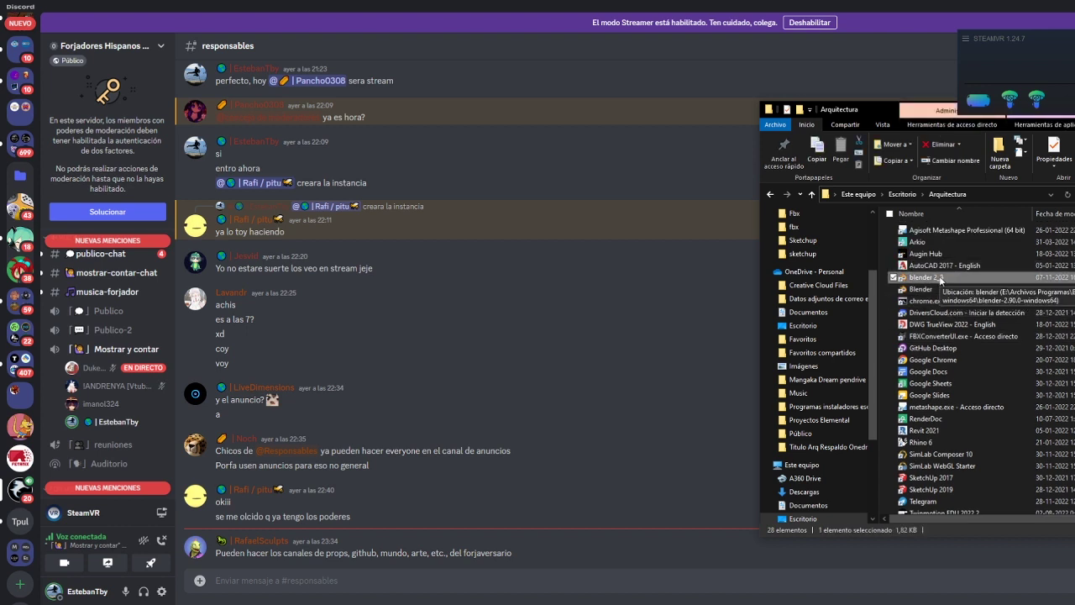
double_click(939, 281)
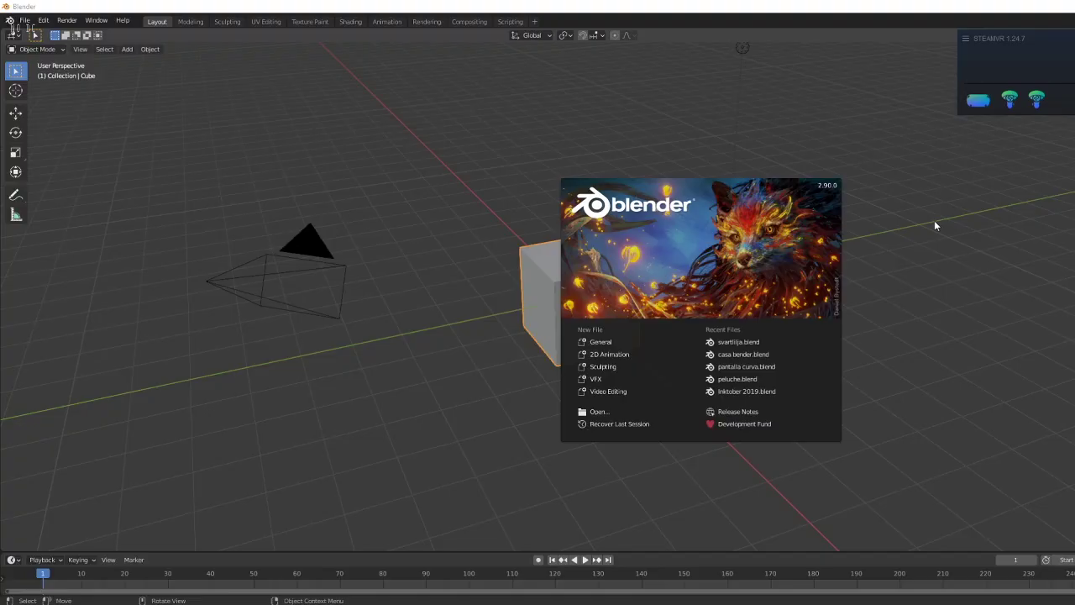
Dismiss the splash screen and delete the default cube and camera.
left_click(866, 202)
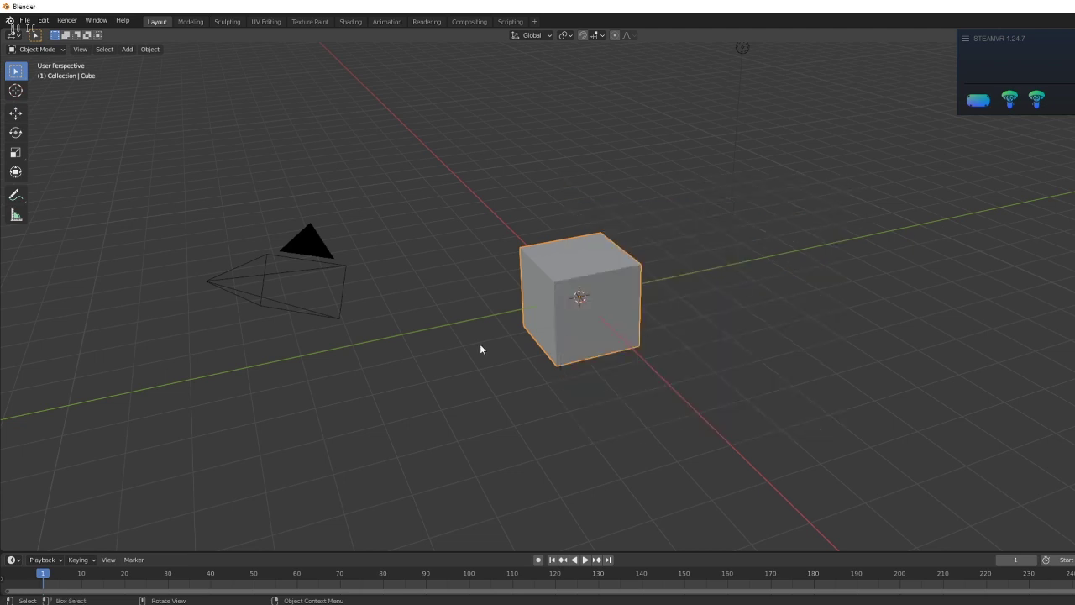
left_click_drag(753, 201, 205, 363)
key("Delete")
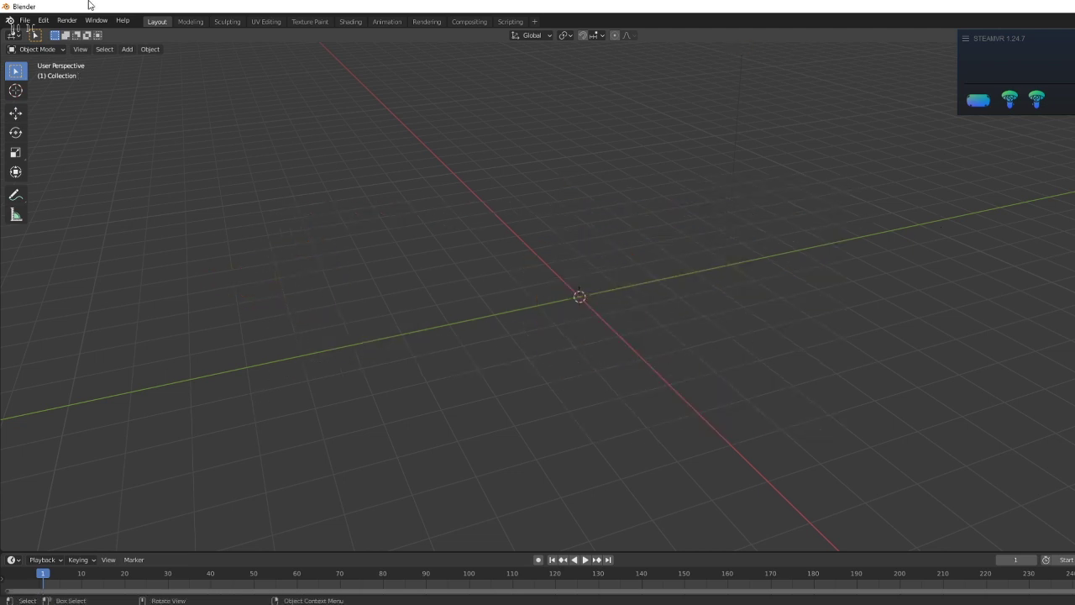
Open the recent file svartlilja.blend, discarding the empty scene without saving.
left_click(25, 19)
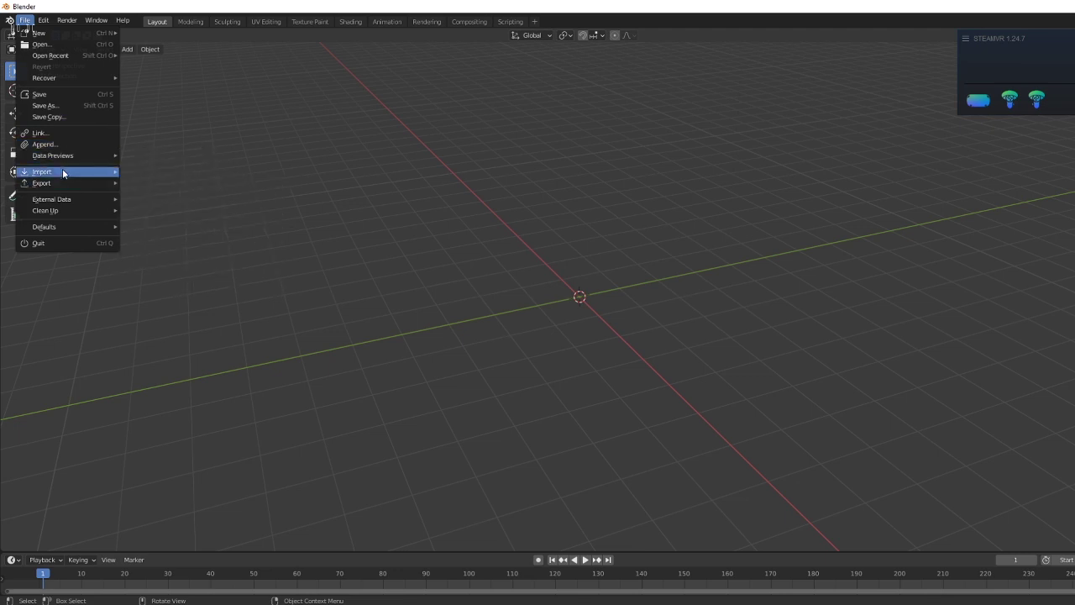
mouse_move(50, 55)
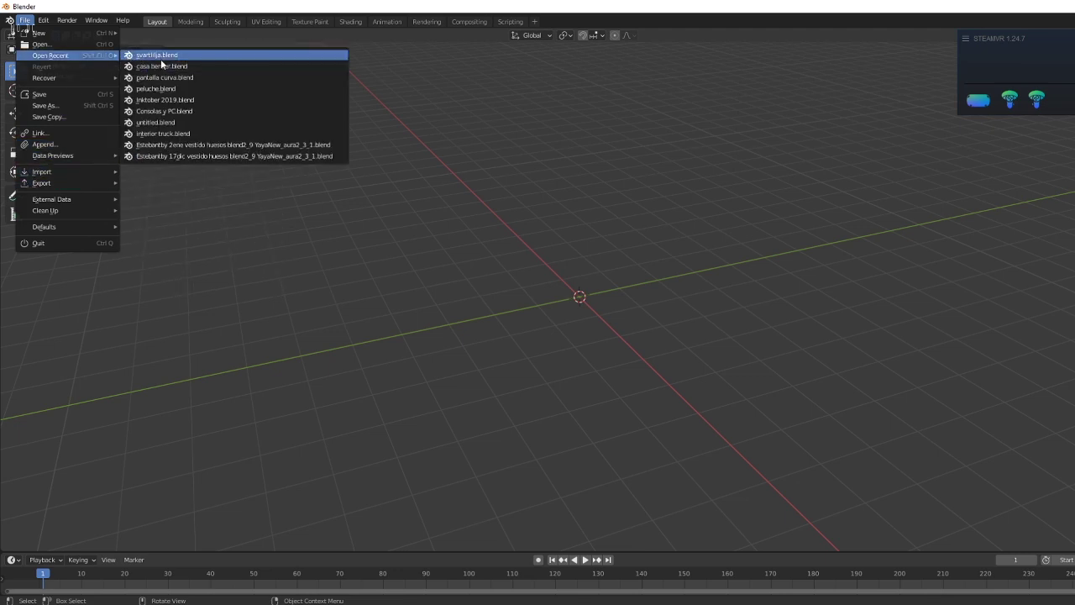
left_click(177, 62)
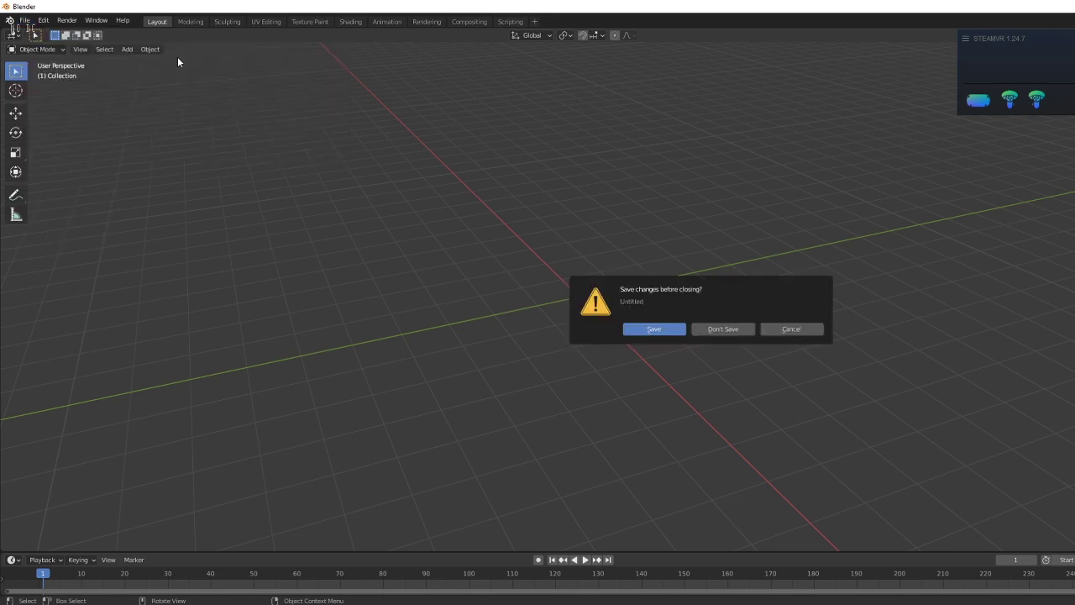
left_click(744, 328)
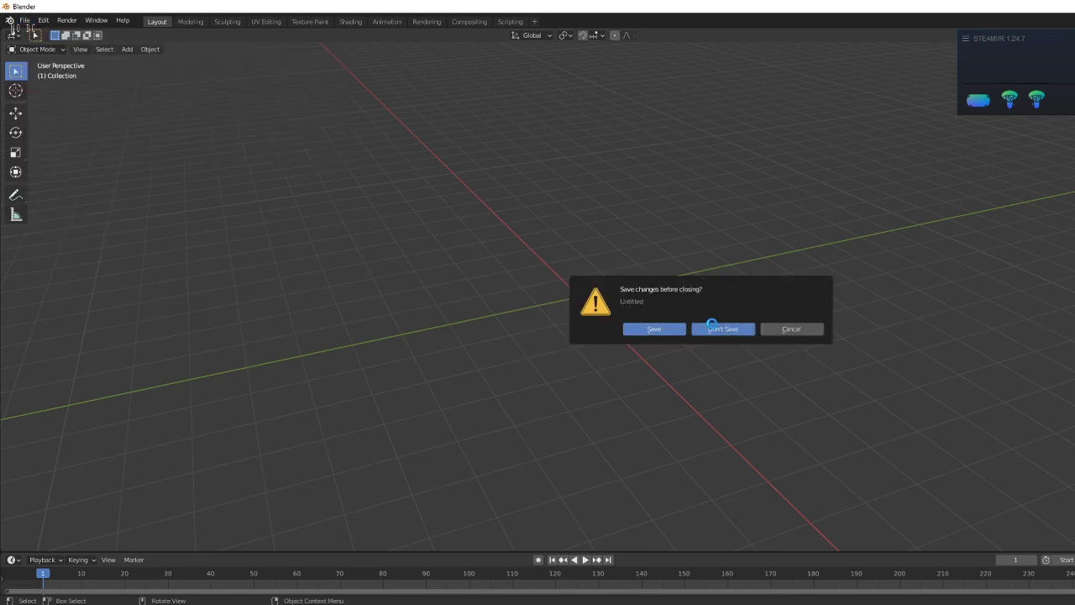
scroll(578, 269, "up", 5)
mouse_move(578, 269)
middle_mouse_down()
mouse_move(630, 276)
mouse_move(631, 343)
middle_mouse_up()
scroll(631, 276, "down", 4)
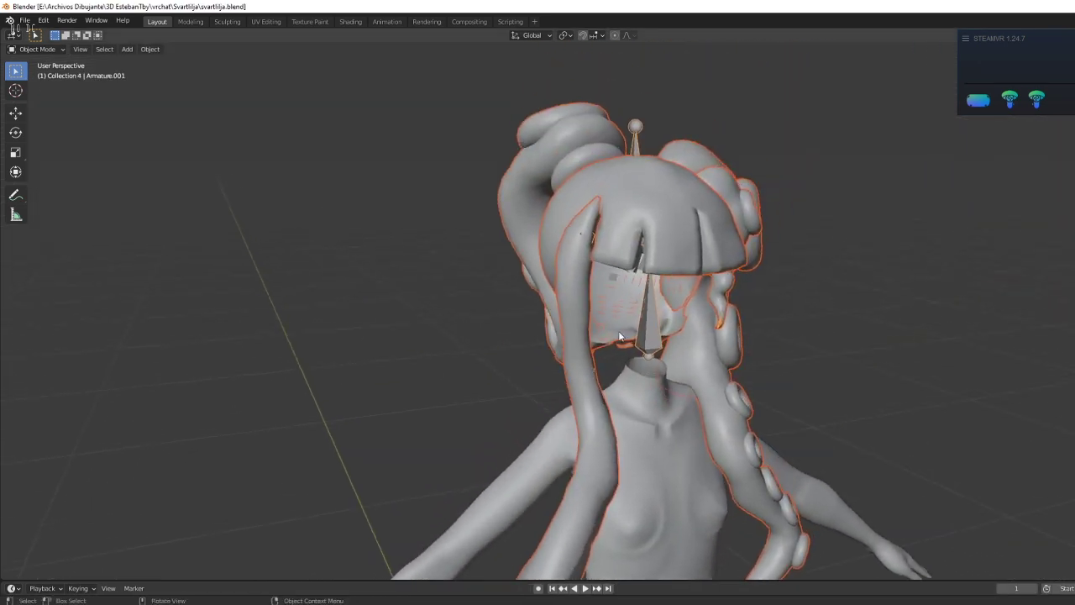
Select the hair and display the model in X-ray wireframe.
left_click(750, 220)
scroll(679, 222, "up", 2)
middle_click_drag(704, 233, 663, 283)
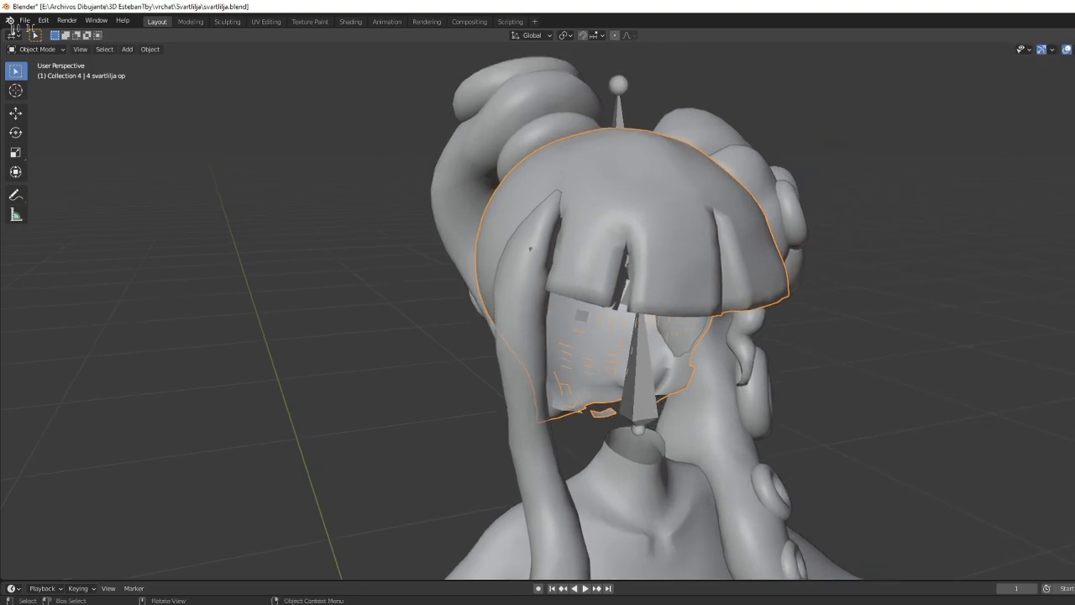
key("alt+z")
key("alt+z")
key("shift+z")
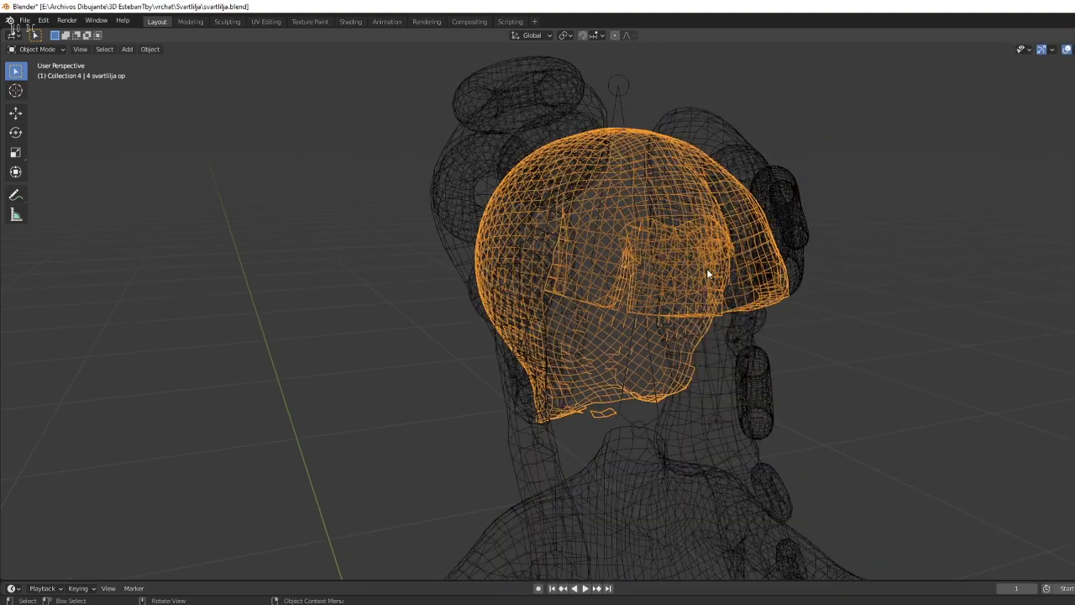
Inspect the head's wireframe from the front and back, then switch to Discord.
mouse_move(706, 268)
middle_mouse_down("alt")
mouse_move(666, 248)
mouse_move(895, 377)
mouse_move(839, 305)
mouse_move(761, 329)
mouse_move(751, 244)
middle_mouse_up("alt")
left_click(895, 377)
middle_click_drag(707, 431, 851, 393)
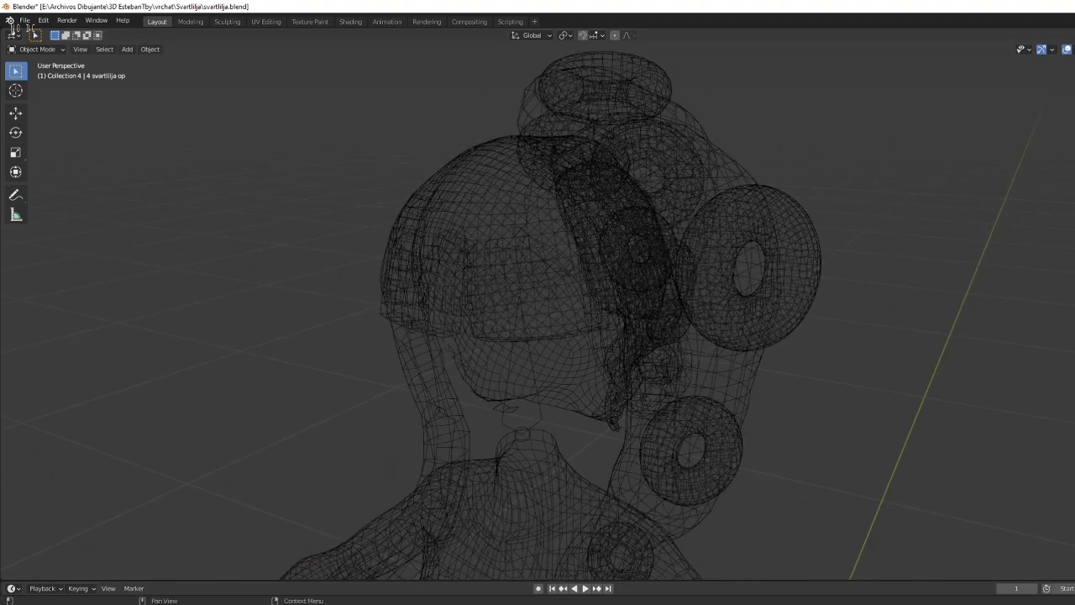
key("alt+Tab")
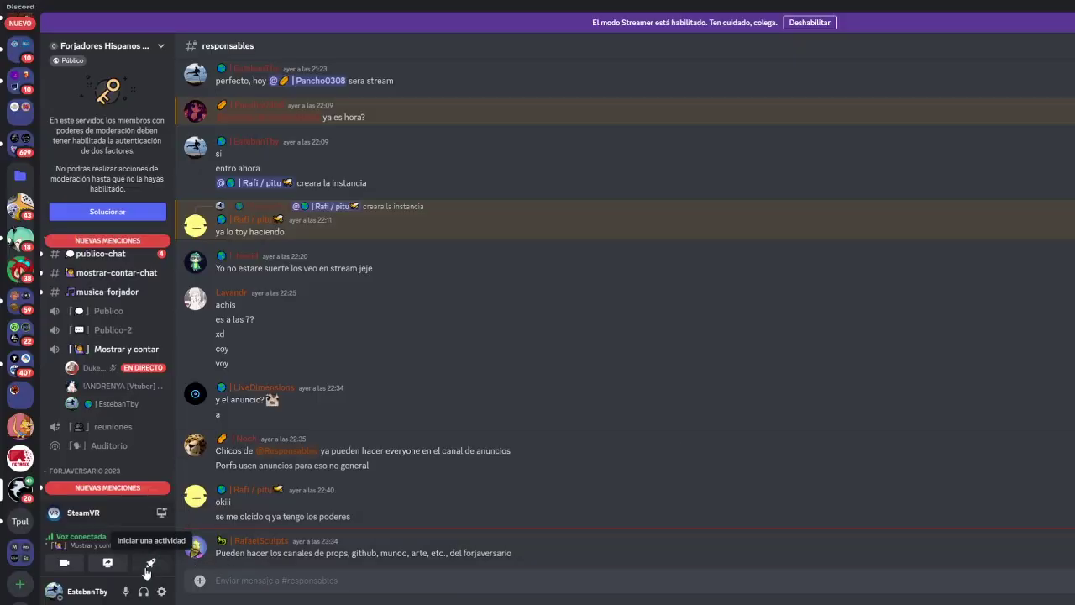
left_click(121, 568)
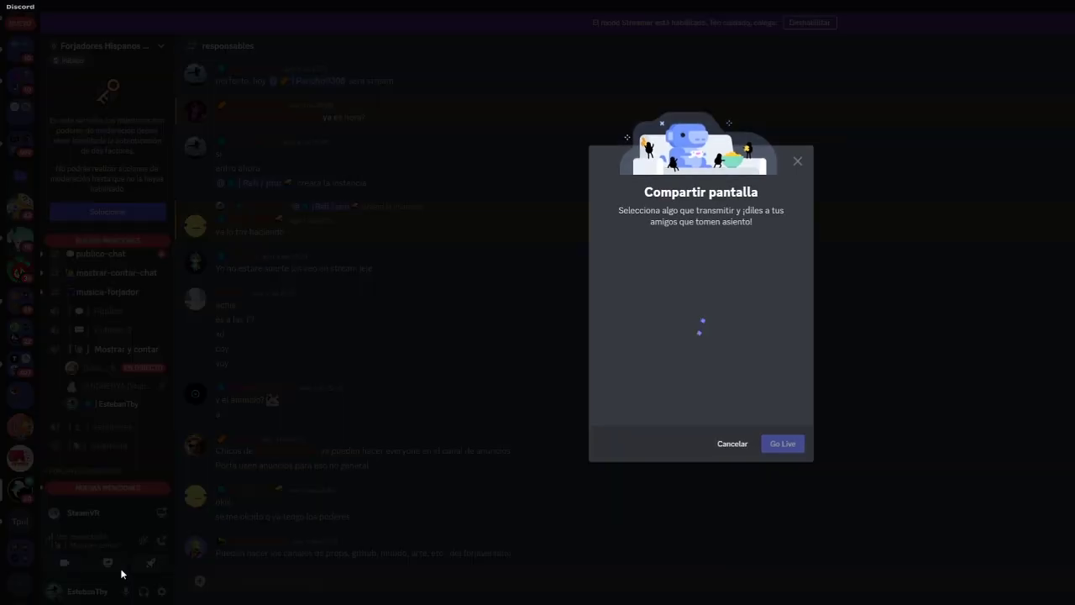
left_click(770, 290)
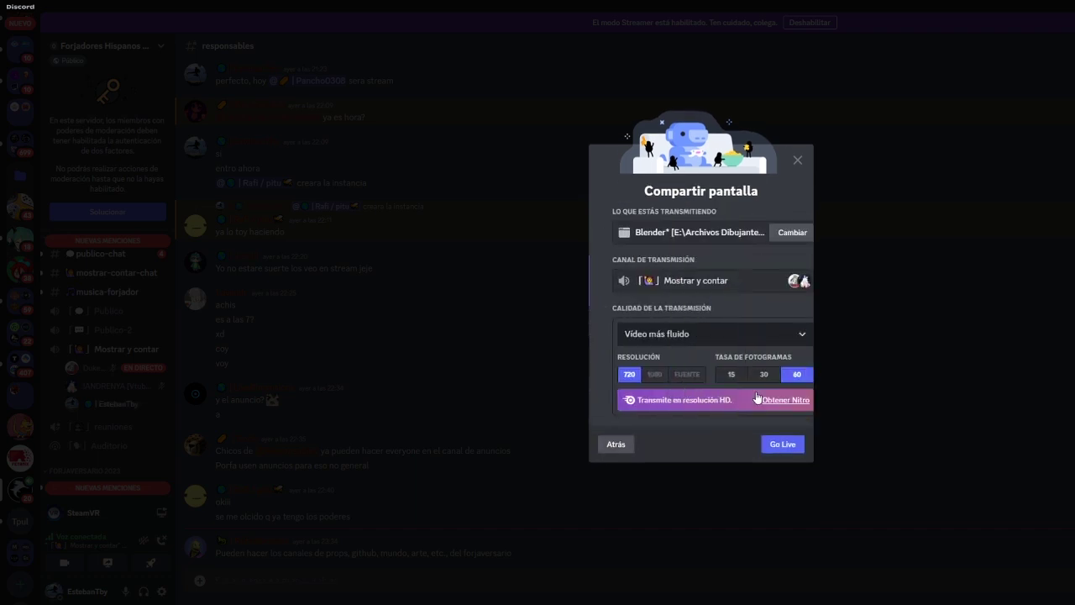
left_click(608, 441)
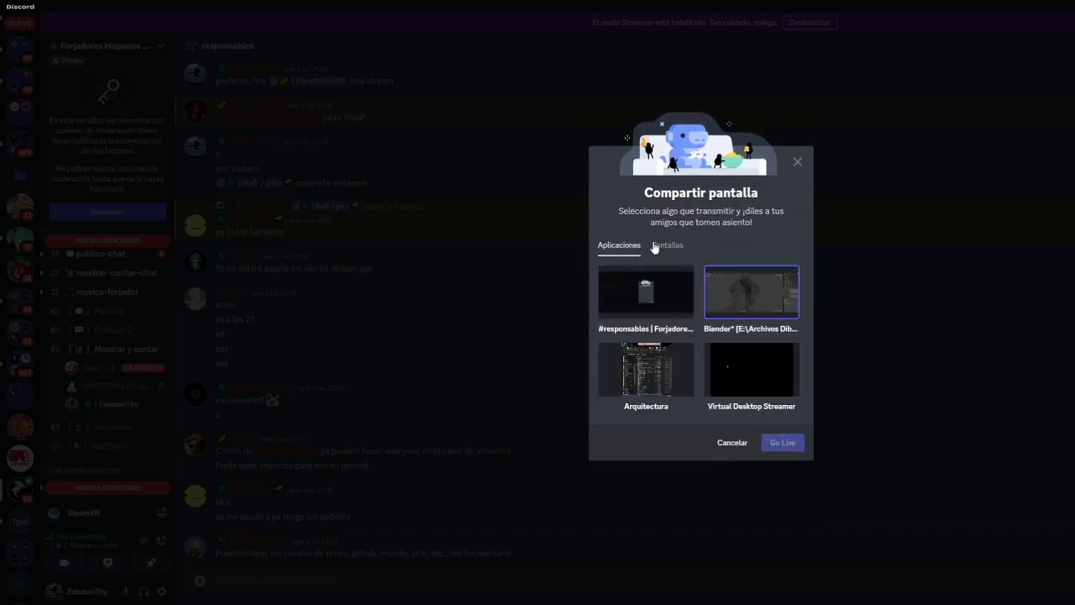
left_click(656, 245)
left_click(646, 290)
left_click(780, 458)
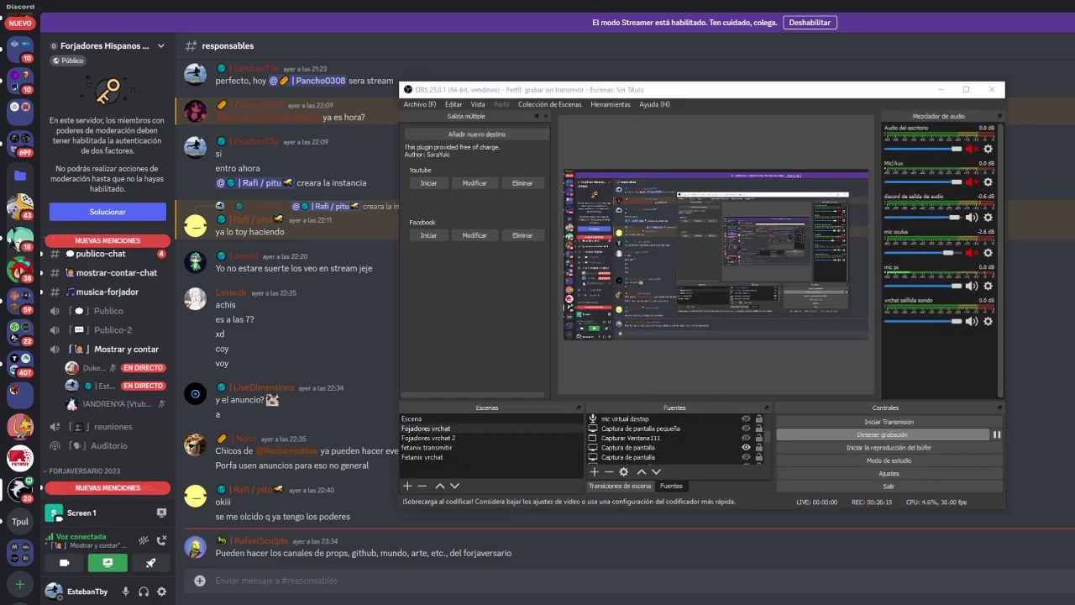
key("alt+Tab")
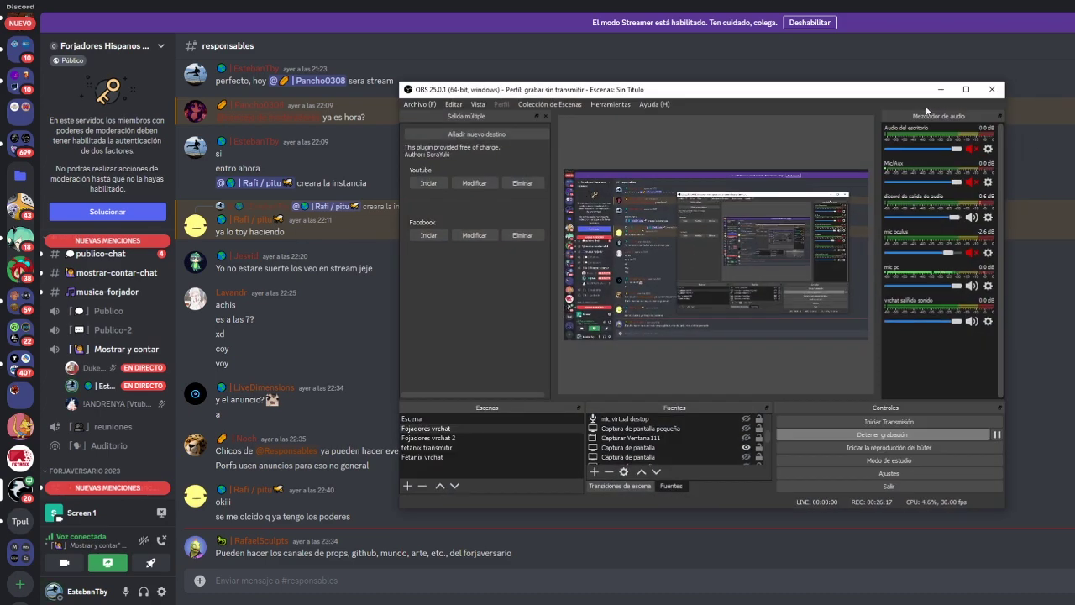
key("alt+Tab")
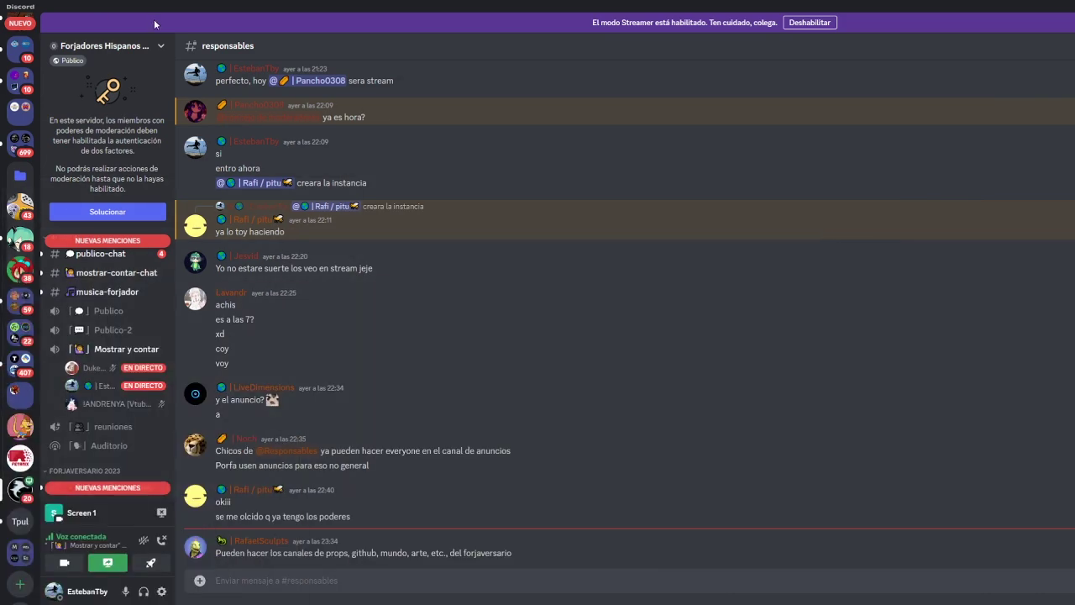
Back in Blender, select and inspect several hair strands, the armature and the ponytail.
key("alt+Tab")
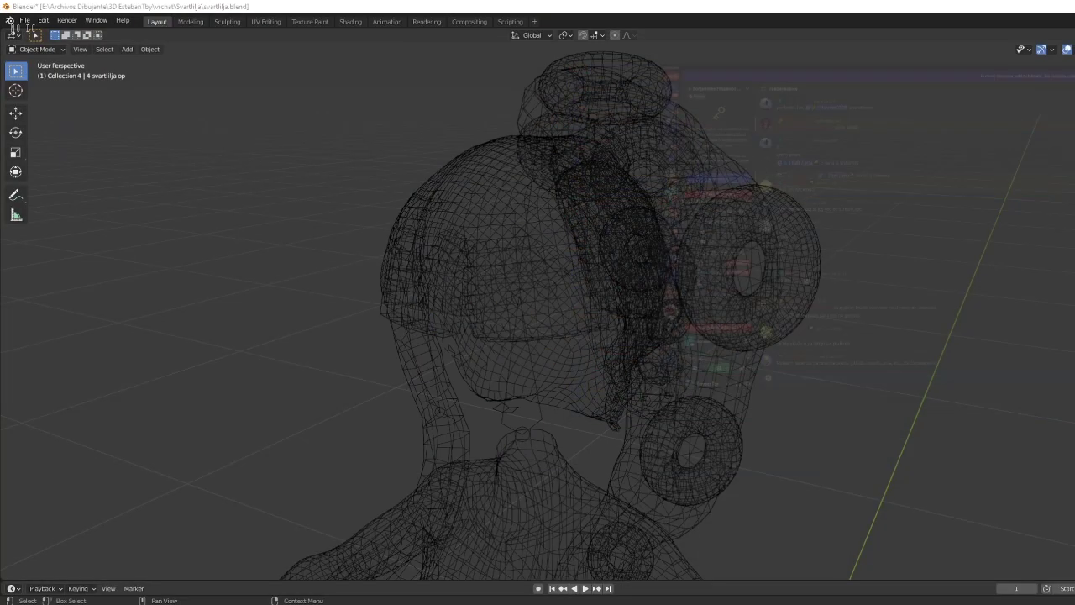
scroll(516, 310, "down", 4)
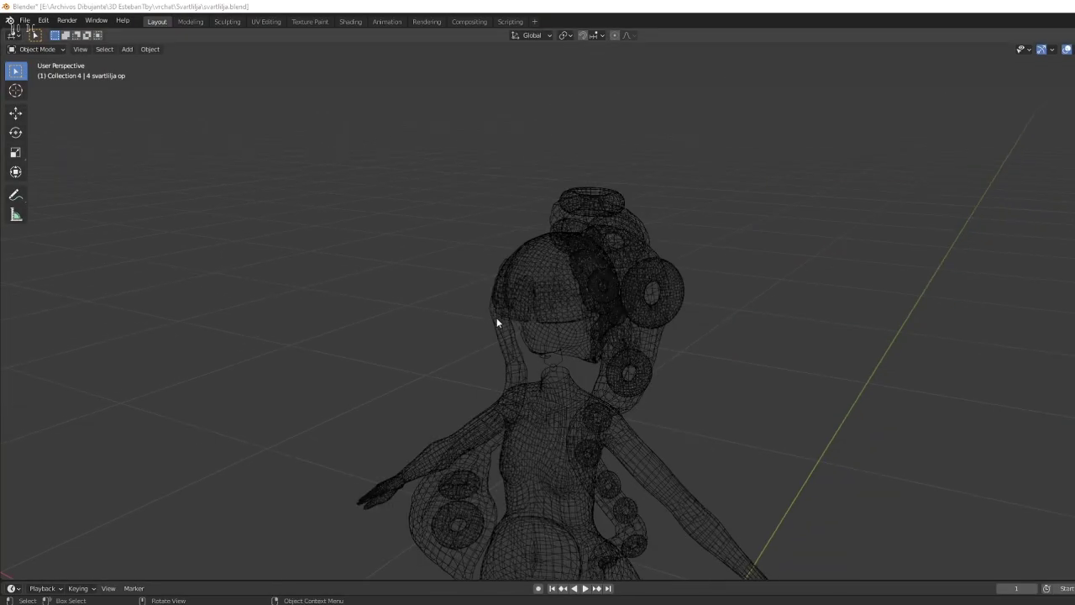
mouse_move(495, 319)
middle_mouse_down()
mouse_move(546, 353)
mouse_move(524, 361)
middle_mouse_up()
left_click(544, 365)
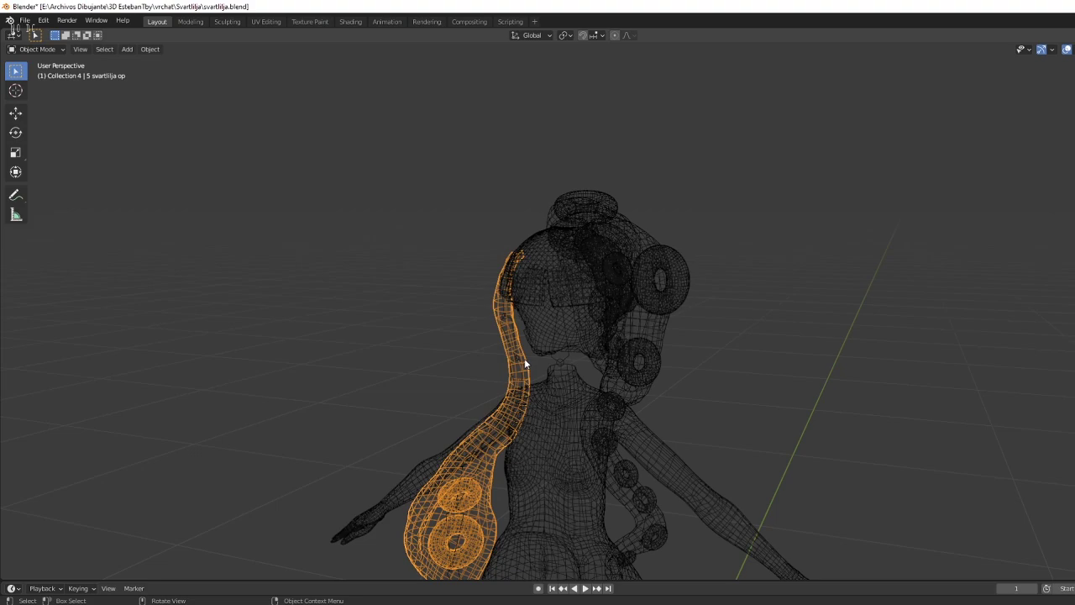
left_click(639, 332)
mouse_move(653, 315)
middle_mouse_down()
mouse_move(684, 299)
mouse_move(571, 403)
mouse_move(529, 358)
mouse_move(511, 430)
mouse_move(531, 233)
mouse_move(532, 312)
middle_mouse_up()
left_click(513, 433)
left_click(531, 228)
left_click(535, 289)
Check the character's back, deselect the ponytail and change the active collection to empty the viewport.
scroll(540, 282, "up", 3)
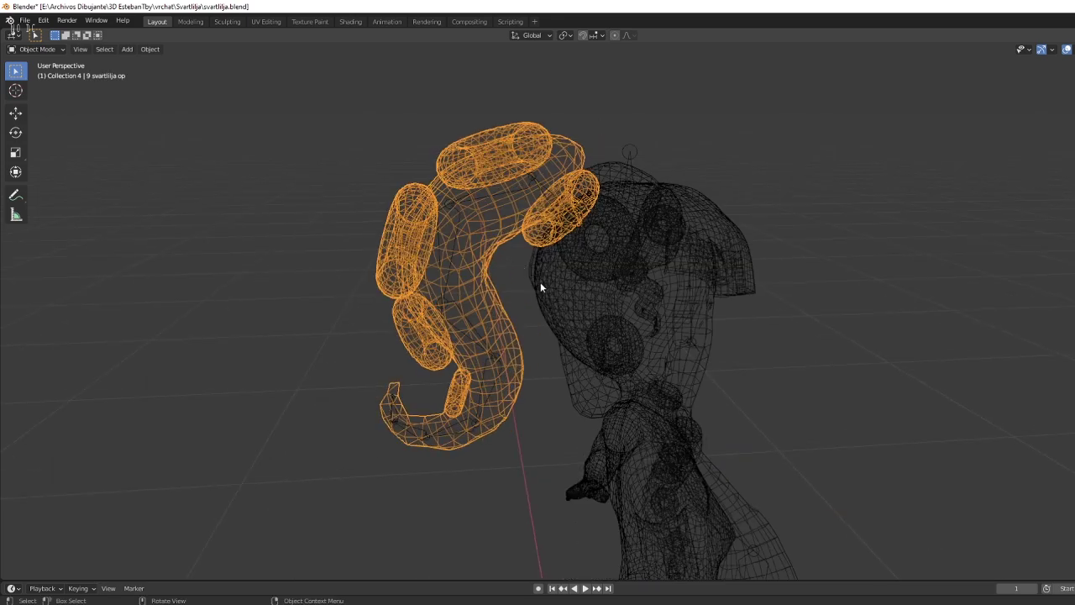
scroll(540, 284, "up", 3)
scroll(453, 428, "down", 5)
mouse_move(453, 428)
middle_mouse_down()
mouse_move(398, 347)
mouse_move(735, 357)
mouse_move(726, 353)
middle_mouse_up()
left_click(710, 358)
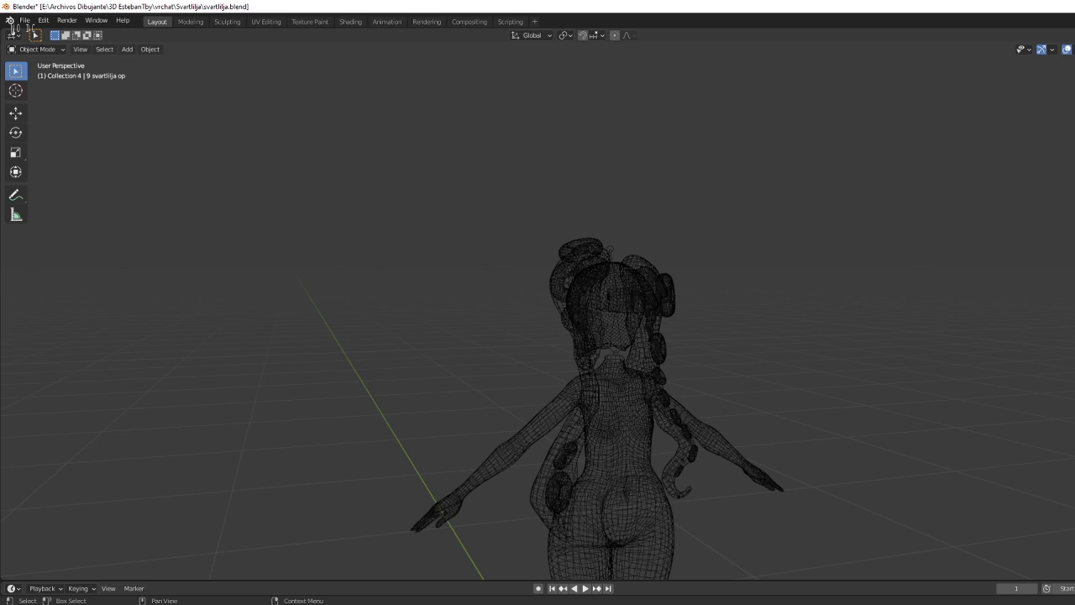
key("ctrl+z")
key("ctrl+z")
key("ctrl+z")
key("ctrl+z")
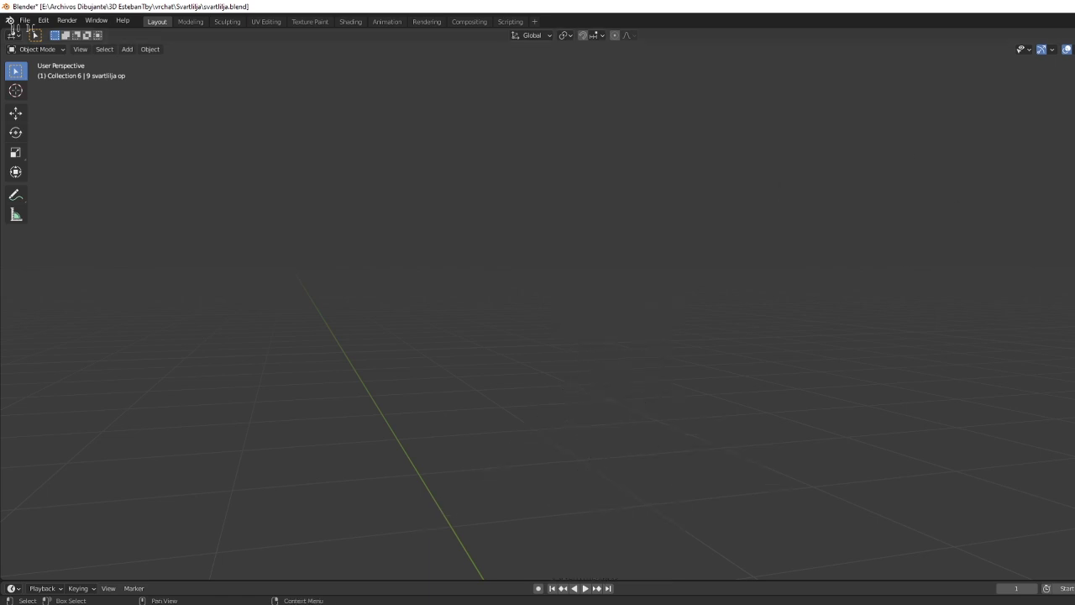
Start an FBX import and select splatoon pelo222.fbx in Documents\ShapeLab.
left_click(25, 20)
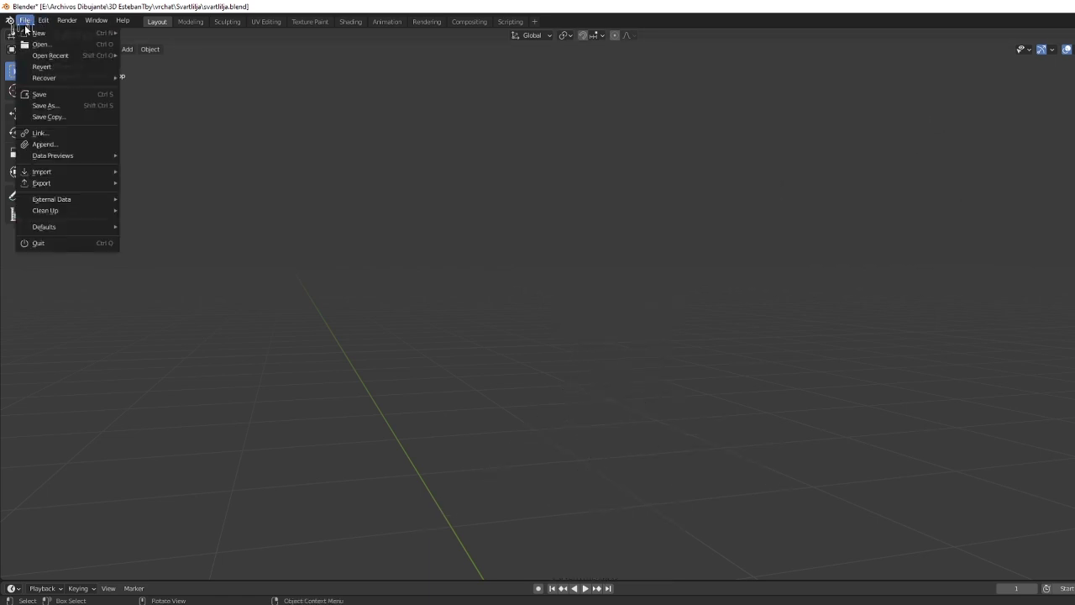
mouse_move(42, 172)
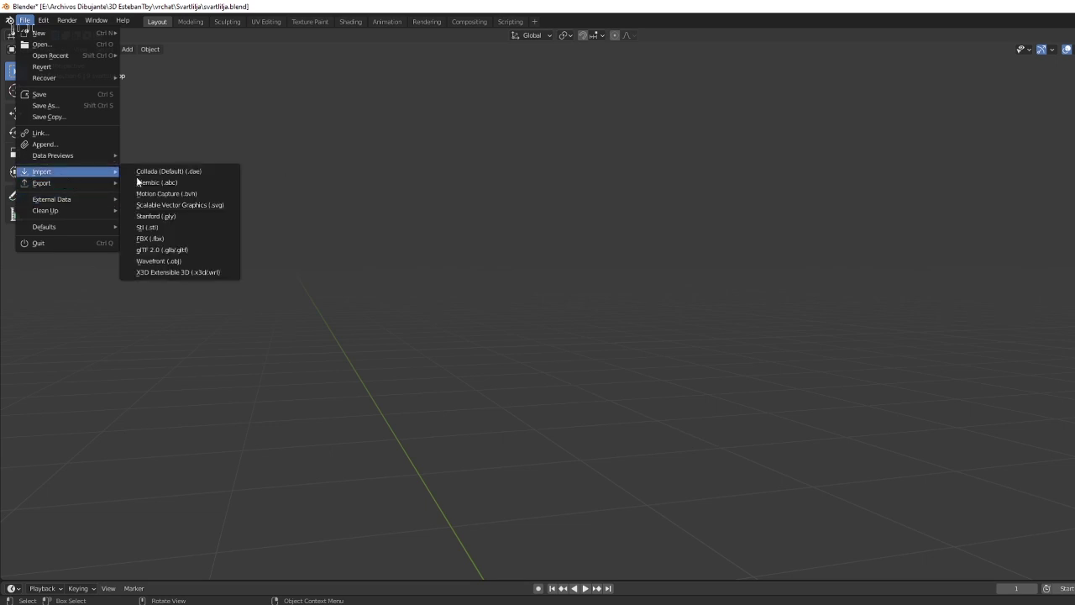
left_click(159, 238)
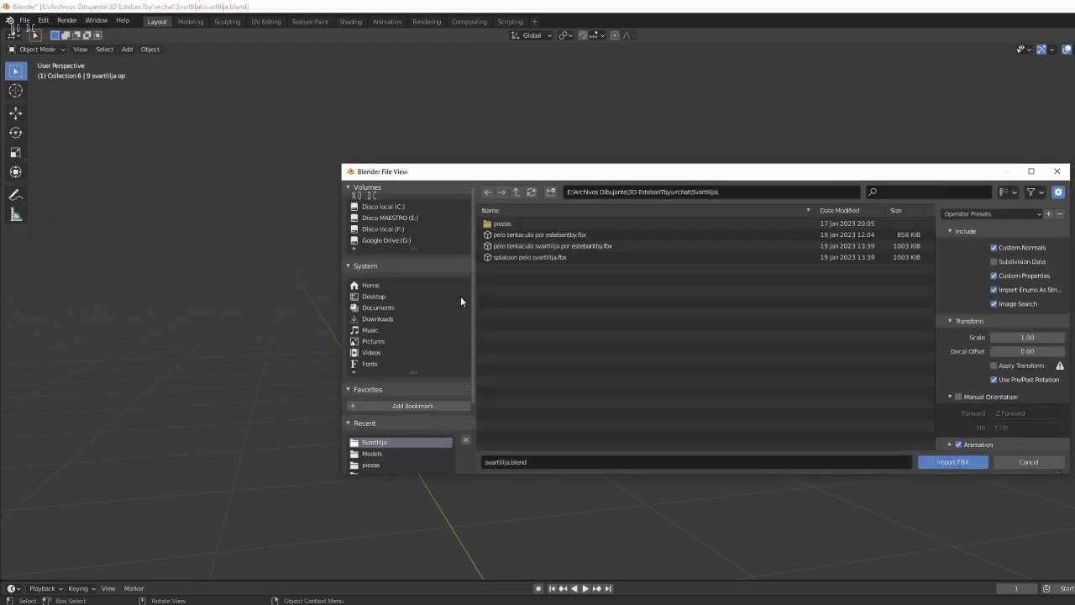
mouse_move(401, 441)
left_click(389, 308)
scroll(508, 360, "down", 2)
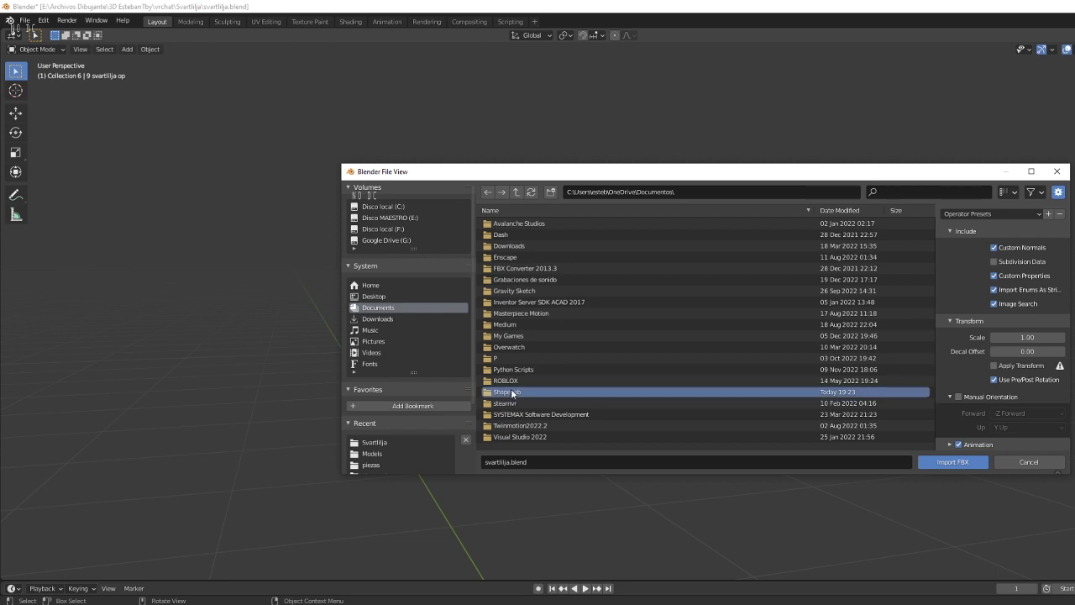
left_click(513, 392)
left_click(513, 392)
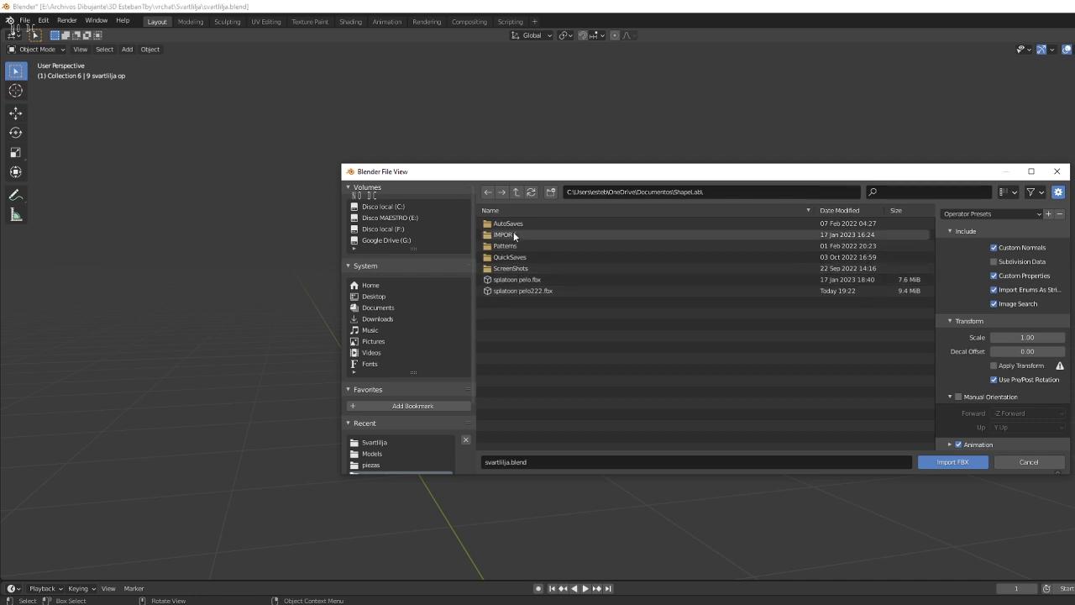
left_click(515, 279)
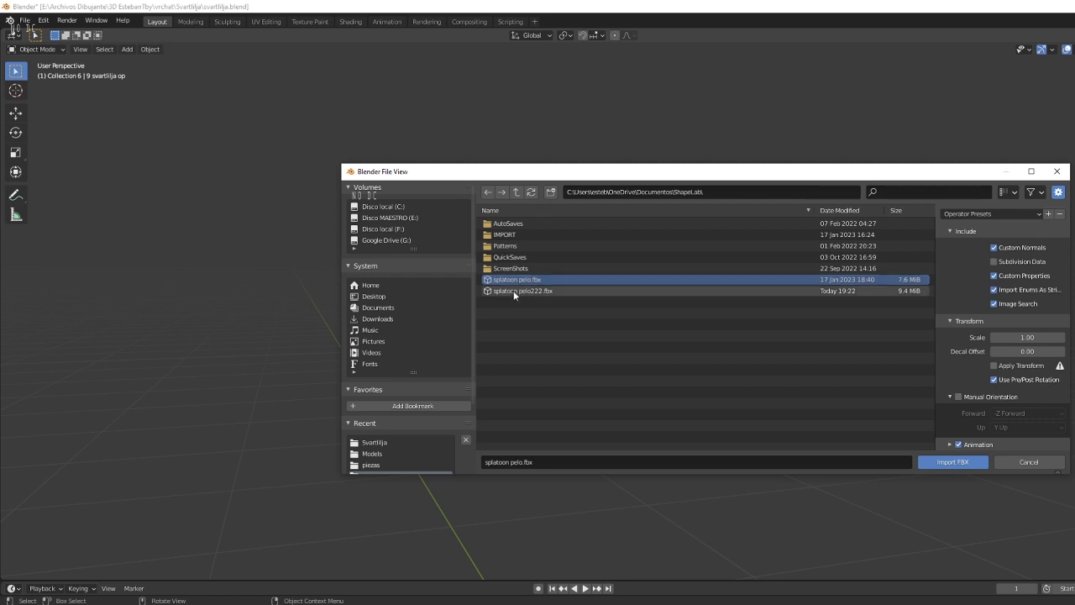
left_click(513, 290)
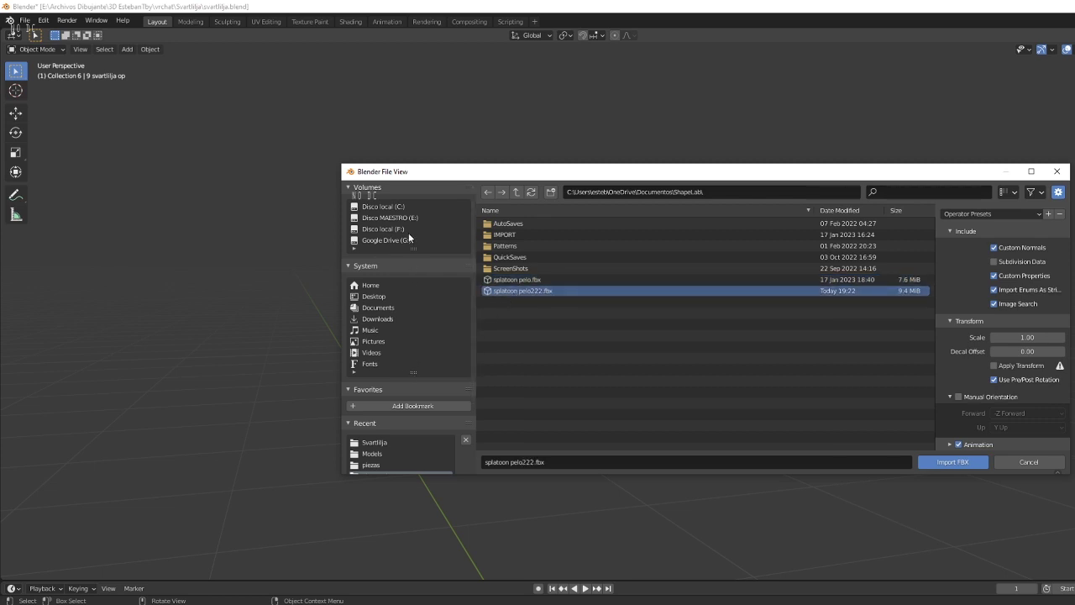
left_click(397, 307)
scroll(583, 315, "down", 3)
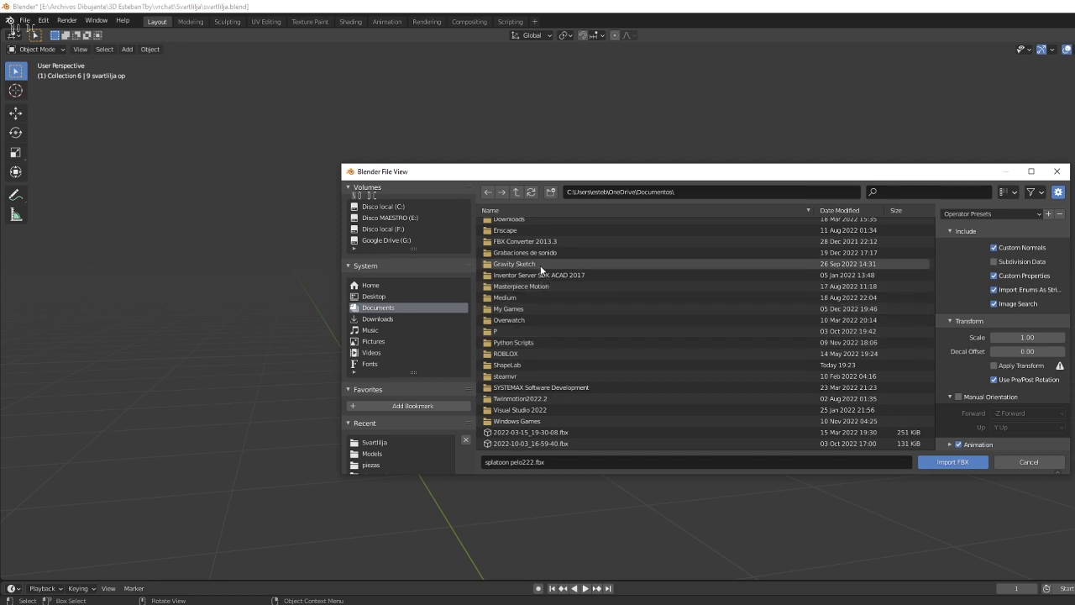
double_click(519, 365)
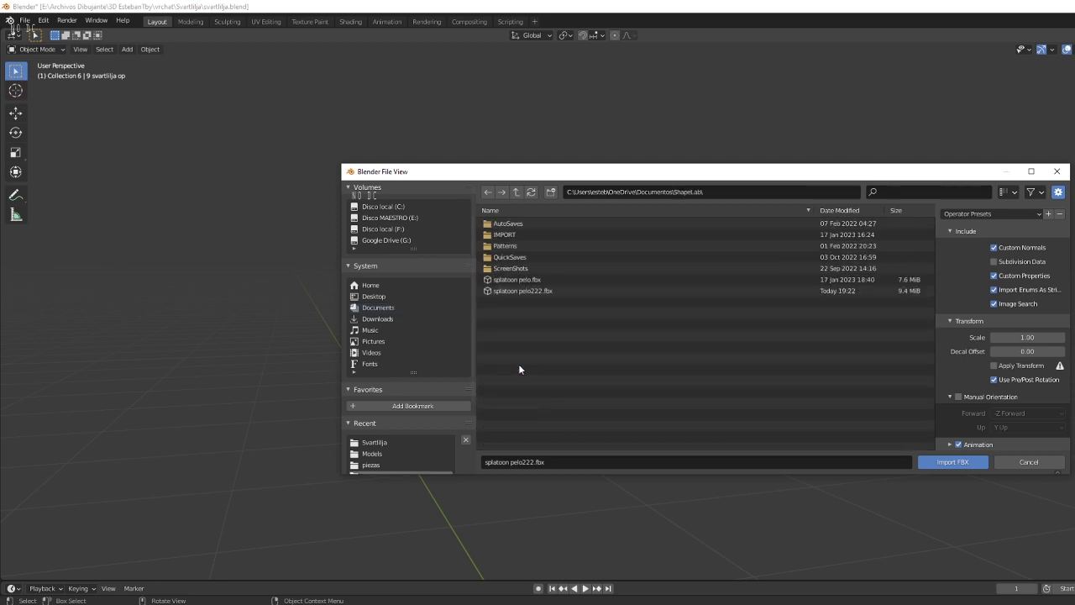
left_click(527, 291)
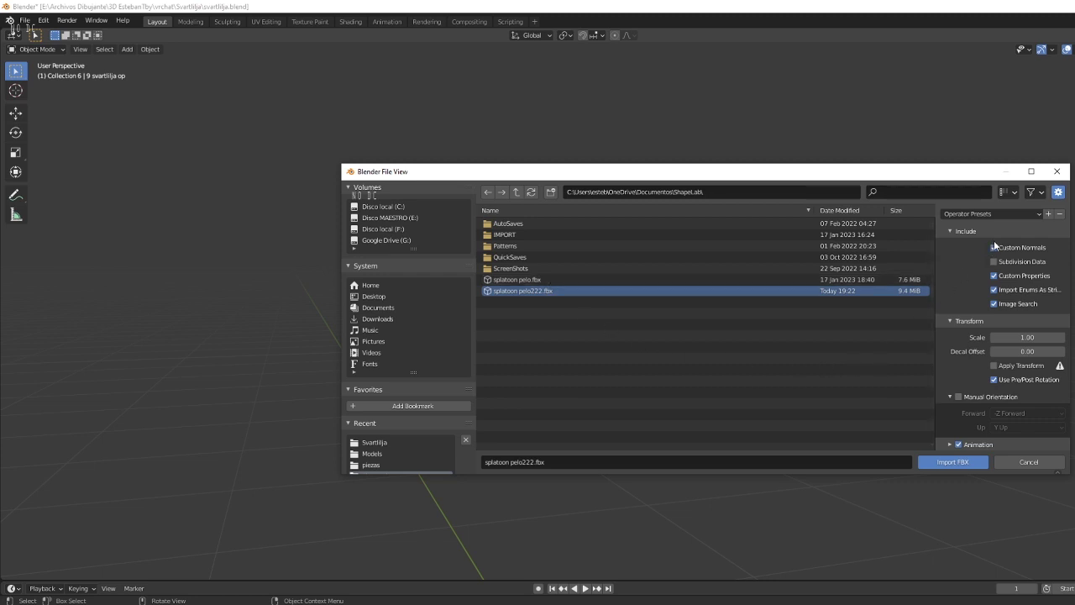
Turn off Ignore Leaf Bones and import the FBX.
scroll(977, 371, "down", 1)
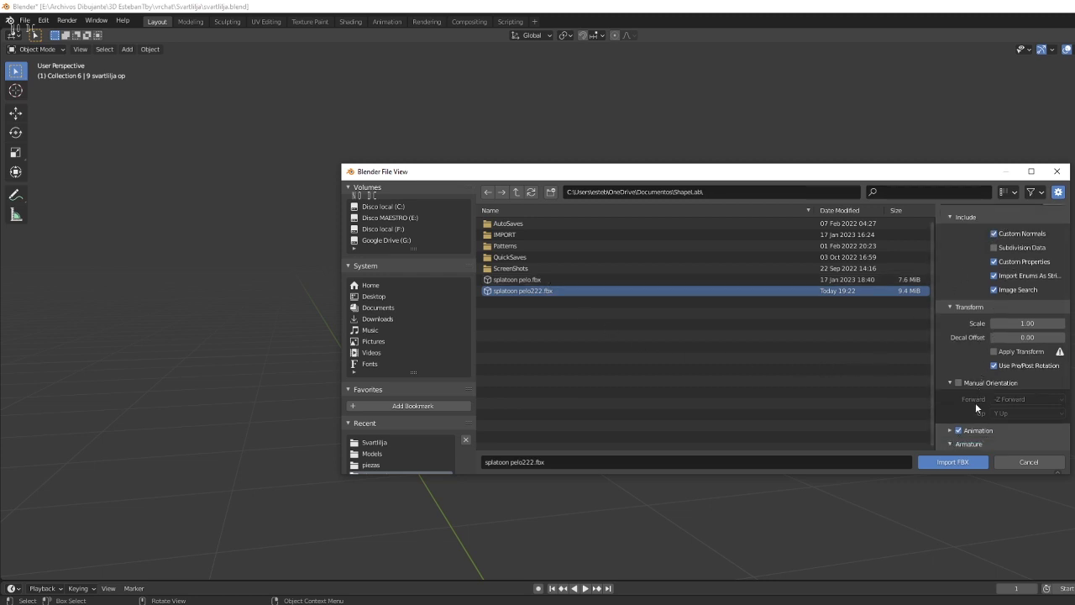
scroll(975, 402, "down", 3)
left_click(994, 387)
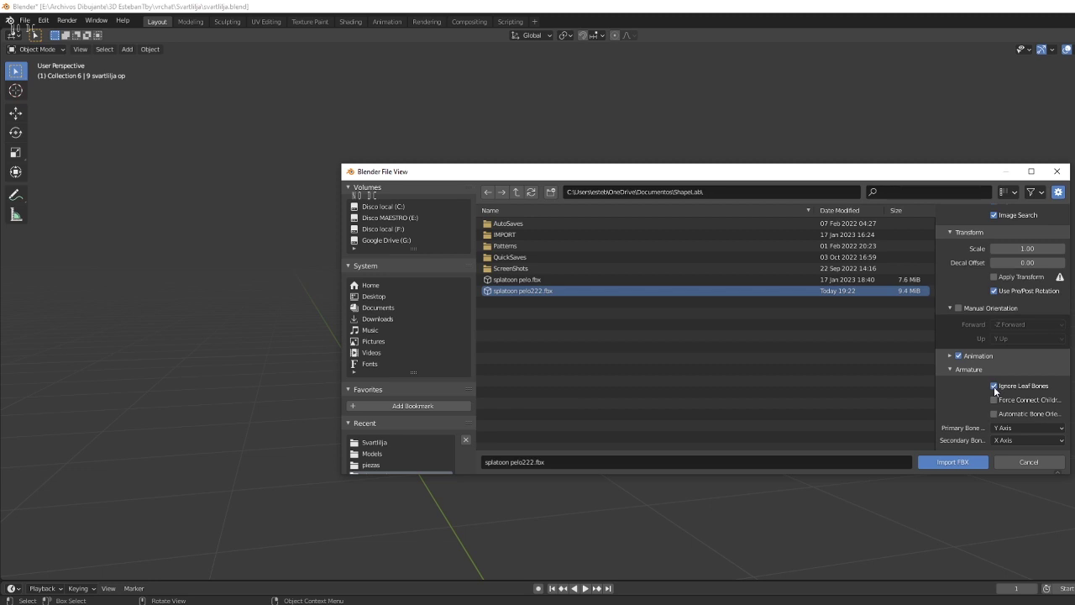
scroll(946, 357, "up", 2)
scroll(955, 350, "up", 2)
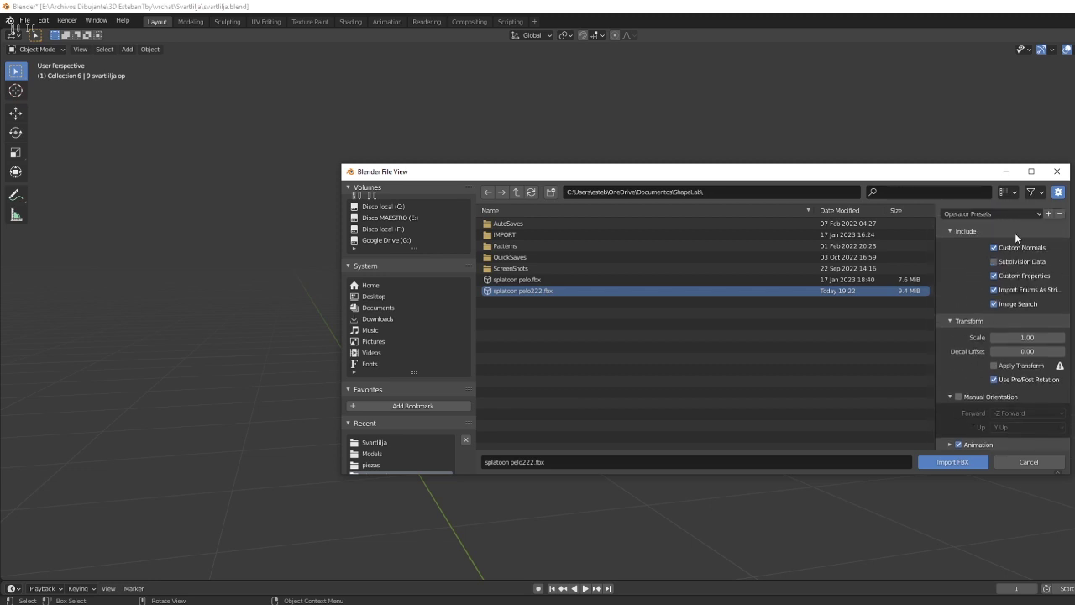
left_click(928, 465)
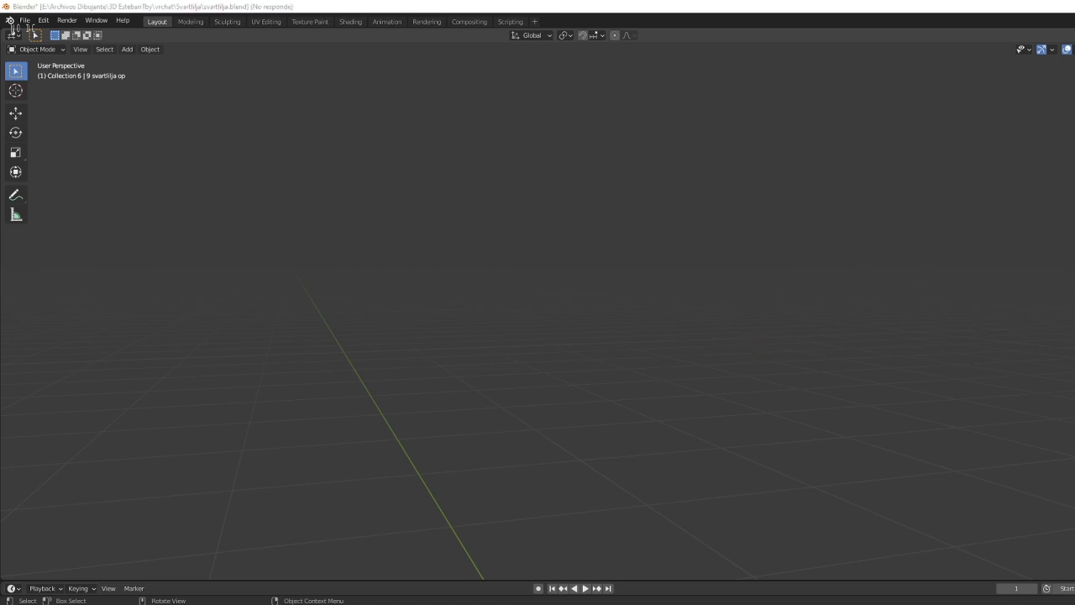
Launch Instant Meshes from its shortcut in the desktop's Dibujos folder.
key("super+e")
left_click(817, 250)
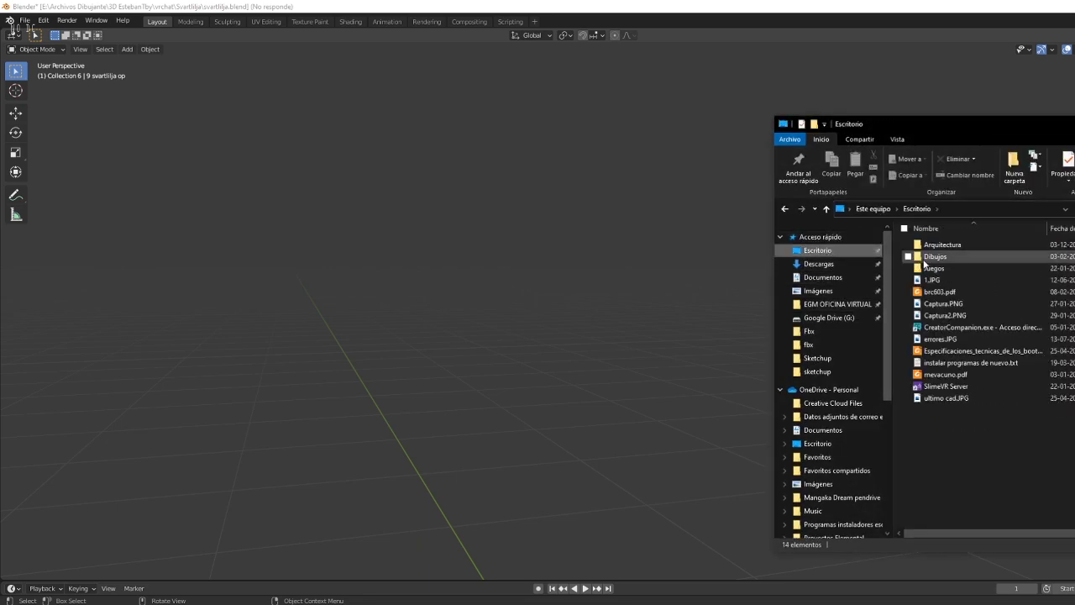
double_click(932, 256)
left_click(938, 269)
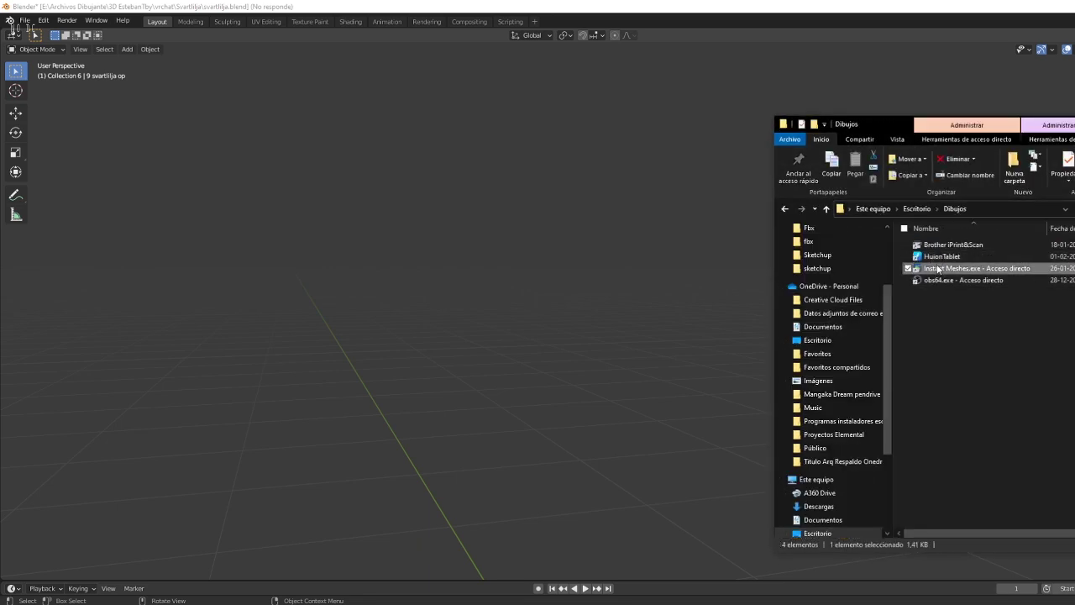
double_click(938, 269)
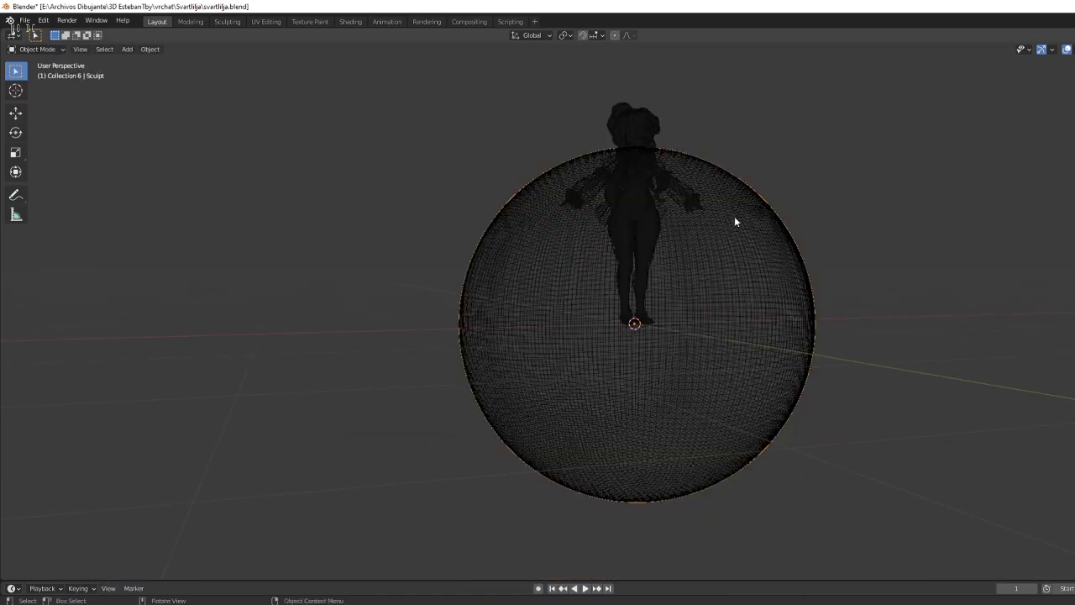
Delete the large wireframe sphere surrounding the imported character and zoom in.
mouse_move(734, 221)
middle_mouse_down()
mouse_move(720, 264)
mouse_move(722, 210)
mouse_move(720, 257)
middle_mouse_up()
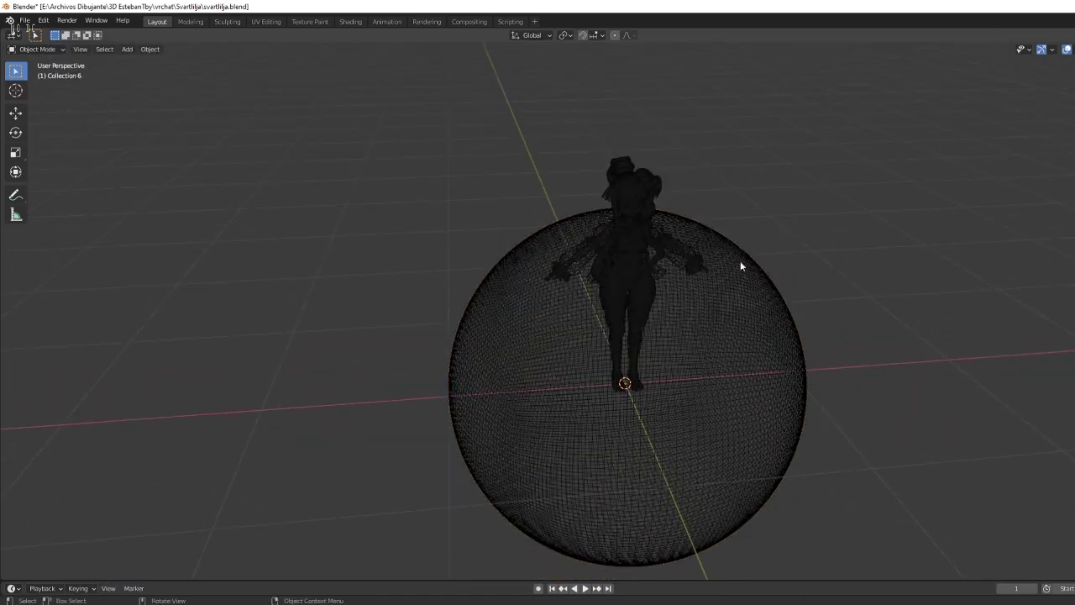
left_click(740, 260)
key("Delete")
scroll(687, 220, "up", 3)
scroll(677, 199, "up", 2)
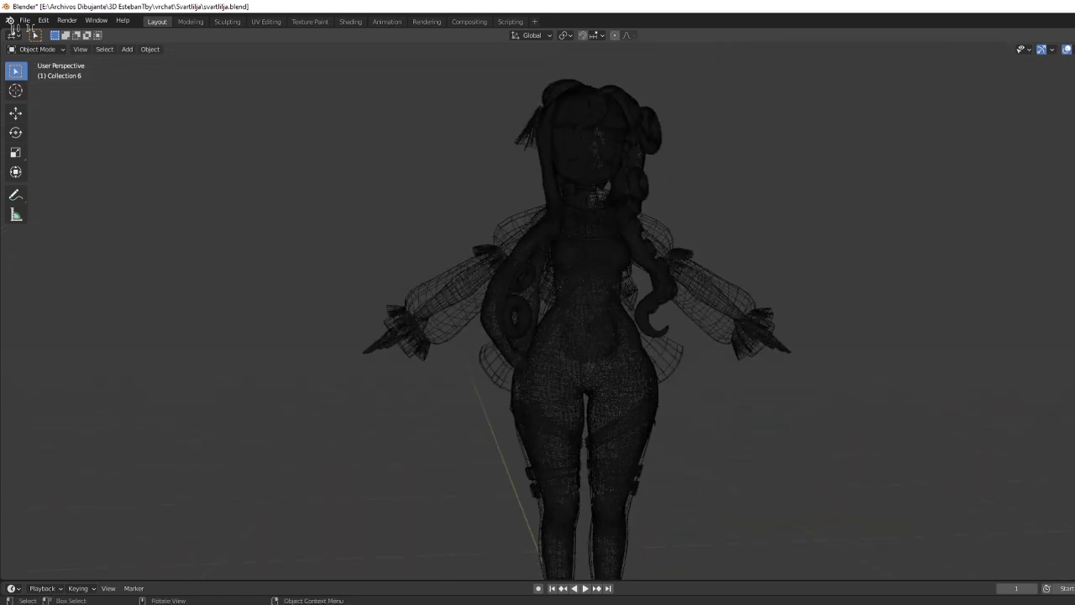
scroll(620, 297, "up", 3)
scroll(621, 296, "up", 2)
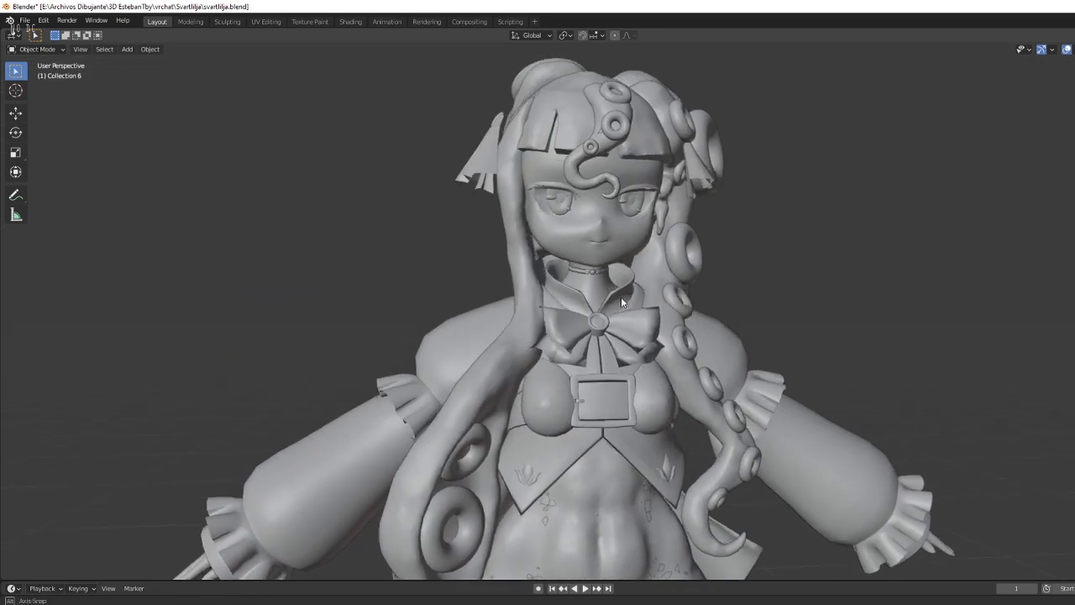
scroll(618, 308, "up", 2)
scroll(619, 312, "up", 3)
Select the tentacle hair piece on the forehead and show the model as see-through wireframe.
left_click(621, 210)
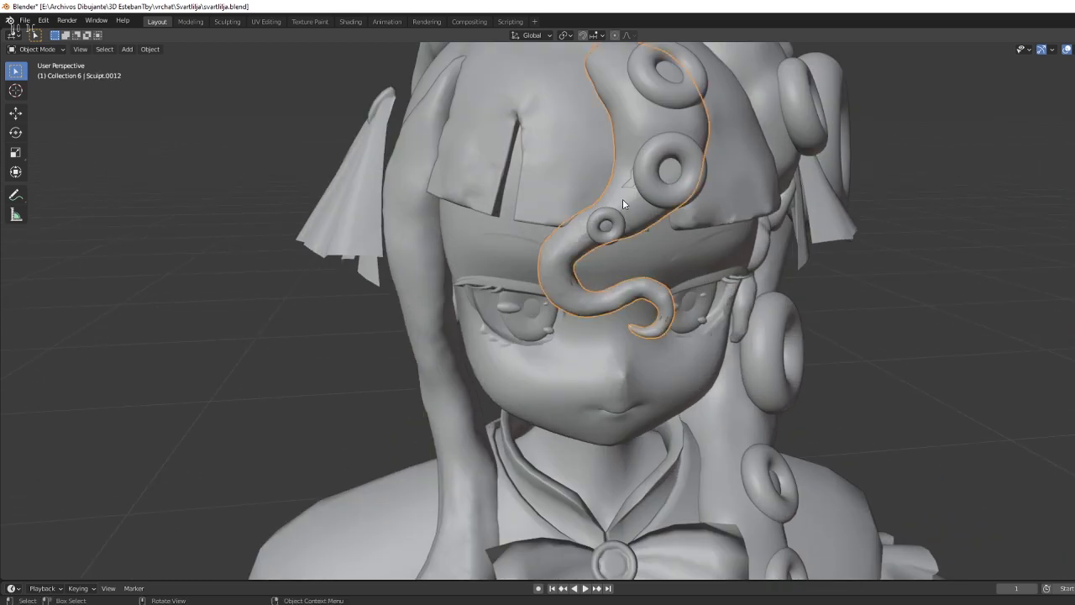
mouse_move(623, 198)
middle_mouse_down()
mouse_move(607, 279)
mouse_move(591, 303)
middle_mouse_up()
scroll(608, 277, "down", 3)
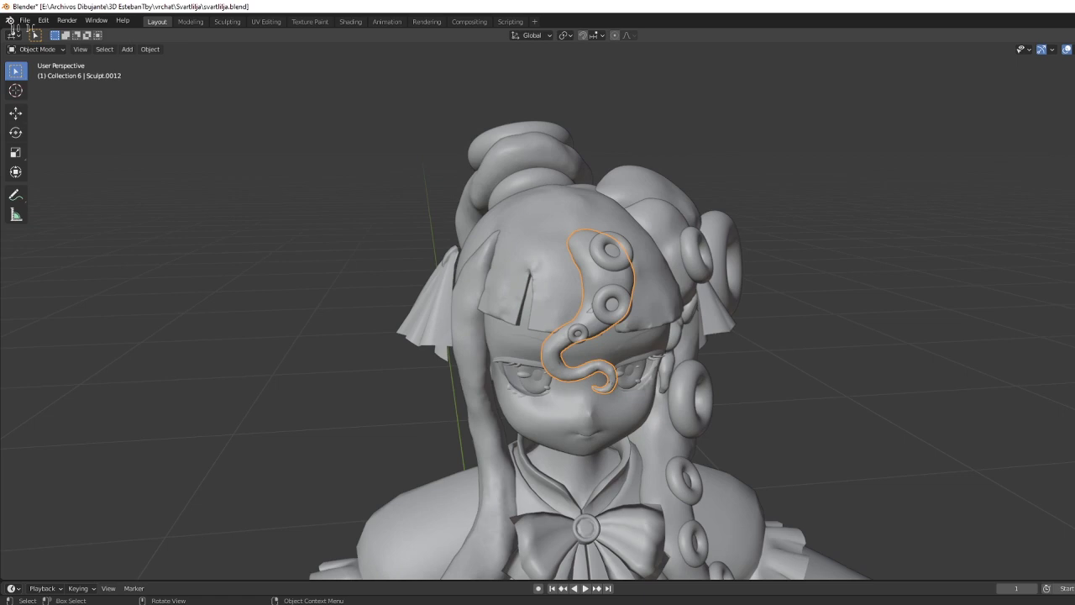
key("shift+z")
scroll(635, 293, "up", 5)
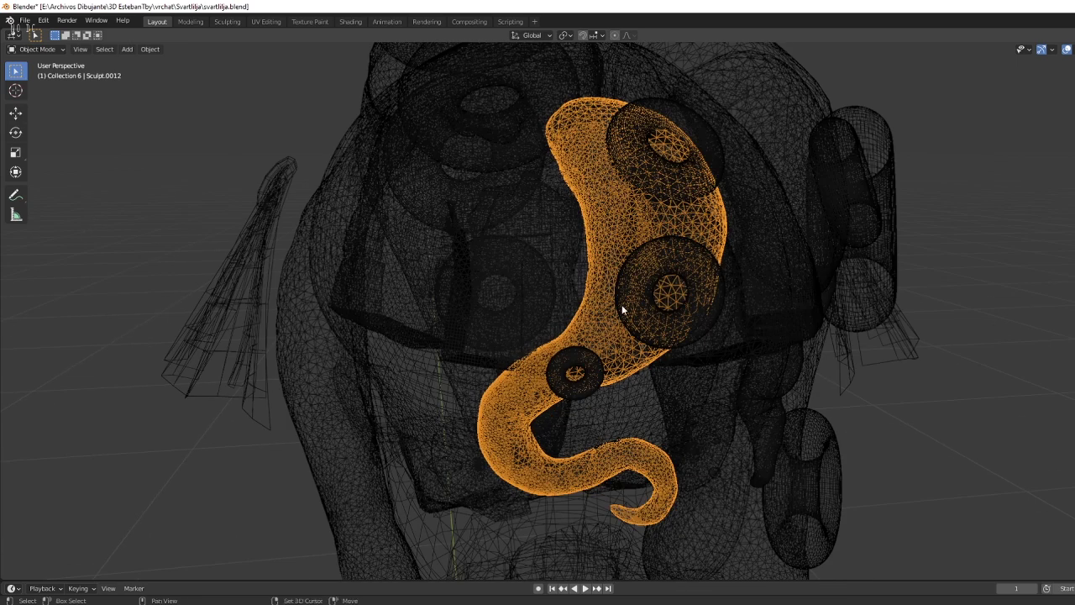
scroll(626, 277, "down", 5)
Select the hair piece Sculpt.0014 hidden in the head and move it out beside the figure.
left_click(15, 112)
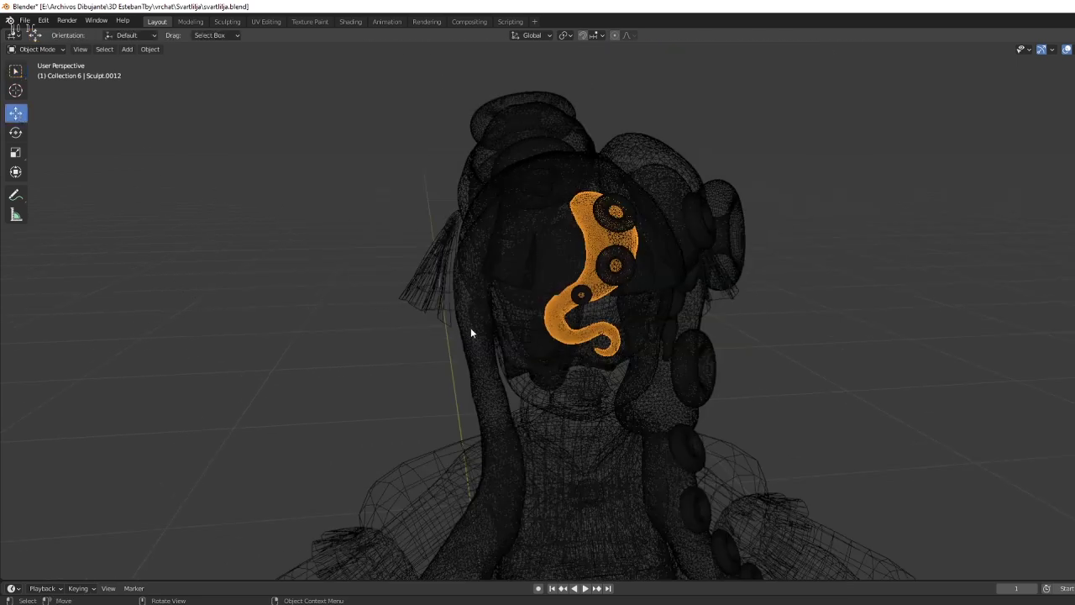
scroll(530, 260, "down", 5)
scroll(608, 202, "up", 5)
left_click(625, 136)
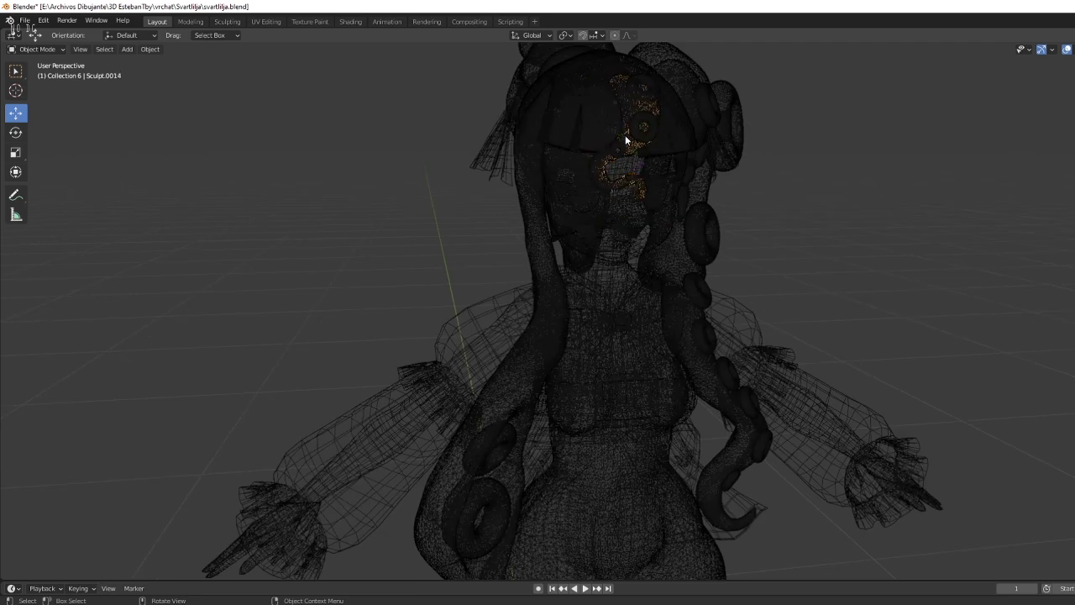
scroll(625, 135, "down", 2)
scroll(623, 171, "down", 4)
middle_click_drag(616, 158, 615, 194, "shift")
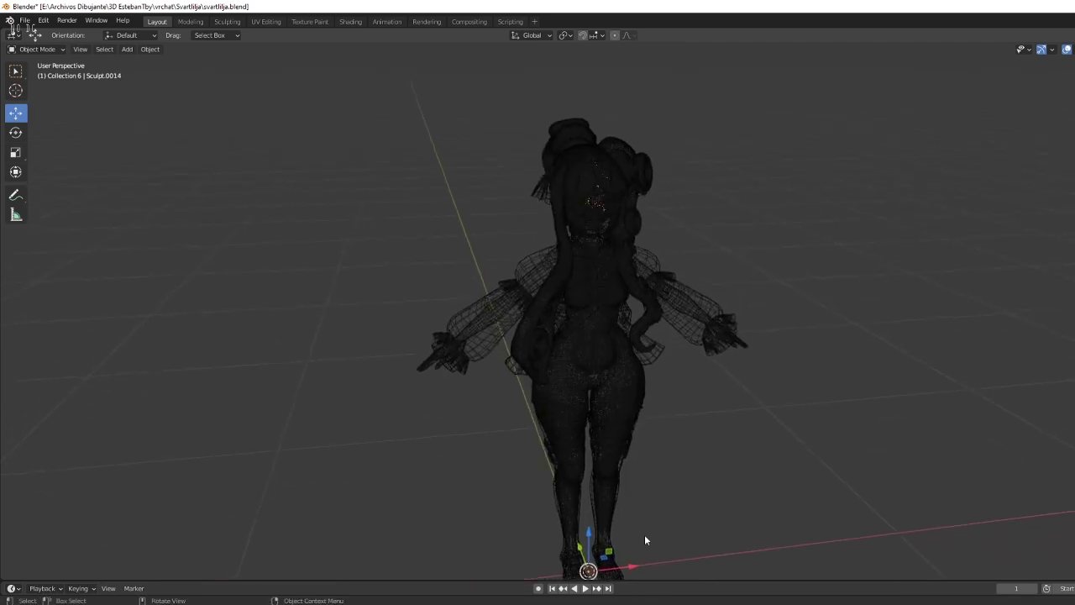
left_click_drag(632, 573, 583, 571)
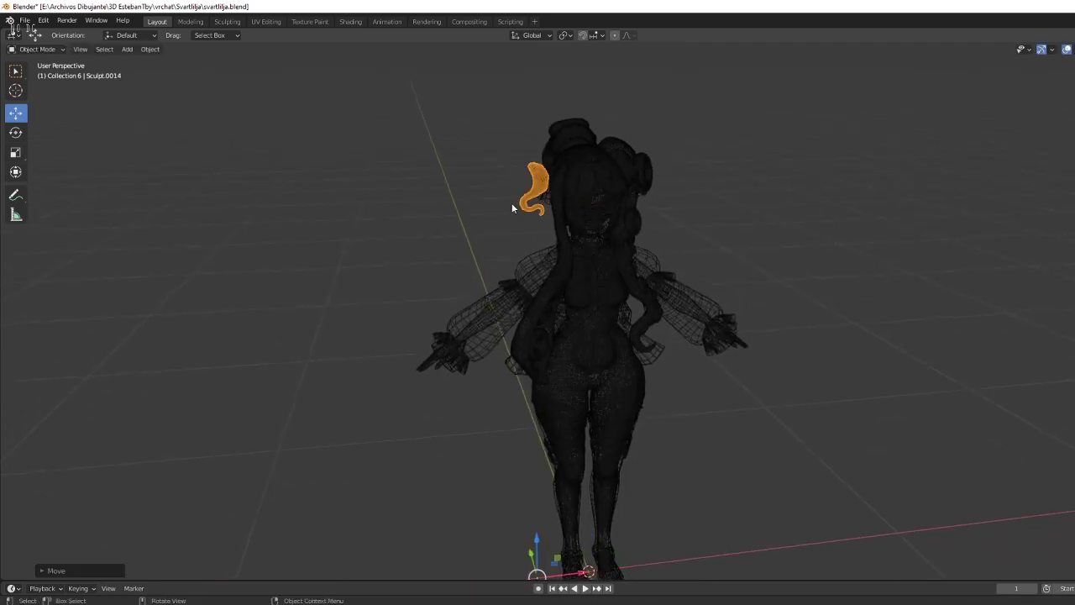
Pan and orbit around the head to check the moved hair piece.
scroll(511, 208, "up", 4)
scroll(569, 161, "up", 4)
mouse_move(571, 304)
middle_mouse_down()
mouse_move(496, 257)
mouse_move(518, 278)
mouse_move(681, 278)
mouse_move(648, 288)
mouse_move(637, 392)
mouse_move(600, 422)
mouse_move(563, 250)
mouse_move(493, 275)
mouse_move(562, 341)
mouse_move(785, 302)
middle_mouse_up()
scroll(533, 234, "up", 1)
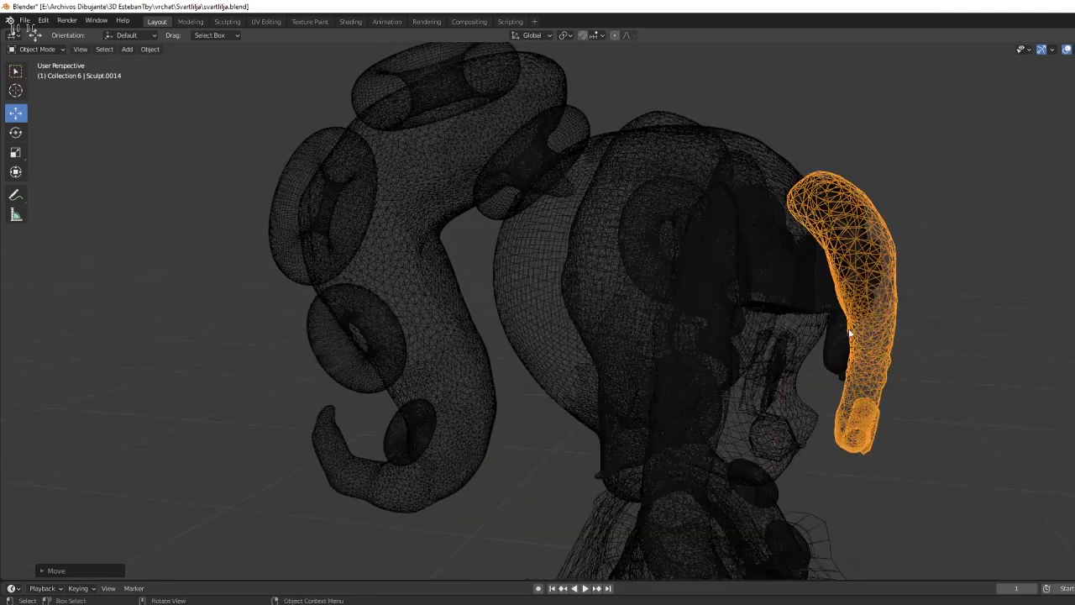
mouse_move(850, 333)
middle_mouse_down()
mouse_move(792, 389)
mouse_move(576, 353)
mouse_move(541, 294)
middle_mouse_up()
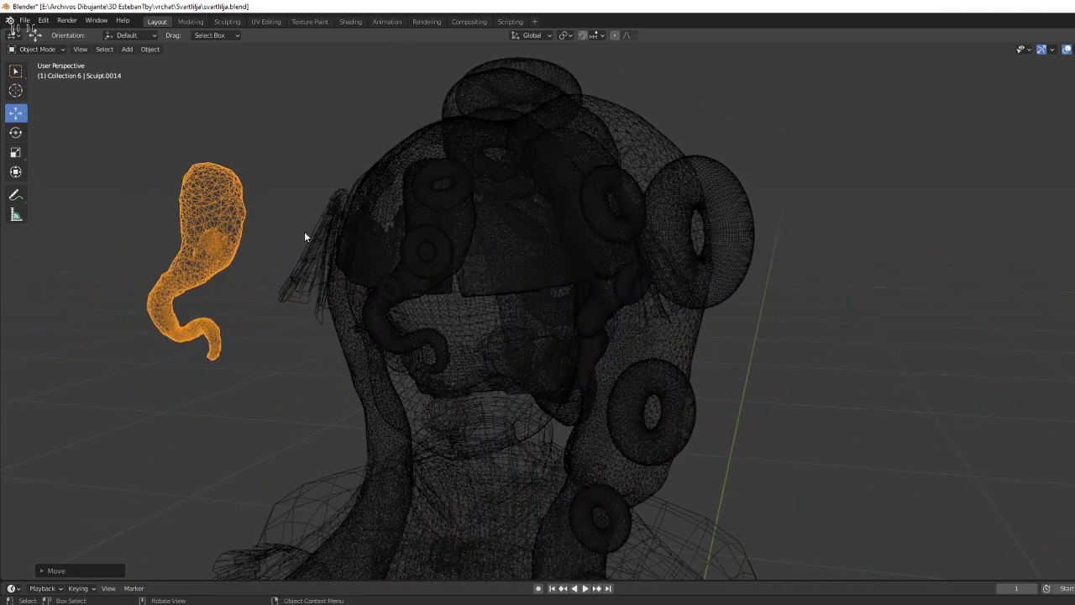
middle_click_drag(413, 259, 539, 257)
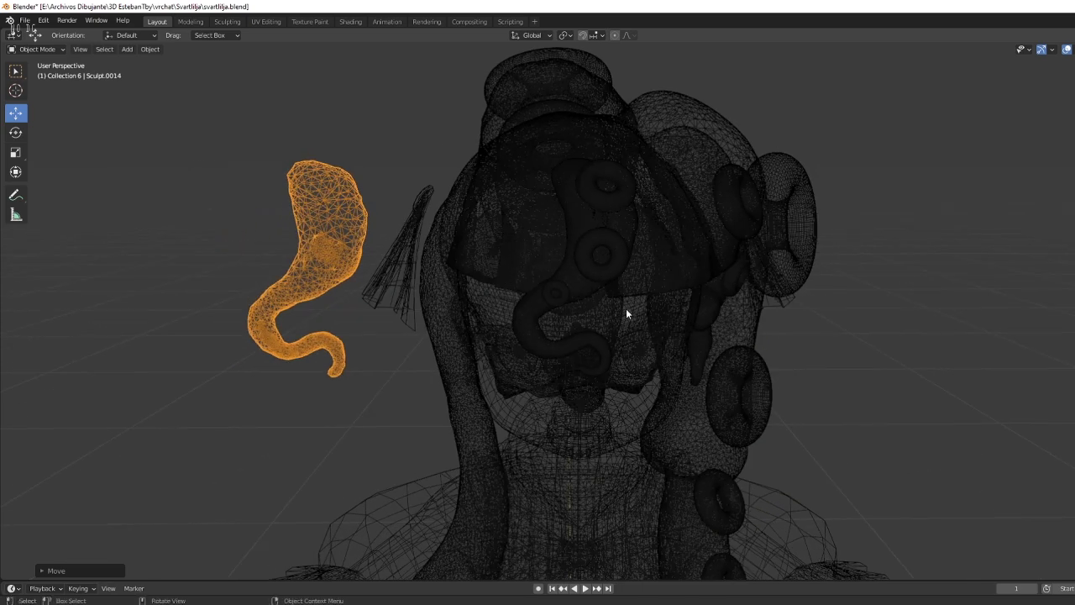
scroll(619, 313, "down", 3)
mouse_move(619, 310)
middle_mouse_down()
mouse_move(623, 218)
mouse_move(608, 227)
middle_mouse_up()
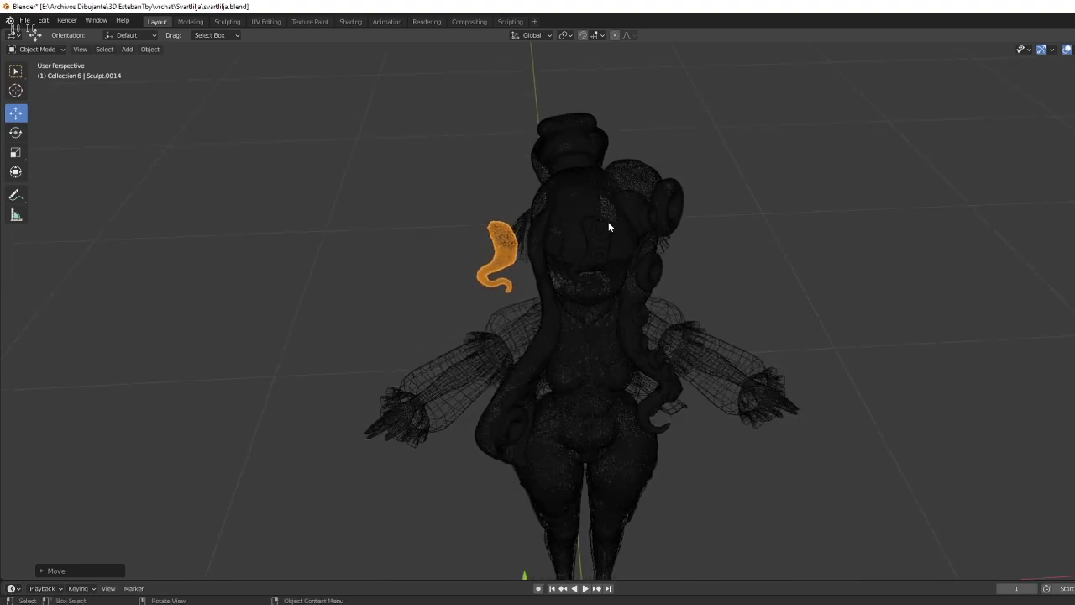
Deselect it and select the S-shaped forehead hair piece Sculpt.0012.
left_click(609, 227)
scroll(598, 219, "up", 4)
scroll(618, 212, "up", 3)
scroll(635, 279, "up", 2)
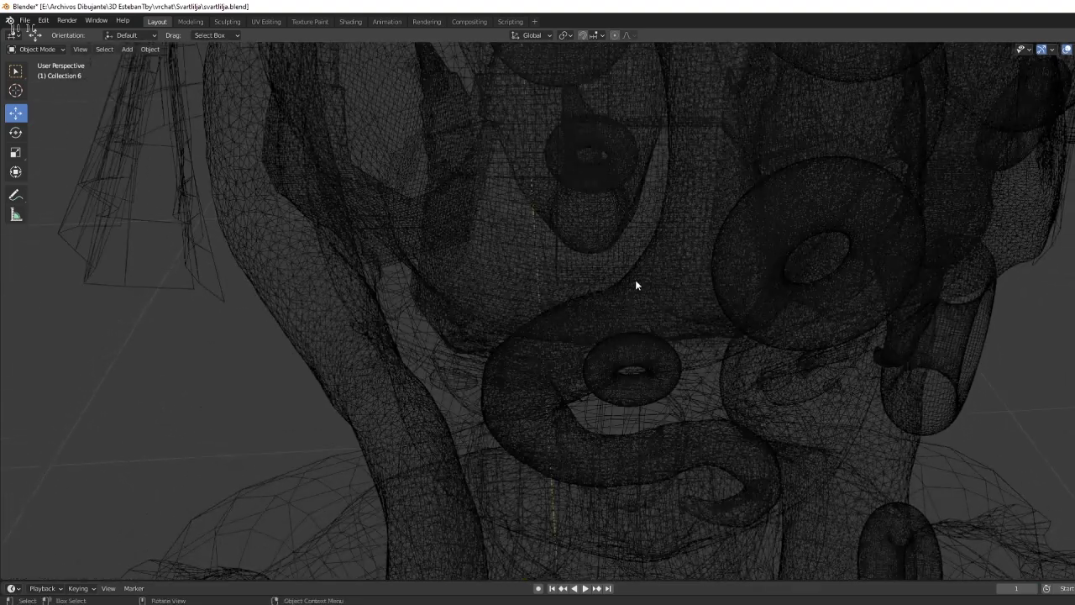
left_click(653, 274)
scroll(653, 274, "down", 3)
left_click(616, 321)
mouse_move(616, 320)
middle_mouse_down()
mouse_move(574, 340)
mouse_move(610, 334)
middle_mouse_up()
Start an FBX export, cancel it, and reopen the File > Export format list.
left_click(24, 20)
mouse_move(42, 183)
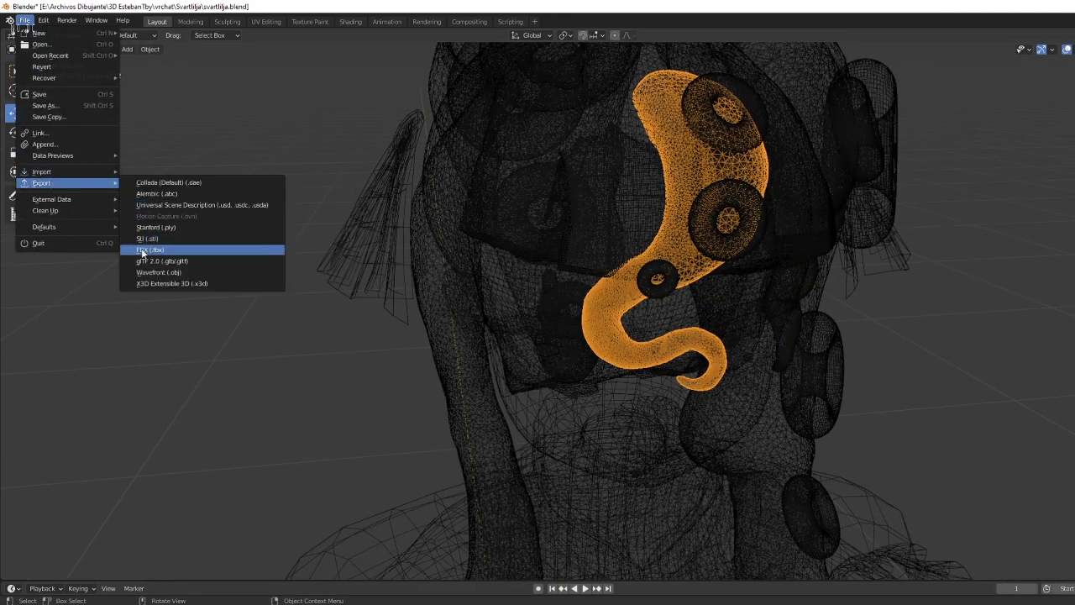
left_click(146, 249)
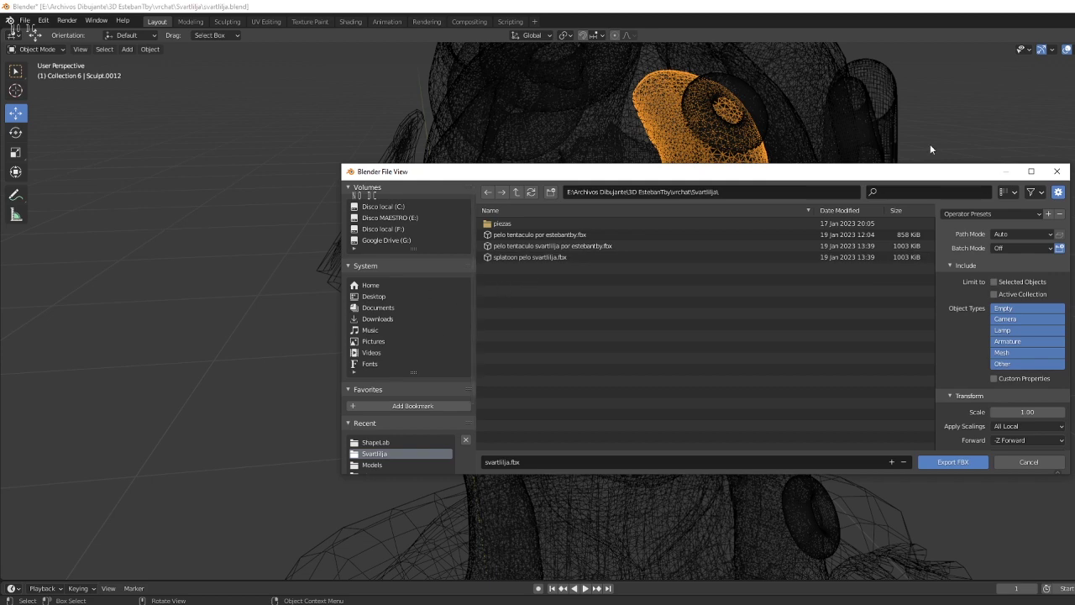
left_click(1067, 171)
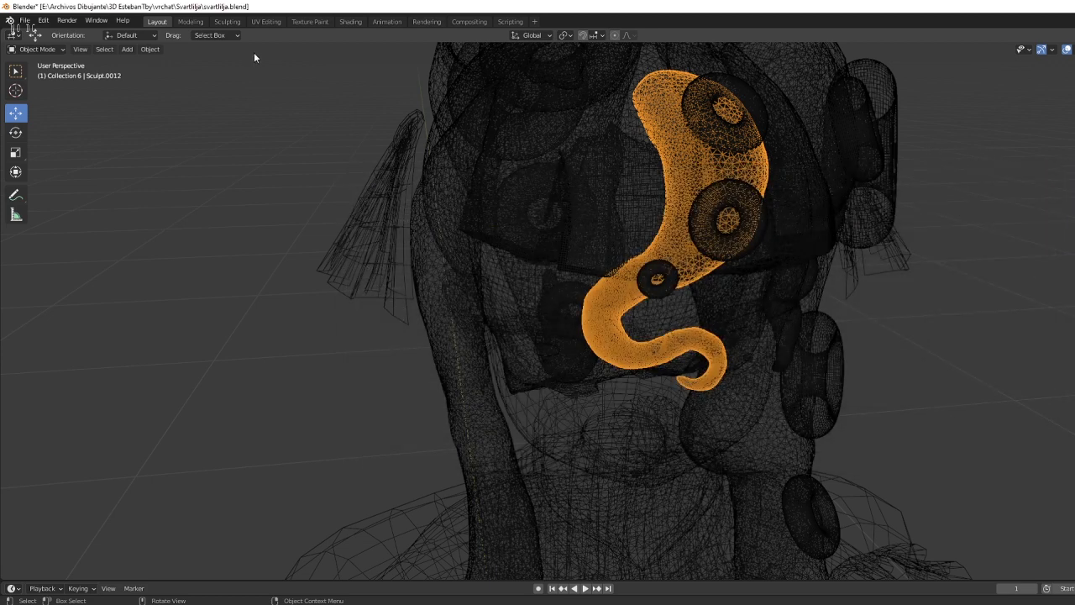
left_click(24, 20)
mouse_move(42, 183)
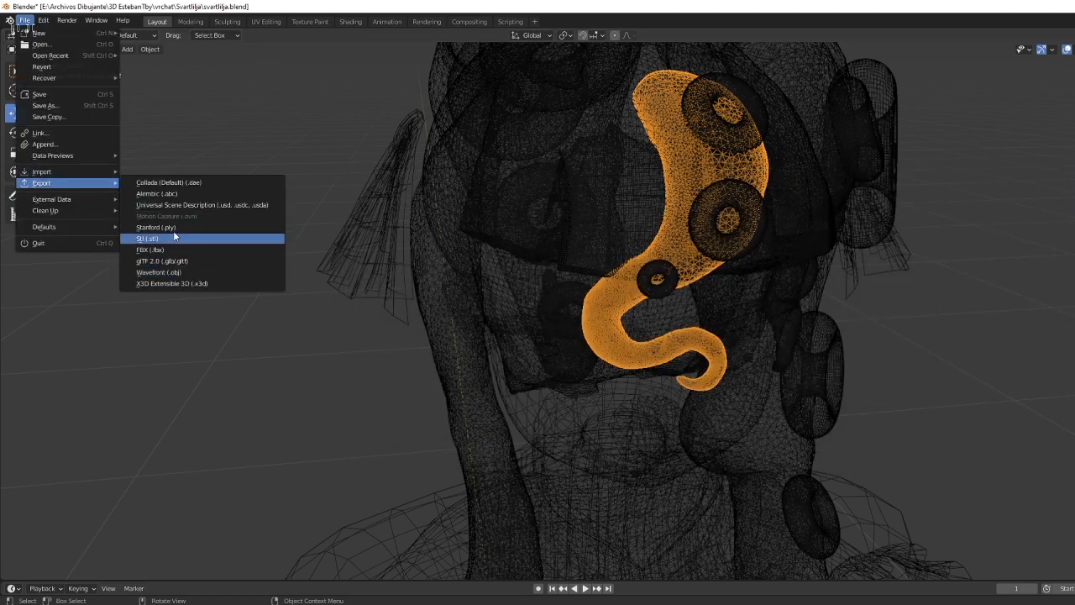
Export the S-shaped piece to piezas as 11 svartlilja.obj with Selection Only.
left_click(163, 272)
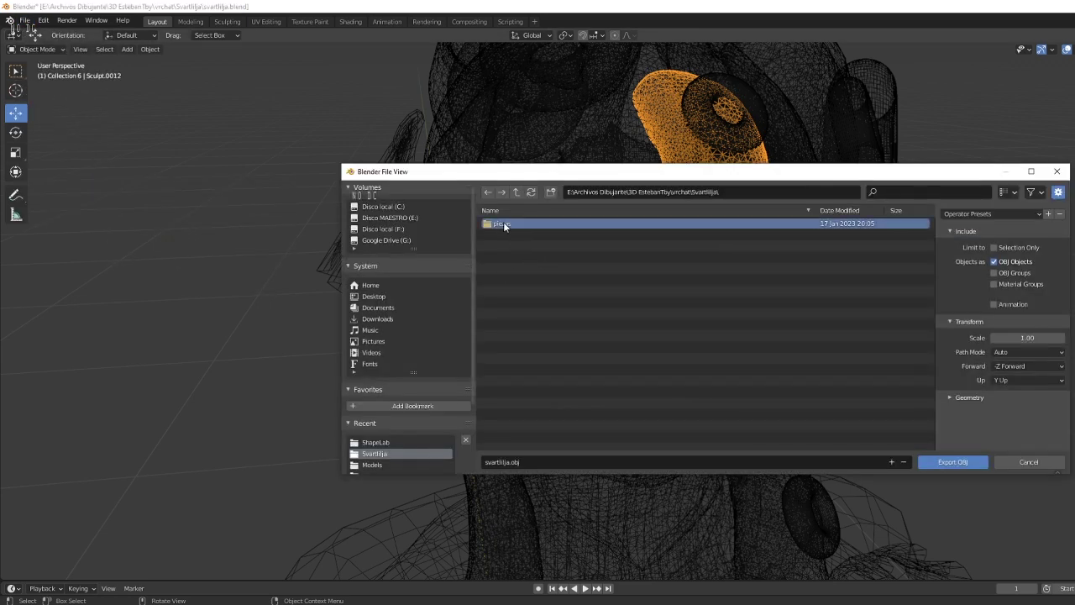
double_click(502, 224)
scroll(528, 416, "down", 5)
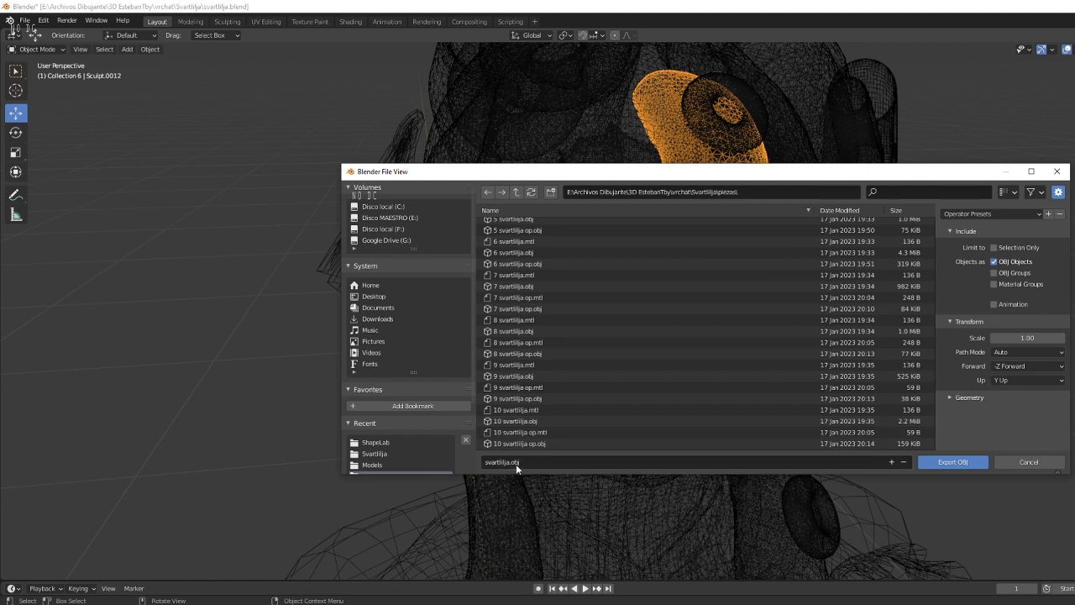
left_click(503, 445)
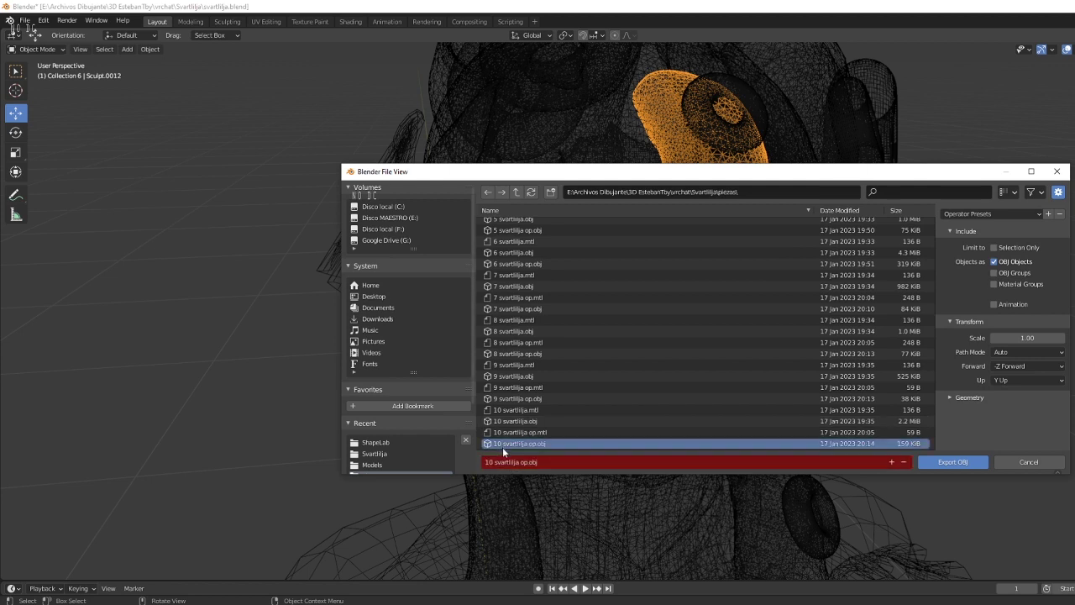
key("Up")
key("Up")
left_click(502, 463)
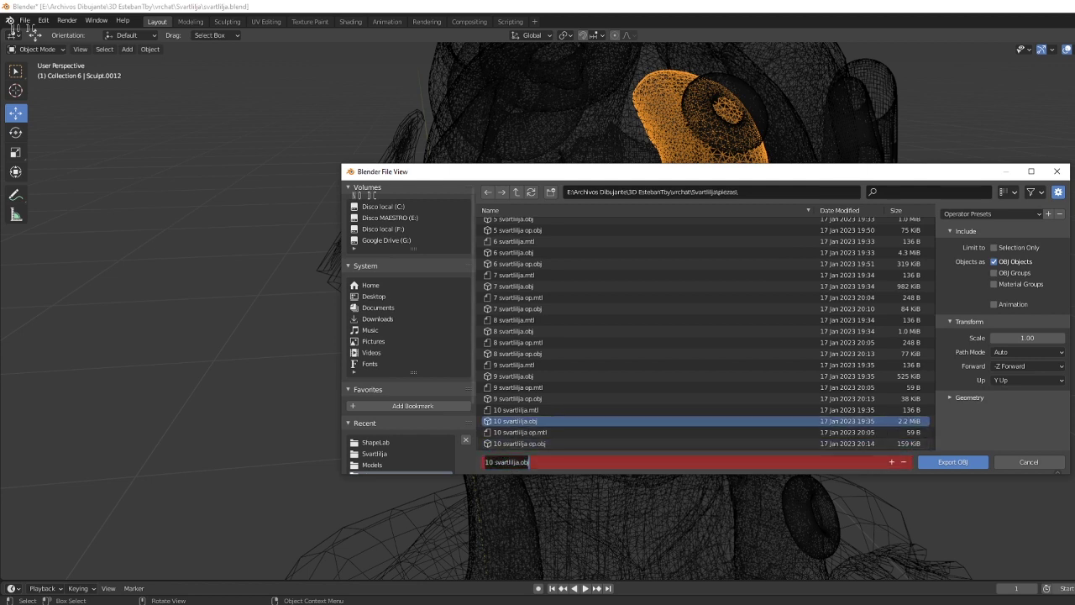
key("Home")
key("Delete")
key("Delete")
type("11")
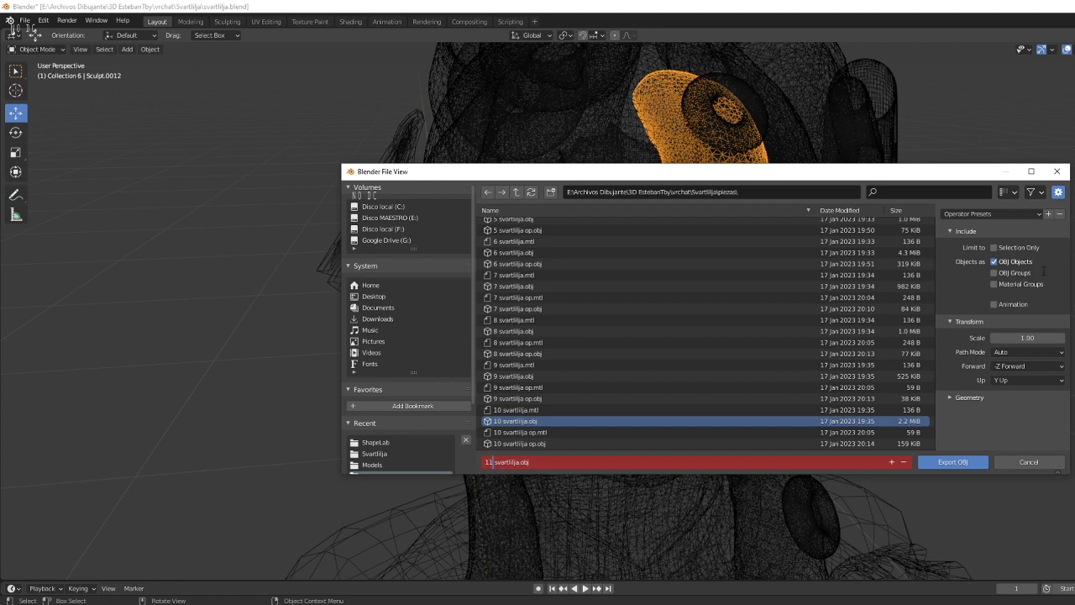
left_click(1005, 247)
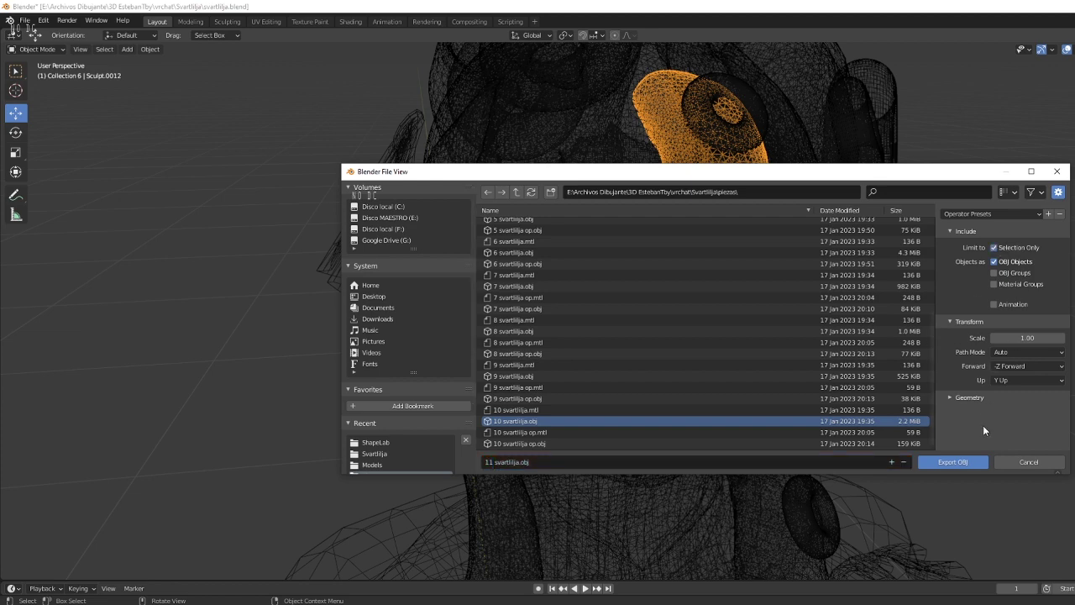
left_click(966, 462)
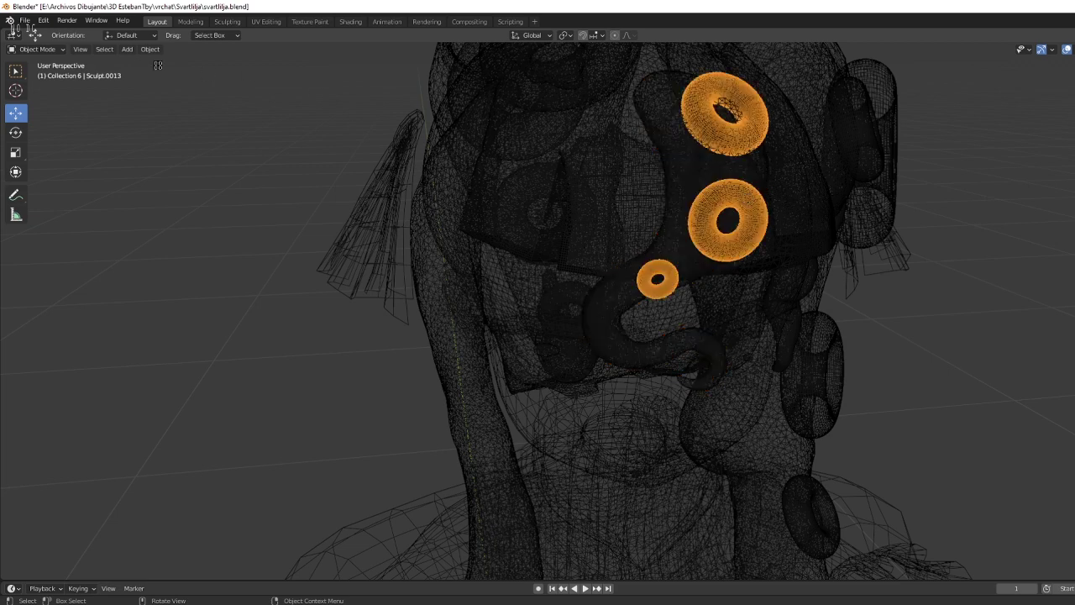
Export the selected rings to the same folder as 12 svartlilja.obj.
left_click(25, 20)
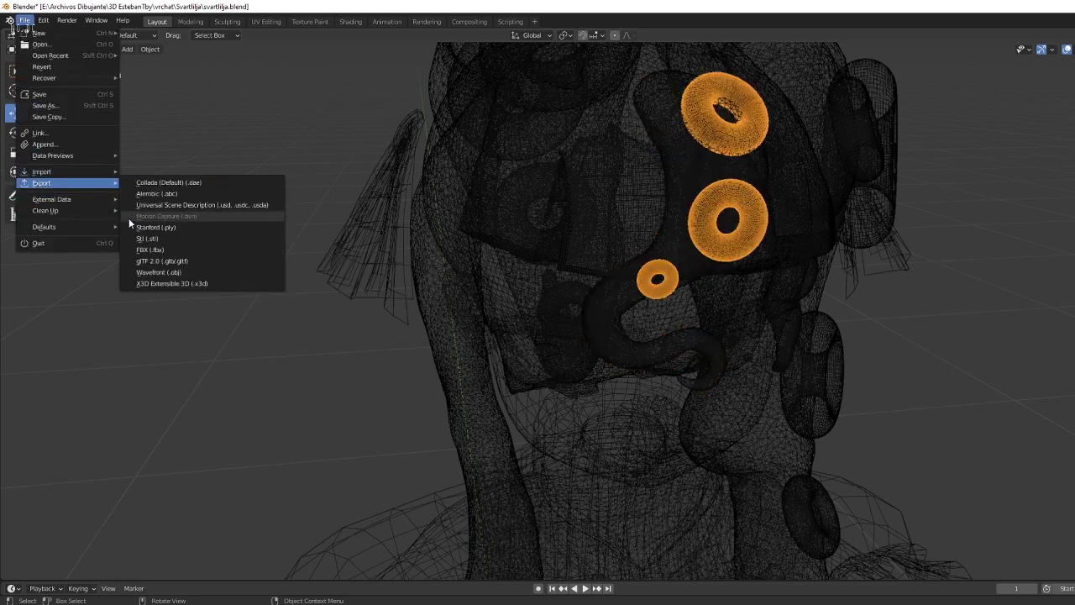
left_click(244, 271)
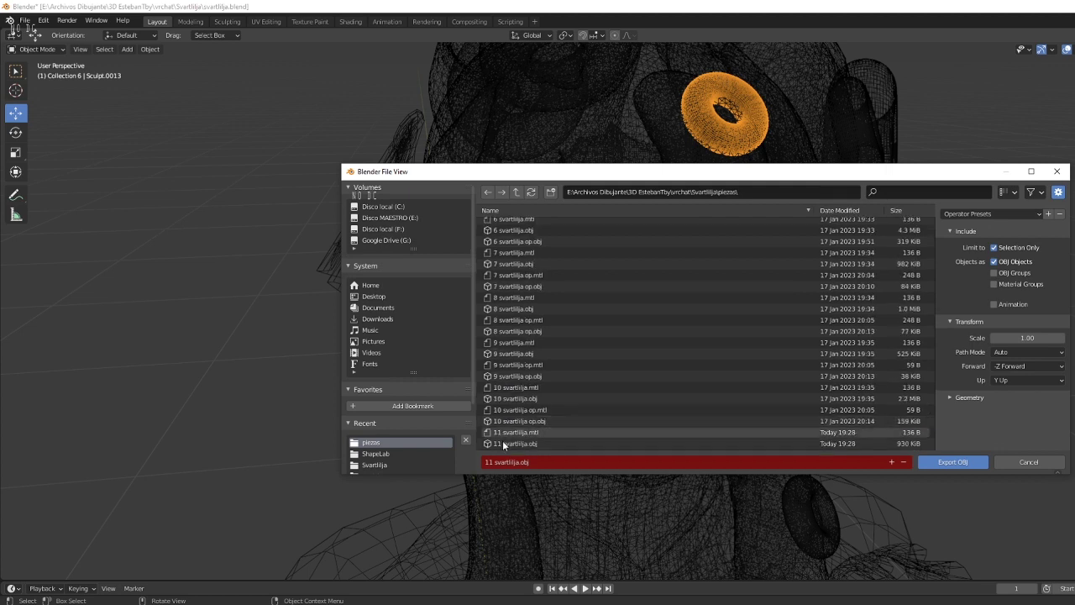
left_click(508, 444)
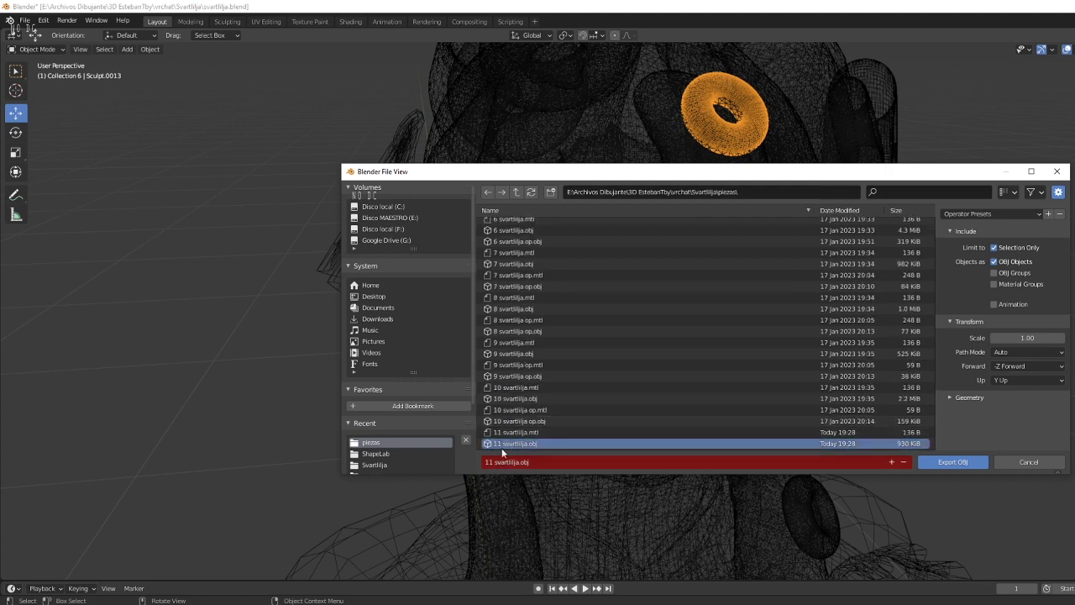
left_click(504, 462)
left_click(493, 461)
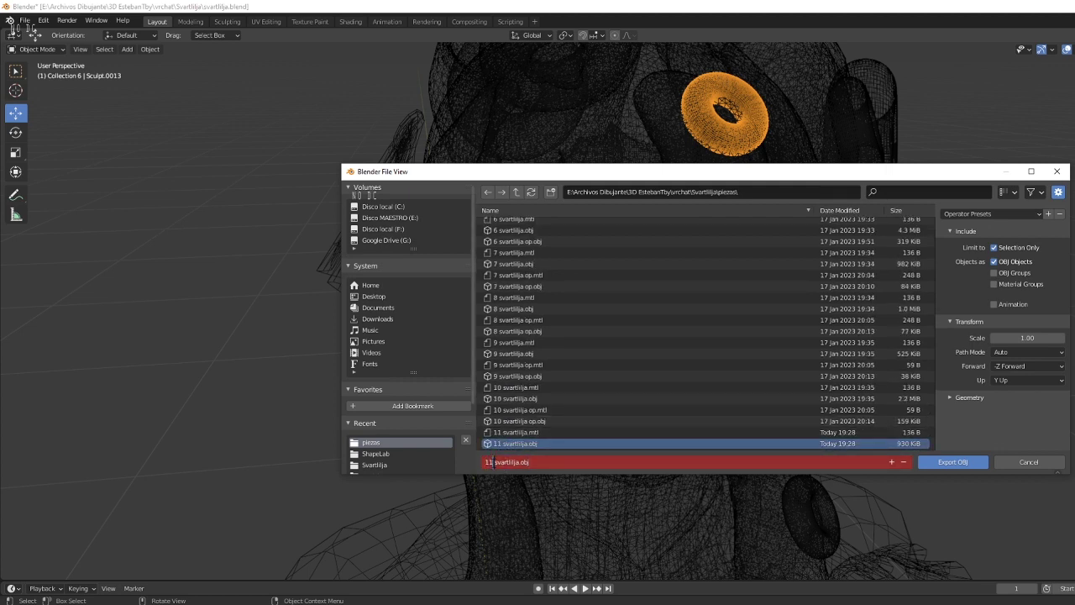
type("2")
left_click(942, 461)
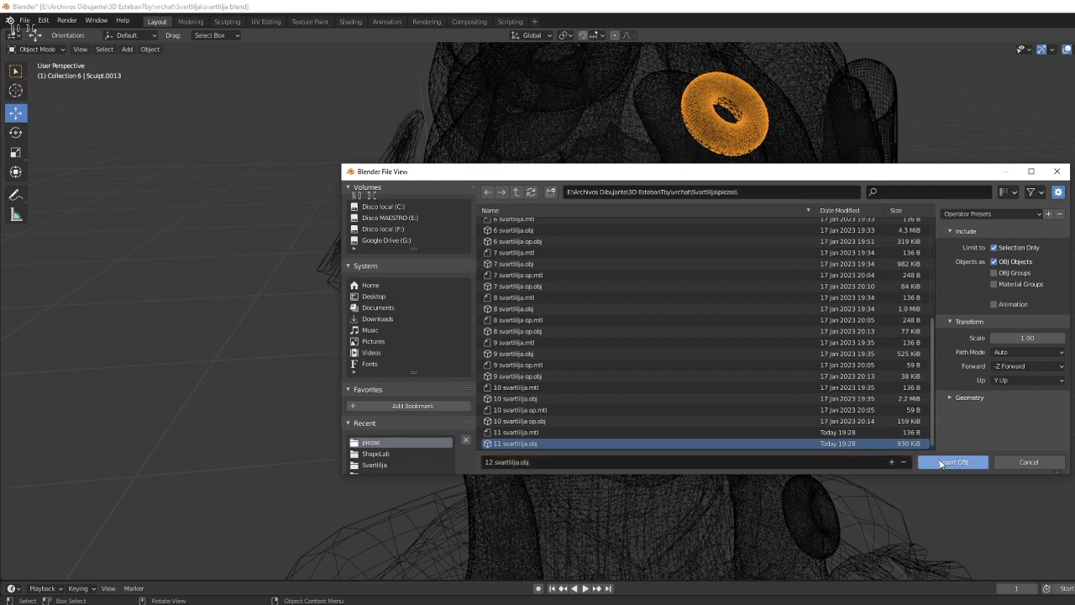
left_click(944, 462)
scroll(674, 413, "down", 3)
scroll(674, 414, "down", 3)
Select the Bodyset0003 body mesh and centre the view on it.
scroll(674, 414, "up", 2)
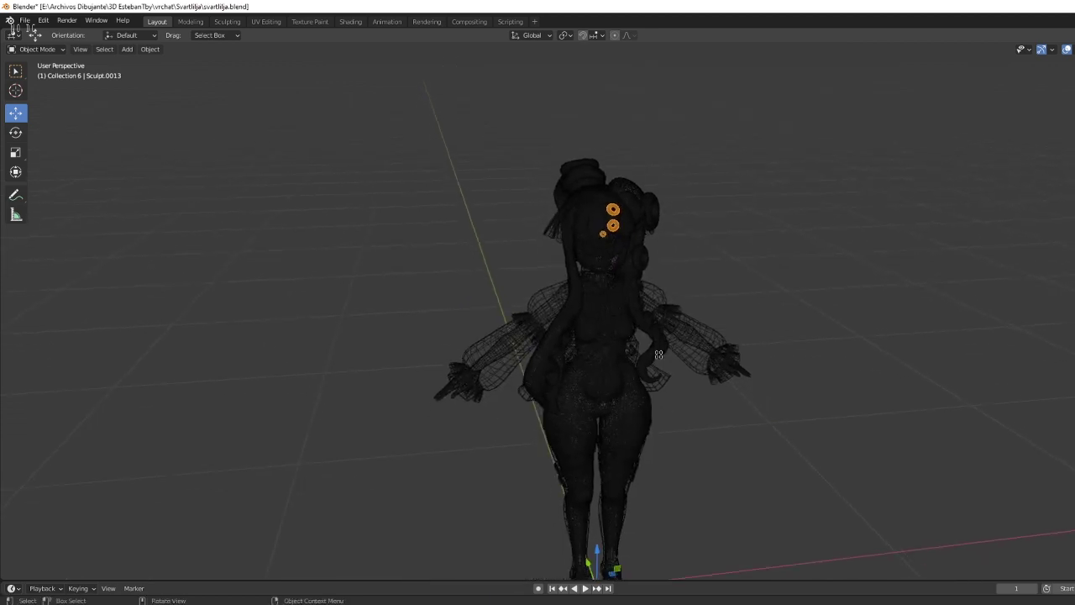
scroll(643, 428, "up", 3)
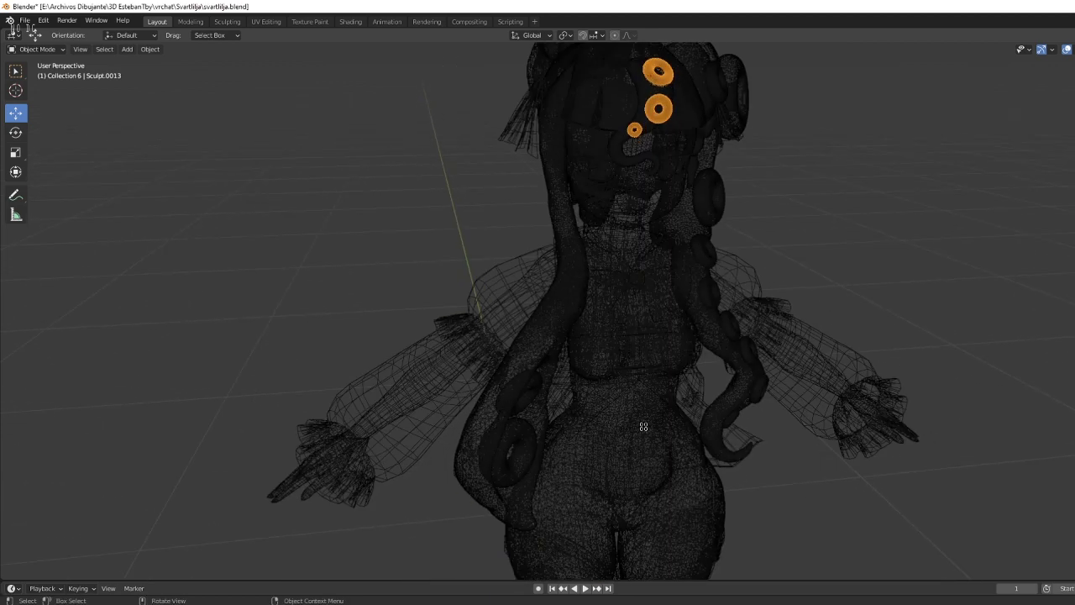
left_click(643, 464)
key("KP_Decimal")
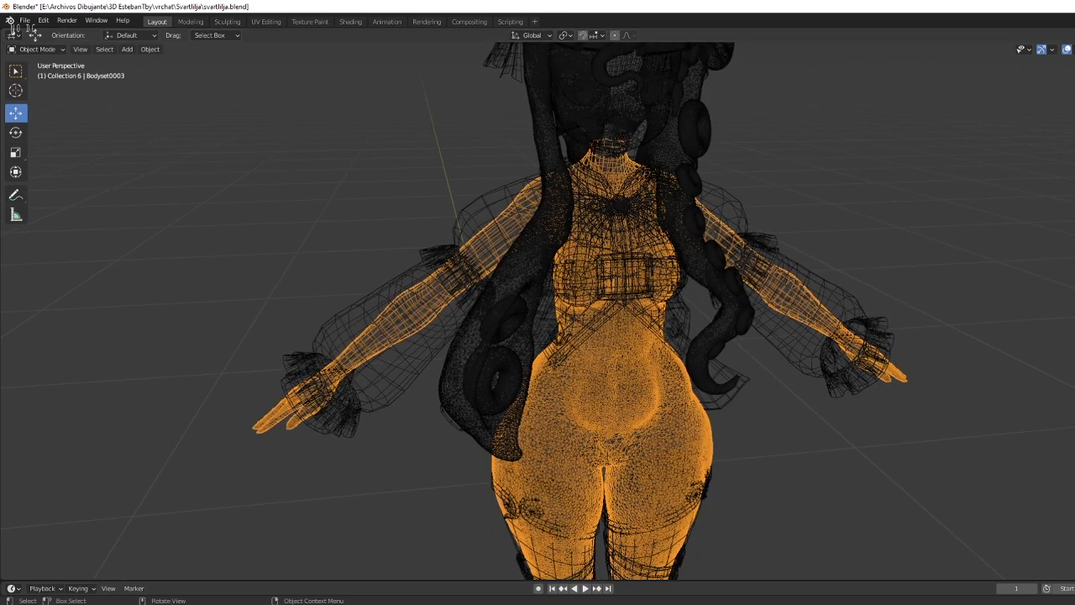
left_click(642, 453)
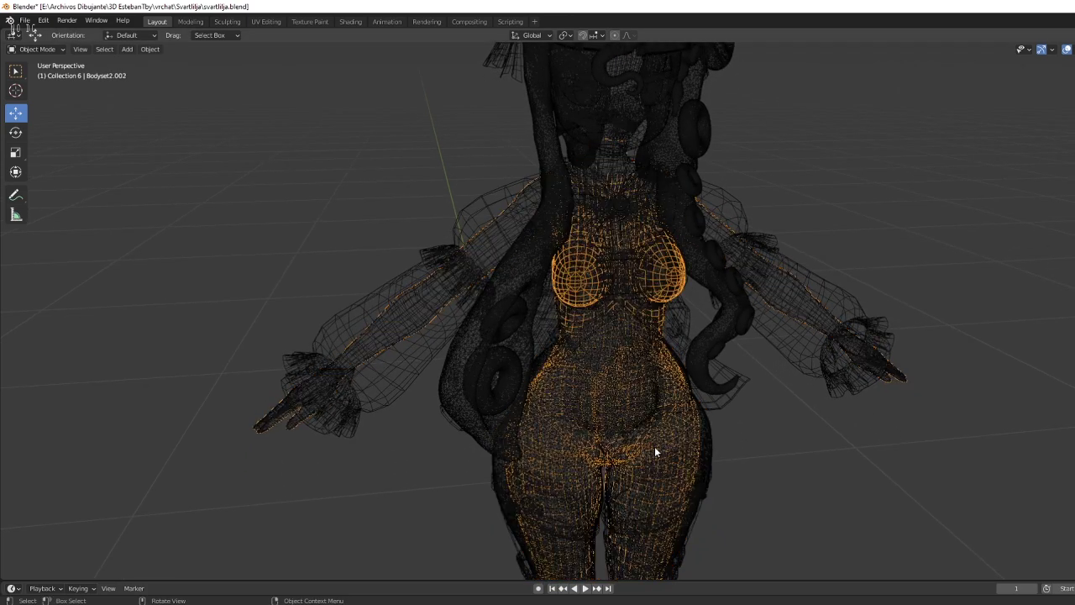
left_click(704, 454)
left_click(709, 435)
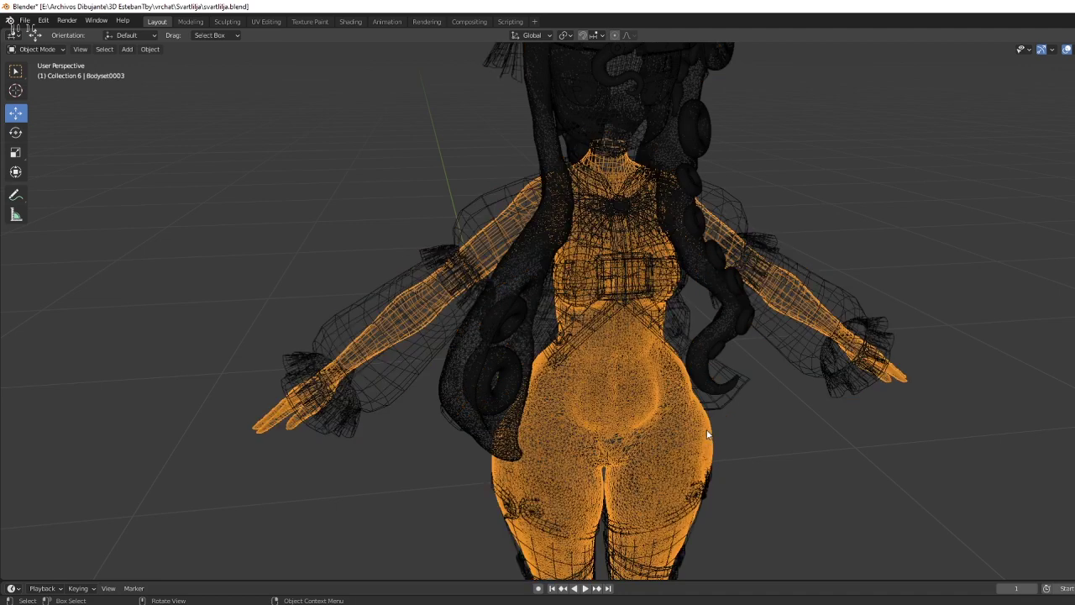
Export the body as Wavefront OBJ named 13 svartlilja.obj.
left_click(25, 21)
mouse_move(41, 182)
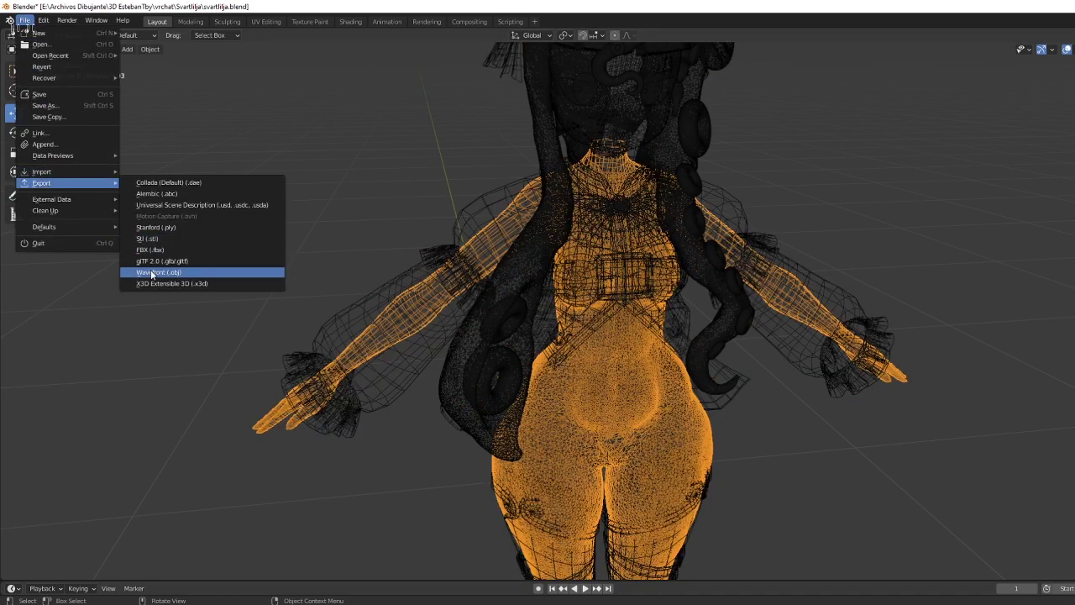
left_click(158, 272)
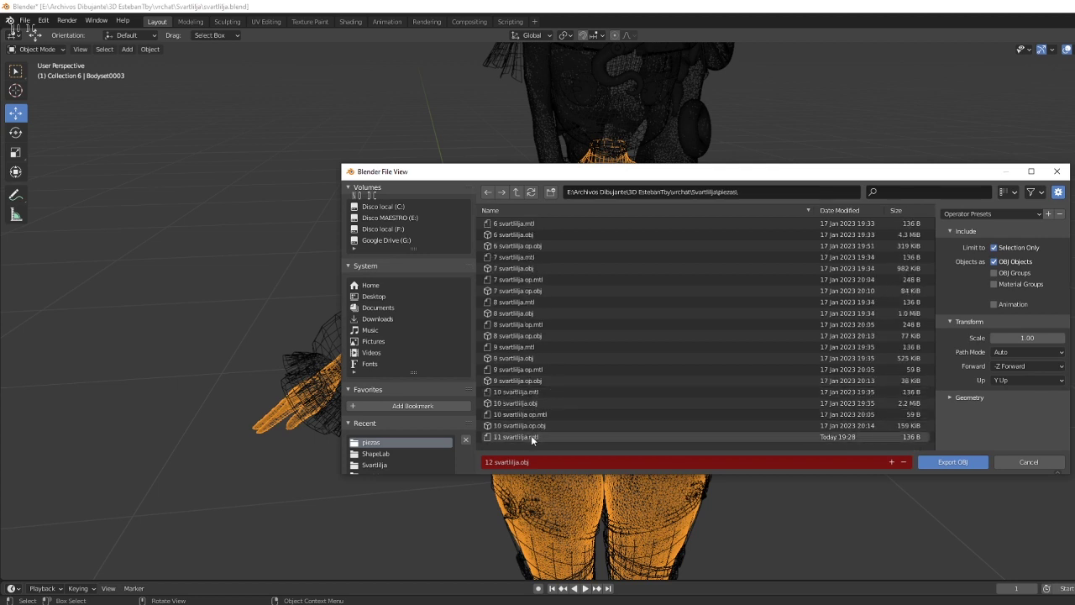
left_click(494, 462)
type("3")
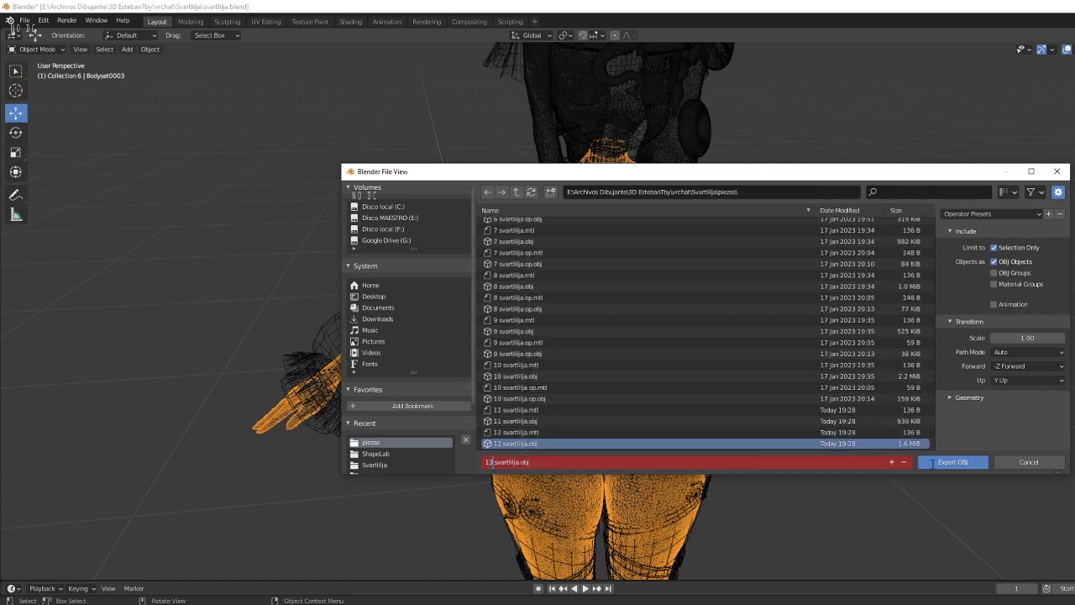
left_click(939, 462)
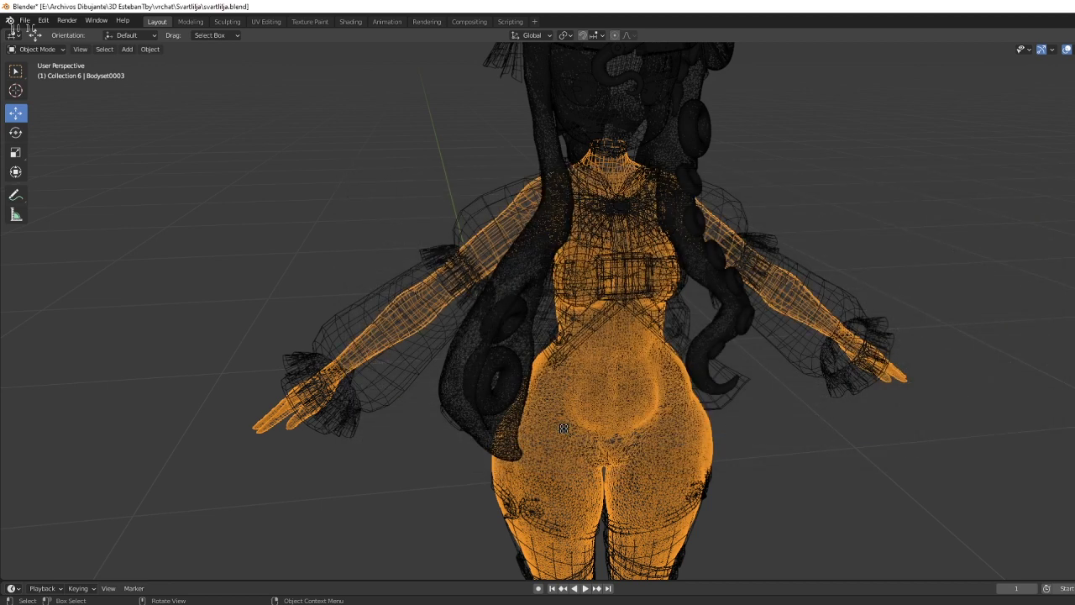
Orbit, zoom and pan to inspect the body from side and front views.
scroll(364, 280, "up", 2)
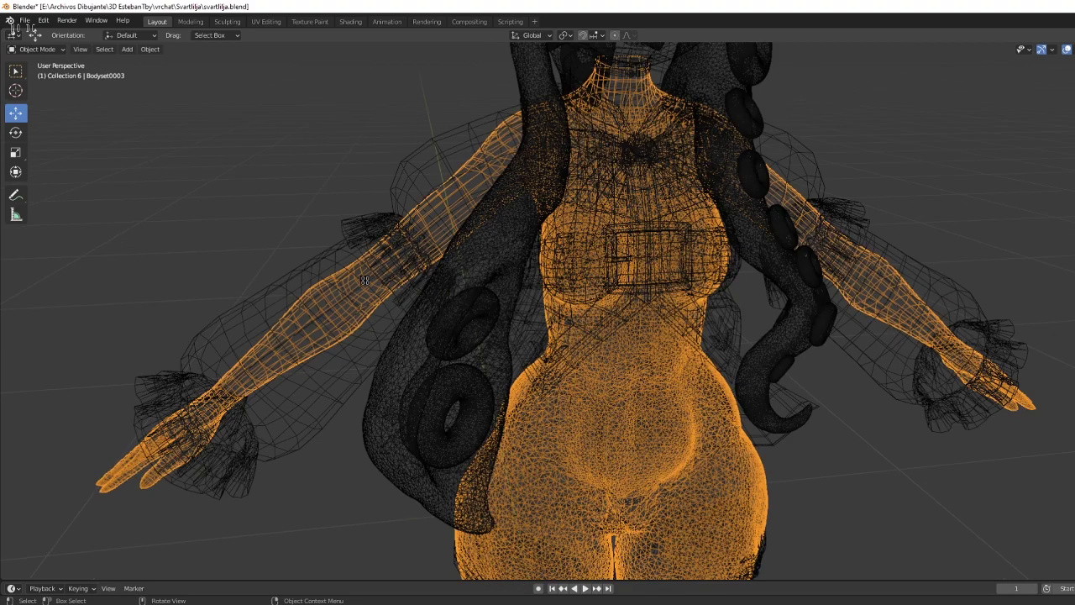
middle_click_drag(364, 279, 499, 201)
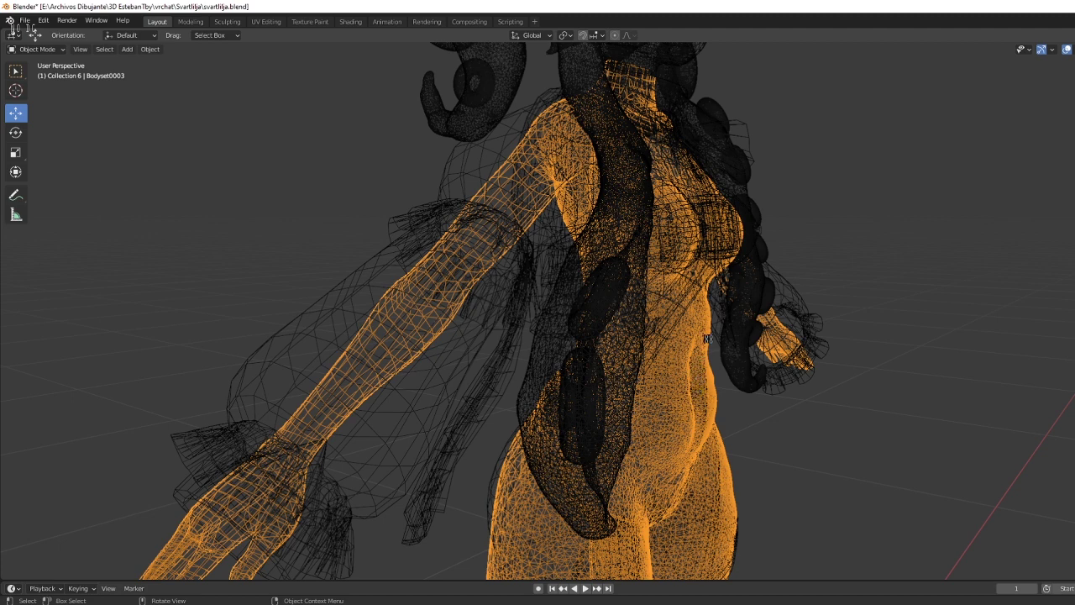
middle_click_drag(708, 338, 683, 340)
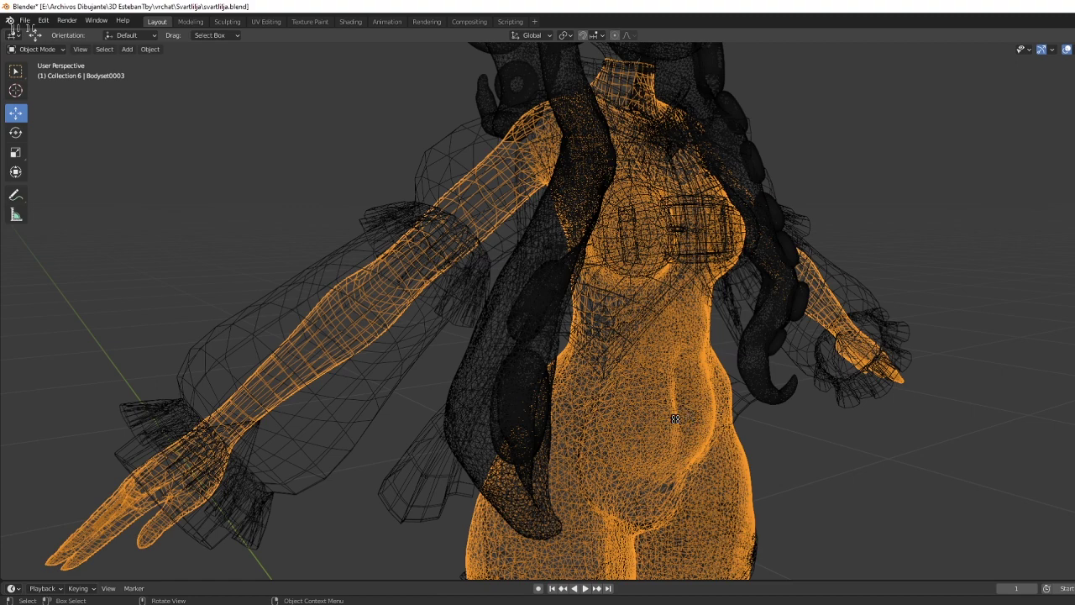
mouse_move(652, 304)
middle_mouse_down()
mouse_move(660, 313)
mouse_move(638, 316)
middle_mouse_up()
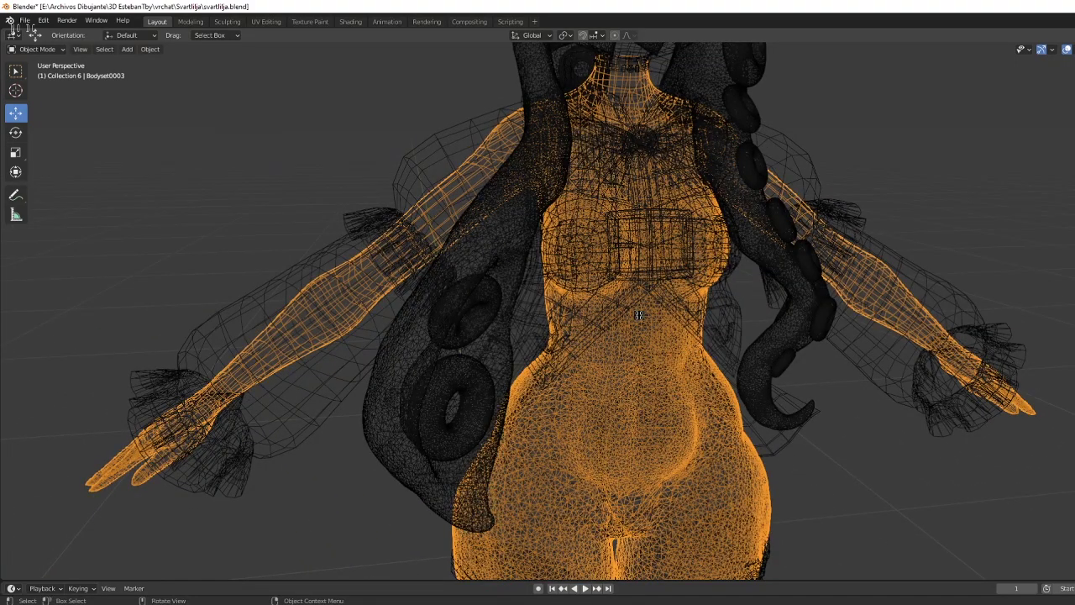
scroll(638, 315, "down", 1)
scroll(639, 302, "down", 1)
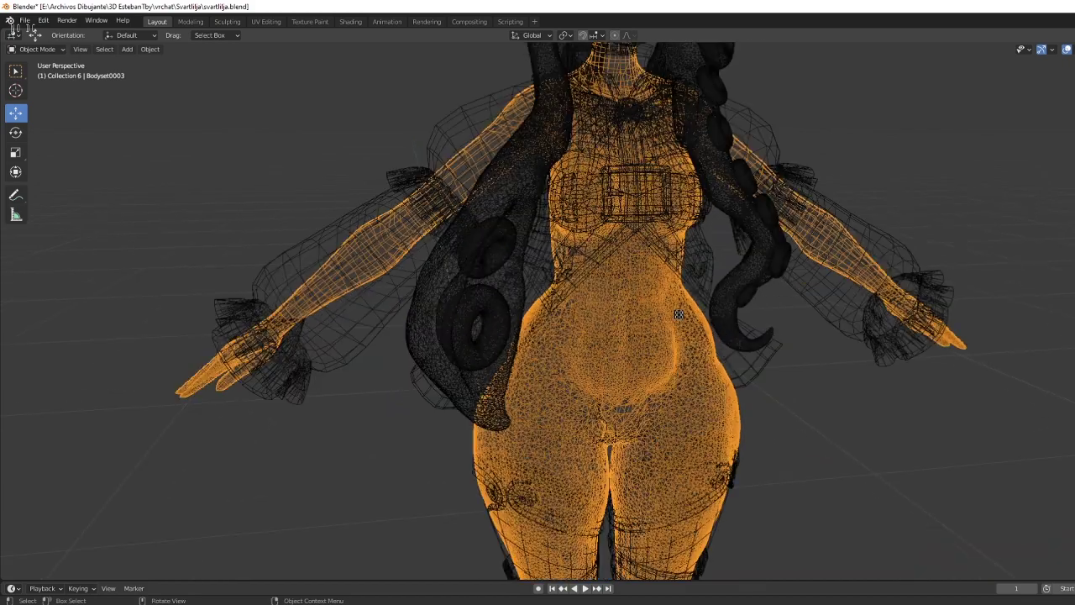
middle_click_drag(653, 311, 628, 386, "shift")
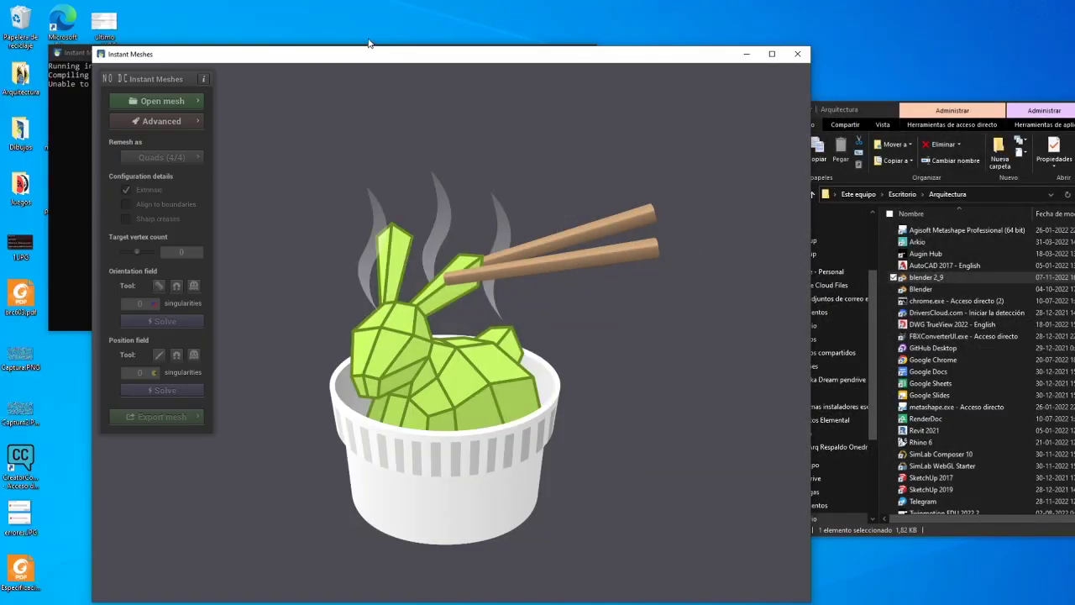
Load 11 svartlilja.obj from the piezas folder through Open mesh.
left_click_drag(426, 54, 611, 22)
left_click(349, 69)
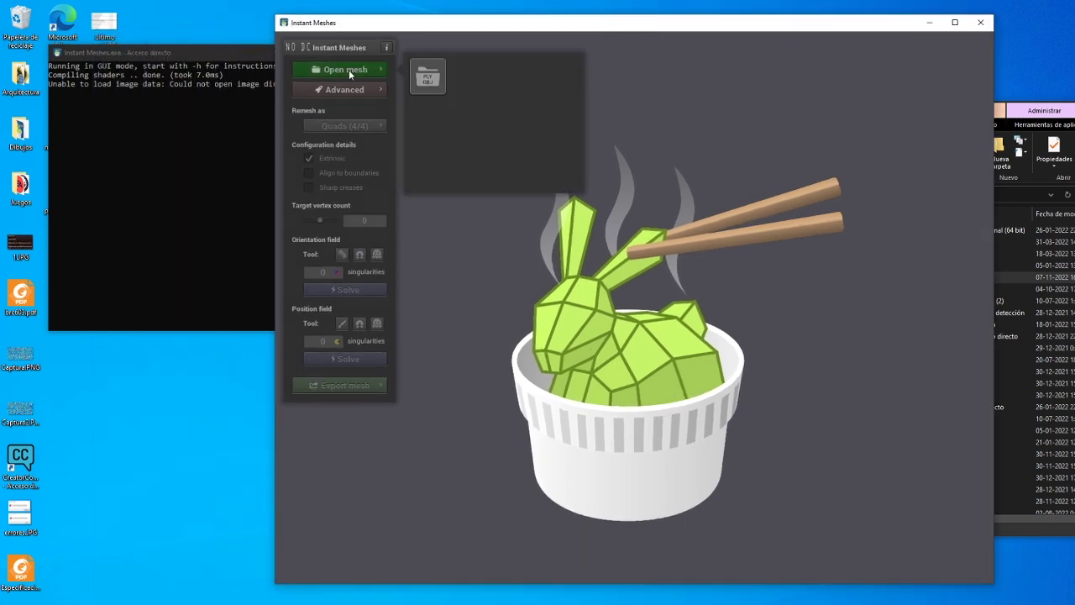
left_click(425, 77)
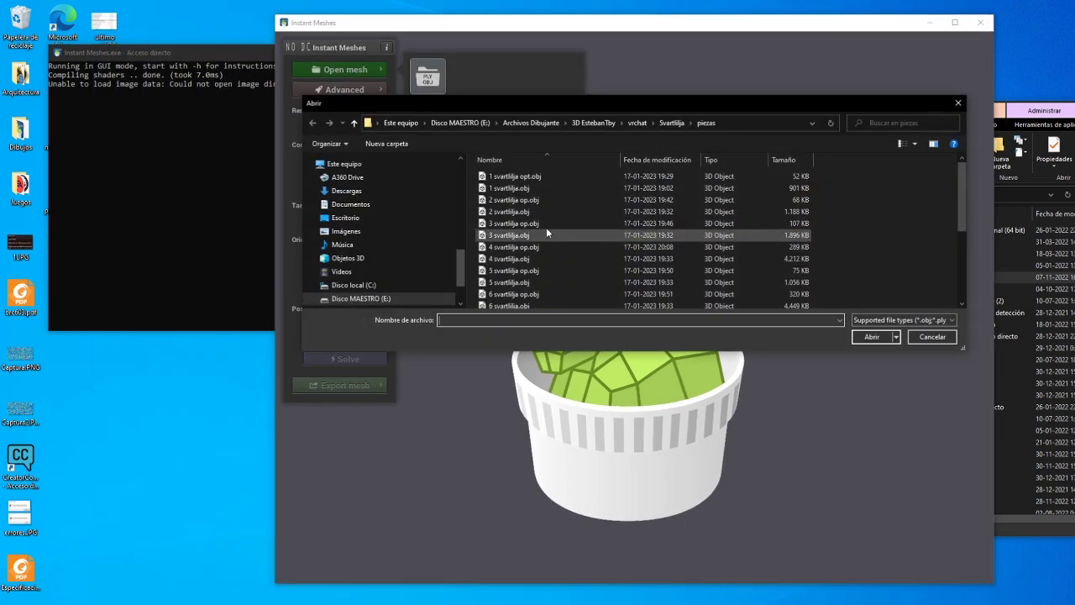
left_click_drag(962, 178, 962, 244)
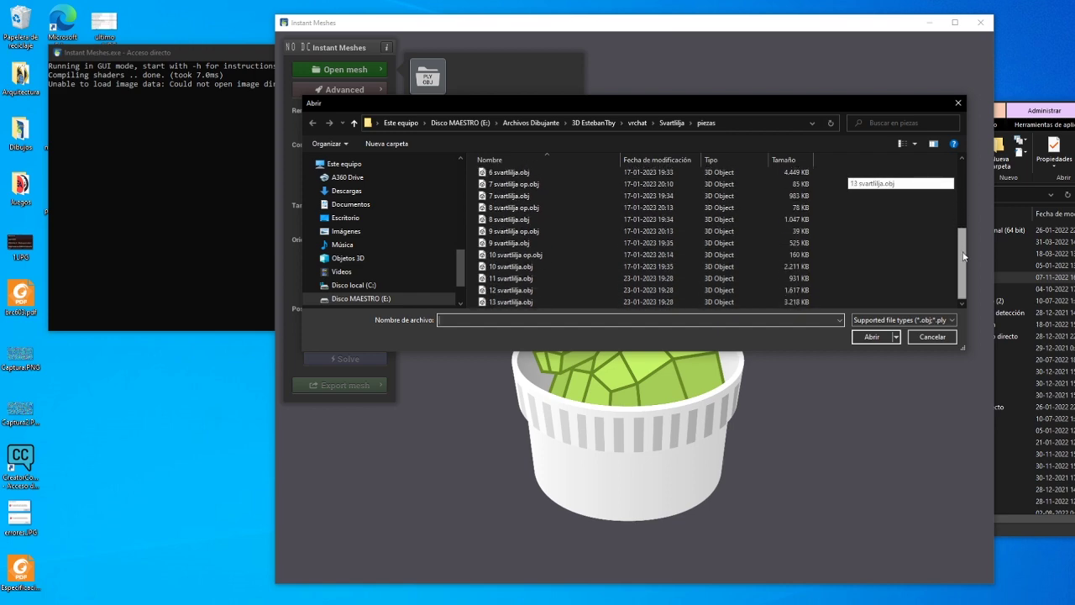
left_click(512, 278)
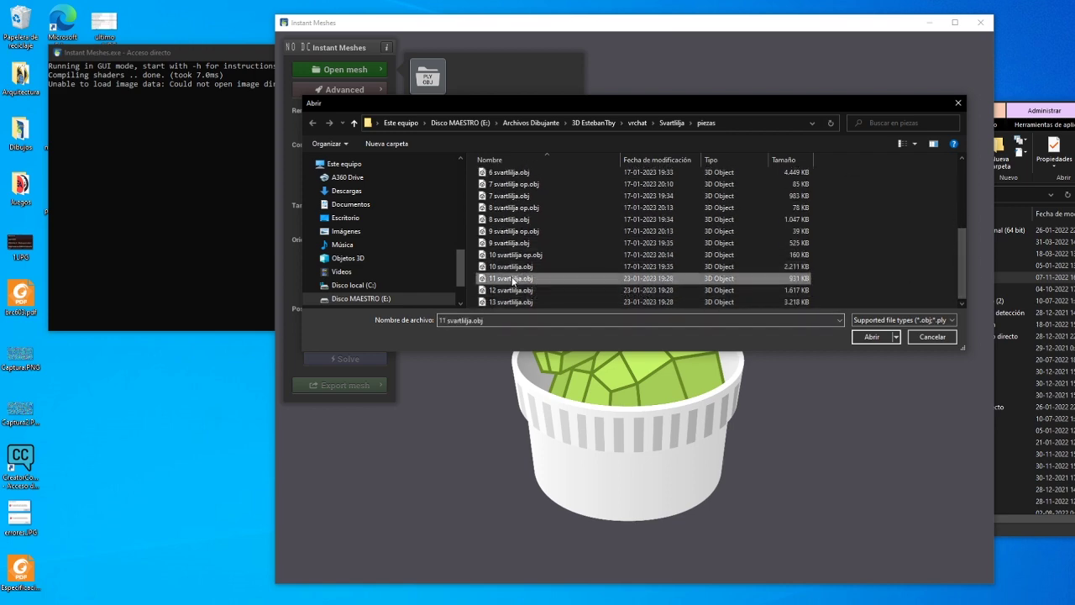
left_click(870, 336)
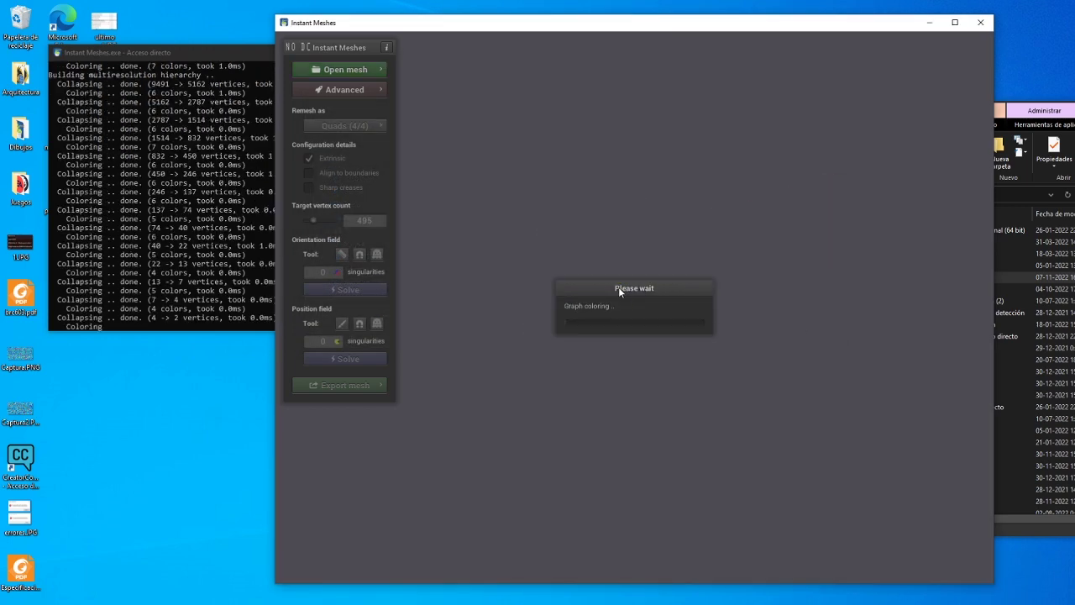
mouse_move(560, 294)
left_mouse_down()
mouse_move(952, 296)
mouse_move(801, 308)
mouse_move(486, 296)
mouse_move(834, 291)
mouse_move(566, 292)
left_mouse_up()
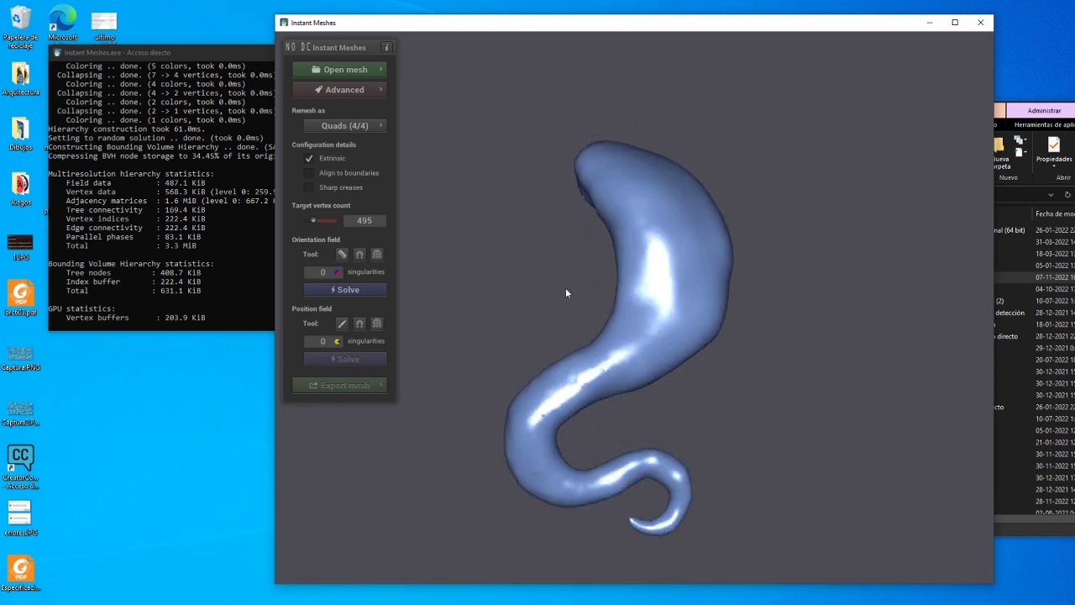
Keep quad remeshing mode and solve the orientation field.
left_click(323, 125)
left_click(358, 126)
left_click(344, 289)
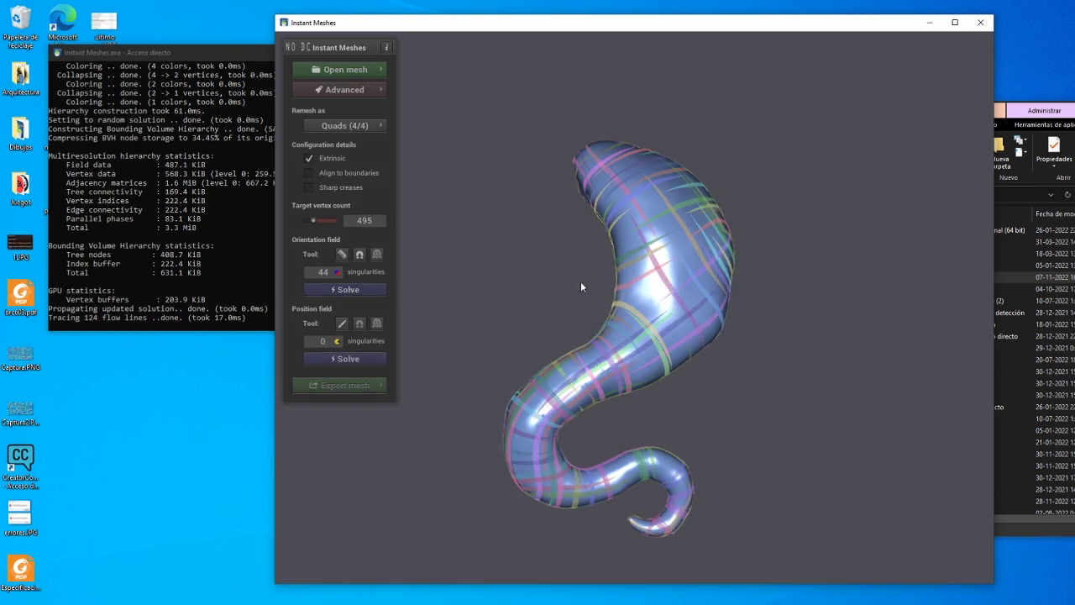
mouse_move(581, 281)
left_mouse_down()
mouse_move(542, 284)
mouse_move(690, 289)
mouse_move(618, 294)
left_mouse_up()
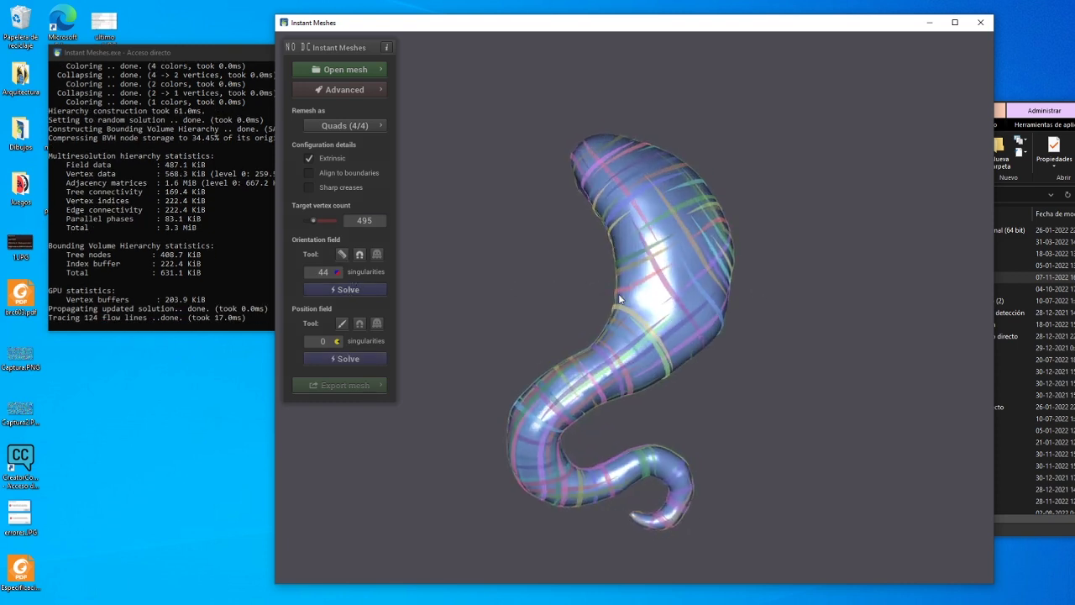
Comb three guide strokes across the upper mesh, deleting the middle one.
left_click(359, 254)
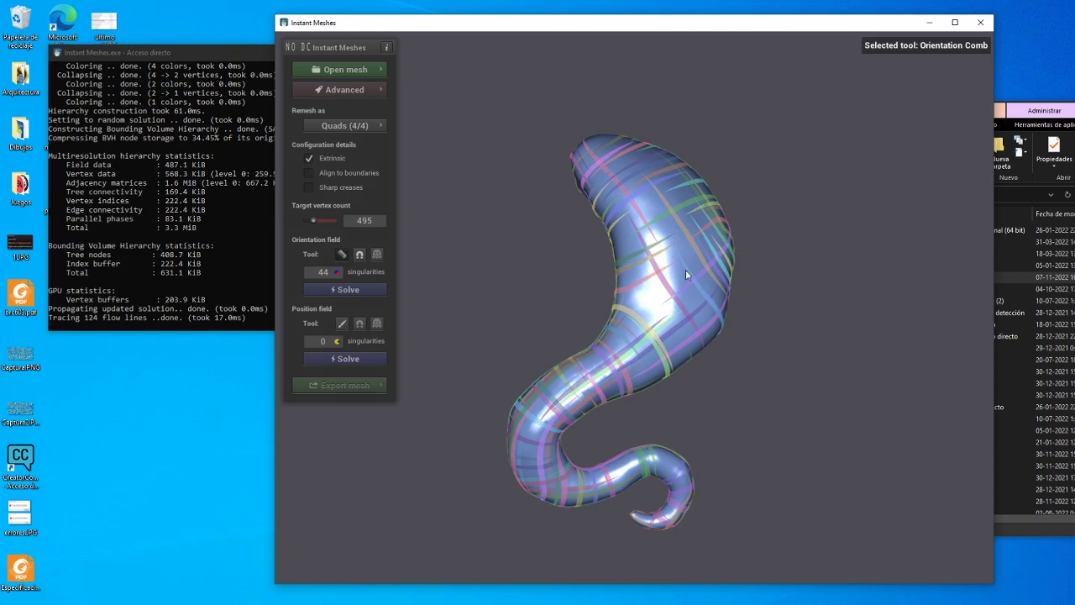
left_click_drag(626, 220, 656, 255)
left_click_drag(691, 299, 618, 250)
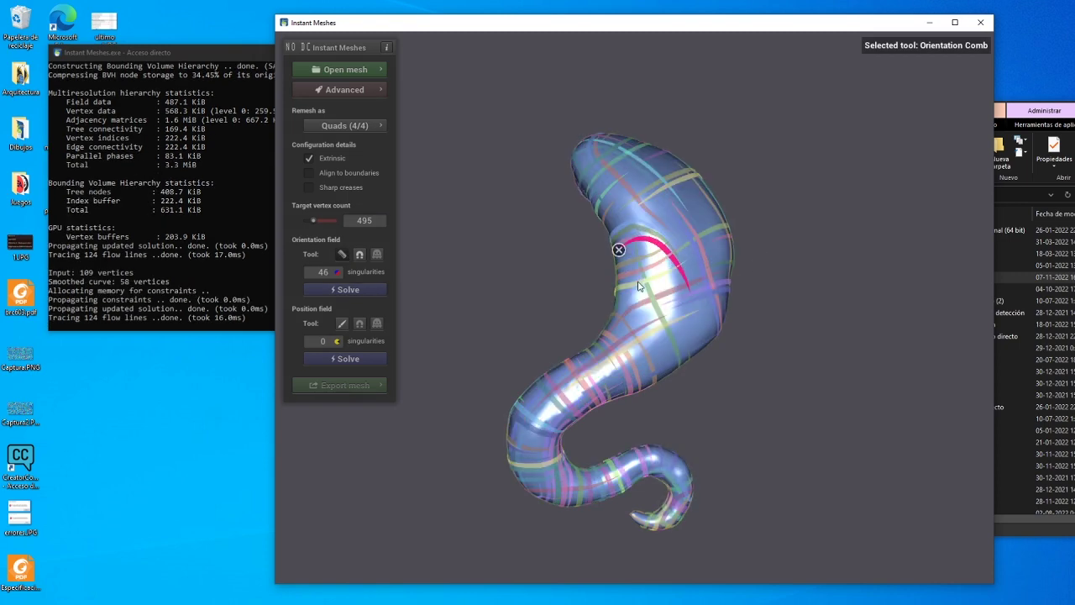
left_click_drag(615, 294, 707, 334)
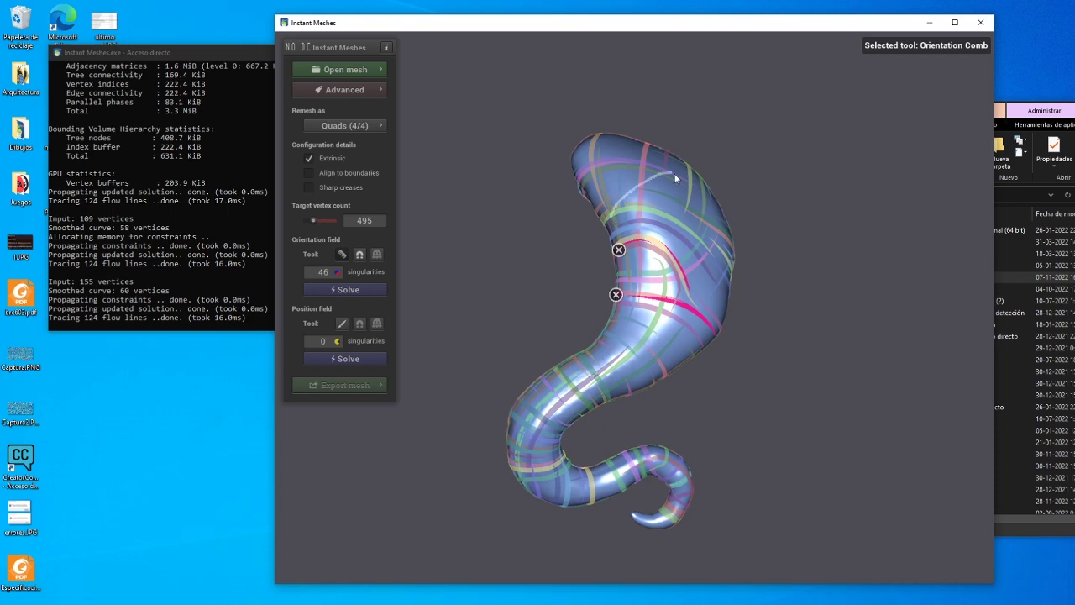
left_click_drag(703, 190, 710, 210)
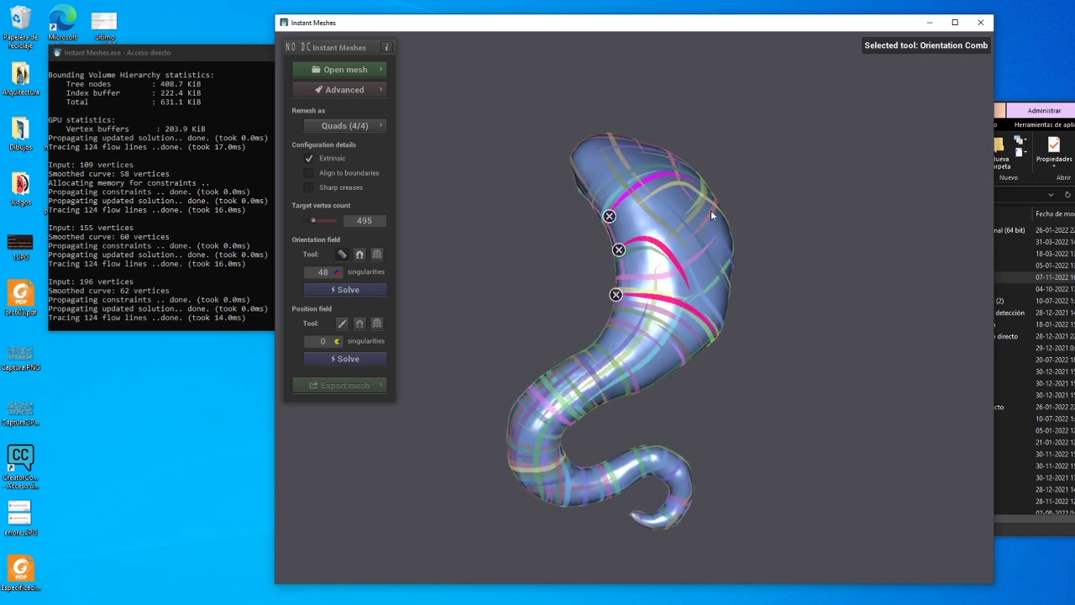
left_click(618, 250)
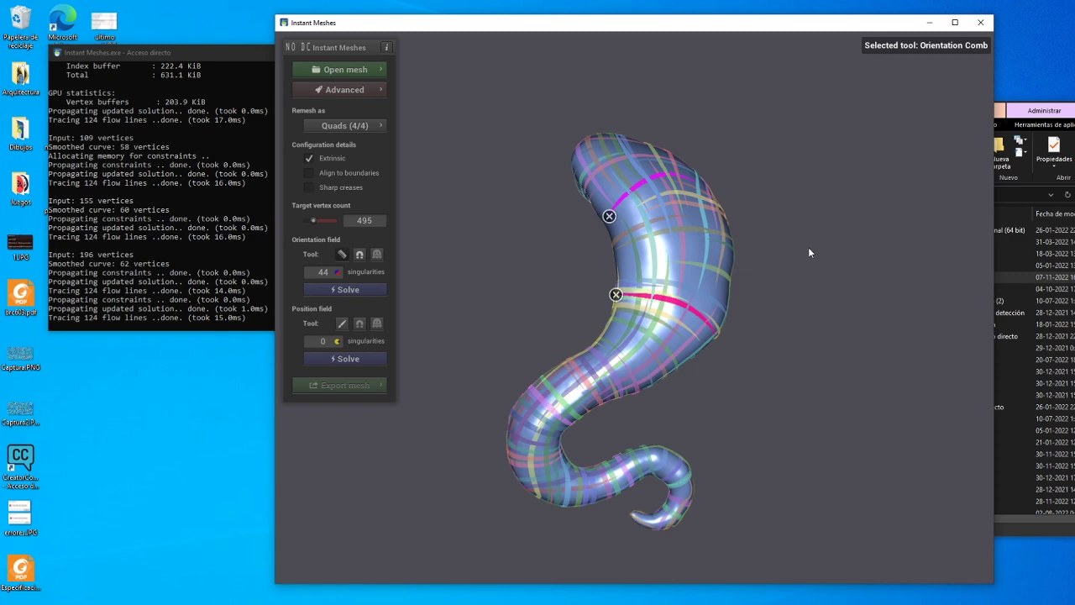
left_click(341, 256)
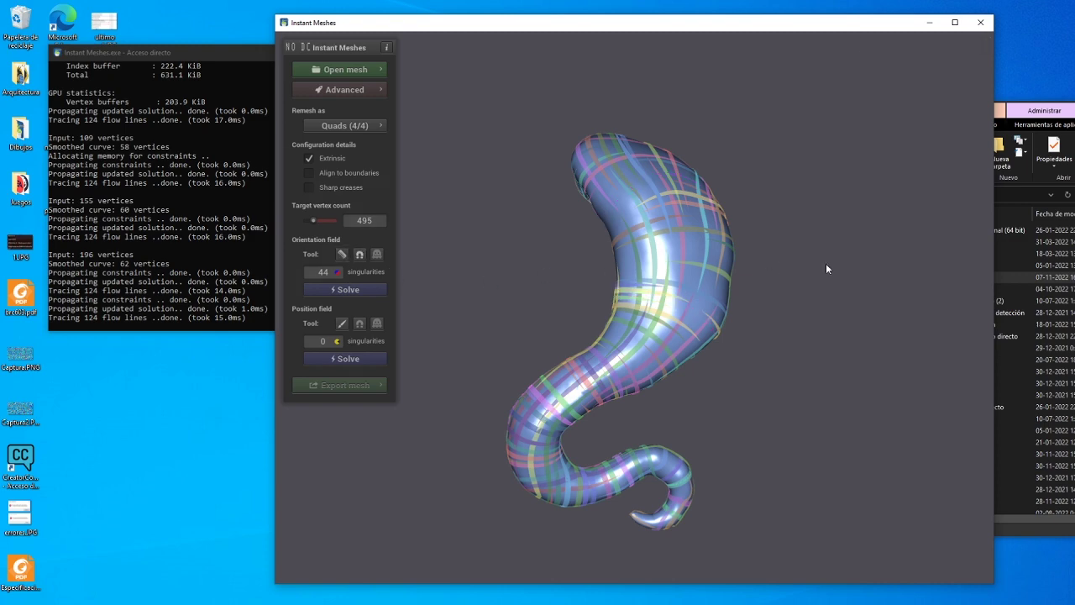
mouse_move(794, 274)
left_mouse_down()
mouse_move(652, 292)
mouse_move(559, 319)
mouse_move(729, 299)
left_mouse_up()
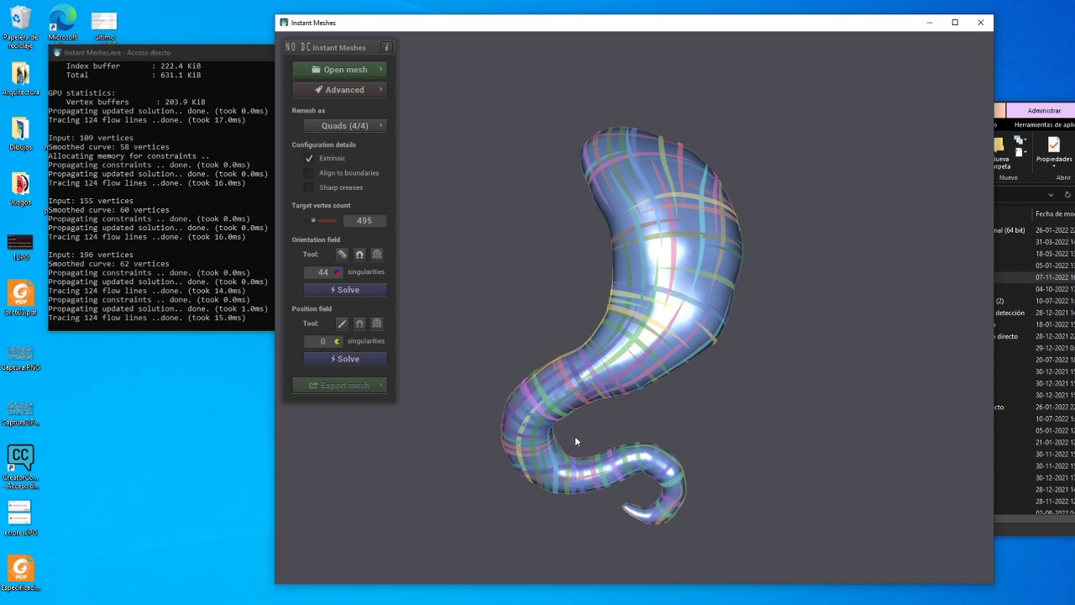
mouse_move(604, 413)
left_mouse_down()
mouse_move(605, 360)
mouse_move(578, 414)
left_mouse_up()
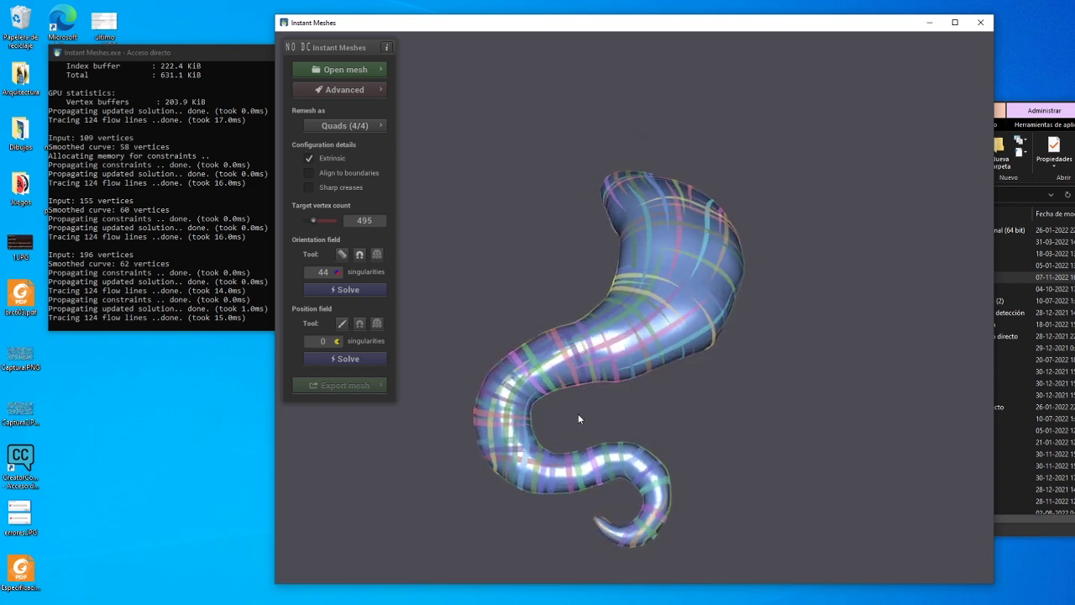
Add guide strokes around the tail, remove one, and re-solve the orientation field.
left_click(342, 255)
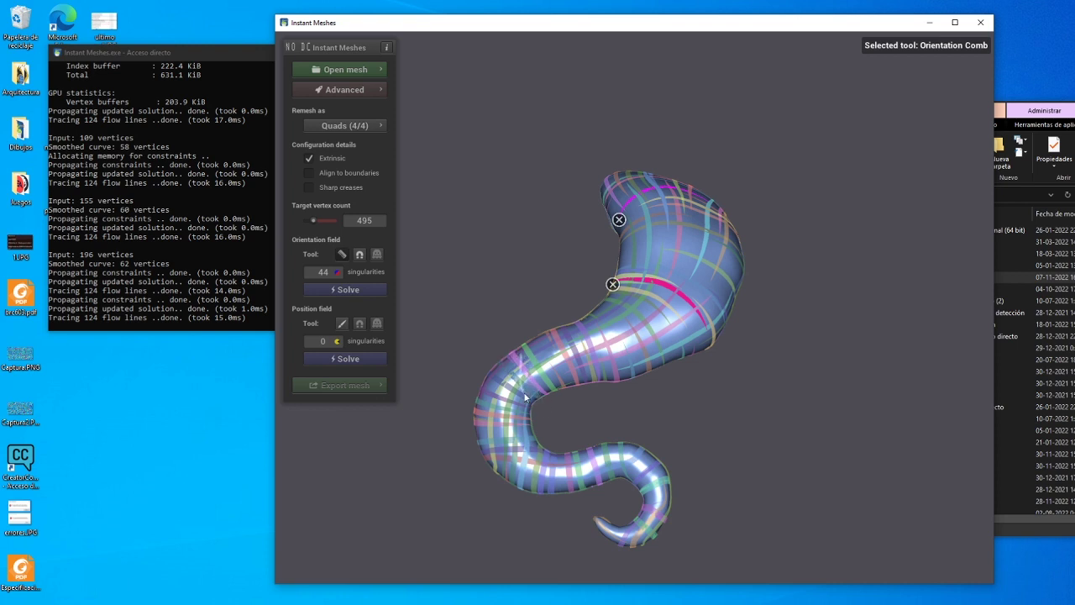
left_click_drag(537, 396, 551, 406)
left_click_drag(556, 384, 559, 386)
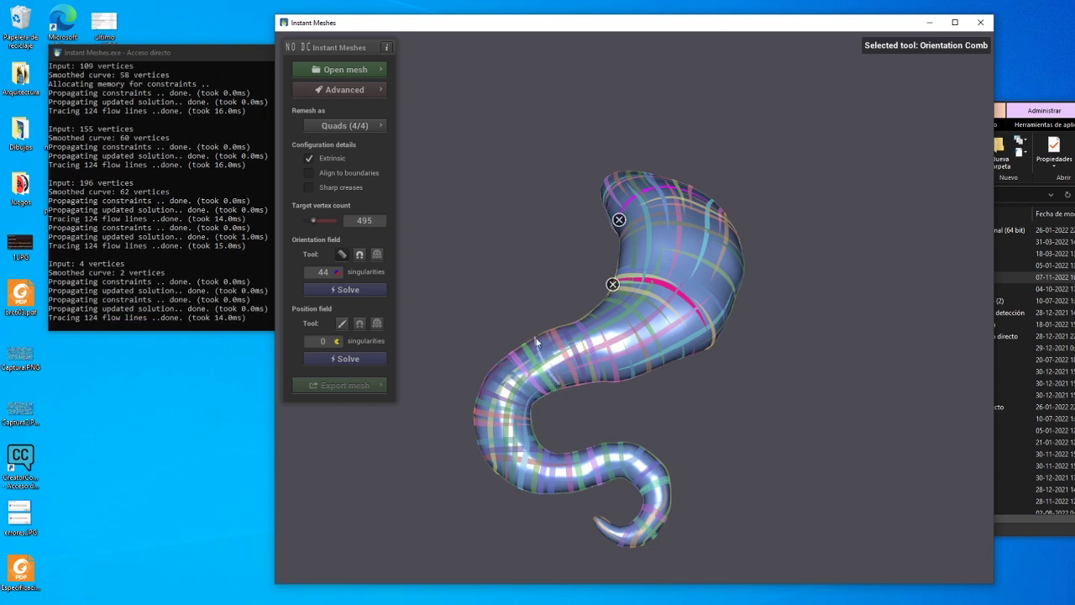
left_click(557, 381)
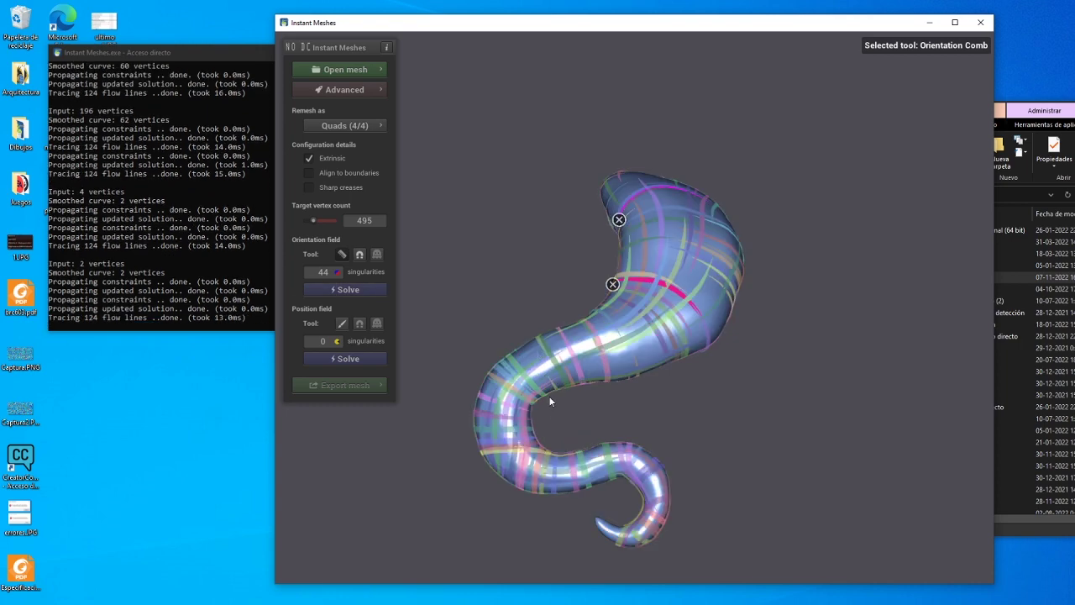
left_click(542, 448)
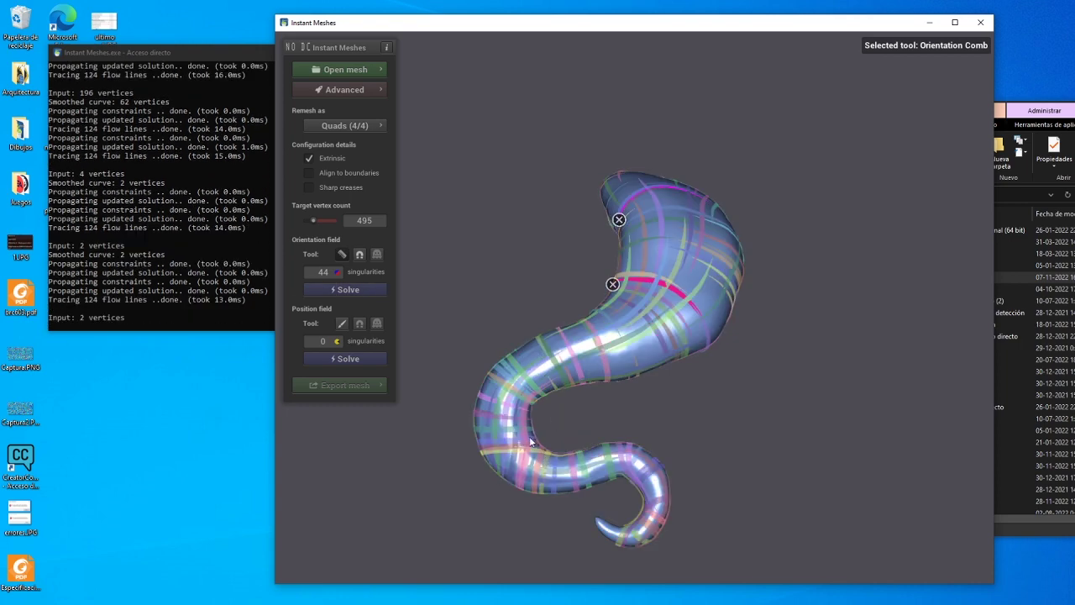
left_click_drag(479, 423, 530, 426)
left_click_drag(540, 487, 554, 454)
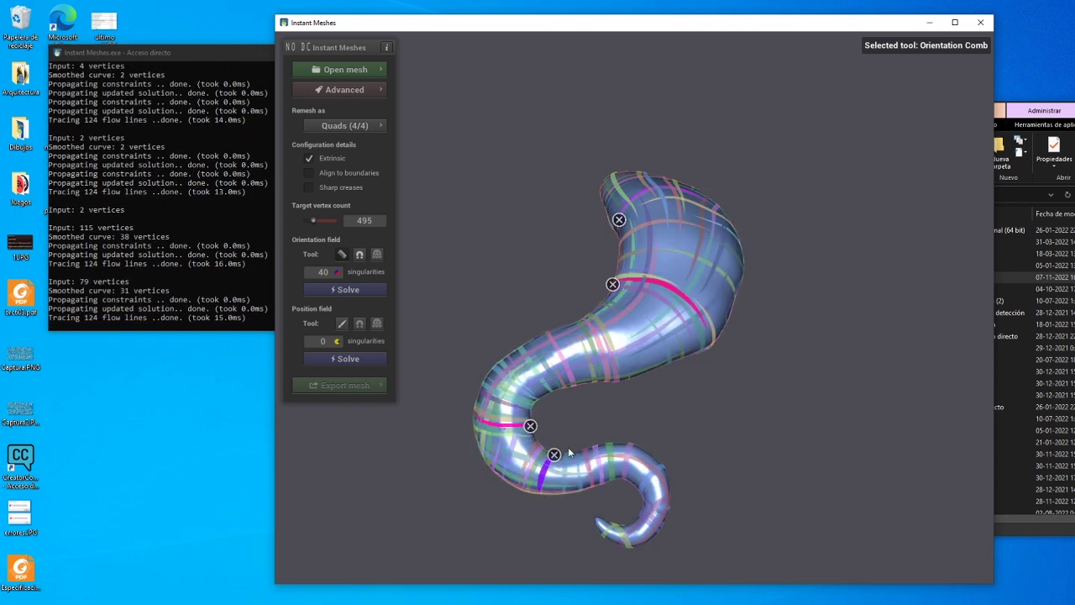
scroll(588, 404, "down", 2)
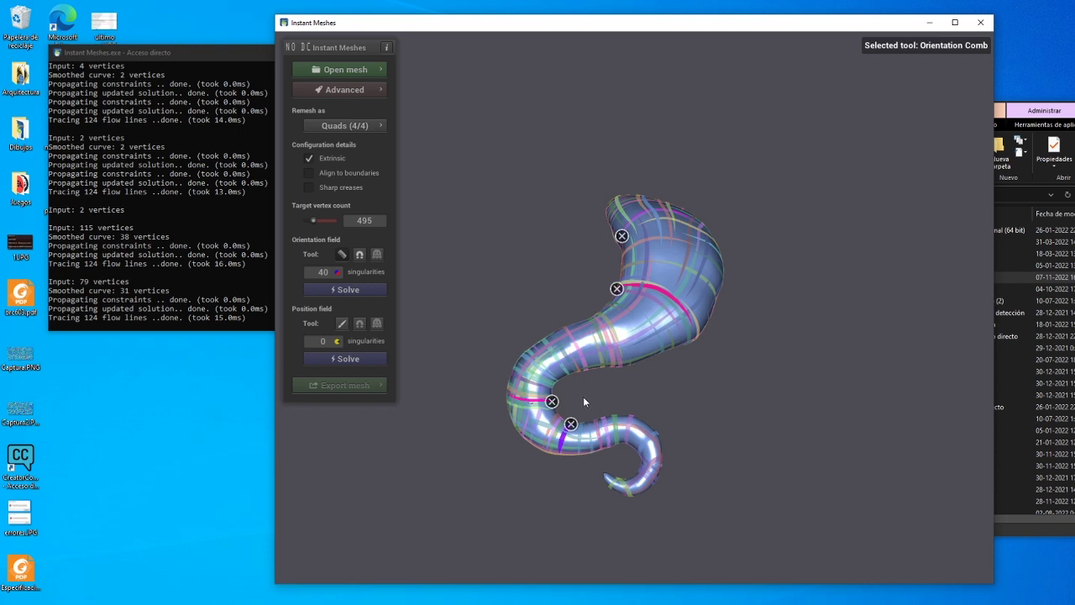
left_click(552, 402)
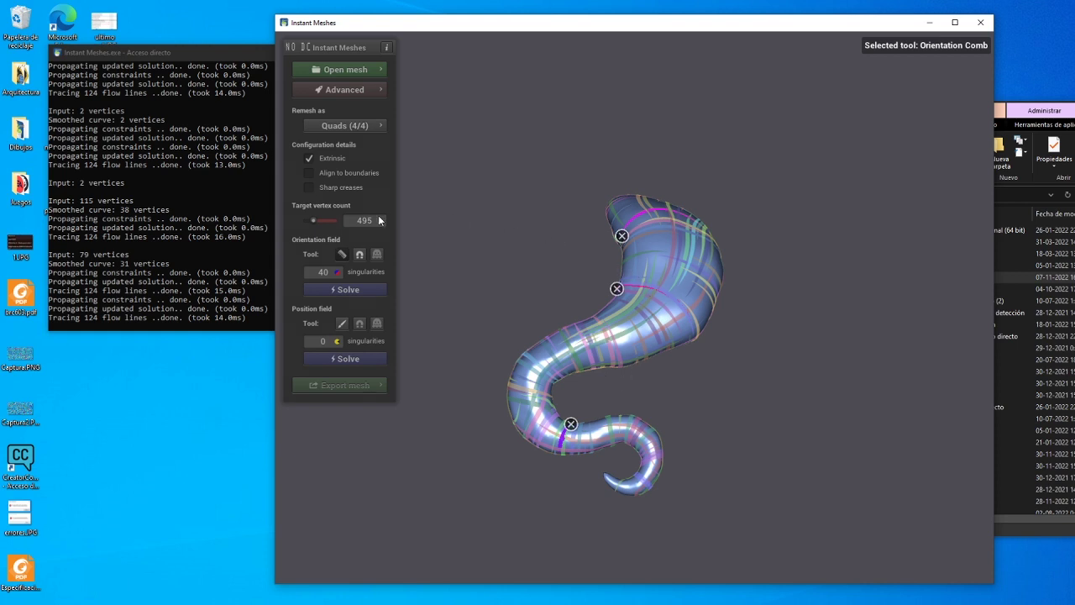
left_click(358, 293)
Solve the position field and extract the 498-face quad mesh from the tentacle.
left_click(349, 361)
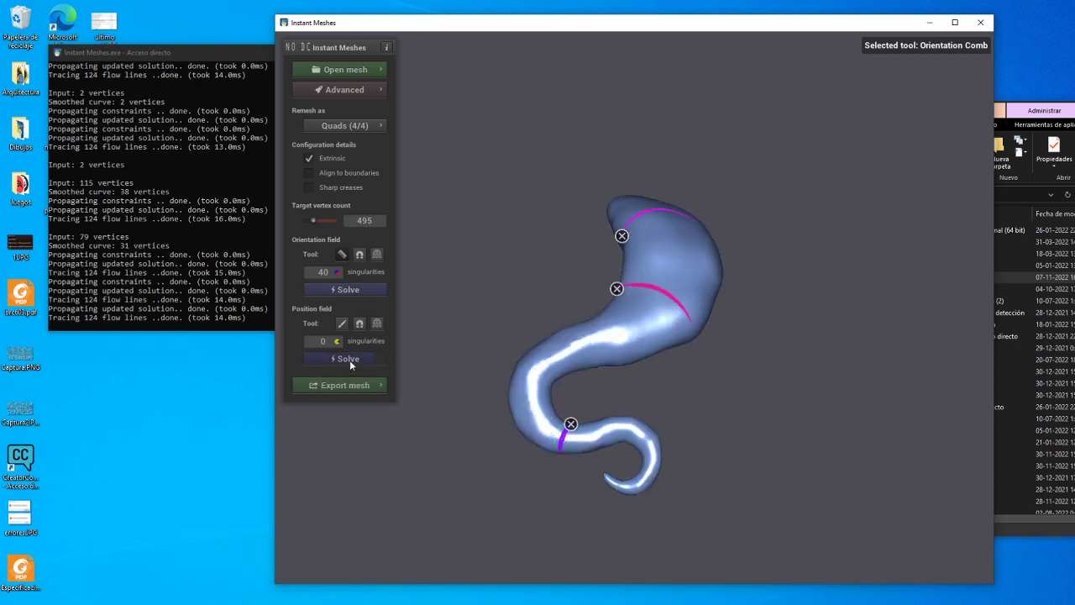
left_click_drag(733, 269, 733, 340)
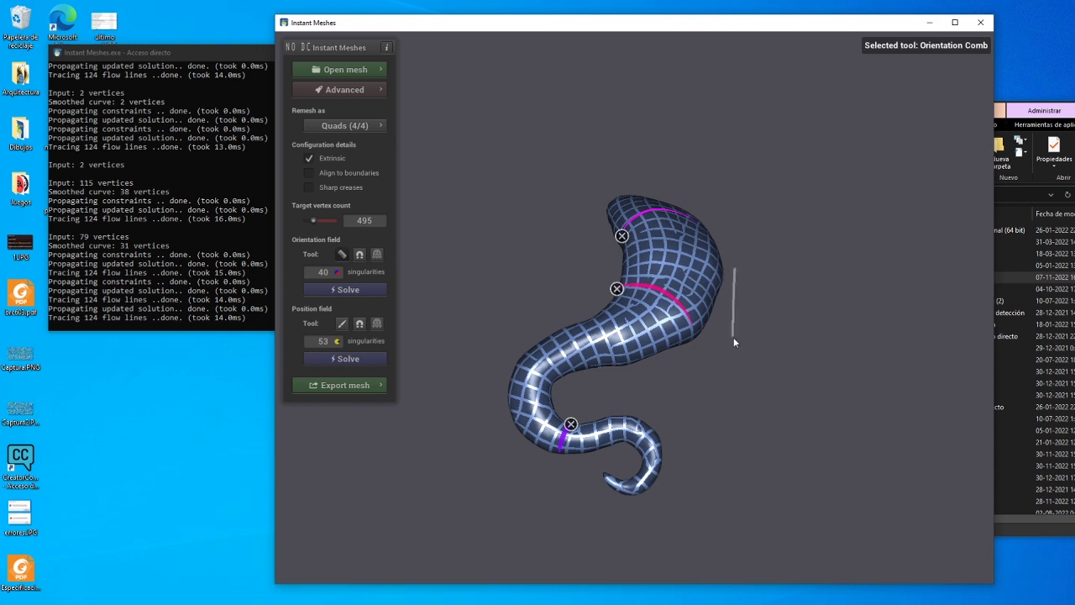
left_click(341, 254)
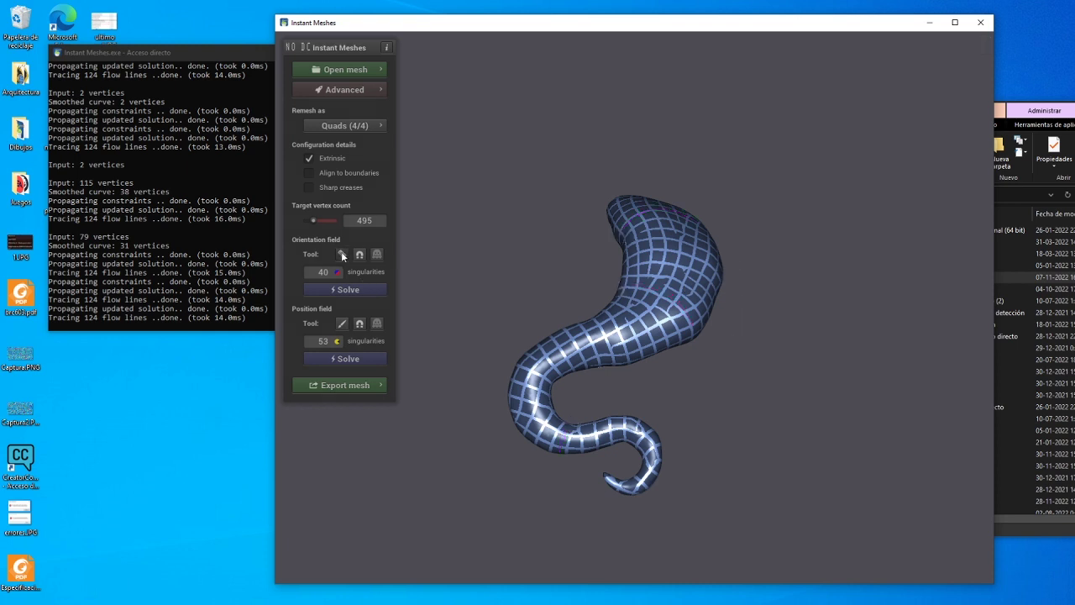
mouse_move(766, 273)
left_mouse_down()
mouse_move(723, 347)
mouse_move(780, 352)
mouse_move(760, 327)
left_mouse_up()
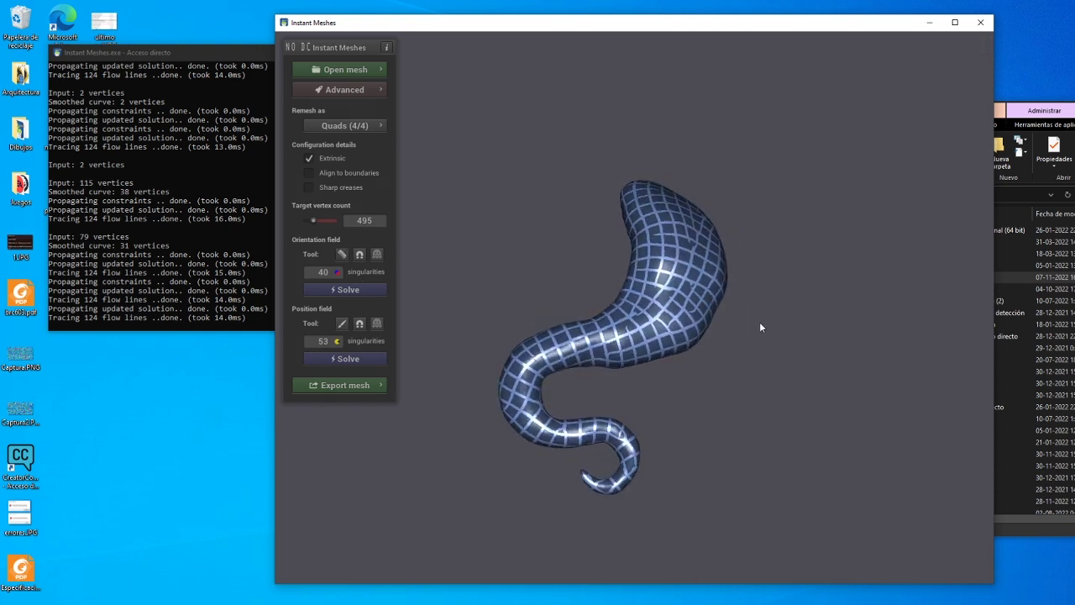
left_click(344, 386)
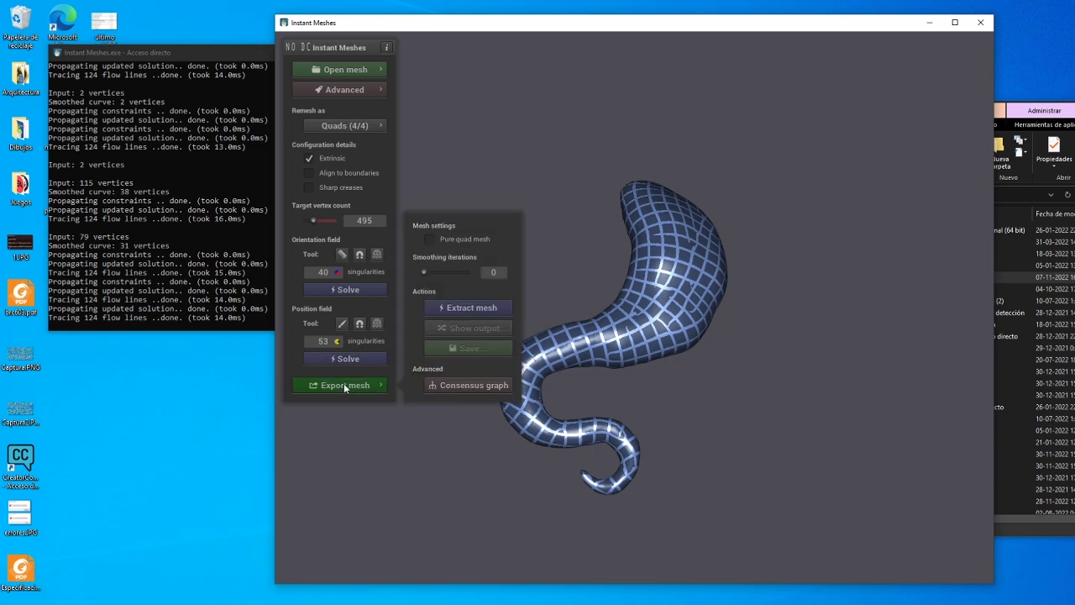
left_click(467, 308)
left_click_drag(749, 331, 817, 317)
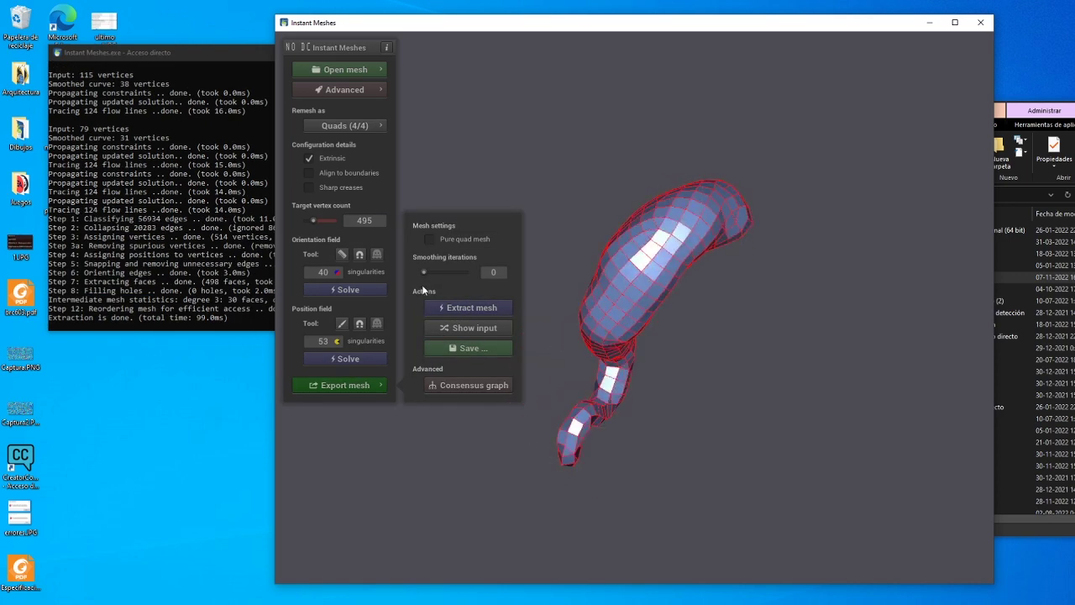
mouse_move(656, 393)
left_mouse_down()
mouse_move(725, 244)
mouse_move(740, 158)
mouse_move(701, 215)
mouse_move(652, 451)
mouse_move(614, 469)
mouse_move(749, 272)
mouse_move(877, 195)
mouse_move(660, 287)
mouse_move(633, 365)
mouse_move(634, 429)
mouse_move(623, 417)
left_mouse_up()
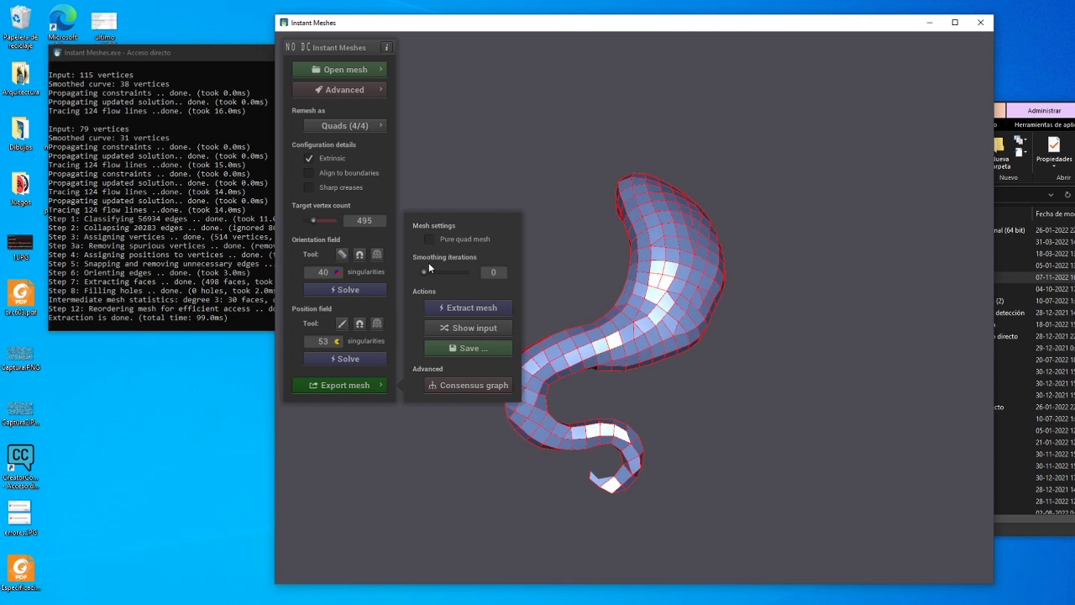
Set the target vertex count to 627, re-solve both fields, and extract the quad mesh.
left_click(316, 220)
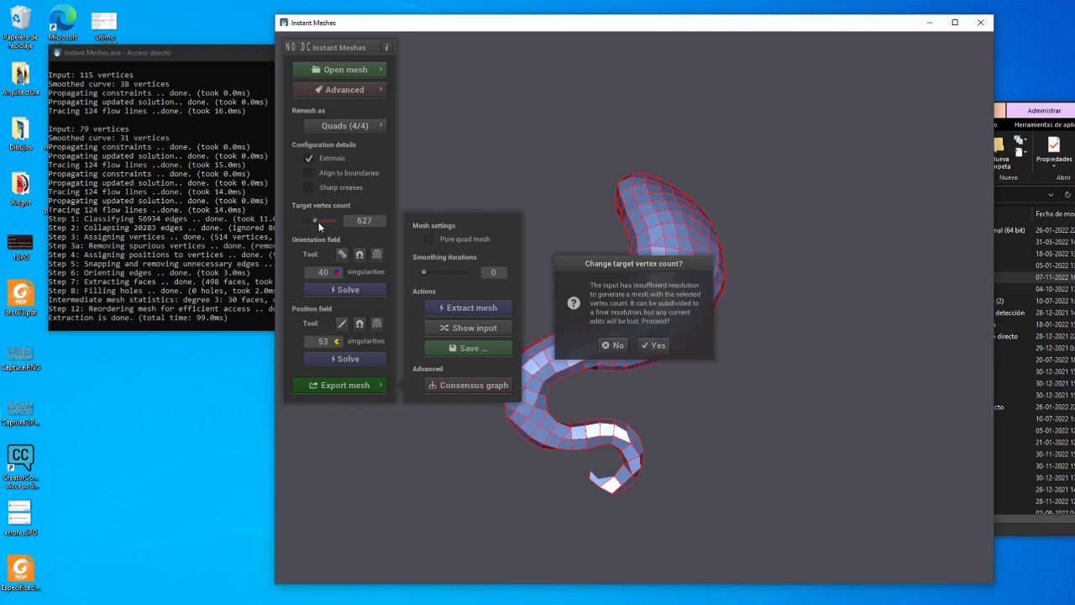
left_click(654, 345)
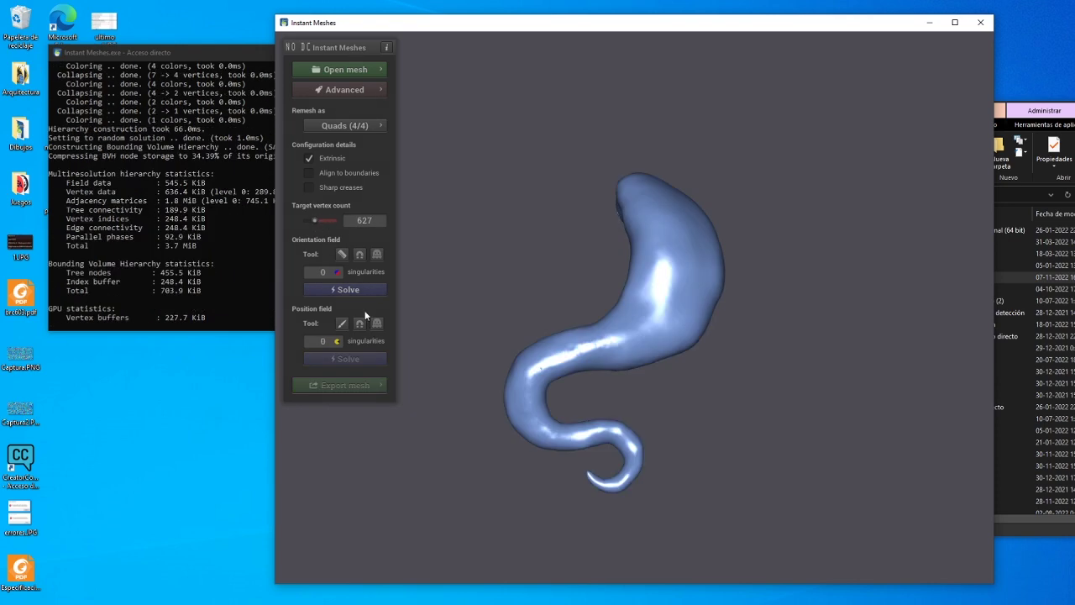
left_click(351, 291)
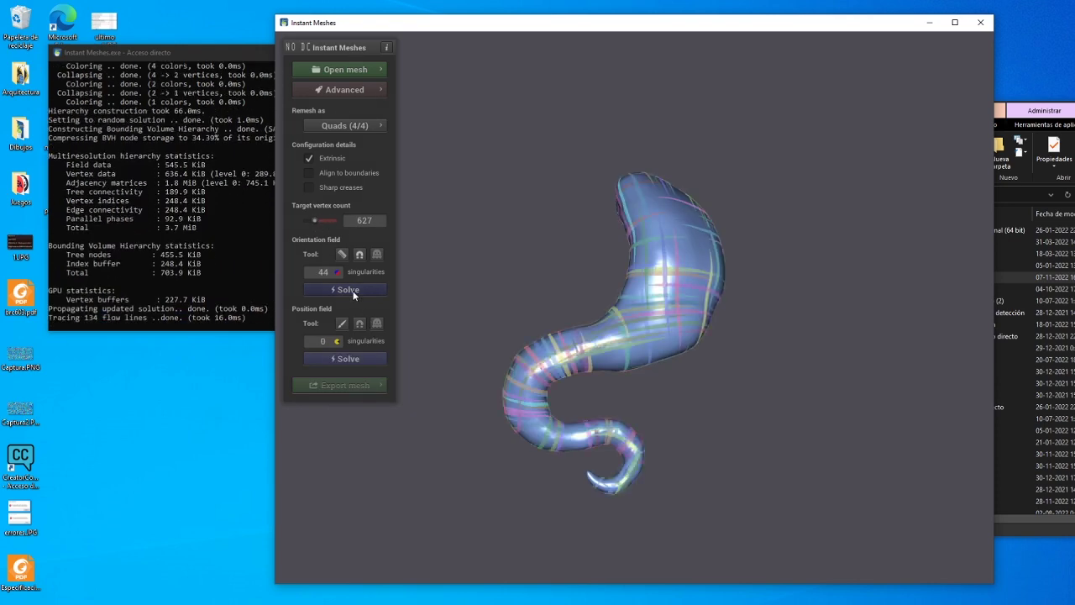
left_click(339, 361)
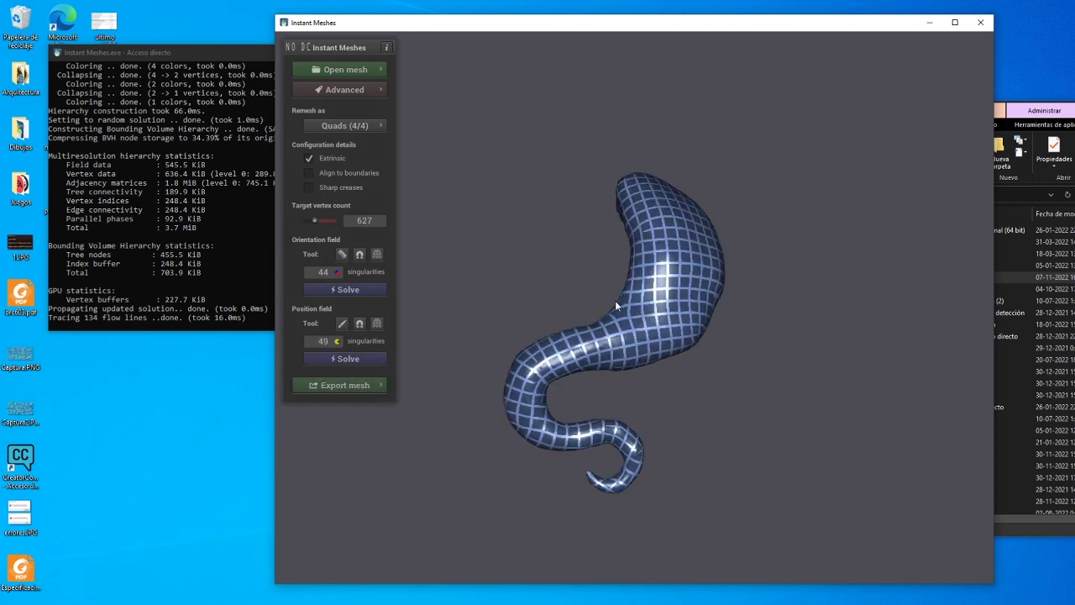
left_click(328, 387)
left_click(447, 309)
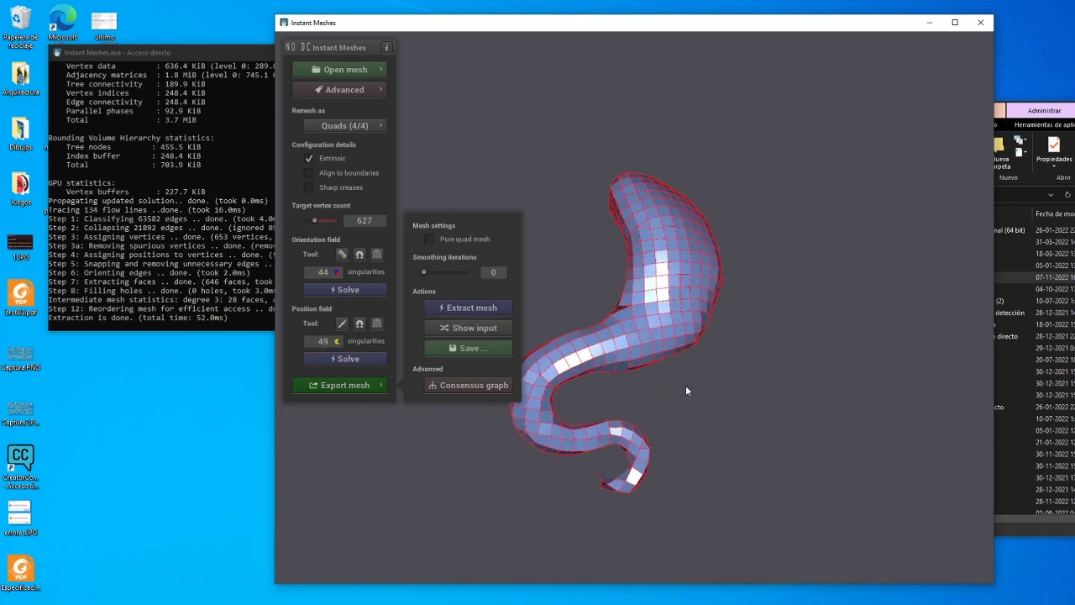
mouse_move(686, 384)
left_mouse_down()
mouse_move(911, 298)
mouse_move(760, 293)
mouse_move(614, 375)
left_mouse_up()
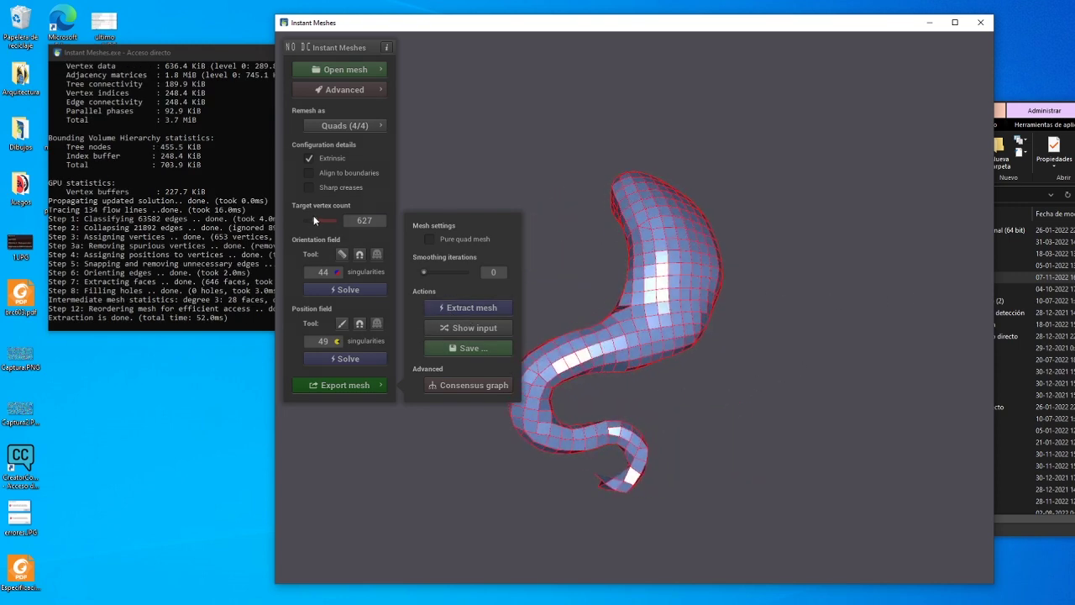
Raise the target vertex count to 931 and extract the denser quad mesh.
left_click_drag(313, 218, 318, 219)
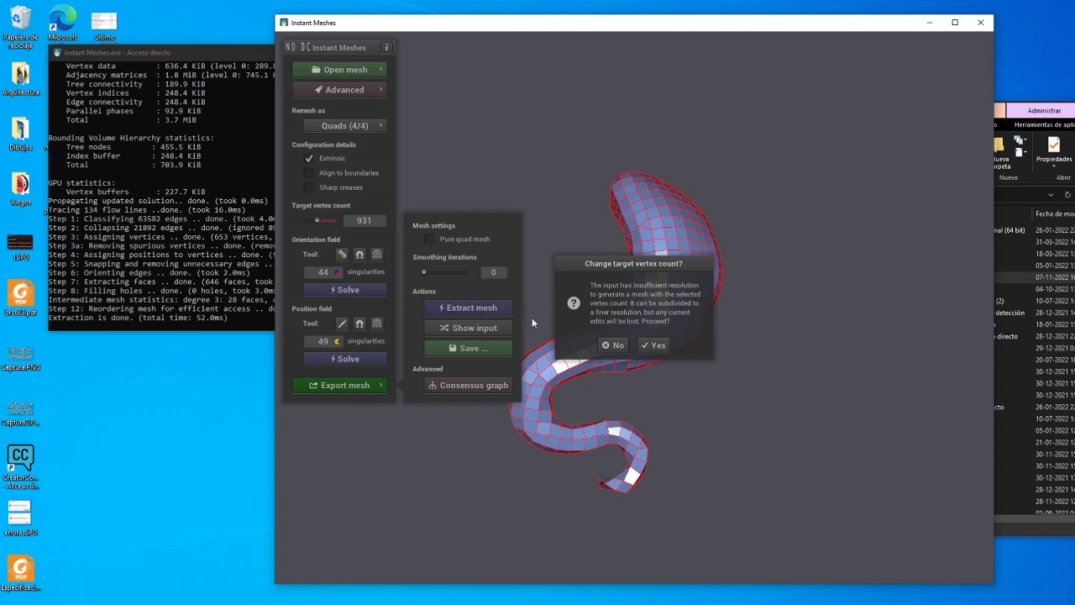
left_click(652, 346)
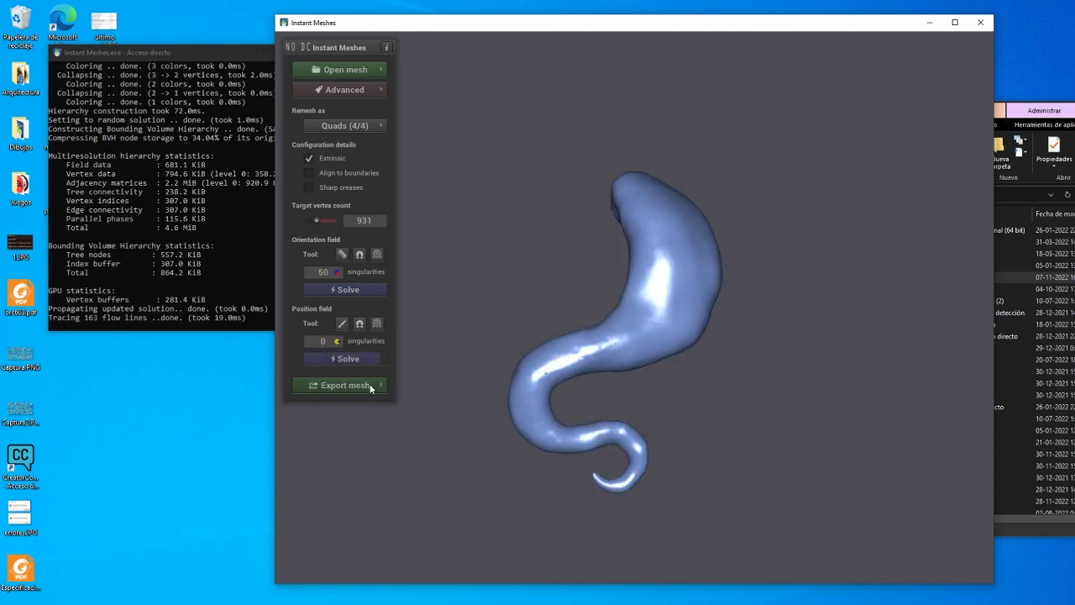
left_click(438, 309)
mouse_move(652, 366)
left_mouse_down()
mouse_move(620, 303)
mouse_move(748, 246)
mouse_move(897, 264)
mouse_move(853, 293)
mouse_move(532, 318)
mouse_move(578, 401)
mouse_move(655, 409)
mouse_move(649, 357)
mouse_move(523, 335)
mouse_move(651, 411)
mouse_move(677, 335)
mouse_move(606, 379)
mouse_move(504, 252)
left_mouse_up()
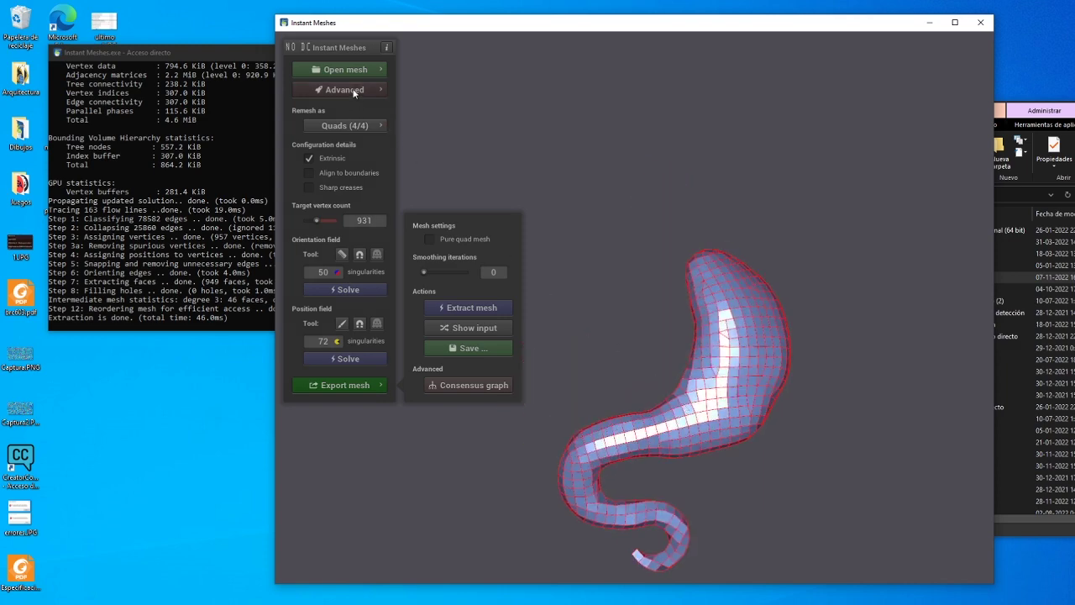
Save the extracted mesh to piezas as 11 svartlilja.obj.obj.
left_click(449, 352)
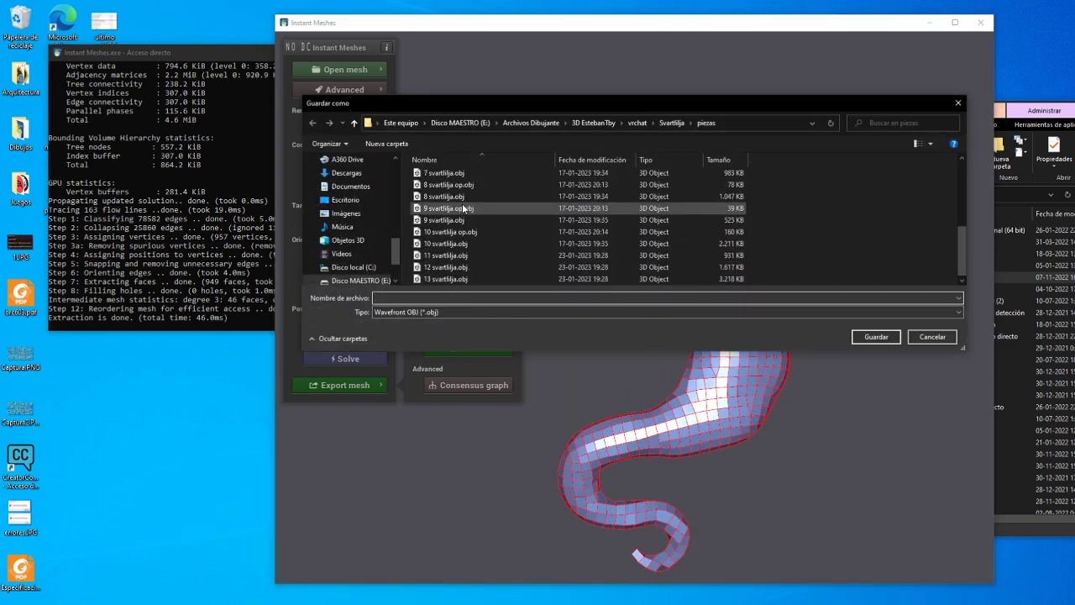
left_click(445, 256)
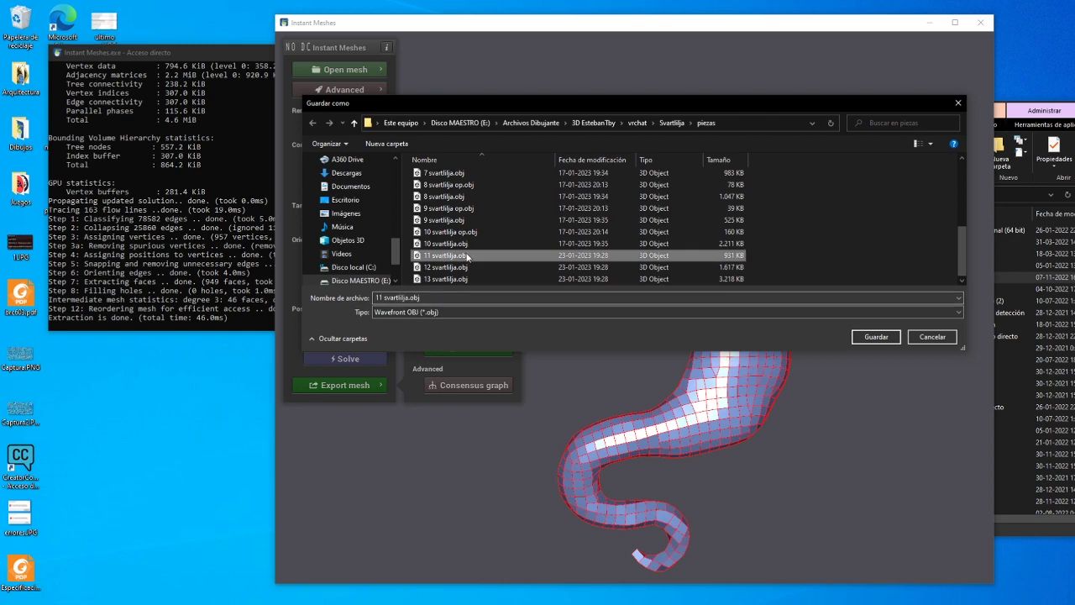
left_click(418, 297)
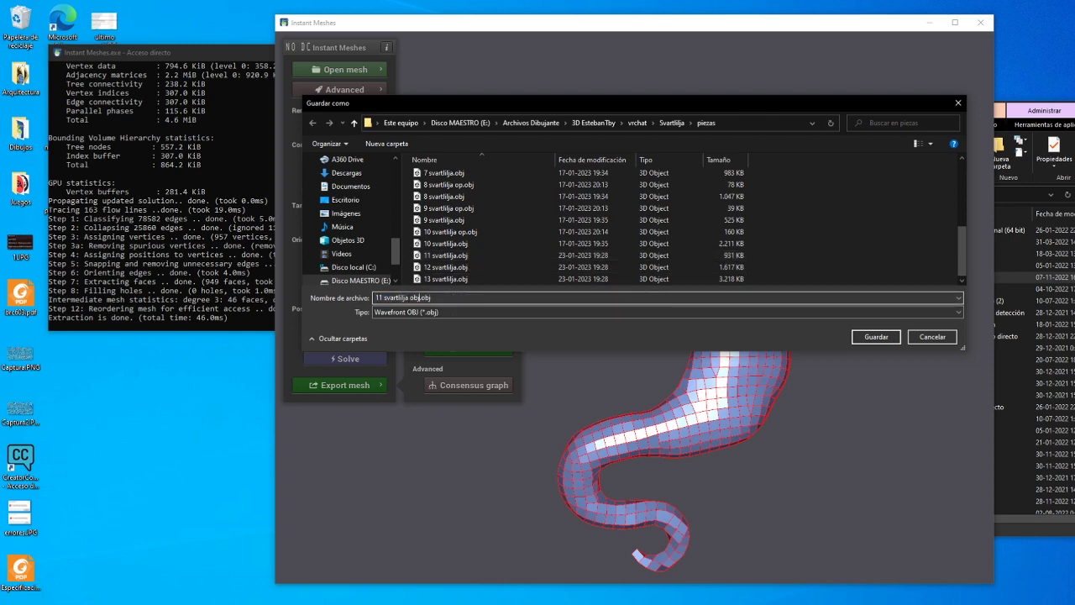
key("Return")
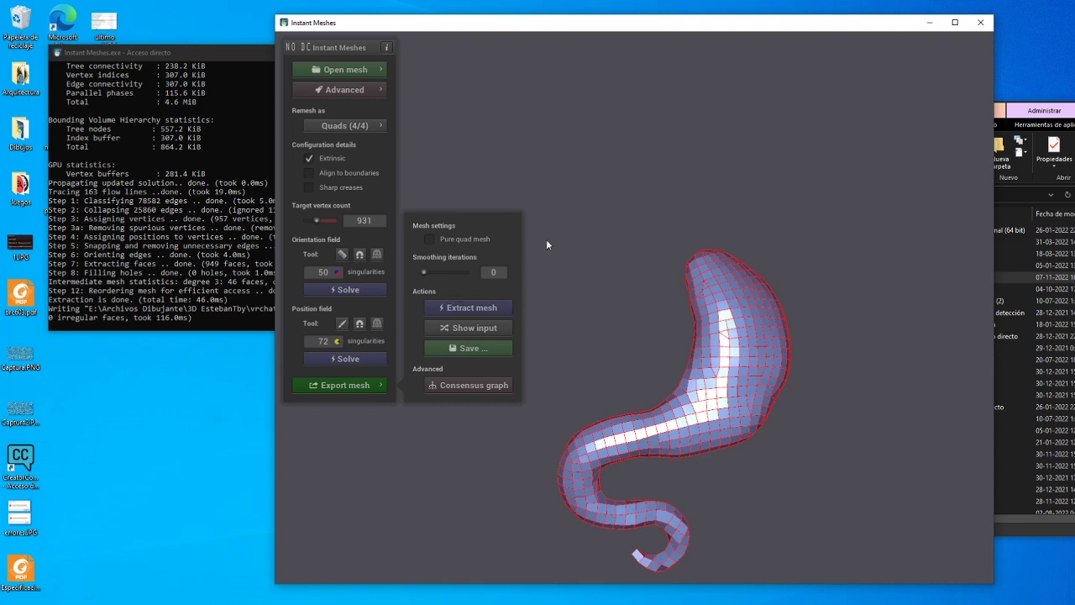
key("alt+Tab")
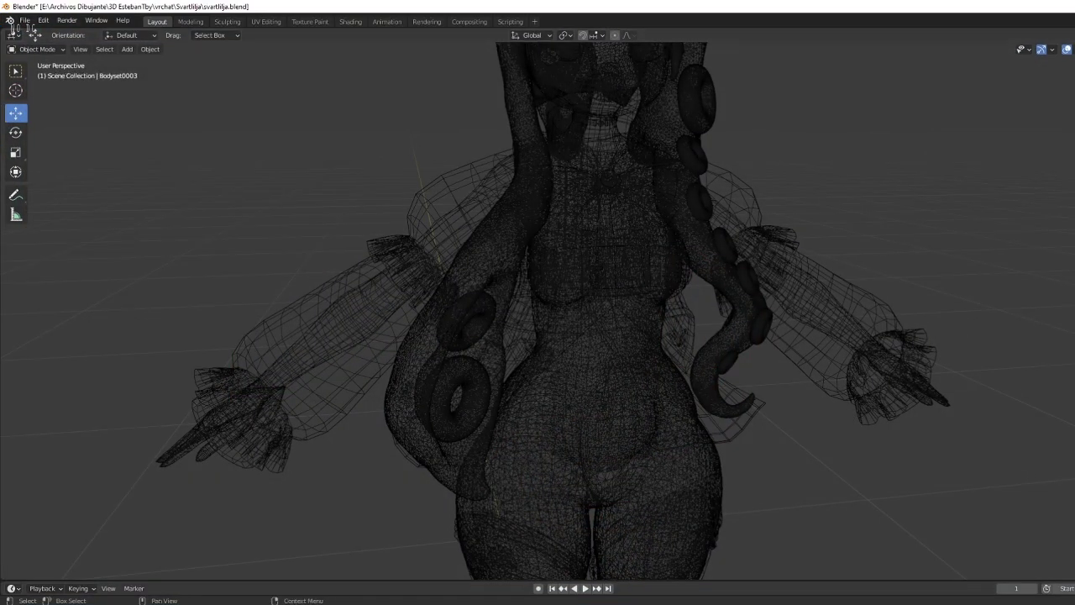
Import 11 svartlilja.obj.obj from piezas into the Blender scene and frame it.
left_click(25, 19)
mouse_move(42, 171)
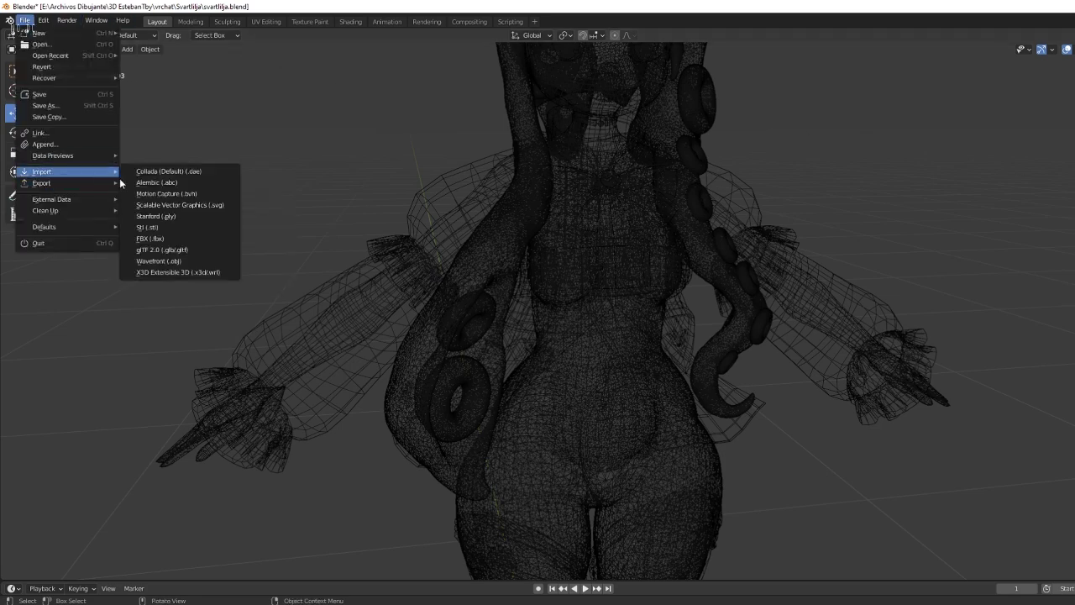
left_click(151, 264)
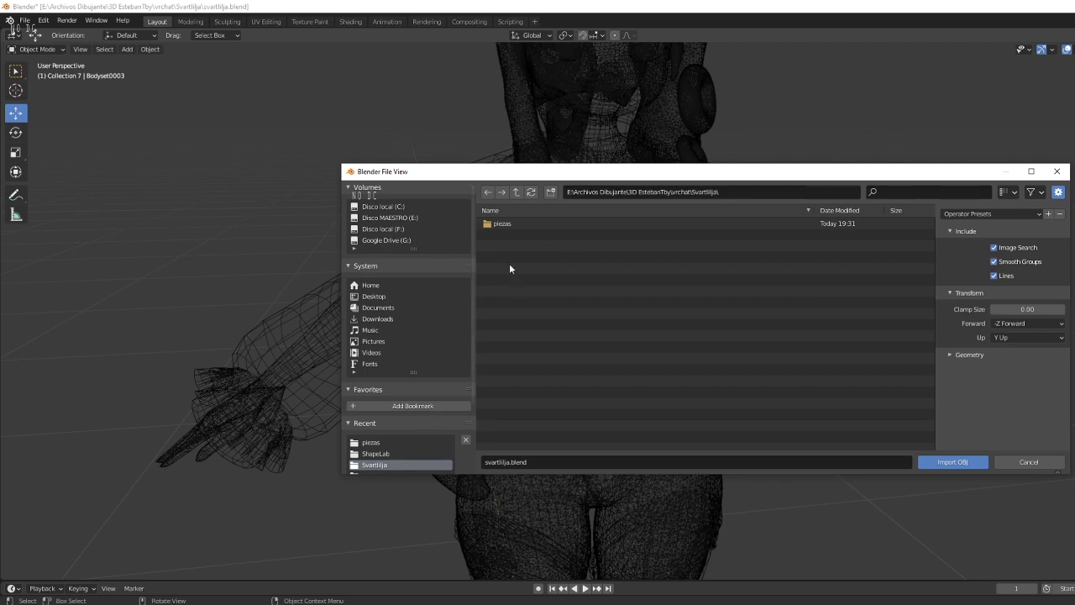
double_click(513, 225)
scroll(537, 308, "down", 3)
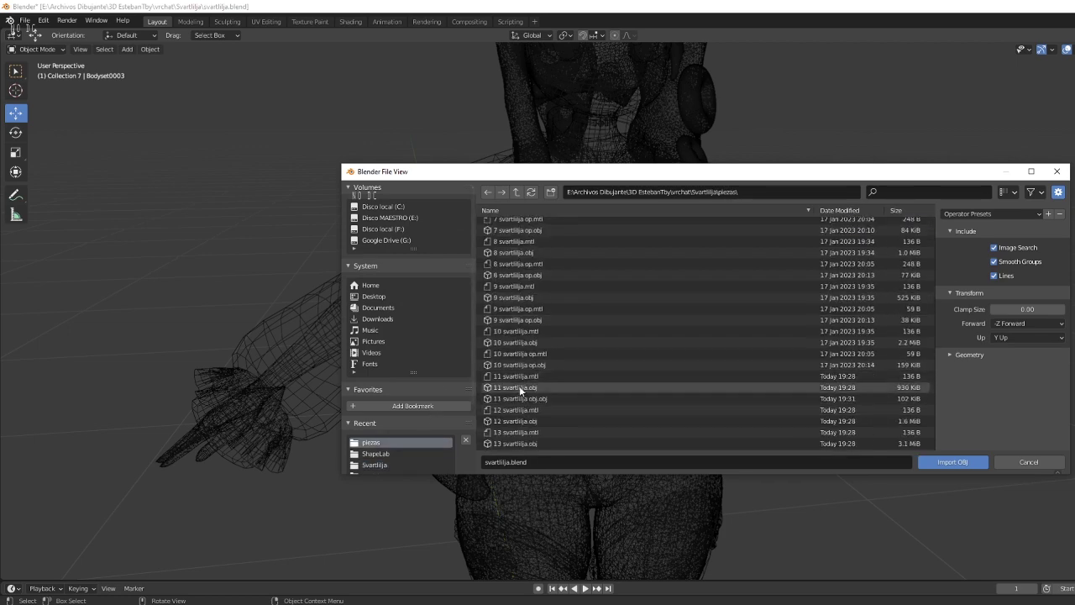
left_click(515, 398)
left_click(955, 461)
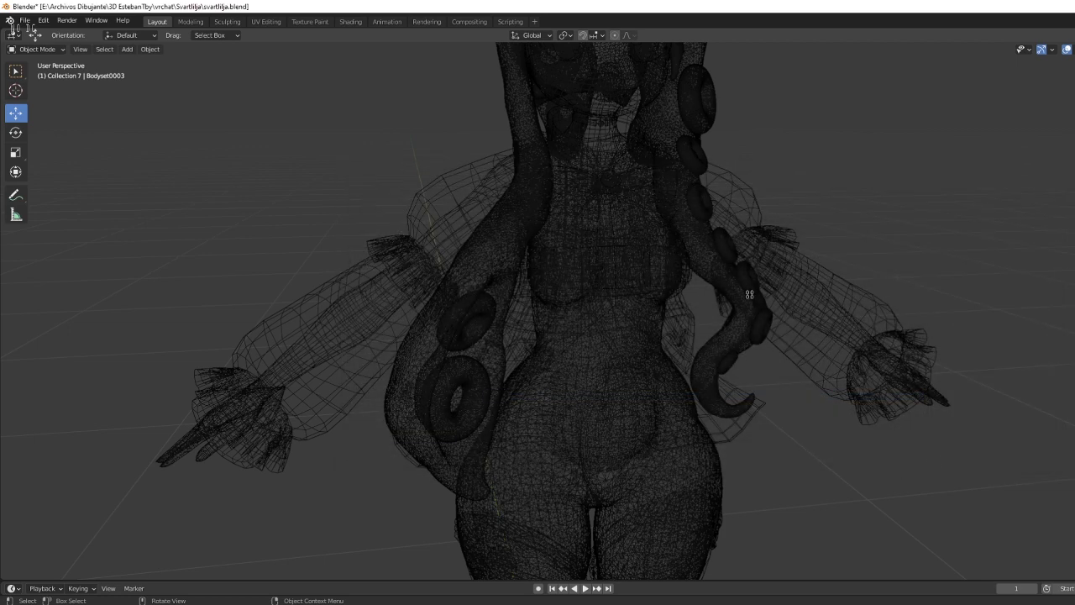
key("KP_Decimal")
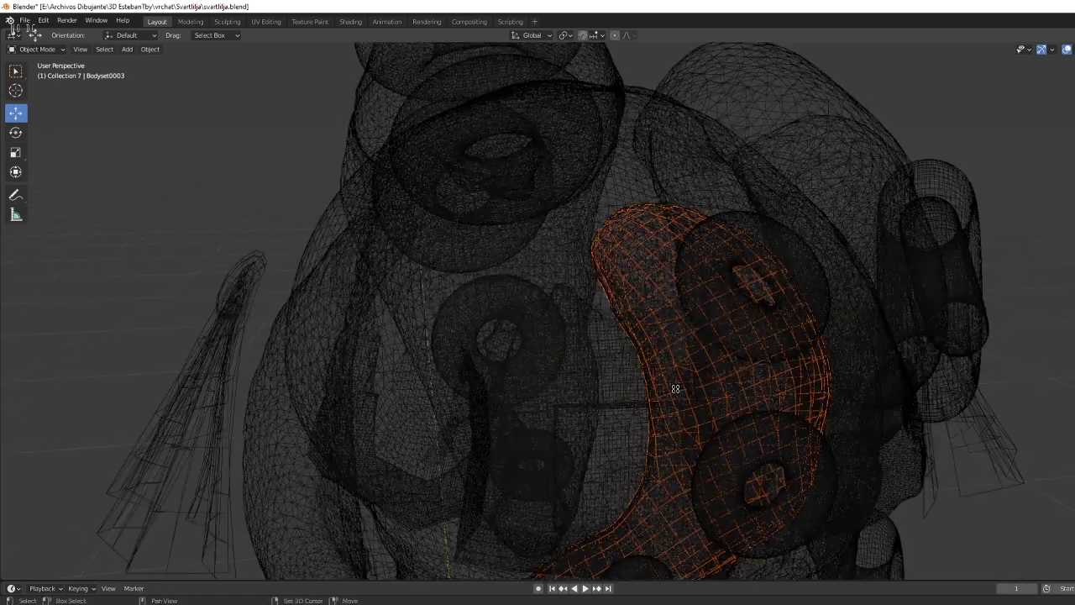
scroll(655, 277, "down", 2)
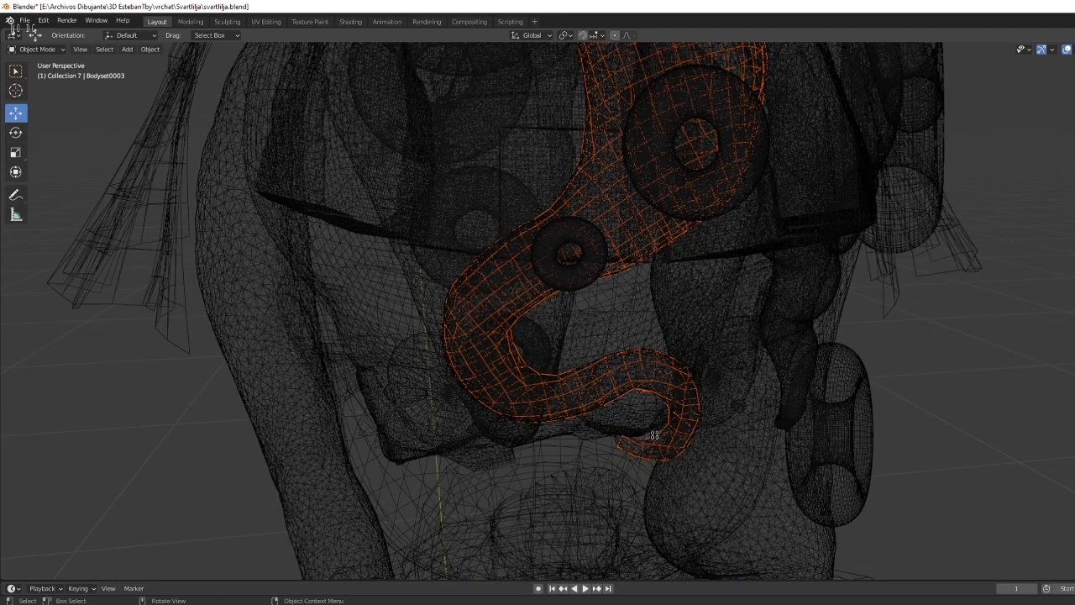
scroll(655, 434, "down", 4)
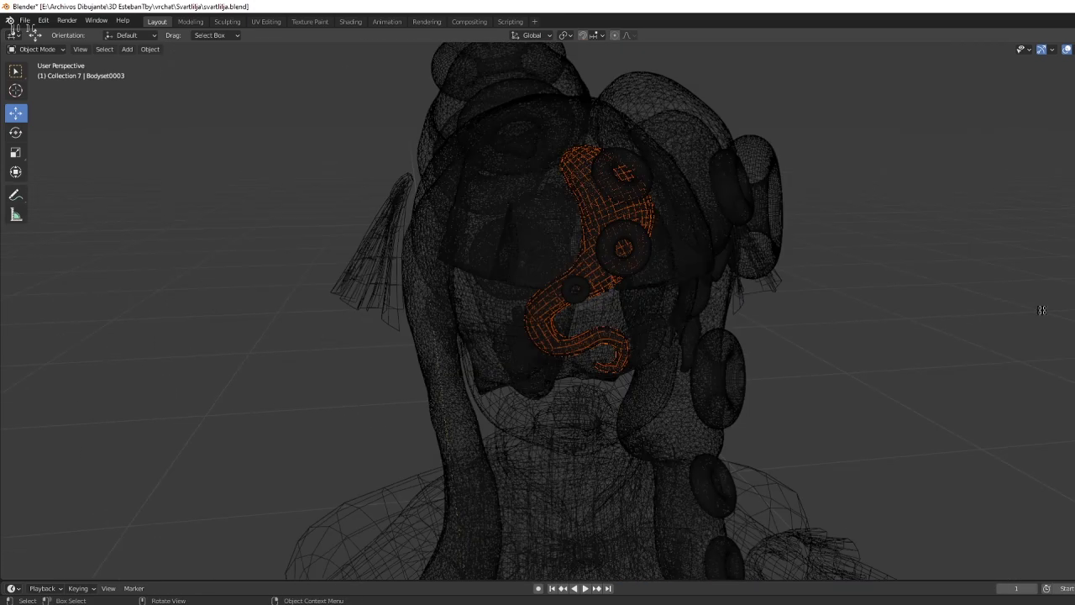
key("alt+a")
Load 12 svartlilja.obj into Instant Meshes for remeshing.
key("alt+Tab")
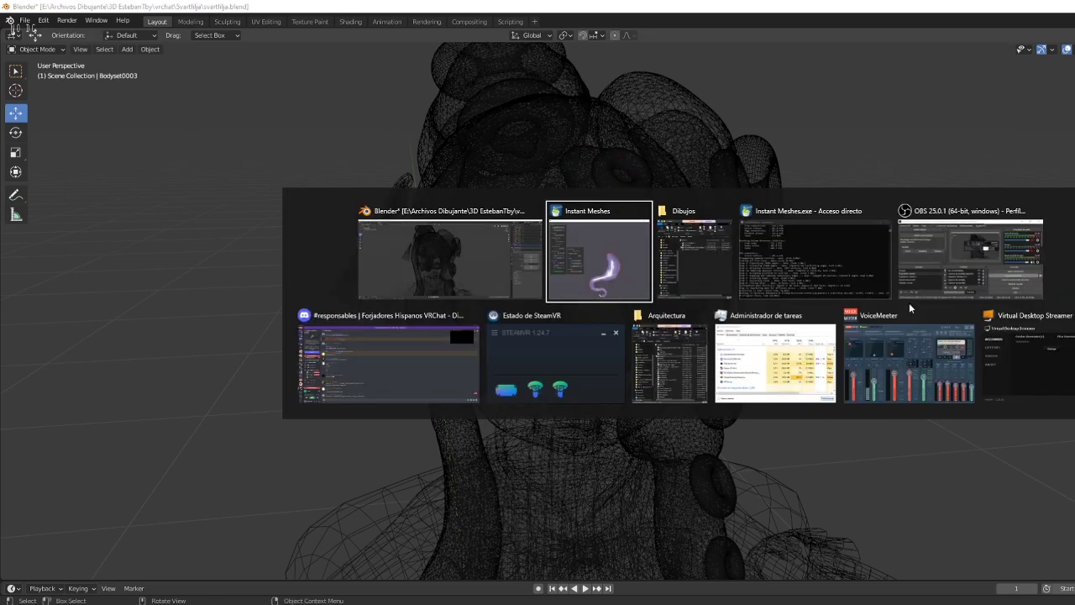
left_click(368, 70)
left_click(427, 77)
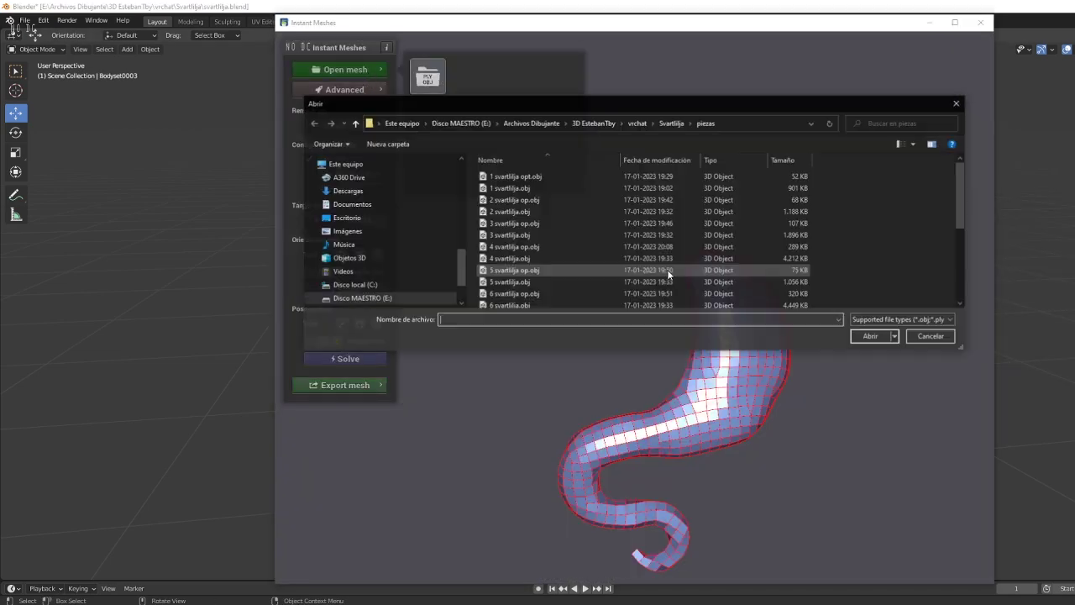
scroll(668, 274, "down", 4)
left_click(511, 290)
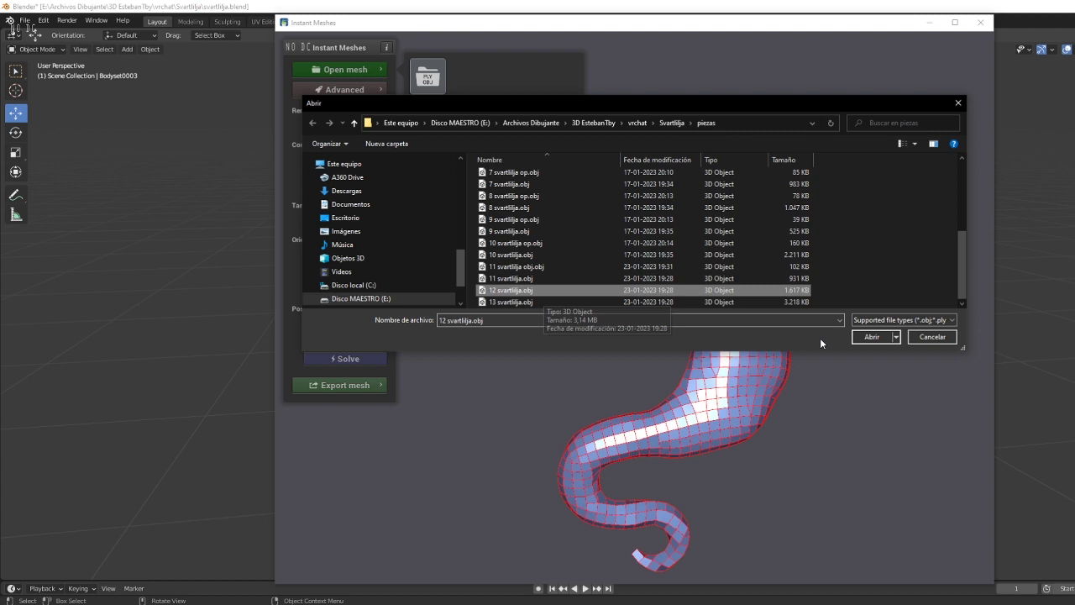
left_click(872, 337)
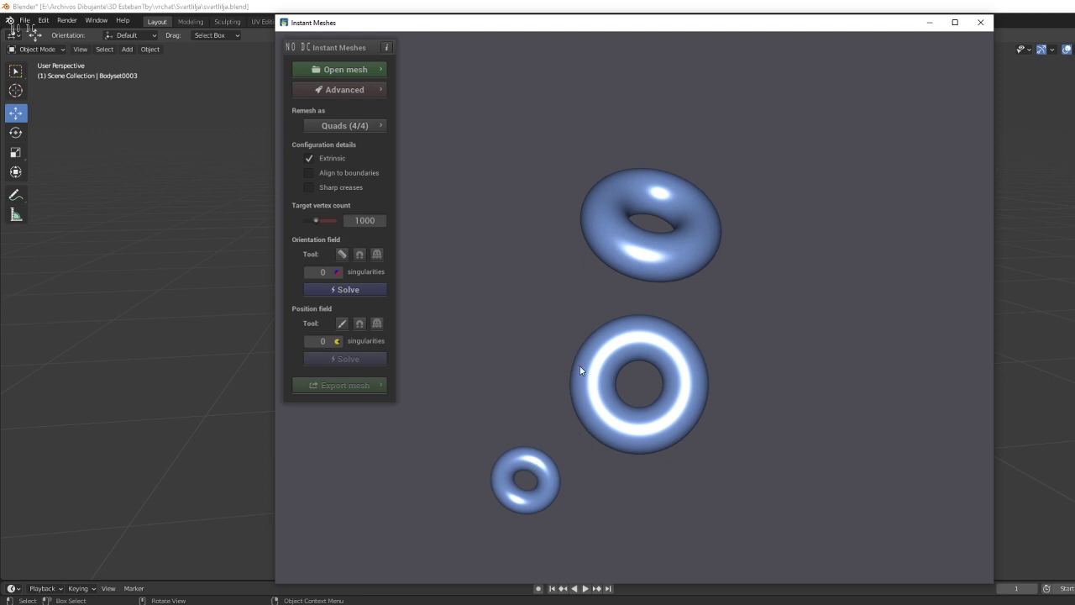
Solve the orientation and position fields on the three tori and extract their quad mesh.
left_click(371, 288)
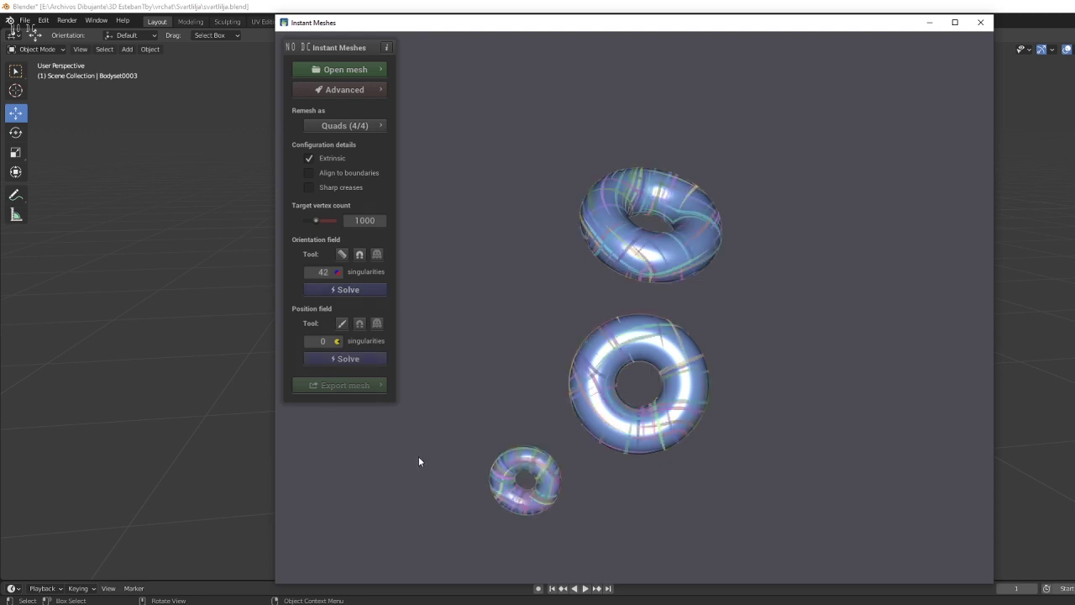
left_click(368, 362)
left_click(350, 386)
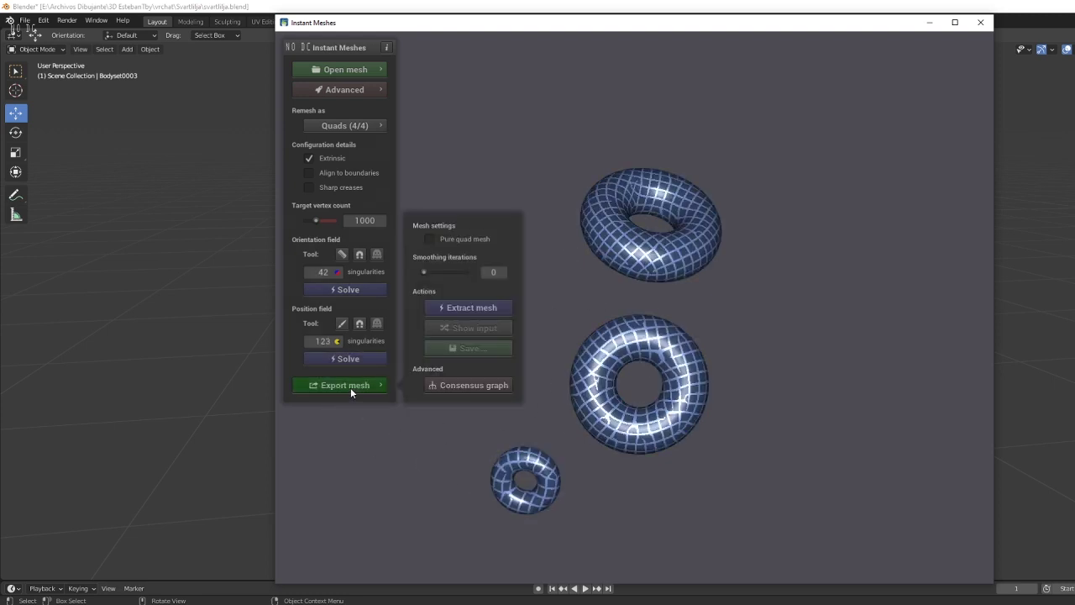
left_click(490, 308)
mouse_move(693, 362)
left_mouse_down()
mouse_move(846, 255)
mouse_move(755, 338)
mouse_move(610, 434)
mouse_move(377, 360)
mouse_move(825, 361)
mouse_move(703, 377)
left_mouse_up()
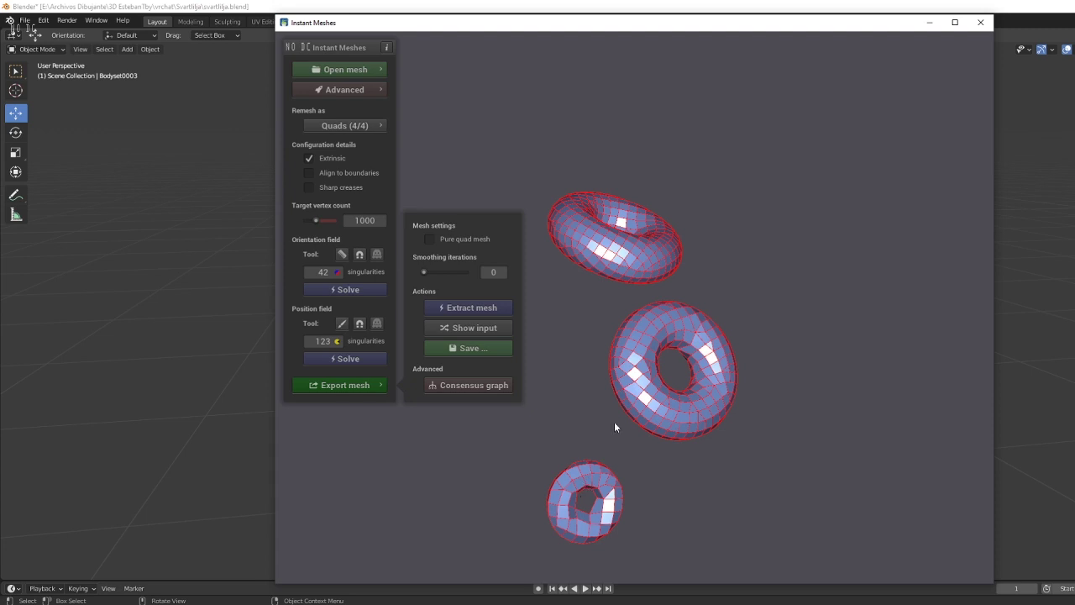
left_click_drag(615, 423, 662, 377)
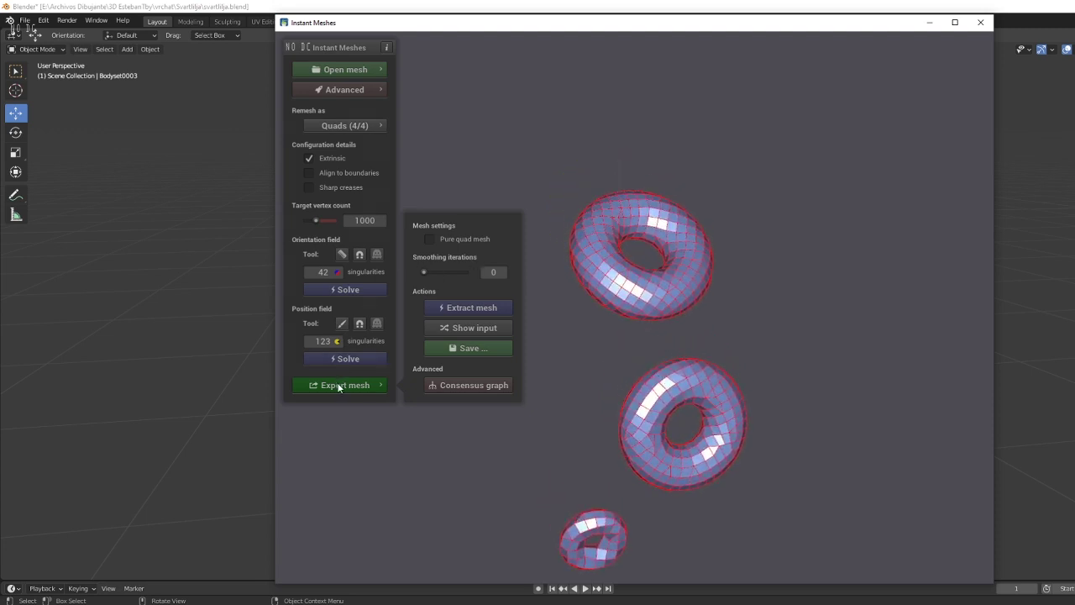
Save the remeshed tori as '12 svartlilja obj.obj'.
left_click(459, 347)
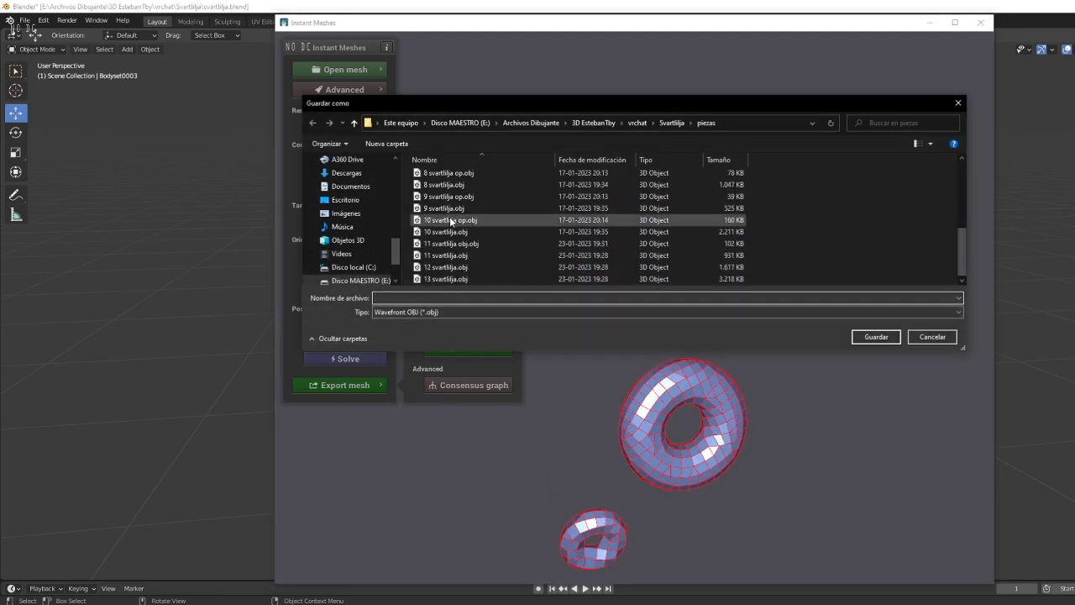
left_click(443, 267)
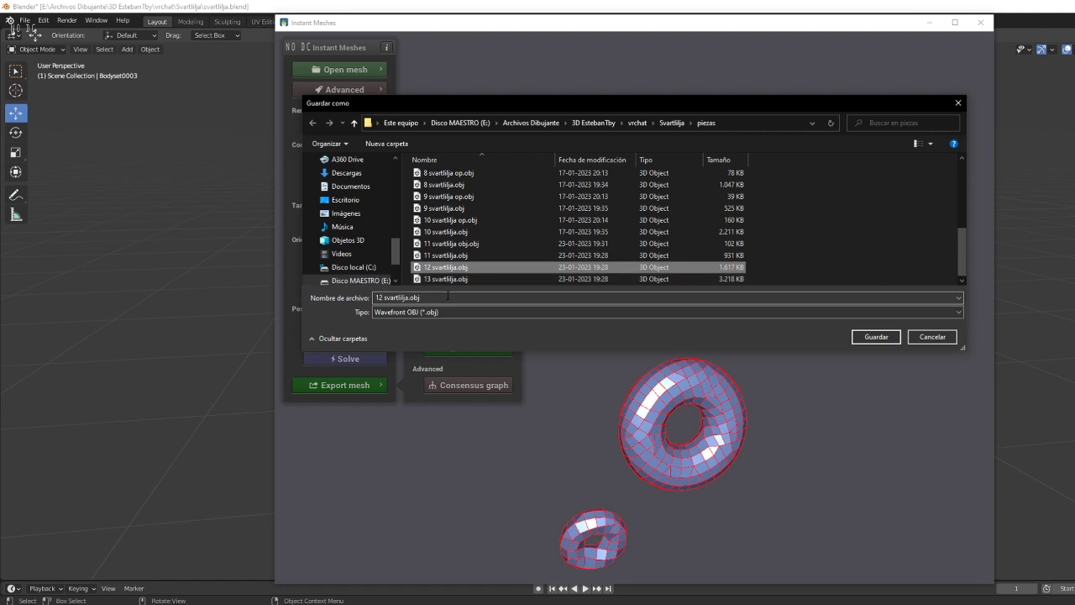
left_click(407, 297)
type("obj")
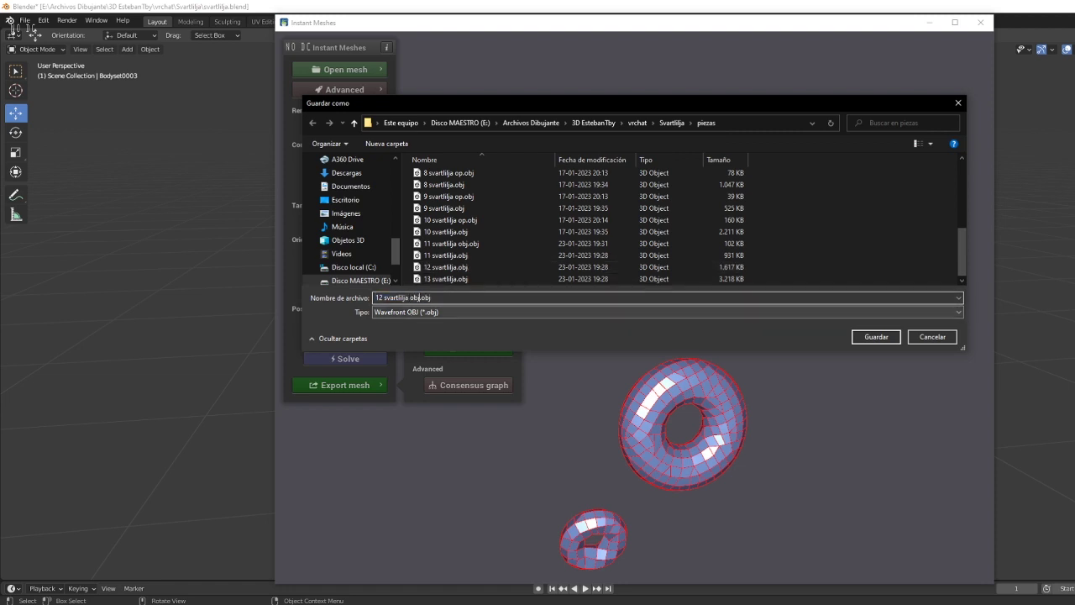
left_click(870, 337)
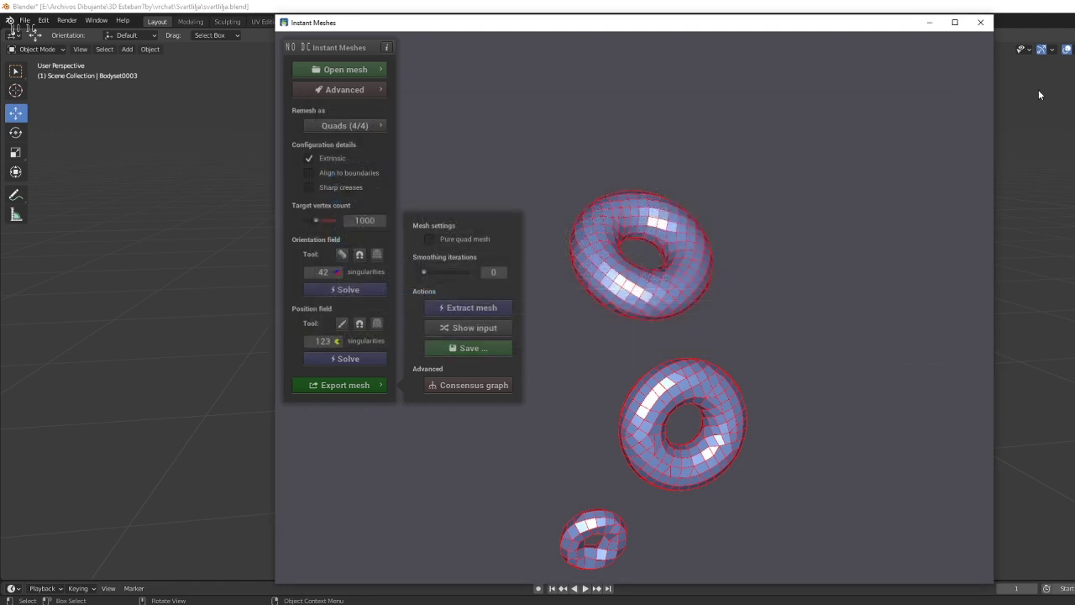
Import 12 svartlilja obj.obj from the piezas folder into Blender's character scene, then deselect it.
left_click(980, 22)
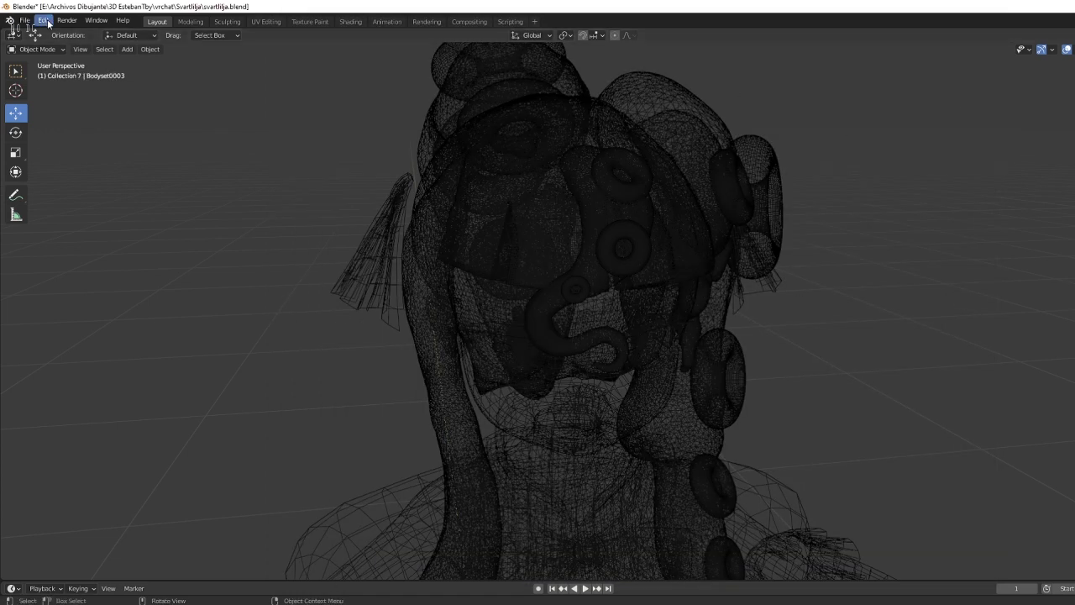
left_click(25, 21)
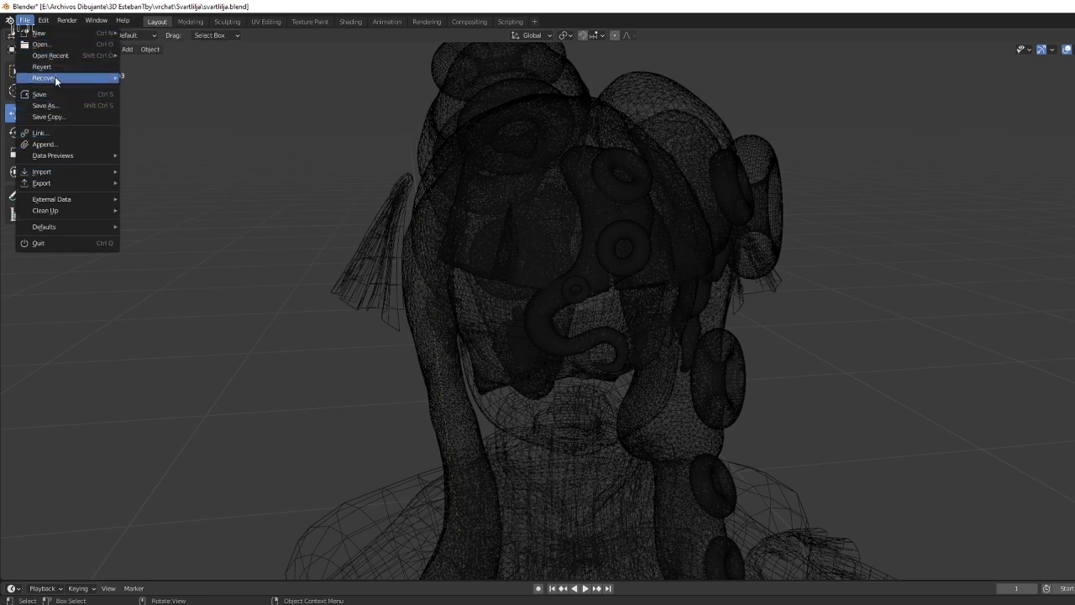
mouse_move(42, 171)
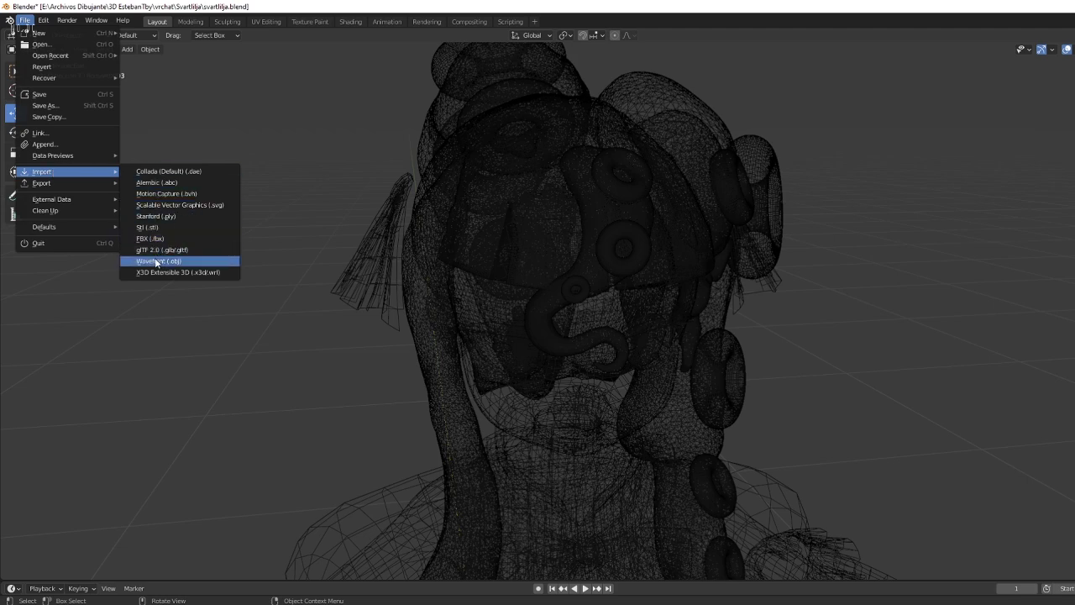
left_click(159, 261)
scroll(521, 395, "down", 5)
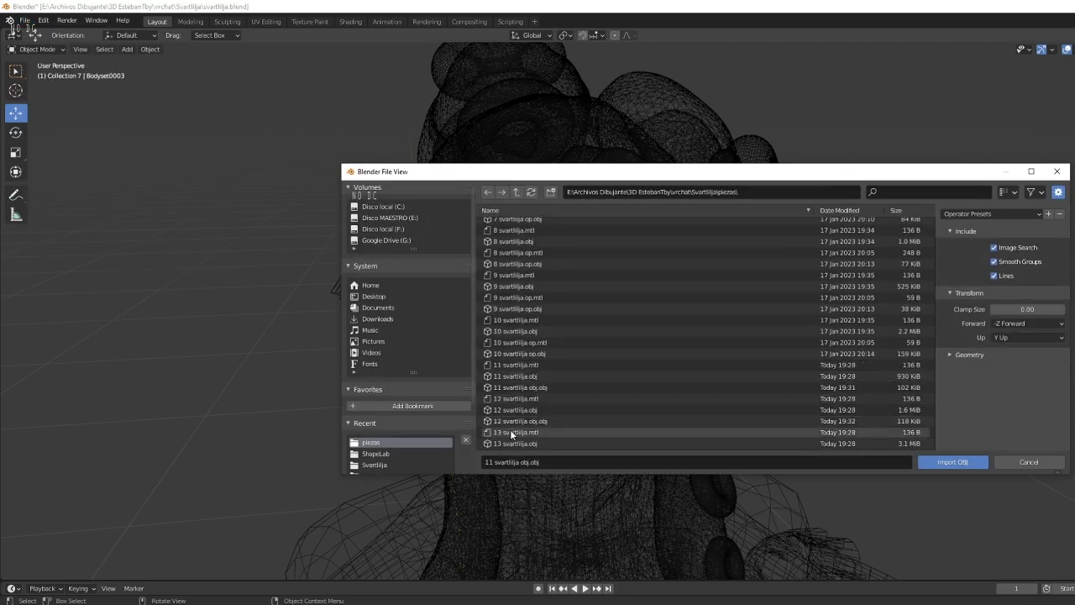
left_click(513, 421)
left_click(953, 462)
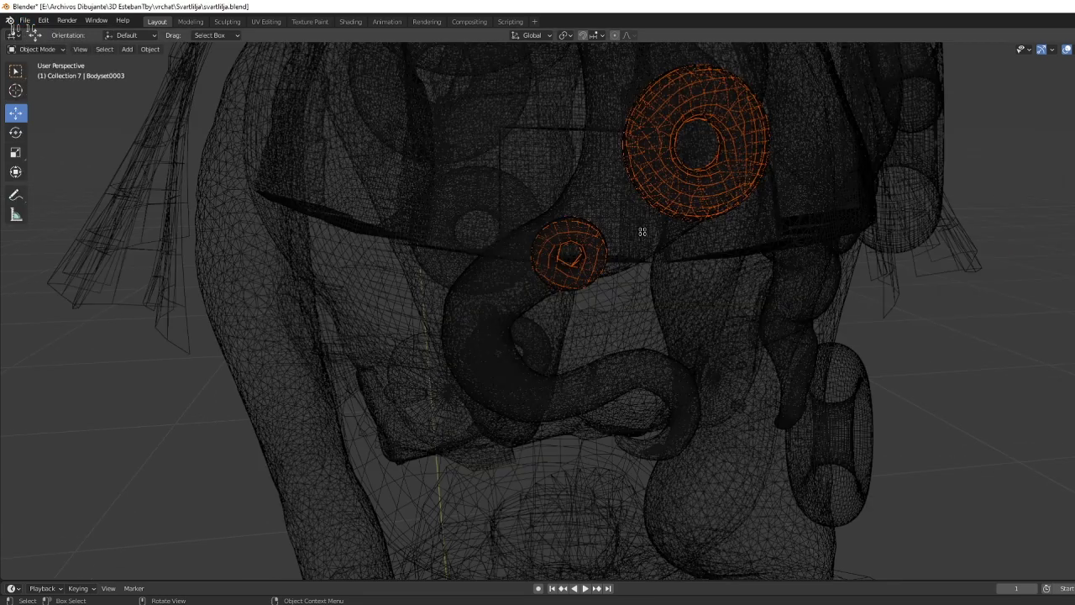
scroll(680, 179, "down", 4)
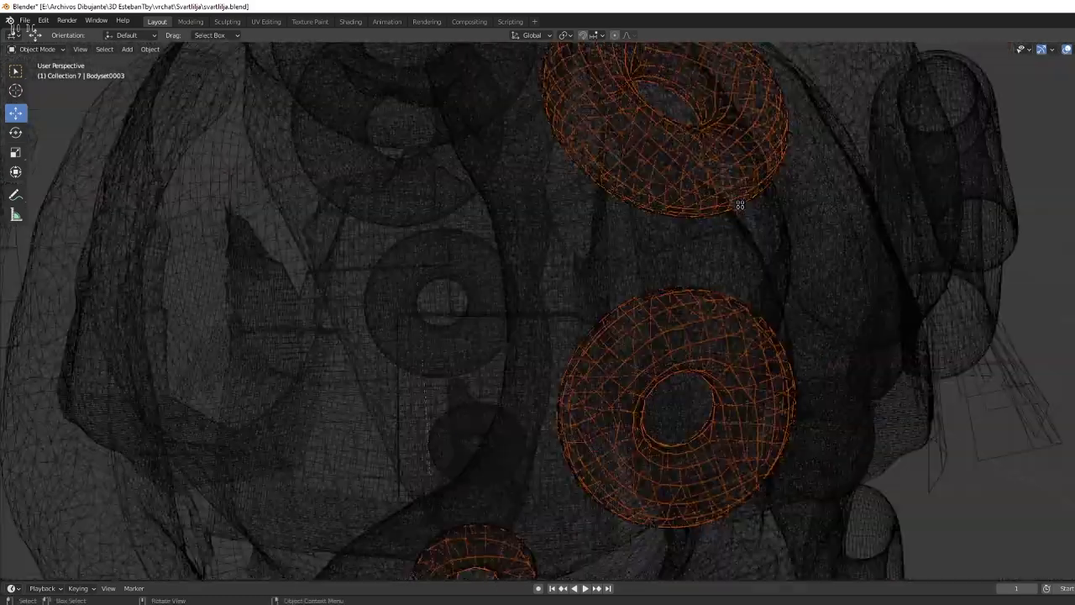
scroll(627, 281, "down", 2)
middle_click_drag(627, 281, 660, 249, "shift")
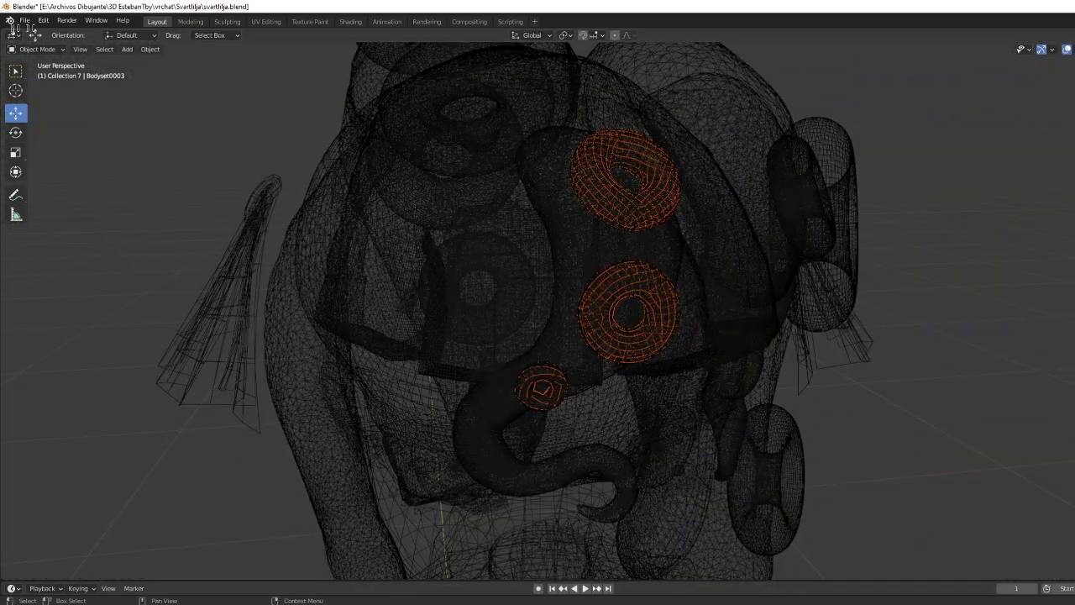
key("alt+a")
Load 13 svartlilja.obj from the piezas folder into Instant Meshes.
key("alt+Tab")
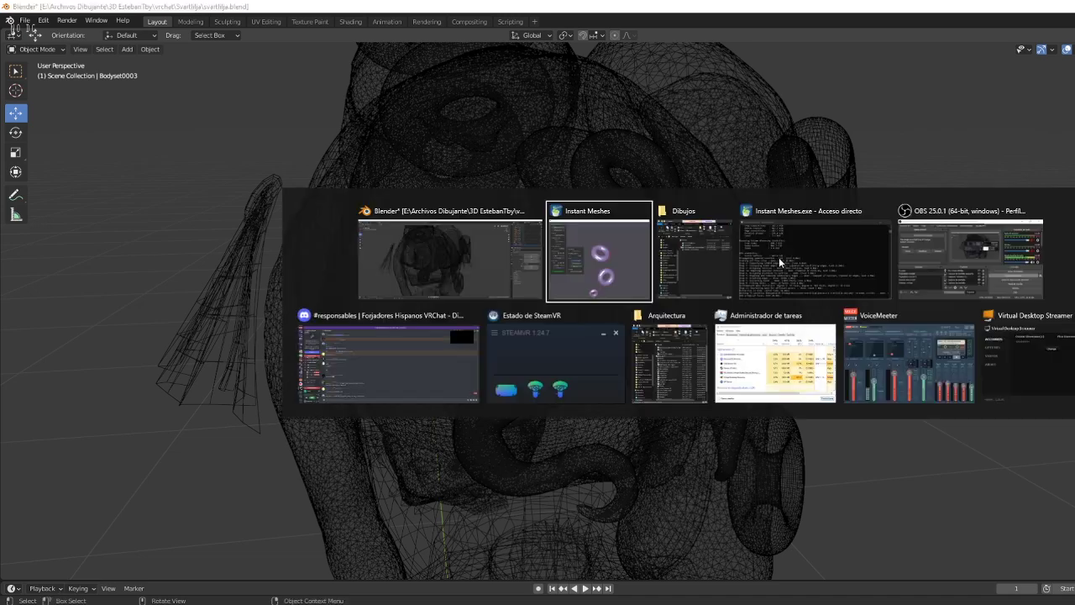
scroll(779, 263, "down", 2)
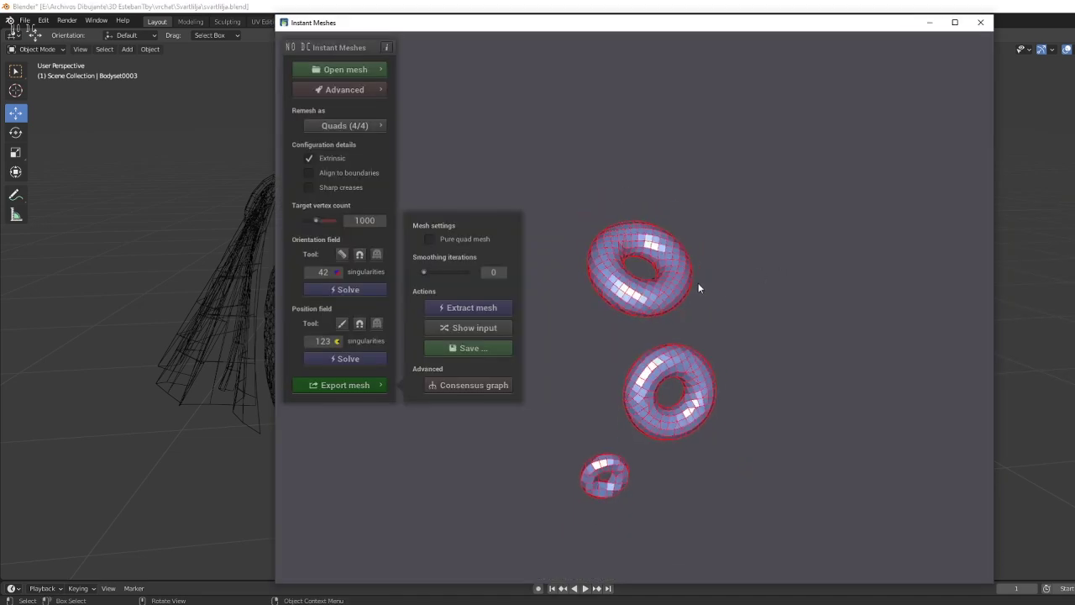
left_click(335, 73)
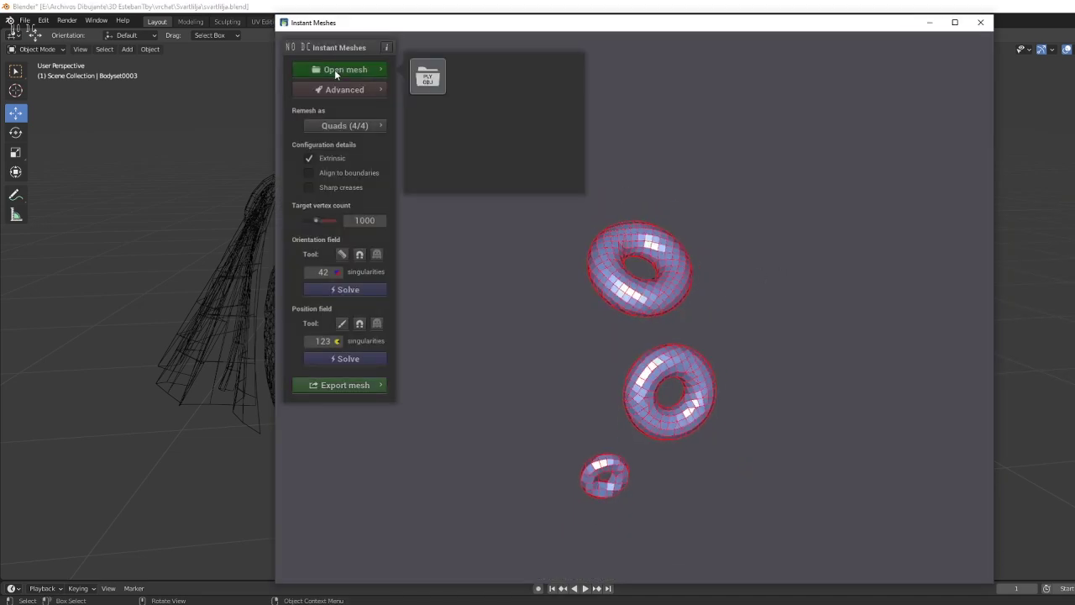
left_click(428, 76)
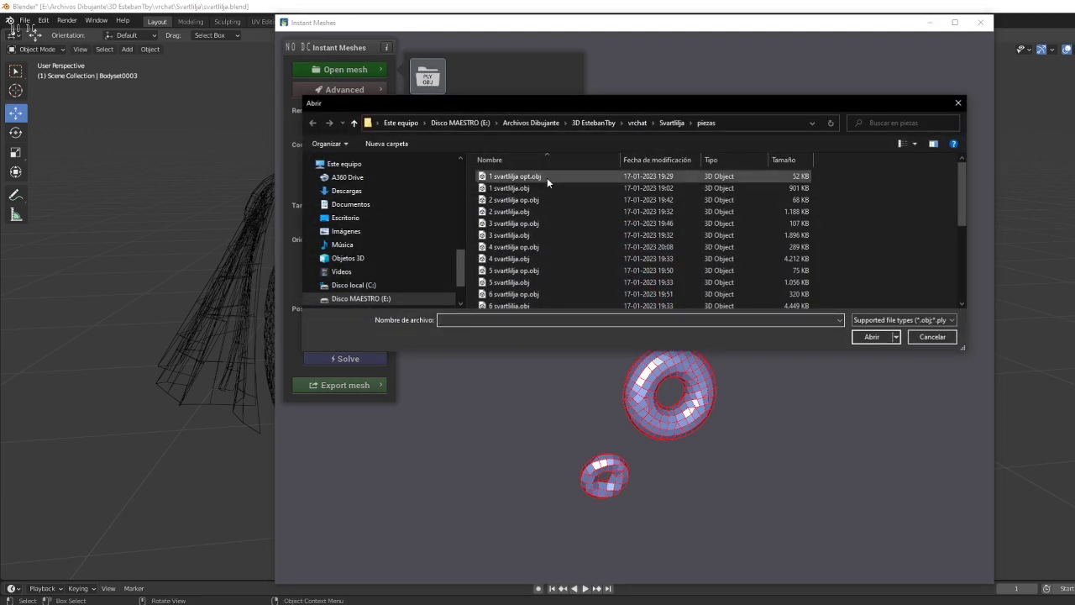
scroll(567, 222, "down", 5)
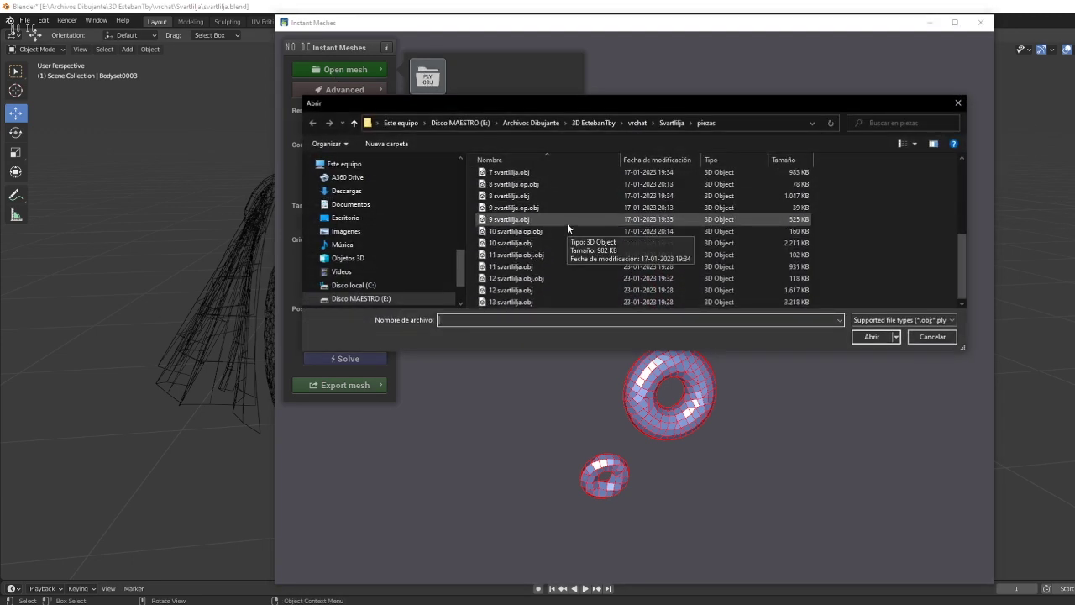
left_click(522, 304)
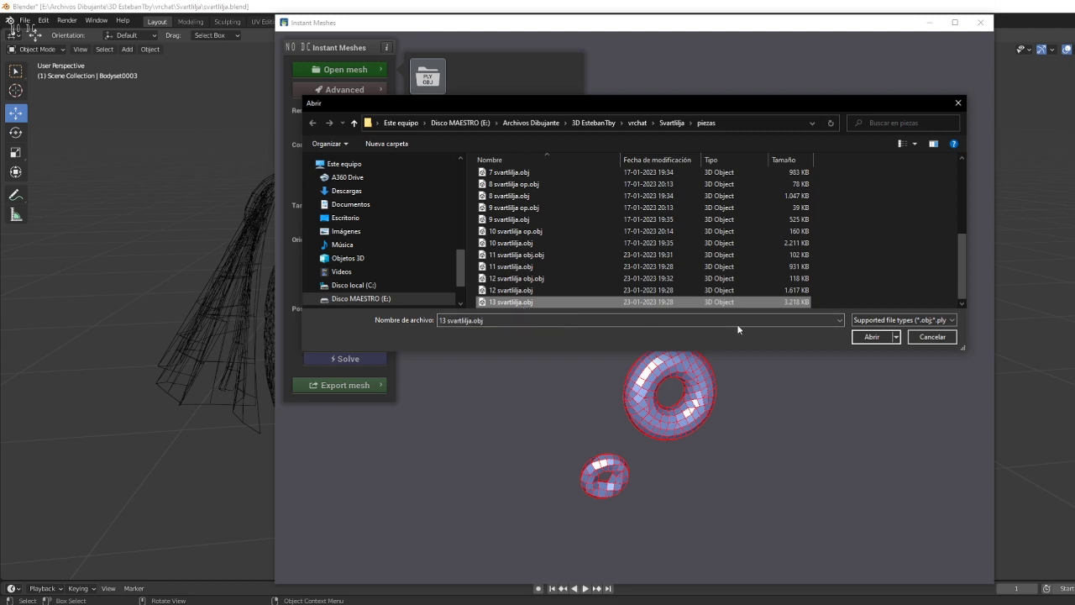
left_click(870, 337)
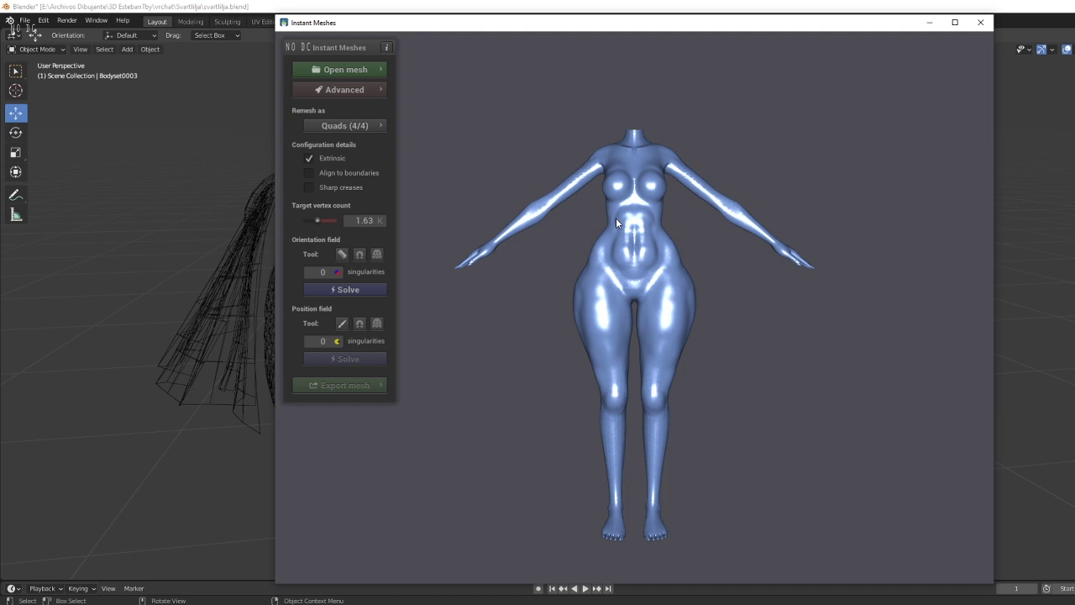
Solve the orientation and position fields on the body and extract the quad mesh at 1.63 K.
mouse_move(617, 221)
left_mouse_down()
mouse_move(708, 256)
mouse_move(635, 319)
left_mouse_up()
scroll(680, 197, "up", 4)
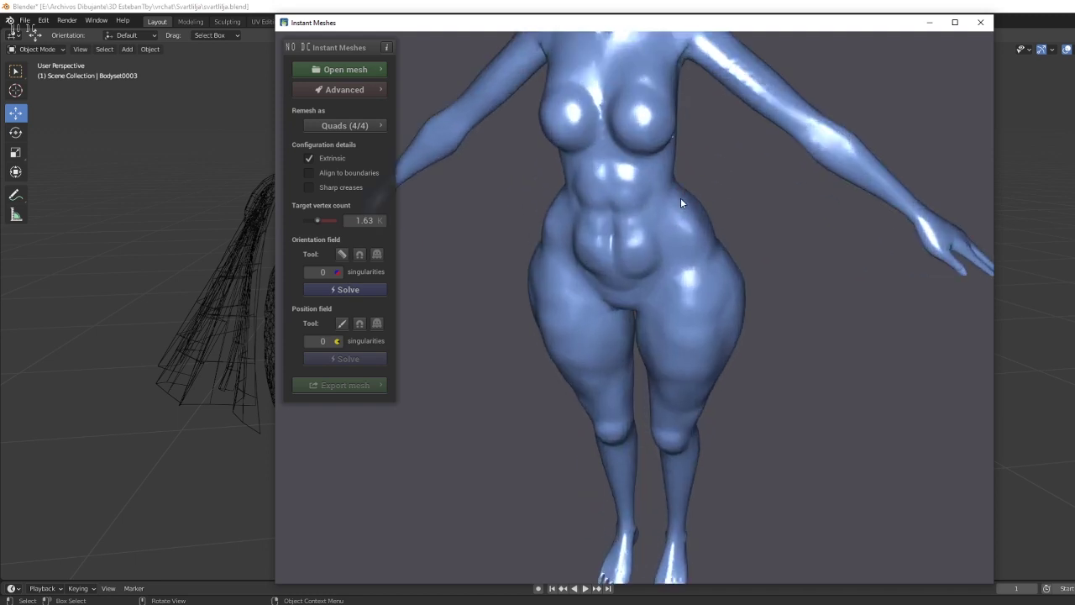
mouse_move(735, 219)
left_mouse_down()
mouse_move(868, 116)
mouse_move(730, 178)
mouse_move(768, 391)
mouse_move(820, 290)
mouse_move(720, 218)
mouse_move(781, 422)
mouse_move(806, 418)
mouse_move(622, 221)
mouse_move(614, 151)
mouse_move(720, 339)
mouse_move(595, 353)
mouse_move(653, 384)
mouse_move(773, 352)
mouse_move(803, 377)
mouse_move(716, 249)
left_mouse_up()
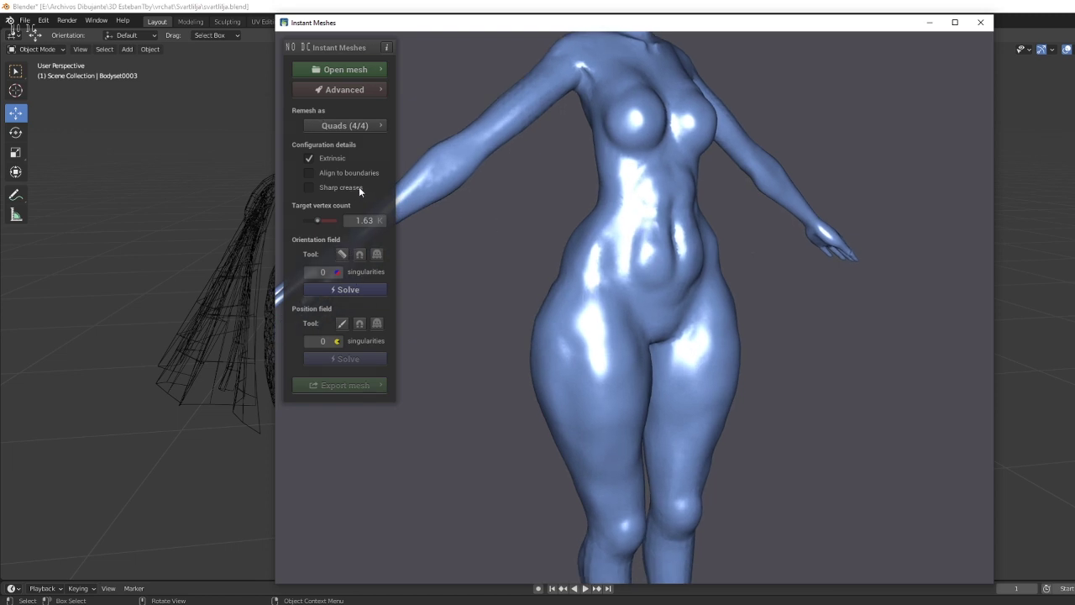
left_click(344, 289)
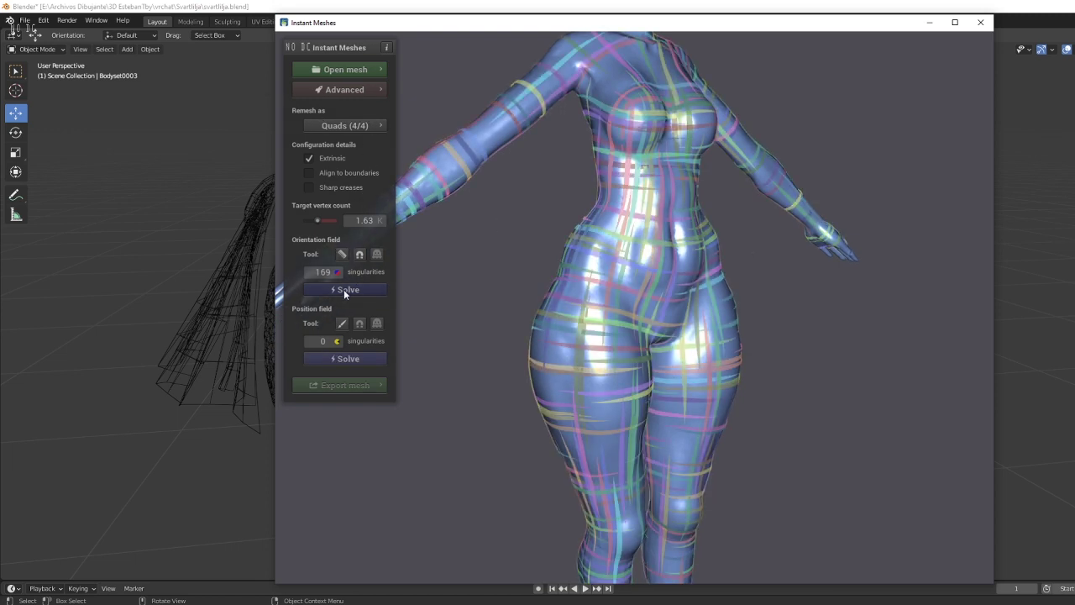
left_click_drag(694, 252, 697, 310)
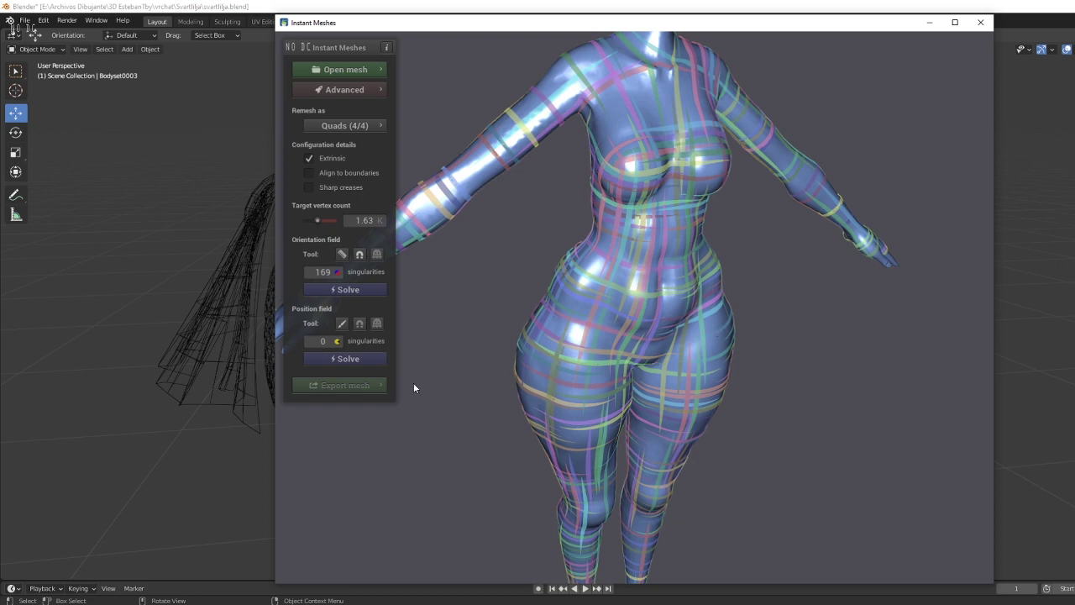
left_click(362, 360)
left_click(361, 388)
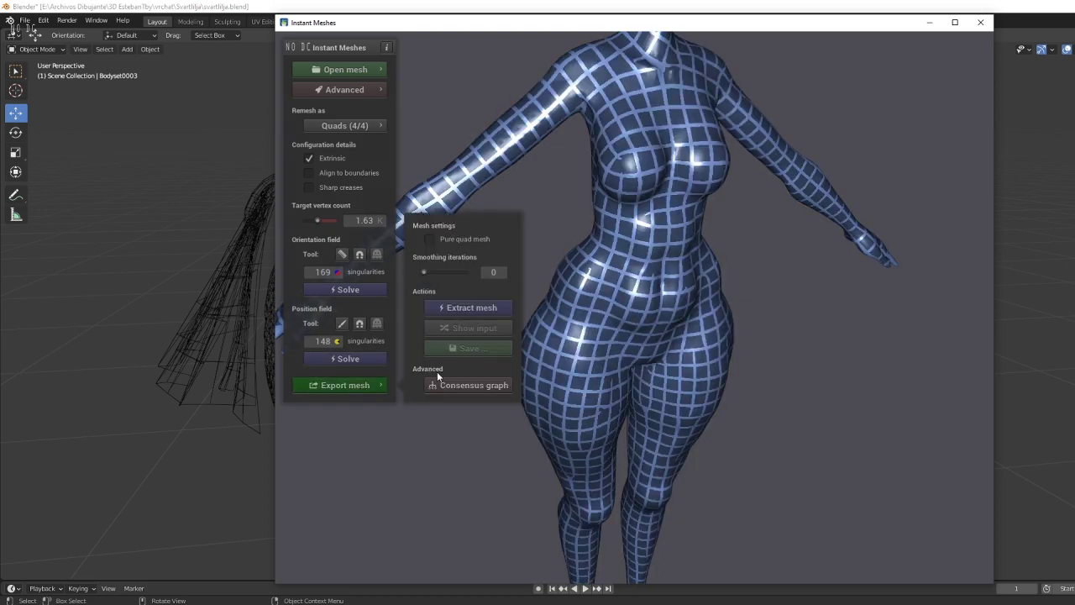
left_click(482, 308)
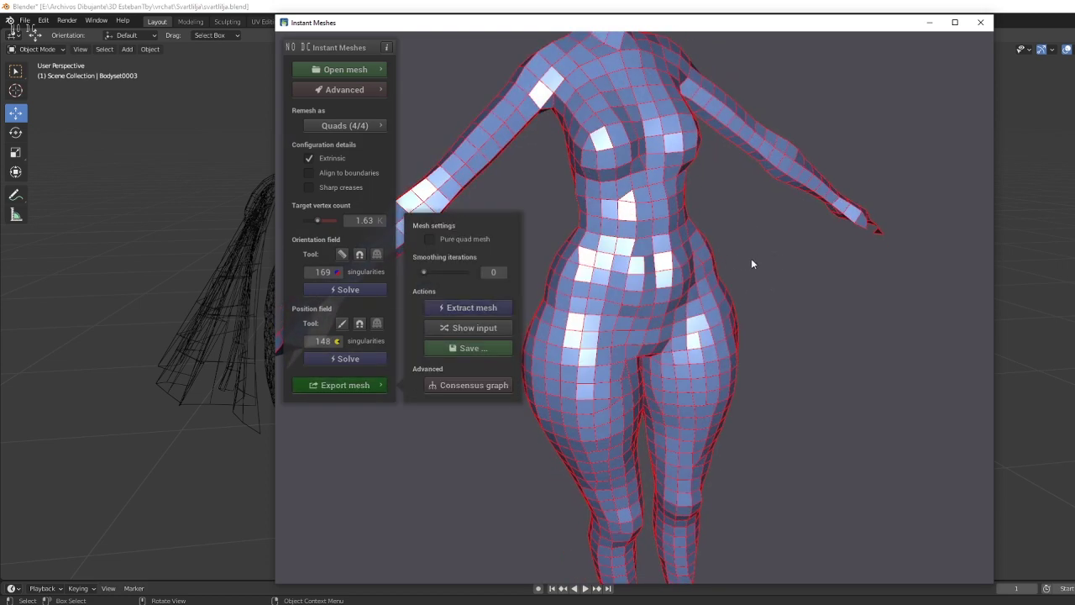
Orbit around the remeshed body, legs included, to inspect the quad topology.
mouse_move(750, 258)
left_mouse_down()
mouse_move(607, 299)
mouse_move(793, 236)
mouse_move(898, 345)
mouse_move(809, 287)
mouse_move(655, 362)
mouse_move(669, 367)
mouse_move(640, 383)
left_mouse_up()
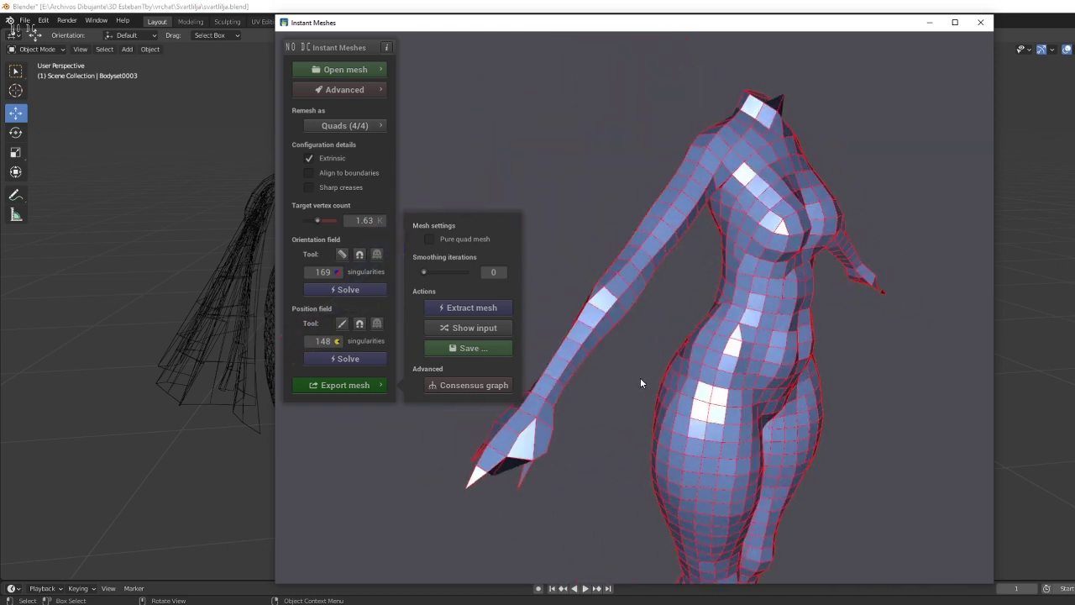
mouse_move(752, 308)
left_mouse_down()
mouse_move(723, 327)
mouse_move(706, 285)
mouse_move(715, 257)
mouse_move(695, 272)
left_mouse_up()
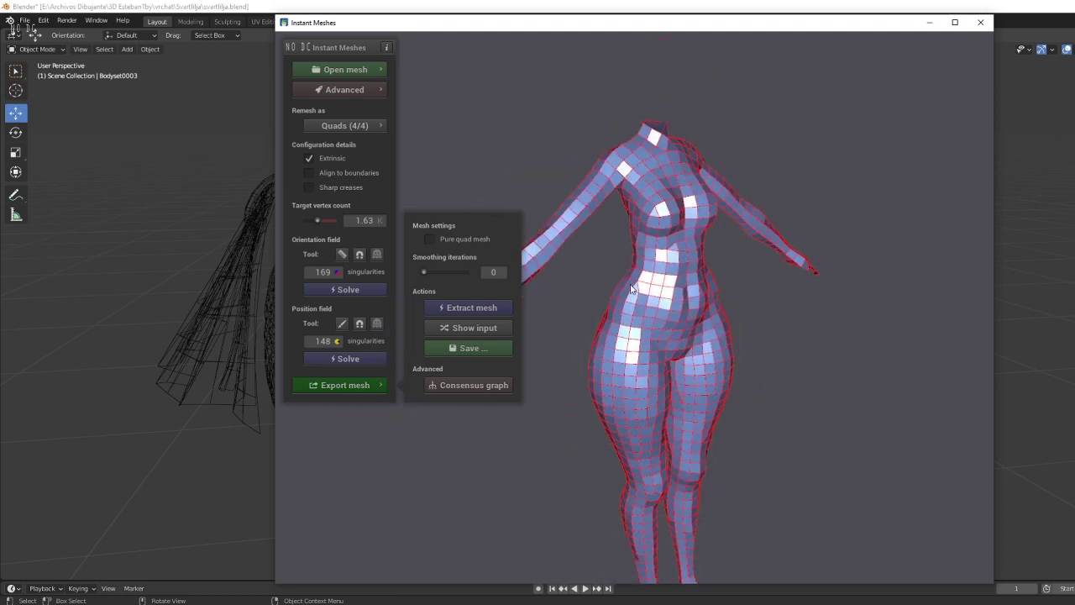
left_click_drag(632, 288, 584, 351)
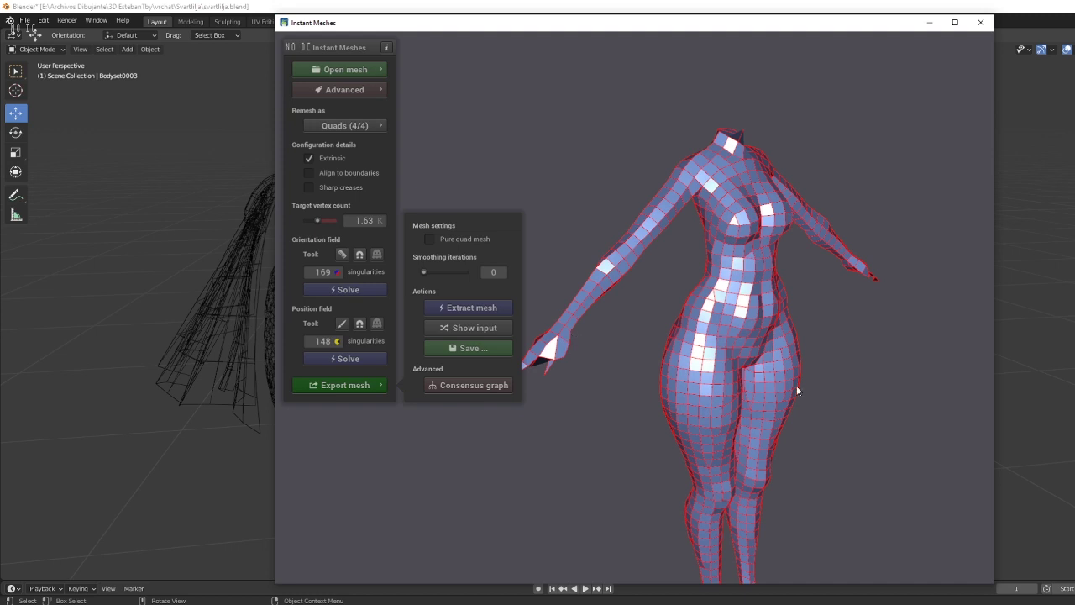
left_click_drag(796, 390, 774, 306)
left_click_drag(743, 500, 690, 500)
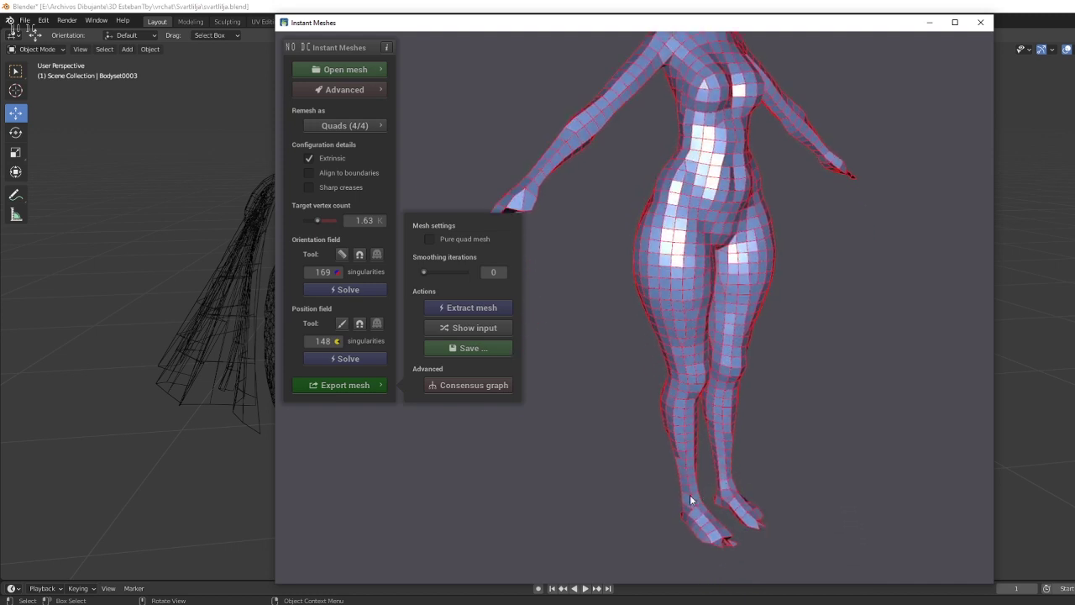
left_click_drag(726, 532, 676, 247)
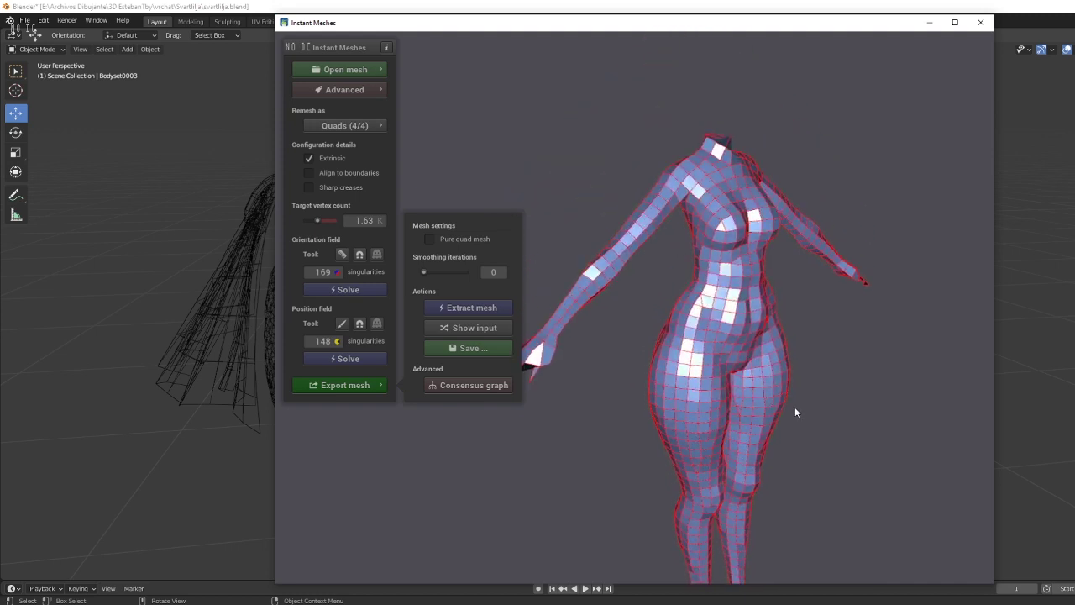
left_click_drag(794, 412, 669, 263)
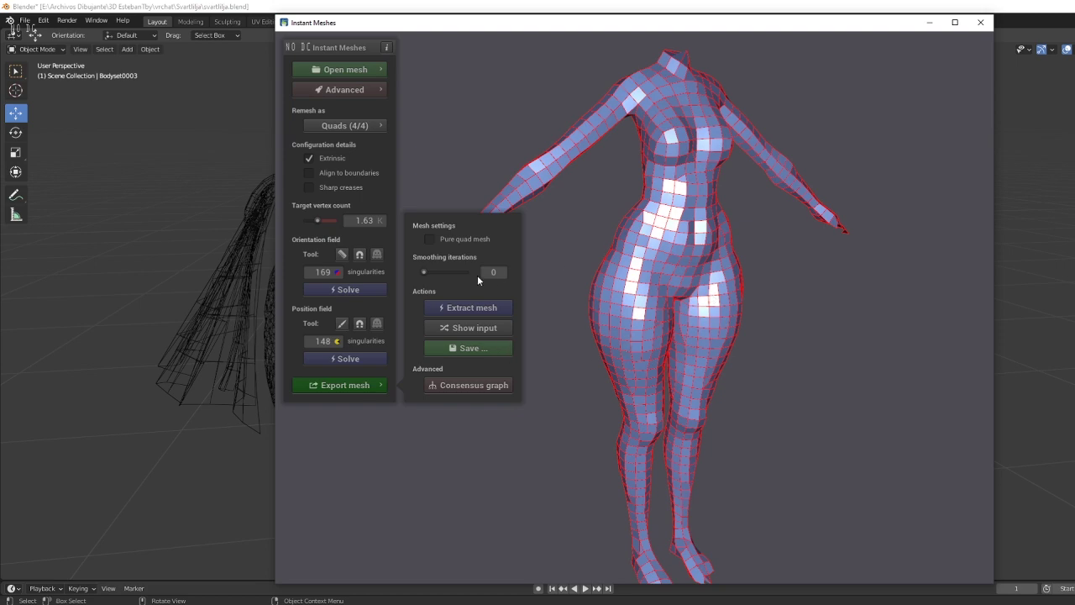
mouse_move(530, 282)
left_mouse_down()
mouse_move(692, 306)
mouse_move(595, 293)
left_mouse_up()
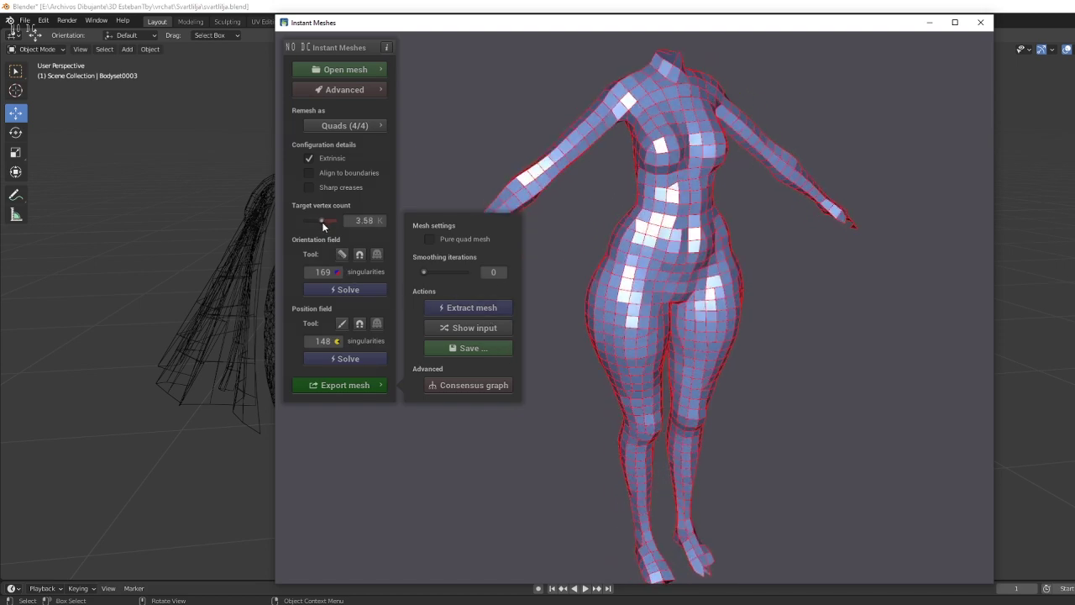
Raise the target vertex count to 3.58 K, re-solve both fields and extract the denser mesh.
left_click_drag(320, 220, 321, 222)
left_click(656, 345)
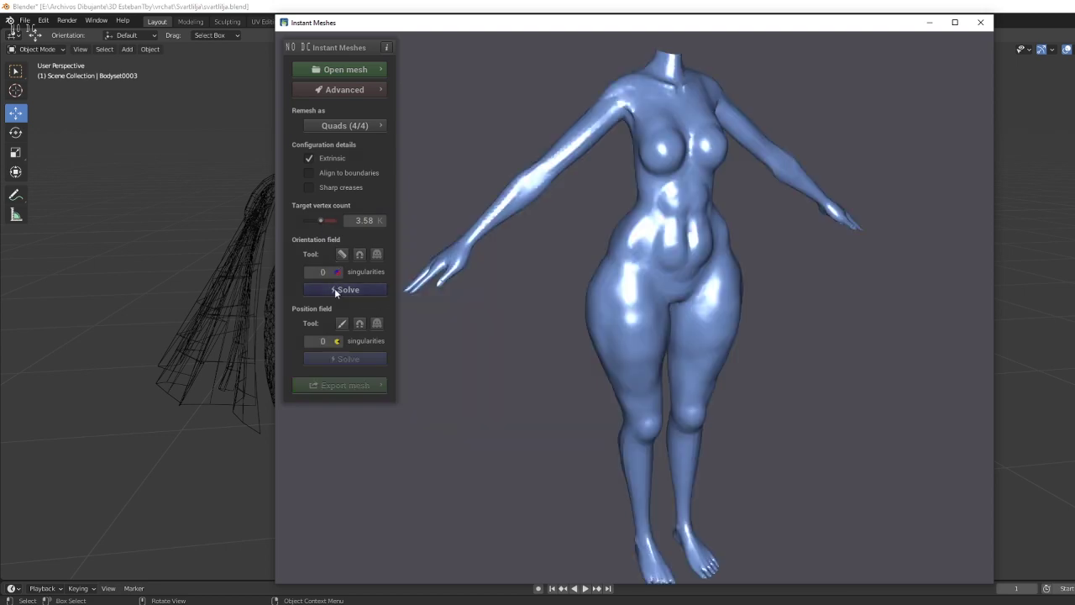
left_click(334, 289)
left_click(344, 358)
left_click(356, 385)
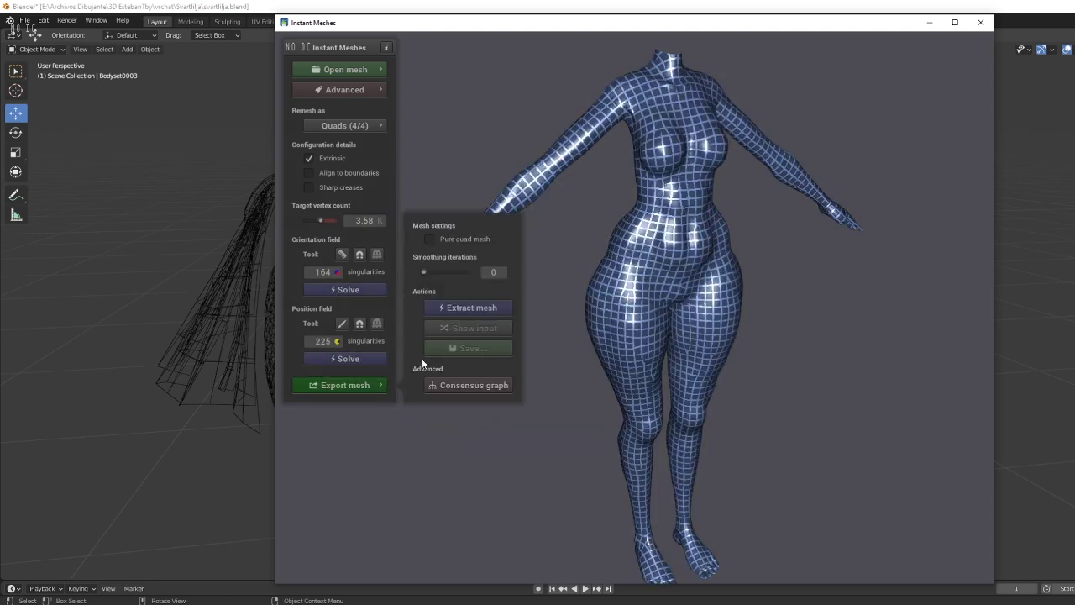
left_click(458, 307)
Orbit and zoom onto the torso to inspect the denser quads.
left_click_drag(765, 324, 688, 336)
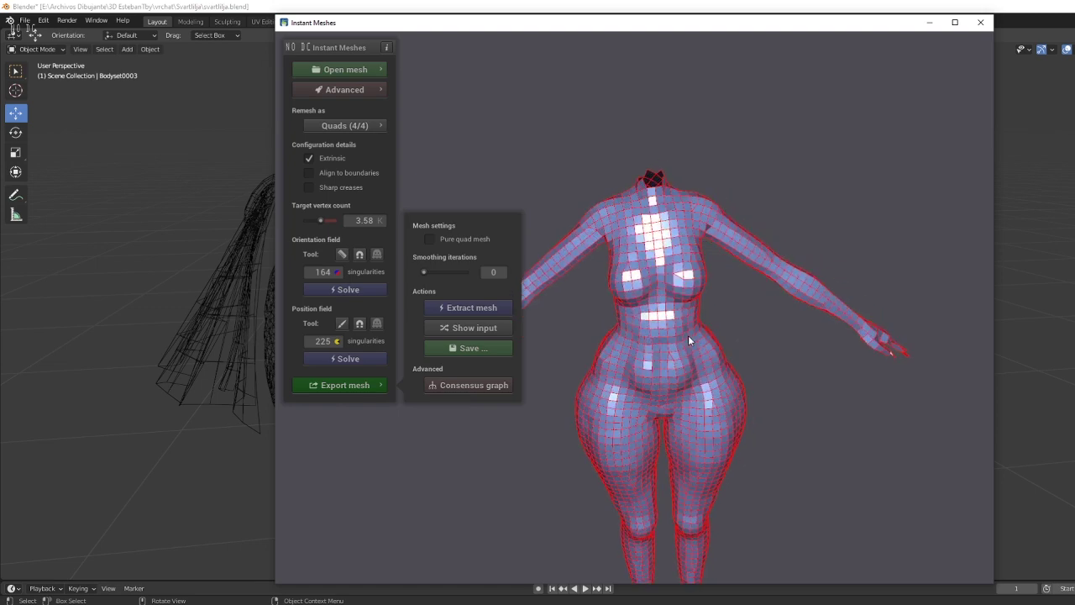
scroll(725, 277, "up", 2)
scroll(698, 269, "up", 2)
mouse_move(857, 284)
left_mouse_down()
mouse_move(789, 376)
mouse_move(824, 402)
left_mouse_up()
scroll(779, 452, "down", 1)
scroll(760, 205, "down", 3)
scroll(741, 215, "down", 2)
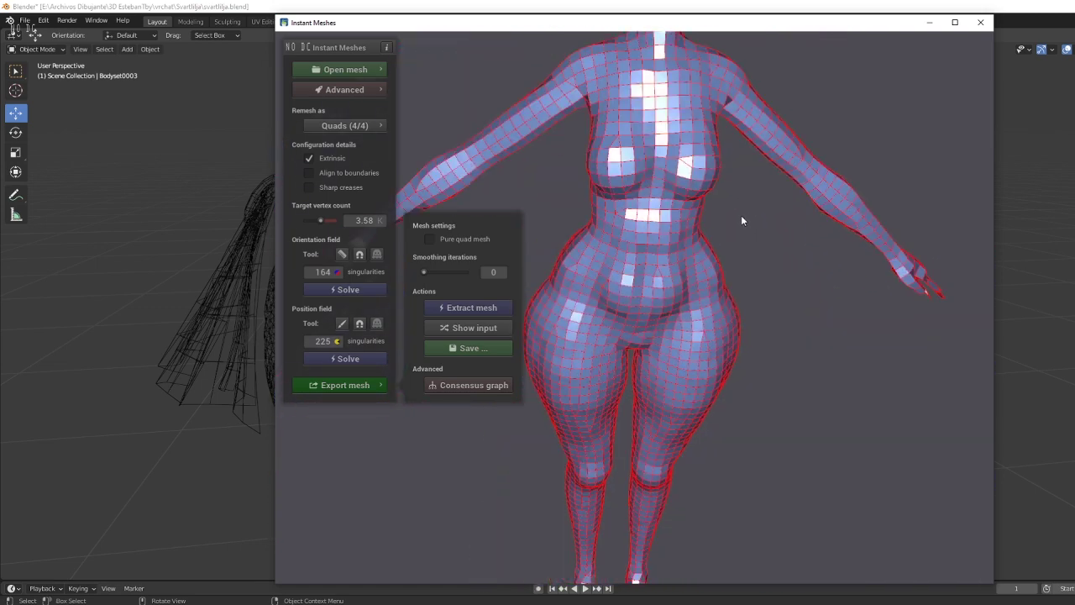
left_click_drag(727, 220, 638, 76)
scroll(655, 362, "down", 2)
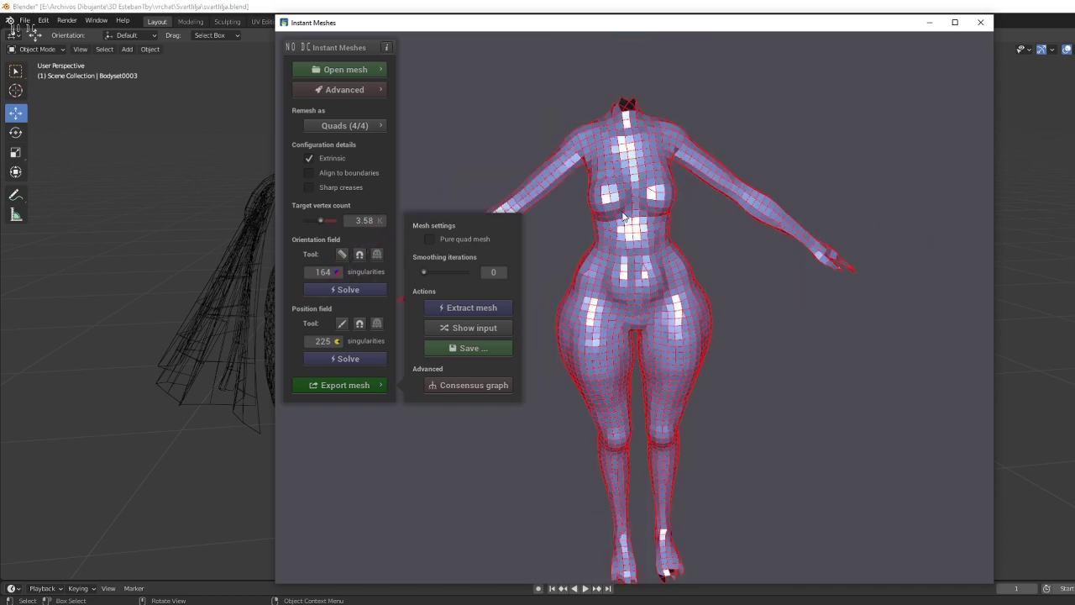
scroll(787, 237, "up", 3)
mouse_move(787, 236)
left_mouse_down()
mouse_move(753, 362)
mouse_move(727, 321)
mouse_move(722, 334)
mouse_move(765, 307)
mouse_move(925, 259)
mouse_move(769, 351)
mouse_move(848, 310)
mouse_move(940, 410)
mouse_move(656, 470)
mouse_move(555, 418)
mouse_move(778, 346)
mouse_move(715, 365)
mouse_move(758, 270)
mouse_move(441, 309)
left_mouse_up()
scroll(753, 361, "up", 2)
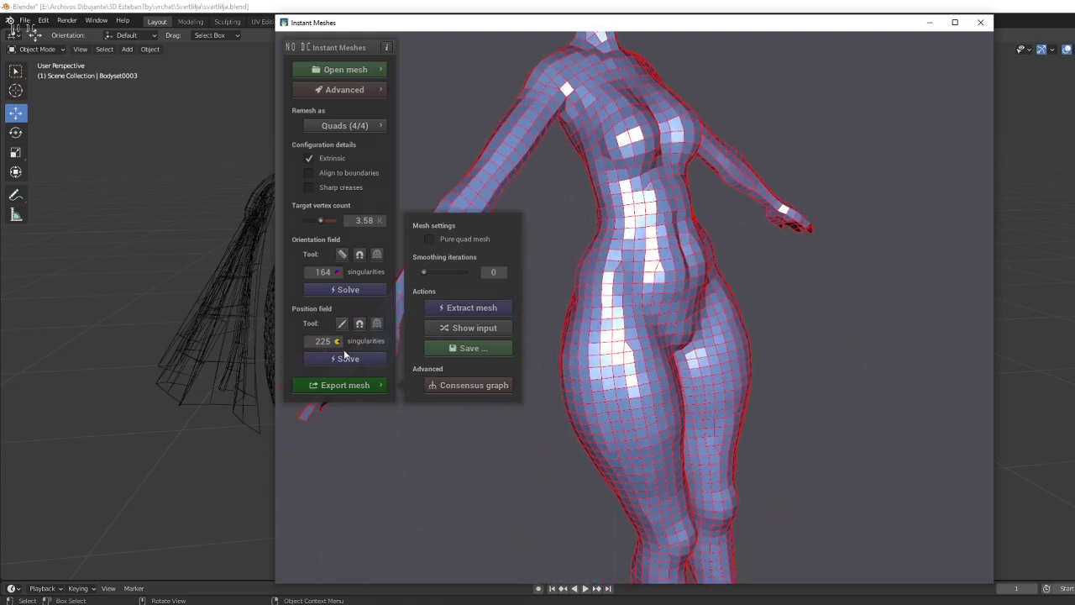
Raise the target vertex count to 9.72 K, re-solve both fields and extract the quad mesh.
left_click_drag(325, 221, 326, 222)
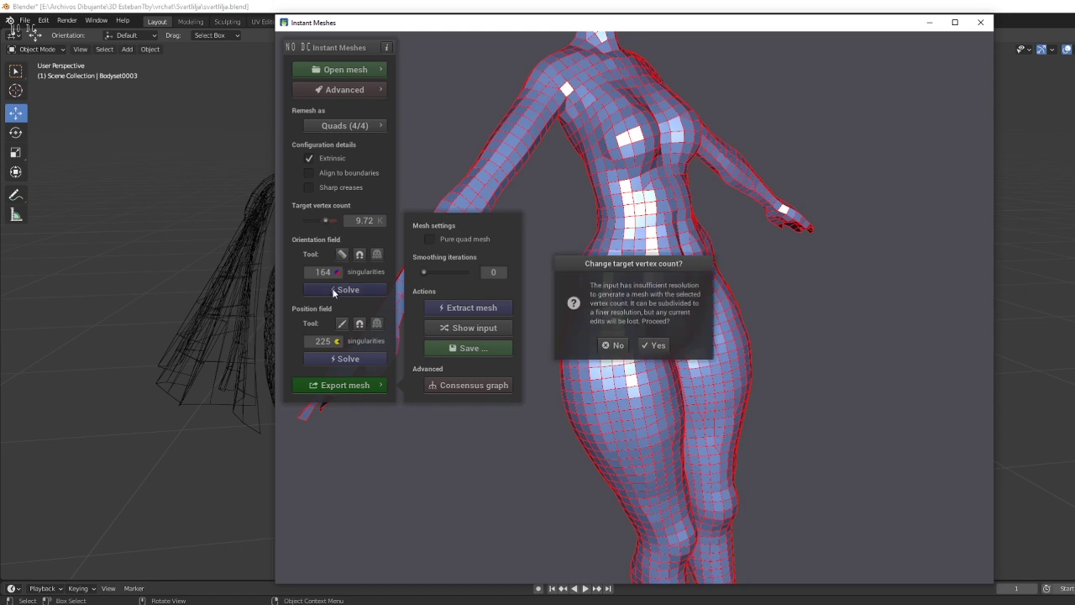
left_click(652, 345)
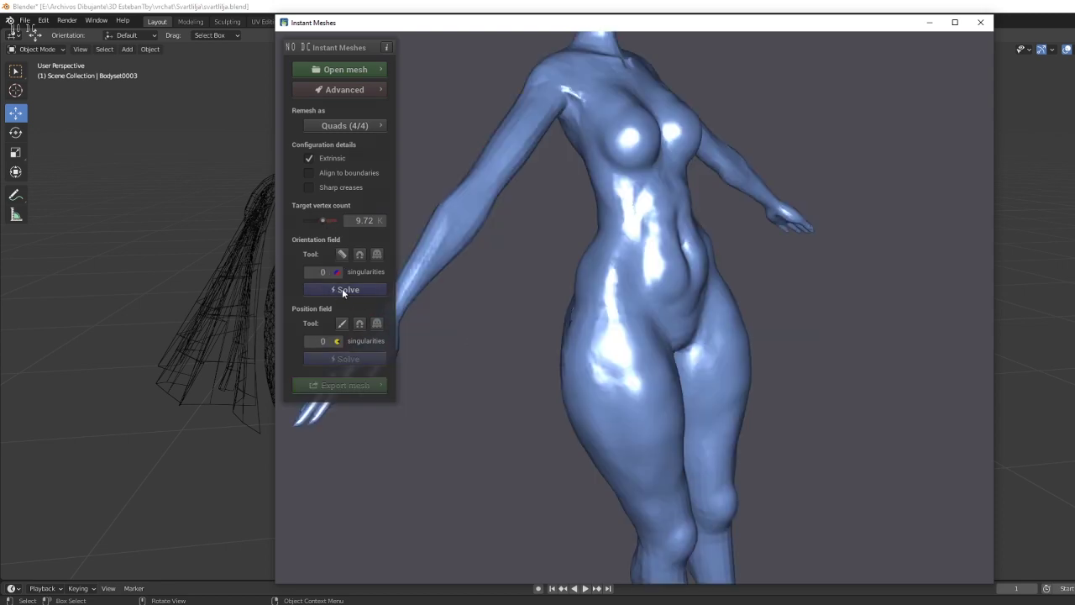
left_click(347, 288)
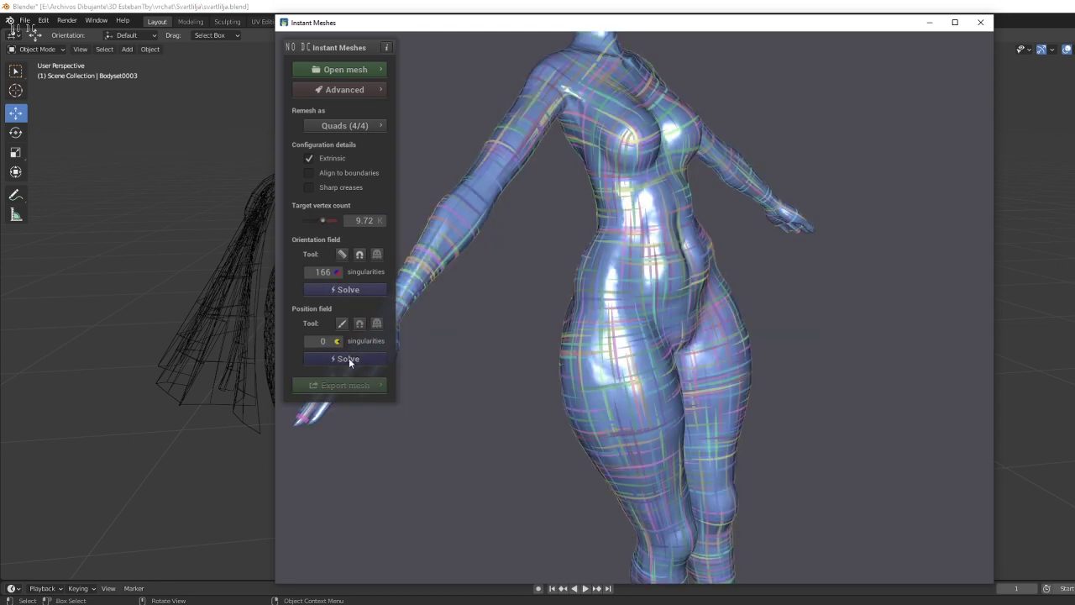
left_click(348, 358)
left_click(352, 385)
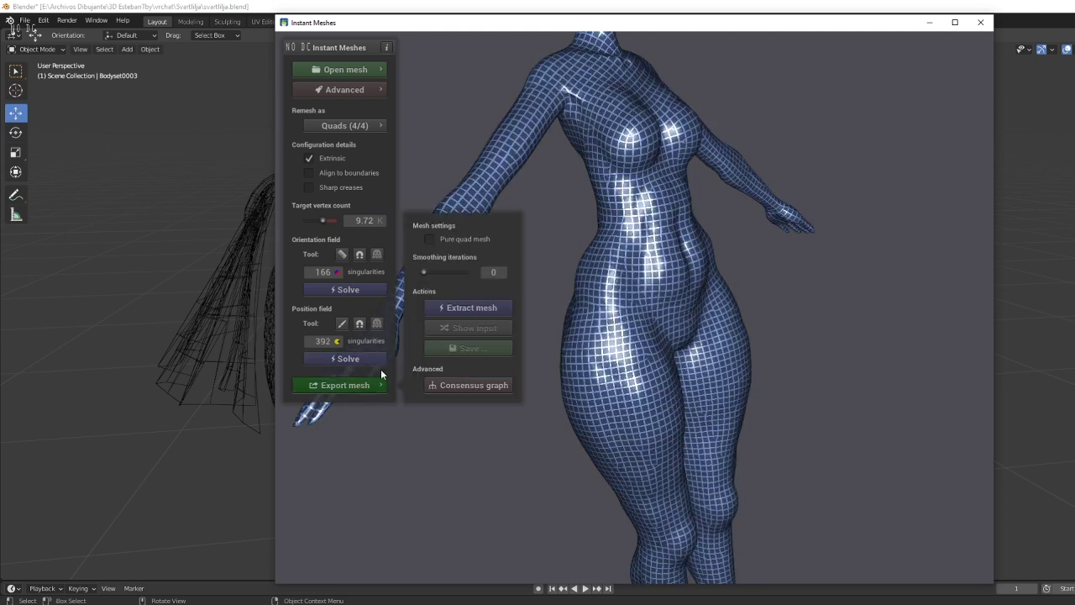
left_click(458, 307)
Orbit and zoom around the chest and torso to inspect the new quads.
left_click_drag(738, 309, 797, 278)
scroll(801, 345, "up", 3)
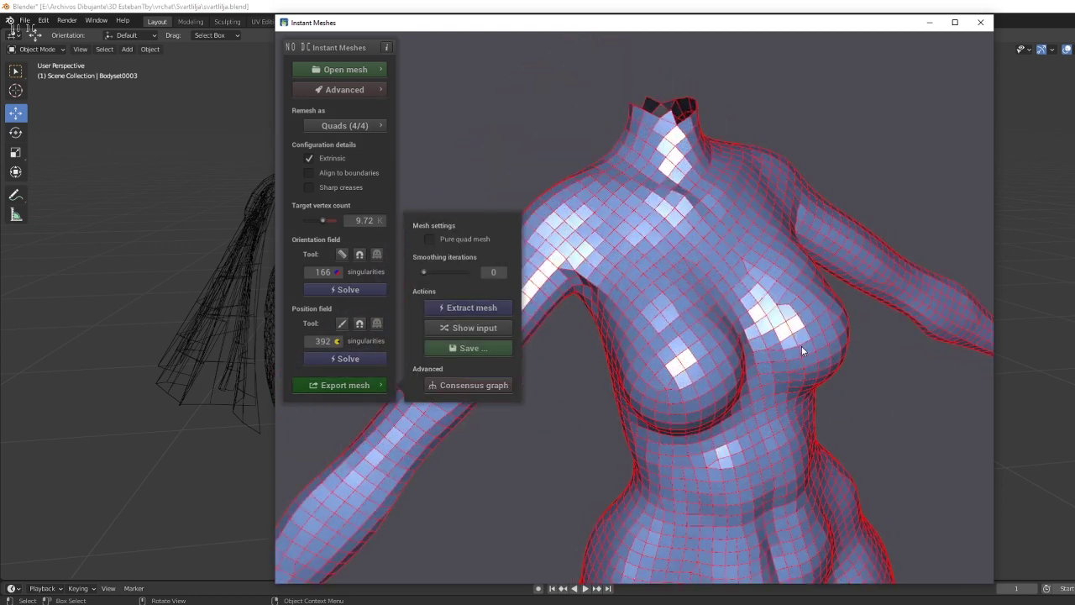
mouse_move(801, 346)
left_mouse_down()
mouse_move(867, 343)
mouse_move(801, 354)
mouse_move(732, 159)
left_mouse_up()
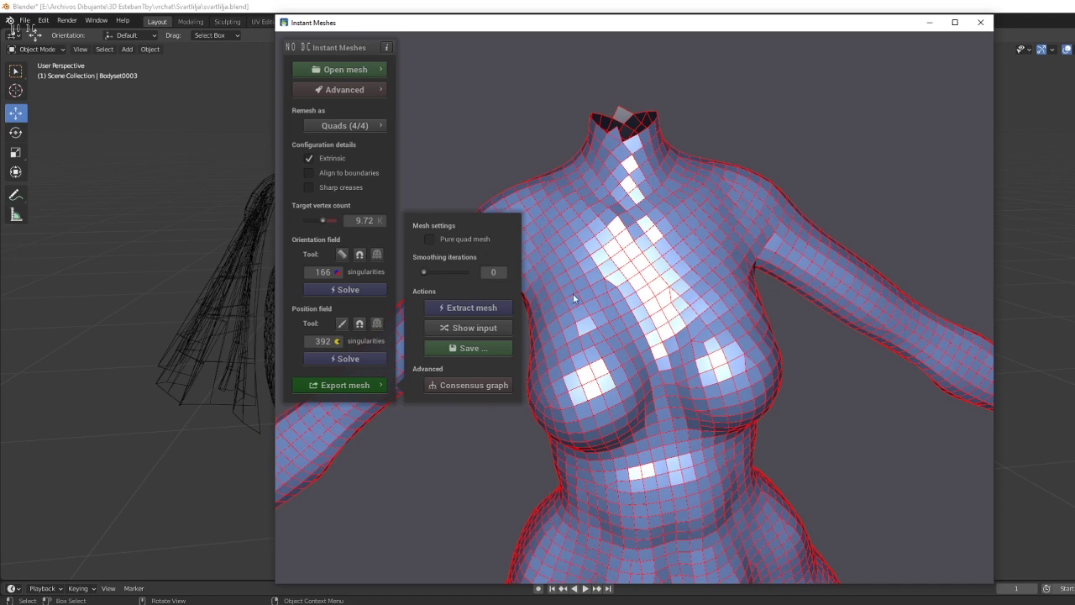
mouse_move(604, 327)
left_mouse_down()
mouse_move(820, 308)
mouse_move(461, 290)
left_mouse_up()
scroll(792, 296, "down", 2)
Comb the orientation field horizontally across the chest.
left_click(342, 254)
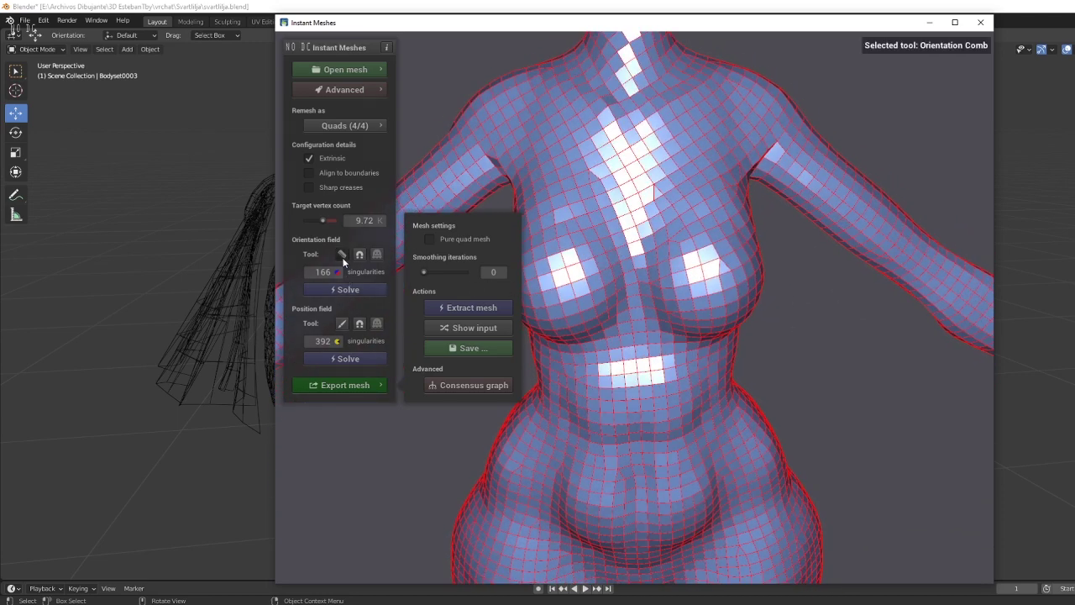
left_click(339, 290)
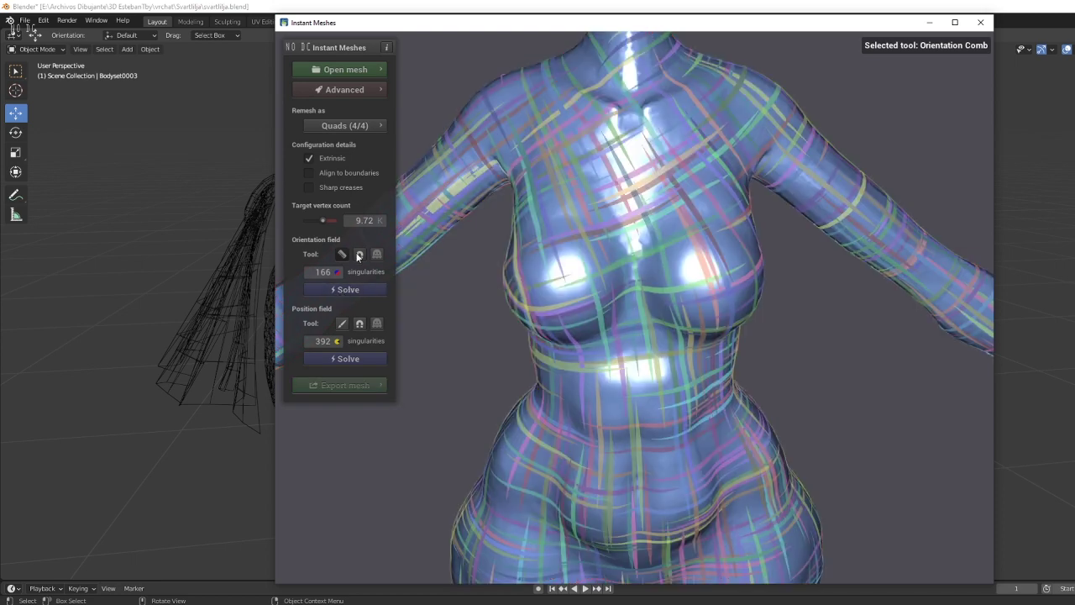
scroll(578, 227, "down", 5)
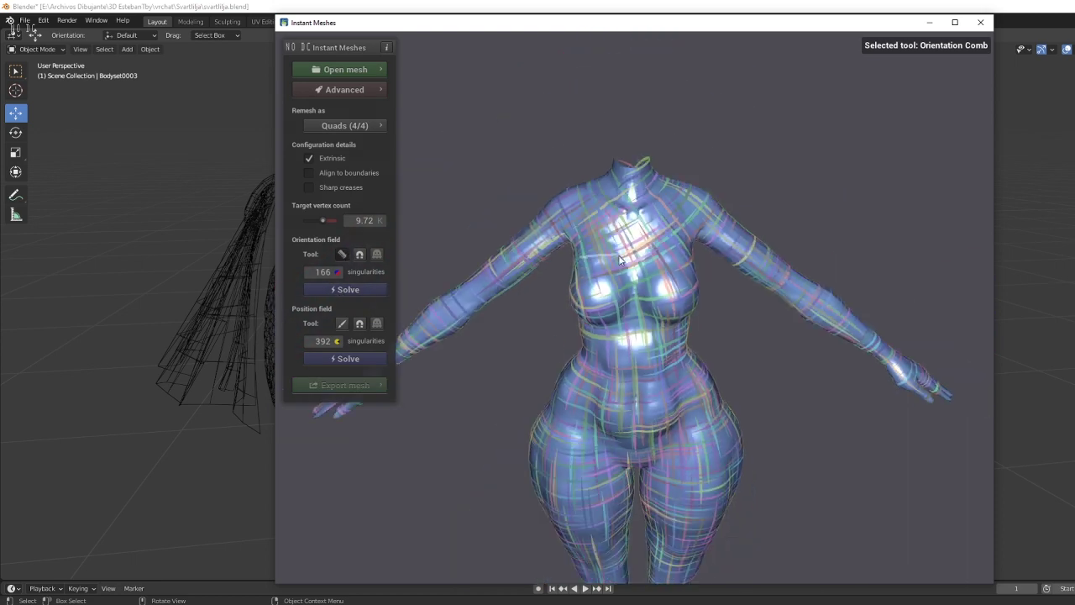
left_click_drag(580, 256, 673, 253)
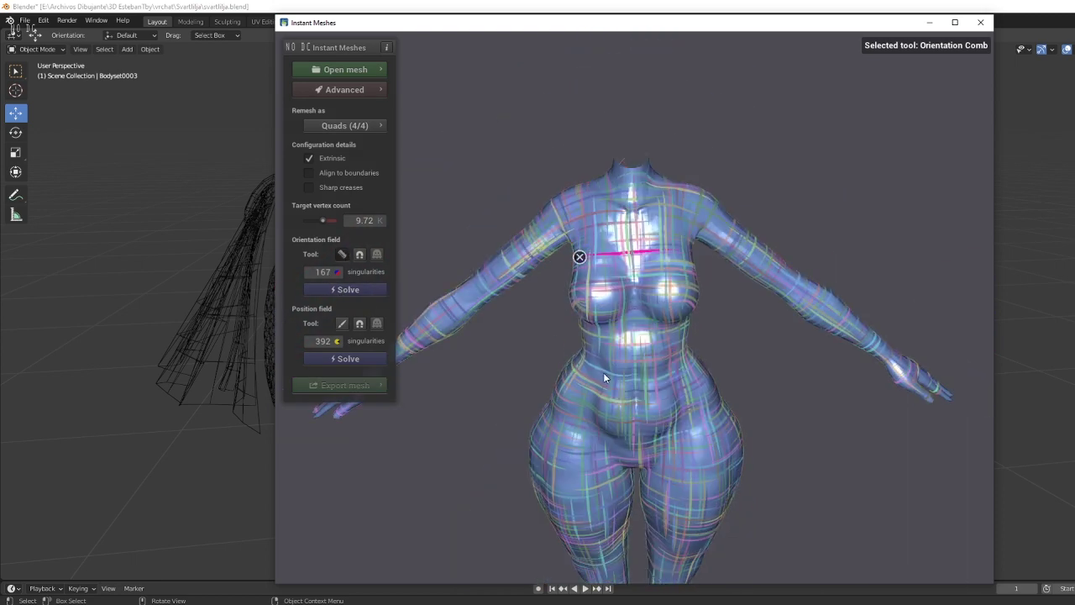
scroll(735, 341, "down", 2)
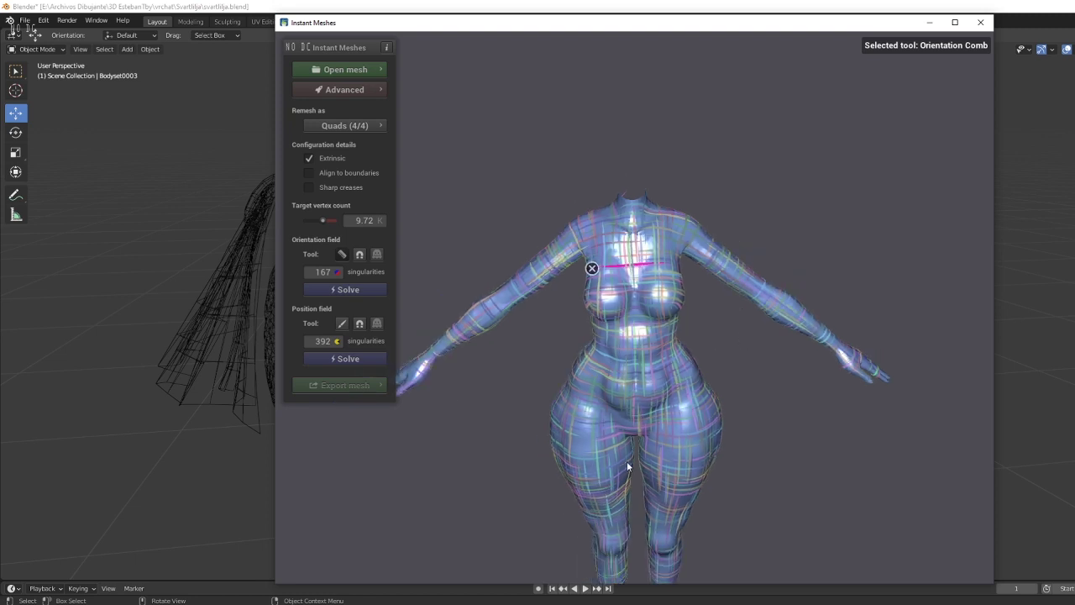
Re-solve the position field and re-extract the 9.72 K quad mesh.
left_click(353, 357)
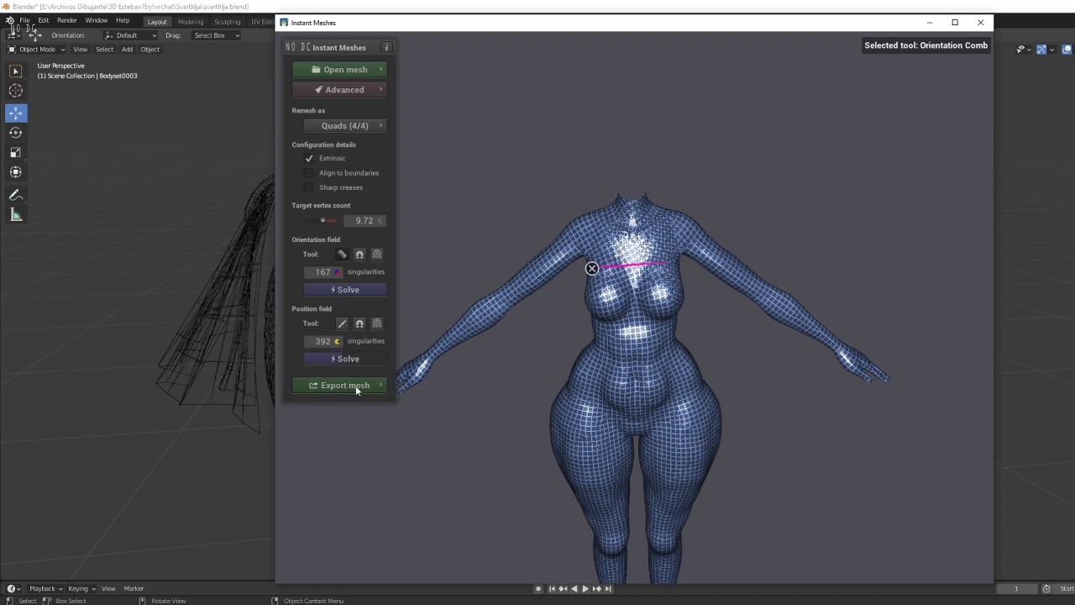
left_click(355, 385)
left_click(449, 307)
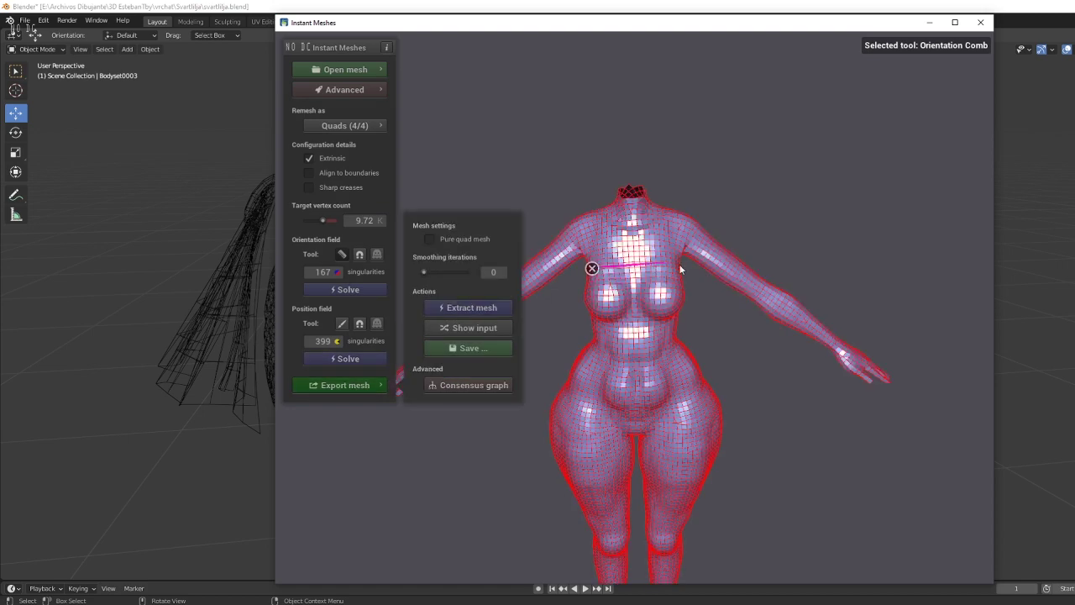
scroll(777, 333, "up", 3)
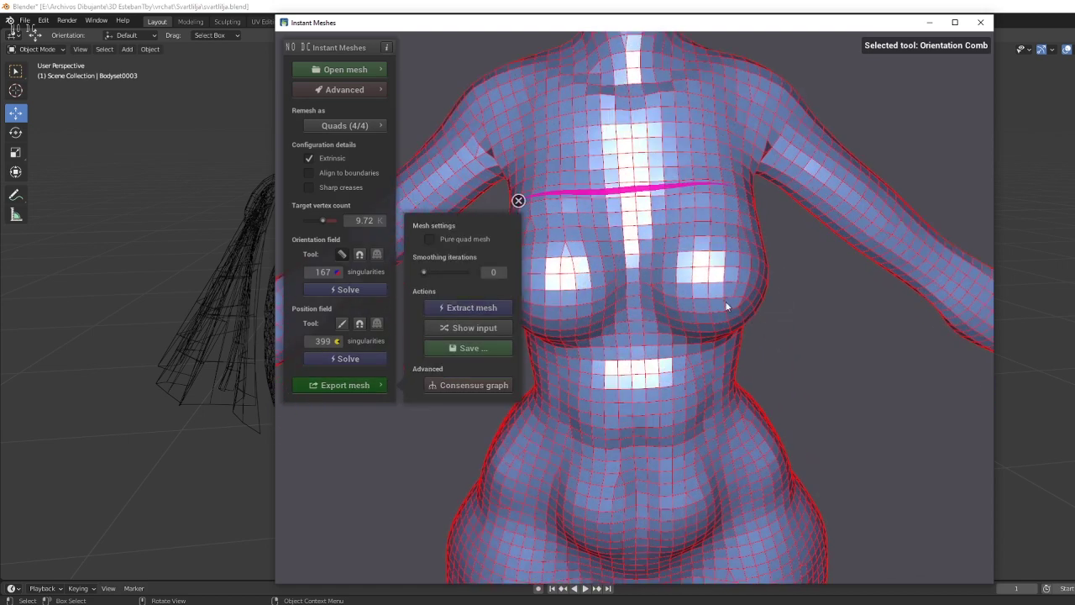
scroll(695, 332, "down", 3)
Orbit around the legs, torso and arms to inspect the combed mesh, ending on a front view.
mouse_move(695, 332)
left_mouse_down()
mouse_move(938, 307)
mouse_move(636, 303)
mouse_move(978, 301)
mouse_move(741, 328)
mouse_move(748, 298)
mouse_move(711, 277)
mouse_move(636, 360)
mouse_move(704, 401)
mouse_move(672, 393)
mouse_move(726, 147)
mouse_move(577, 384)
mouse_move(575, 405)
left_mouse_up()
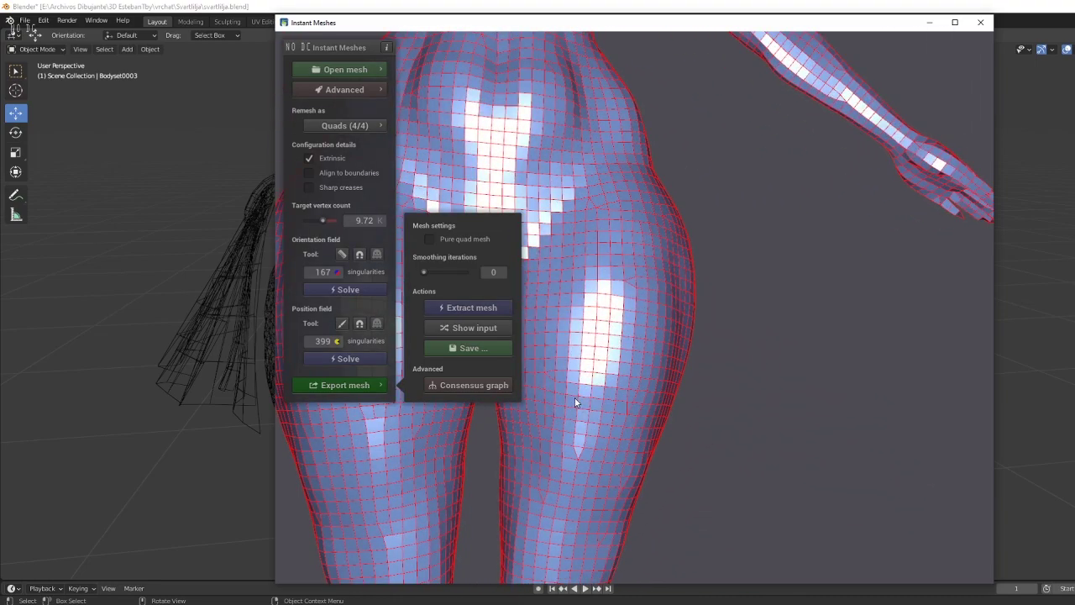
scroll(748, 346, "down", 5)
mouse_move(595, 309)
left_mouse_down()
mouse_move(862, 377)
mouse_move(862, 247)
mouse_move(808, 243)
mouse_move(835, 357)
mouse_move(757, 353)
left_mouse_up()
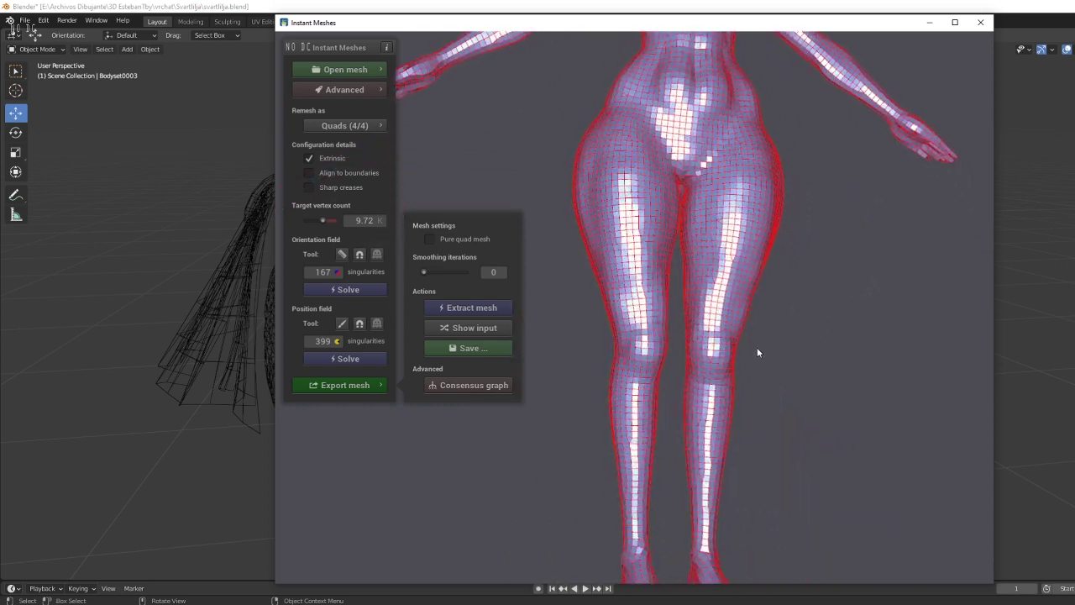
mouse_move(845, 378)
left_mouse_down()
mouse_move(821, 388)
mouse_move(898, 387)
left_mouse_up()
mouse_move(811, 300)
left_mouse_down()
mouse_move(807, 333)
mouse_move(731, 364)
mouse_move(581, 316)
mouse_move(729, 391)
mouse_move(866, 285)
mouse_move(778, 348)
mouse_move(812, 399)
mouse_move(746, 379)
mouse_move(646, 218)
mouse_move(547, 290)
mouse_move(784, 338)
mouse_move(641, 340)
left_mouse_up()
mouse_move(678, 296)
left_mouse_down()
mouse_move(510, 247)
mouse_move(840, 295)
mouse_move(837, 334)
mouse_move(779, 255)
mouse_move(760, 263)
mouse_move(845, 361)
mouse_move(739, 269)
left_mouse_up()
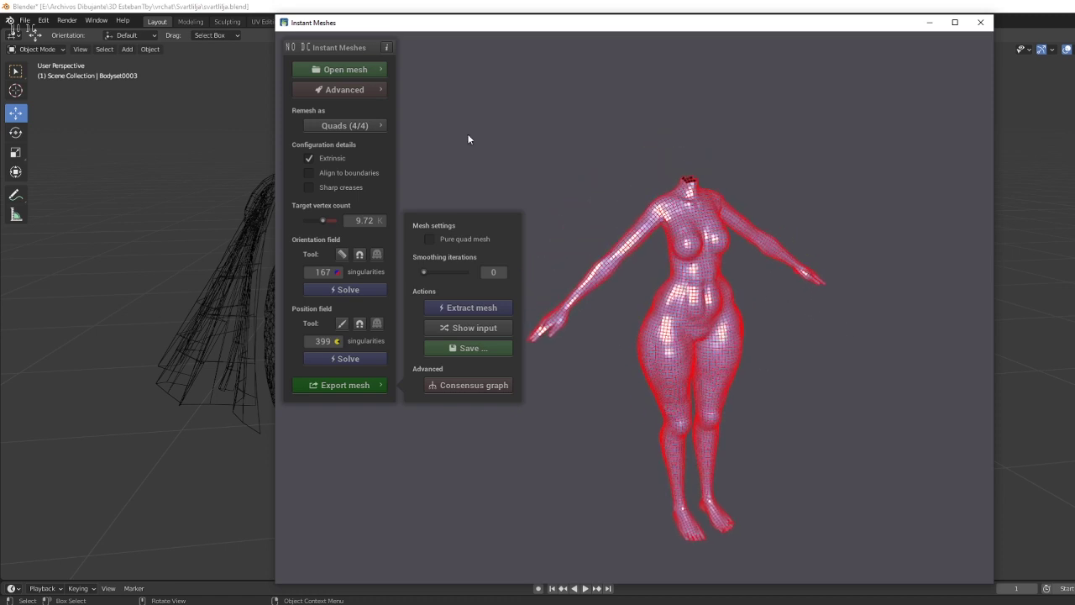
Save the extracted body mesh as '13 svartlija ob cuerpo.obj' in the piezas folder.
left_click(445, 347)
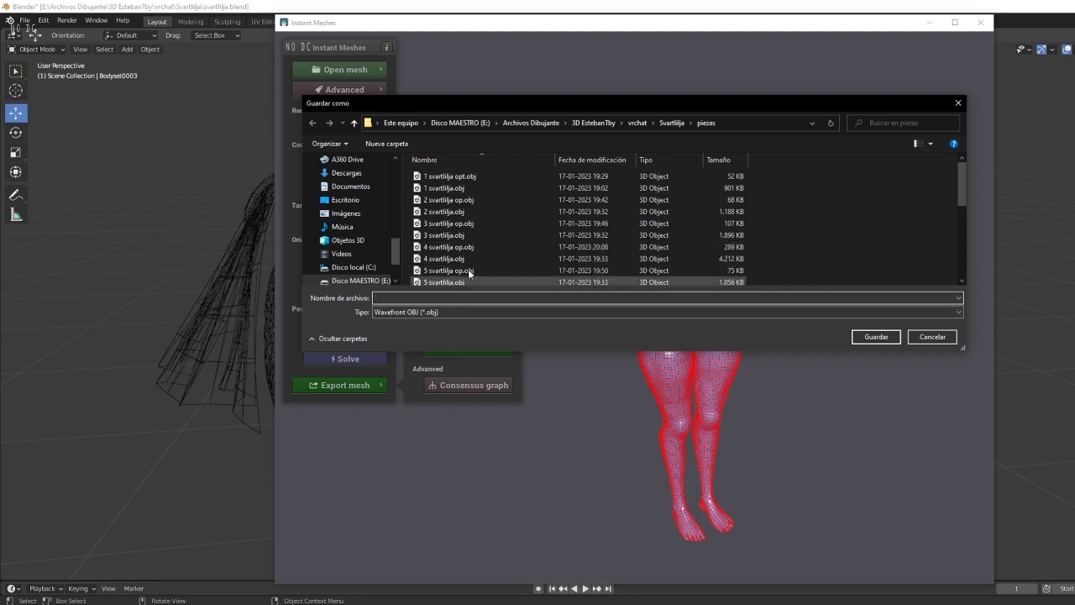
scroll(468, 269, "down", 5)
left_click(445, 279)
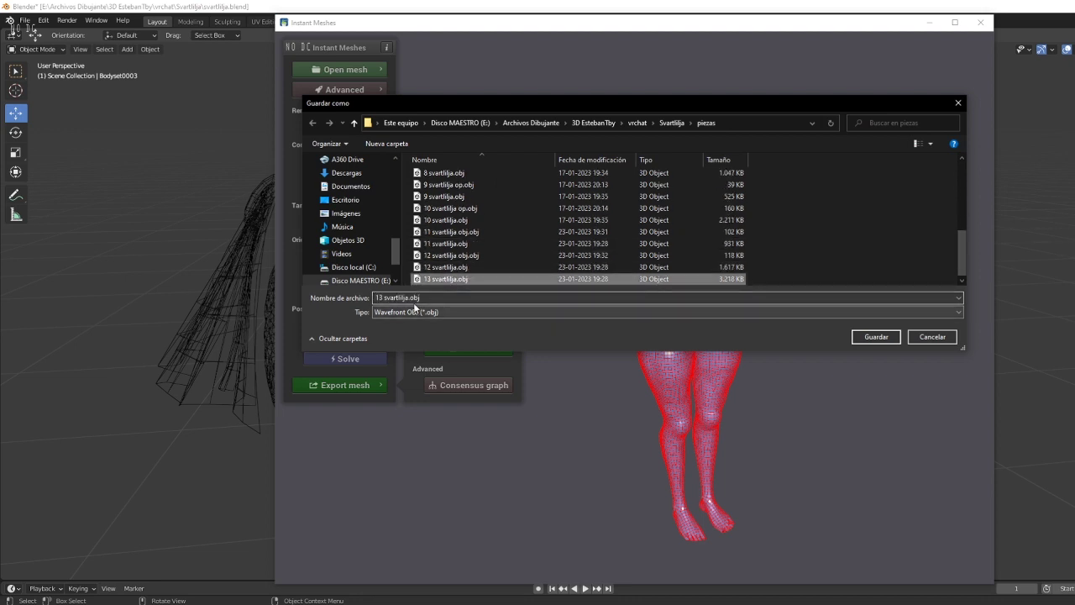
left_click(409, 298)
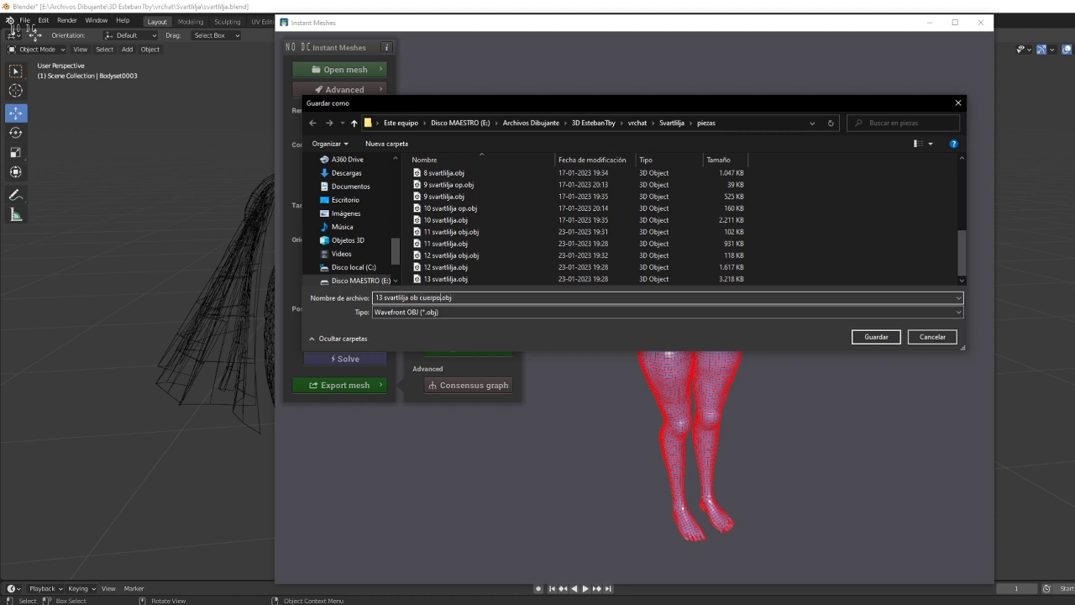
key("Return")
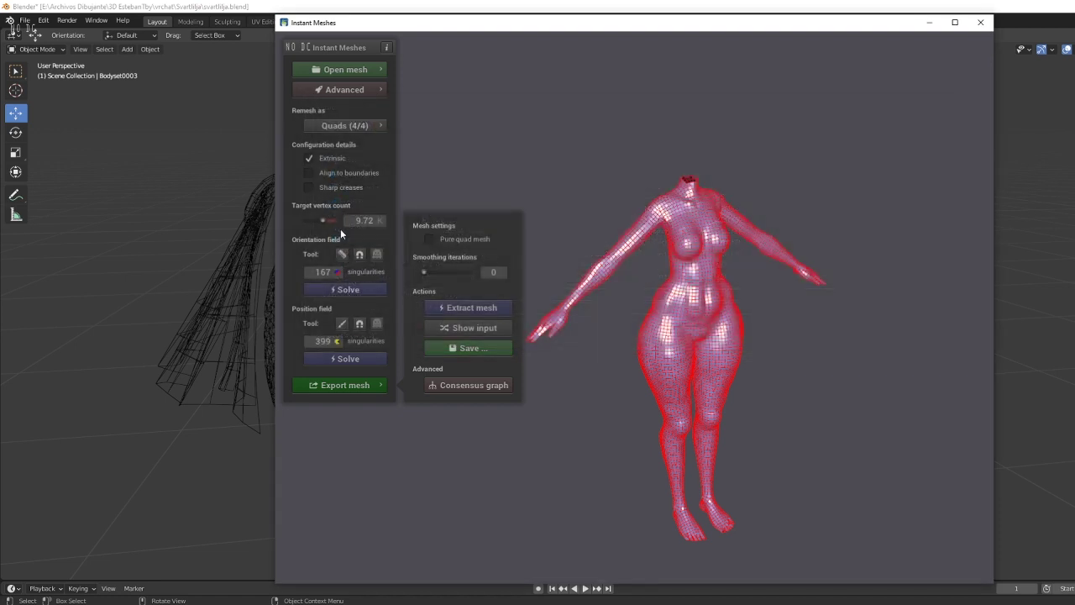
Raise the target to 27.10 K, solve the position field, extract and inspect the arm and torso.
left_click_drag(325, 221, 328, 222)
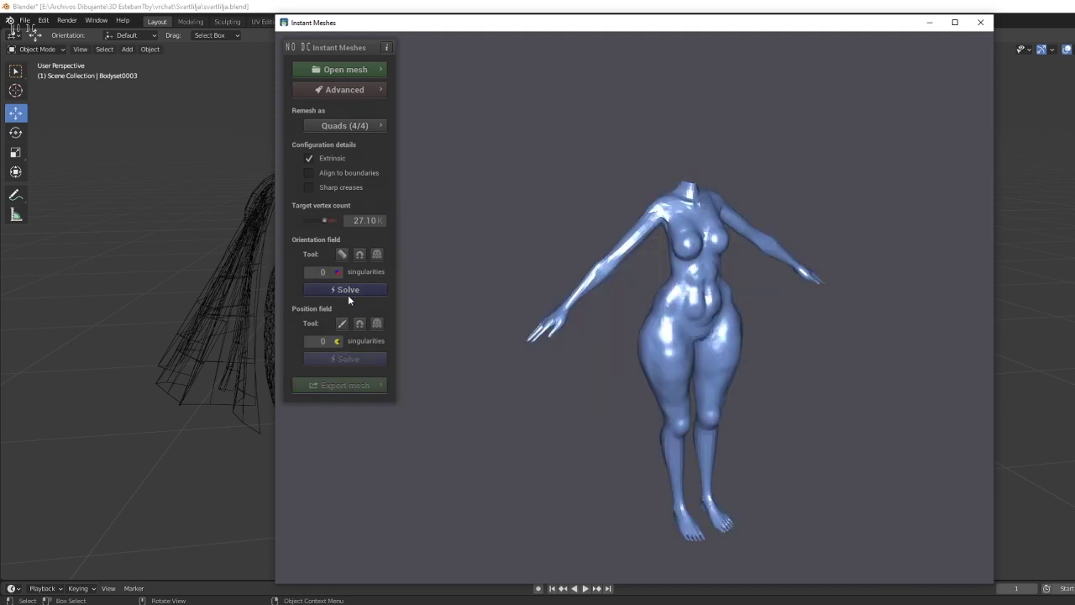
left_click(351, 359)
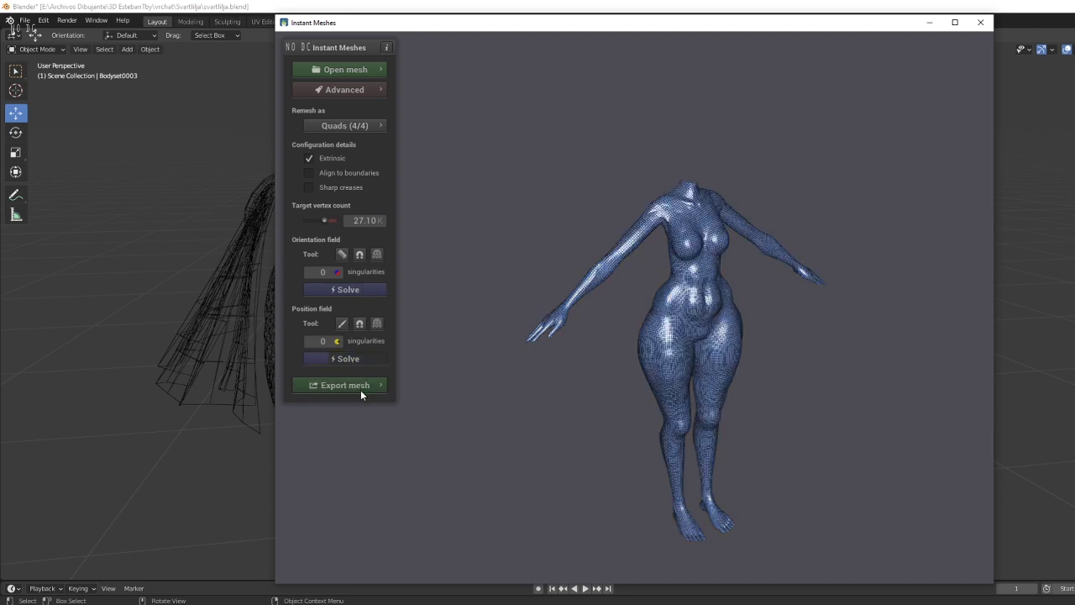
left_click(360, 390)
left_click(484, 314)
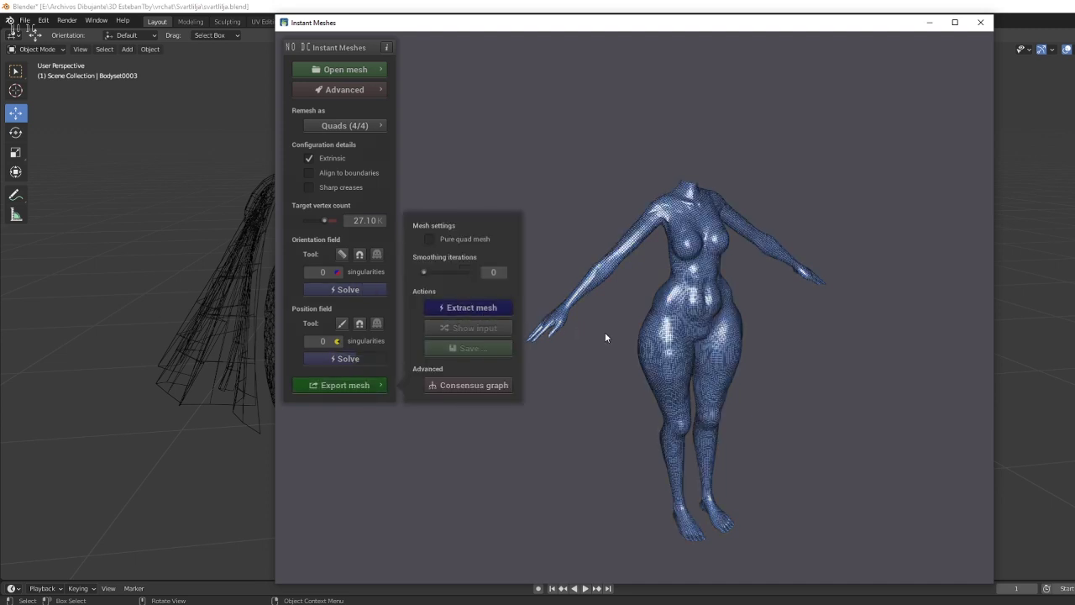
left_click_drag(606, 332, 665, 345)
scroll(665, 344, "up", 3)
scroll(671, 351, "up", 2)
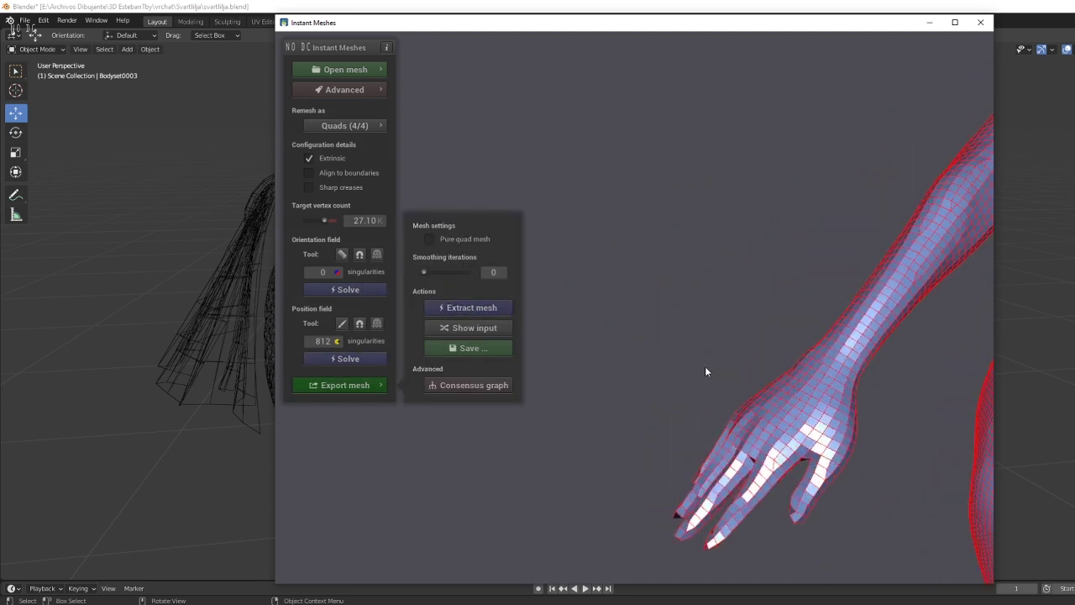
scroll(705, 366, "up", 2)
left_click_drag(800, 344, 579, 375)
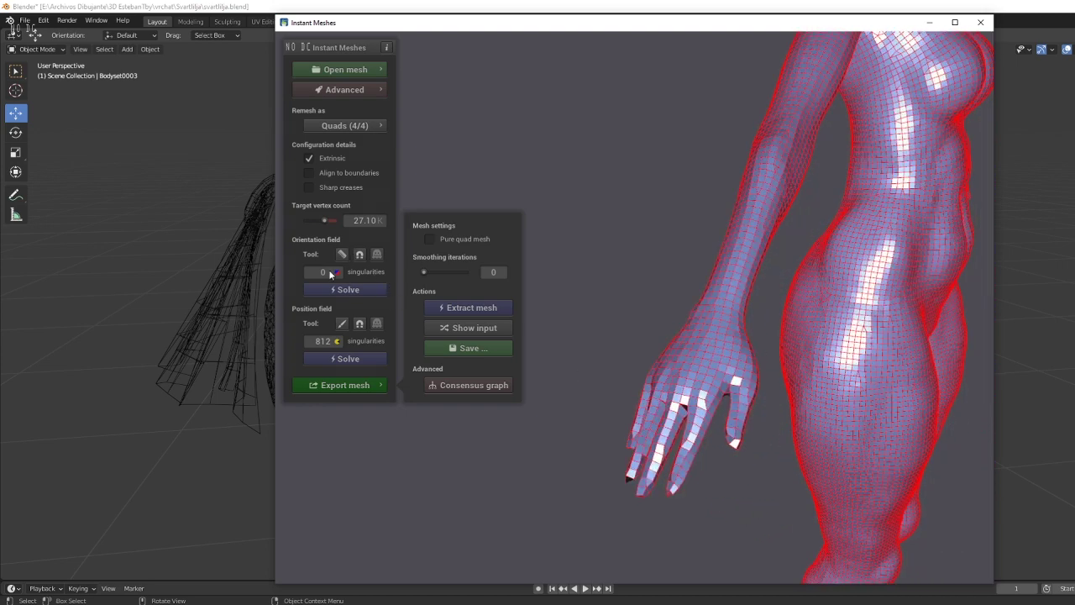
Raise the target to about 87.77 K, accept subdividing the input, and solve both fields.
left_click_drag(326, 220, 329, 221)
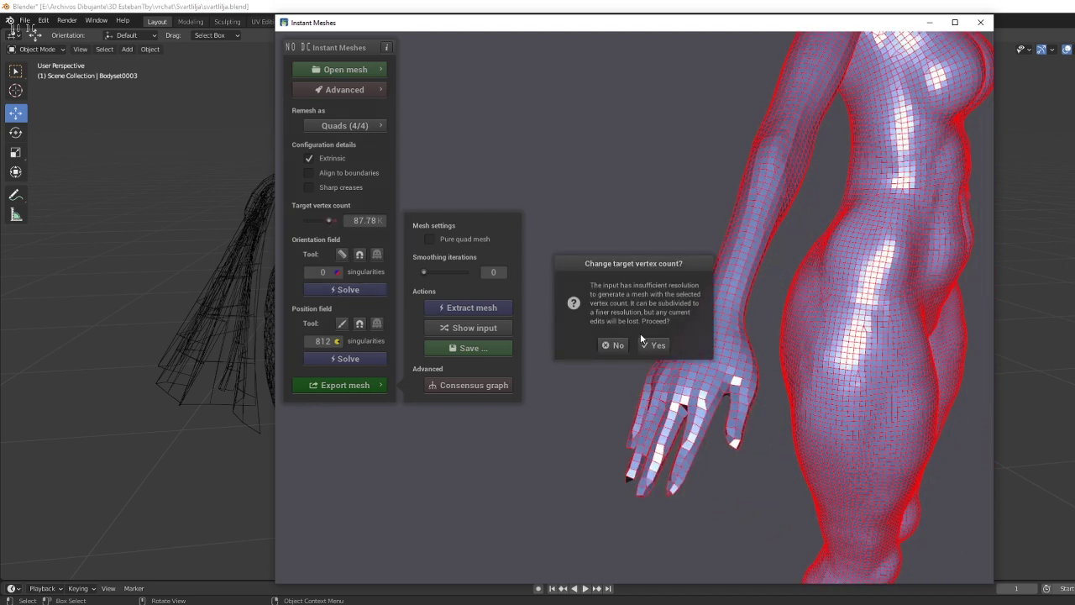
left_click(656, 346)
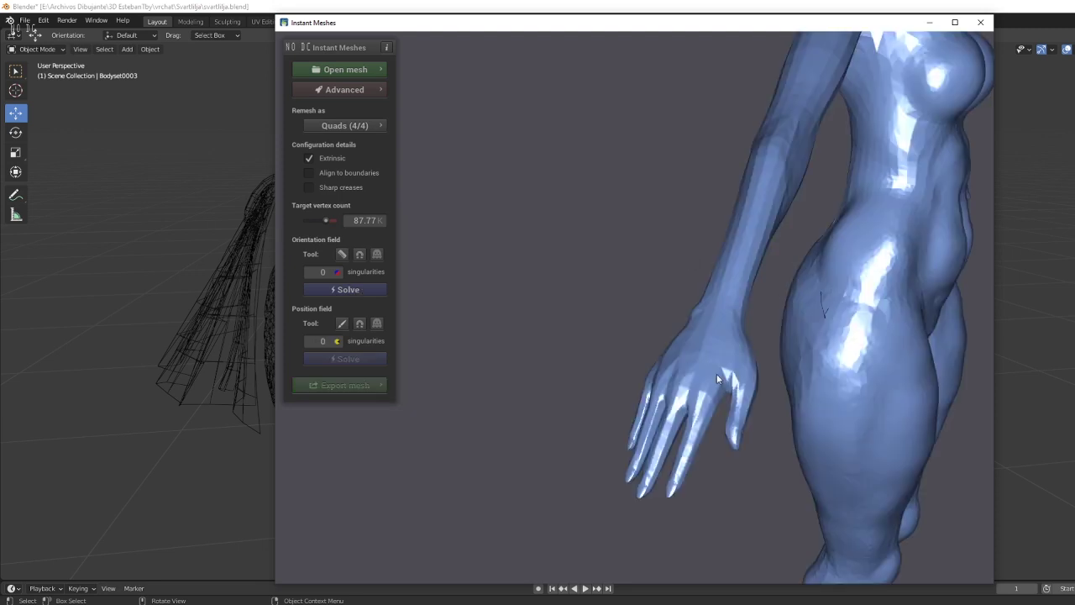
left_click(308, 291)
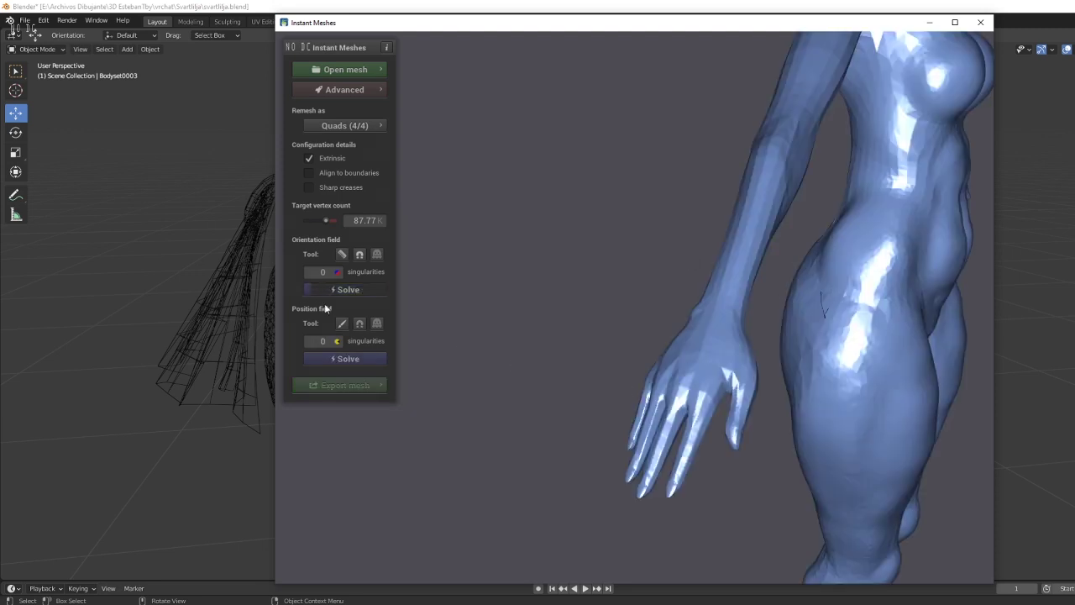
left_click(340, 360)
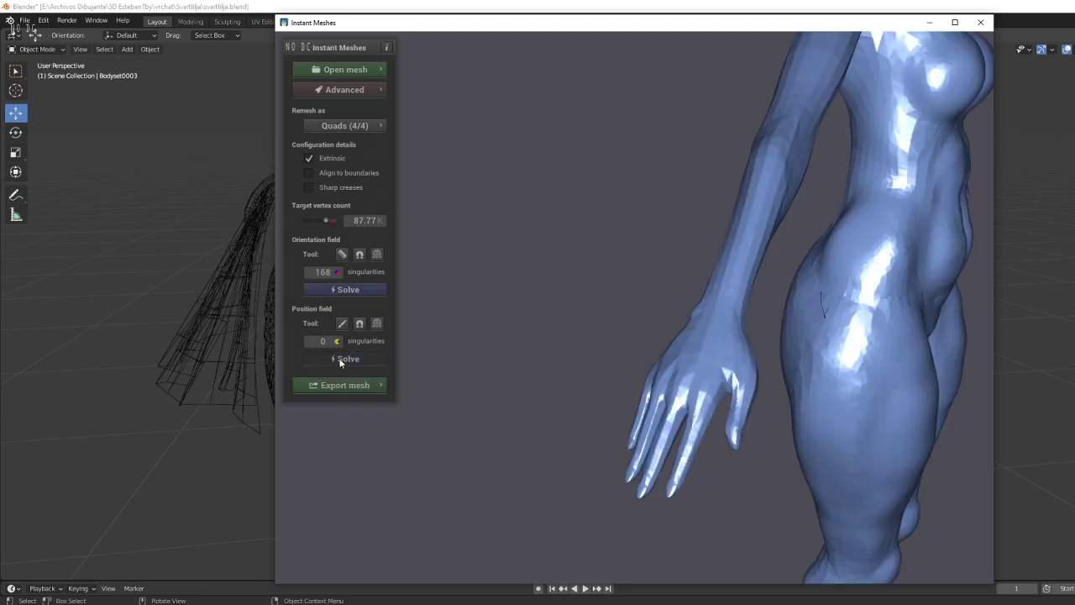
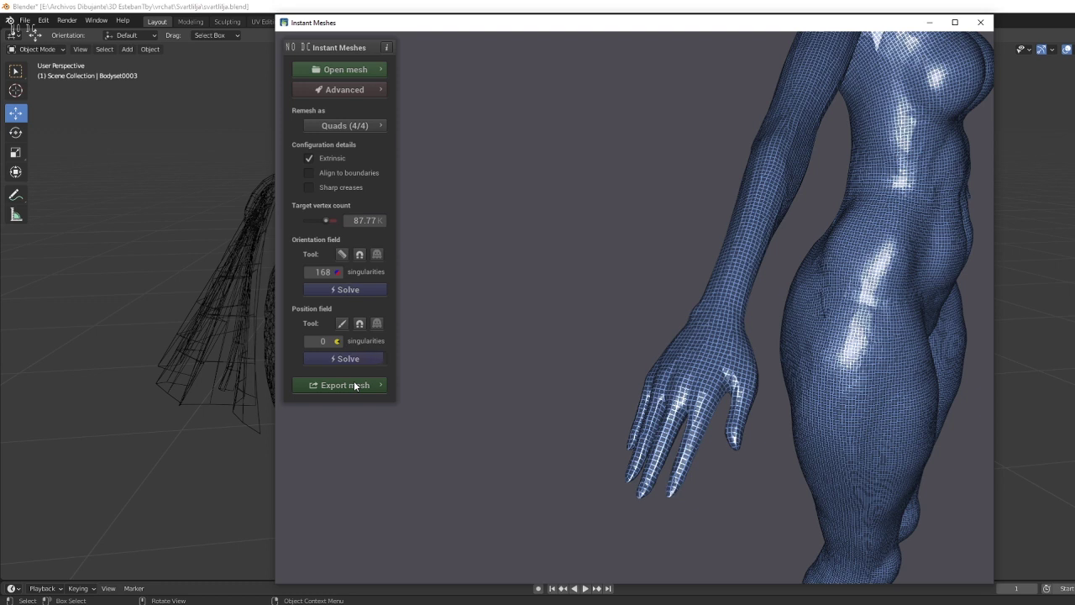
Extract the remeshed quad mesh and save it as '13 svartlilja ob manos.obj' in piezas.
left_click(354, 384)
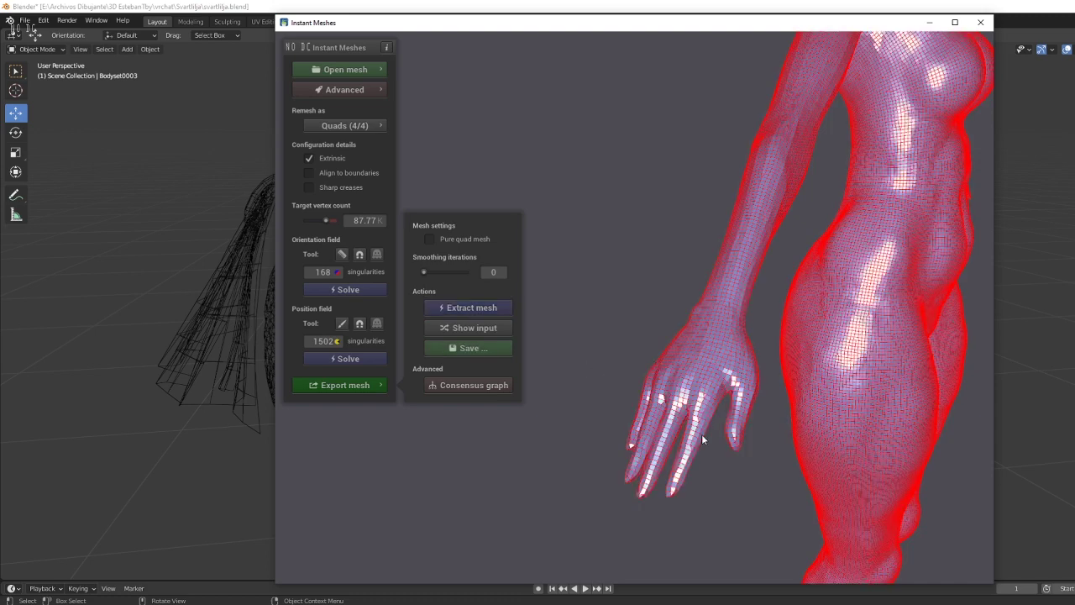
mouse_move(700, 433)
left_mouse_down()
mouse_move(782, 425)
mouse_move(682, 376)
mouse_move(719, 439)
mouse_move(705, 406)
left_mouse_up()
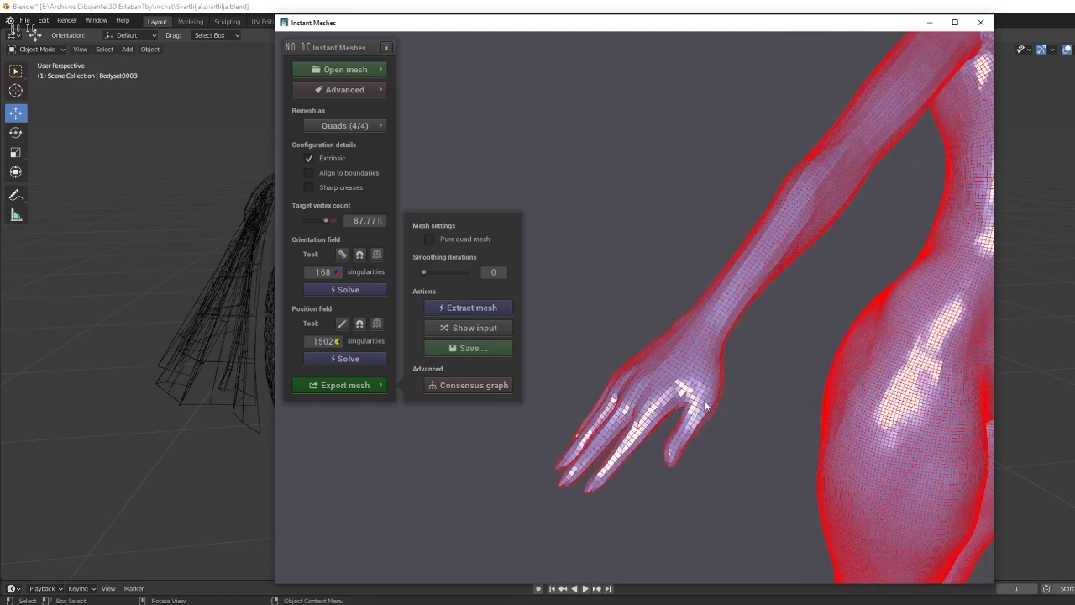
left_click(458, 346)
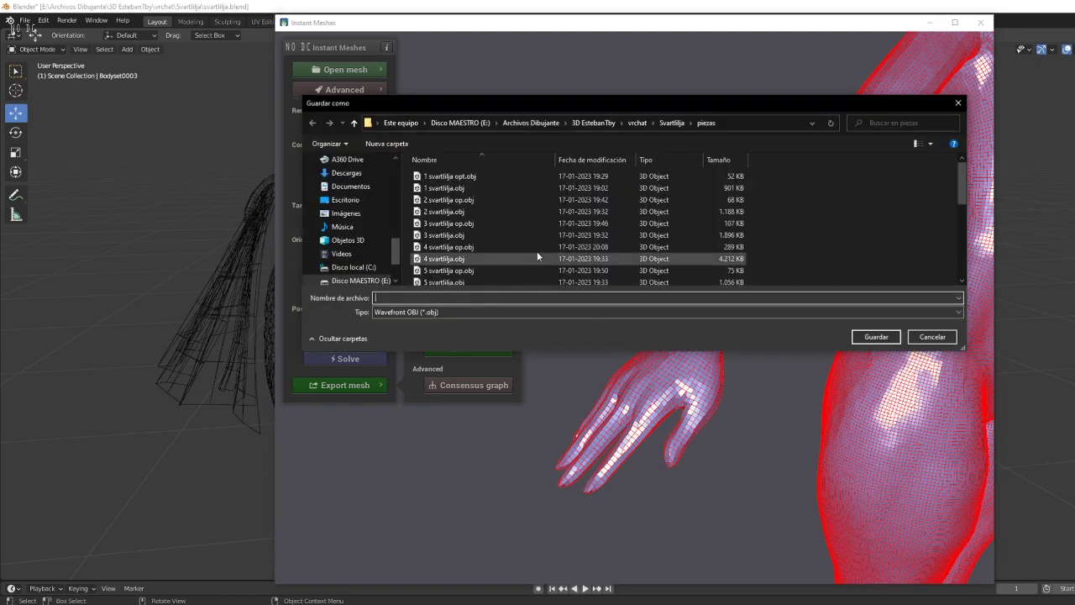
scroll(492, 230, "down", 1)
left_click(460, 266)
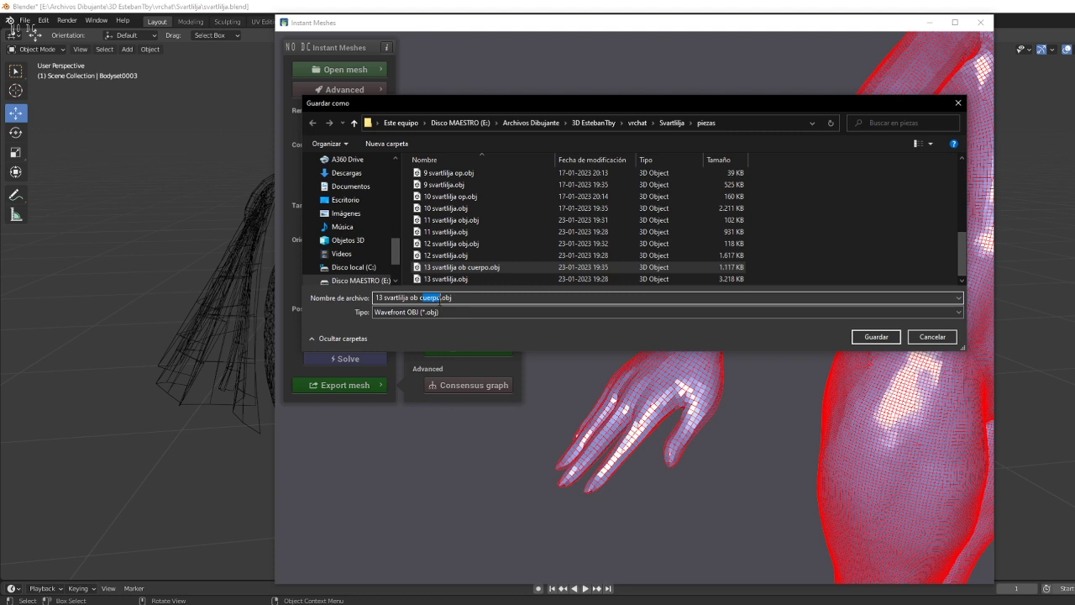
key("BackSpace")
type("manos")
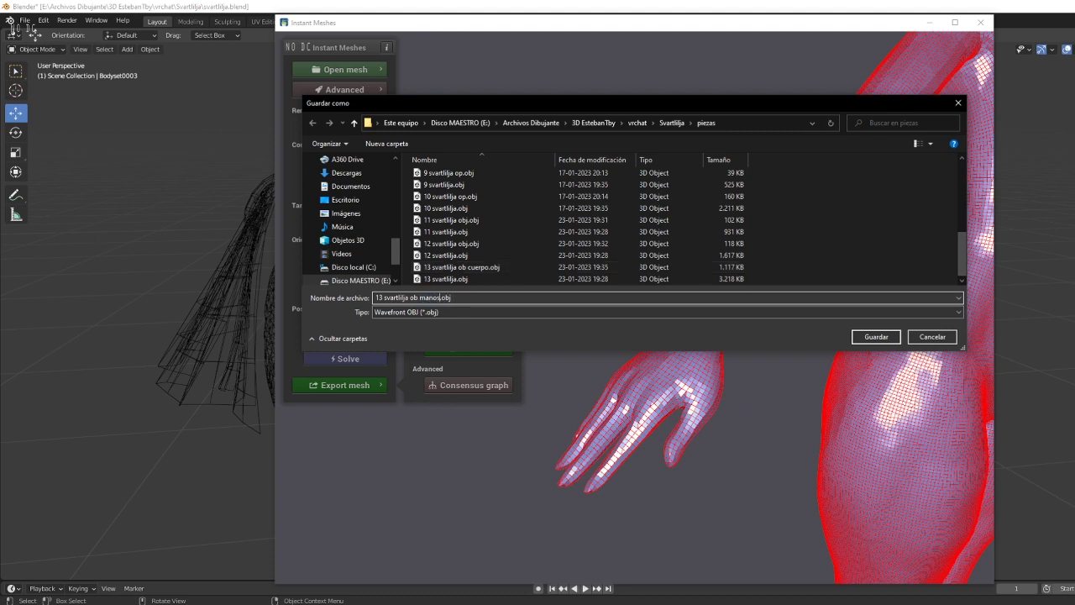
left_click(876, 336)
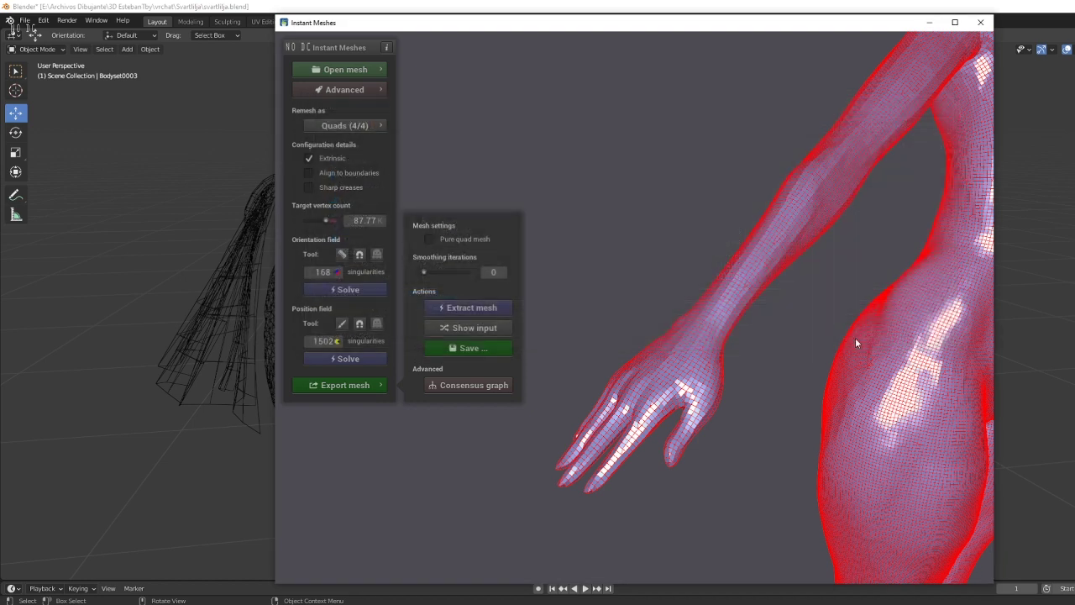
Back in Blender, zoom in and select the Sculpt.021 object on the character.
left_click(1033, 72)
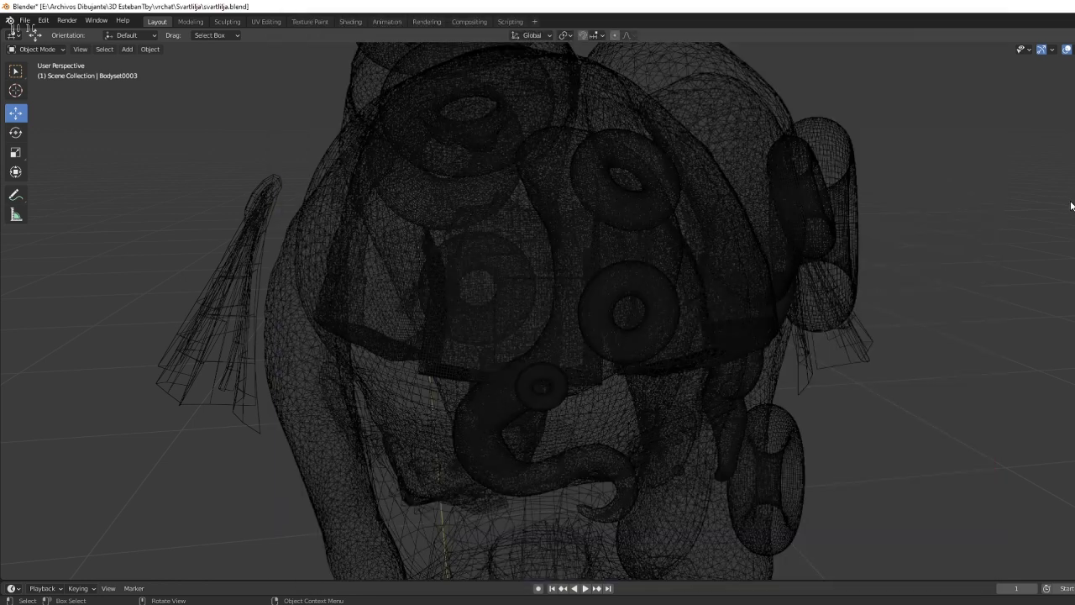
scroll(849, 282, "down", 3)
scroll(729, 335, "down", 2)
scroll(736, 330, "down", 2)
scroll(737, 329, "down", 3)
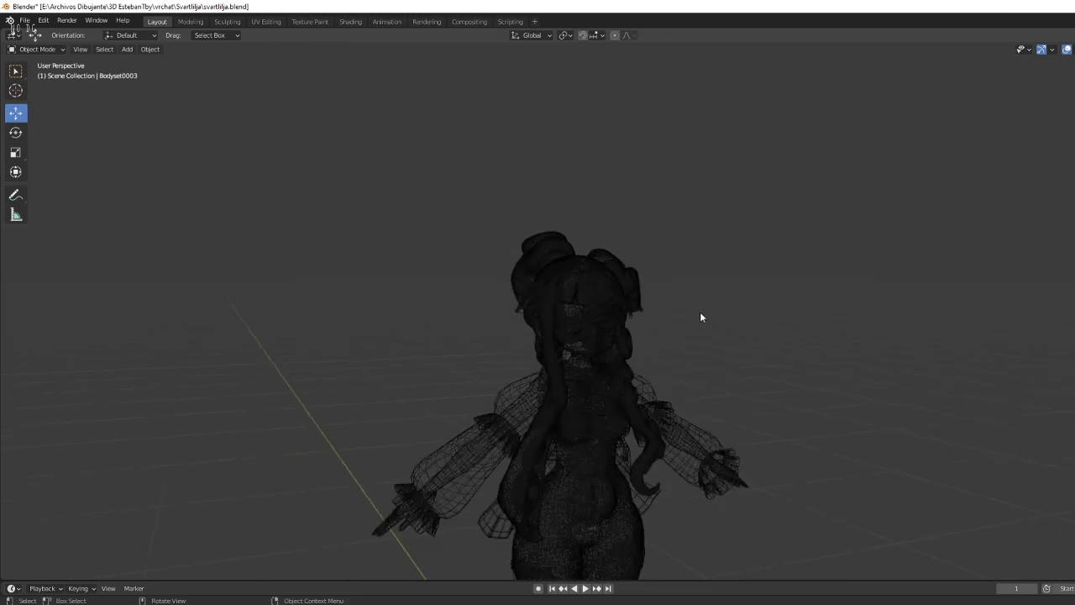
scroll(701, 314, "down", 2)
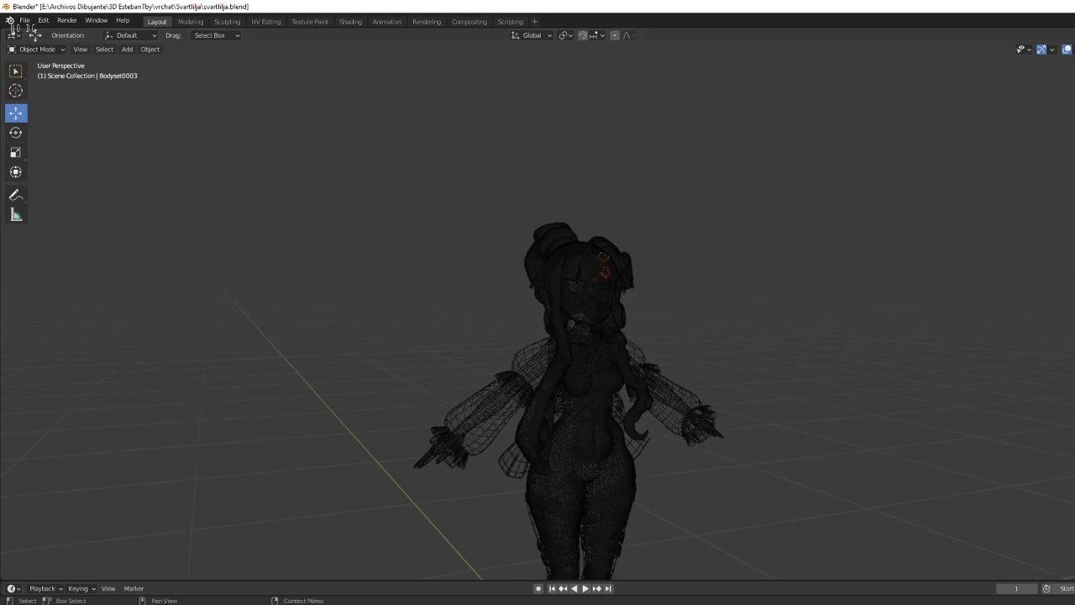
left_click(558, 248)
left_click(559, 248)
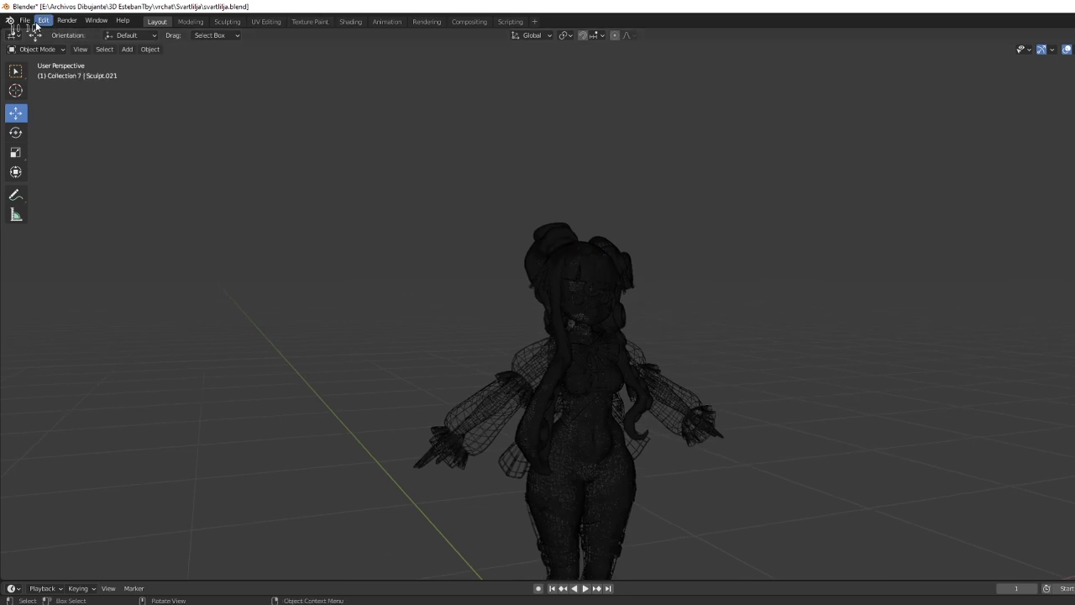
Import '13 svartlilja ob cuerpo.obj' as a Wavefront OBJ.
left_click(24, 20)
mouse_move(42, 172)
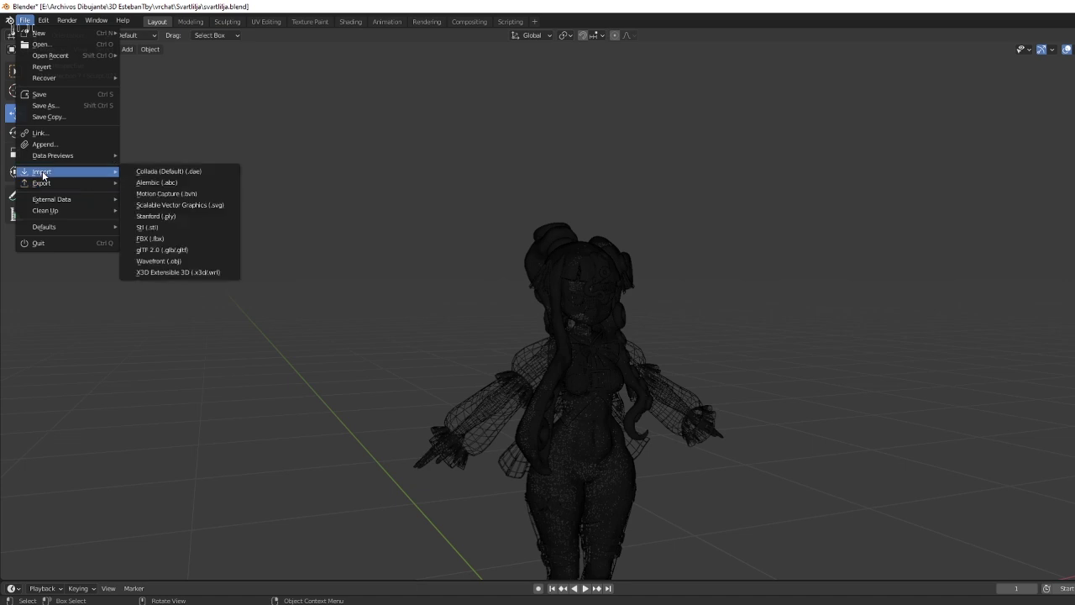
left_click(158, 261)
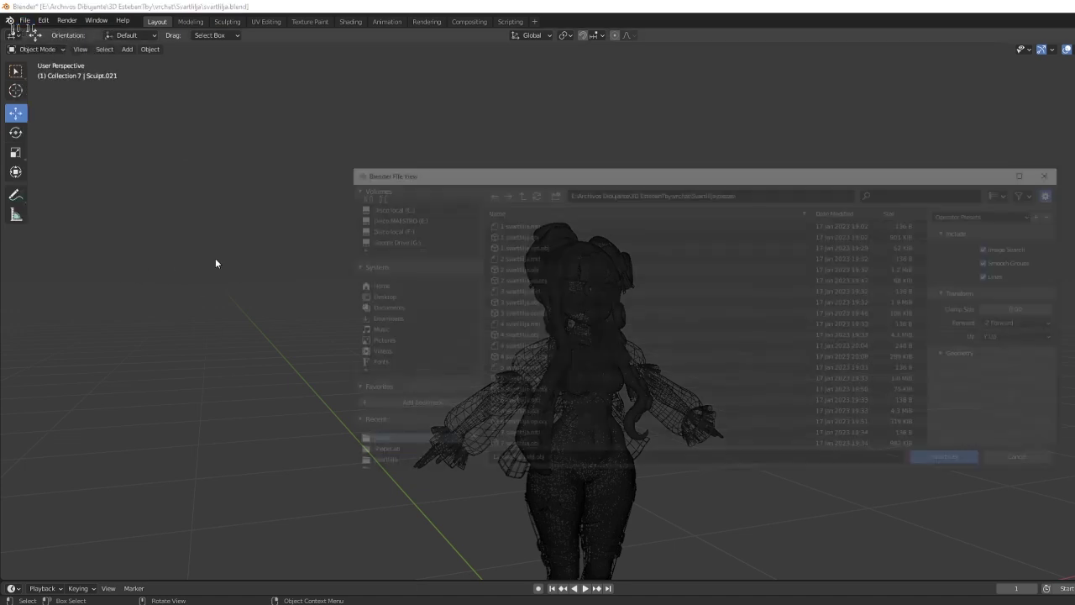
scroll(551, 413, "down", 5)
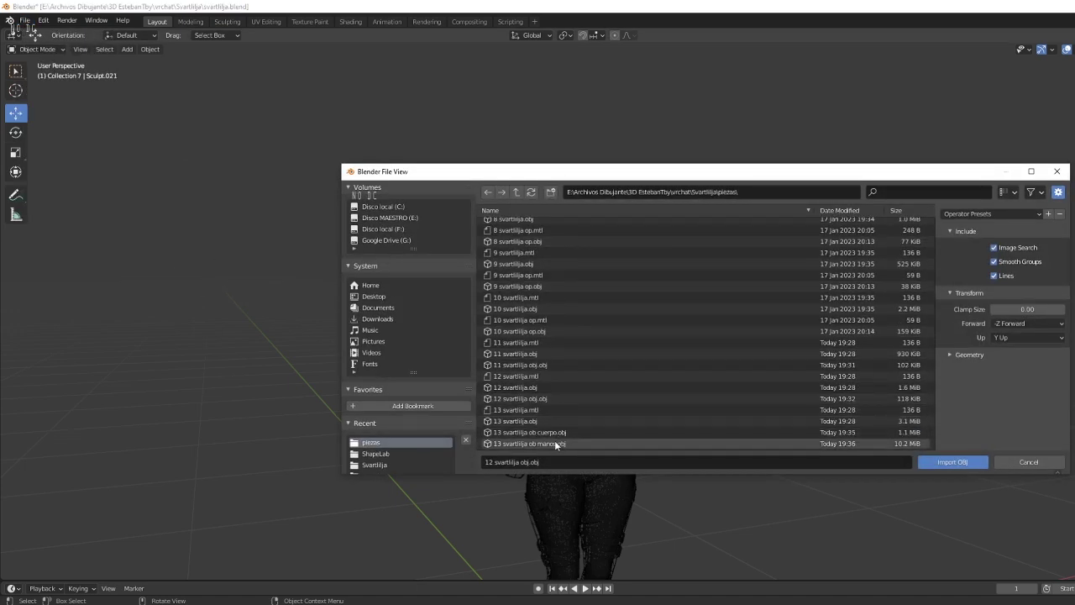
left_click(533, 431)
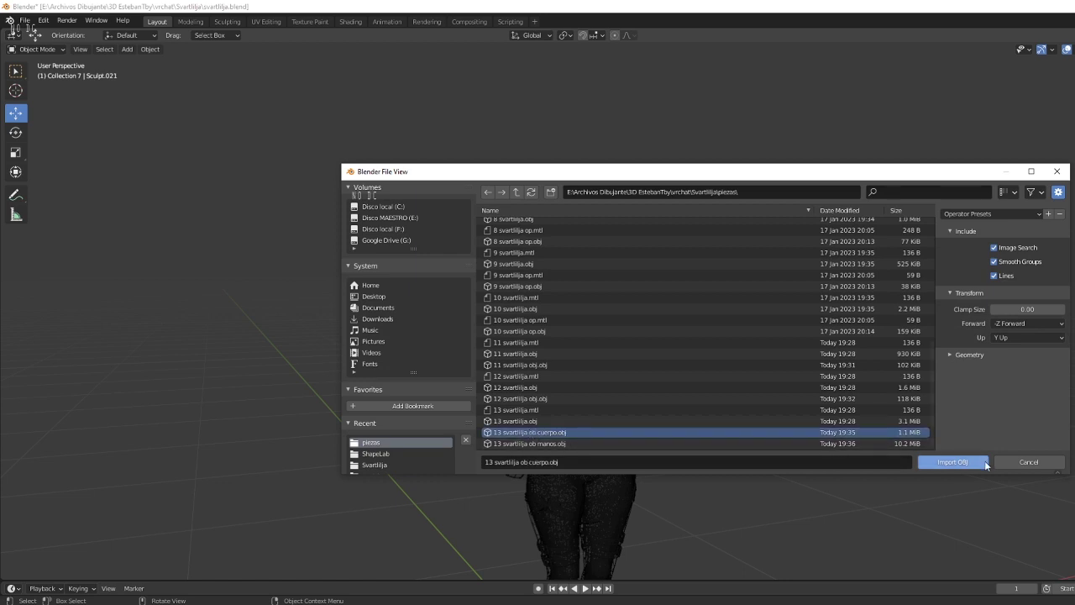
left_click(971, 463)
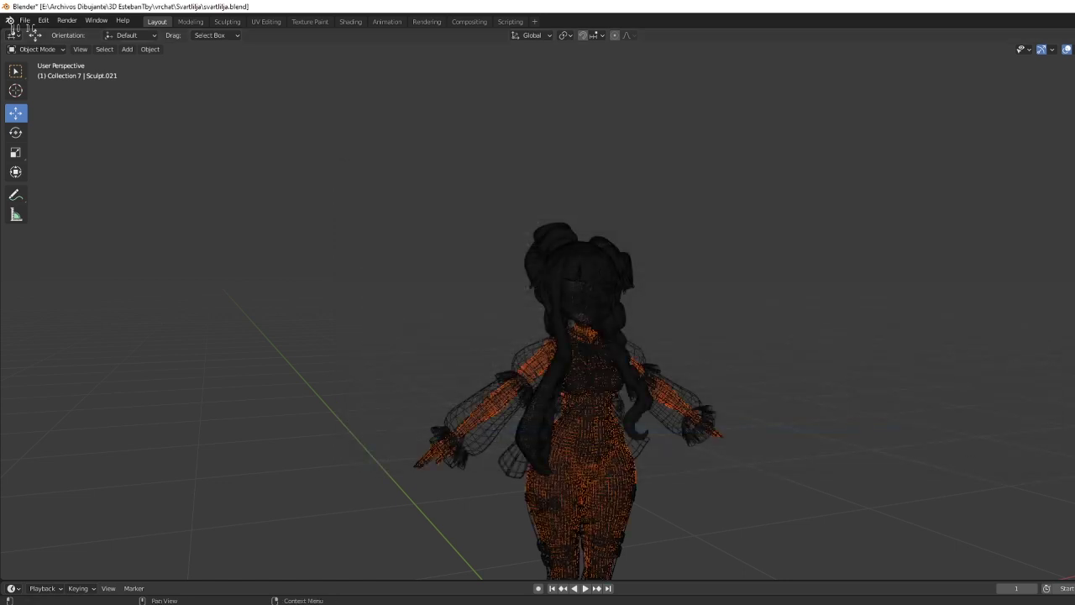
Deselect everything and import '13 svartlilja ob manos.obj' as a Wavefront OBJ.
key("alt+a")
left_click(24, 20)
mouse_move(42, 171)
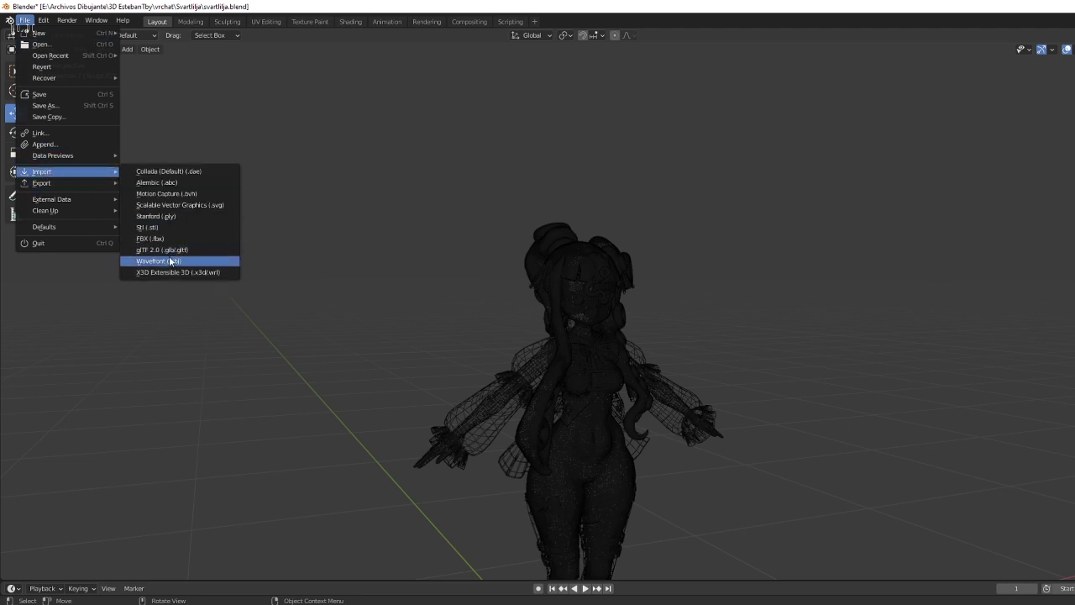
left_click(168, 261)
scroll(571, 323, "down", 5)
left_click(541, 442)
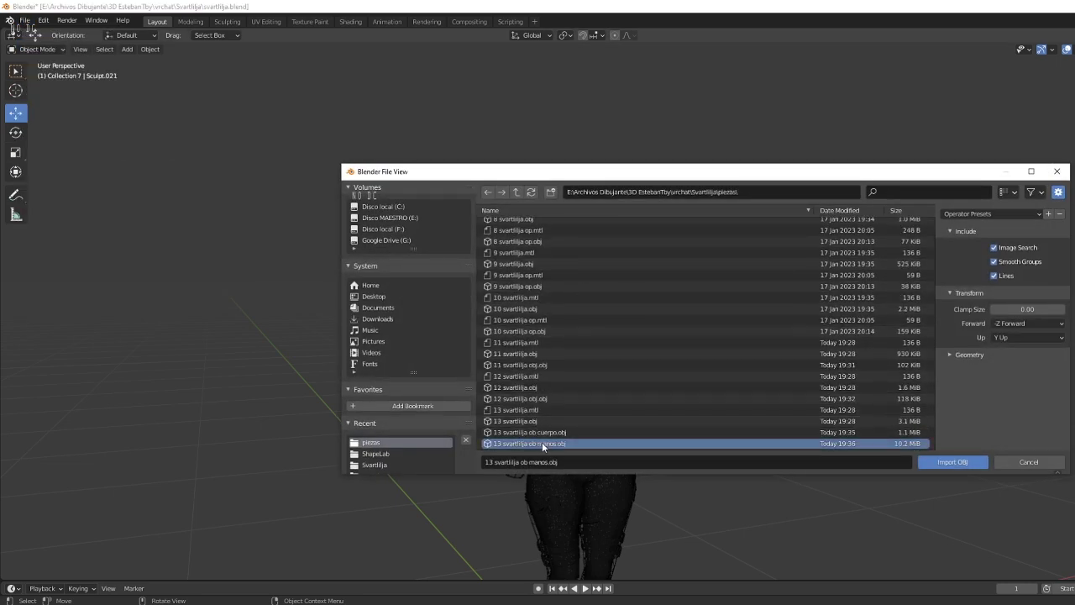
left_click(945, 462)
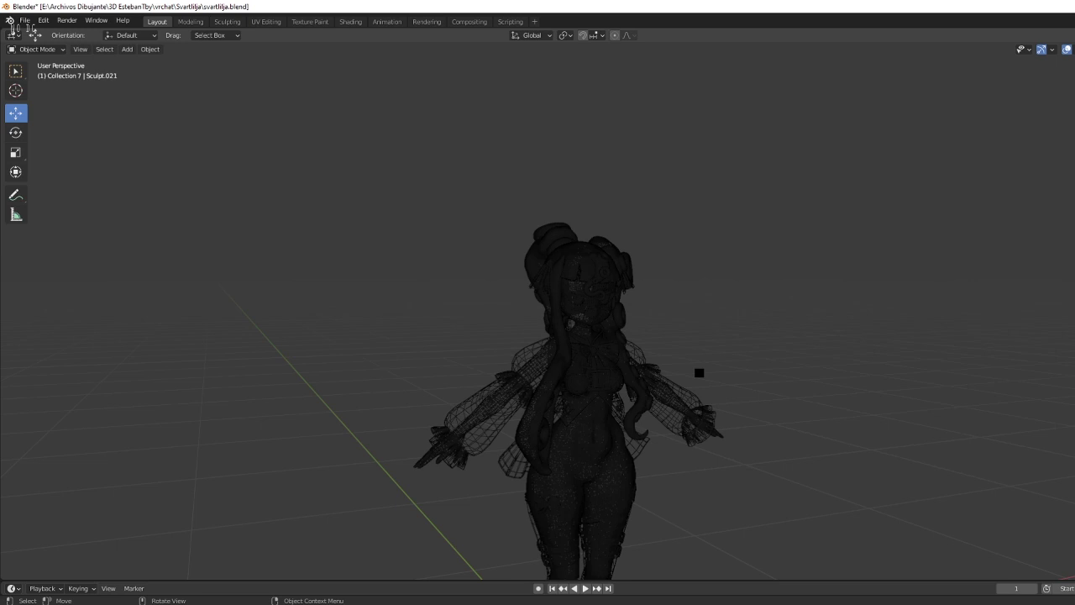
Hide the clothing and hair meshes, such as Sculpt.013 and Bodyset2.002.
scroll(651, 281, "down", 2)
scroll(621, 235, "up", 4)
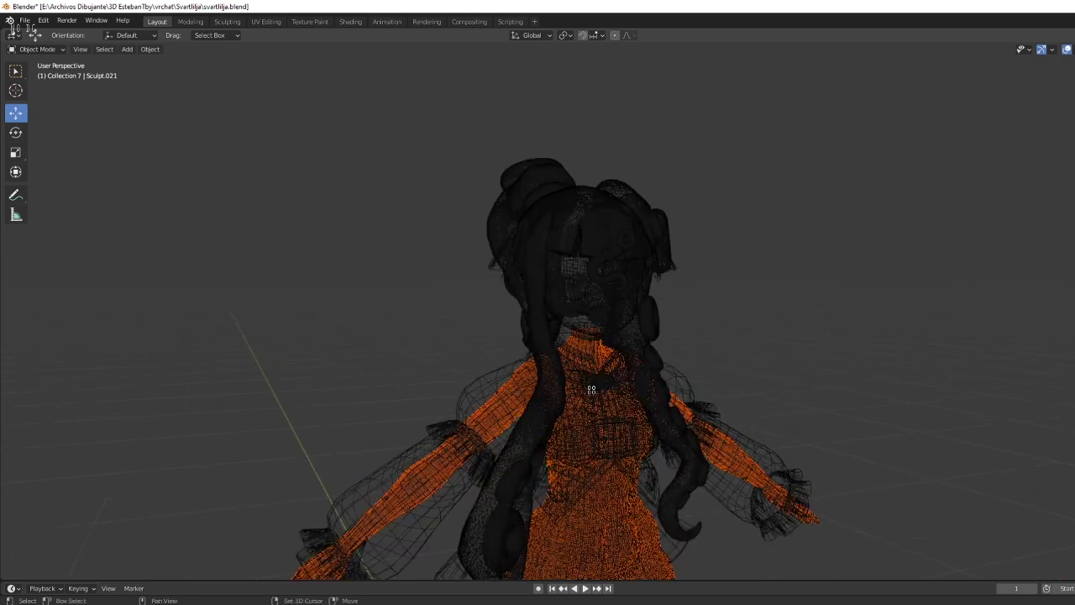
scroll(603, 191, "up", 3)
scroll(603, 192, "down", 2)
scroll(924, 210, "down", 3)
middle_click_drag(899, 199, 691, 283)
scroll(691, 283, "up", 3)
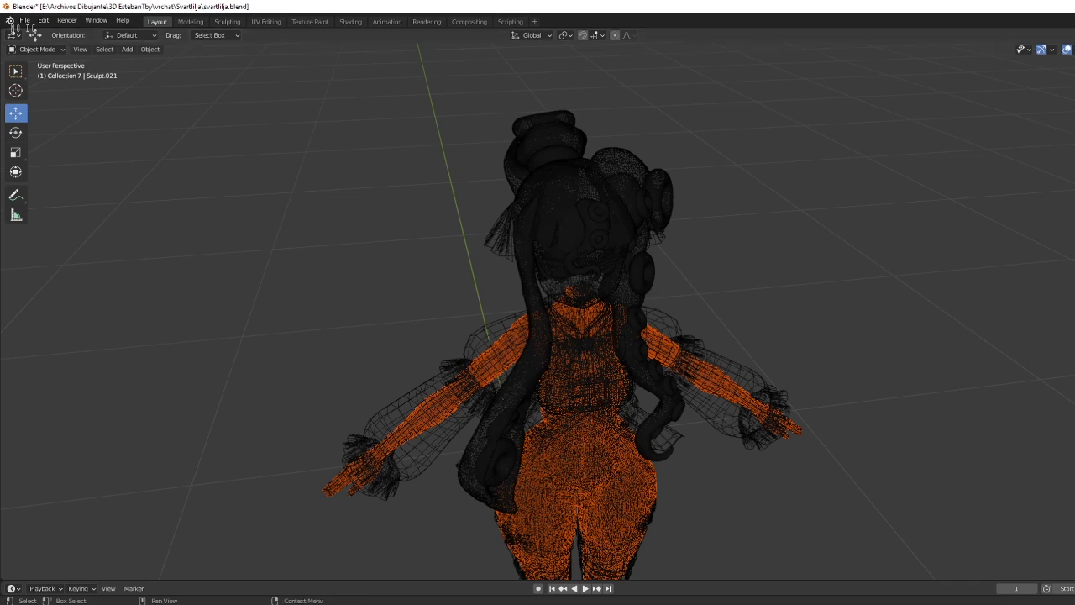
left_click(651, 336)
scroll(555, 199, "up", 4)
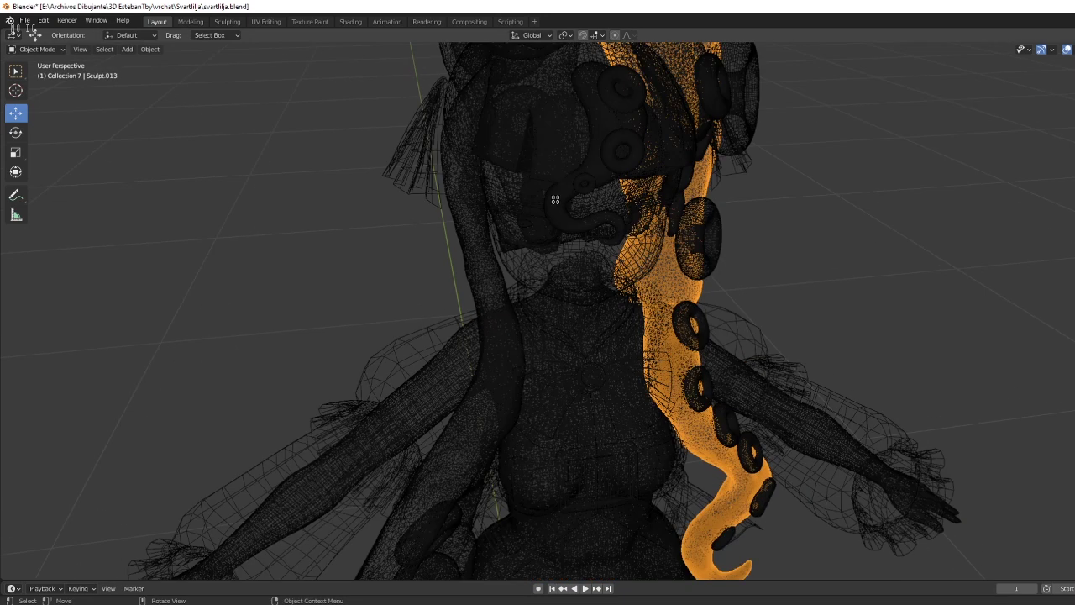
scroll(683, 240, "down", 4)
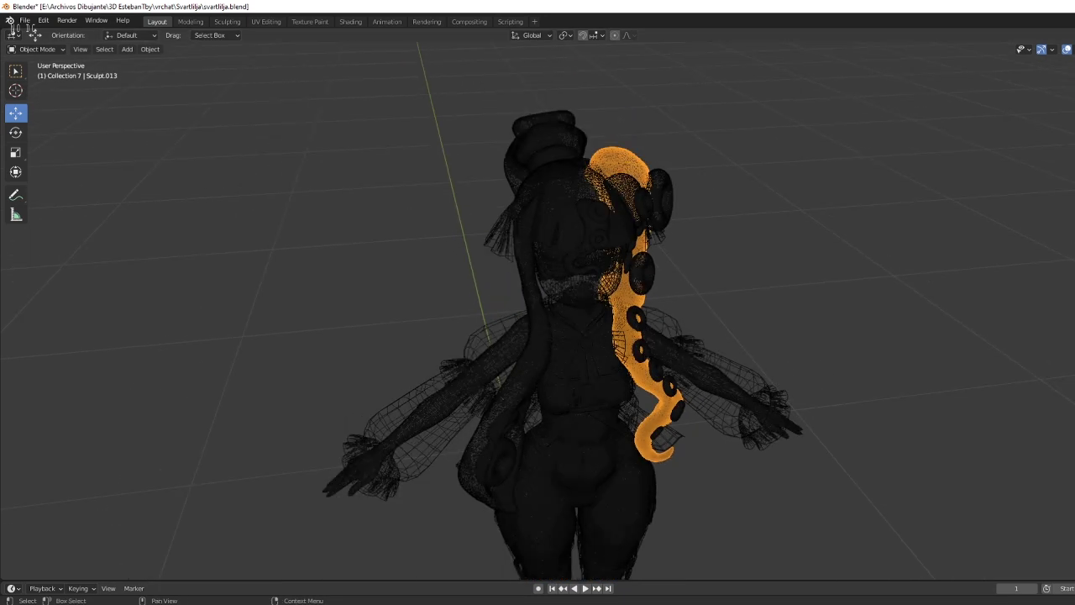
left_click(580, 393)
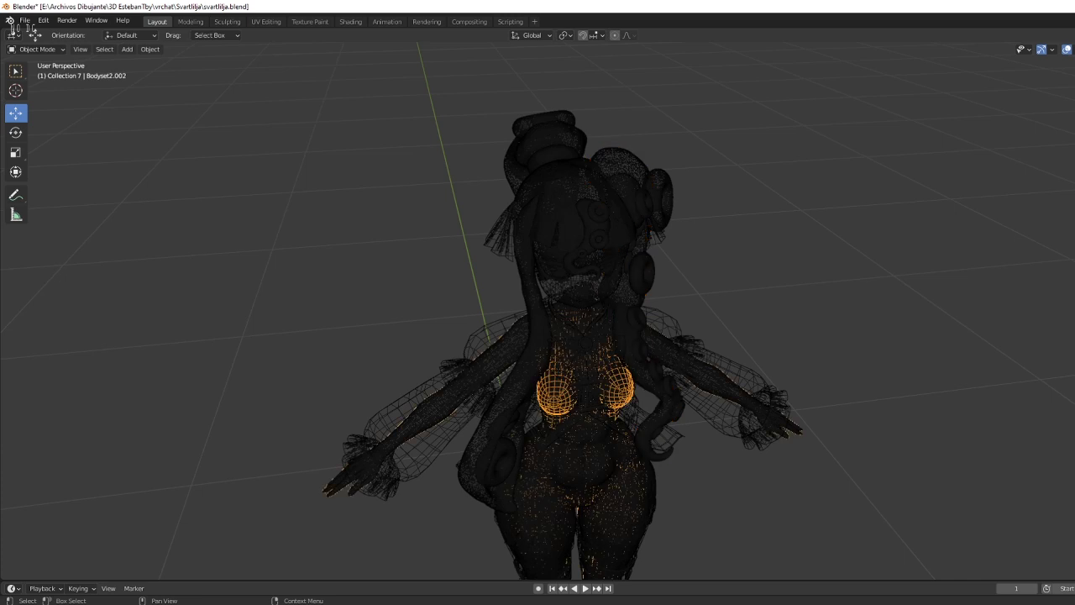
key("a")
key("h")
Select the remeshed body mesh '13 svartlilja ob cuerpo' and turn the figure to face the view.
middle_click_drag(806, 298, 690, 189)
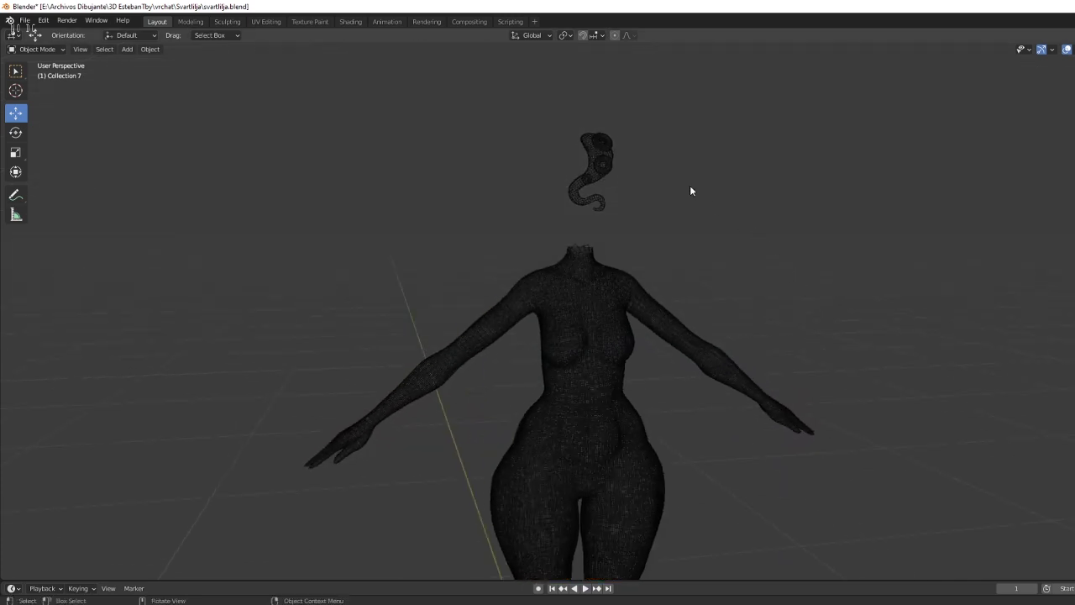
scroll(685, 201, "up", 2)
scroll(685, 180, "down", 3)
scroll(639, 252, "down", 1)
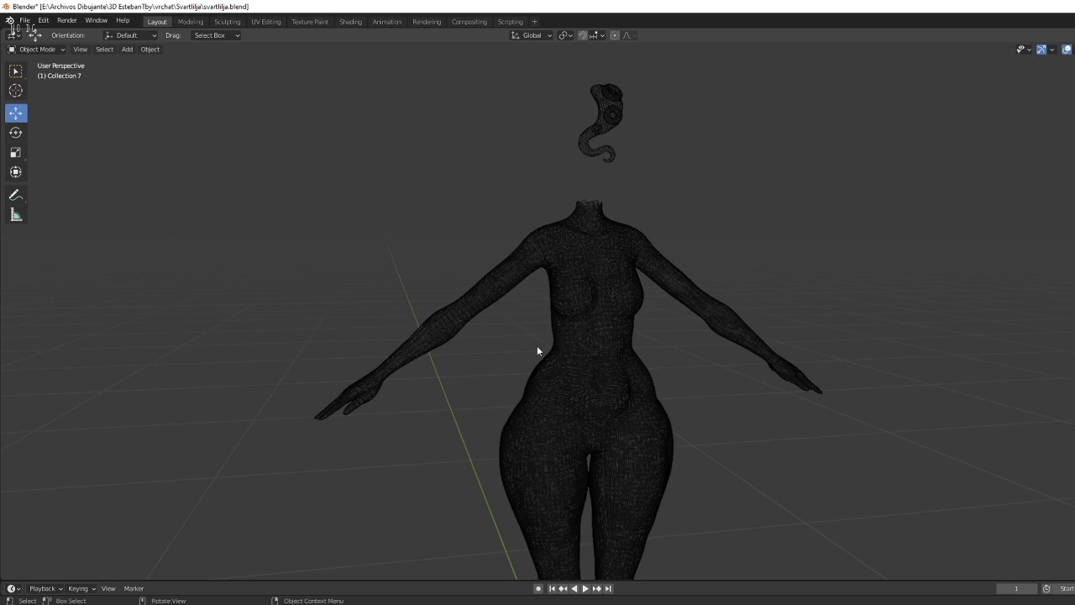
scroll(534, 223, "up", 3)
scroll(597, 187, "up", 4, "shift")
scroll(663, 180, "up", 2)
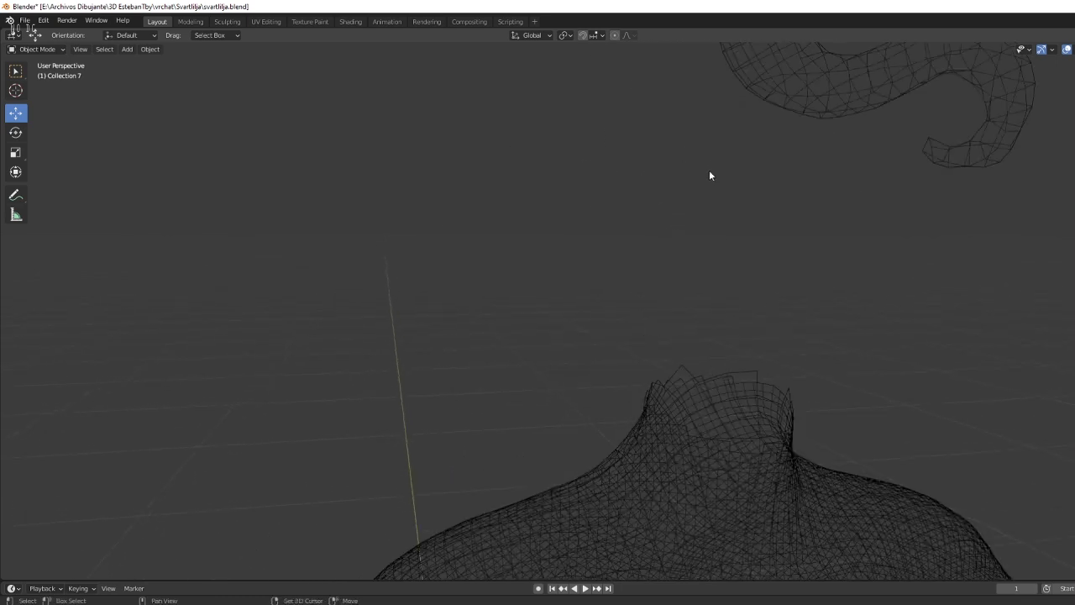
scroll(710, 173, "up", 2)
scroll(663, 212, "down", 4)
scroll(648, 262, "down", 2)
scroll(685, 203, "down", 2)
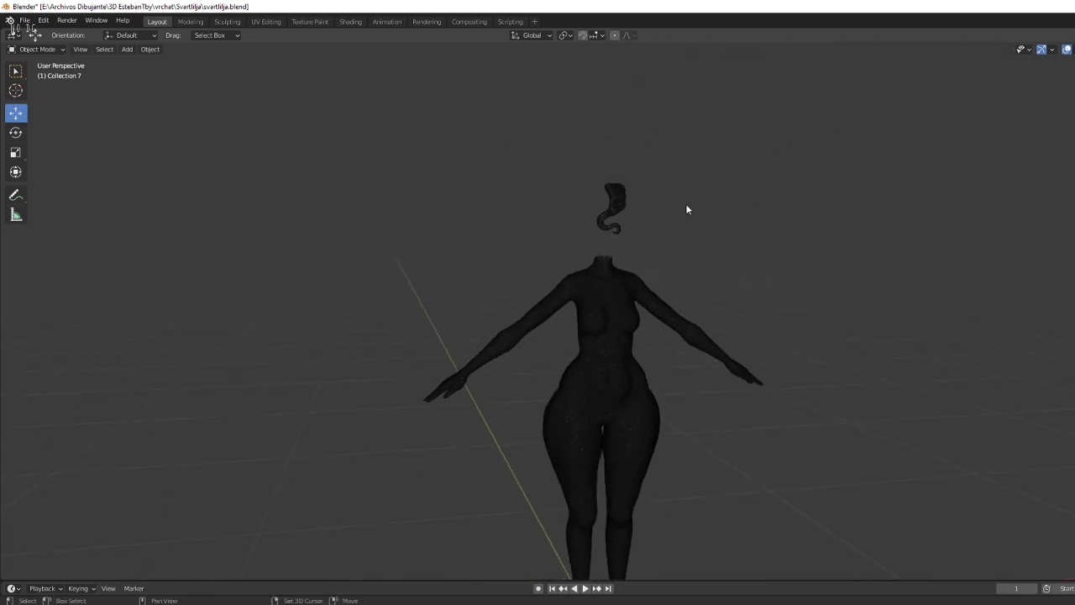
scroll(608, 304, "up", 3)
left_click(607, 299)
scroll(611, 287, "down", 4)
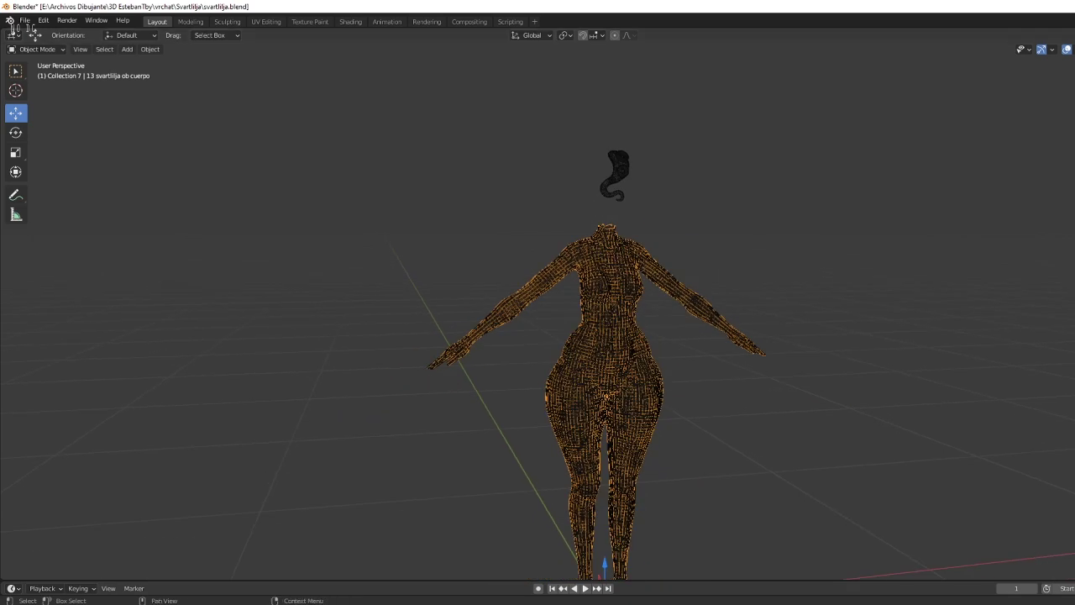
mouse_move(670, 299)
middle_mouse_down()
mouse_move(852, 306)
mouse_move(579, 309)
mouse_move(669, 308)
middle_mouse_up()
scroll(574, 308, "up", 3)
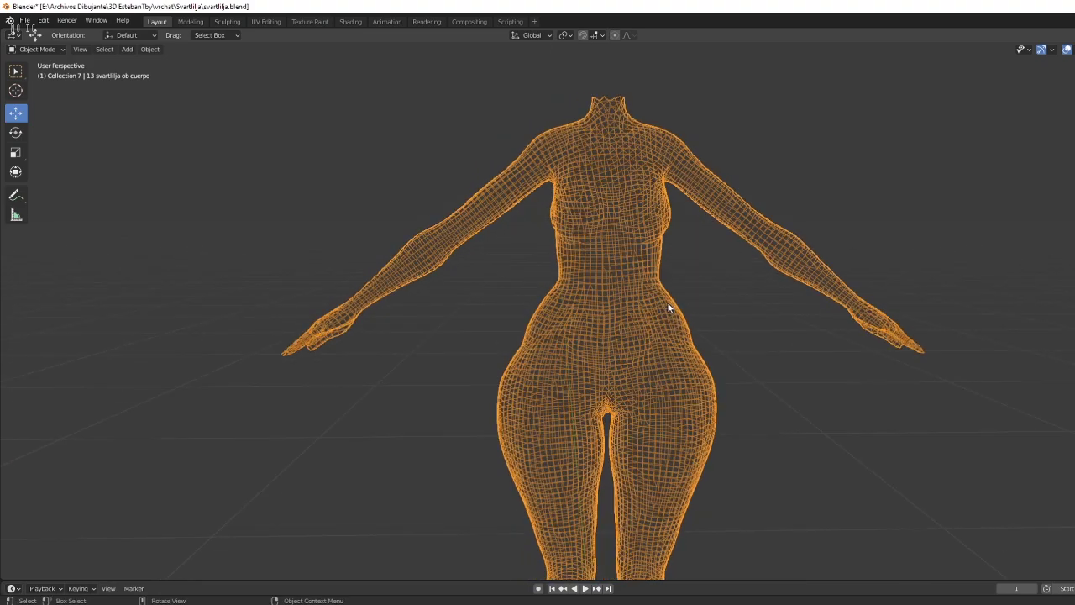
In Edit Mode, box-select and delete the right hand's geometry.
key("Tab")
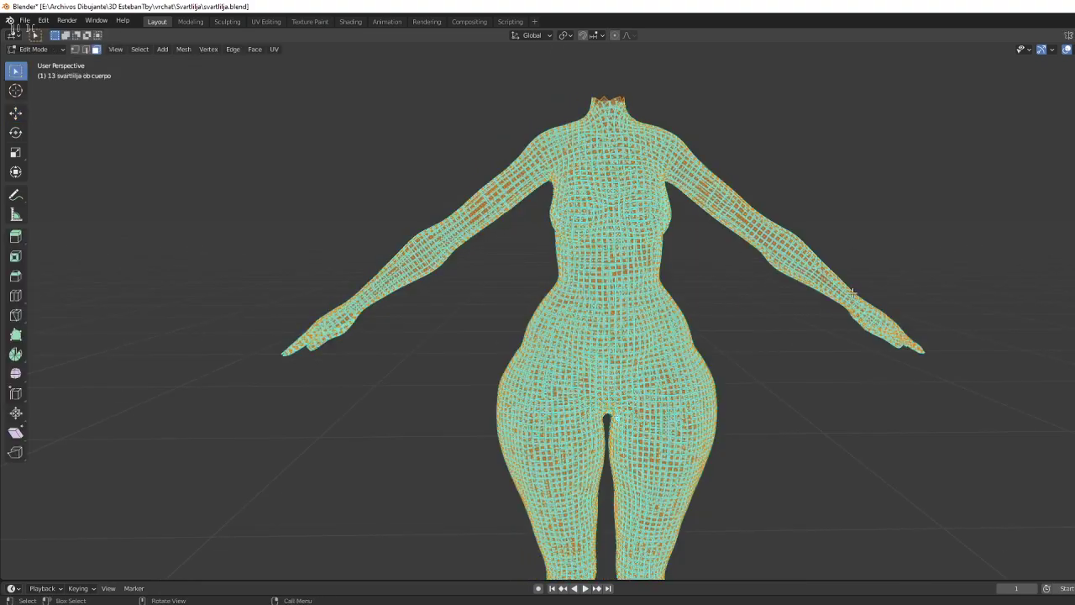
mouse_move(774, 293)
middle_mouse_down()
mouse_move(715, 281)
mouse_move(800, 313)
mouse_move(643, 375)
middle_mouse_up()
scroll(799, 314, "up", 3)
scroll(800, 313, "up", 2)
scroll(800, 313, "up", 2)
scroll(643, 375, "up", 3)
scroll(643, 374, "down", 3)
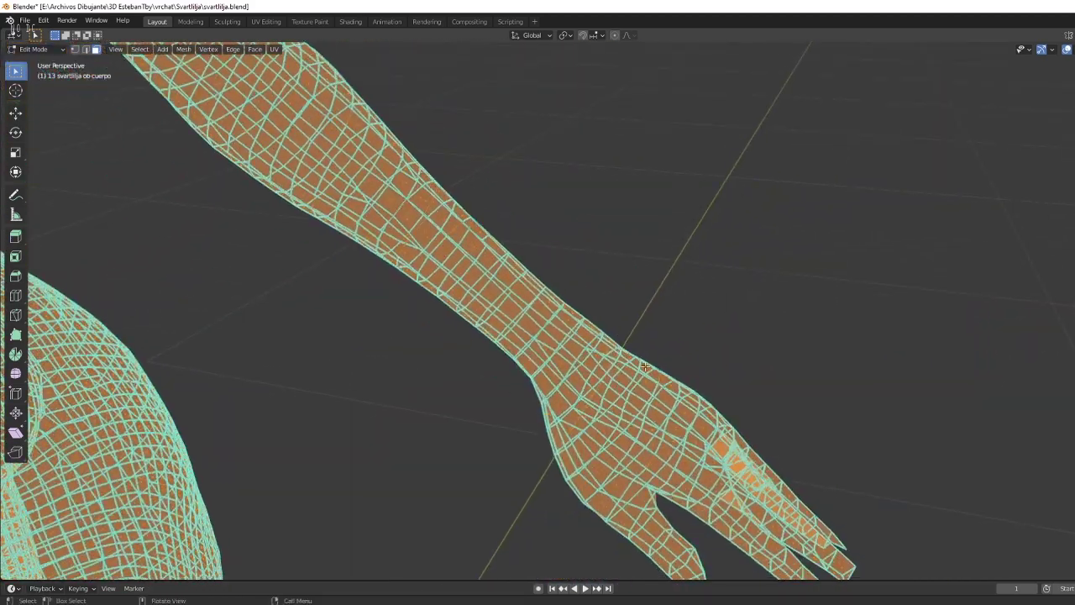
middle_click_drag(771, 440, 764, 327)
scroll(827, 409, "up", 3)
scroll(827, 409, "up", 1)
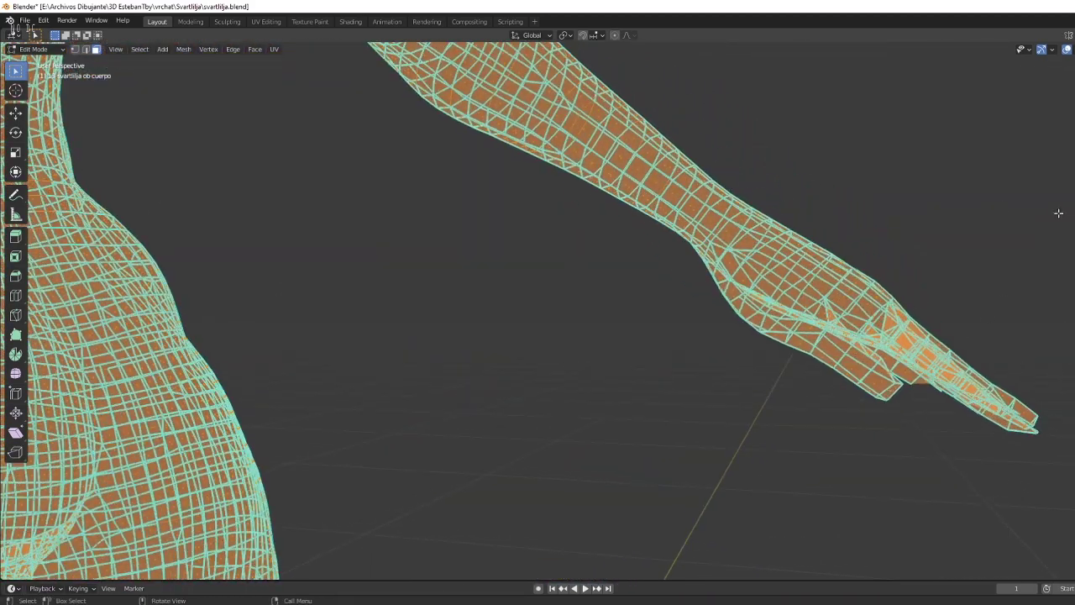
left_click_drag(1068, 173, 769, 454)
key("x")
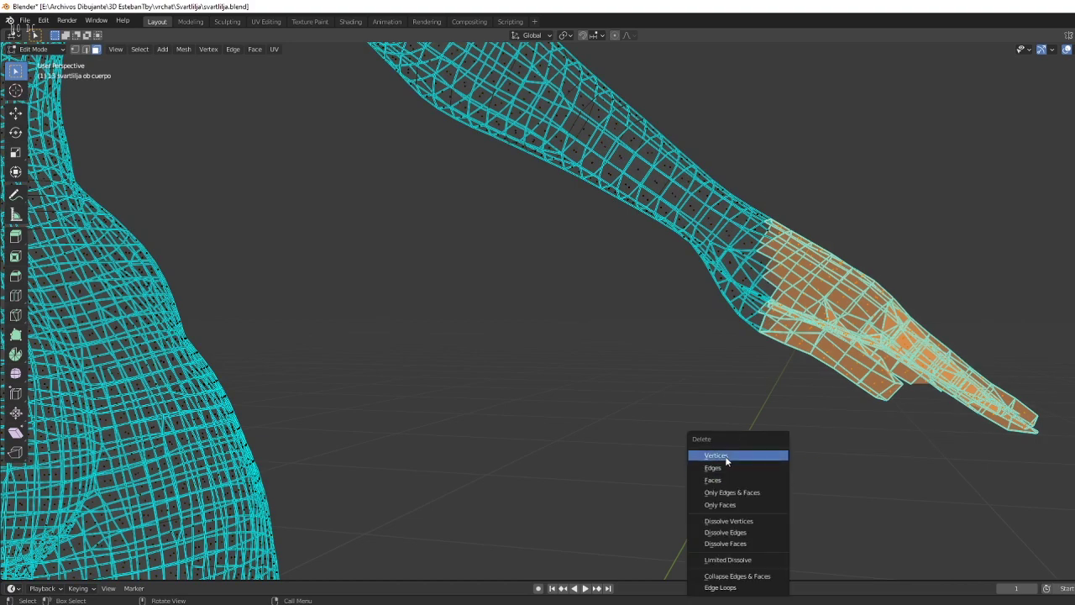
left_click(727, 459)
Delete the leftover stray faces at the right wrist.
middle_click_drag(812, 320, 815, 325)
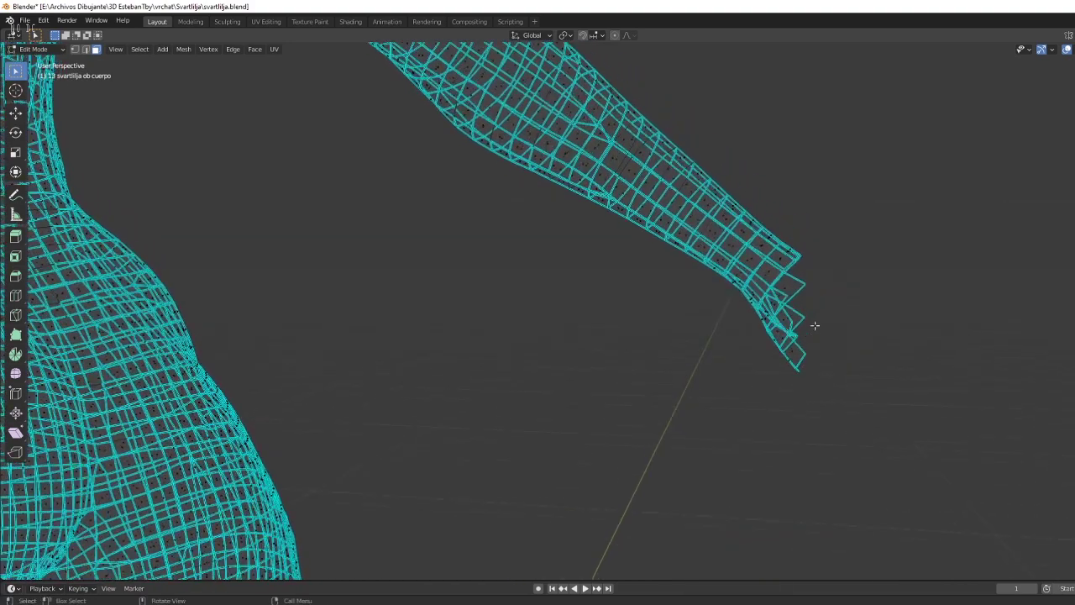
left_click_drag(779, 372, 777, 367)
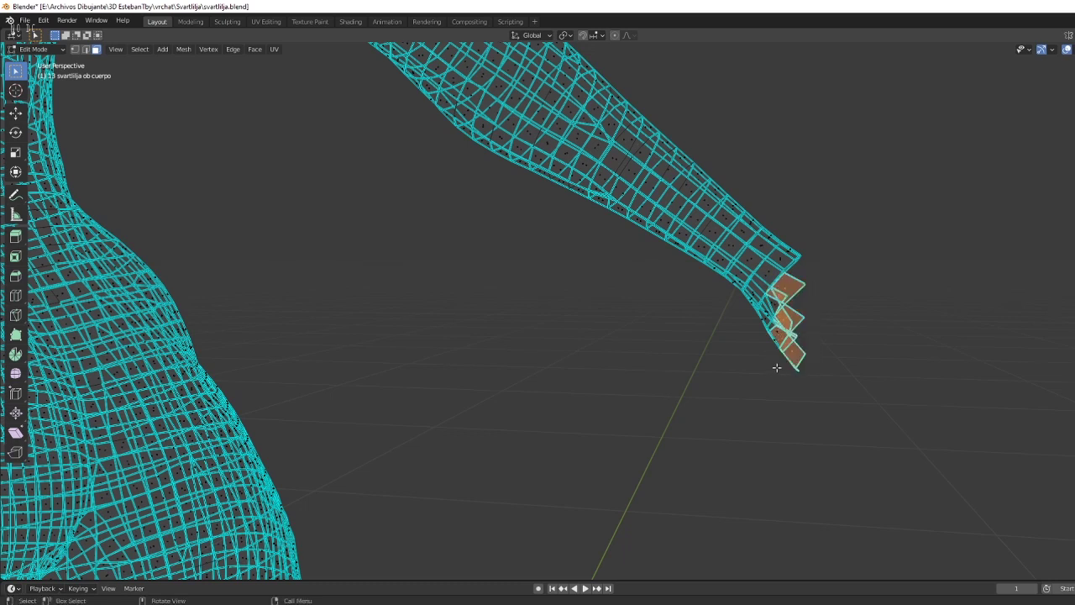
key("x")
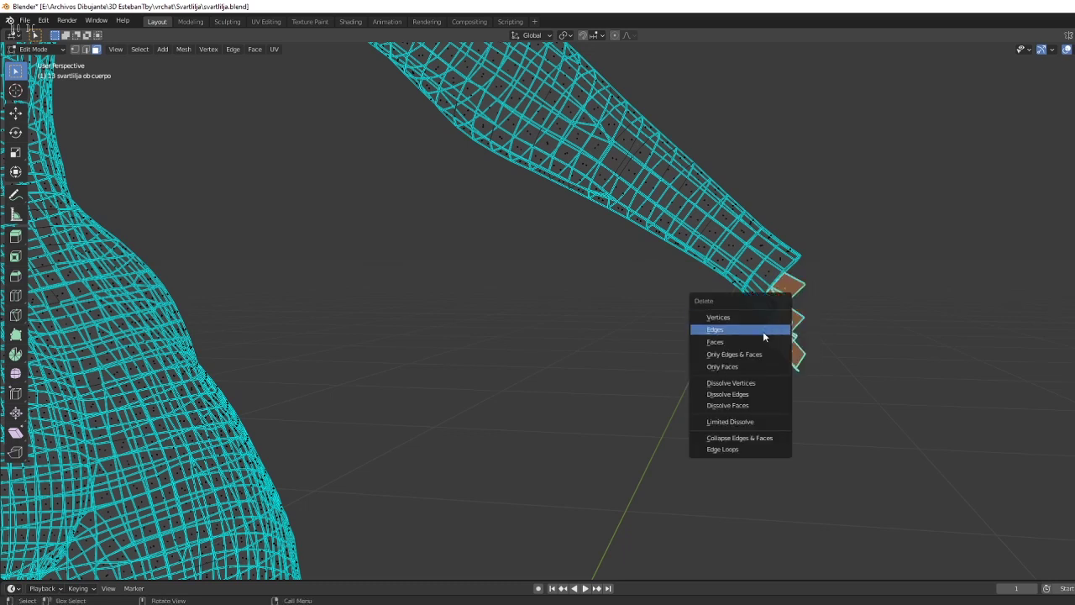
left_click(753, 345)
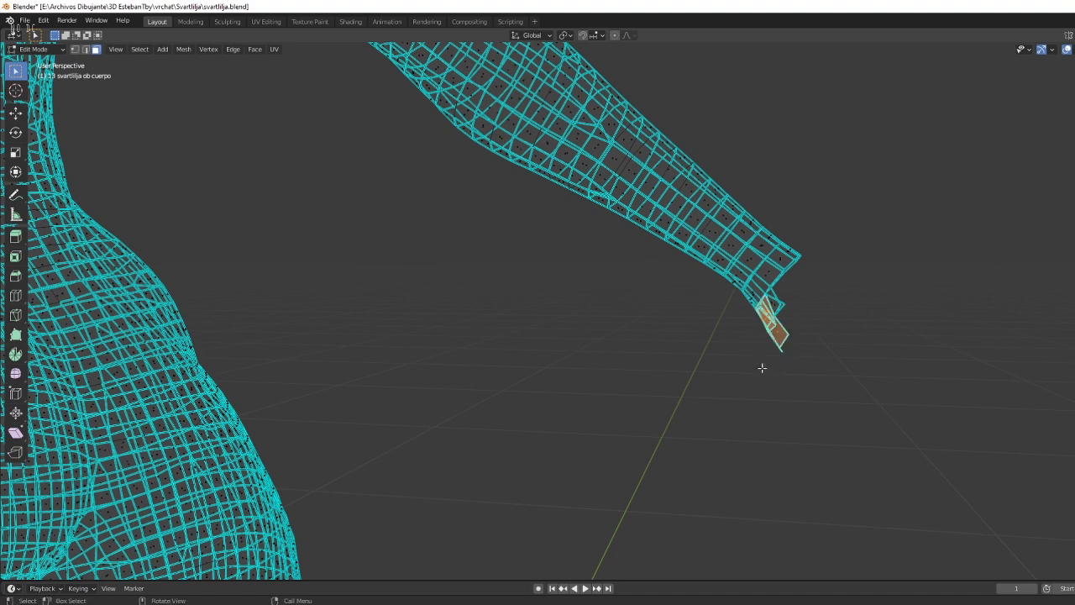
key("x")
left_click(724, 382)
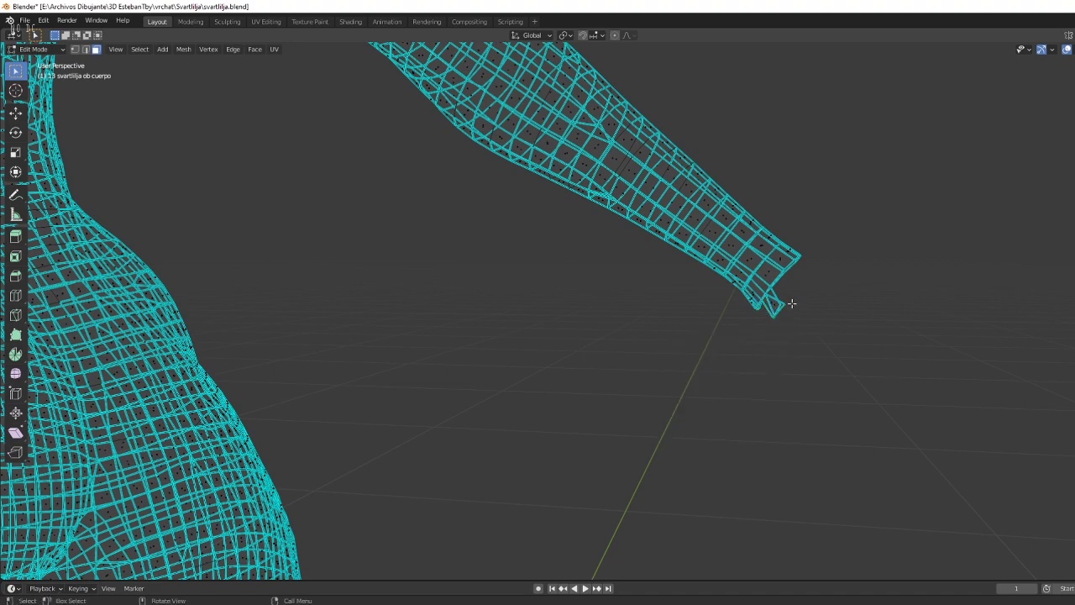
left_click_drag(771, 340, 770, 342)
key("x")
left_click(763, 343)
scroll(722, 327, "down", 5)
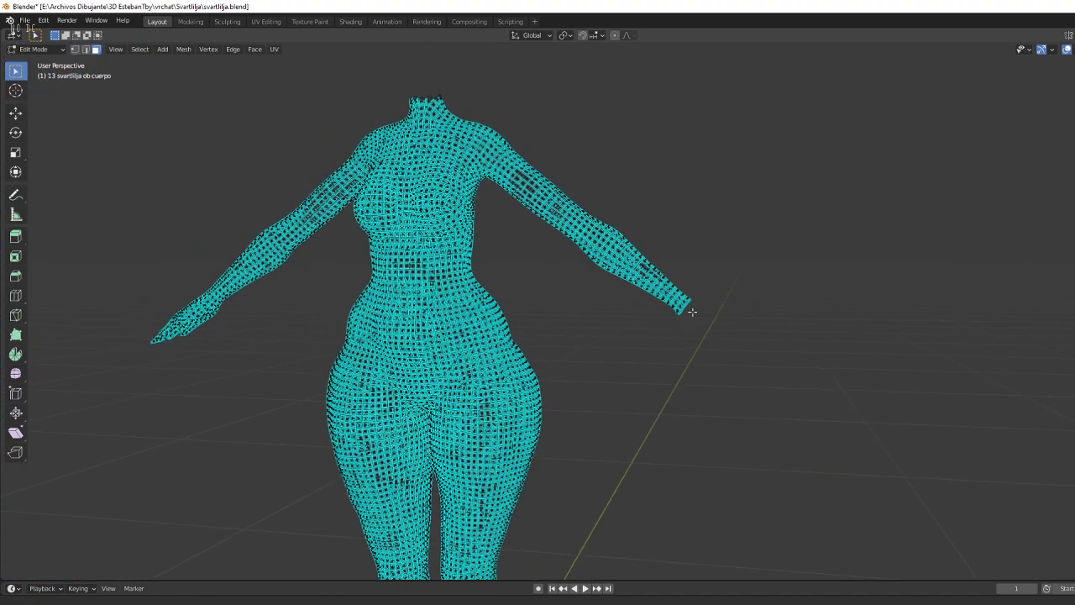
Delete the other hand's faces, including its remaining tip faces.
mouse_move(691, 311)
middle_mouse_down()
mouse_move(527, 312)
mouse_move(656, 297)
middle_mouse_up()
scroll(527, 313, "up", 5)
left_click_drag(664, 293, 529, 445)
key("x")
left_click(517, 440)
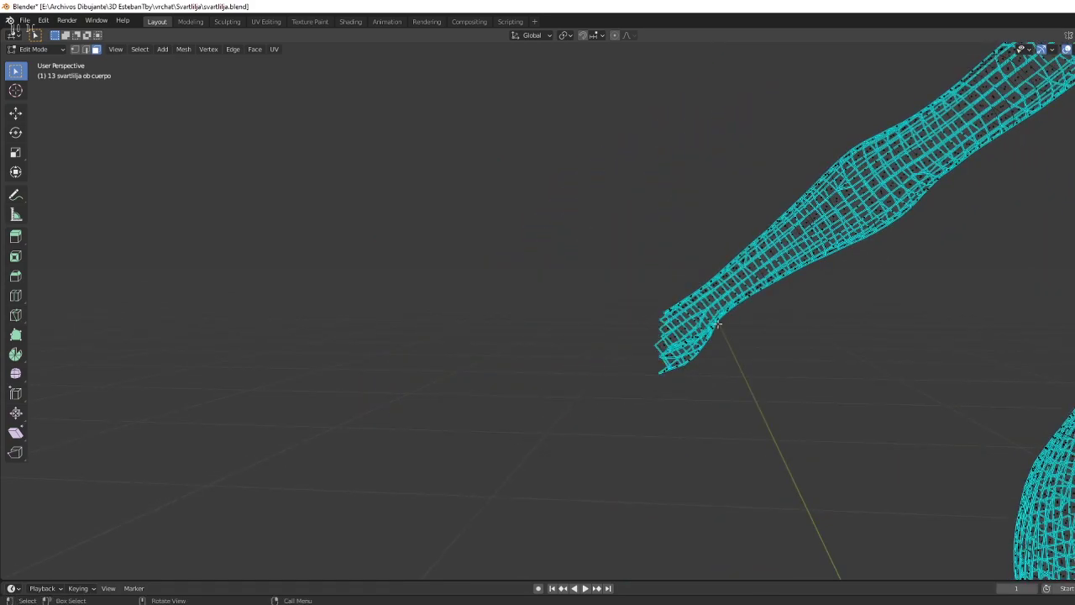
left_click_drag(717, 323, 636, 396)
key("x")
left_click(616, 397)
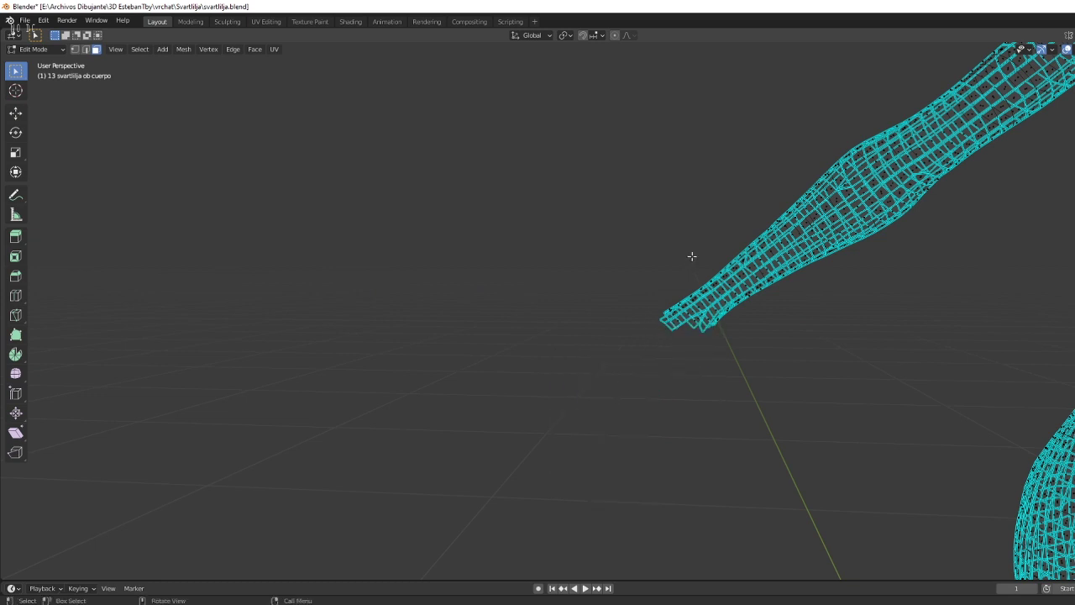
Clean the leftover faces at the second wrist, then select its last triangle and quad.
scroll(692, 255, "up", 2)
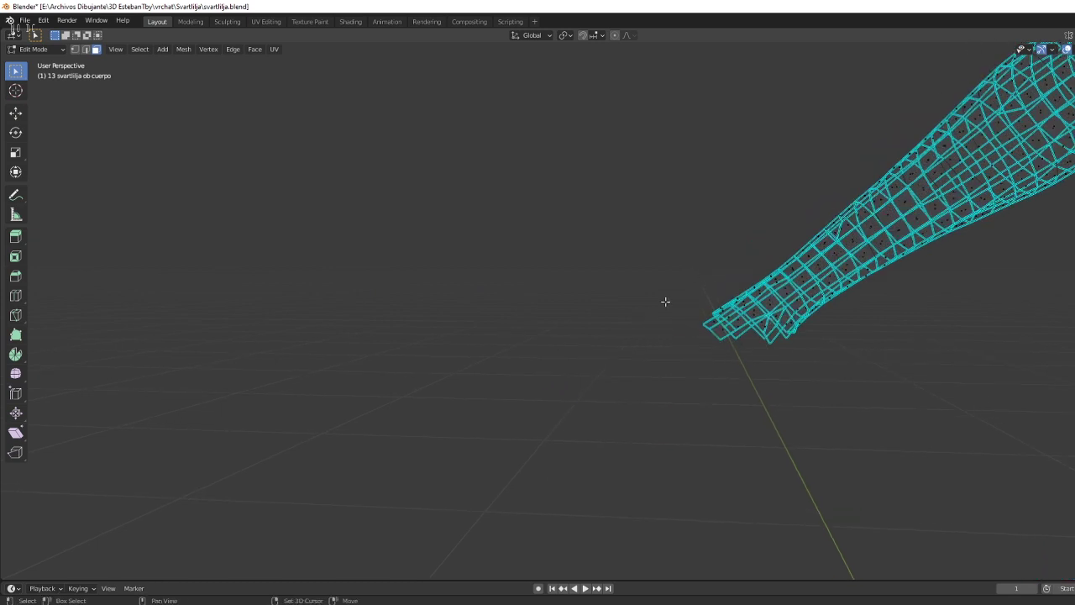
middle_click_drag(665, 301, 629, 318)
left_click_drag(688, 309, 629, 362)
key("x")
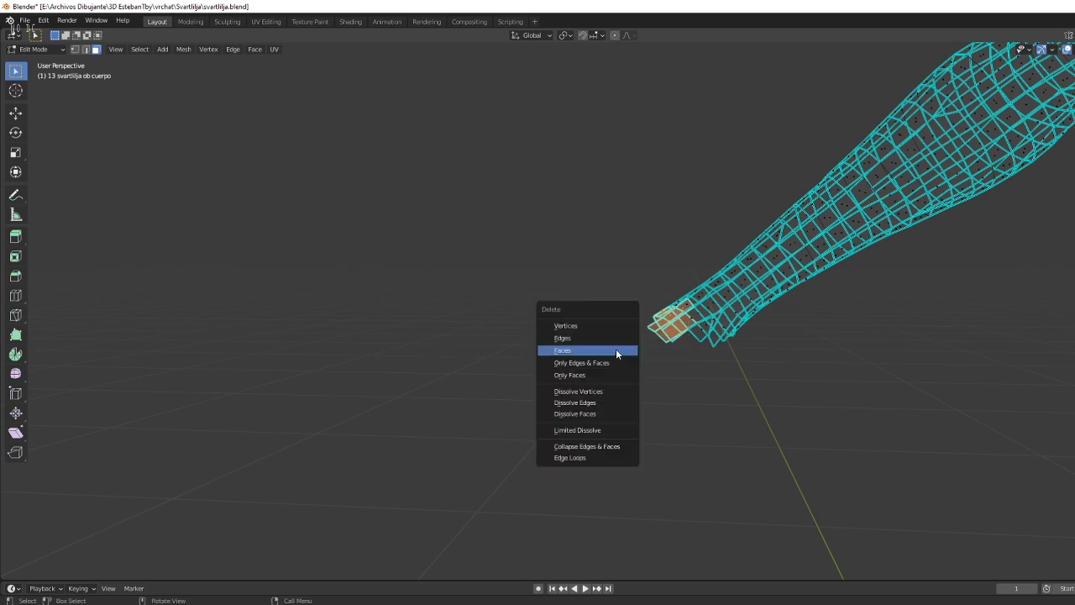
left_click(616, 349)
key("x")
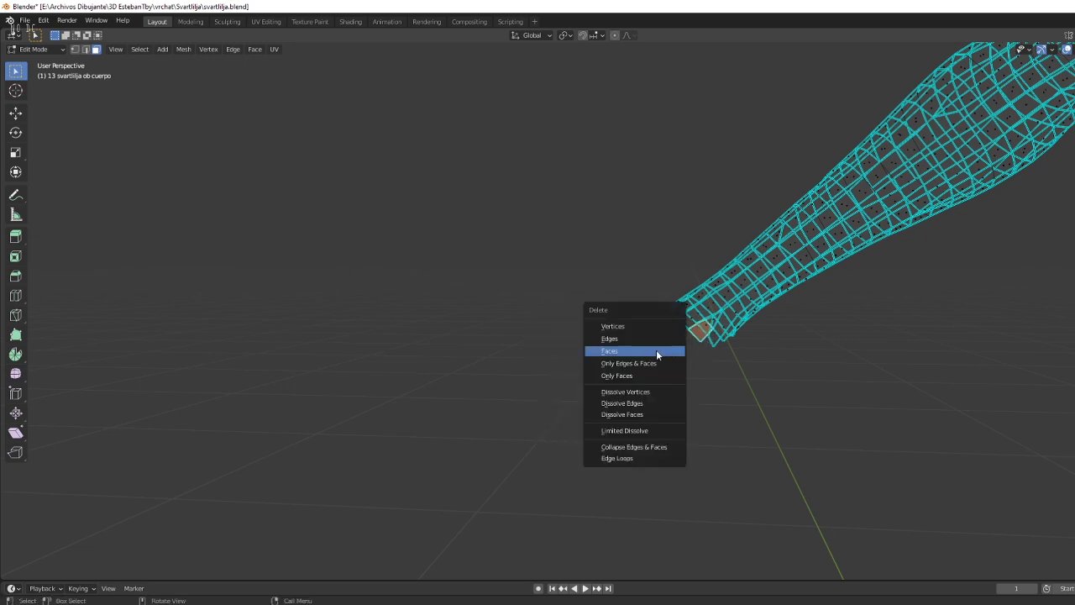
left_click(656, 349)
left_click_drag(696, 313, 673, 332)
key("x")
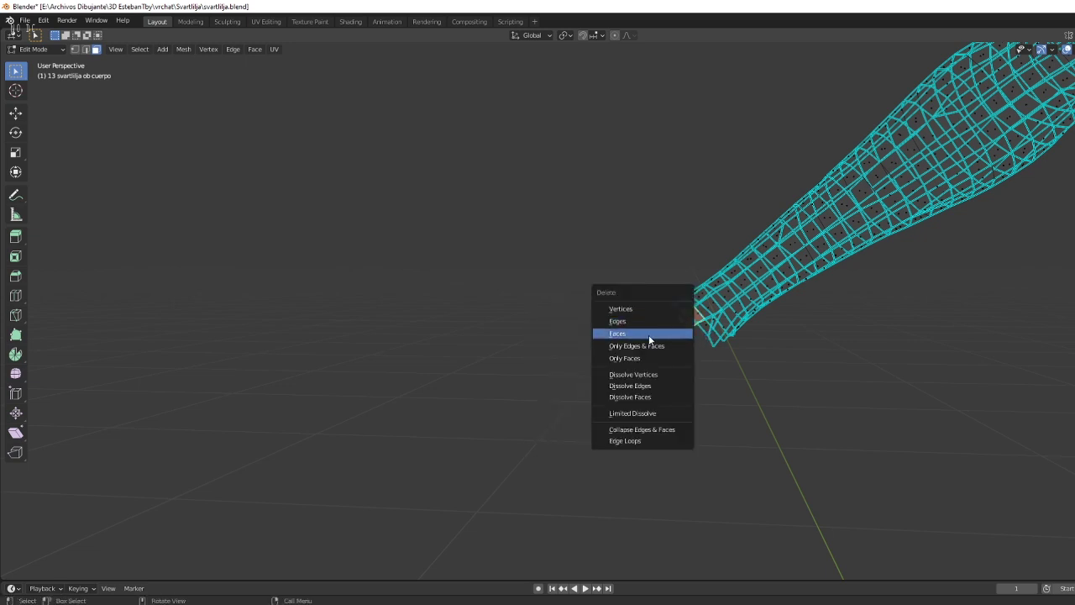
left_click(649, 335)
key("x")
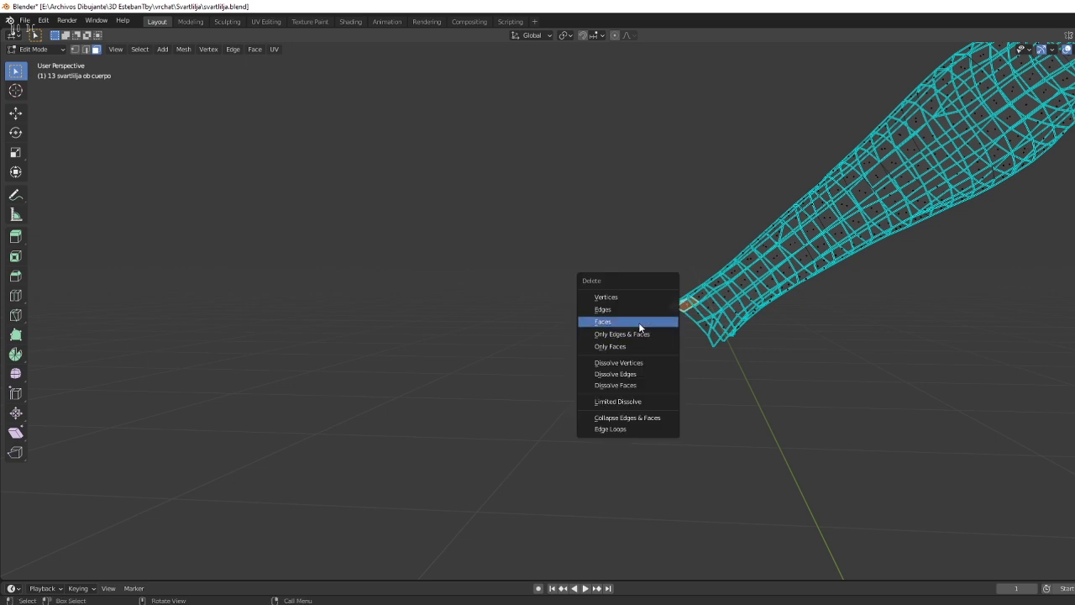
left_click(640, 327)
scroll(695, 311, "up", 3)
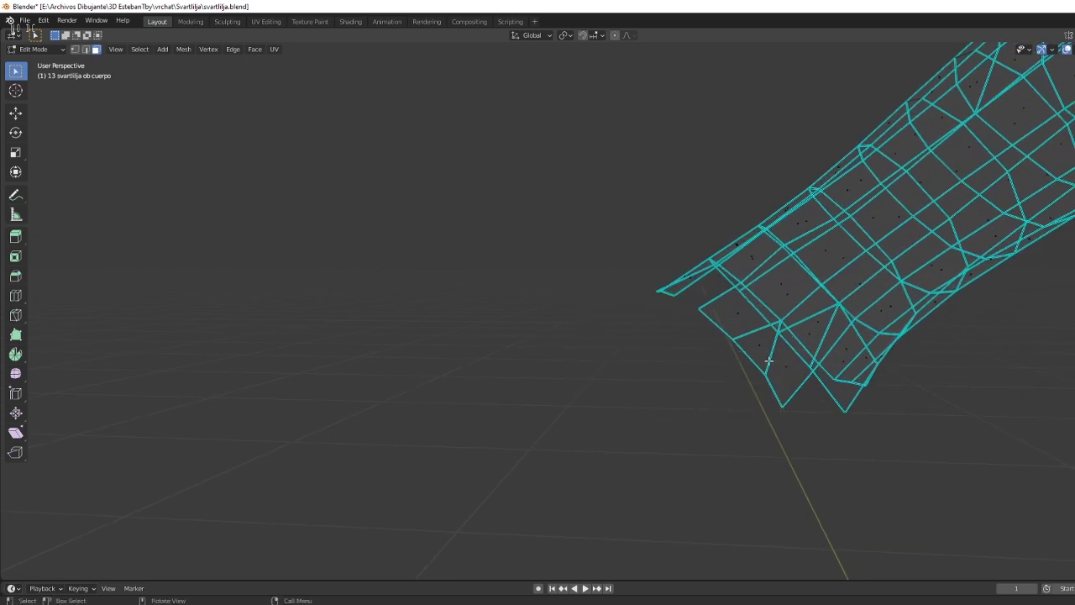
left_click_drag(721, 411, 727, 411)
key("x")
left_click(700, 408)
left_click(763, 340, "shift")
left_click(733, 309, "shift")
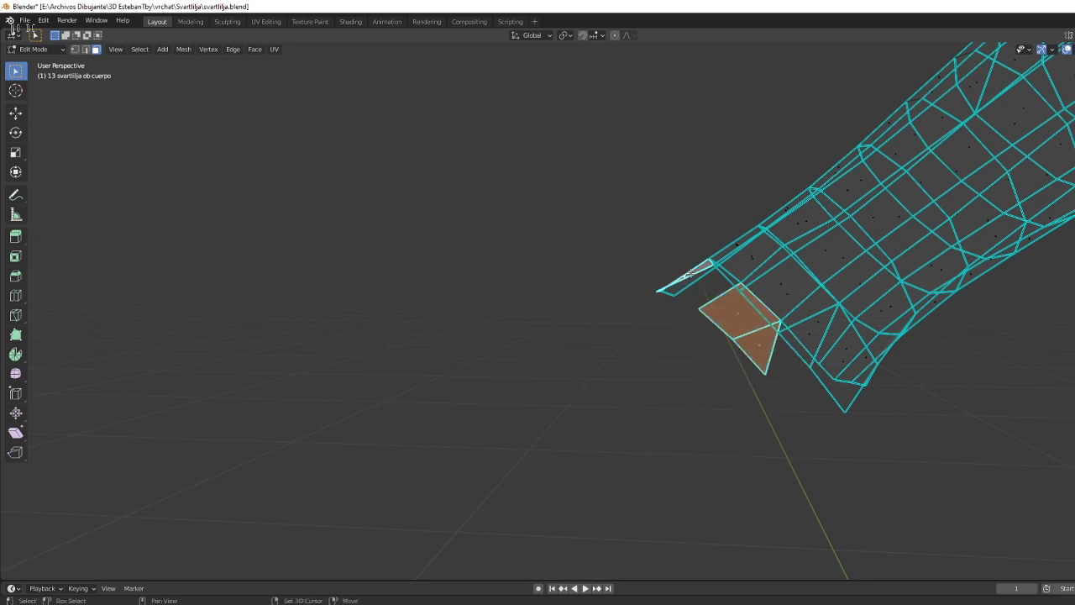
Delete the two remaining selected faces at the wrist.
key("x")
left_click(656, 281)
scroll(732, 283, "down", 3)
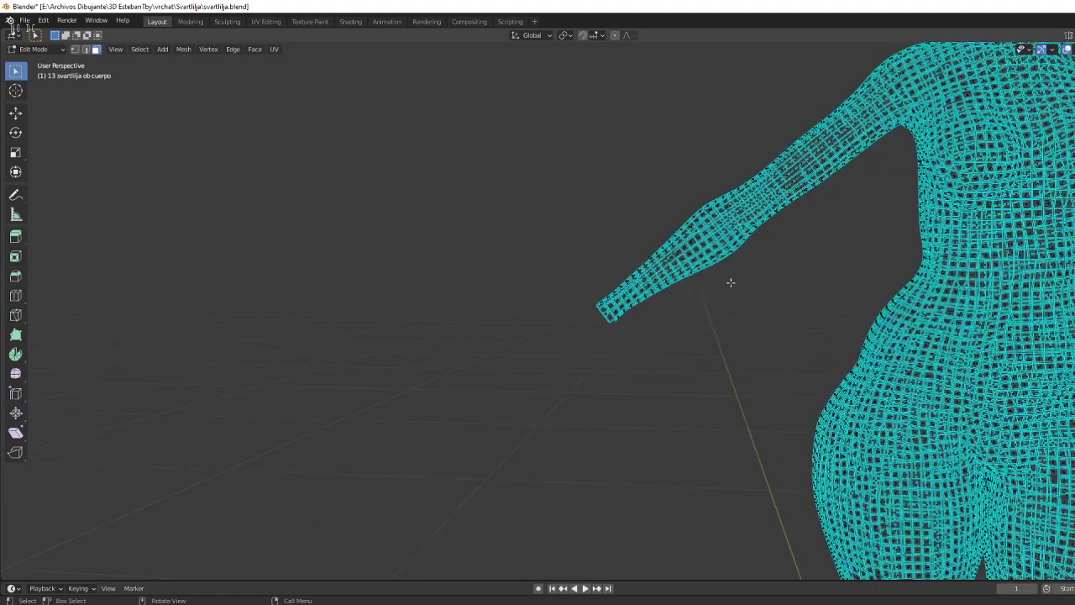
scroll(731, 283, "down", 3)
scroll(731, 283, "up", 4)
scroll(807, 252, "down", 3)
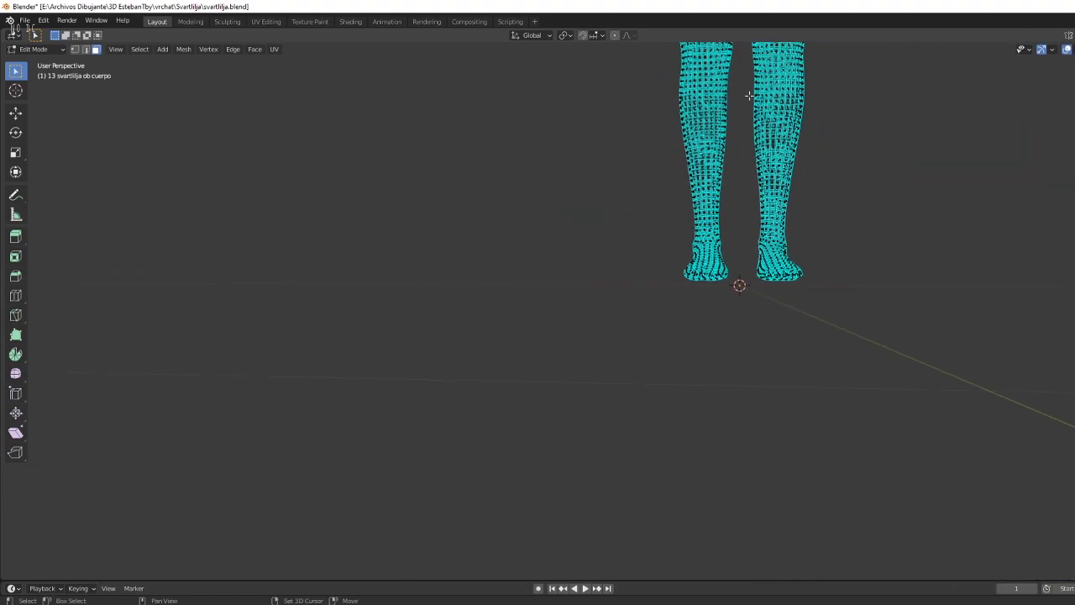
scroll(809, 180, "up", 4)
Box-select both feet and delete them, leaving the legs ending at the ankles.
middle_click_drag(809, 180, 588, 277, "shift")
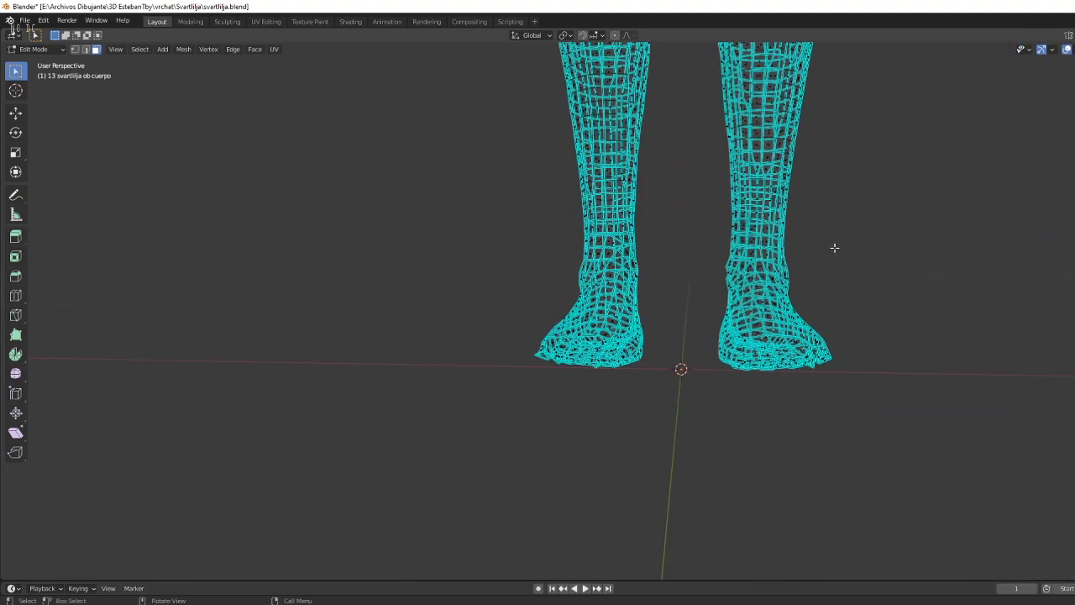
left_click_drag(841, 244, 529, 370)
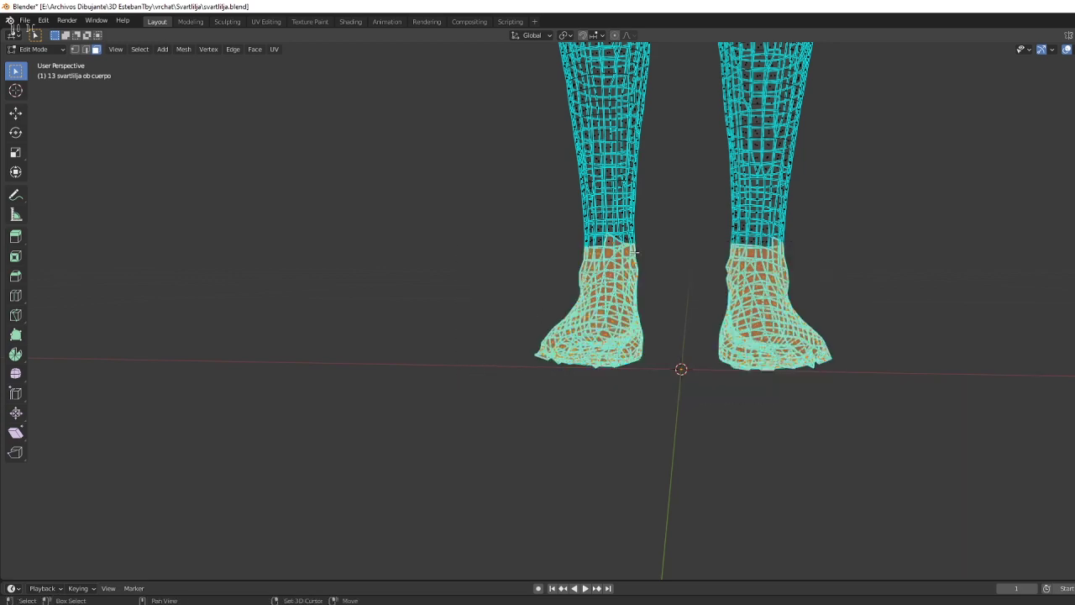
middle_click_drag(636, 251, 640, 294, "shift")
left_click(797, 296)
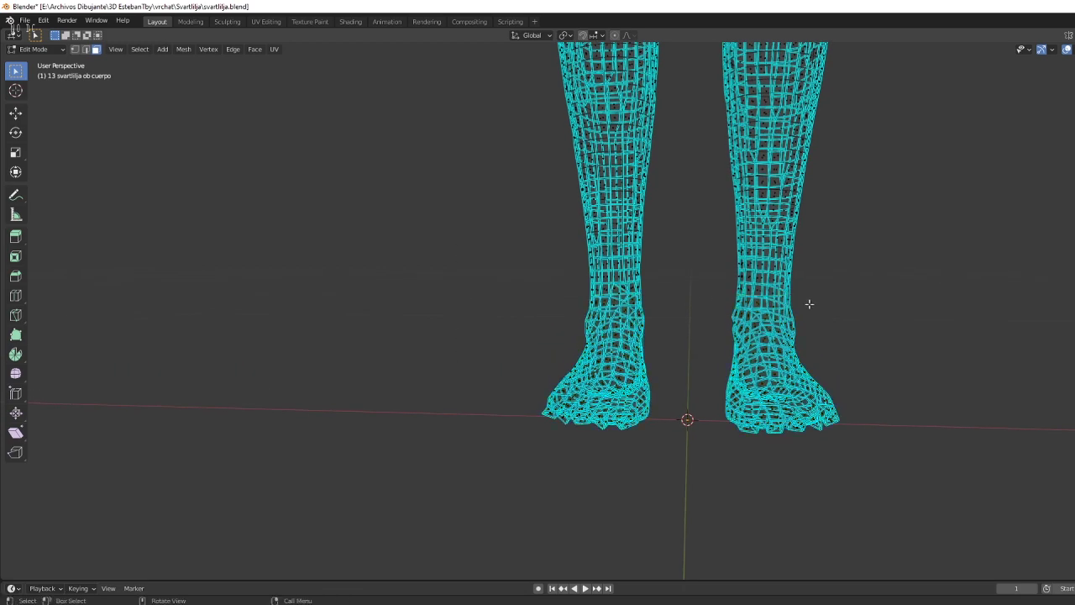
left_click_drag(718, 341, 640, 481)
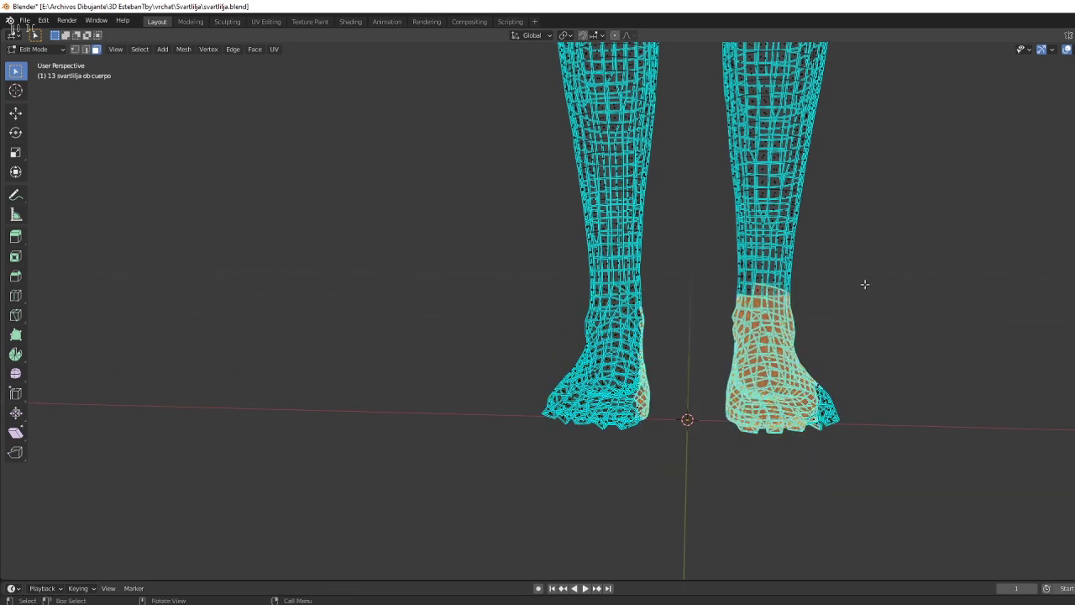
left_click_drag(864, 284, 511, 468)
key("x")
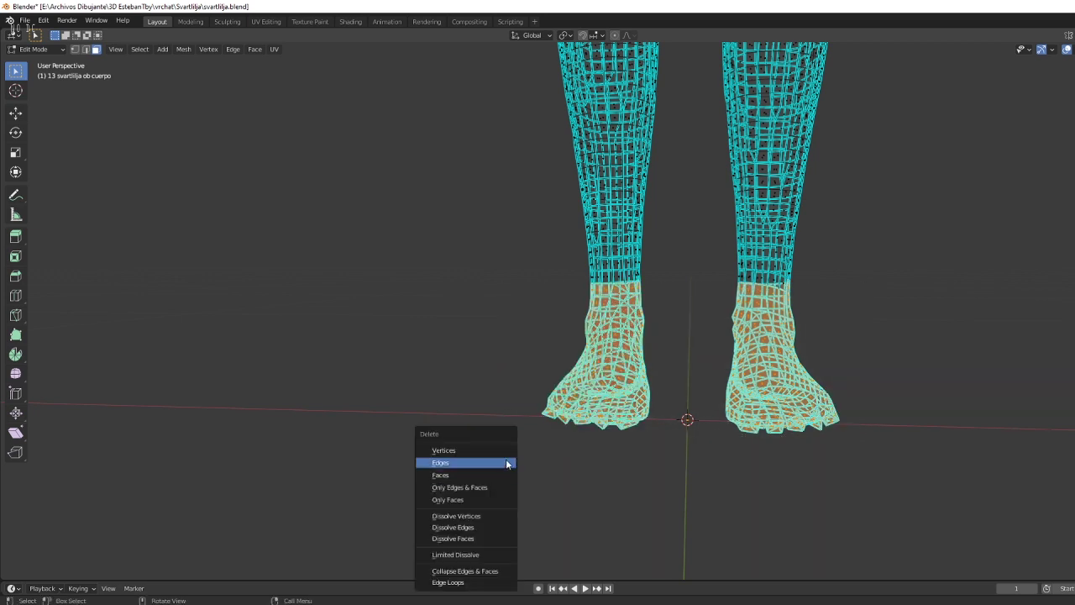
left_click(497, 466)
key("ctrl+z")
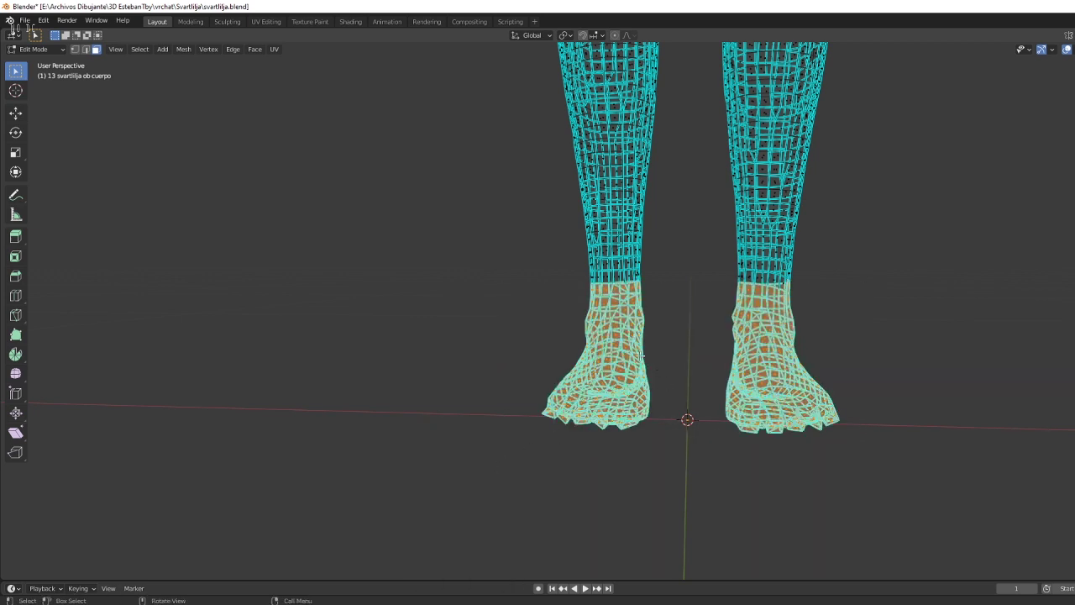
key("x")
left_click(619, 370)
Zoom out to view the whole footless, handless body.
scroll(772, 277, "down", 2)
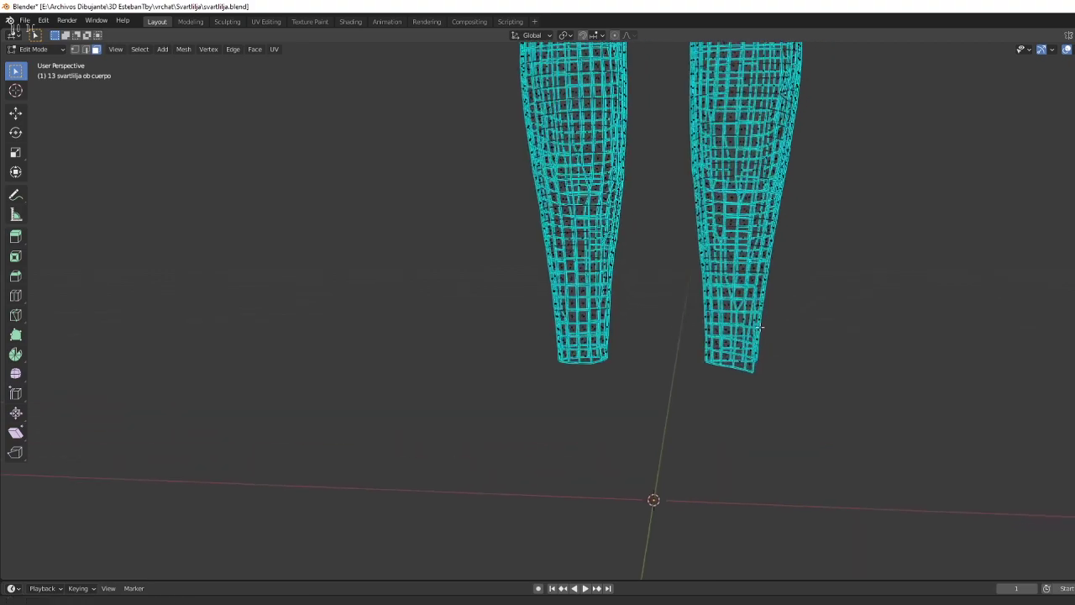
scroll(760, 278, "down", 3)
scroll(772, 328, "down", 3)
scroll(794, 381, "up", 2)
scroll(639, 471, "up", 3)
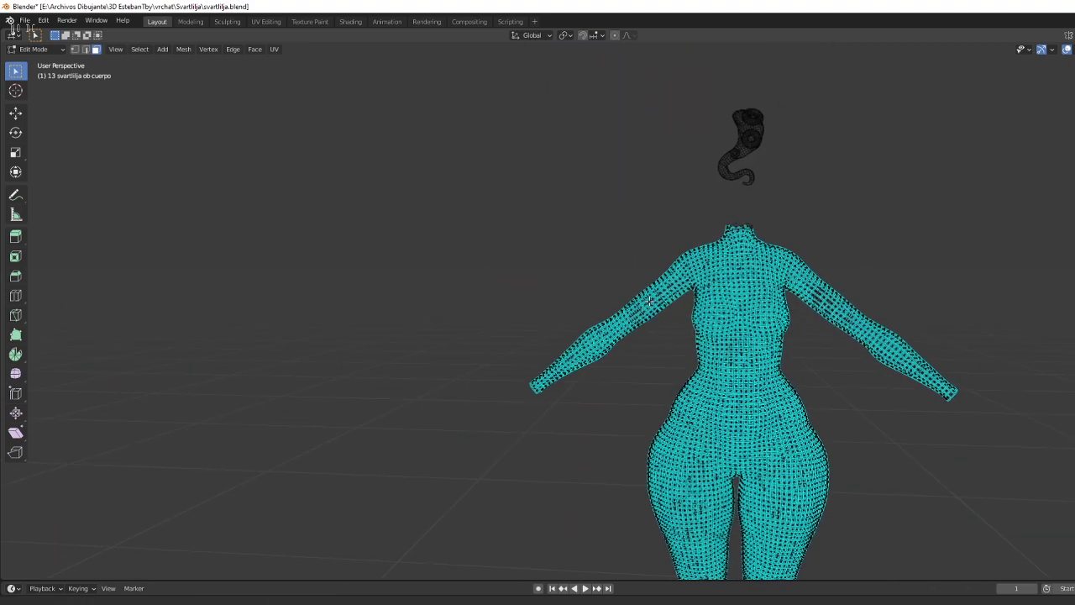
scroll(924, 312, "down", 1)
middle_click_drag(924, 312, 981, 156, "shift")
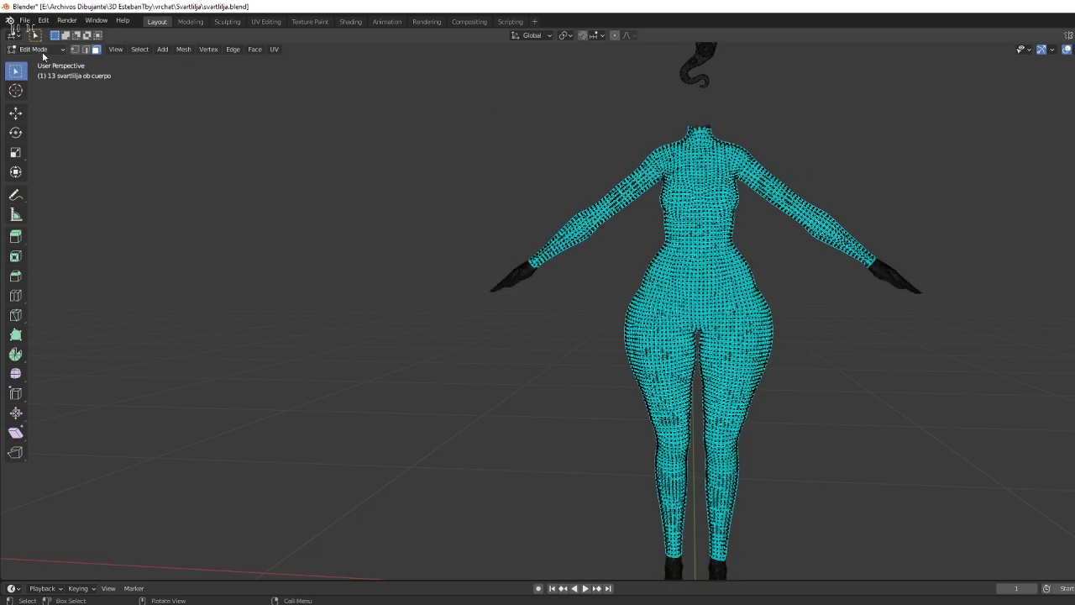
left_click(42, 50)
Select all, re-enter Edit Mode and delete the body faces except hands and feet.
left_click(38, 53)
key("a")
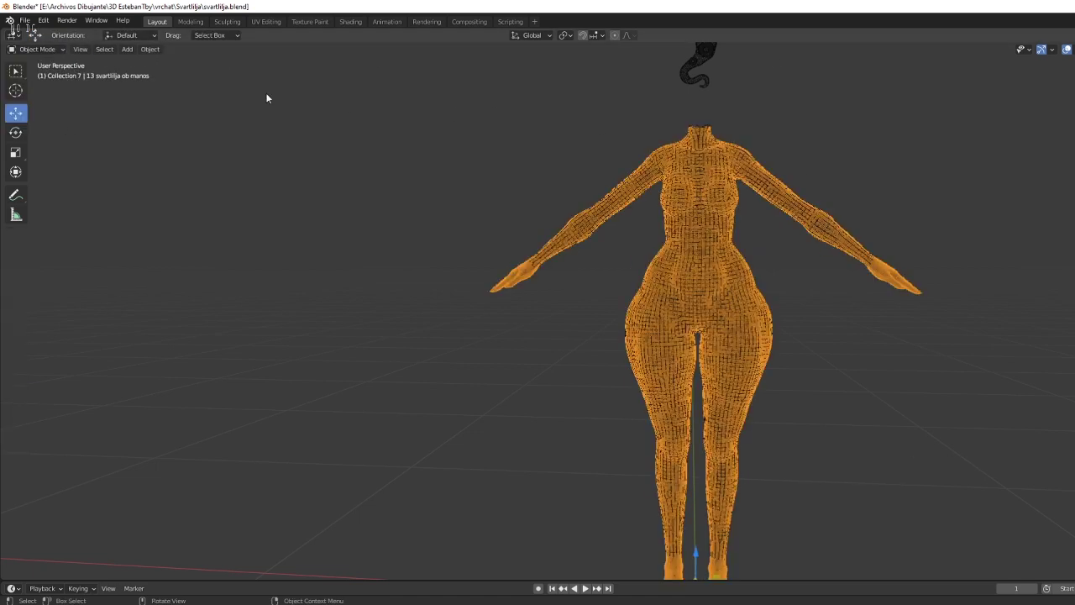
left_click(38, 50)
left_click(36, 74)
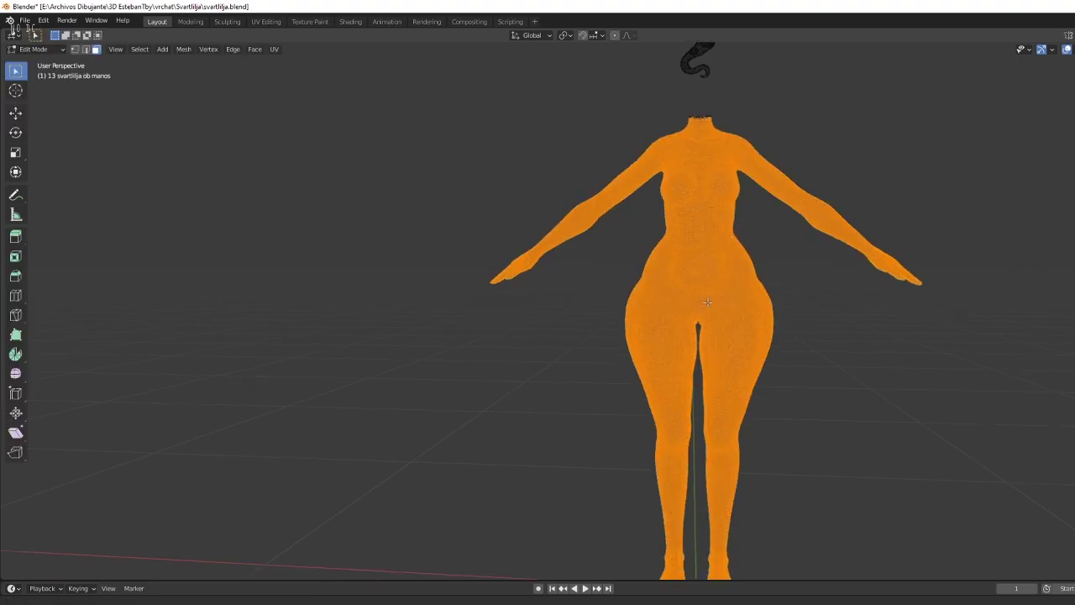
scroll(729, 390, "up", 3)
scroll(795, 377, "up", 5)
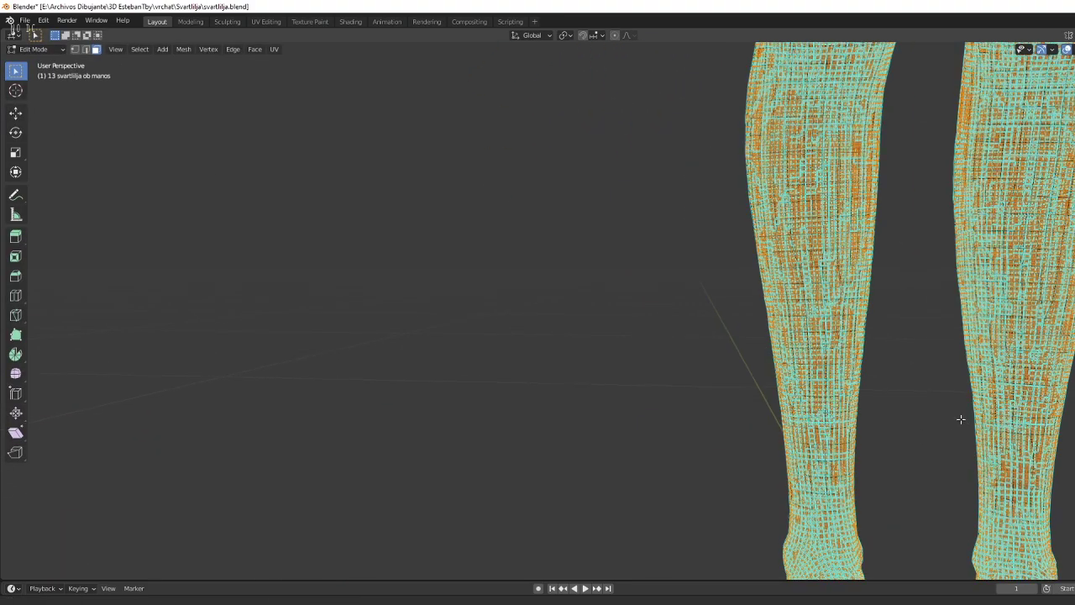
mouse_move(960, 420)
middle_mouse_down("shift")
mouse_move(855, 228)
mouse_move(837, 267)
middle_mouse_up("shift")
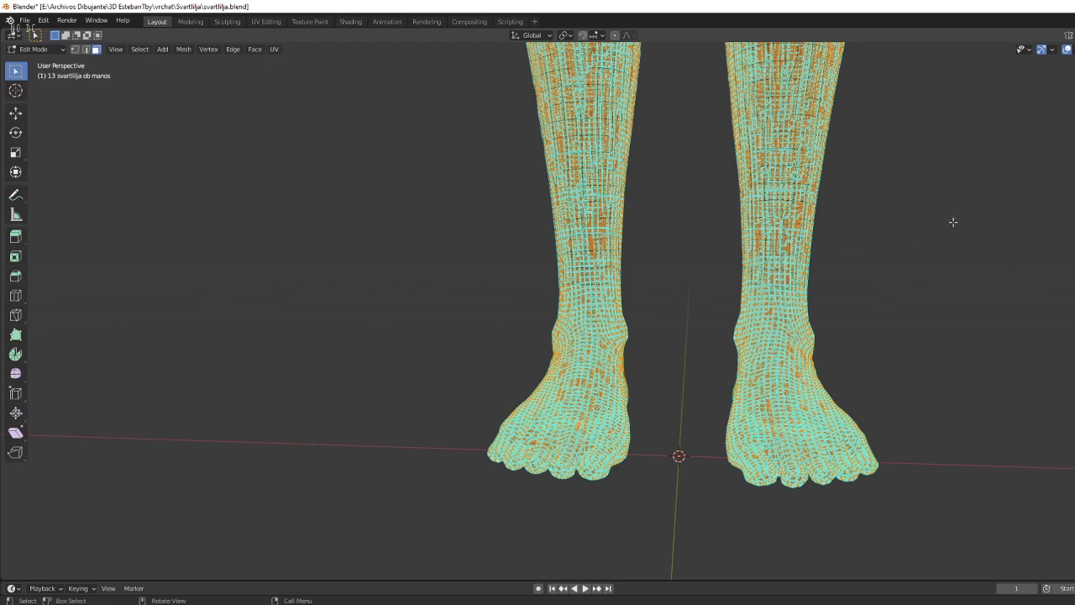
scroll(889, 233, "down", 5)
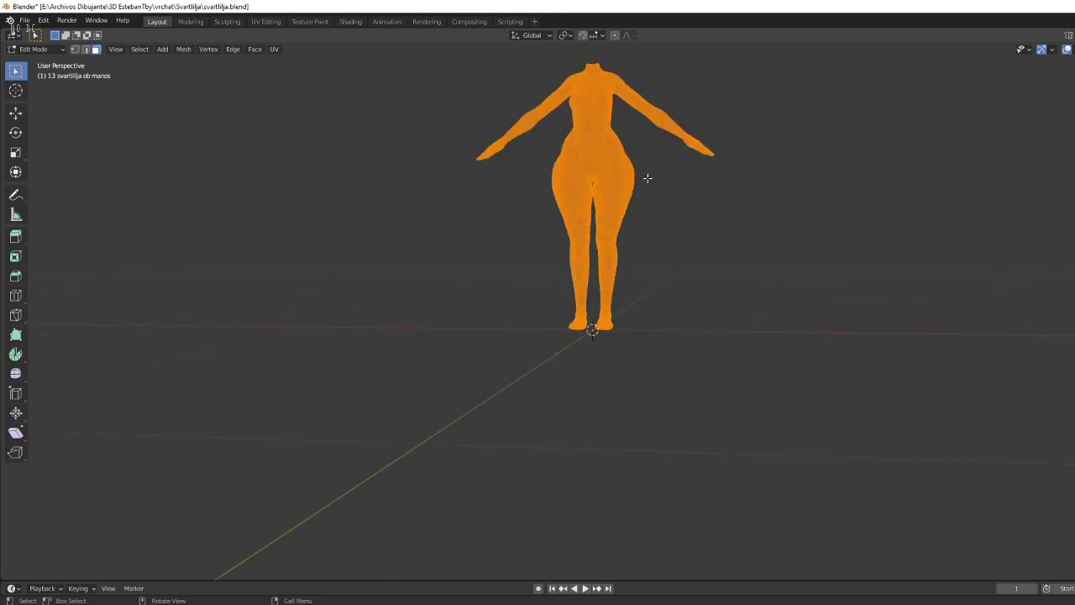
mouse_move(647, 178)
middle_mouse_down()
mouse_move(700, 271)
mouse_move(760, 202)
middle_mouse_up()
left_click_drag(729, 241, 624, 412)
key("x")
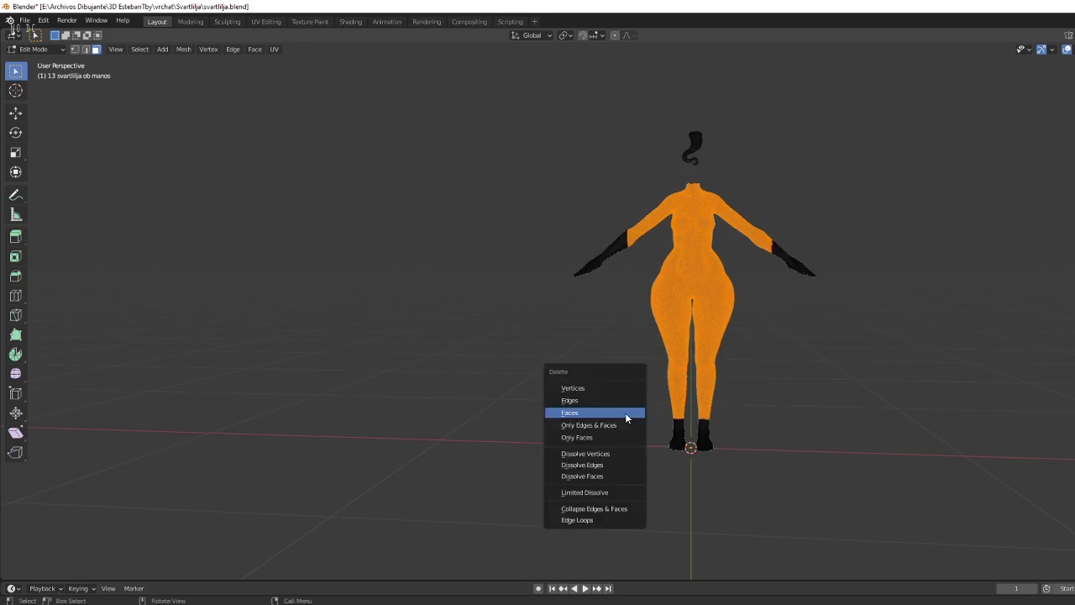
left_click(621, 413)
Delete the right ankle faces, then select the faces above both ankles.
scroll(748, 445, "up", 5)
middle_click_drag(748, 446, 749, 278, "shift")
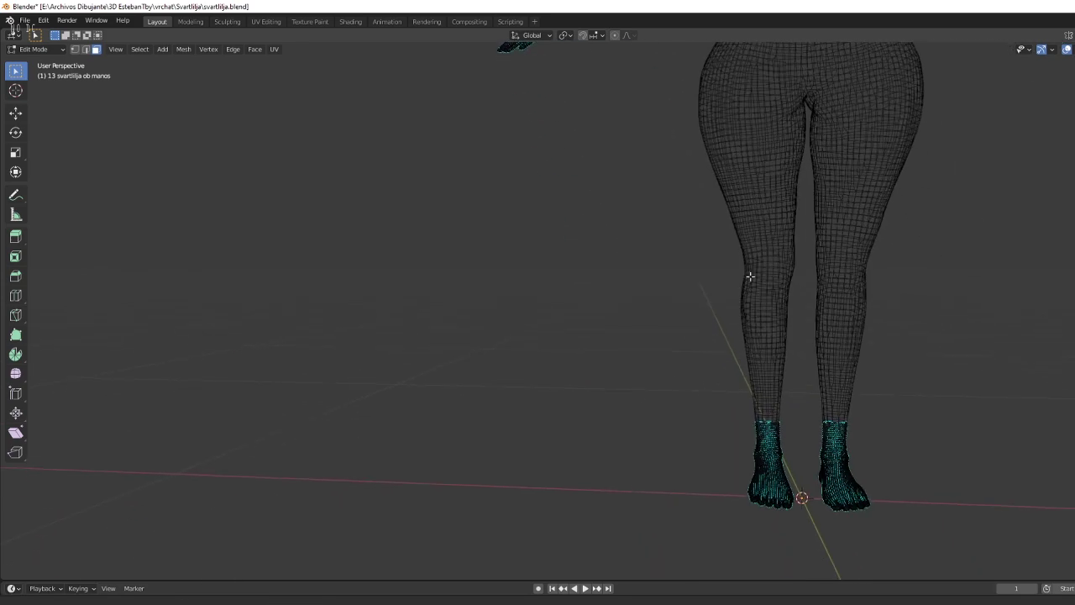
scroll(782, 336, "up", 2)
scroll(783, 336, "up", 3)
scroll(792, 372, "down", 4)
middle_click_drag(792, 372, 823, 216)
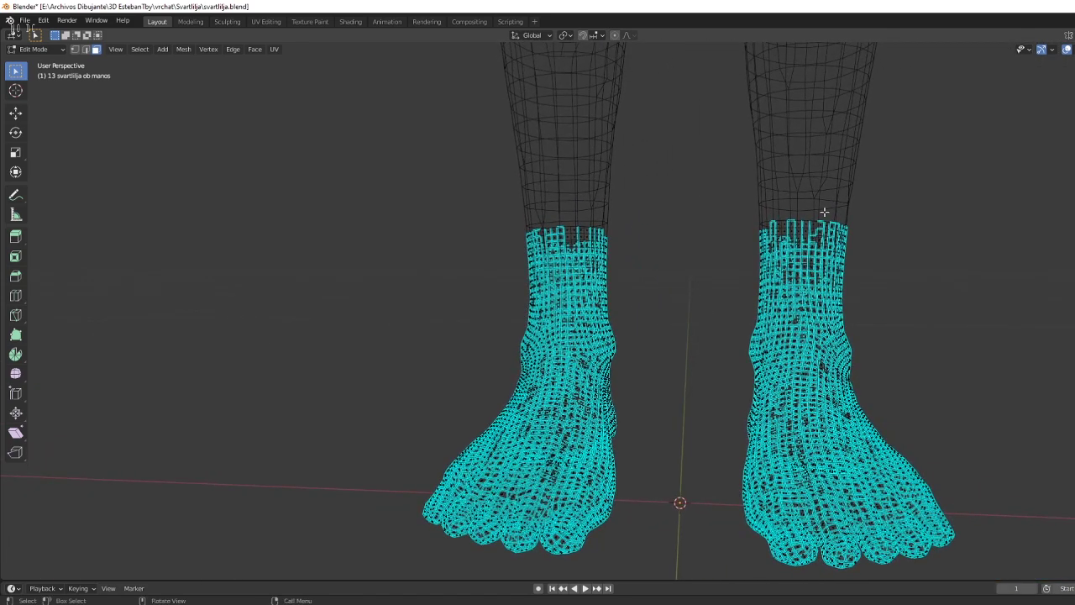
left_click_drag(904, 180, 749, 277)
key("x")
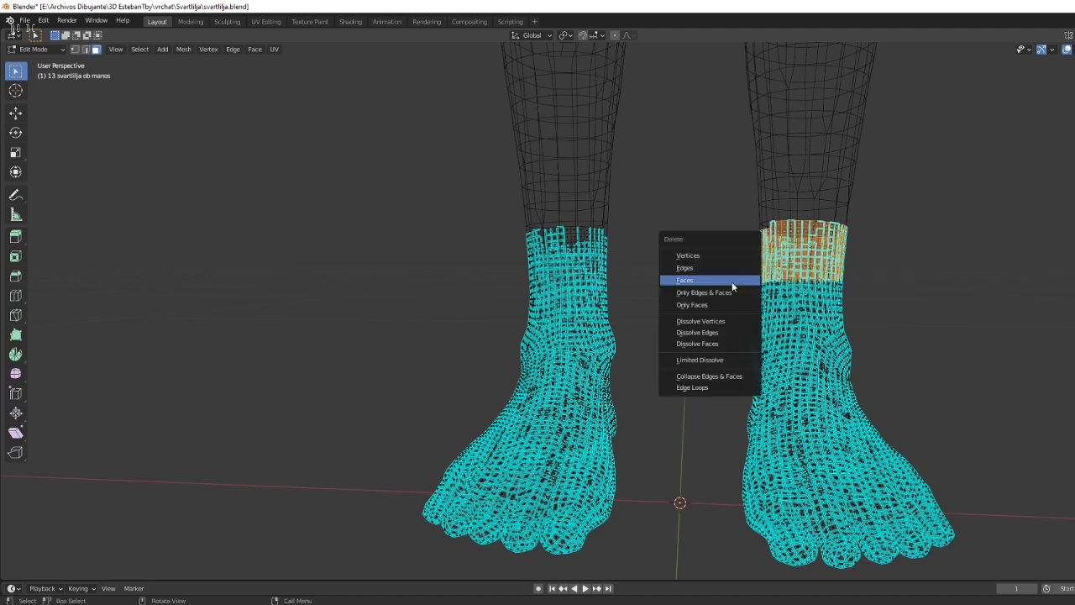
left_click(731, 281)
left_click_drag(926, 150, 460, 308)
Delete the faces above both ankles, leaving a gap above the feet.
key("x")
left_click(454, 313)
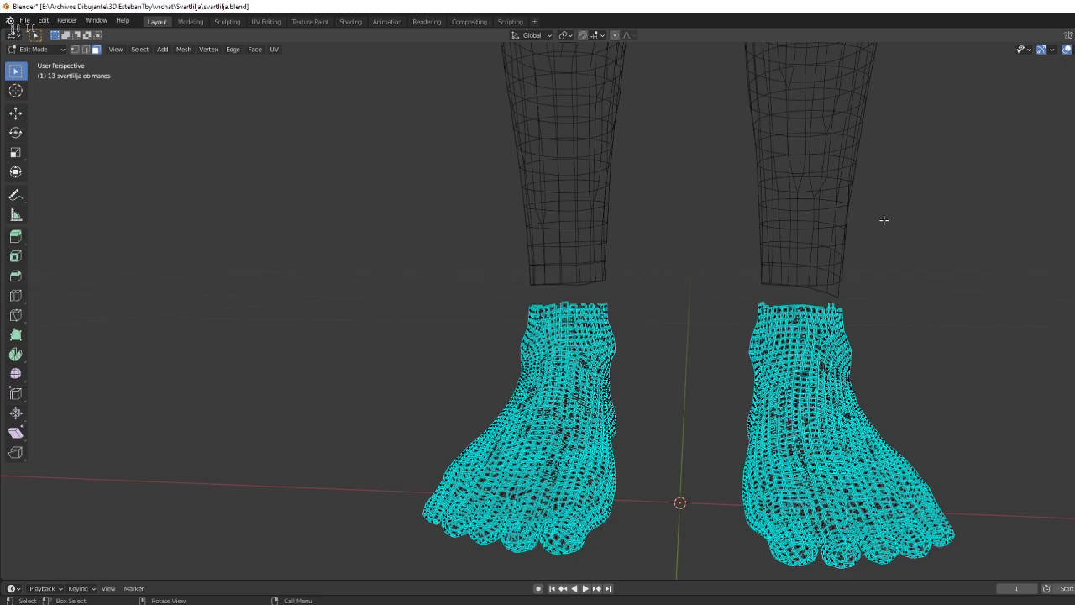
scroll(889, 235, "down", 3)
scroll(874, 276, "down", 3)
mouse_move(859, 254)
middle_mouse_down()
mouse_move(799, 445)
mouse_move(815, 343)
middle_mouse_up()
scroll(816, 343, "up", 5)
scroll(868, 389, "up", 3)
mouse_move(868, 388)
middle_mouse_down("shift")
mouse_move(727, 300)
mouse_move(677, 374)
mouse_move(661, 252)
middle_mouse_up("shift")
scroll(680, 368, "up", 2)
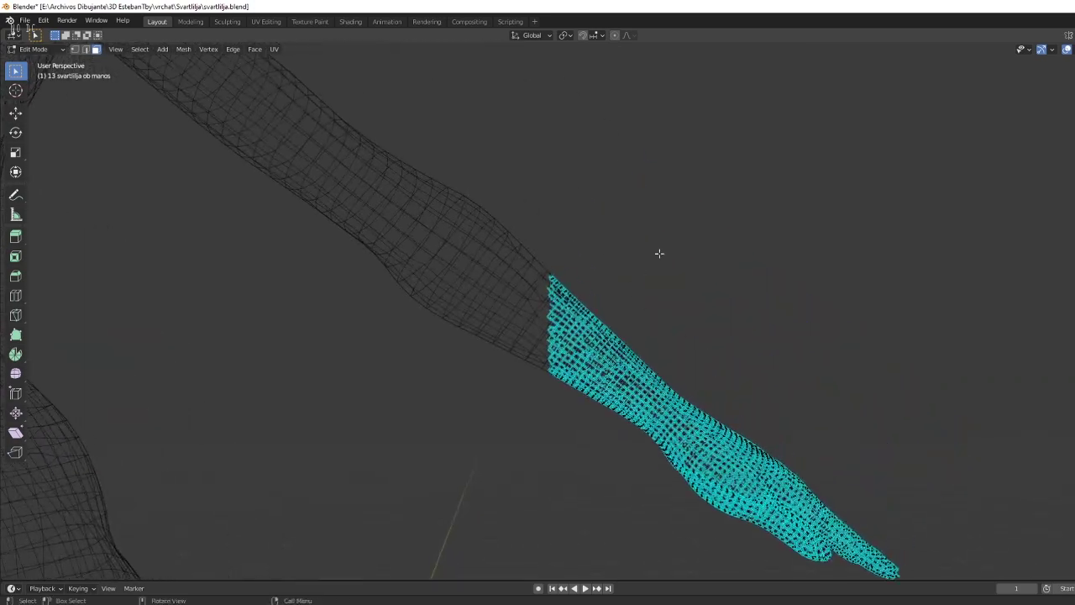
Delete the forearm faces above the right hand and above the other hand.
left_click_drag(666, 246, 473, 411)
right_click(468, 420)
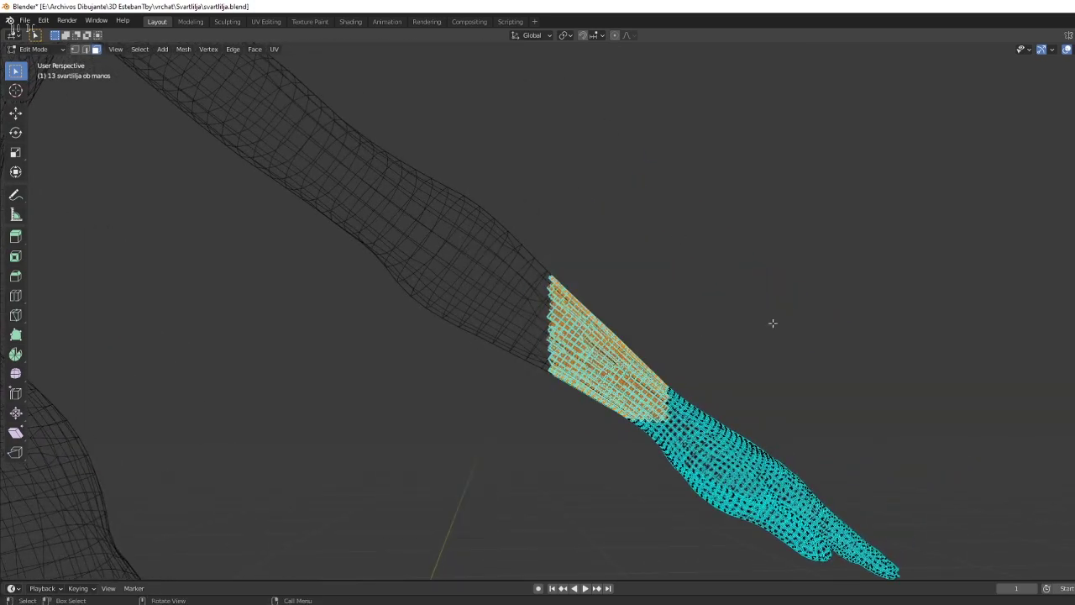
mouse_move(773, 319)
middle_mouse_down()
mouse_move(687, 355)
mouse_move(693, 328)
mouse_move(291, 428)
mouse_move(562, 391)
mouse_move(793, 460)
mouse_move(571, 351)
mouse_move(487, 374)
mouse_move(661, 277)
middle_mouse_up()
scroll(694, 328, "down", 5)
scroll(483, 378, "up", 2)
scroll(475, 380, "up", 2)
mouse_move(660, 278)
left_mouse_down()
mouse_move(465, 482)
mouse_move(461, 500)
left_mouse_up()
key("x")
left_click(452, 480)
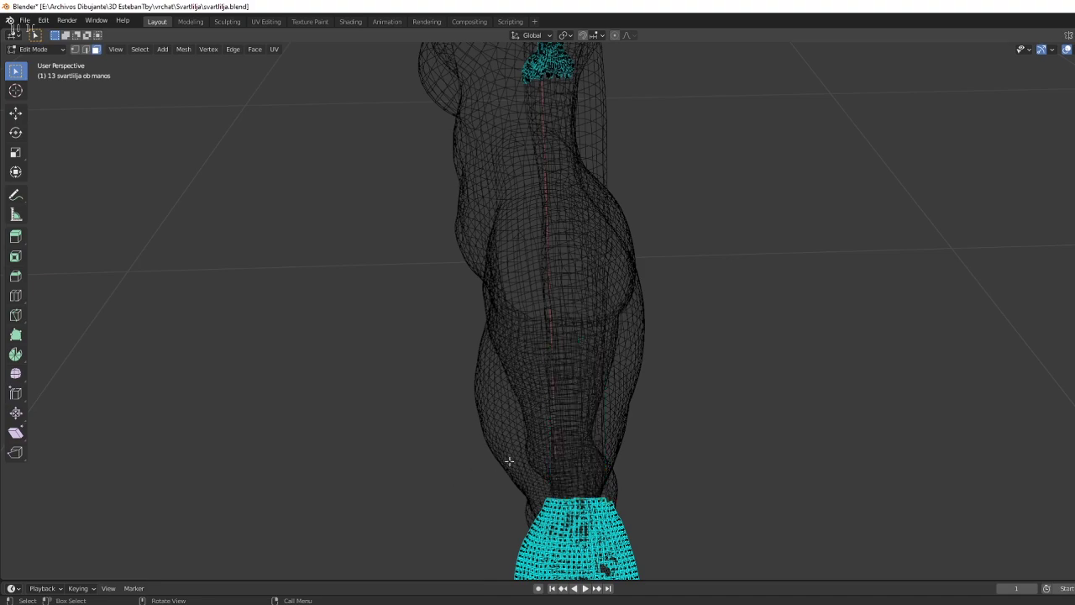
mouse_move(568, 422)
middle_mouse_down()
mouse_move(631, 422)
mouse_move(552, 412)
mouse_move(574, 408)
mouse_move(619, 247)
mouse_move(628, 298)
mouse_move(759, 224)
mouse_move(617, 468)
mouse_move(521, 493)
mouse_move(641, 205)
mouse_move(568, 377)
mouse_move(589, 393)
middle_mouse_up()
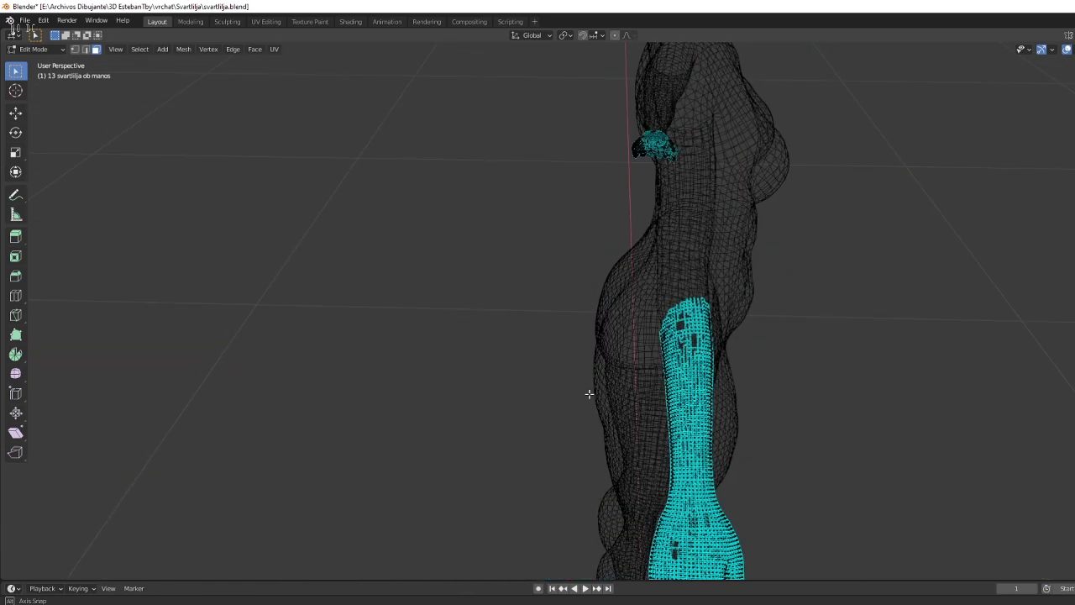
mouse_move(739, 284)
left_mouse_down()
mouse_move(672, 457)
mouse_move(589, 491)
left_mouse_up()
key("x")
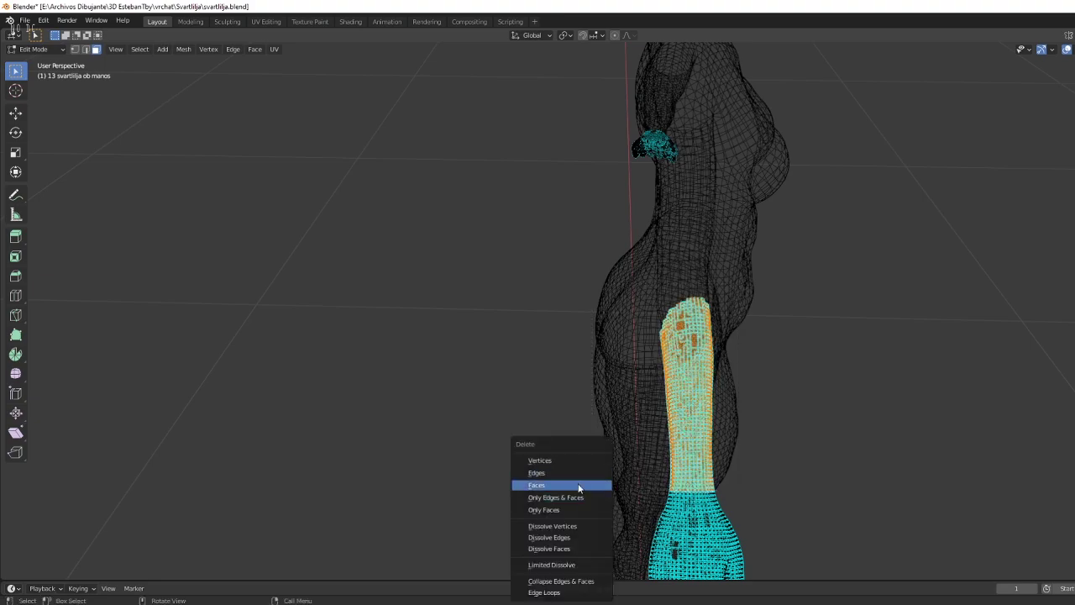
left_click(579, 485)
Leave the manos mesh and enter Edit Mode on the cuerpo body mesh.
mouse_move(679, 473)
middle_mouse_down()
mouse_move(663, 439)
mouse_move(703, 401)
mouse_move(686, 363)
middle_mouse_up()
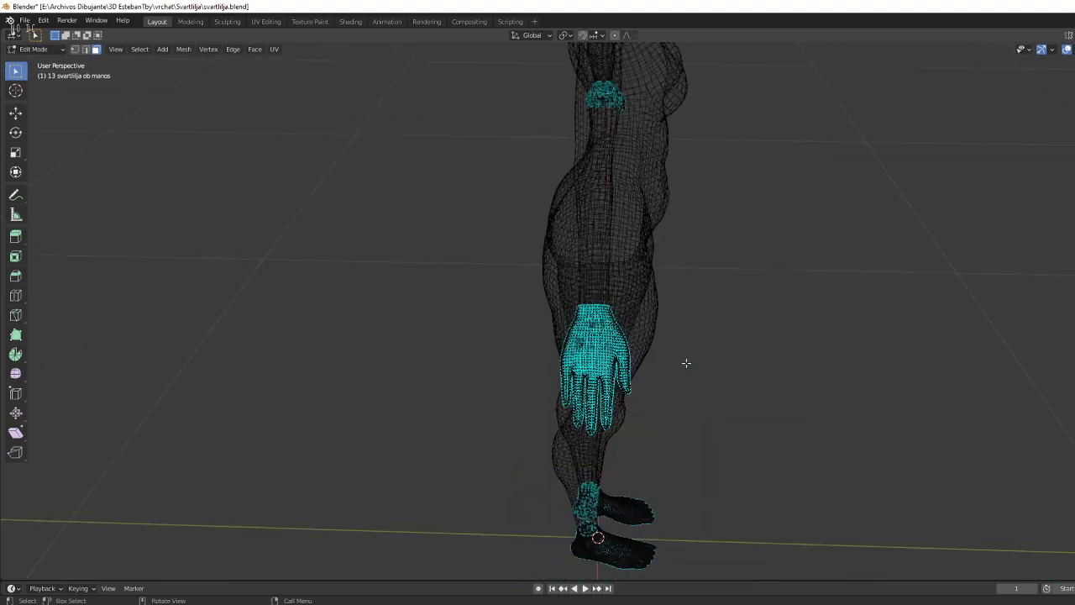
scroll(686, 363, "up", 3)
scroll(683, 343, "up", 3)
scroll(672, 303, "down", 8)
mouse_move(669, 285)
middle_mouse_down()
mouse_move(609, 263)
mouse_move(404, 378)
mouse_move(549, 339)
mouse_move(372, 319)
mouse_move(542, 466)
mouse_move(614, 400)
mouse_move(464, 311)
mouse_move(610, 417)
mouse_move(749, 487)
mouse_move(752, 476)
mouse_move(600, 389)
mouse_move(543, 414)
mouse_move(601, 405)
middle_mouse_up()
key("Tab")
left_click(592, 242)
key("Tab")
scroll(561, 285, "up", 5)
Delete the faces at the first wrist end of the body's arm.
scroll(389, 384, "up", 3)
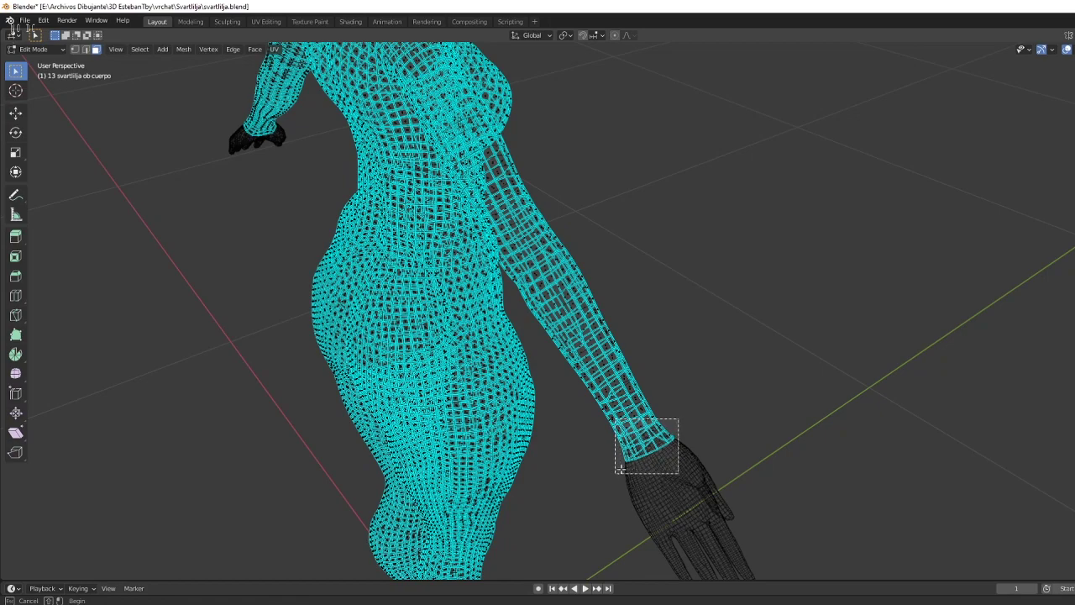
left_click_drag(640, 464, 642, 465)
key("x")
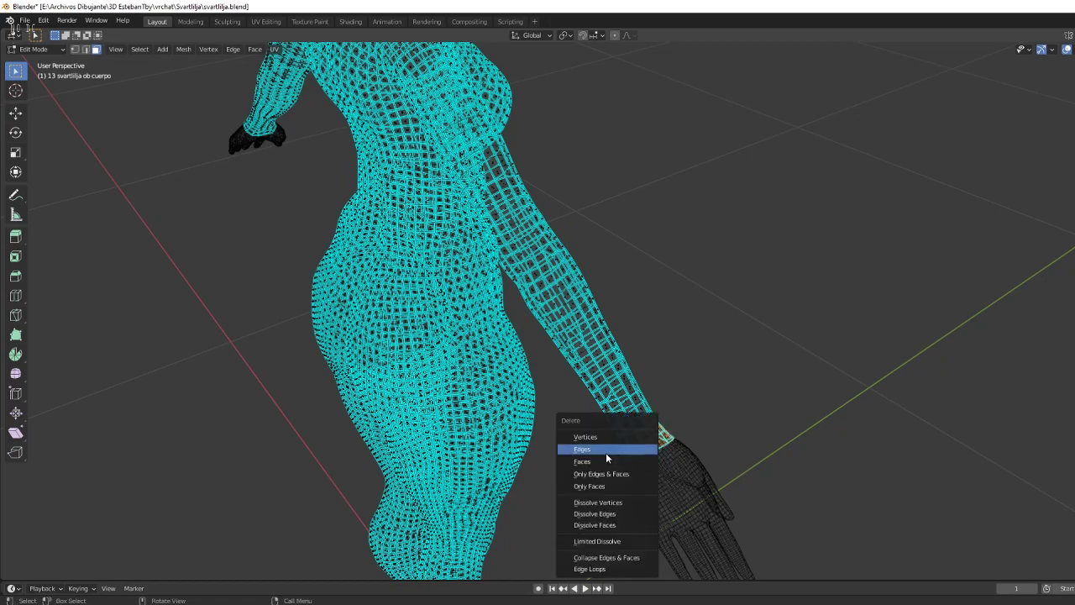
left_click(599, 459)
scroll(723, 337, "up", 3)
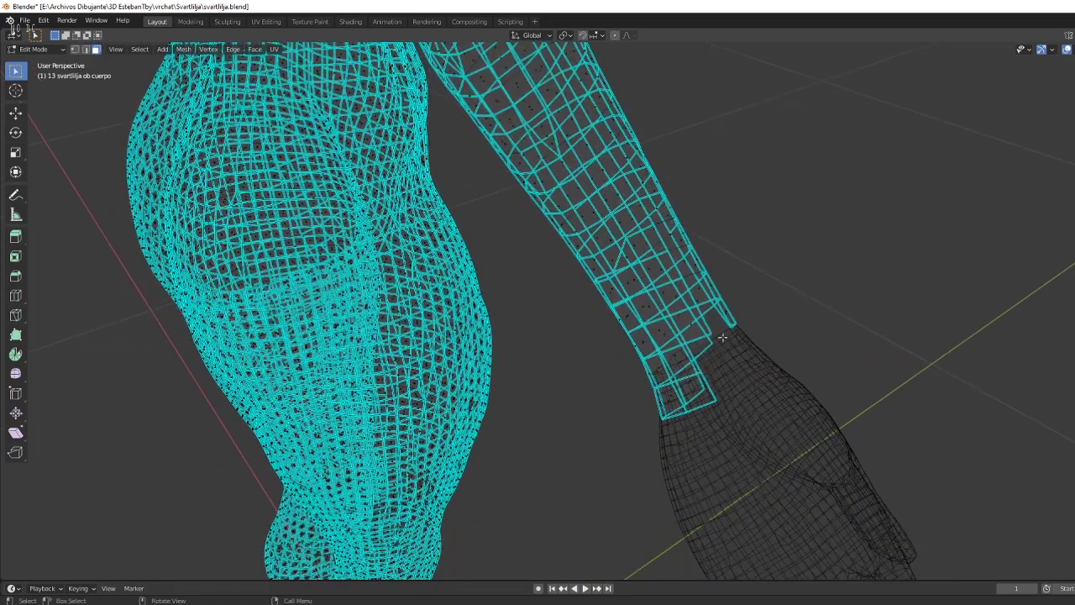
left_click_drag(652, 436, 652, 436)
key("x")
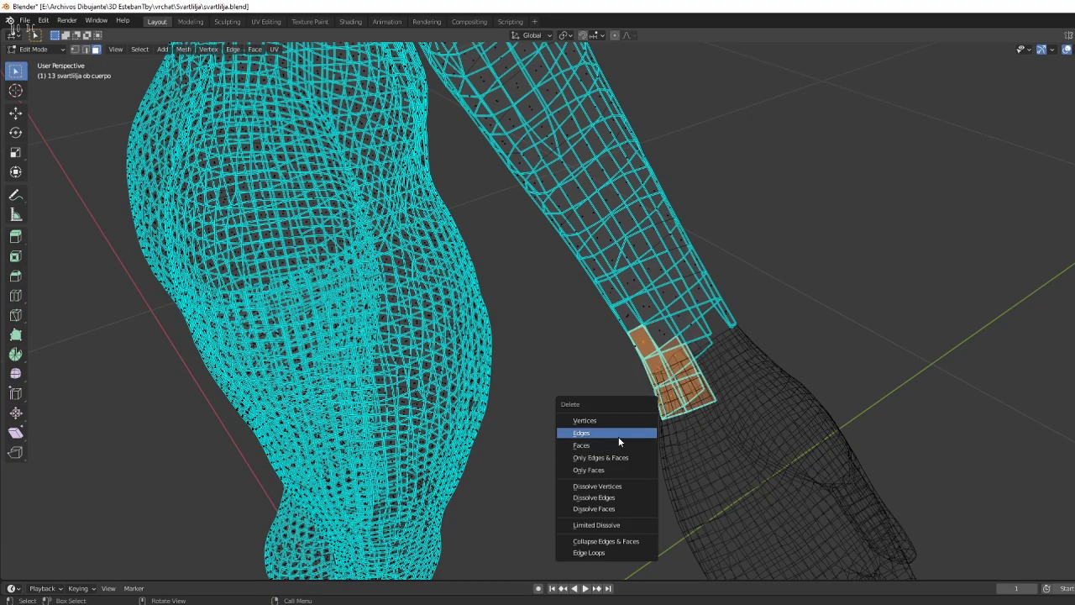
left_click(618, 436)
Delete the two faces at the bottom of the leg.
mouse_move(608, 446)
middle_mouse_down()
mouse_move(652, 330)
mouse_move(649, 354)
middle_mouse_up()
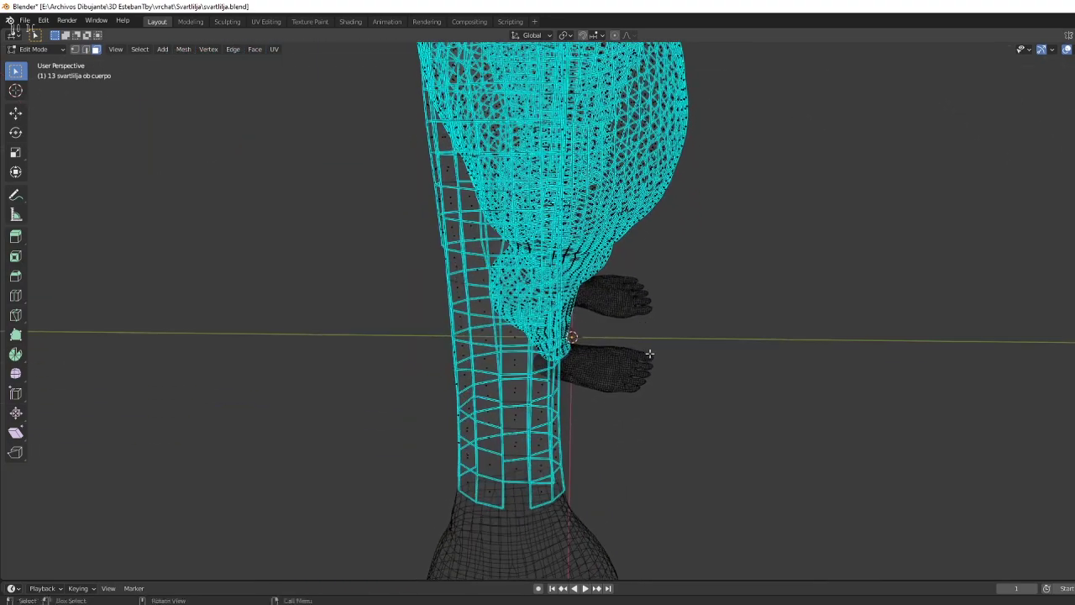
left_click_drag(576, 486, 411, 548)
key("x")
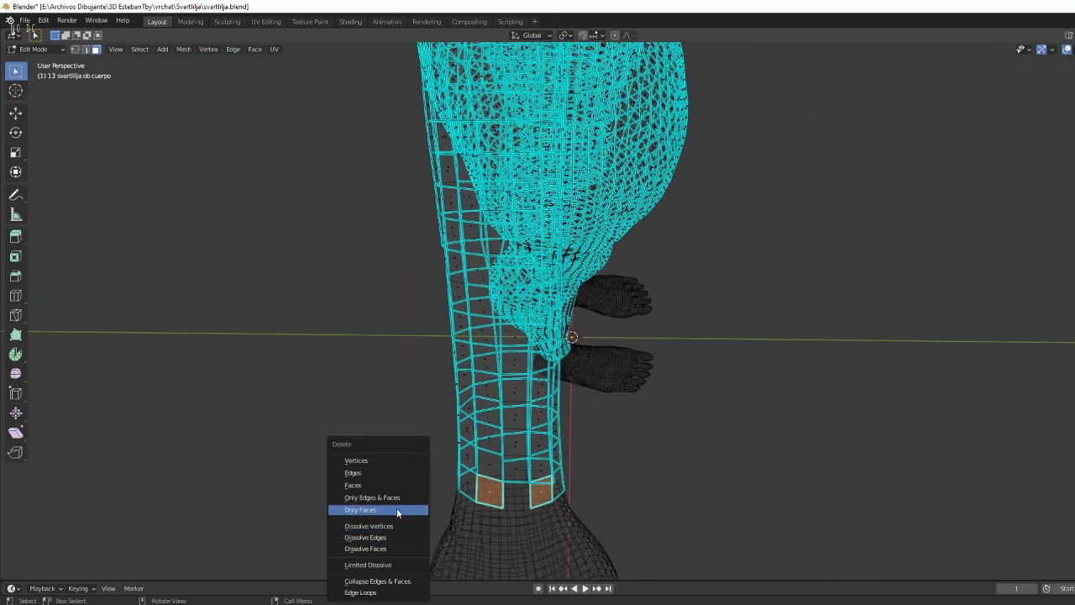
left_click(386, 474)
Delete the leftover faces along that wrist edge.
mouse_move(382, 482)
middle_mouse_down()
mouse_move(443, 481)
mouse_move(464, 344)
middle_mouse_up()
left_click_drag(462, 346, 313, 383)
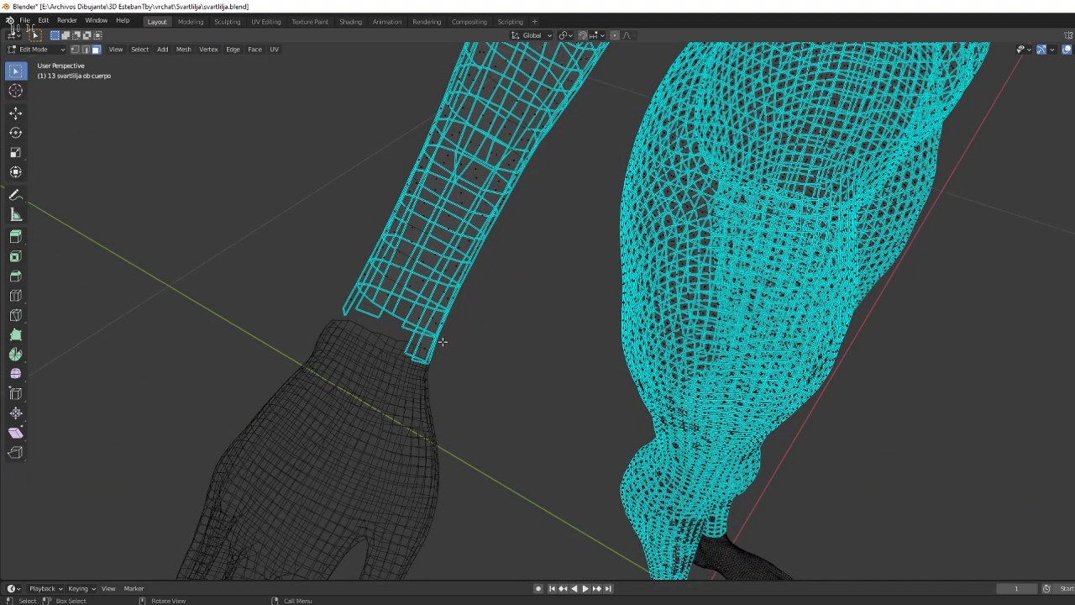
key("x")
left_click(367, 384)
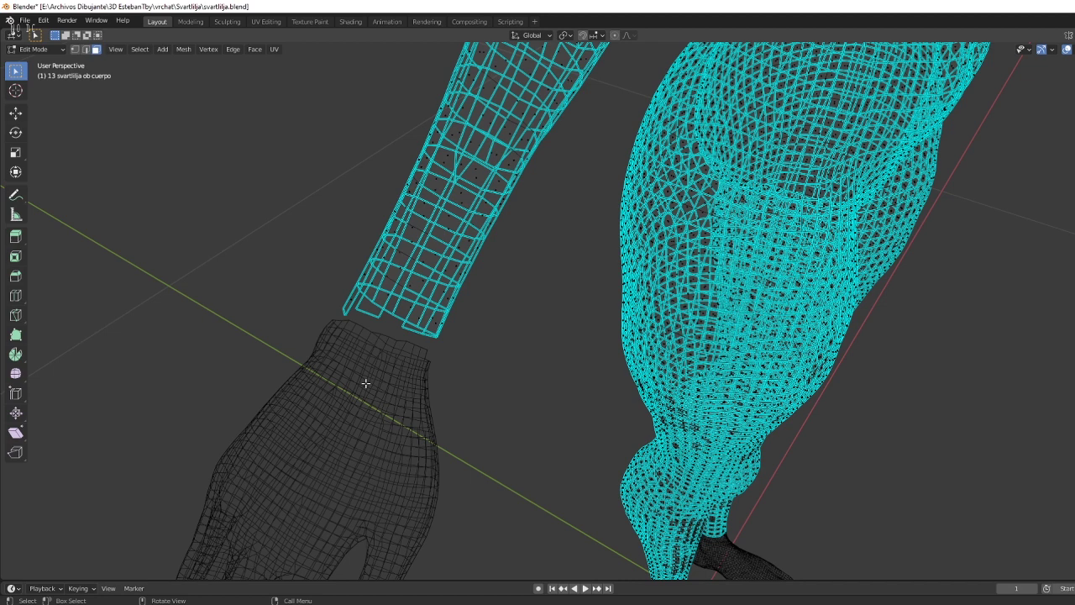
key("x")
left_click(344, 309)
key("x")
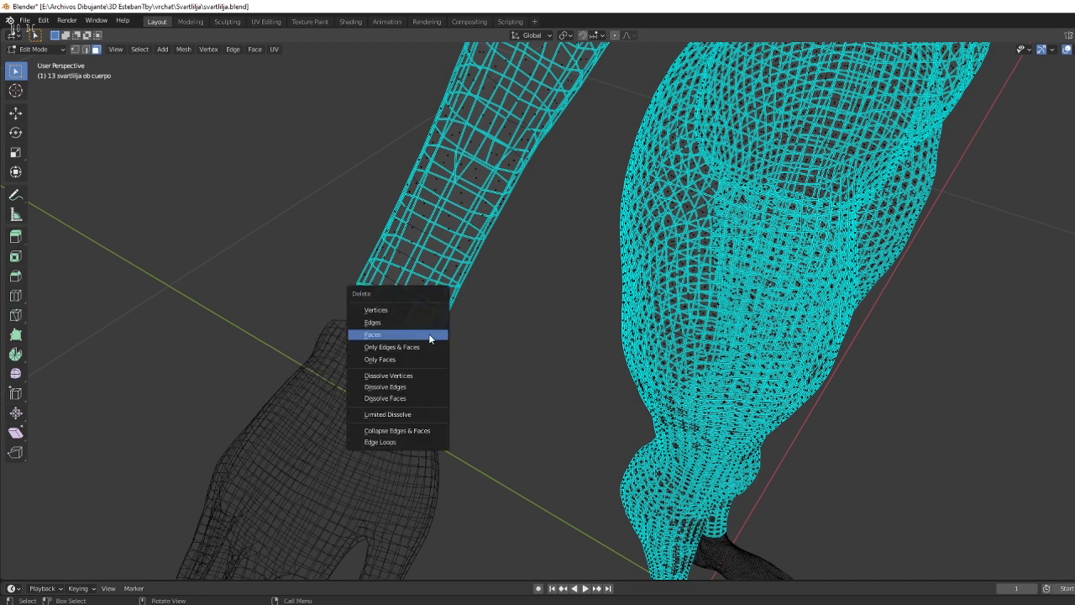
left_click(392, 335)
Delete the faces at the other wrist end.
scroll(432, 283, "down", 5)
mouse_move(432, 283)
middle_mouse_down()
mouse_move(465, 271)
mouse_move(652, 291)
mouse_move(562, 306)
middle_mouse_up()
scroll(562, 307, "down", 3)
scroll(584, 379, "up", 2)
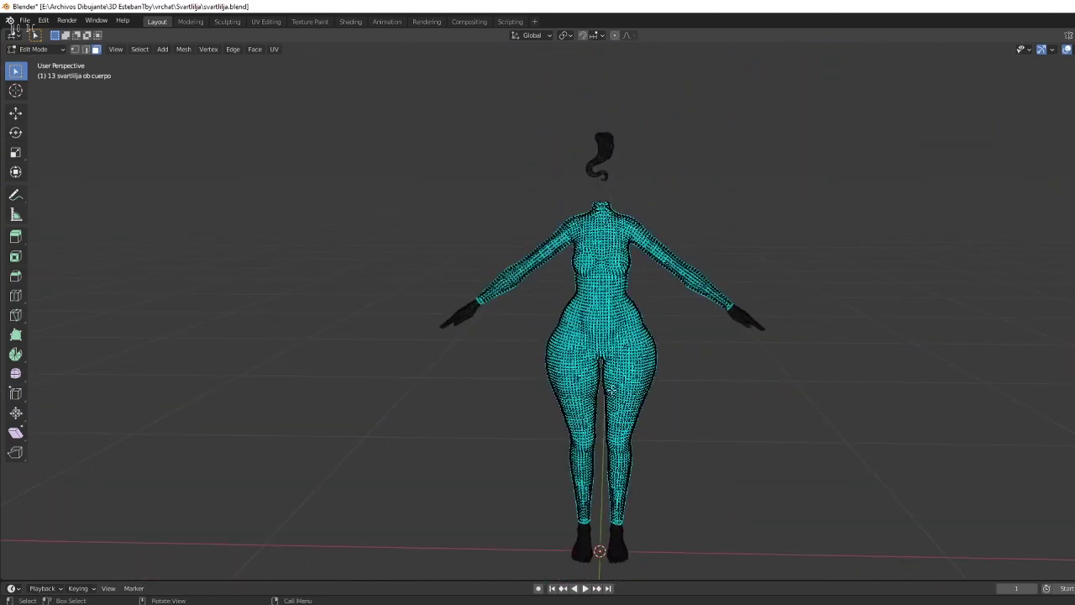
scroll(571, 286, "up", 4)
scroll(560, 191, "up", 2)
scroll(601, 180, "down", 5)
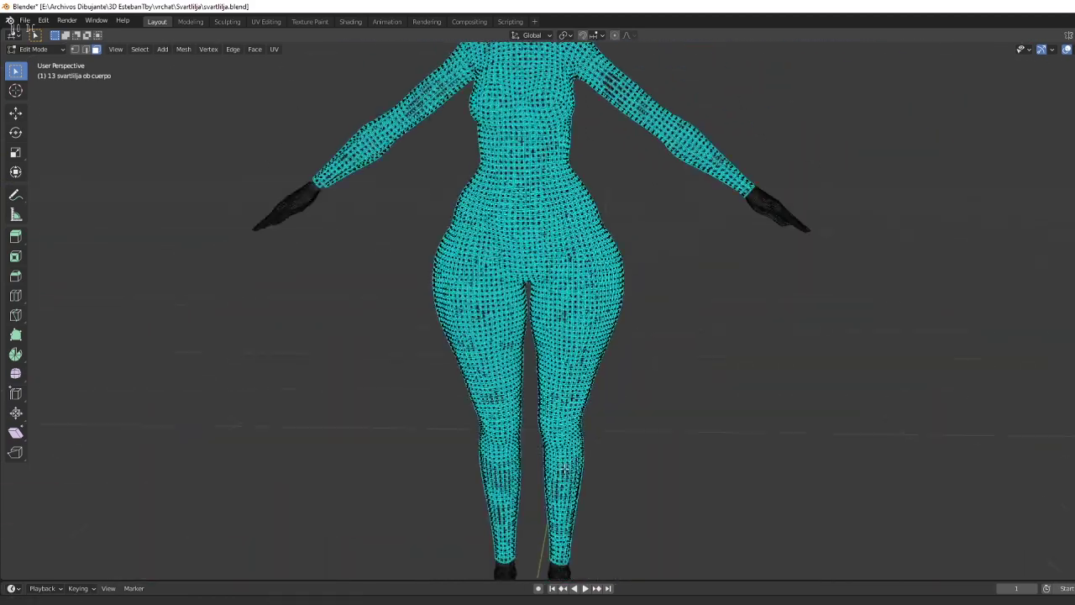
scroll(765, 211, "up", 3)
scroll(763, 247, "up", 2)
scroll(630, 324, "up", 2)
middle_click_drag(630, 323, 633, 335)
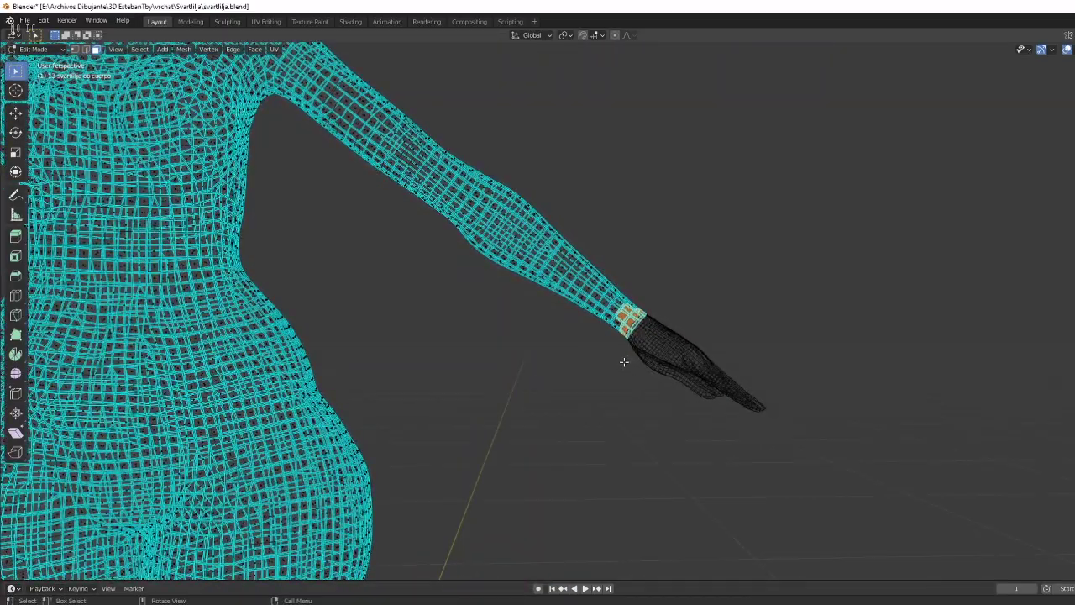
key("x")
left_click(581, 378)
Delete the remaining small faces at that wrist so the mesh end is open.
scroll(579, 377, "up", 3)
scroll(654, 350, "up", 3)
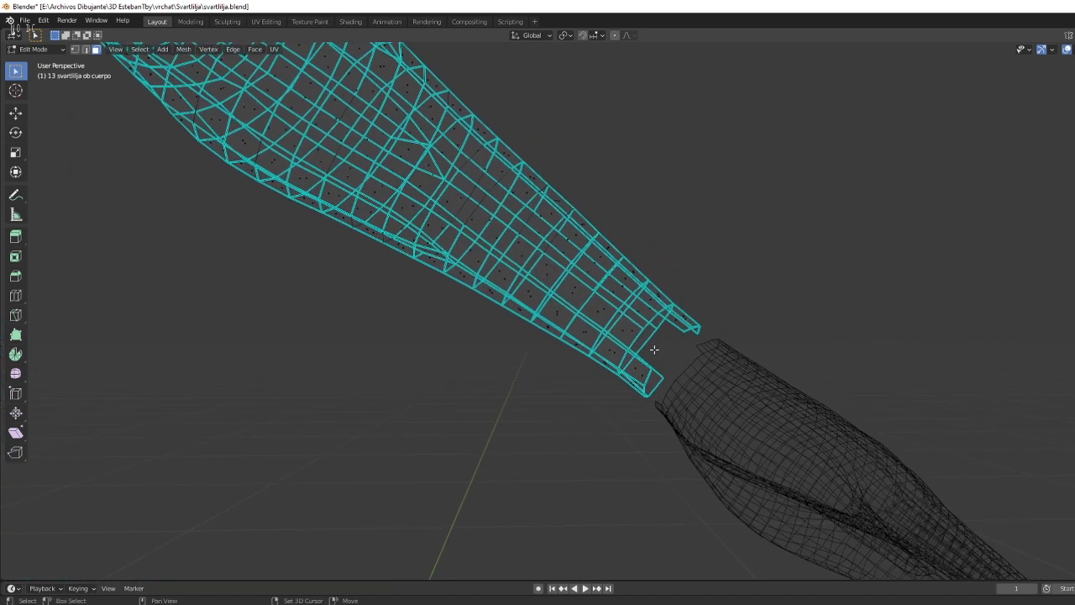
key("x")
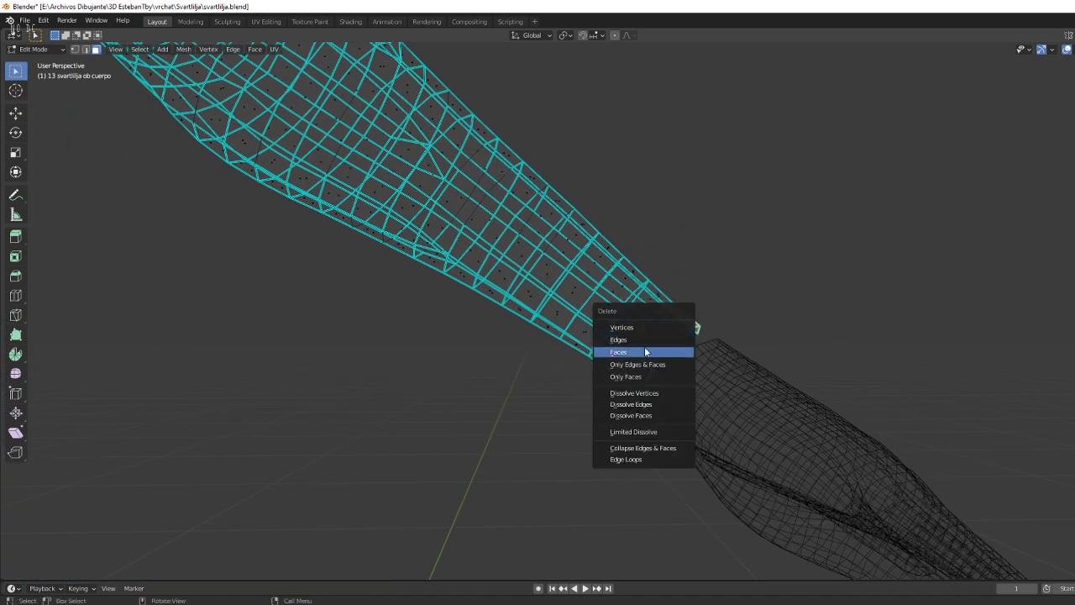
left_click(644, 351)
key("x")
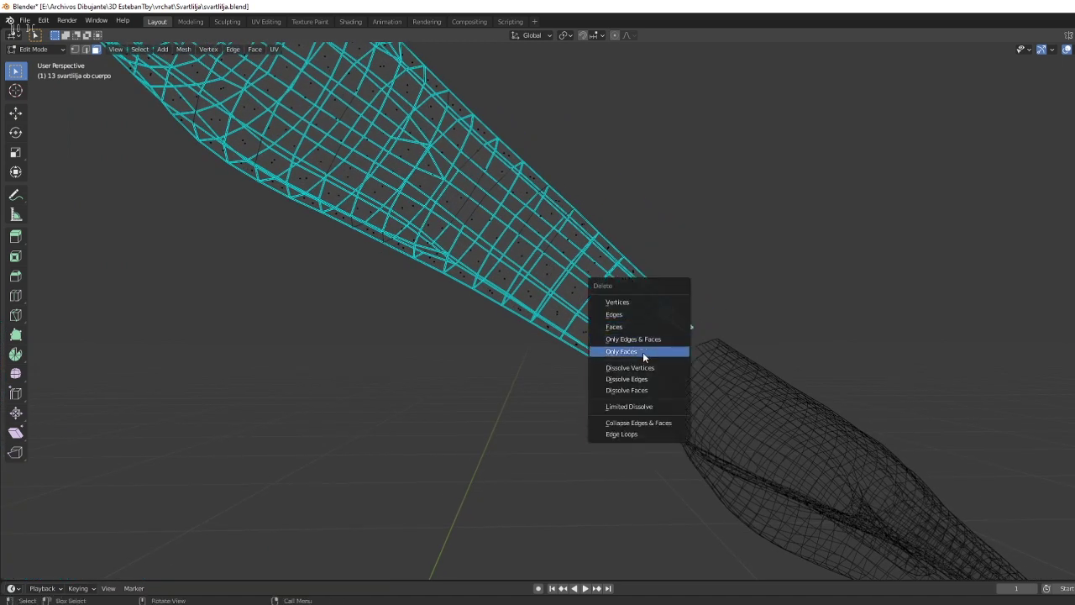
left_click(625, 334)
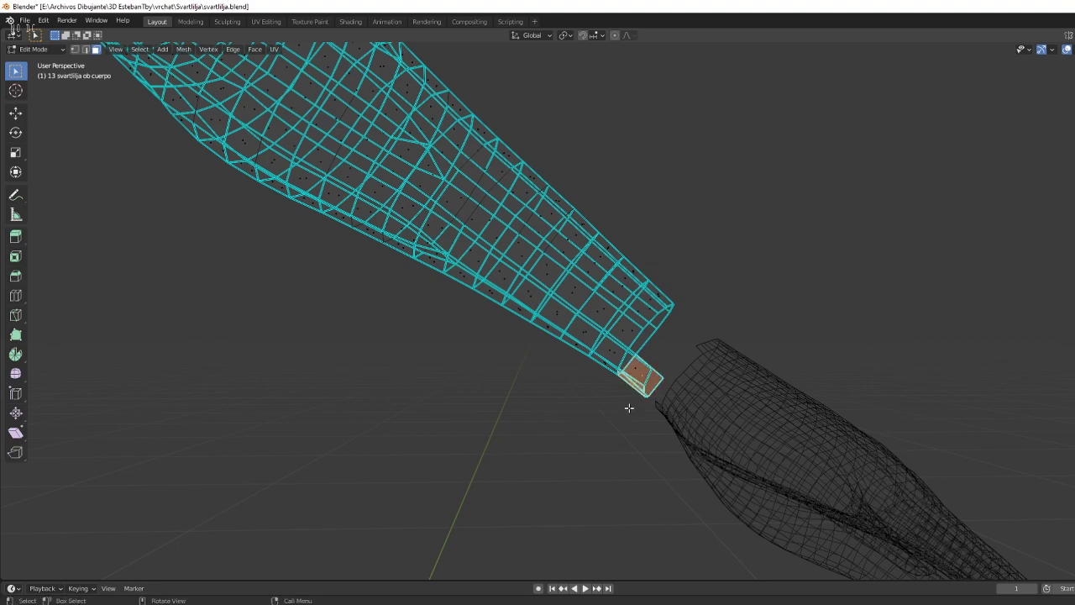
key("x")
left_click(625, 392)
key("x")
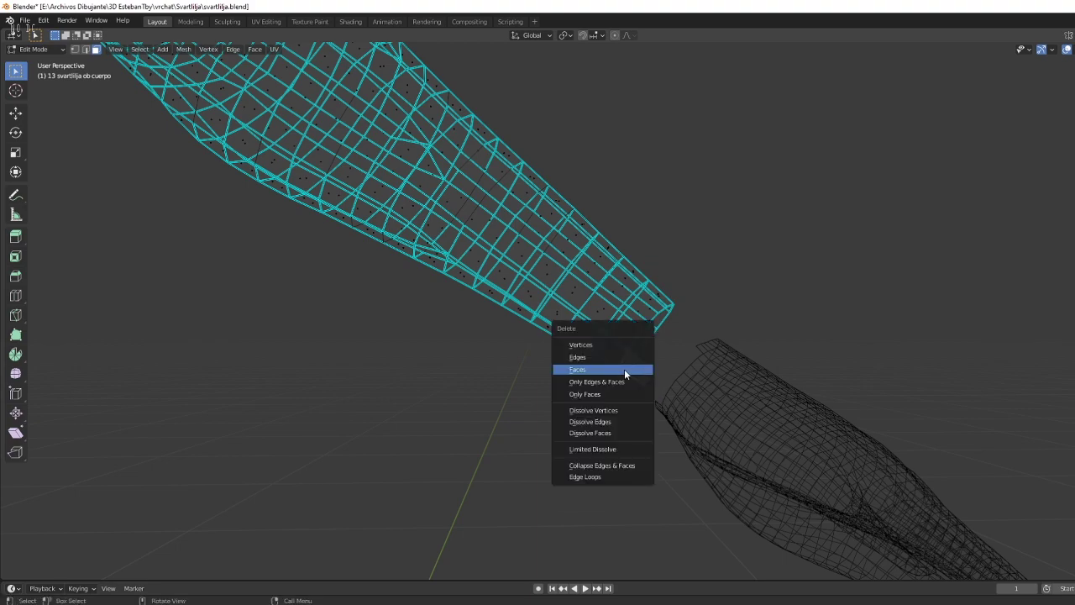
left_click(629, 367)
scroll(630, 353, "down", 3)
scroll(632, 340, "down", 2)
scroll(509, 349, "down", 6)
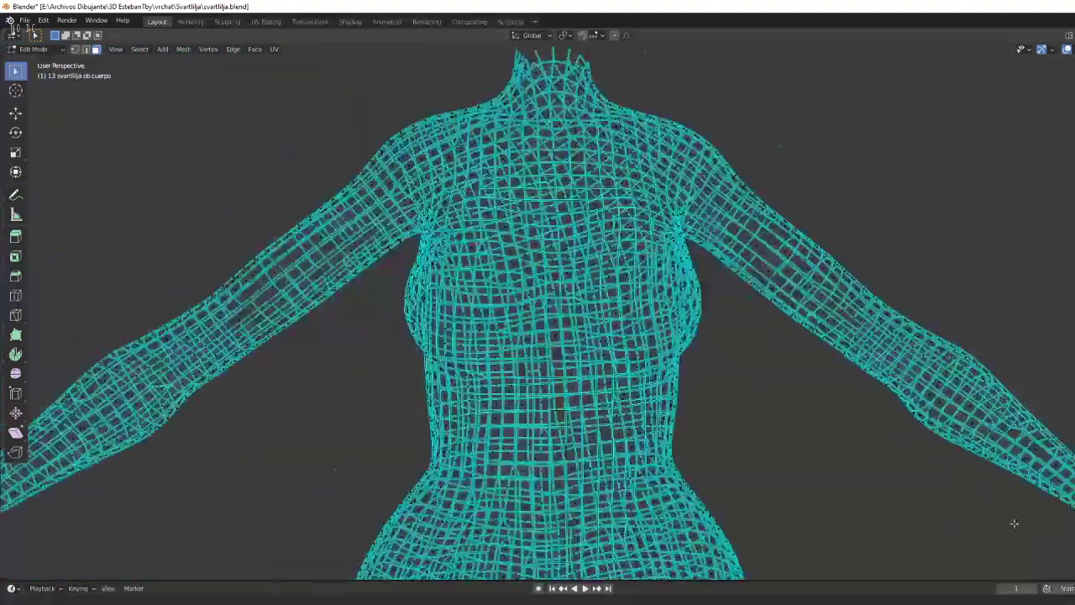
middle_click_drag(509, 349, 397, 441)
Join the hand into the body mesh and enter Edit Mode on the result.
key("Tab")
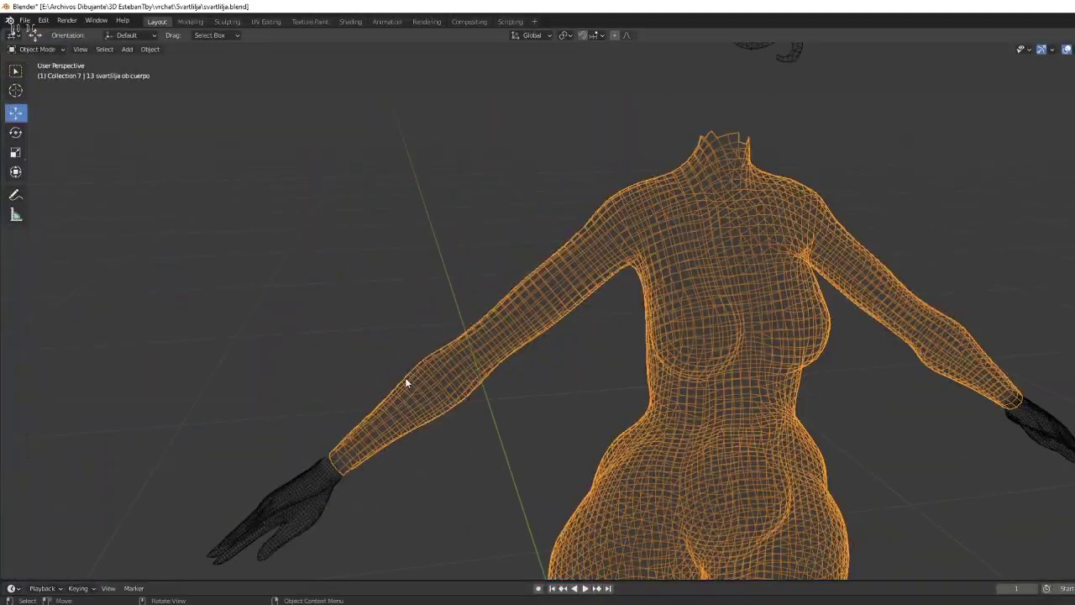
left_click(298, 519, "shift")
right_click(294, 499)
left_click(280, 442)
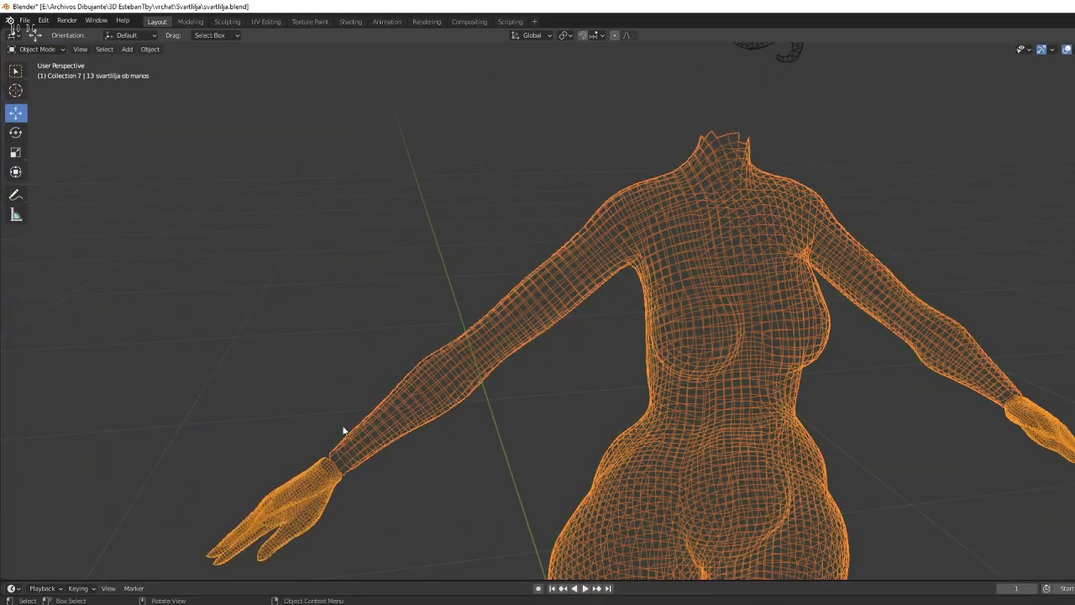
middle_click_drag(343, 431, 454, 393)
key("Tab")
Switch to solid shading and create a first face bridging the wrist gap.
scroll(486, 408, "up", 3)
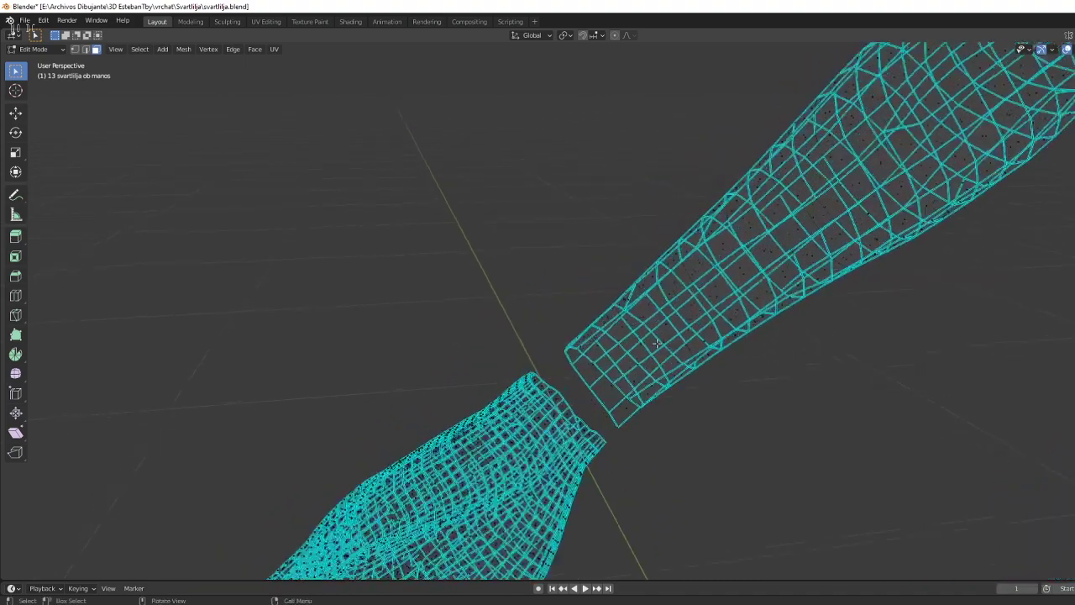
scroll(538, 395, "up", 2)
scroll(588, 379, "up", 1)
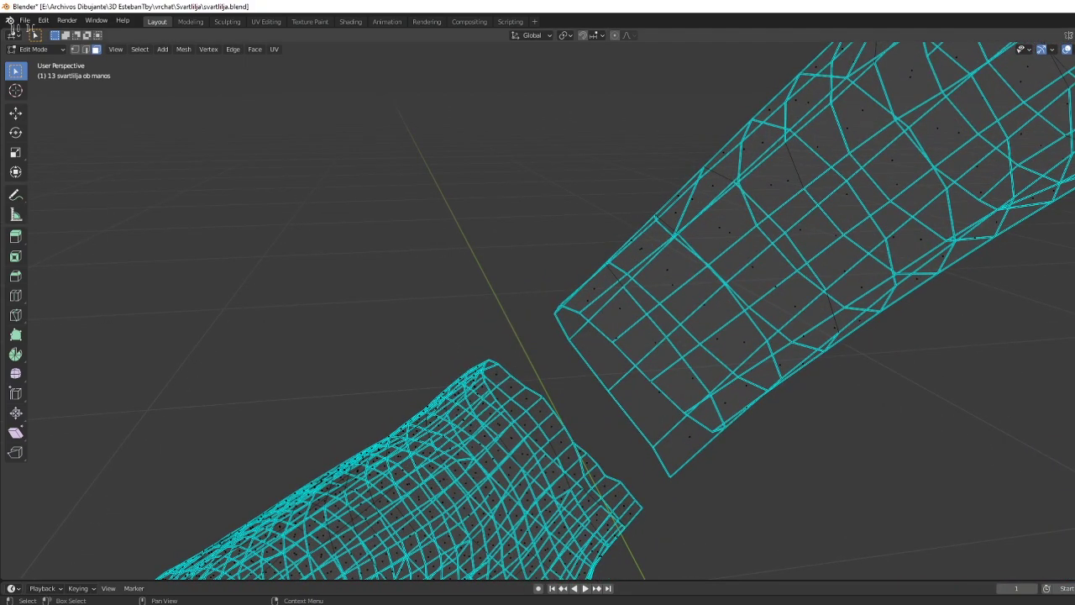
key("shift+z")
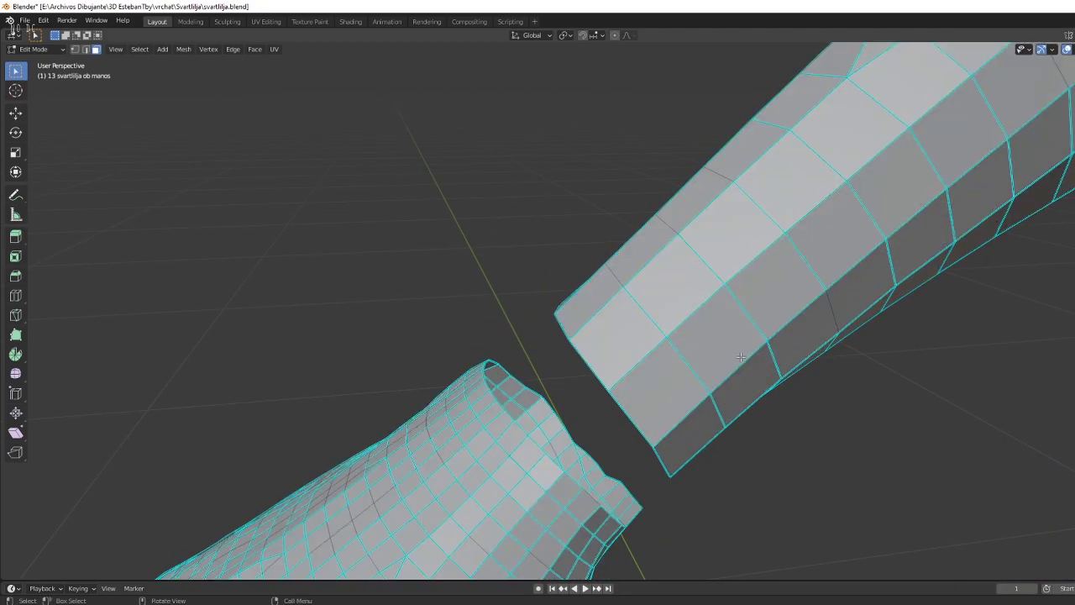
mouse_move(588, 336)
middle_mouse_down()
mouse_move(661, 337)
mouse_move(672, 324)
mouse_move(576, 322)
middle_mouse_up()
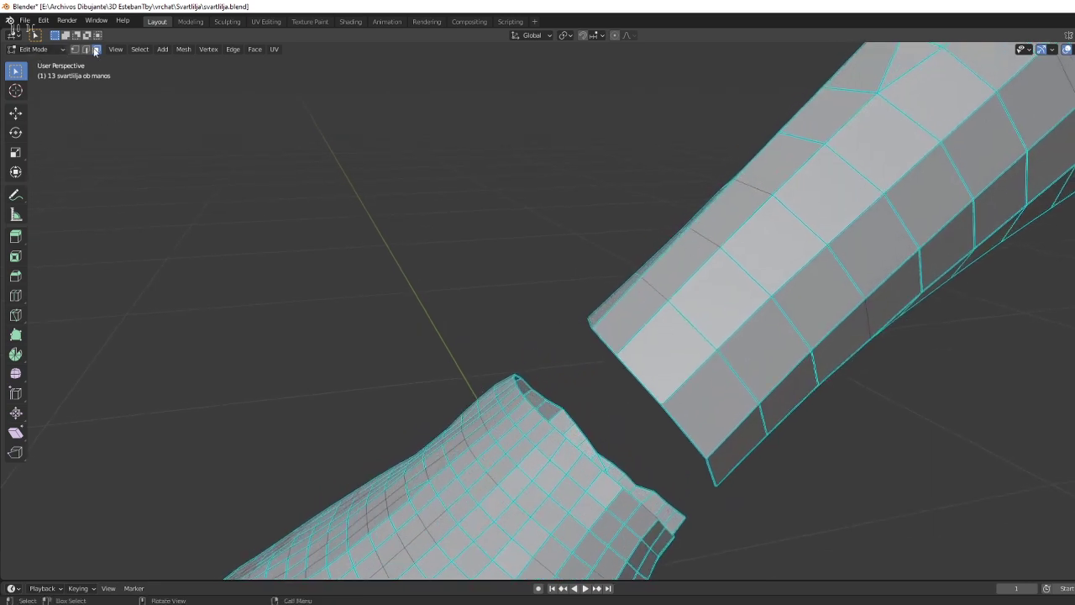
middle_click_drag(619, 459, 592, 424)
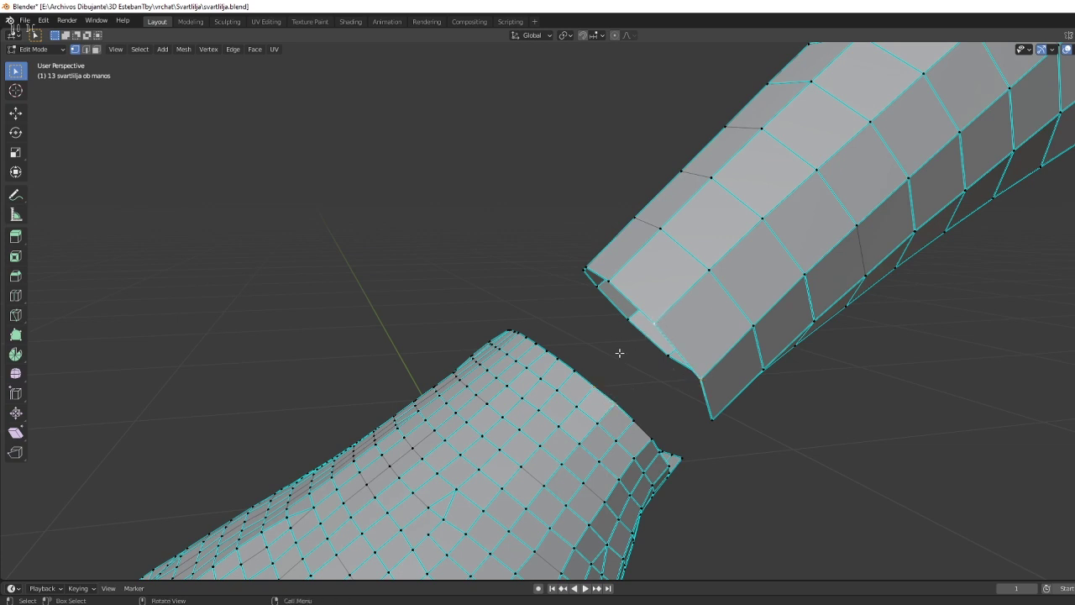
mouse_move(619, 352)
middle_mouse_down()
mouse_move(624, 336)
mouse_move(610, 394)
middle_mouse_up()
key("f")
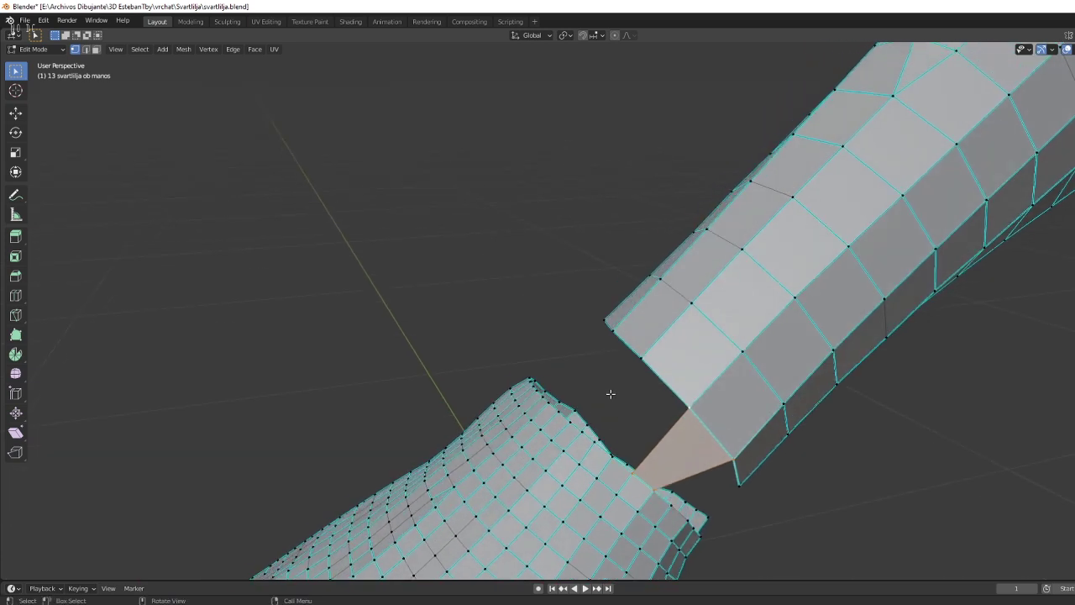
left_click(612, 455)
middle_click_drag(631, 468, 660, 370)
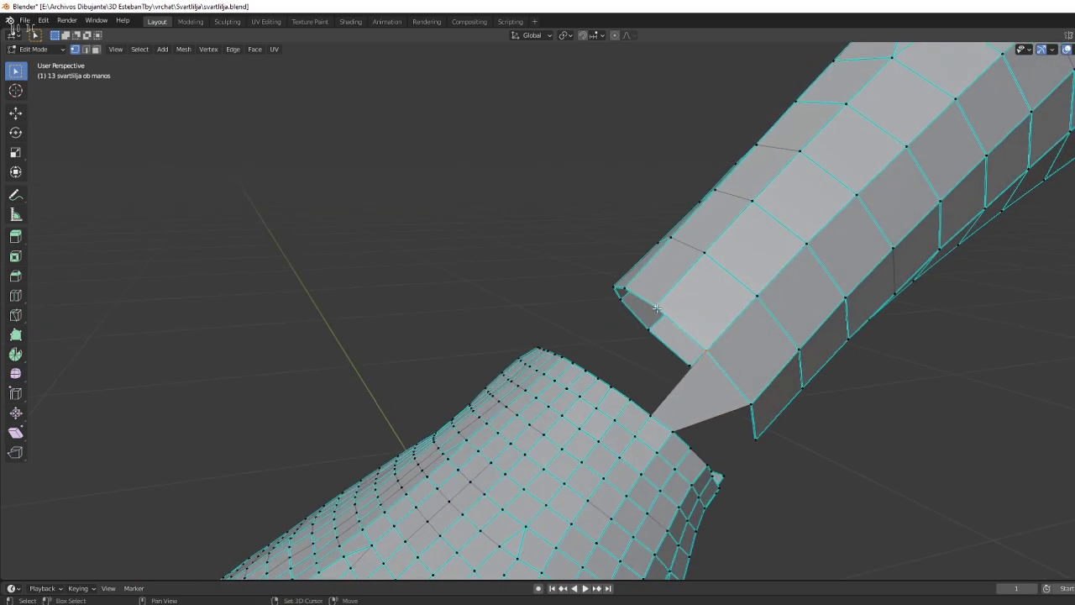
key("ctrl+z")
Fill the remaining wrist gap with triangle faces.
middle_click_drag(652, 411, 668, 410)
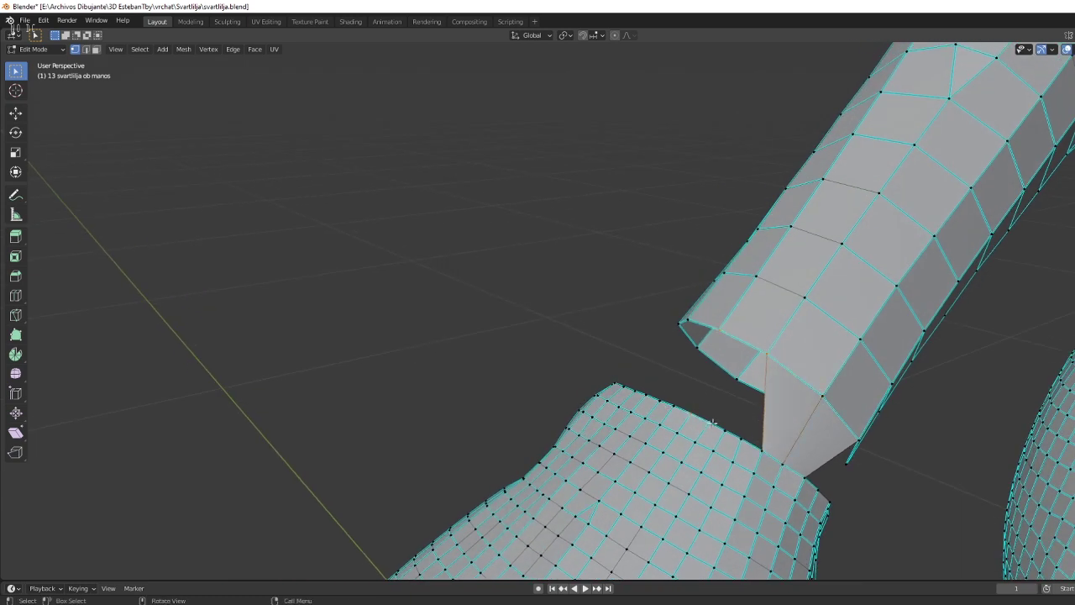
key("f")
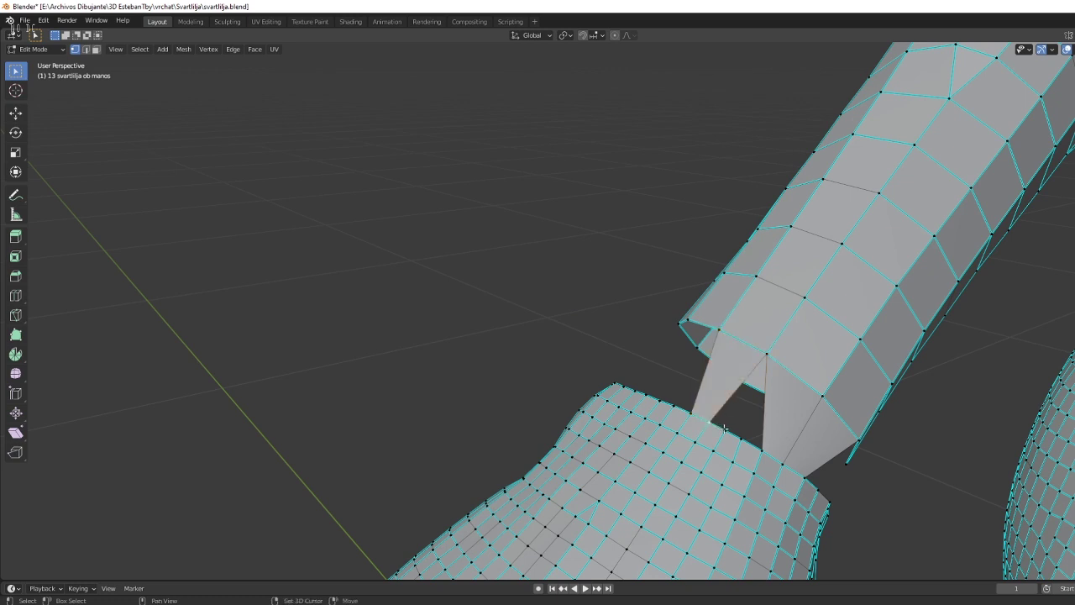
key("f")
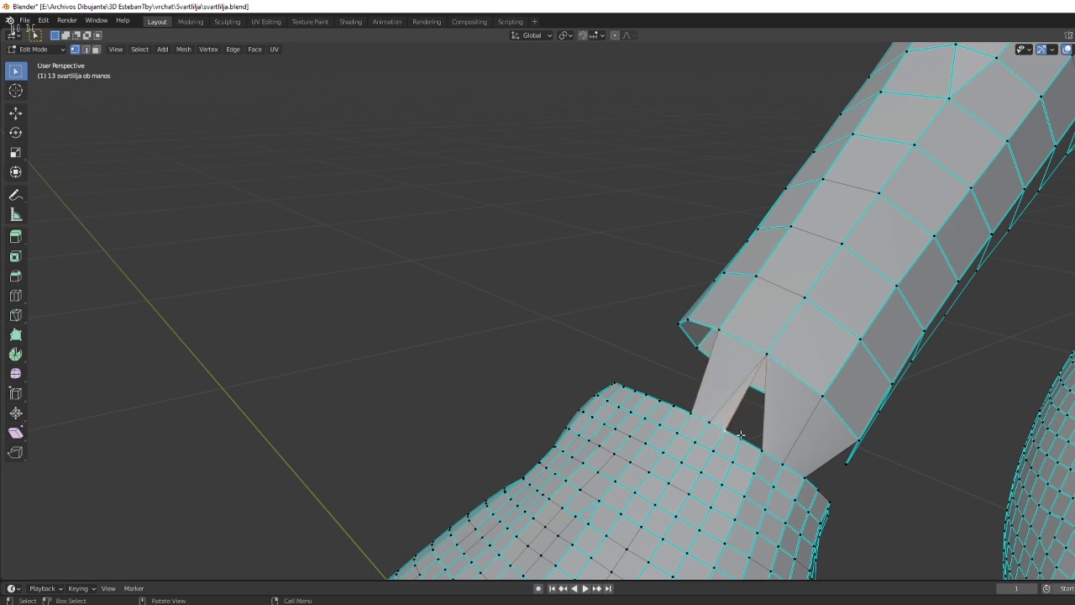
left_click(761, 360, "shift")
key("f")
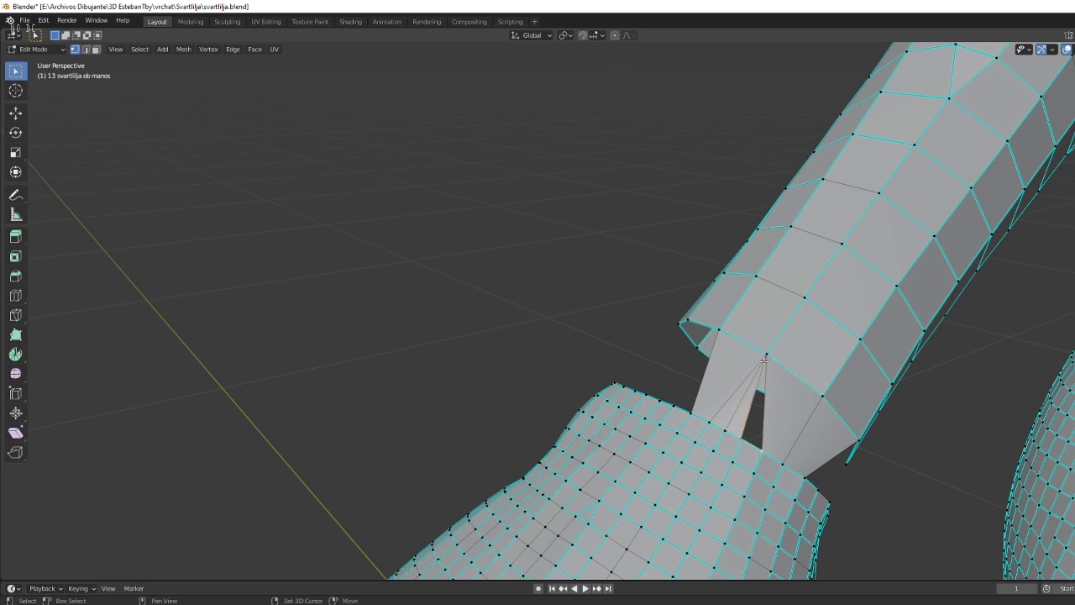
scroll(766, 354, "down", 5)
middle_click_drag(768, 352, 633, 324)
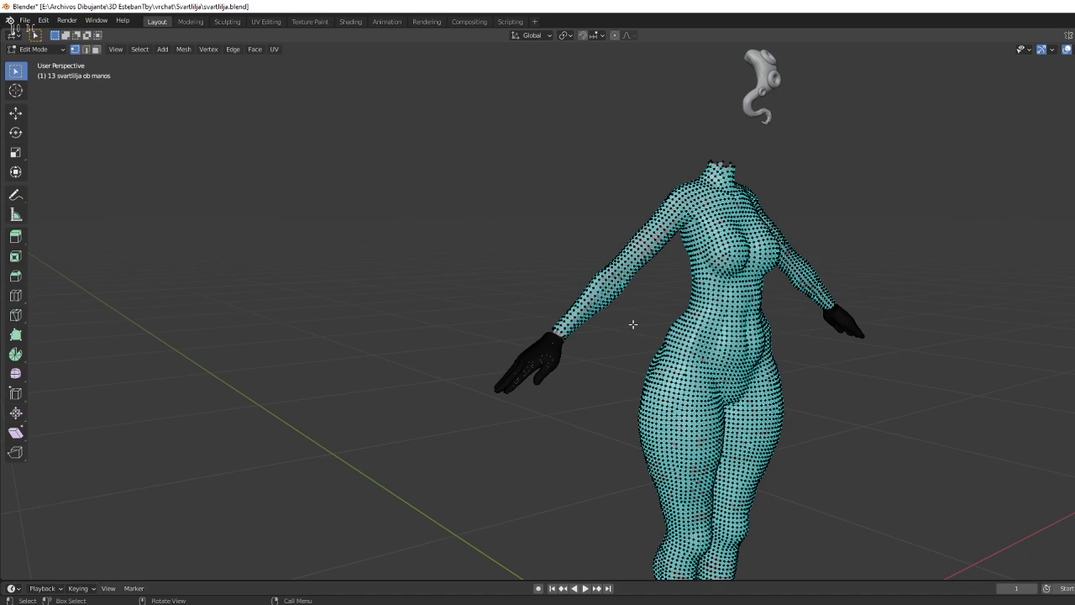
Switch to Object Mode and hide the body with H, leaving the curled hair braid.
scroll(632, 324, "up", 3)
middle_click_drag(608, 325, 614, 361)
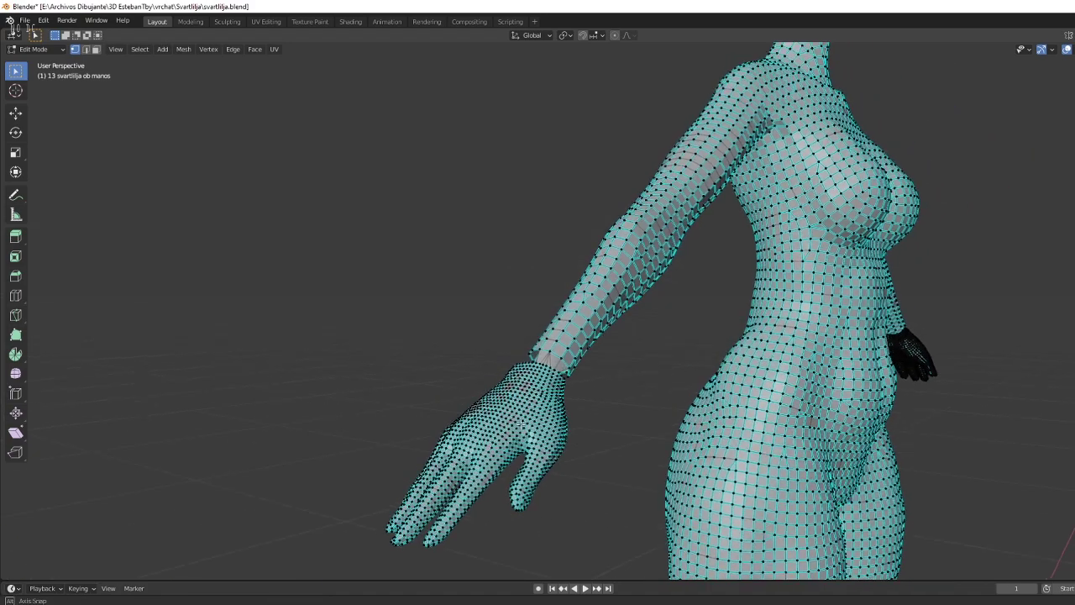
middle_click_drag(512, 420, 537, 395)
mouse_move(625, 366)
middle_mouse_down()
mouse_move(588, 374)
mouse_move(705, 311)
mouse_move(735, 281)
middle_mouse_up()
scroll(532, 379, "up", 4)
scroll(649, 370, "up", 2)
scroll(649, 369, "down", 5)
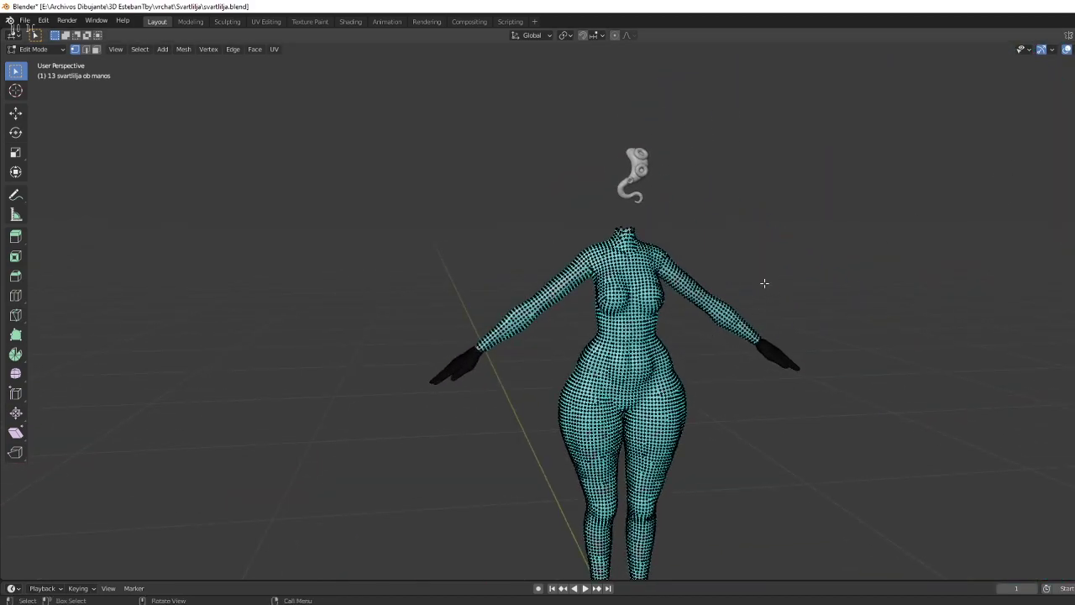
scroll(600, 247, "up", 2)
scroll(602, 257, "down", 2)
scroll(566, 280, "down", 2)
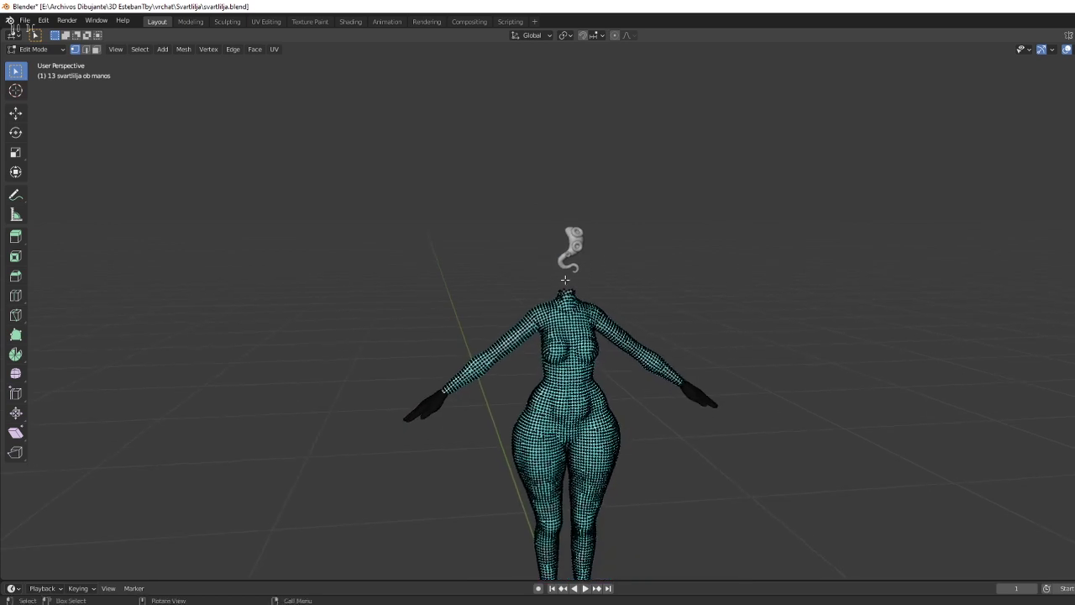
left_click(34, 49)
left_click(42, 67)
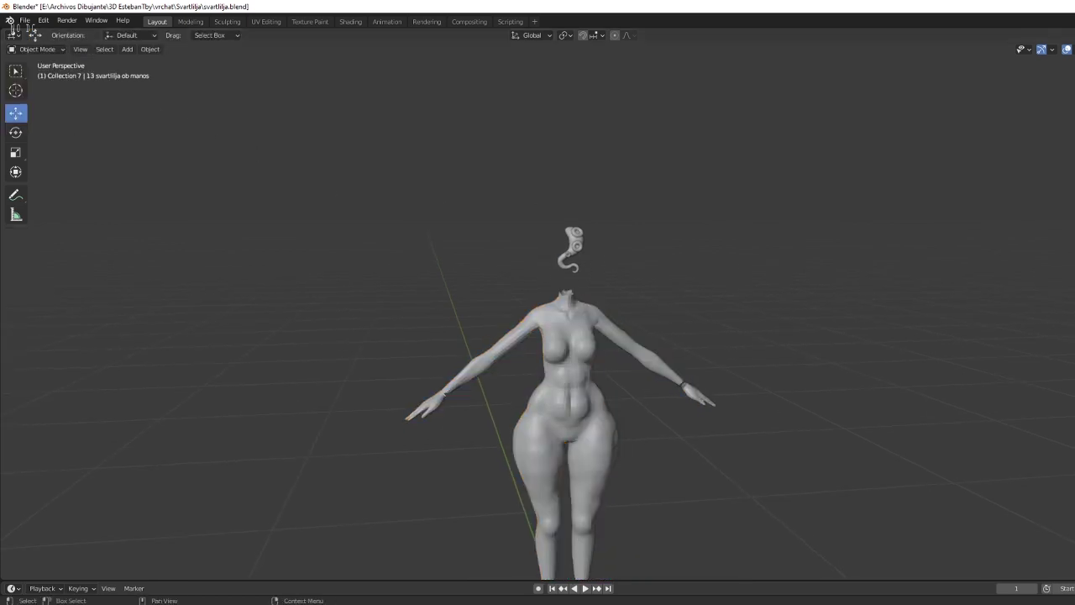
key("h")
scroll(693, 250, "up", 2)
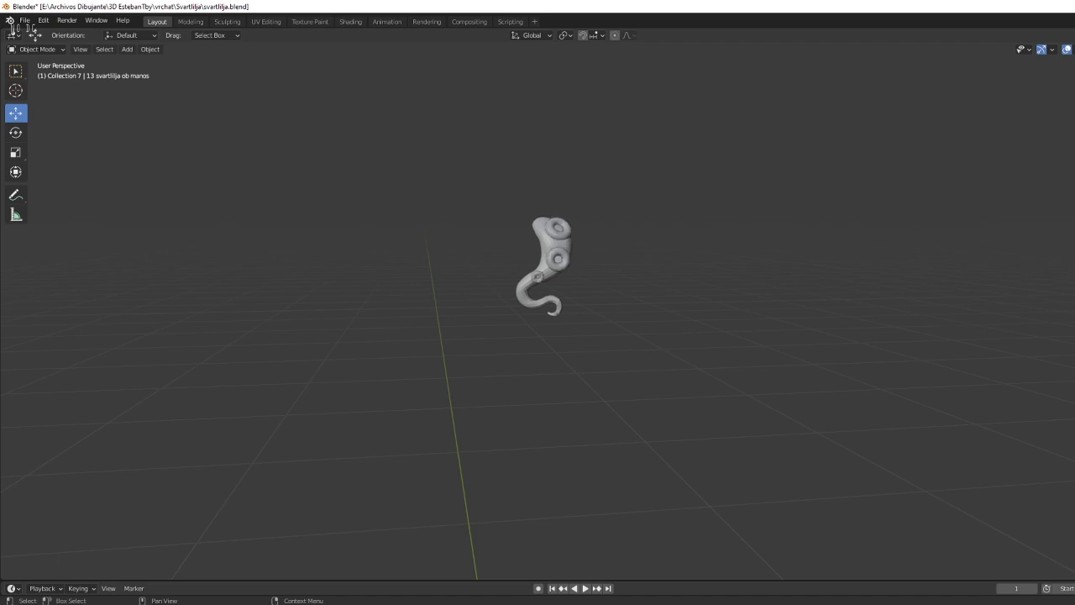
Select the ring pieces and the main curled hair piece.
scroll(531, 205, "up", 5)
left_click(574, 256)
scroll(575, 255, "down", 5)
middle_click_drag(574, 254, 570, 252)
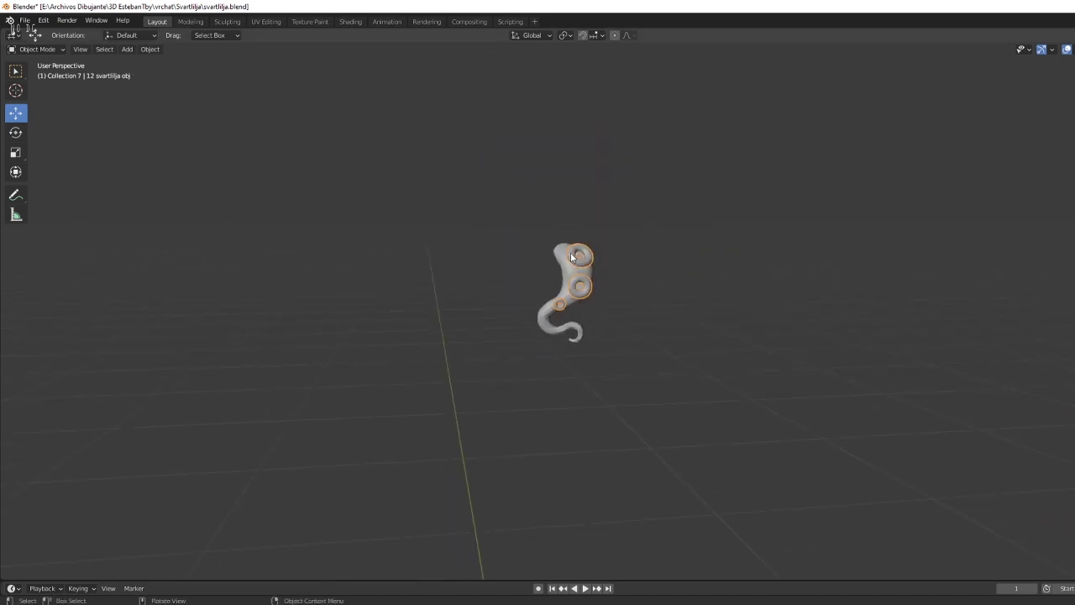
left_click(565, 262)
key("shift")
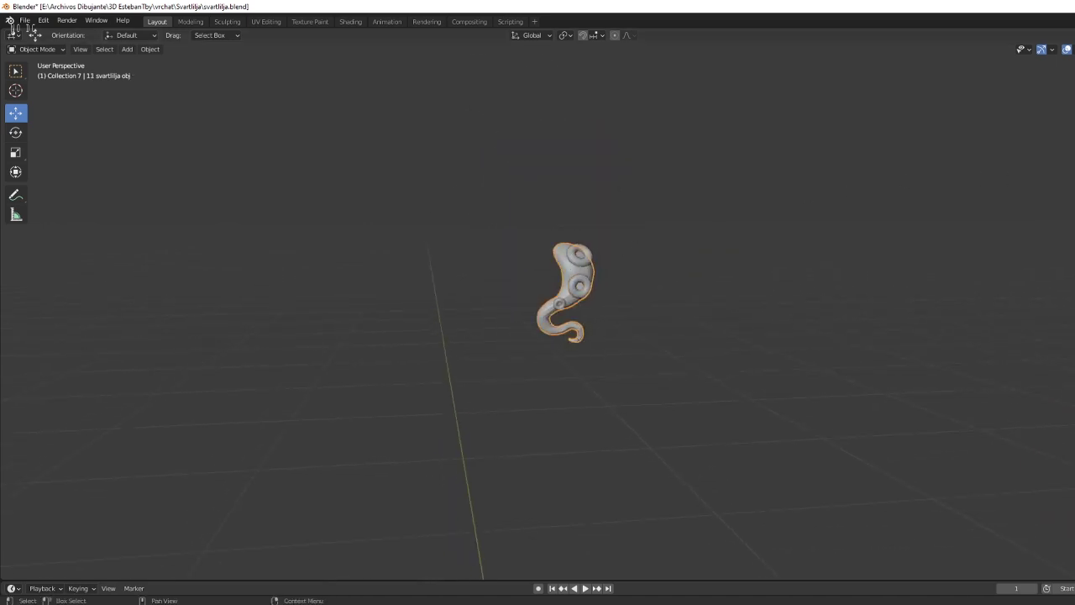
Reveal the other hair pieces, then select the right head tentacle and the curled back piece.
key("alt+a")
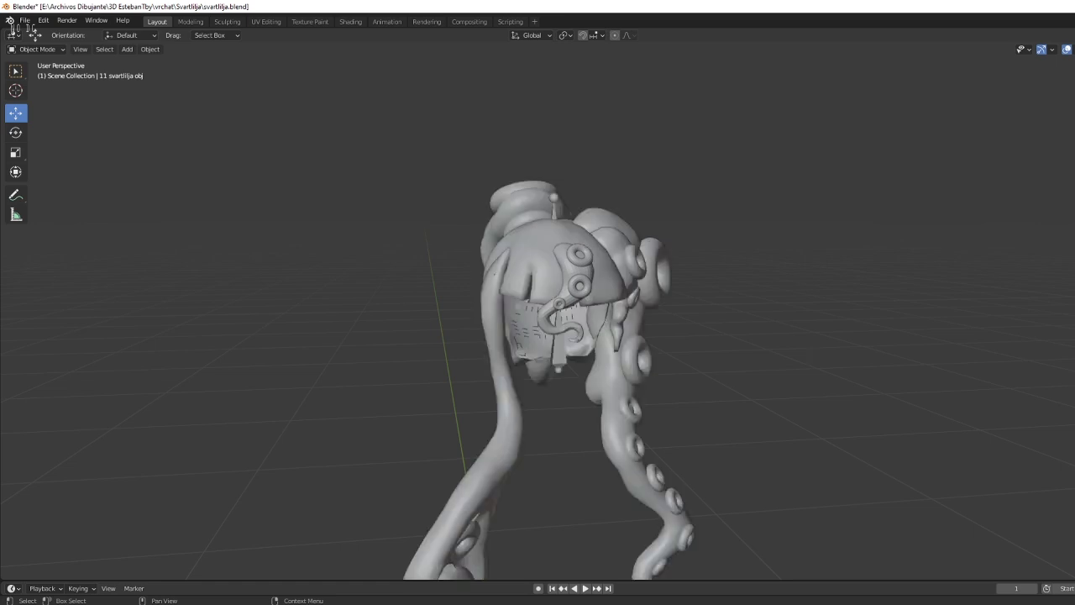
scroll(824, 227, "down", 3)
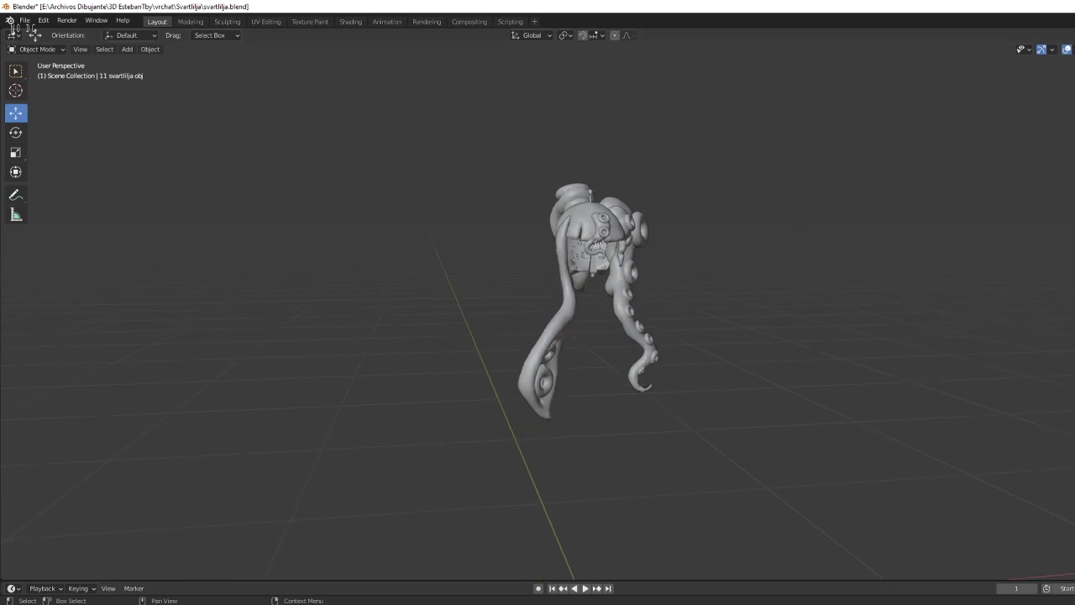
scroll(627, 204, "up", 3)
scroll(681, 201, "up", 1)
left_click(678, 212)
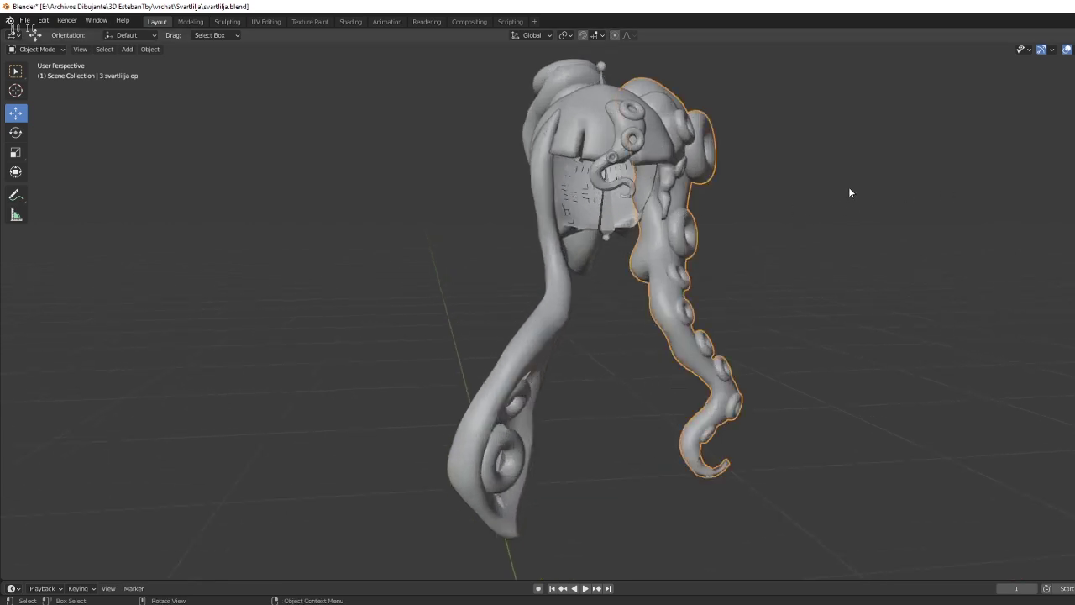
left_click(620, 127)
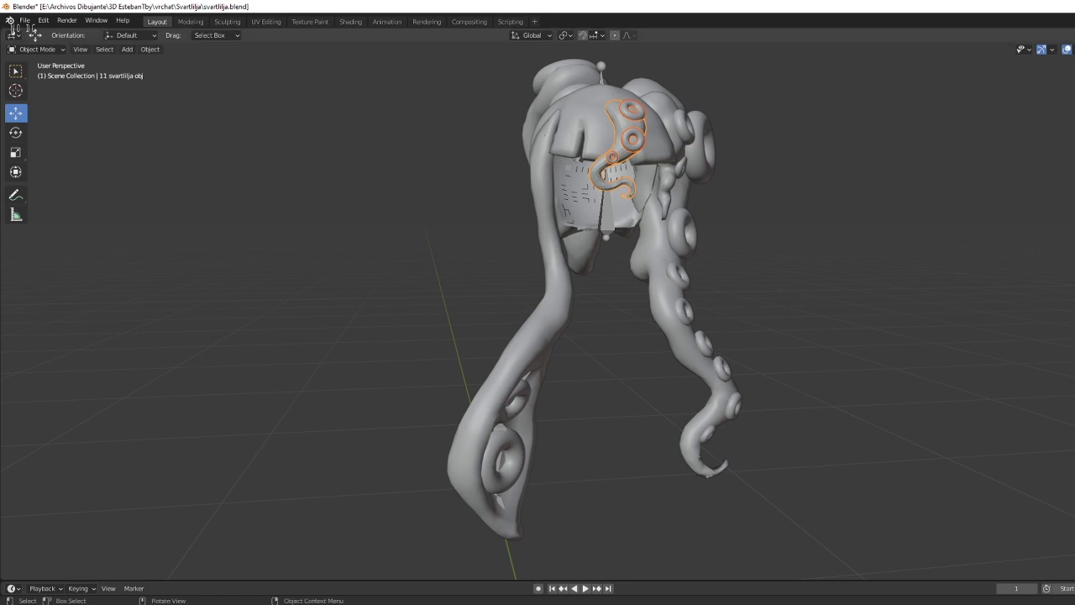
Apply smooth shading to the three rings on the curled tentacle.
mouse_move(778, 181)
middle_mouse_down()
mouse_move(667, 302)
mouse_move(741, 242)
middle_mouse_up()
scroll(667, 302, "up", 4)
scroll(693, 275, "up", 3)
scroll(741, 243, "down", 3)
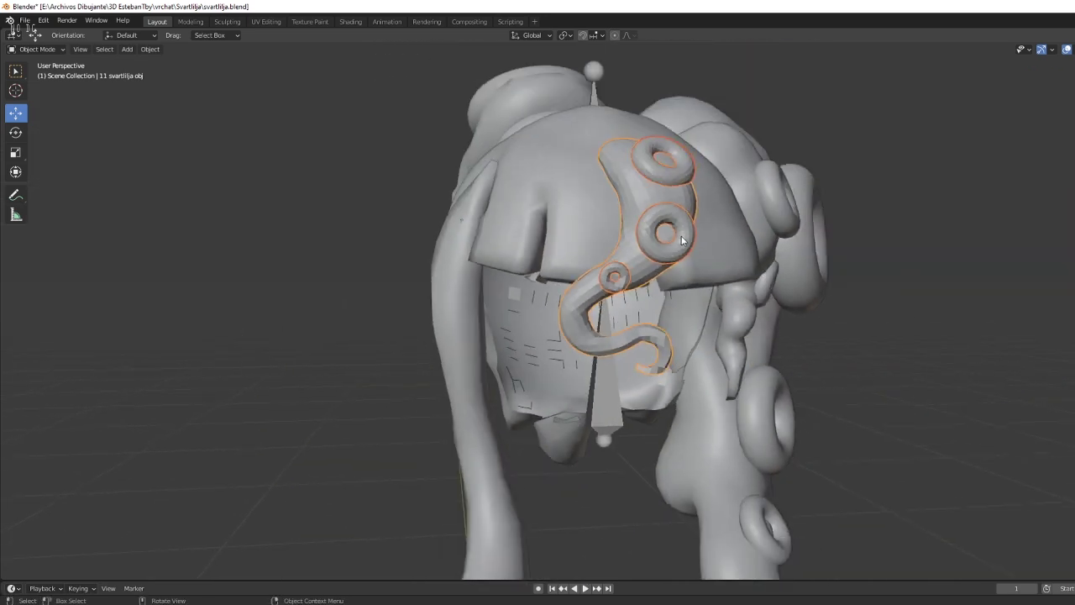
left_click(676, 210)
scroll(676, 210, "up", 3)
scroll(688, 255, "up", 1)
middle_click_drag(688, 255, 691, 290)
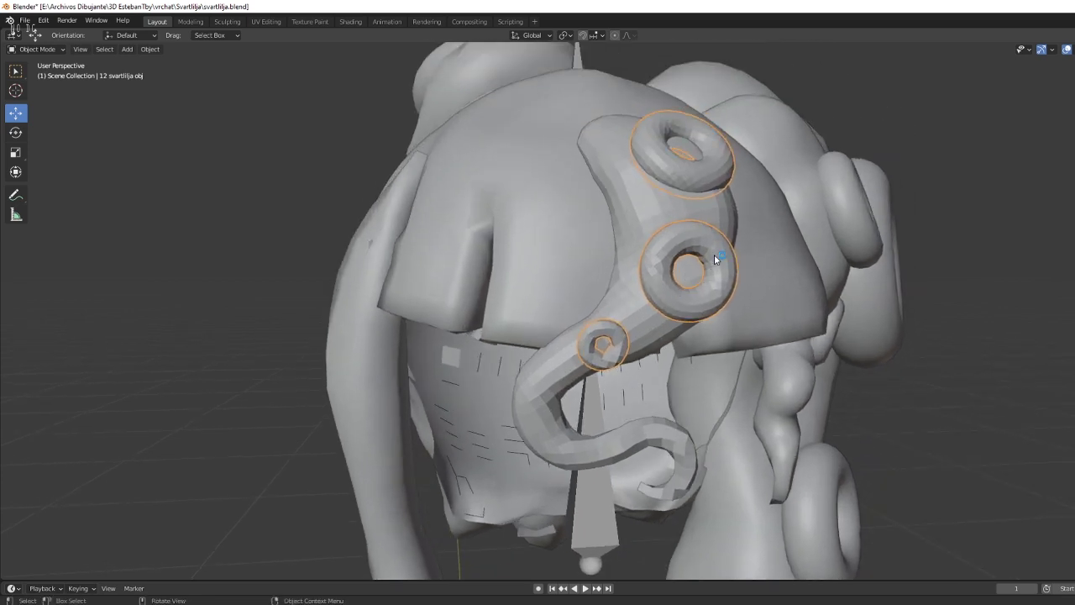
right_click(713, 254)
left_click(697, 258)
Shade the whole curled tentacle smooth, then reselect the rings and the tentacle body.
left_click(637, 232)
right_click(636, 232)
left_click(635, 235)
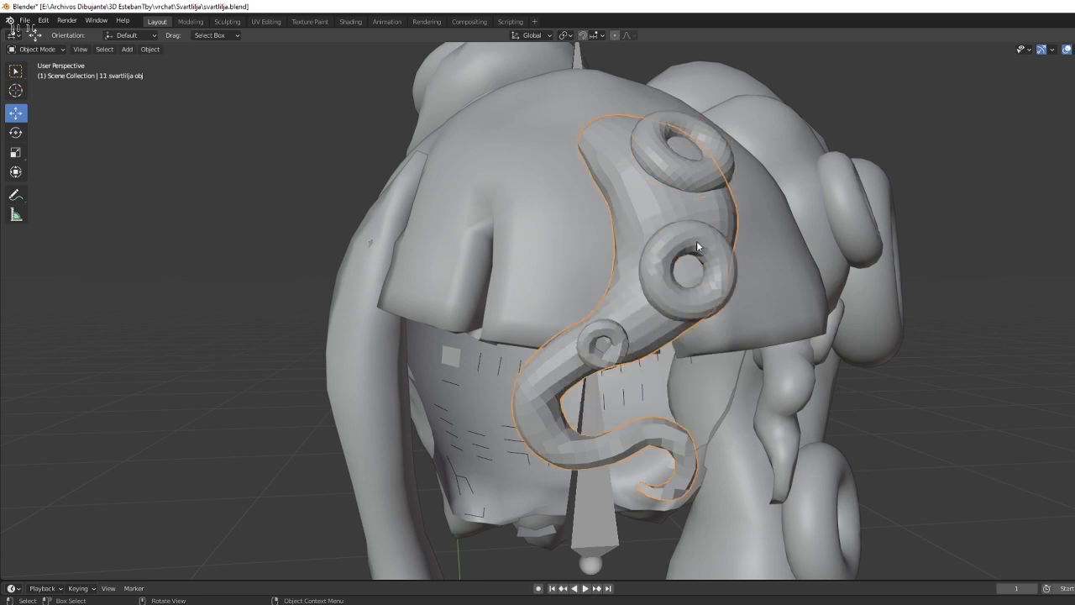
left_click(696, 240)
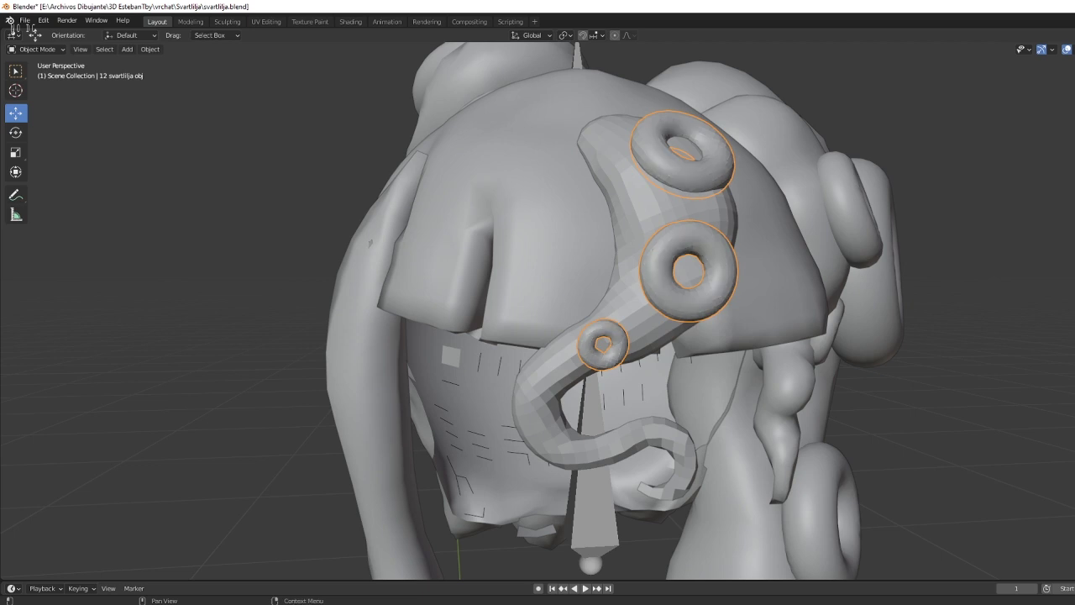
left_click(663, 341)
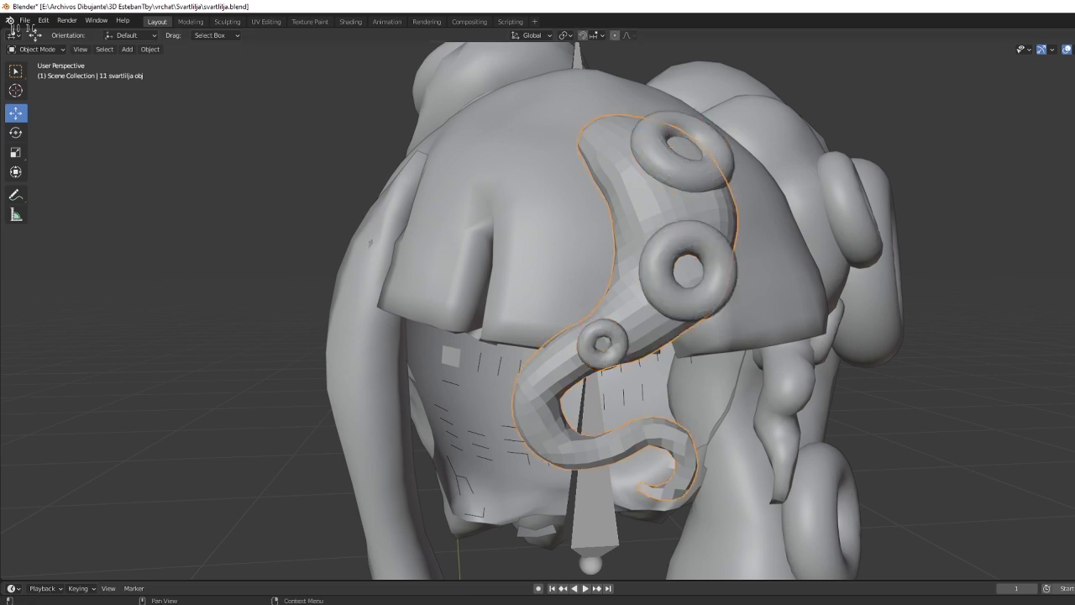
middle_click_drag(771, 319, 655, 186)
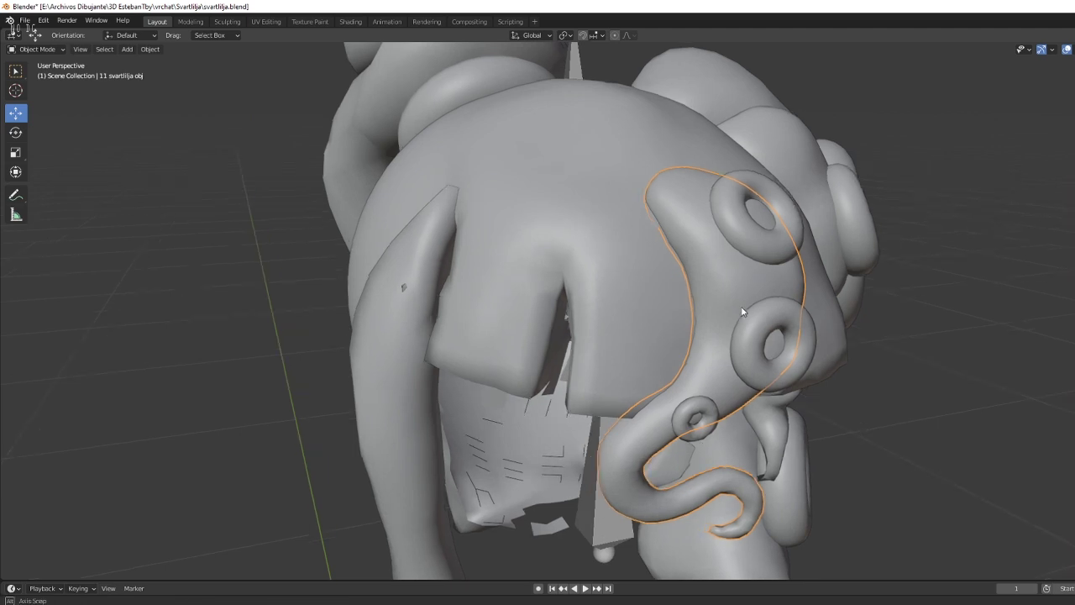
Check the tentacle through the body in wireframe, then return to solid shading.
key("shift+z")
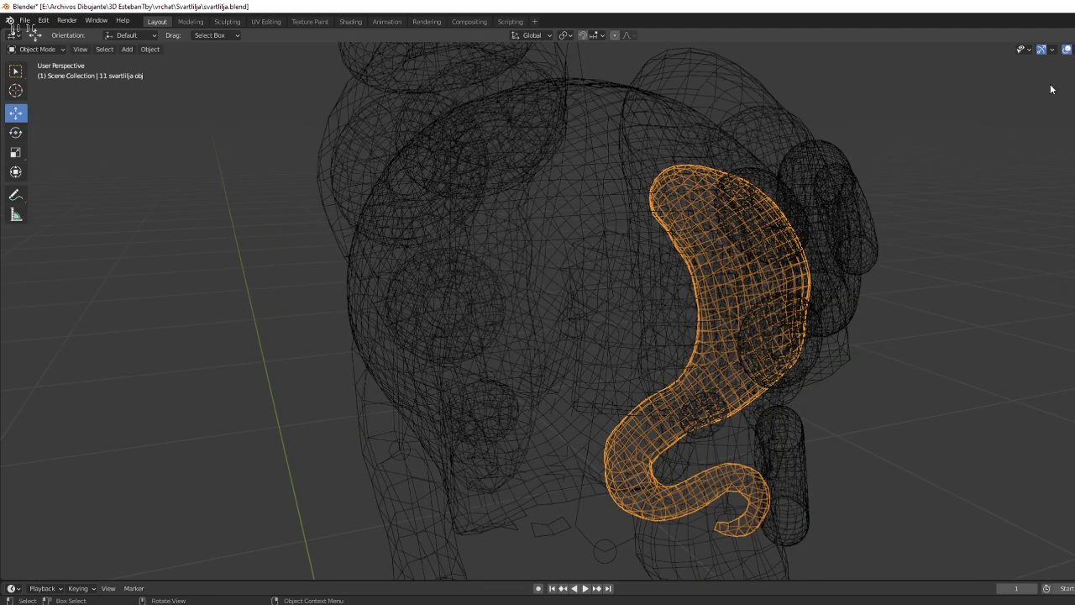
scroll(955, 156, "down", 4)
scroll(1056, 70, "up", 2)
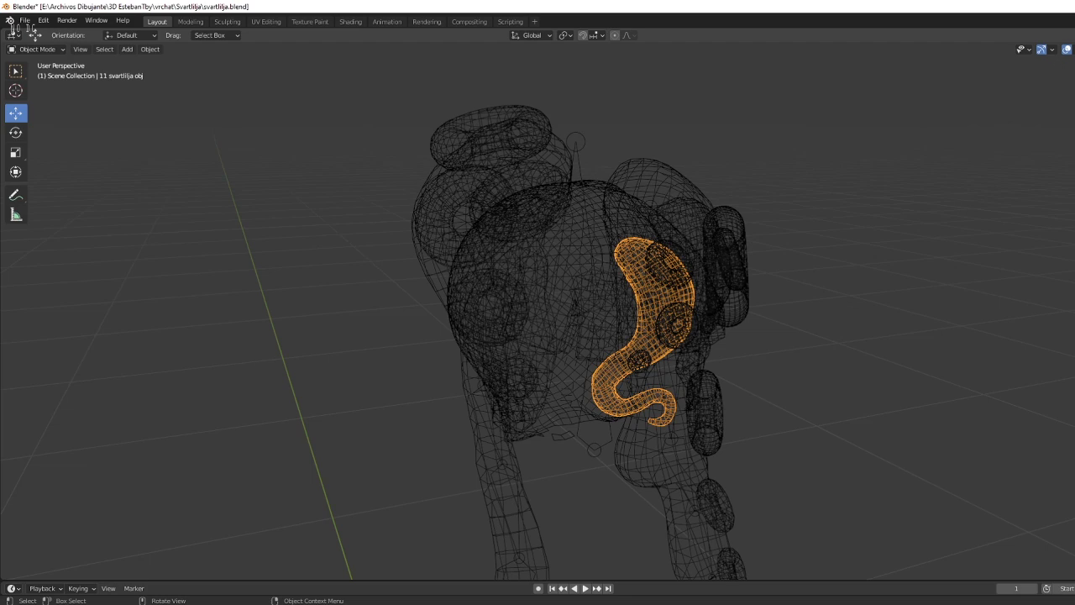
scroll(799, 220, "up", 1)
scroll(799, 243, "up", 2)
scroll(798, 255, "up", 2)
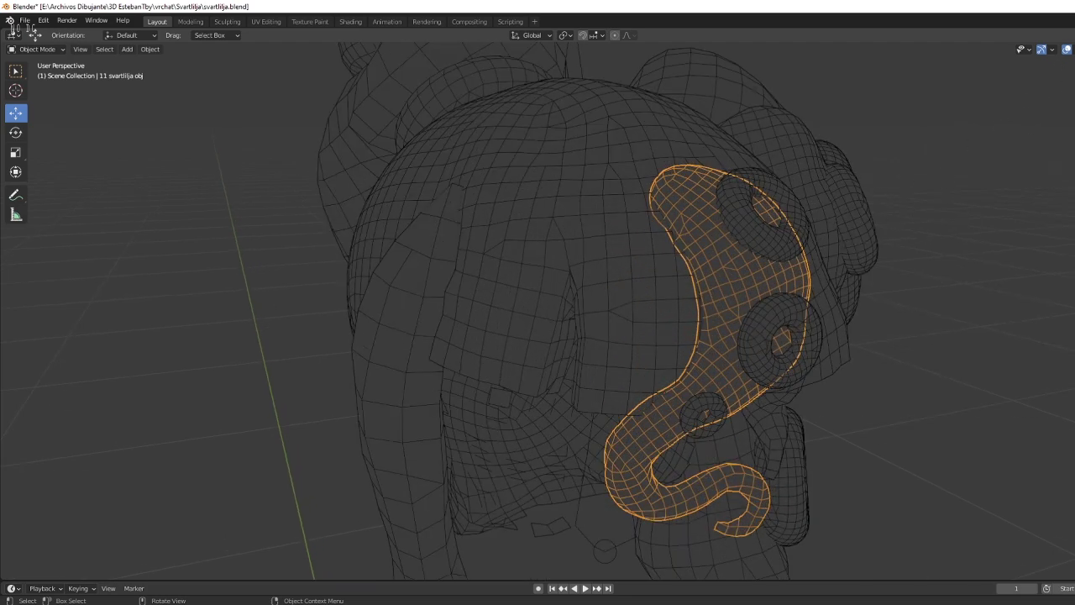
key("shift+z")
Select the armature and enable X-ray to reveal its bones inside the body.
mouse_move(771, 281)
middle_mouse_down()
mouse_move(706, 217)
mouse_move(620, 425)
middle_mouse_up()
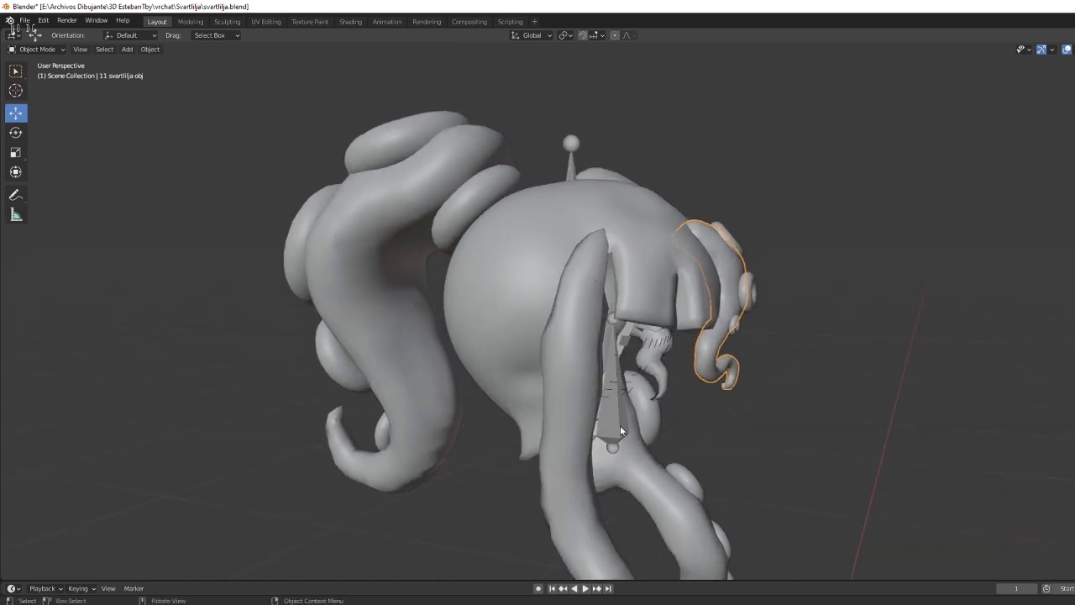
left_click(622, 411)
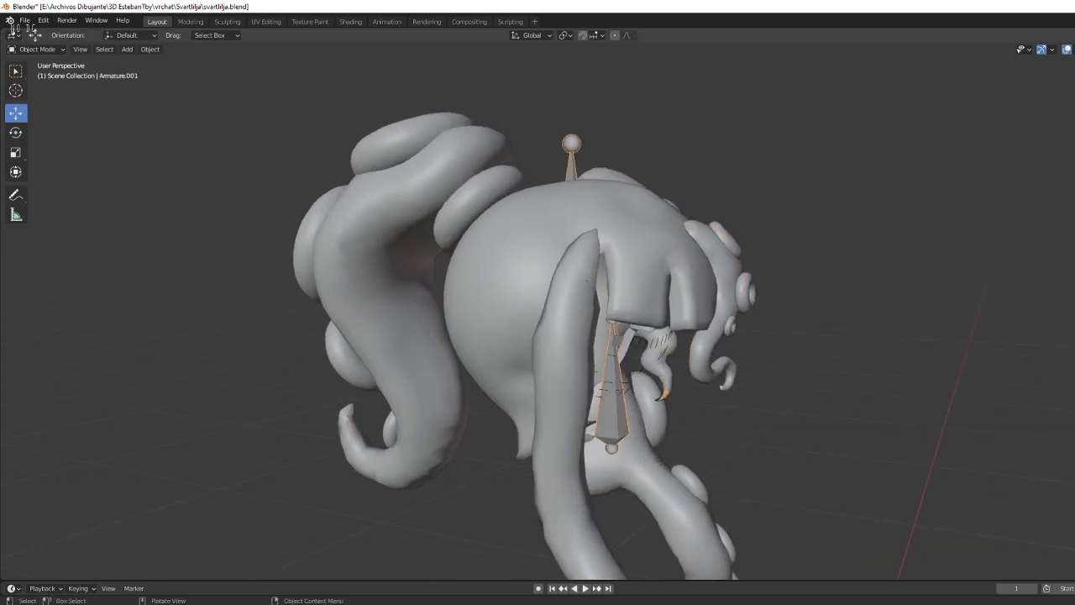
key("alt+z")
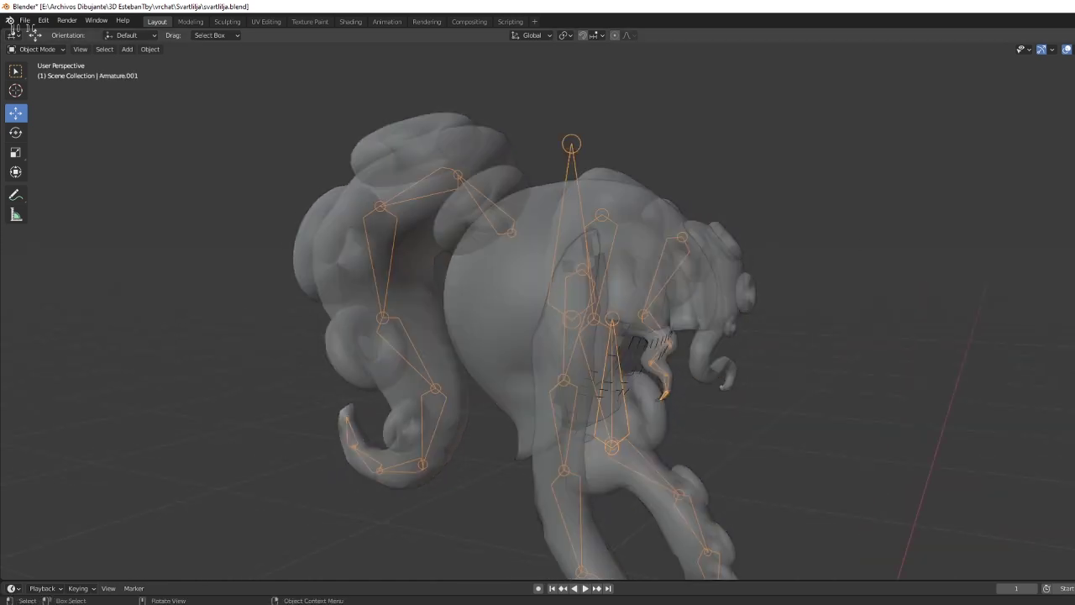
Turn off X-ray and review the transform pivot and snapping options.
key("alt+z")
mouse_move(1006, 116)
middle_mouse_down()
mouse_move(850, 177)
mouse_move(701, 218)
mouse_move(854, 139)
middle_mouse_up()
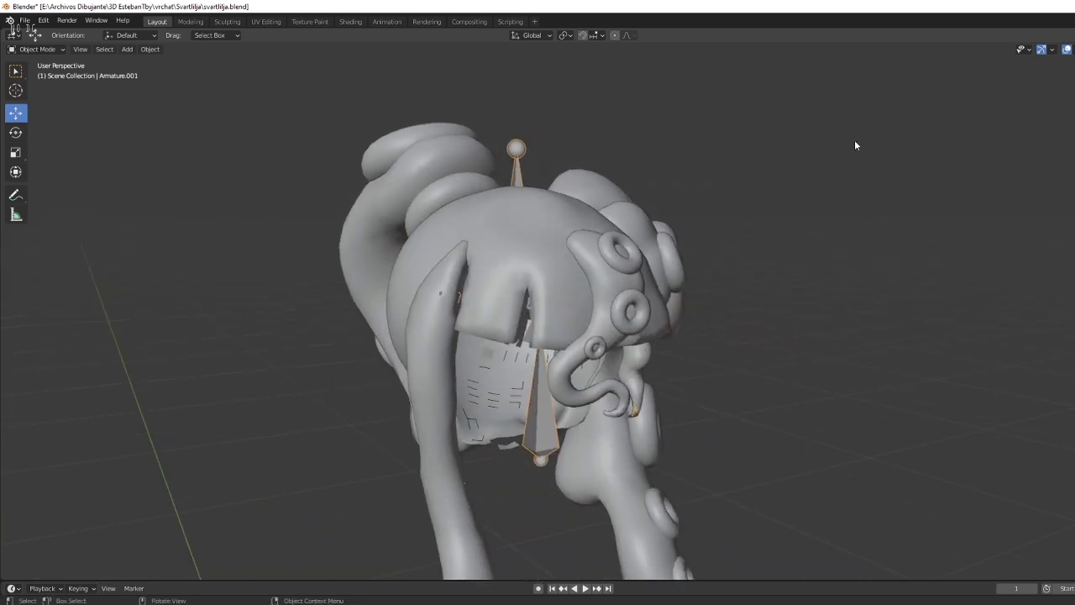
left_click(573, 37)
left_click(599, 34)
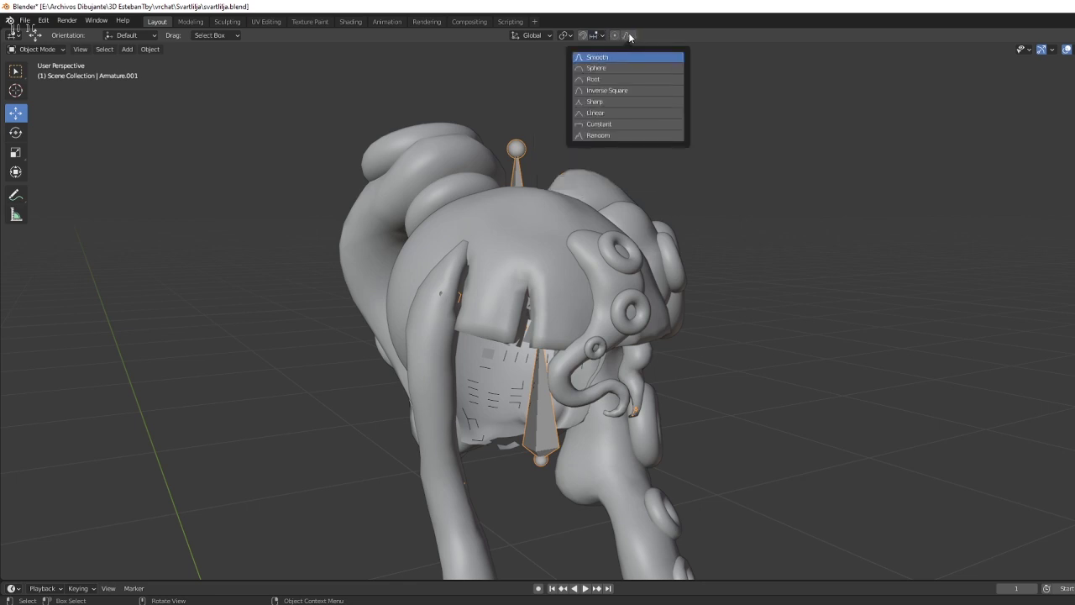
Set the armature to draw In Front and orbit to view the bones from behind.
right_click(521, 151)
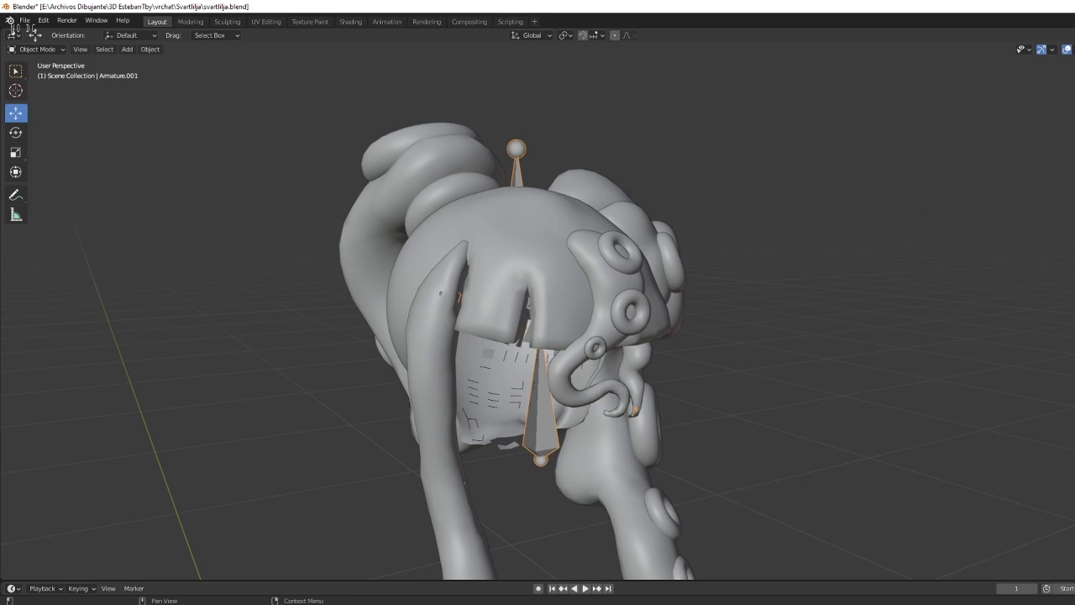
mouse_move(605, 285)
middle_mouse_down()
mouse_move(624, 279)
mouse_move(724, 313)
mouse_move(686, 334)
mouse_move(761, 320)
mouse_move(708, 307)
middle_mouse_up()
mouse_move(632, 265)
middle_mouse_down()
mouse_move(527, 399)
mouse_move(613, 304)
middle_mouse_up()
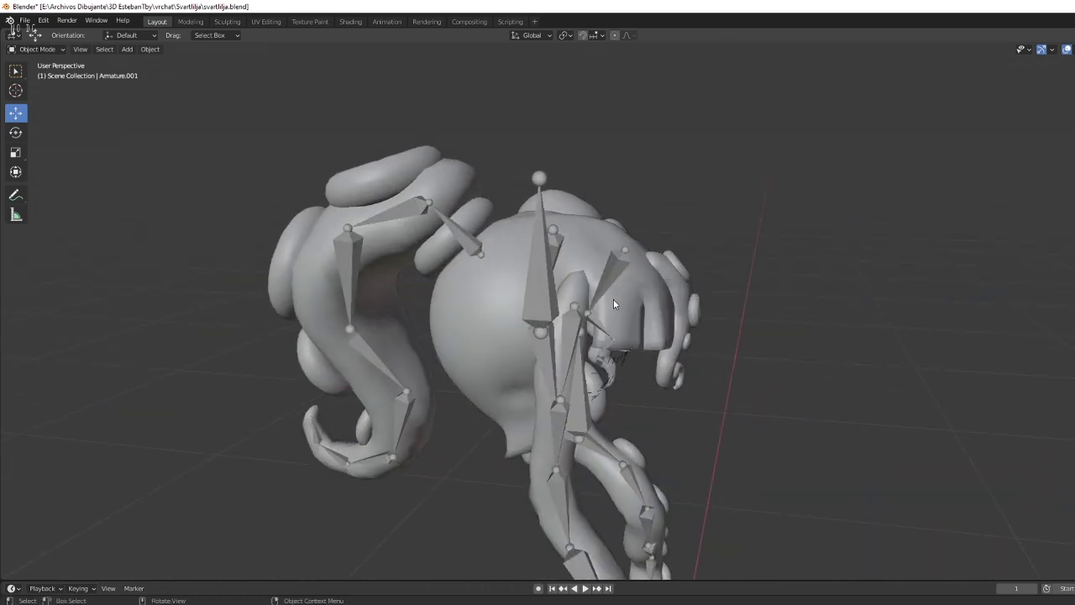
left_click(541, 179)
mouse_move(555, 199)
middle_mouse_down()
mouse_move(536, 350)
mouse_move(555, 404)
middle_mouse_up()
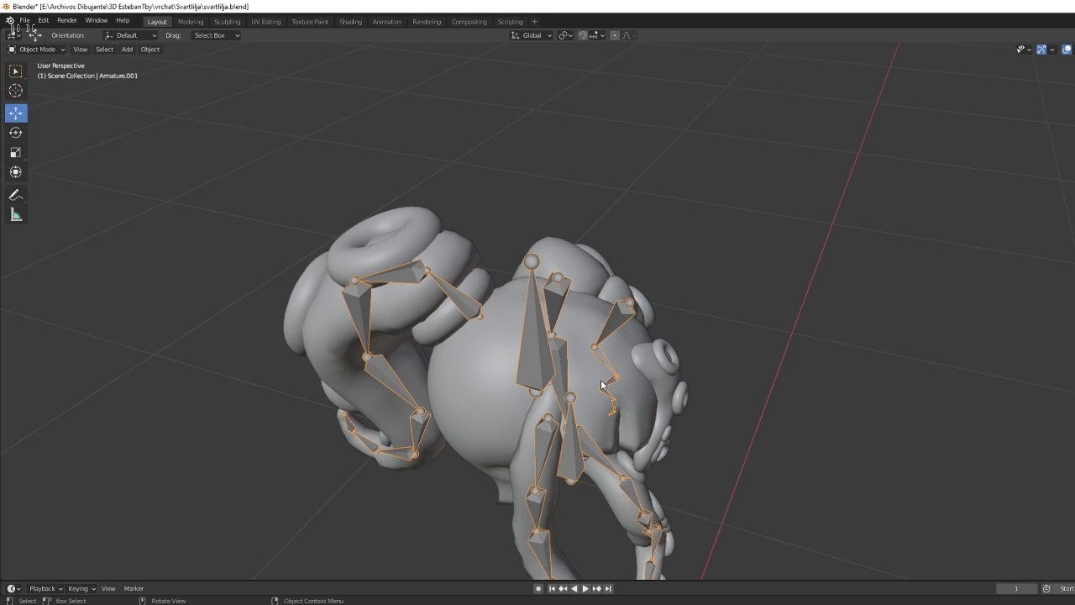
middle_click_drag(601, 384, 610, 367)
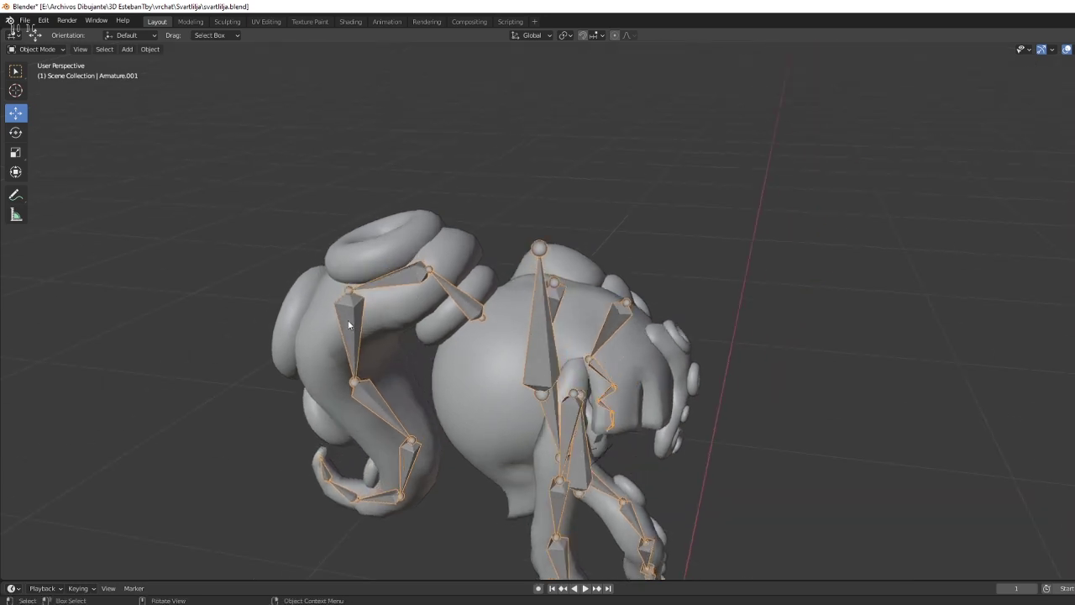
mouse_move(470, 353)
middle_mouse_down()
mouse_move(588, 353)
mouse_move(483, 295)
middle_mouse_up()
mouse_move(397, 498)
middle_mouse_down()
mouse_move(392, 395)
mouse_move(411, 416)
mouse_move(395, 551)
mouse_move(418, 471)
mouse_move(643, 297)
mouse_move(608, 347)
mouse_move(606, 316)
mouse_move(572, 304)
mouse_move(528, 250)
middle_mouse_up()
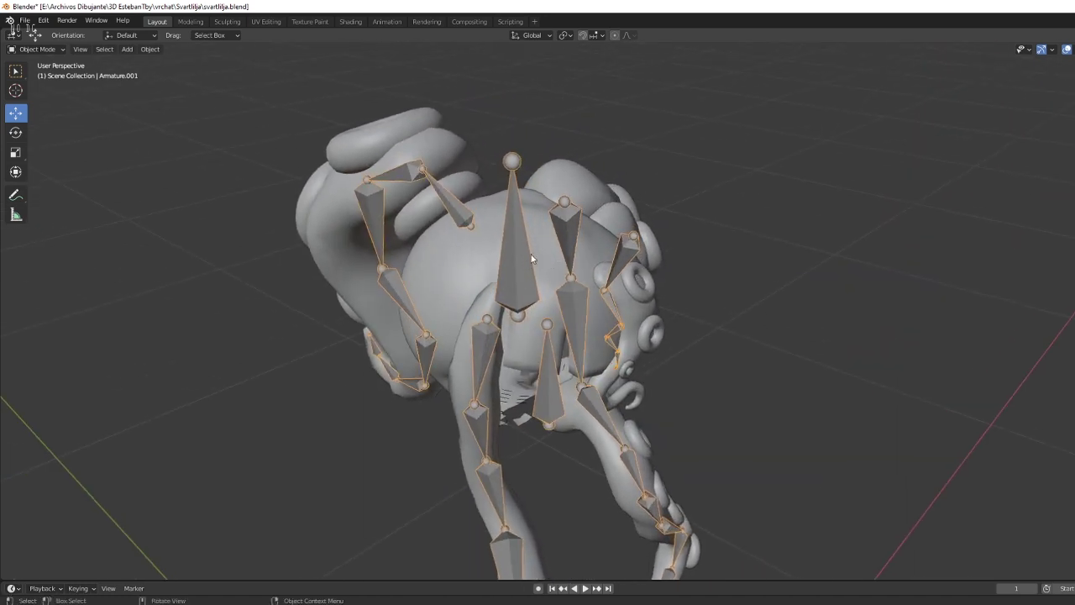
middle_click_drag(581, 300, 568, 306)
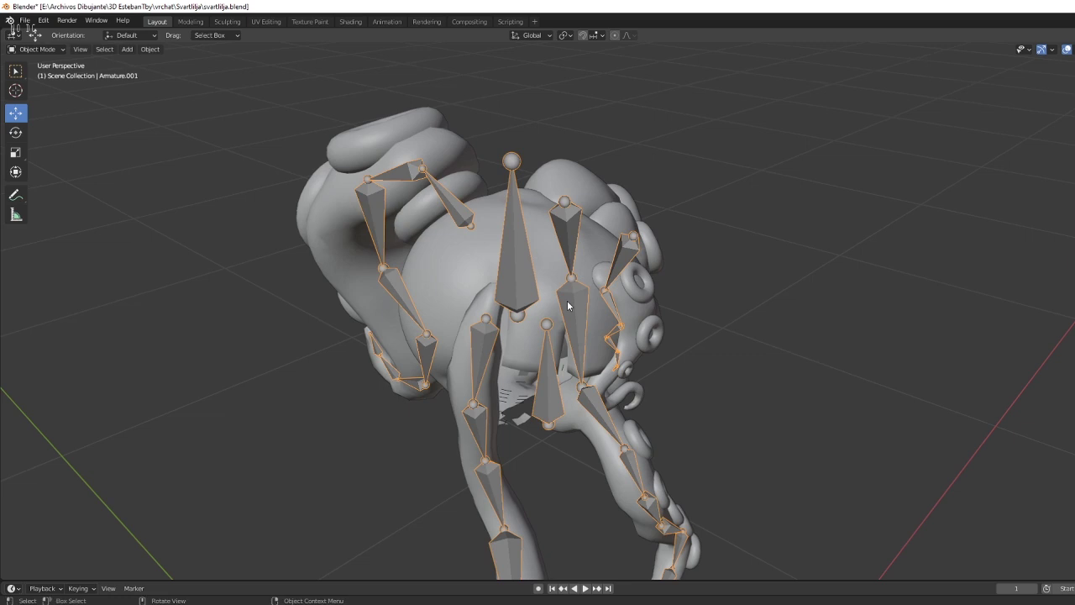
middle_click_drag(567, 300, 481, 257)
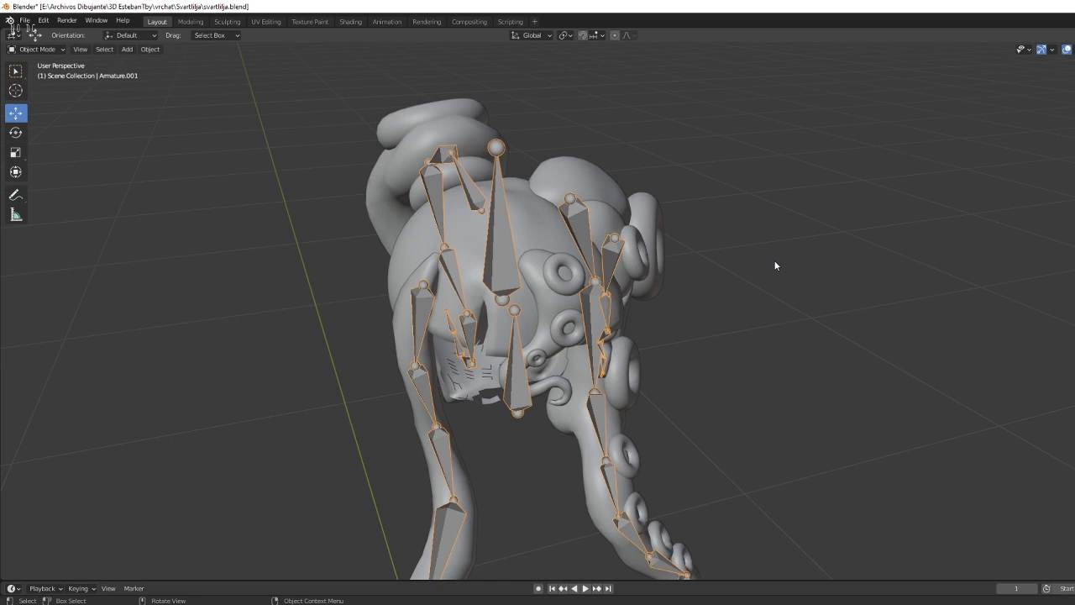
middle_click_drag(776, 266, 515, 217)
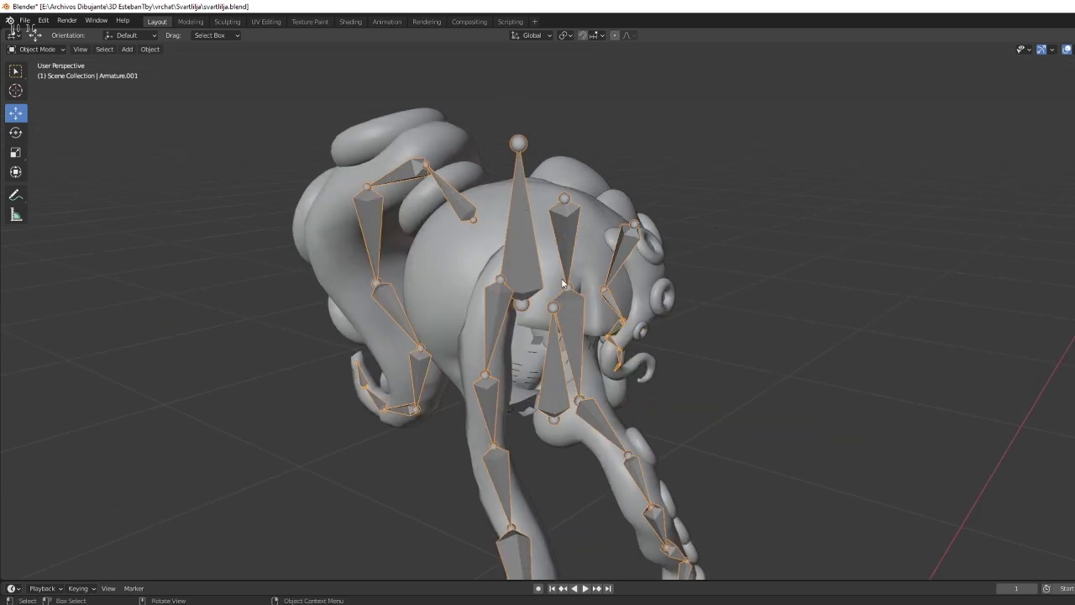
middle_click_drag(504, 278, 601, 303)
left_click(551, 178)
left_click(551, 178)
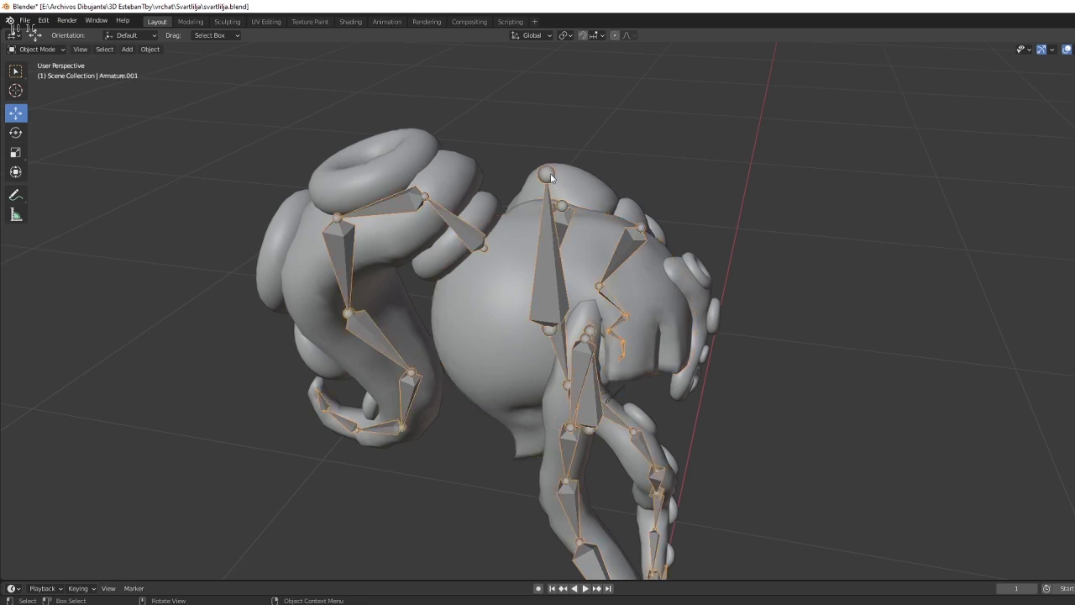
left_click(550, 176)
left_click(551, 178)
key("ctrl+Tab")
Extrude a new bone from the root joint, constrained along the Y axis.
left_click(547, 174)
mouse_move(547, 174)
left_mouse_down()
mouse_move(677, 309)
mouse_move(615, 255)
left_mouse_up()
key("z")
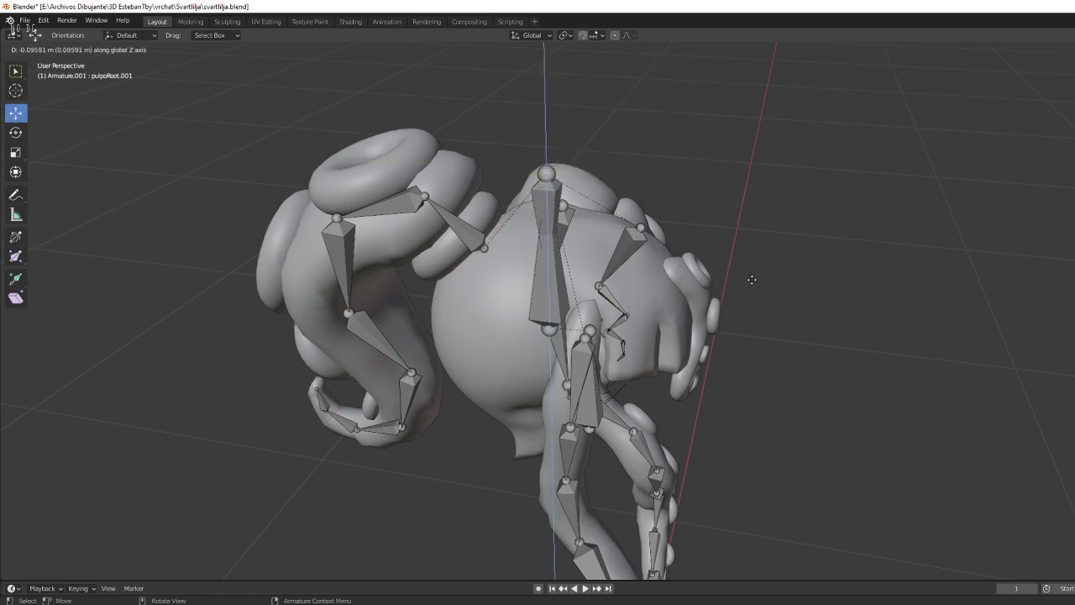
key("y")
left_click(786, 191)
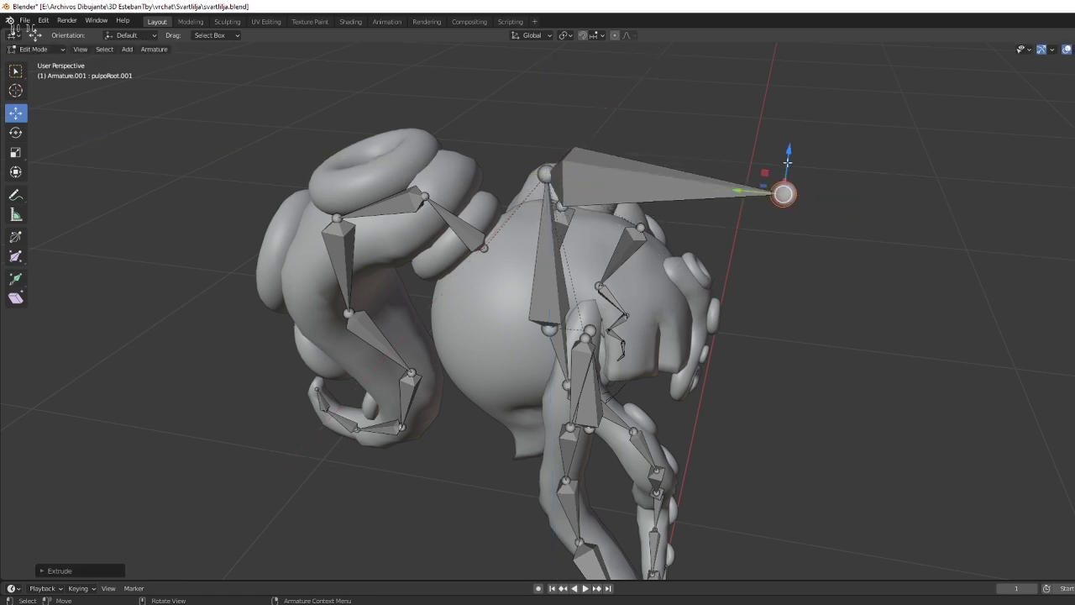
mouse_move(788, 163)
middle_mouse_down()
mouse_move(705, 205)
mouse_move(799, 169)
middle_mouse_up()
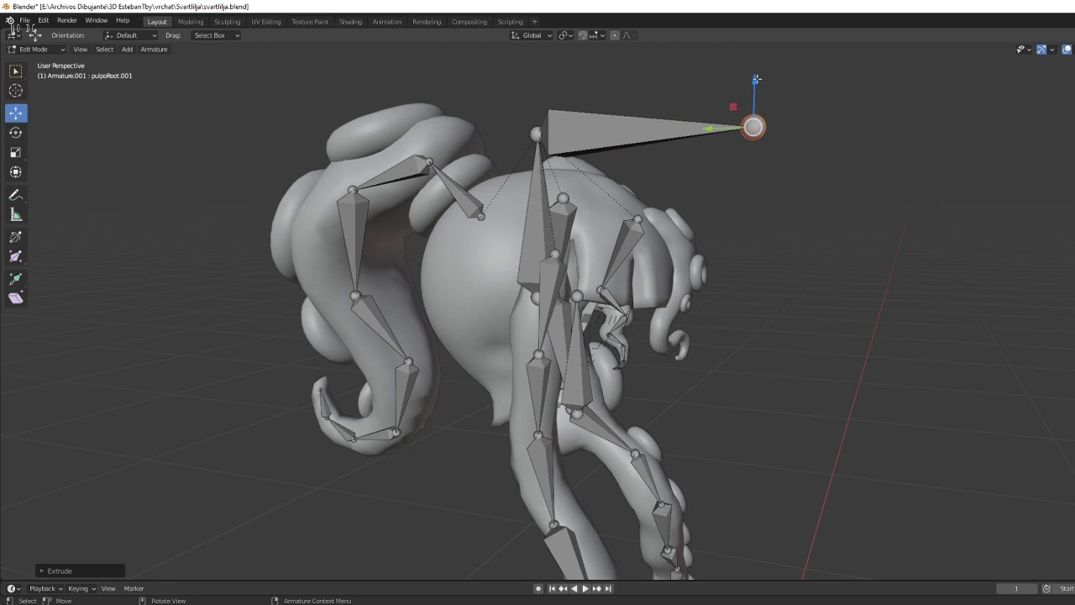
Lower the new bone's tip and slide it sideways toward the head.
left_click_drag(756, 79, 752, 183)
mouse_move(752, 182)
middle_mouse_down()
mouse_move(689, 193)
mouse_move(781, 184)
middle_mouse_up()
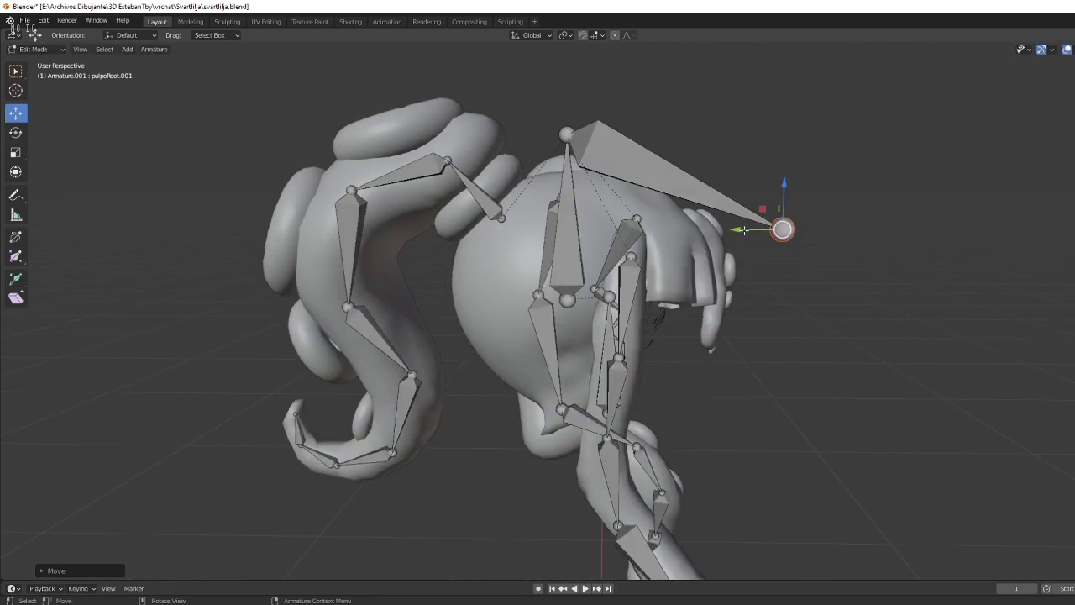
left_click_drag(744, 229, 666, 231)
middle_click_drag(666, 231, 579, 289)
scroll(557, 338, "up", 3)
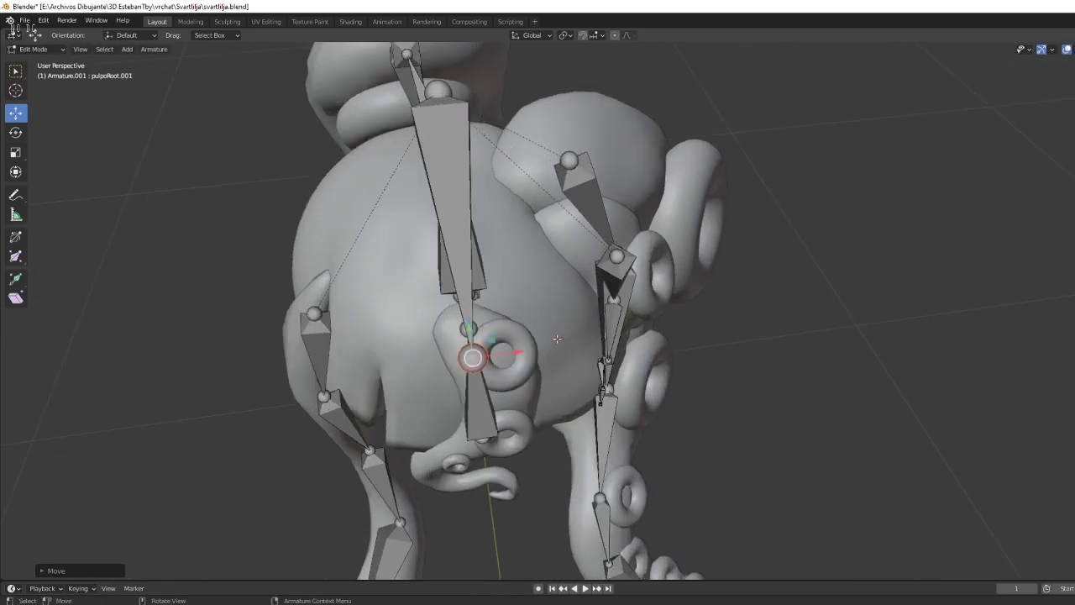
middle_click_drag(557, 338, 612, 418)
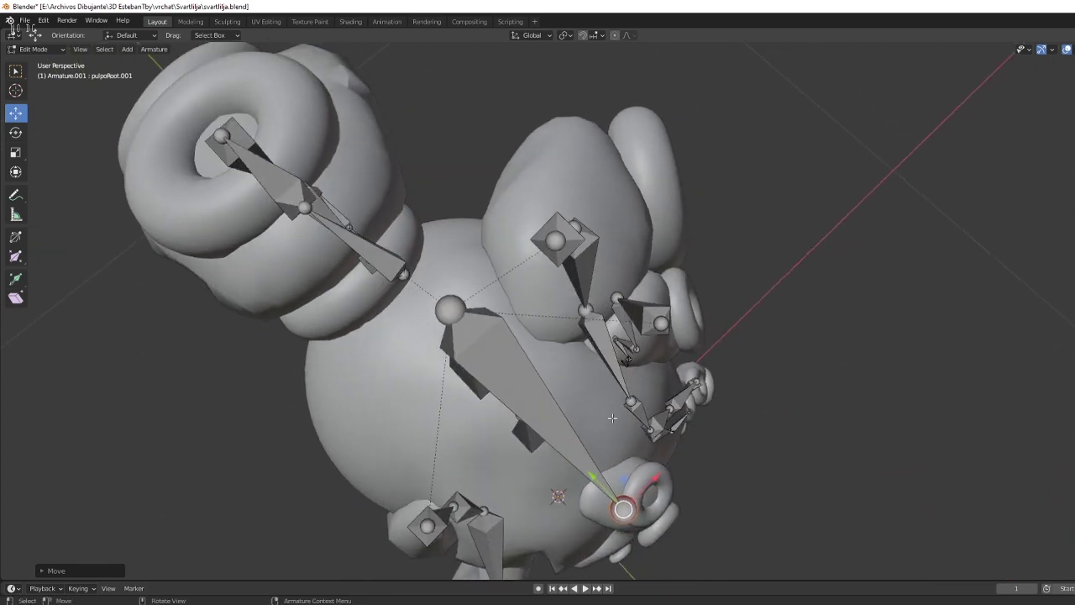
left_click_drag(595, 484, 601, 472)
middle_click_drag(602, 472, 721, 178)
left_click_drag(739, 170, 739, 180)
middle_click_drag(739, 179, 659, 312)
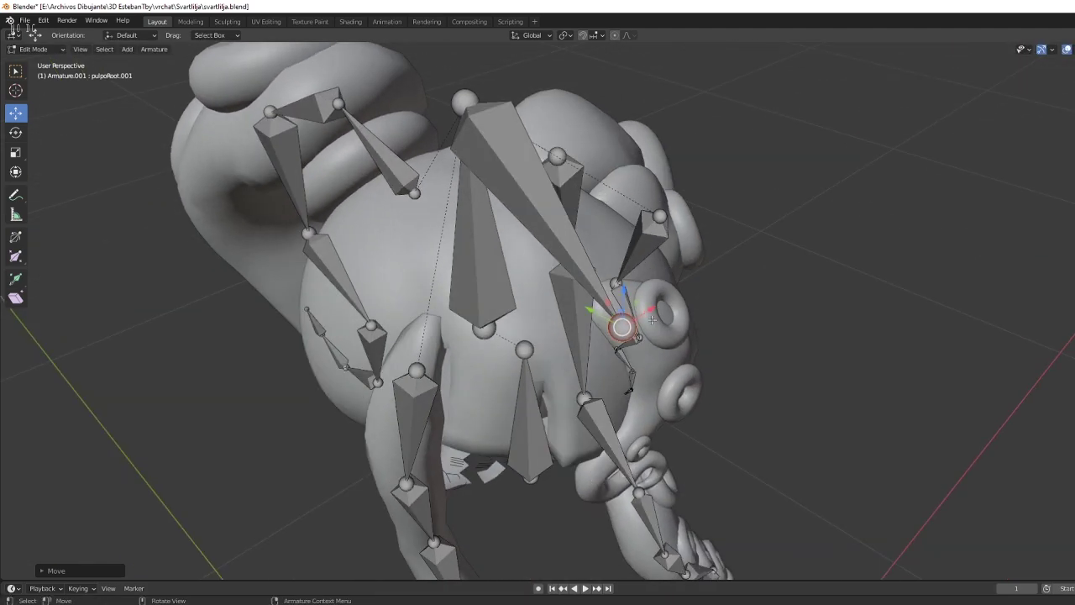
left_click(623, 322)
Shift the joint onto the head tentacle and extrude two bones, the second along X.
left_click_drag(651, 309, 662, 299)
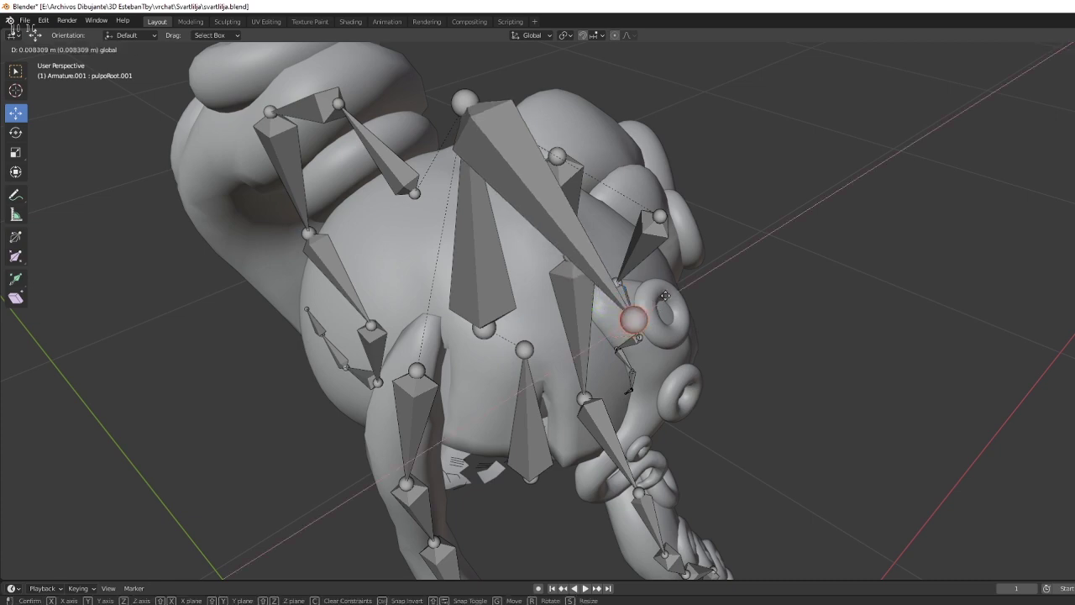
mouse_move(662, 299)
middle_mouse_down()
mouse_move(719, 173)
mouse_move(628, 273)
middle_mouse_up()
key("e")
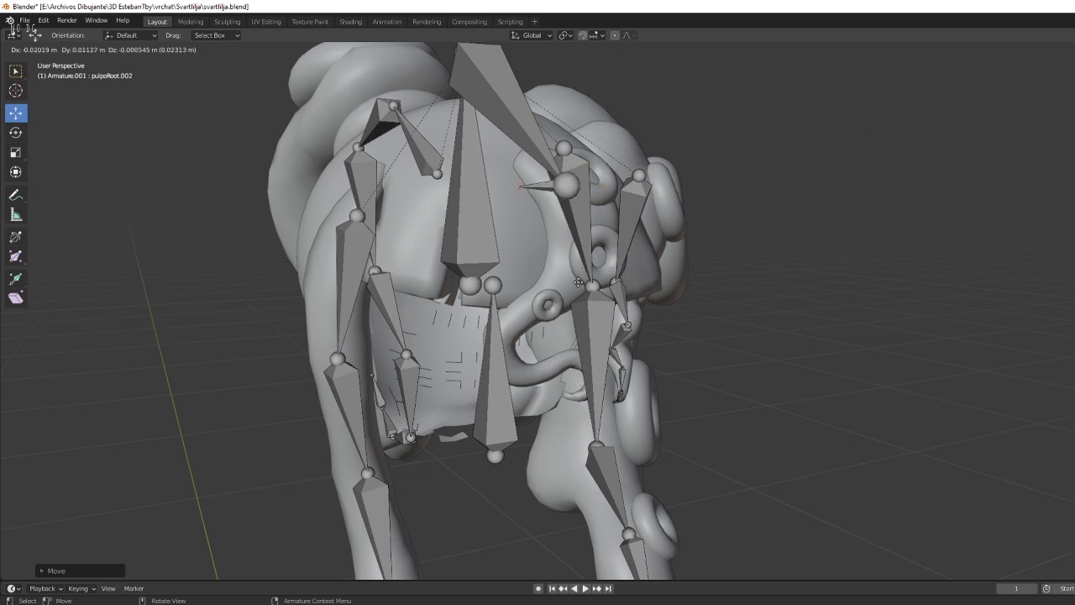
left_click(610, 362)
key("e")
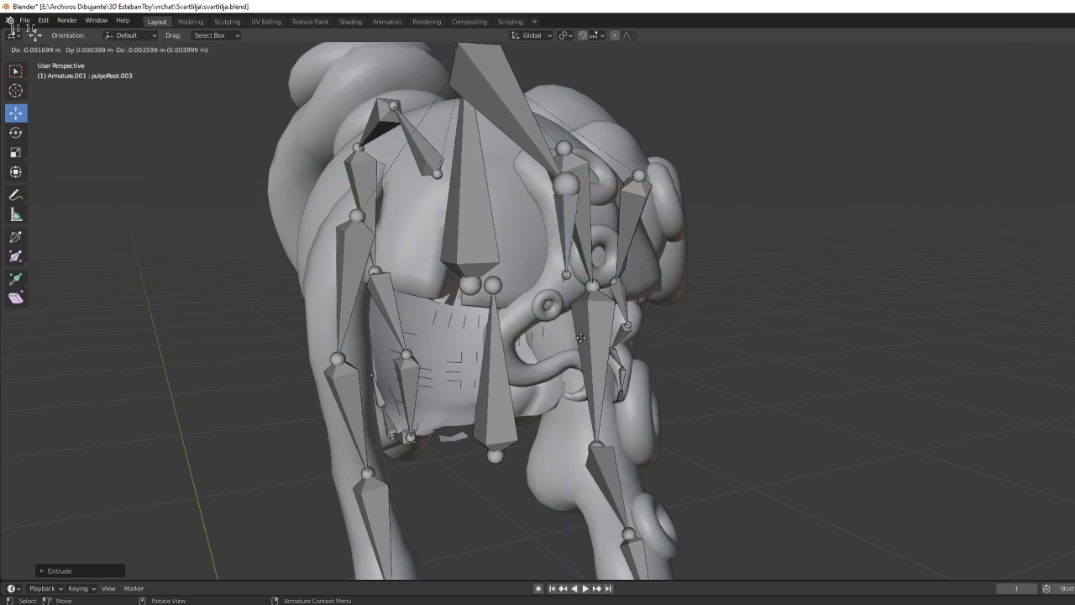
key("x")
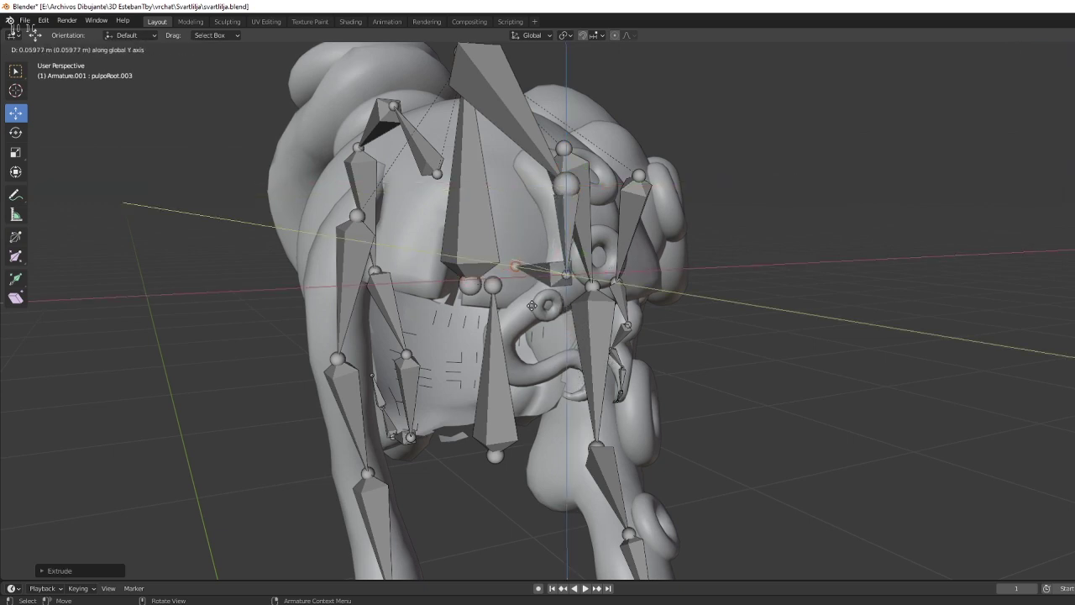
left_click(520, 325)
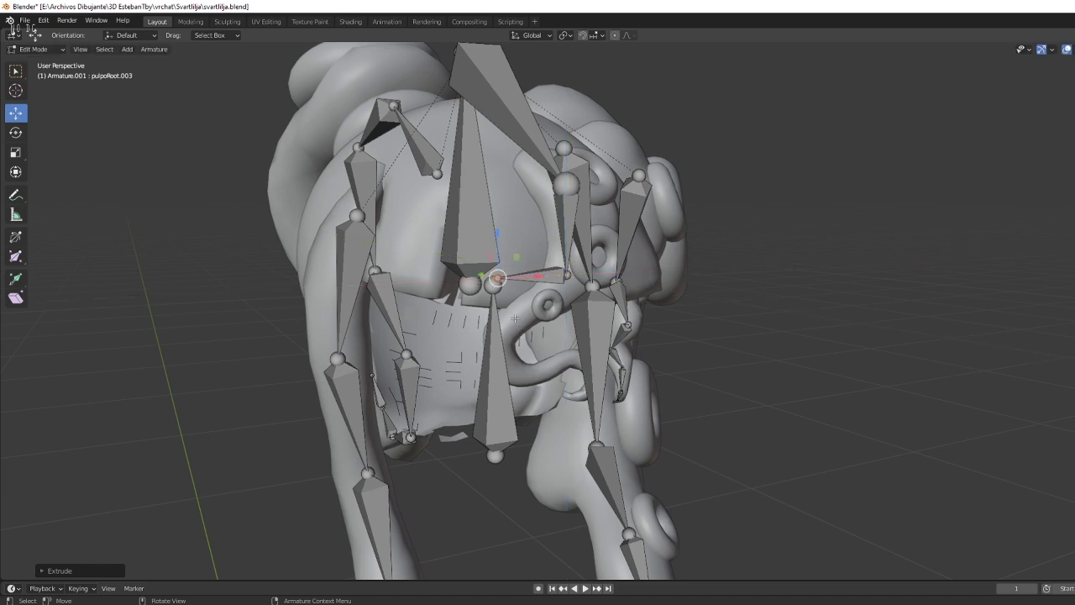
Extrude a downward bone along Z and move its joint vertically.
key("e")
key("x")
key("z")
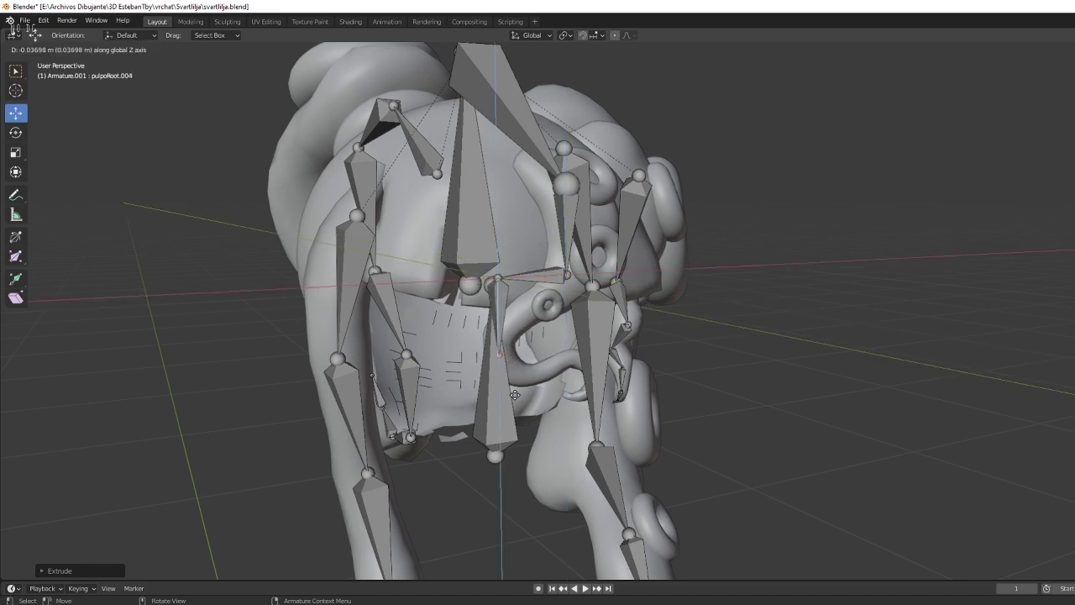
left_click(515, 394)
middle_click_drag(517, 374, 546, 376)
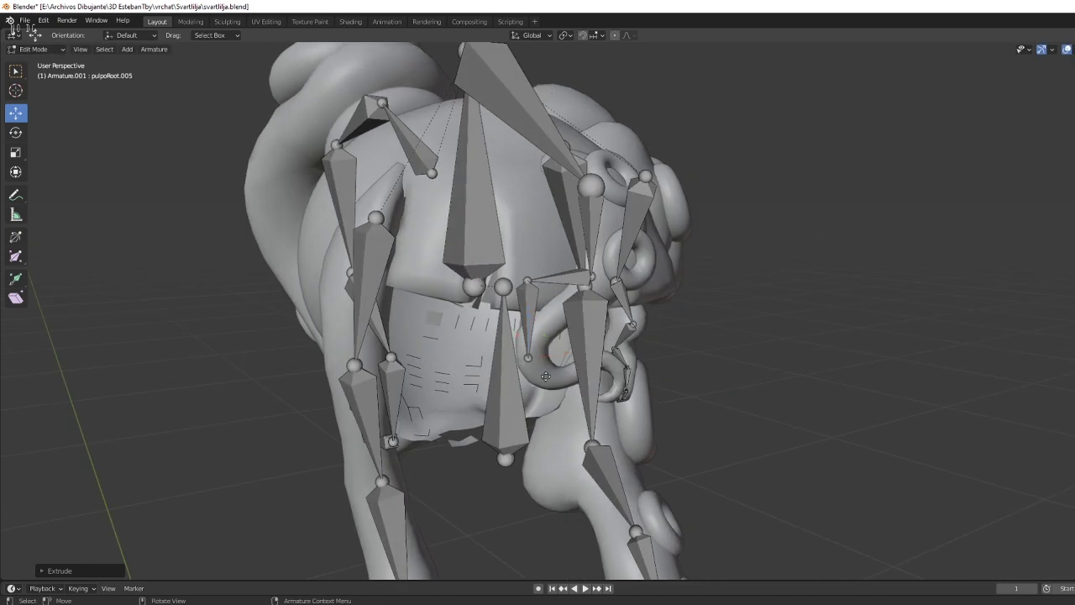
key("g")
key("z")
left_click(569, 419)
Extrude one more bone sideways along X and another downward along Z from the chain tip.
key("e")
key("x")
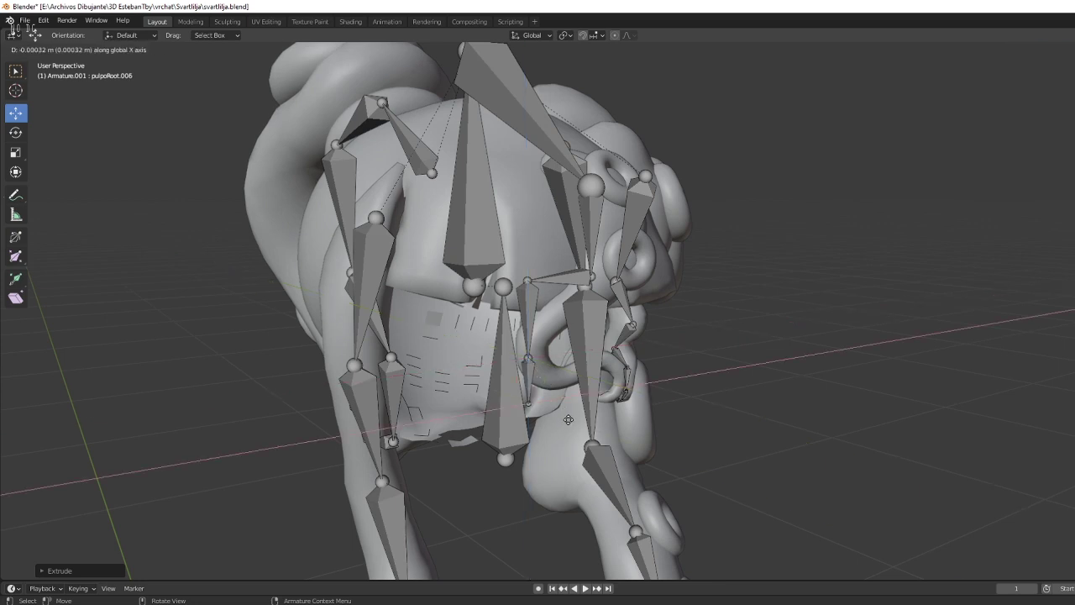
left_click(644, 403)
key("e")
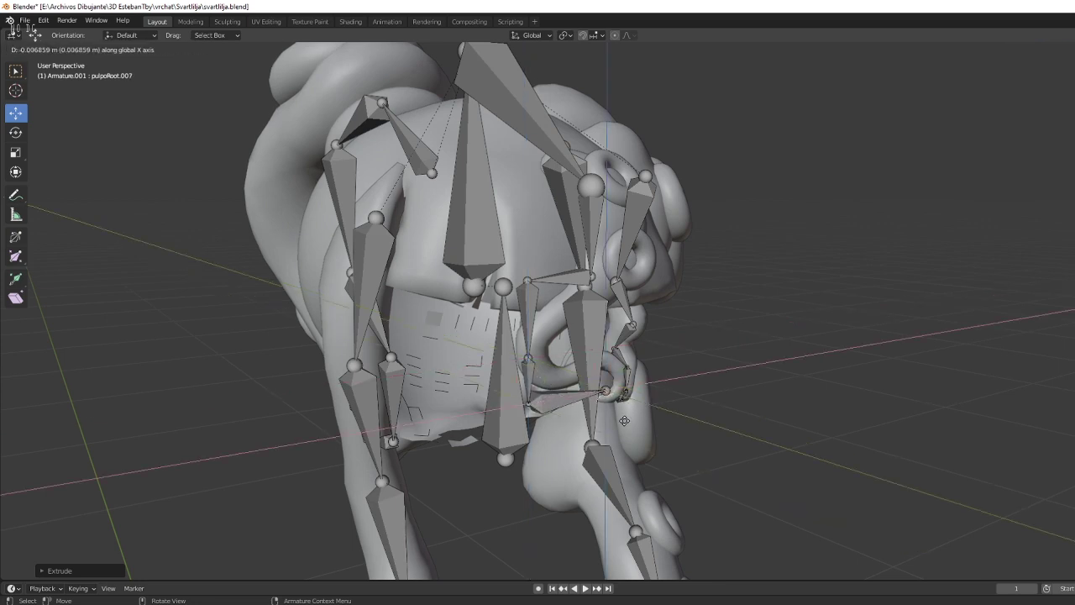
key("z")
left_click(642, 433)
scroll(640, 292, "up", 2)
mouse_move(640, 292)
middle_mouse_down()
mouse_move(645, 212)
mouse_move(615, 280)
middle_mouse_up()
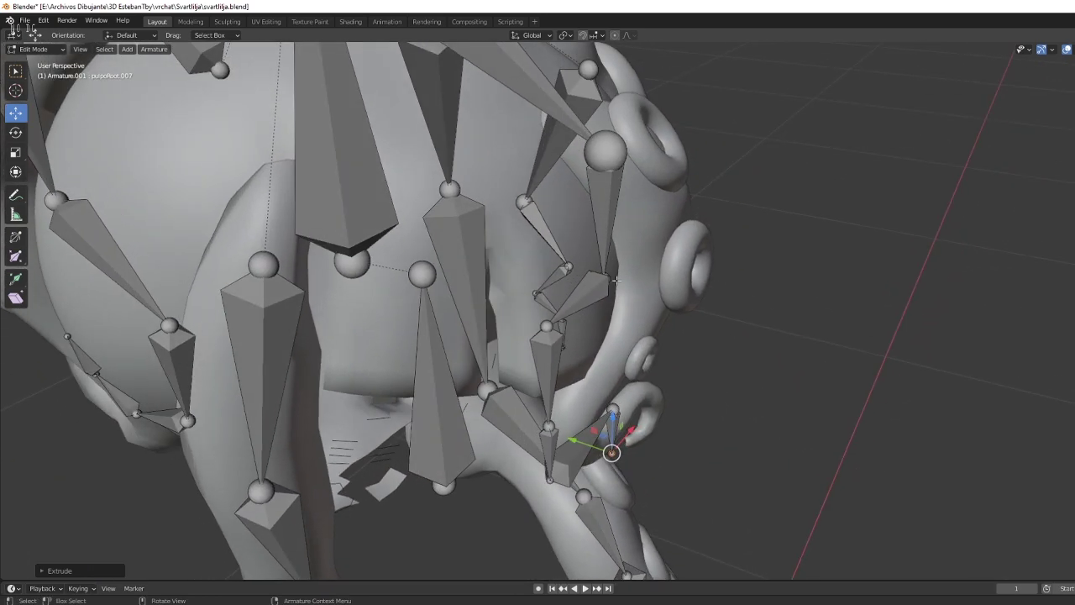
Select the pulpoRoot.002 joint and change the snapping target from Increment to Volume.
left_click(608, 275)
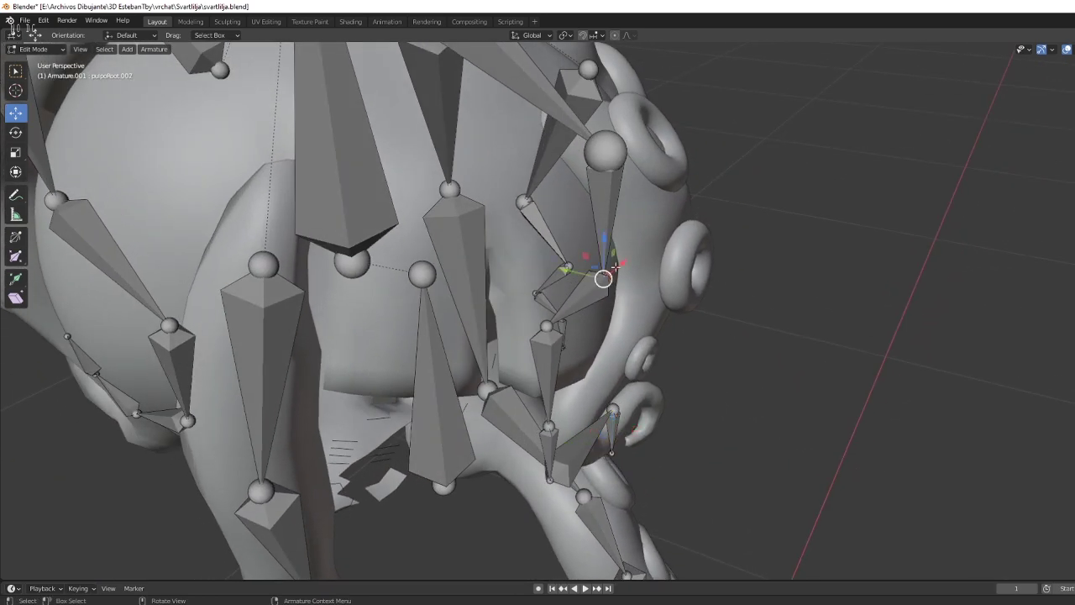
left_click(533, 34)
mouse_move(597, 36)
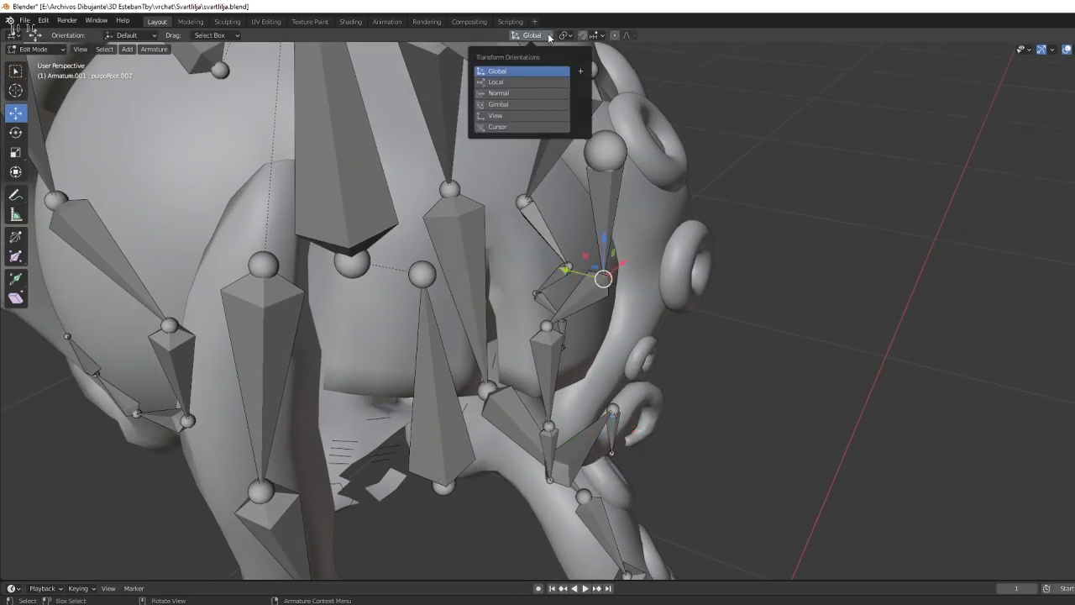
left_click(630, 37)
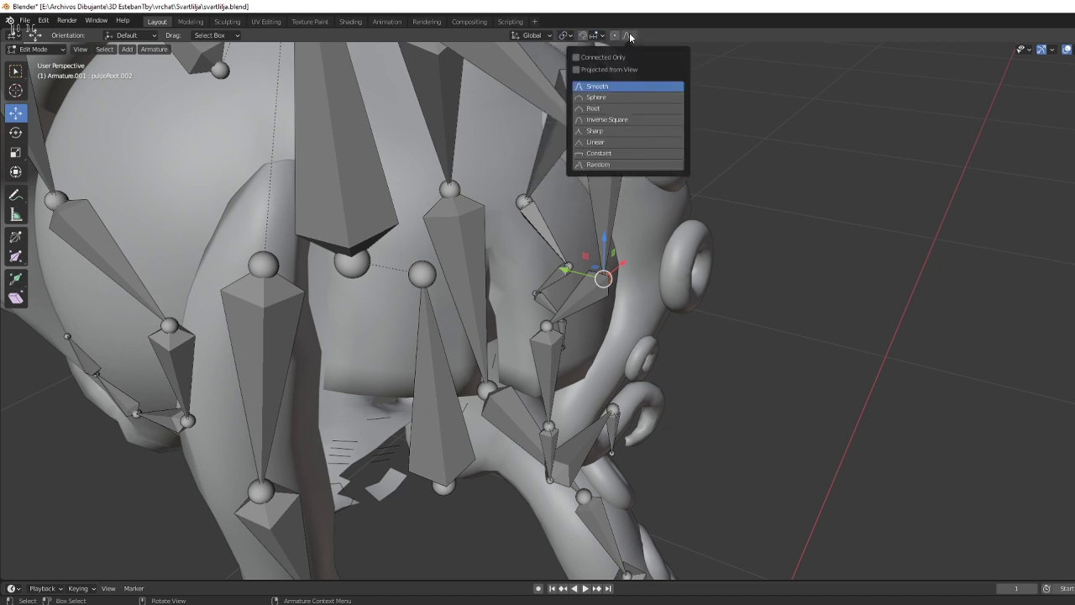
left_click(599, 36)
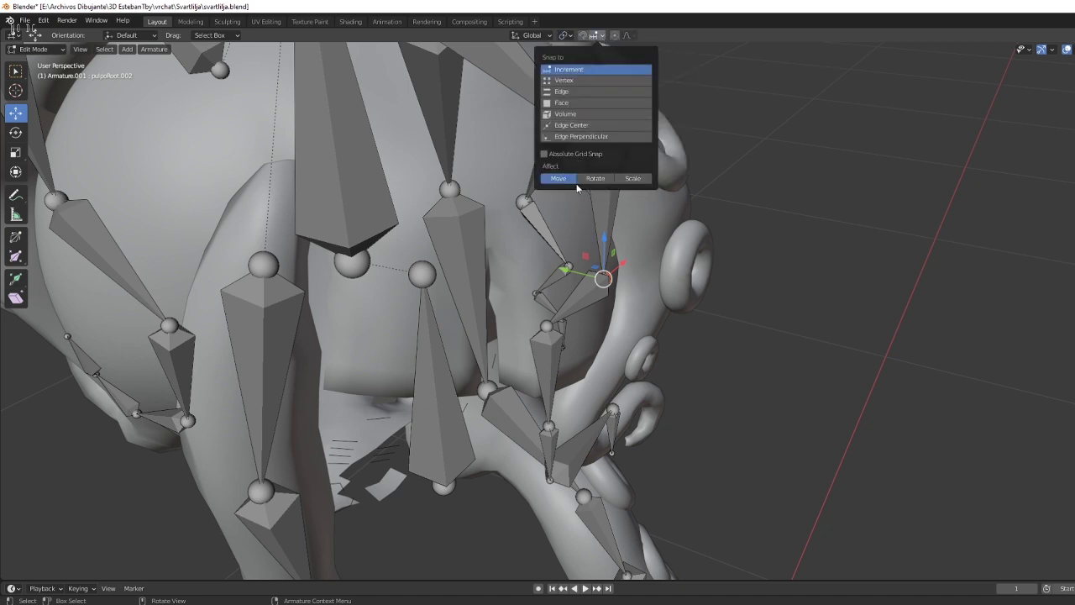
left_click(572, 112)
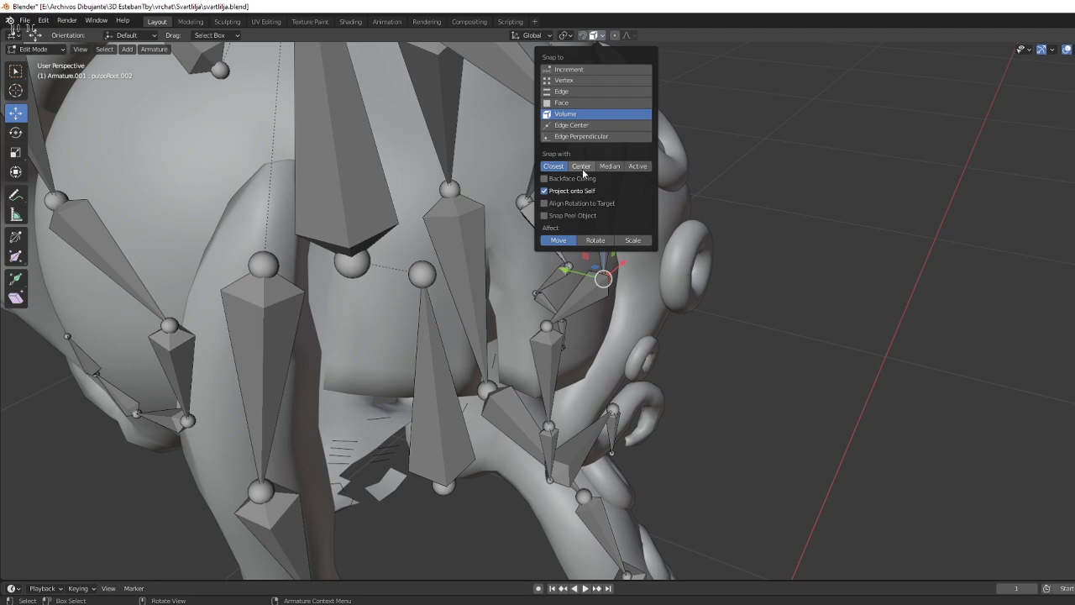
Pull the selected bone tip into the tentacle and check its placement from several angles.
middle_click_drag(578, 241, 620, 272)
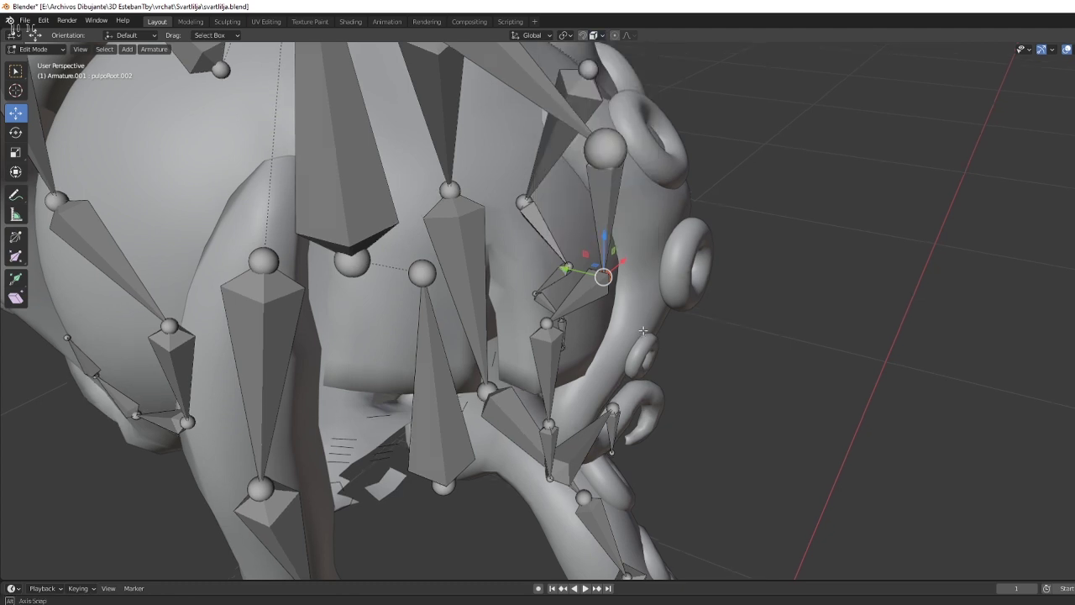
mouse_move(612, 248)
left_mouse_down()
mouse_move(652, 250)
mouse_move(660, 240)
left_mouse_up()
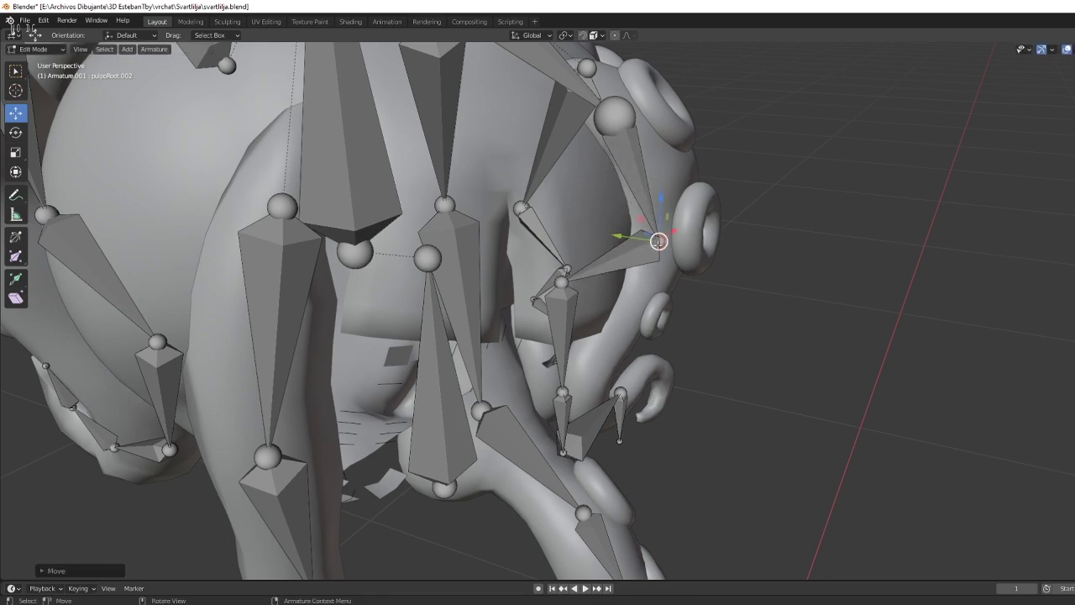
mouse_move(660, 241)
middle_mouse_down()
mouse_move(661, 269)
mouse_move(698, 233)
middle_mouse_up()
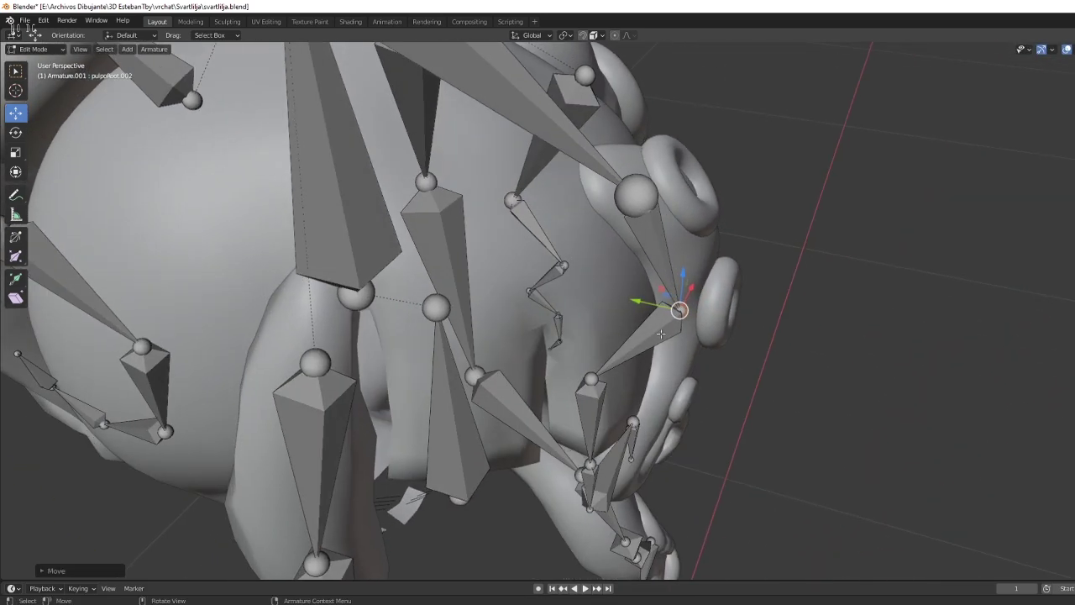
middle_click_drag(668, 327, 569, 304)
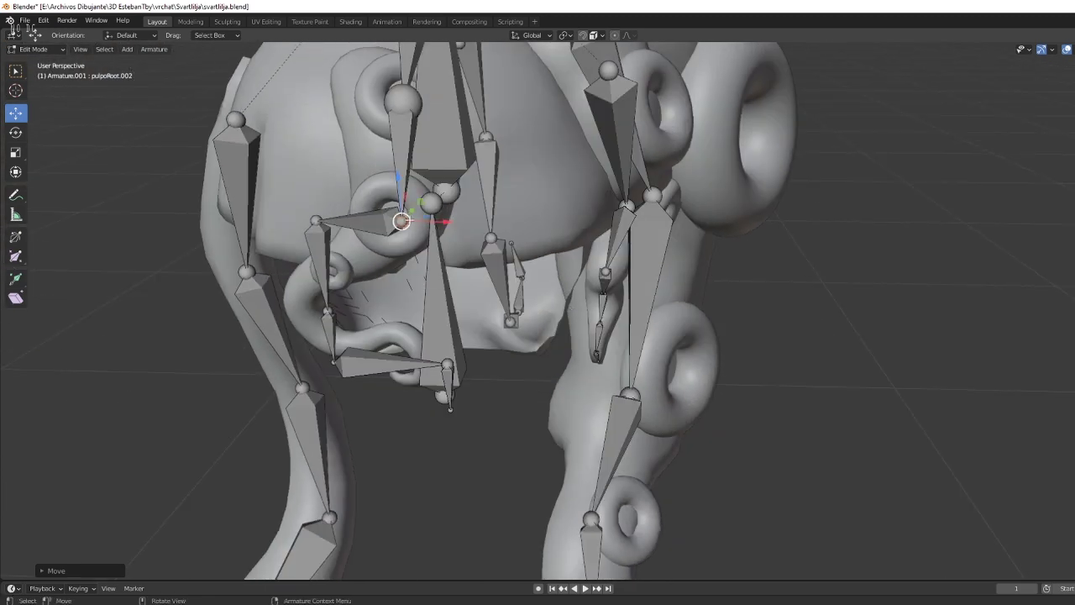
middle_click_drag(407, 222, 508, 223)
Move the next joint and the pulpoRoot.004 joint into the tentacle.
left_click(594, 268)
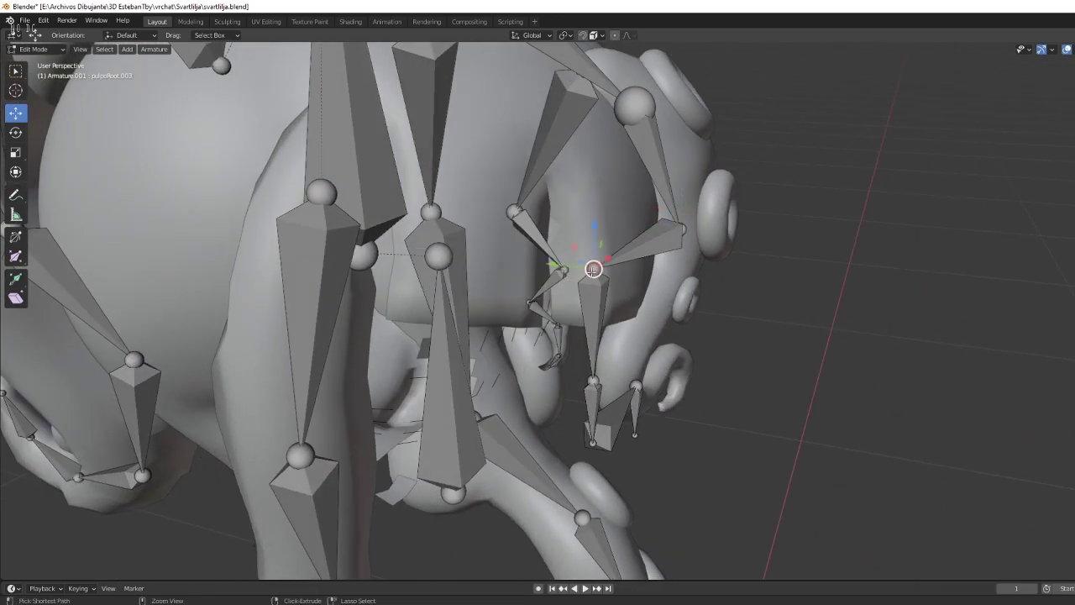
key("g")
left_click(646, 307)
middle_click_drag(646, 307, 707, 194)
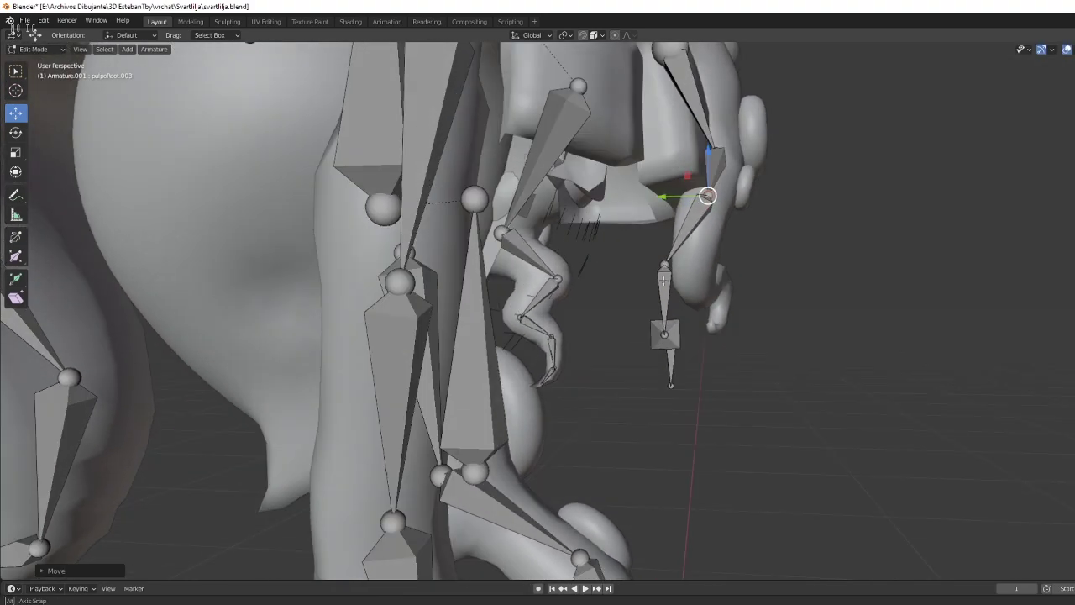
left_click(664, 279)
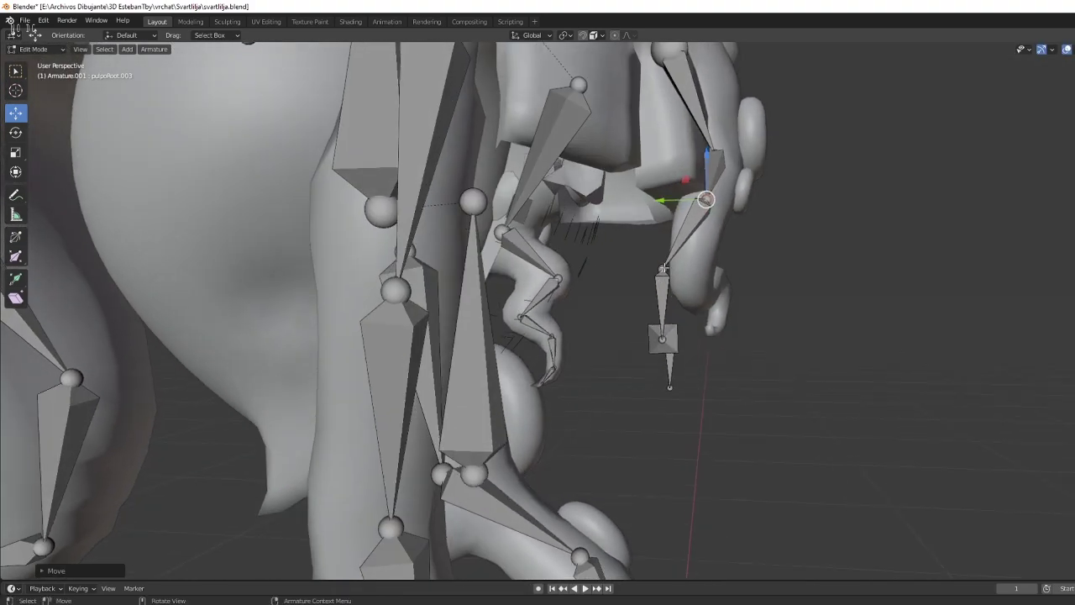
mouse_move(663, 280)
middle_mouse_down()
mouse_move(622, 282)
mouse_move(596, 325)
mouse_move(382, 364)
middle_mouse_up()
key("g")
left_click(546, 327)
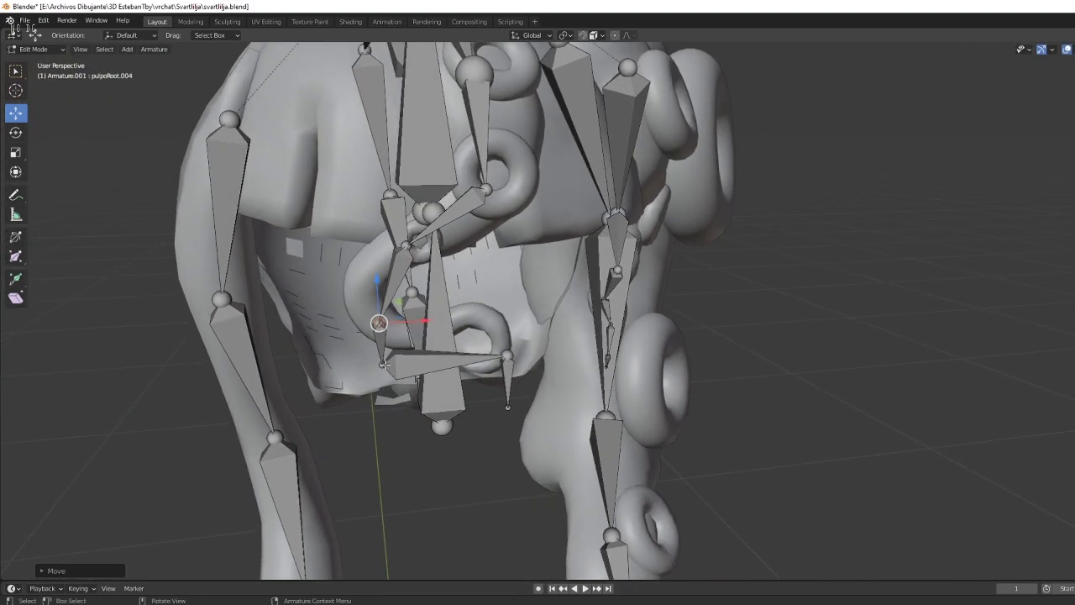
Place the pulpoRoot.005 joint inside the tentacle and inspect the chain in X-ray.
left_click(382, 364)
key("g")
left_click(460, 323)
middle_click_drag(460, 324, 487, 361)
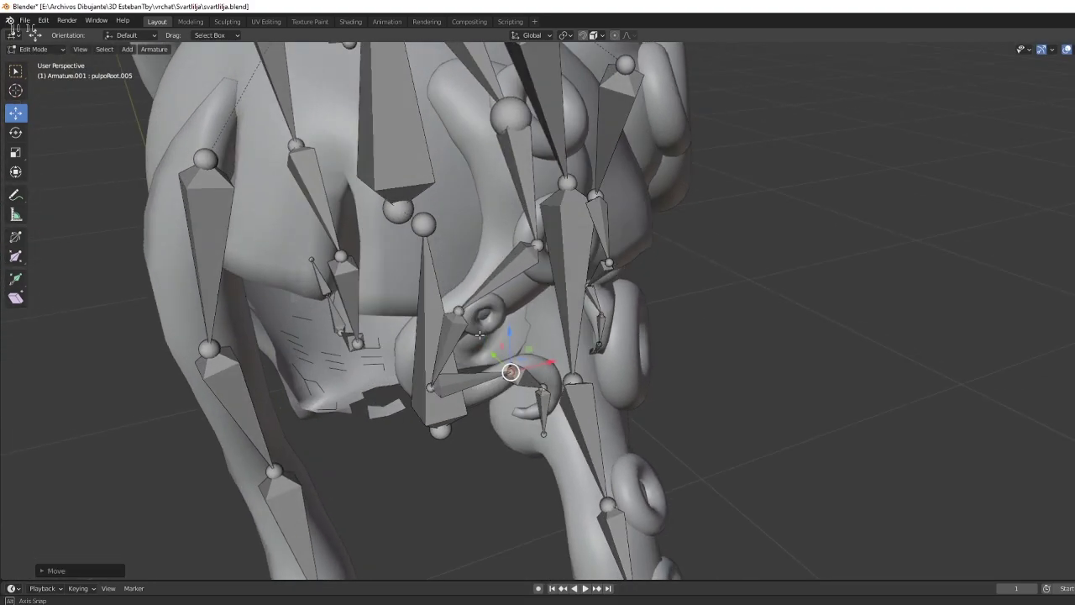
left_click(484, 367)
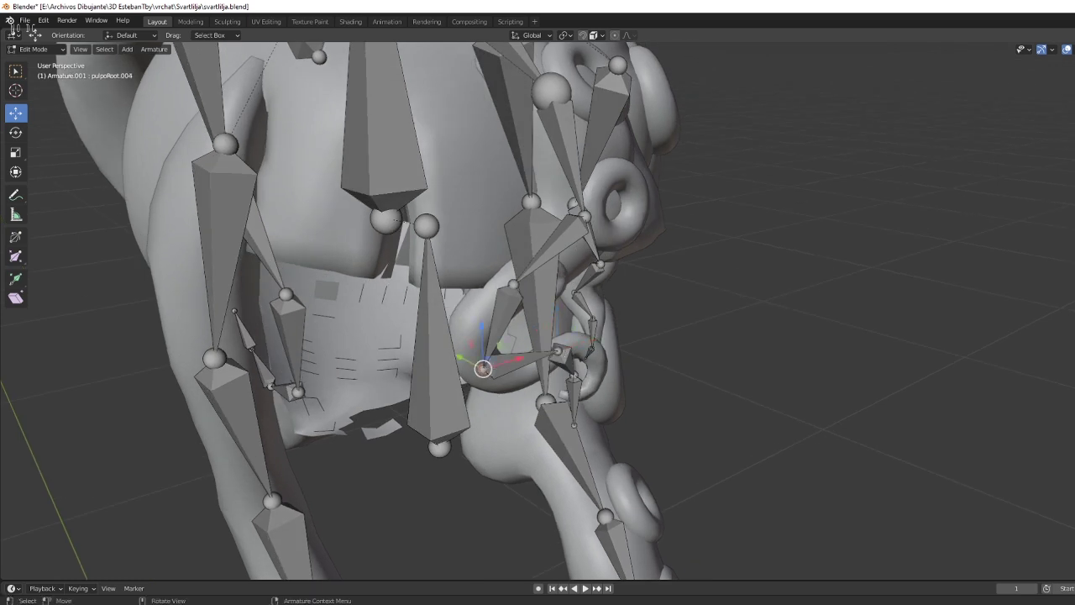
key("alt+z")
key("alt+z")
key("alt+z")
middle_click_drag(620, 282, 553, 277)
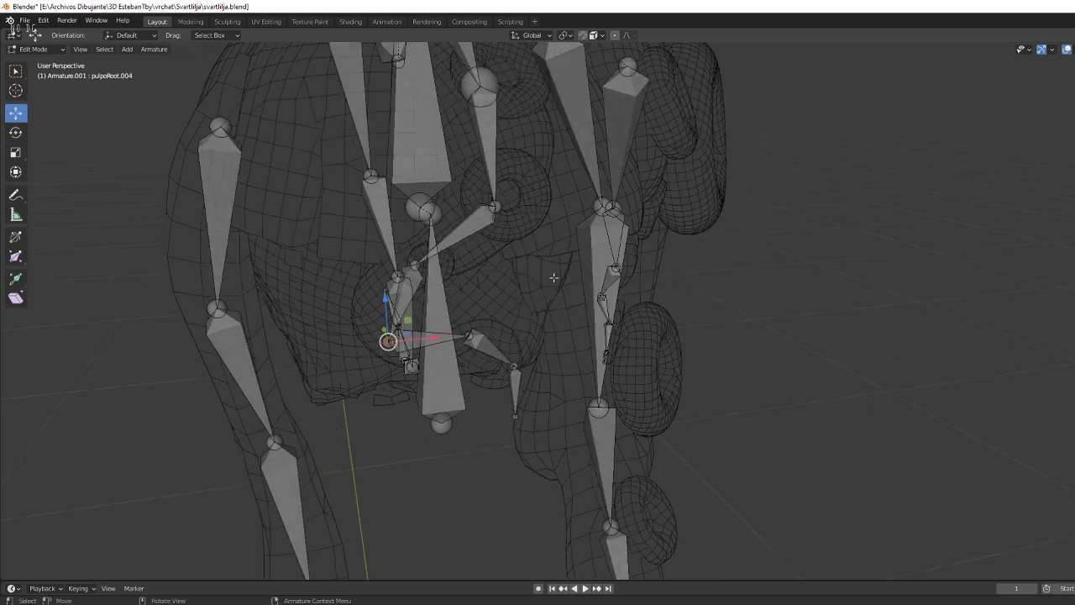
key("alt+z")
Move the pulpoRoot.004 joint again to snap it into the curled tentacle's volume.
middle_click_drag(648, 253, 689, 254)
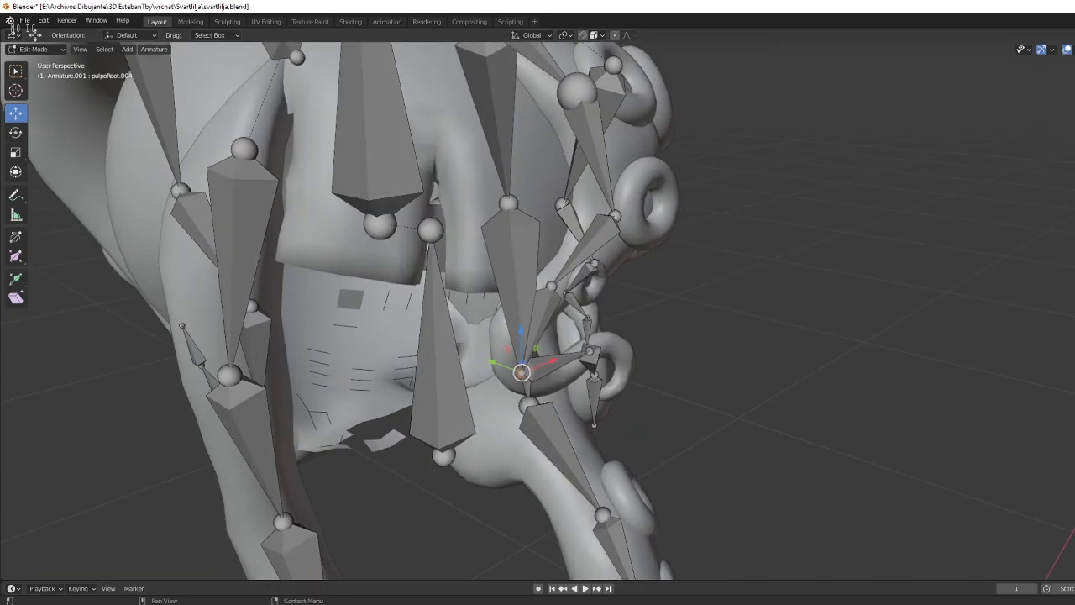
scroll(522, 372, "up", 5)
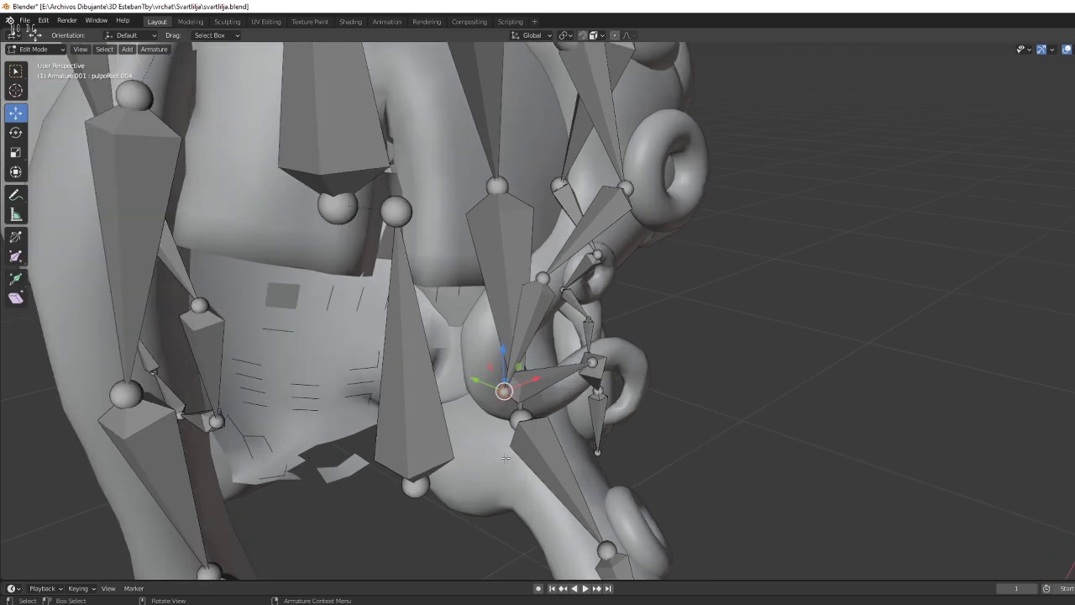
key("g")
left_click(614, 363)
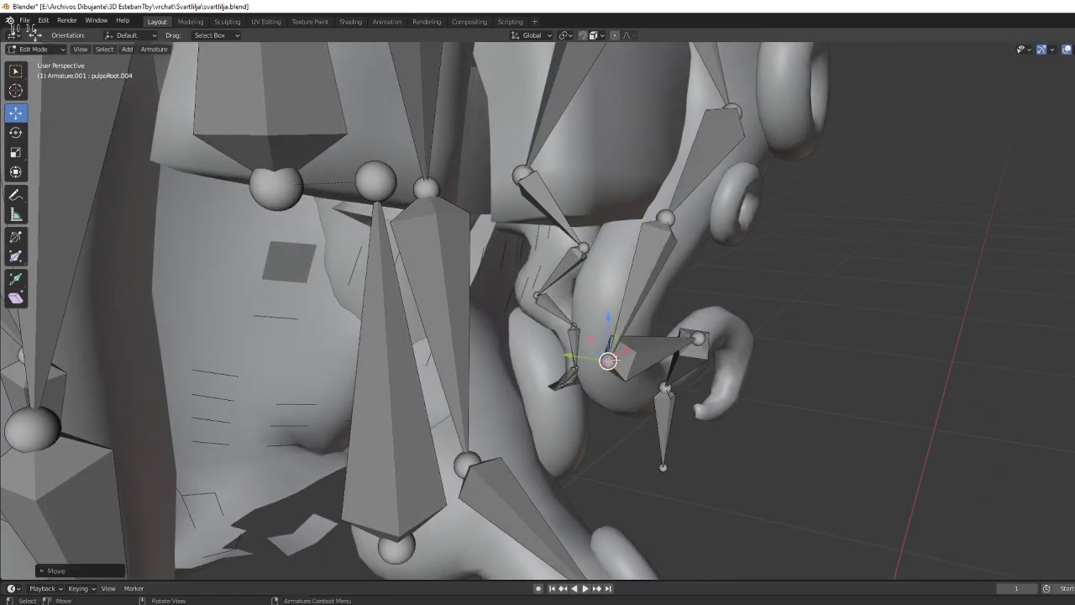
mouse_move(613, 363)
middle_mouse_down()
mouse_move(472, 320)
mouse_move(585, 342)
mouse_move(595, 327)
middle_mouse_up()
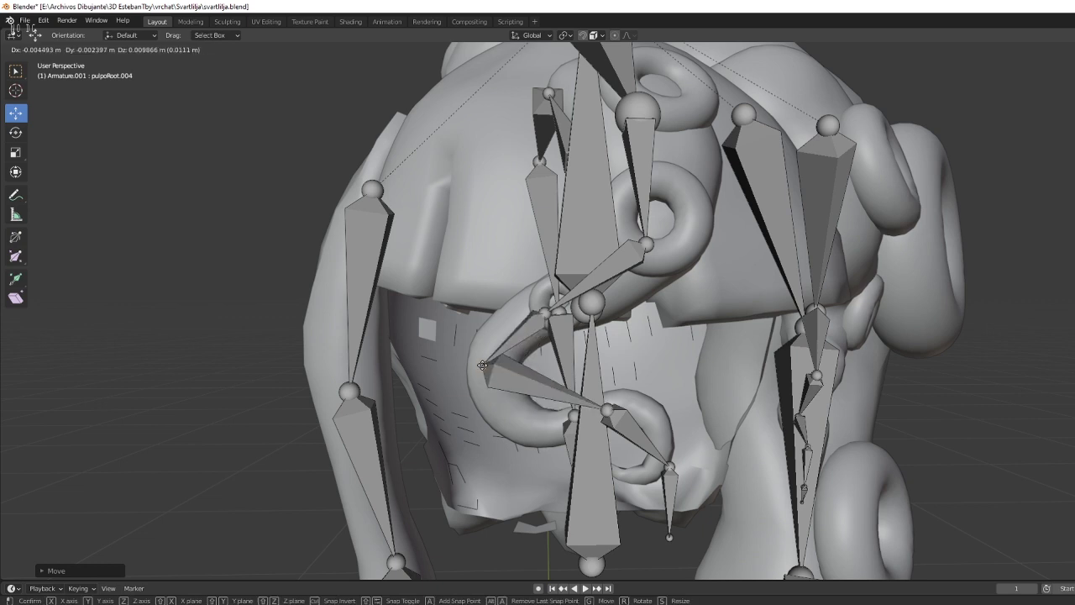
Move the pulpoRoot.005, .006 and .007 joints along the tentacle's curl.
left_click(606, 409)
key("g")
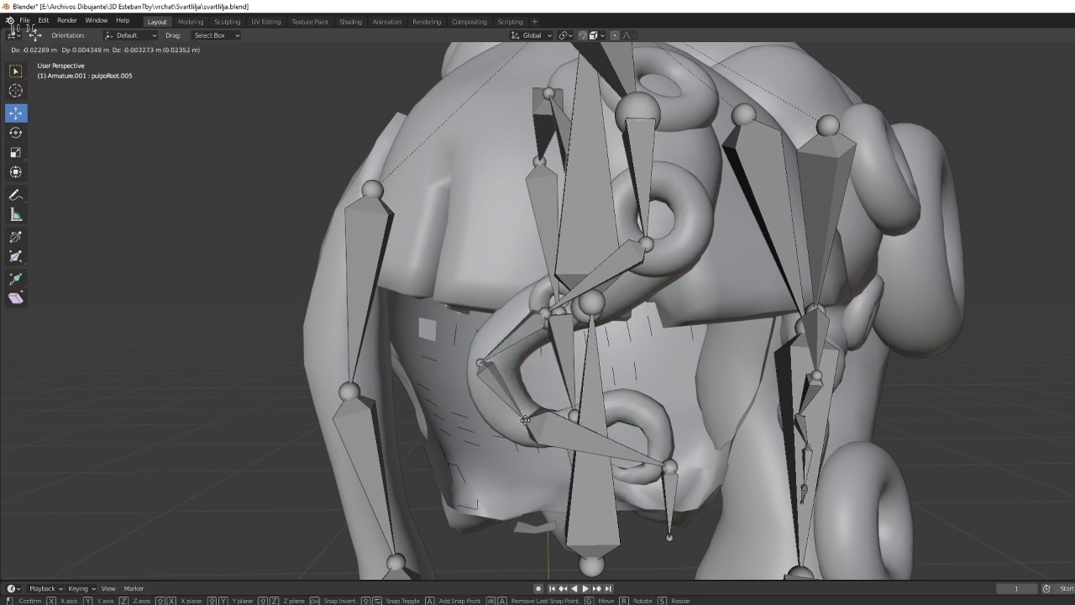
left_click(526, 419)
left_click(669, 466)
key("g")
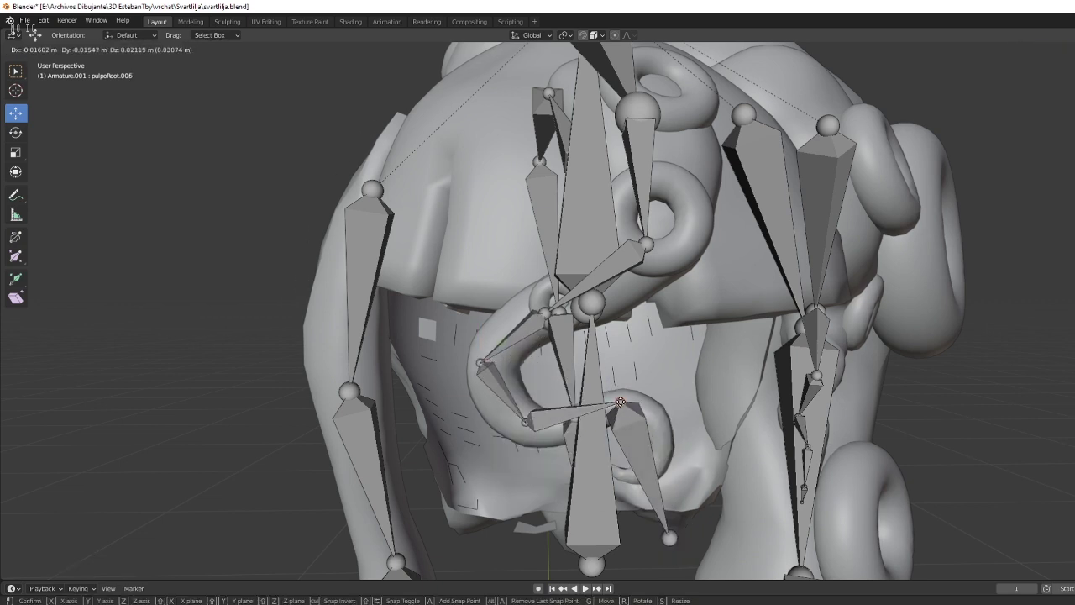
left_click(620, 403)
left_click(529, 422)
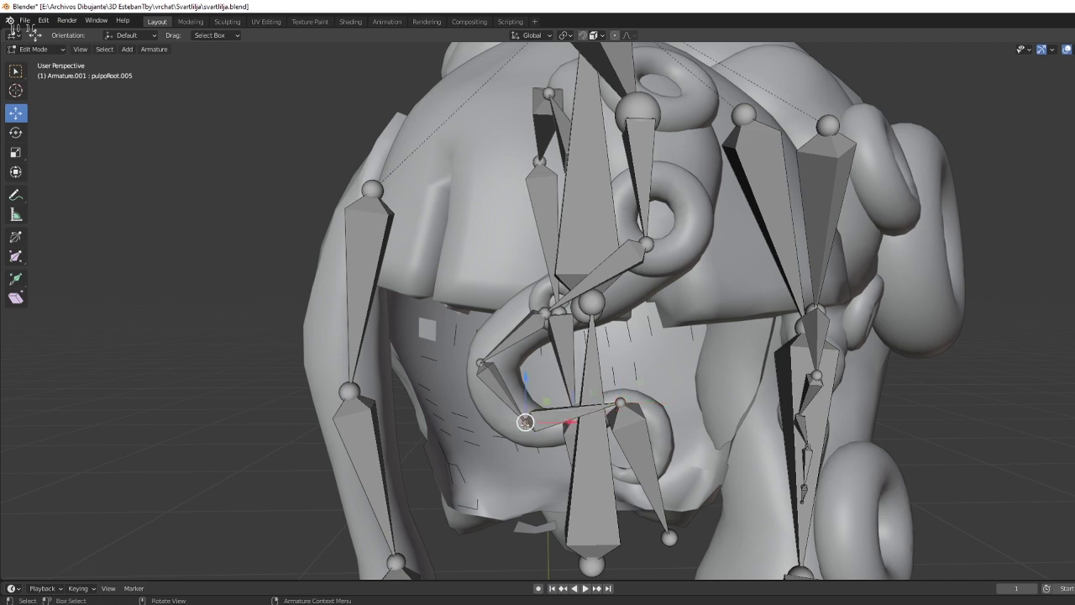
key("g")
left_click(529, 432)
left_click(669, 537)
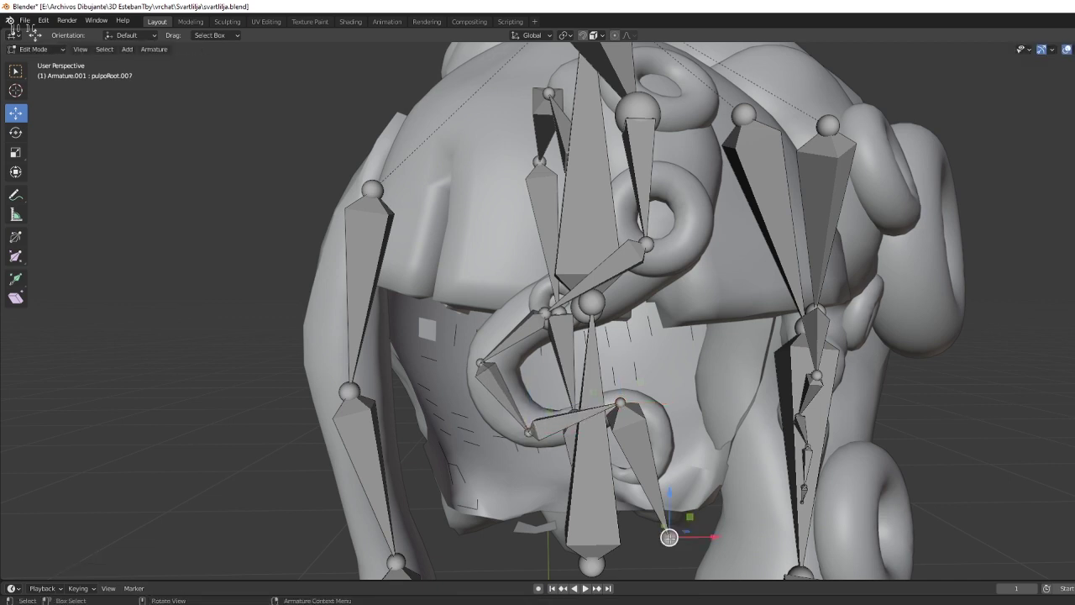
key("g")
left_click(660, 431)
Extrude a new bone from the chain's end joint inside the tentacle.
left_click(660, 445)
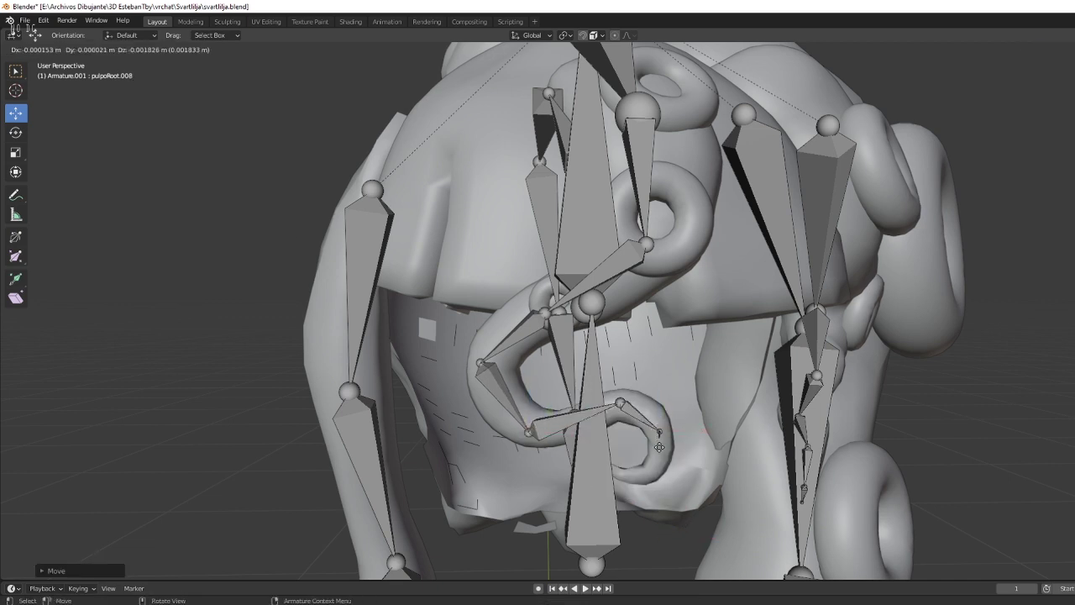
left_click(660, 467)
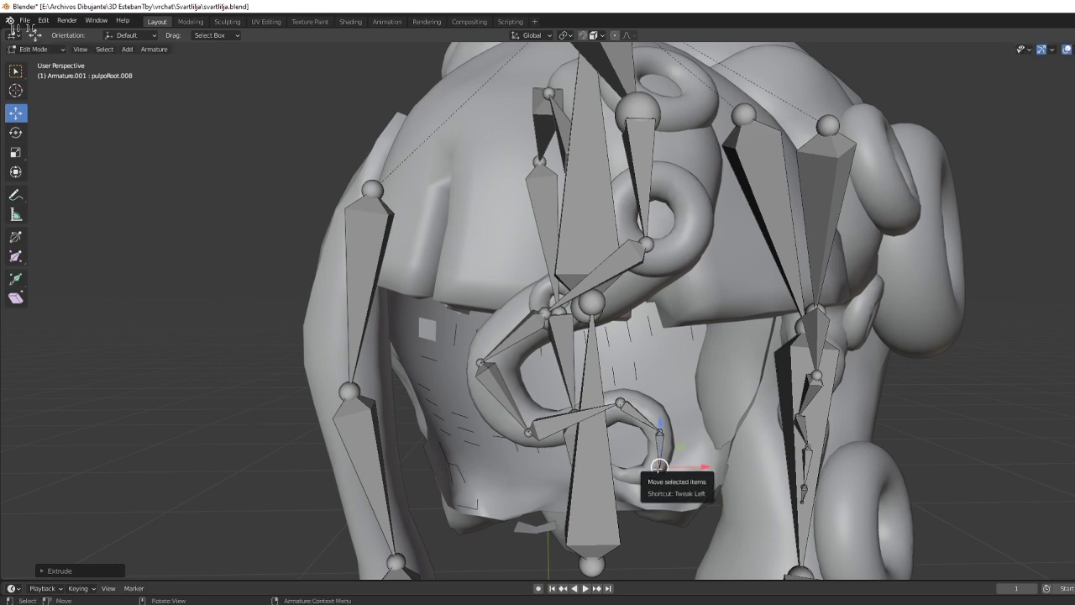
key("e")
left_click(626, 474)
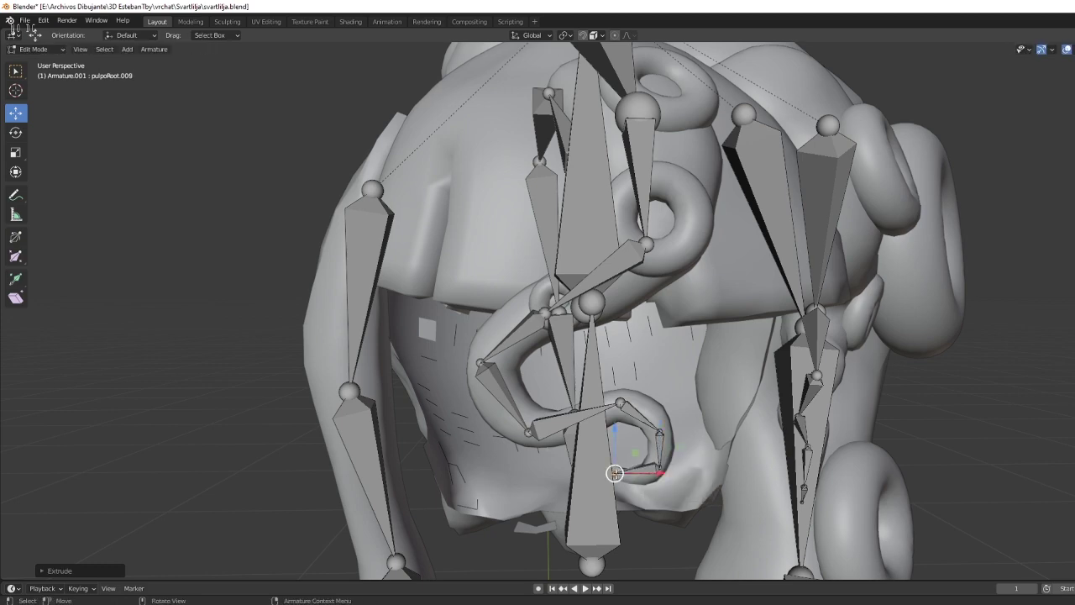
mouse_move(625, 474)
middle_mouse_down()
mouse_move(710, 438)
mouse_move(610, 462)
mouse_move(693, 422)
middle_mouse_up()
scroll(694, 422, "up", 3)
middle_click_drag(745, 467, 730, 420)
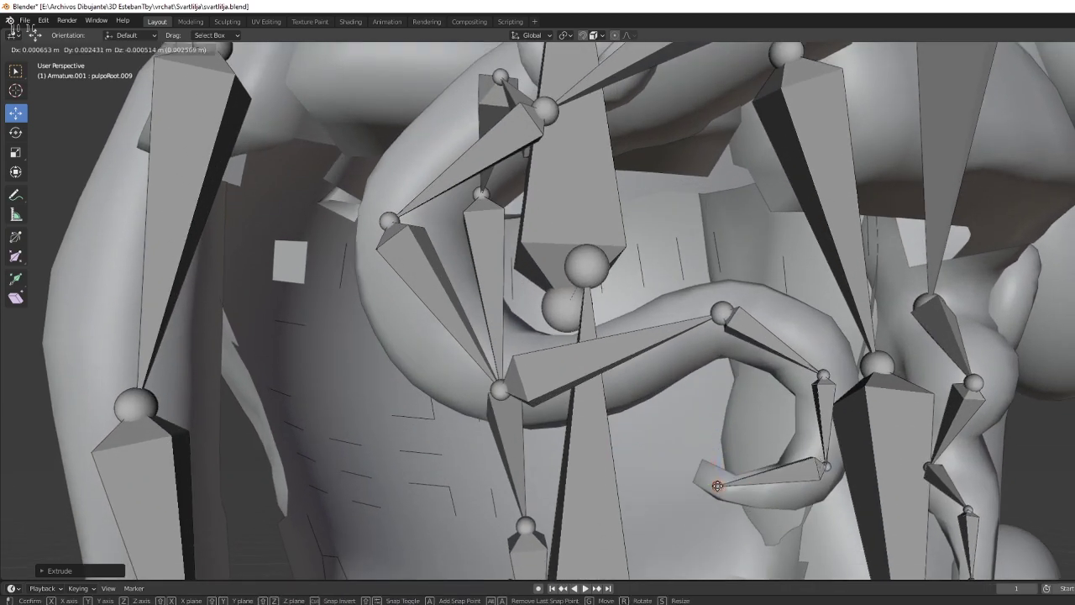
Raise the lower joint into the curl, then delete the surplus tentacle bone.
left_click(819, 469)
key("g")
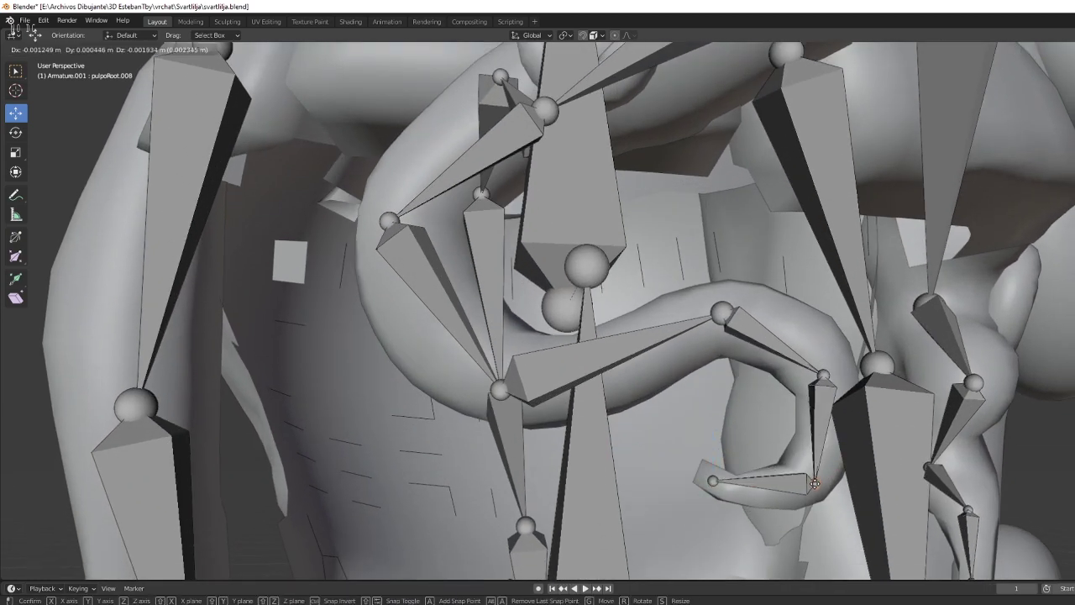
left_click(821, 408)
left_click(824, 378)
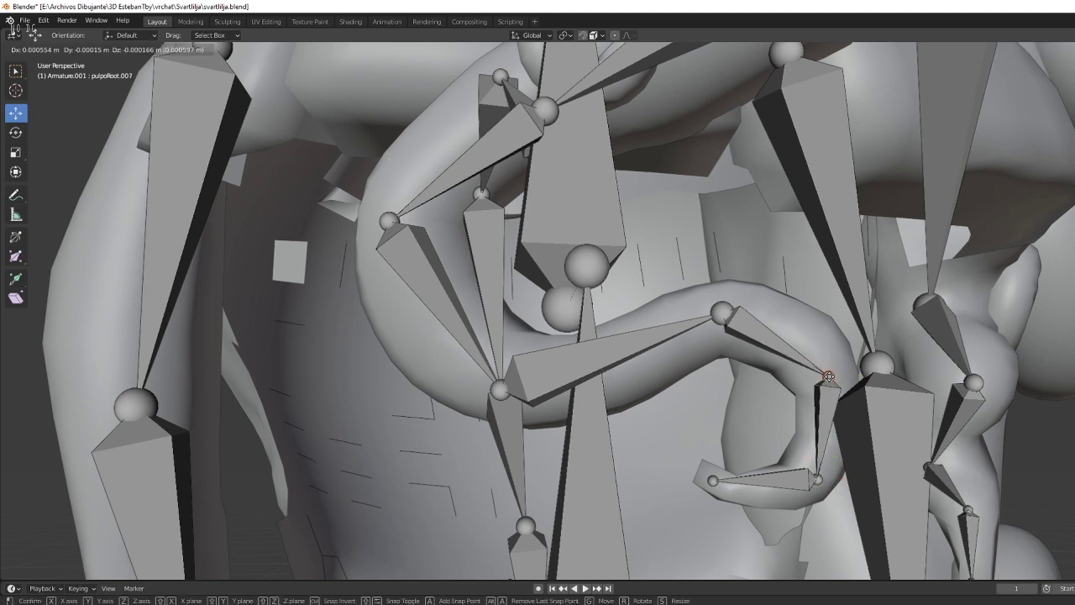
scroll(824, 378, "down", 5)
mouse_move(824, 378)
middle_mouse_down()
mouse_move(739, 294)
mouse_move(652, 252)
mouse_move(690, 252)
mouse_move(678, 317)
middle_mouse_up()
left_click(653, 251)
key("x")
left_click(626, 238)
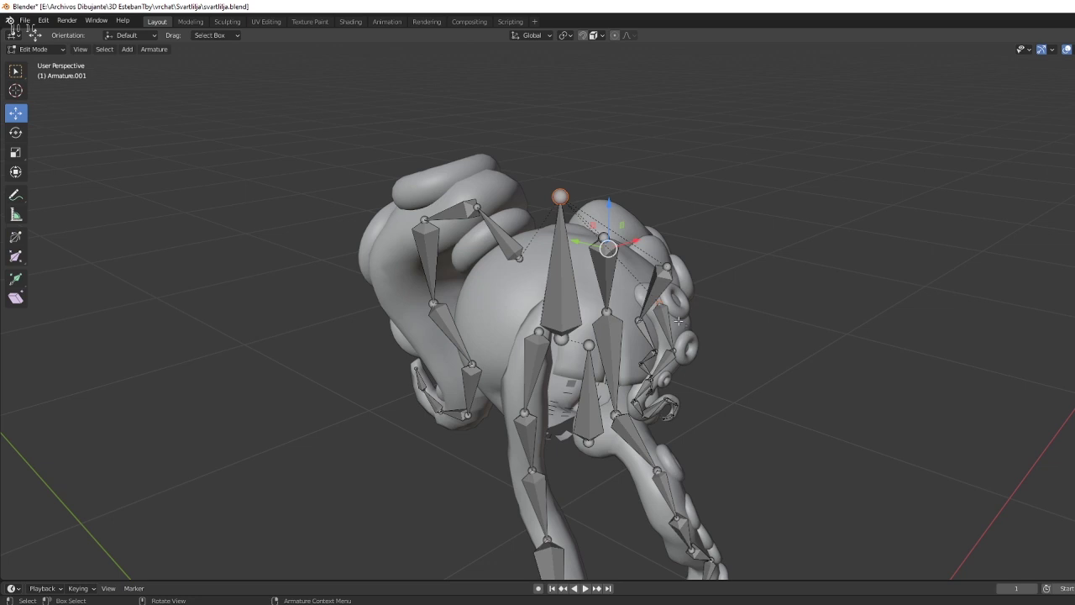
In Object Mode, select the 11 svartlilja obj tentacle mesh together with the armature.
middle_click_drag(679, 321, 727, 328)
scroll(697, 324, "up", 2)
key("Tab")
left_click(714, 328)
left_click(719, 312)
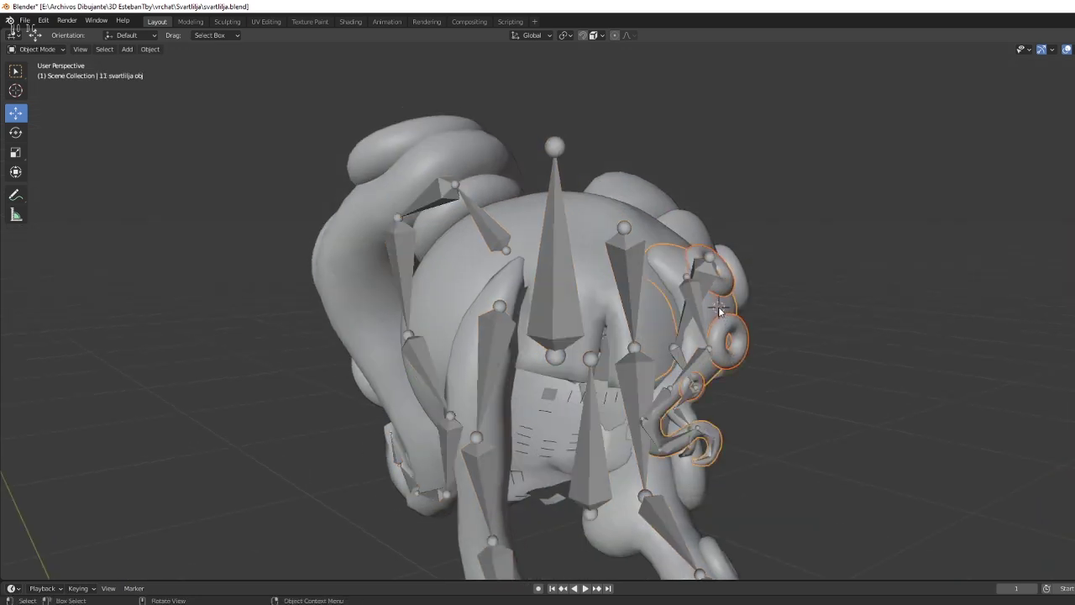
right_click(723, 326)
left_click(672, 360)
middle_click_drag(672, 360, 750, 316)
left_click(750, 316)
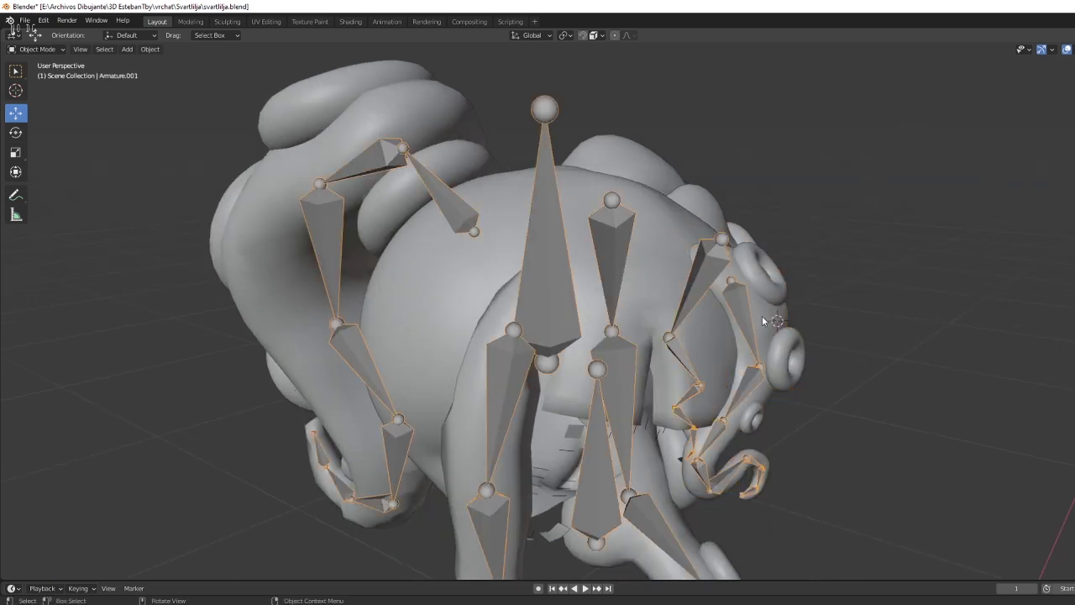
left_click(762, 316)
right_click(765, 315)
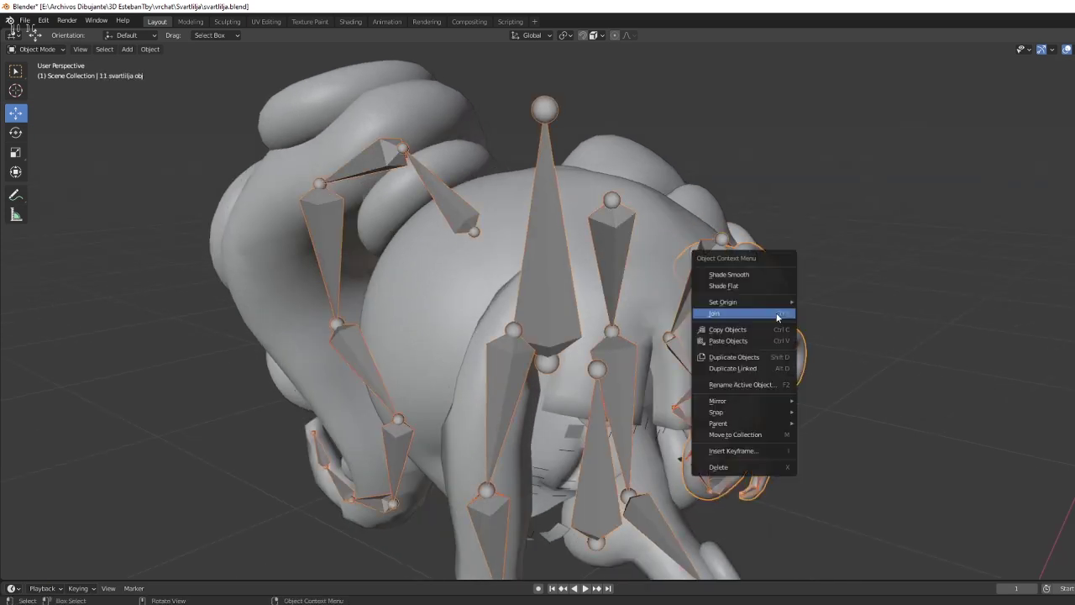
Parent the tentacle mesh to Armature.001 with armature deform weights.
key("ctrl+p")
left_click(880, 279)
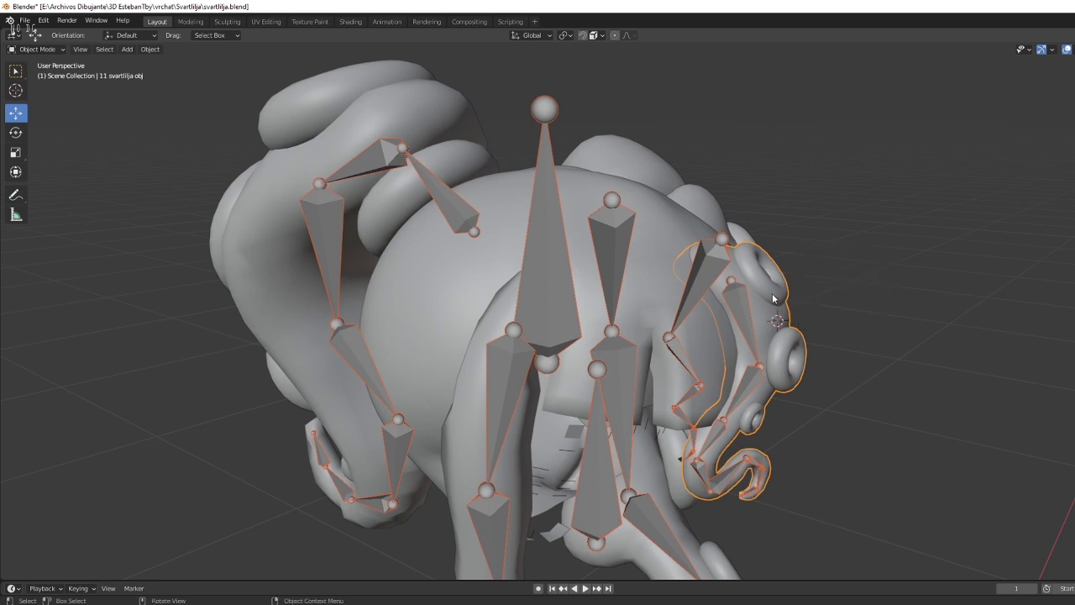
left_click(742, 319, "shift")
key("ctrl+p")
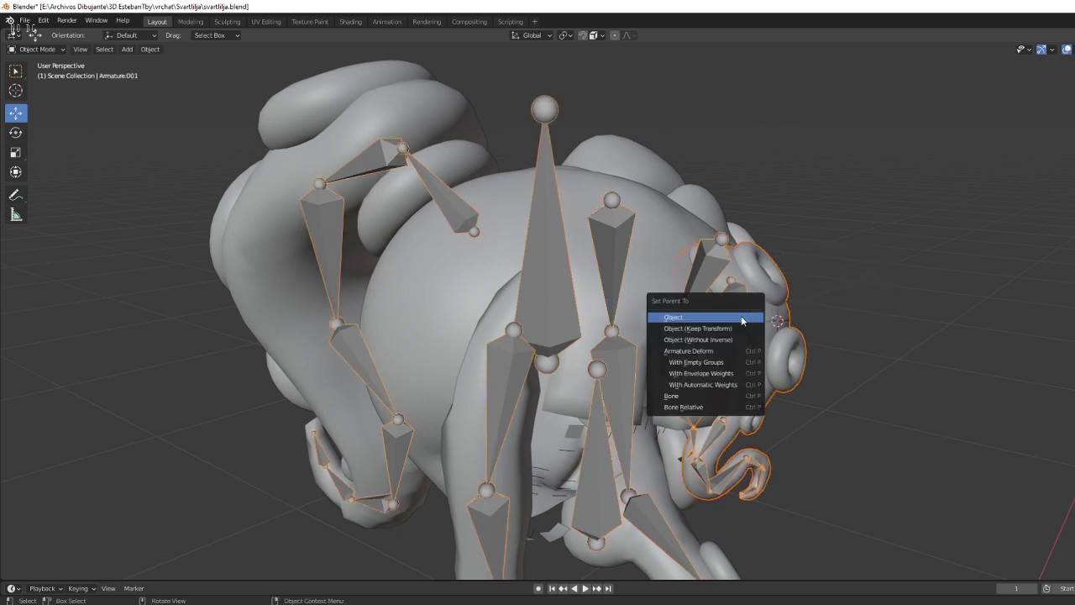
left_click(716, 384)
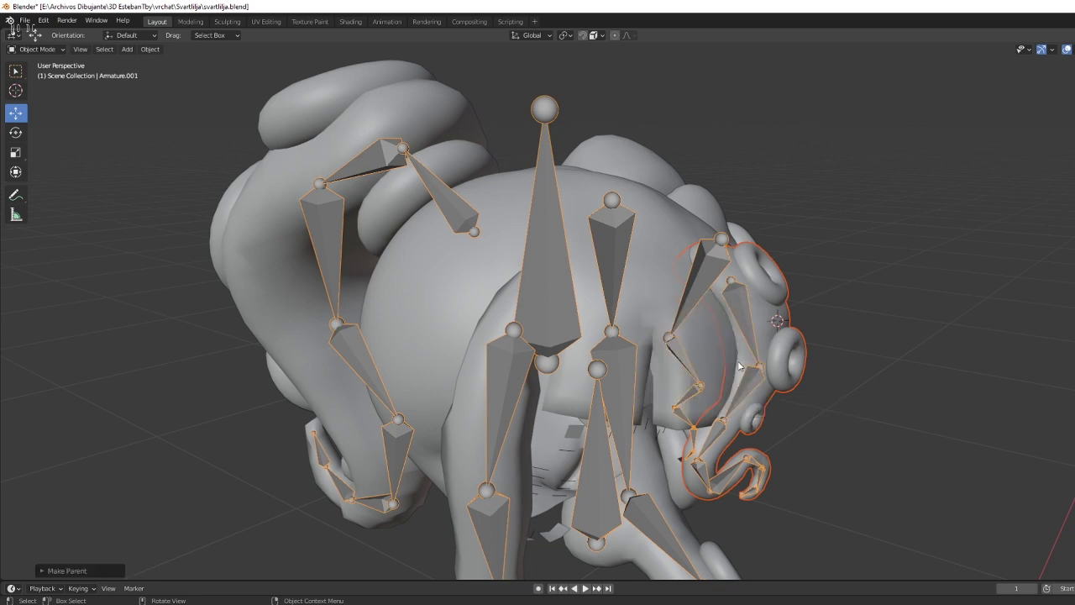
middle_click_drag(739, 368, 730, 313)
left_click(726, 305)
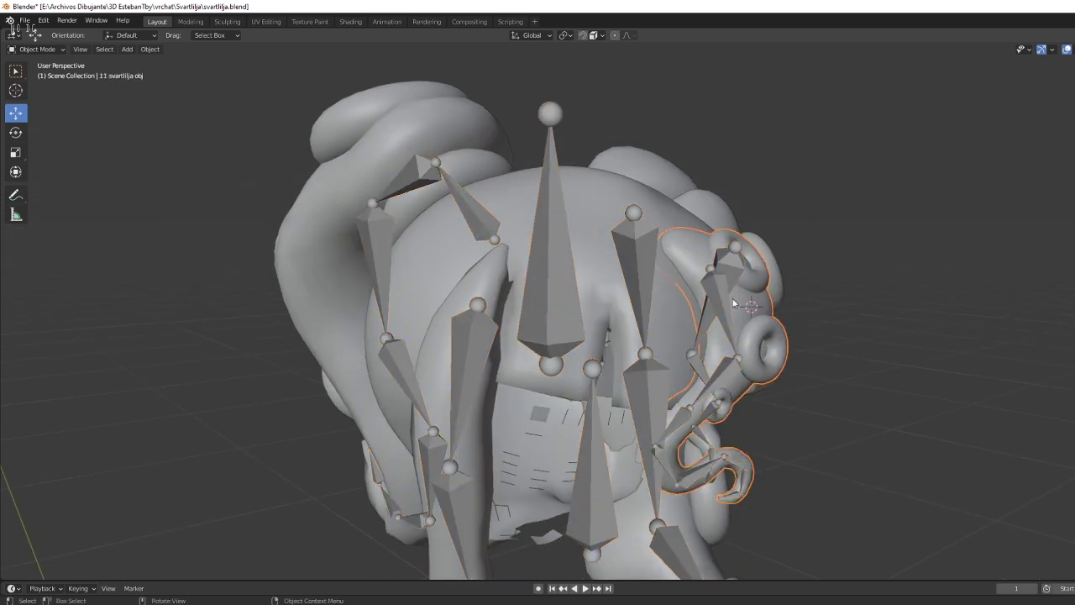
left_click(717, 295)
left_click(758, 282, "shift")
Switch to Weight Paint mode and inspect the pulpoRoot.002 and pulpoRoot.003 bone weights.
left_click(58, 57)
left_click(42, 110)
scroll(759, 278, "up", 2)
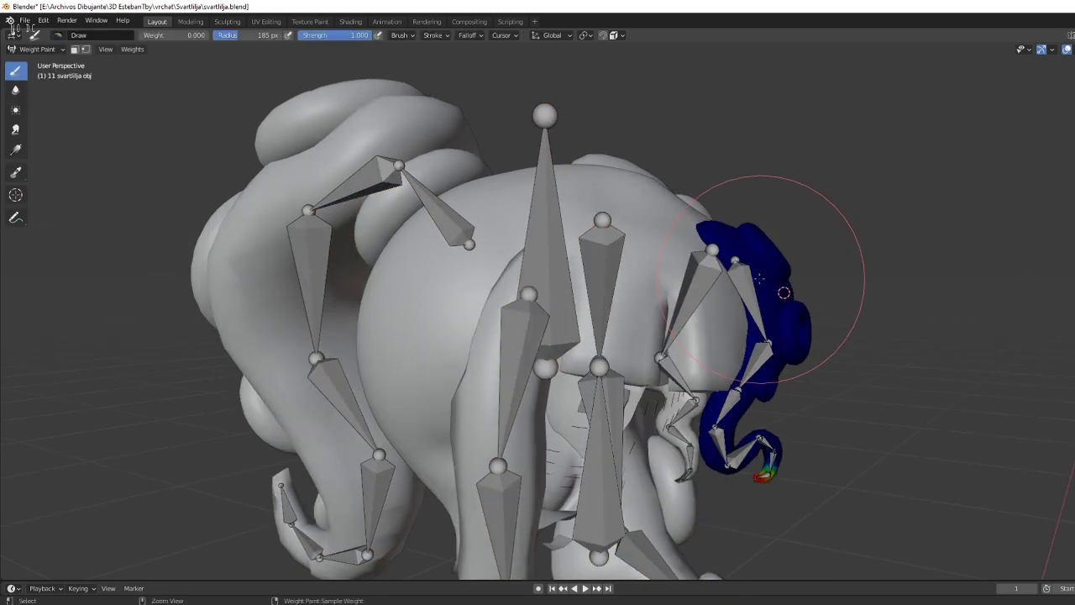
left_click(760, 278, "ctrl")
middle_click_drag(760, 278, 746, 355)
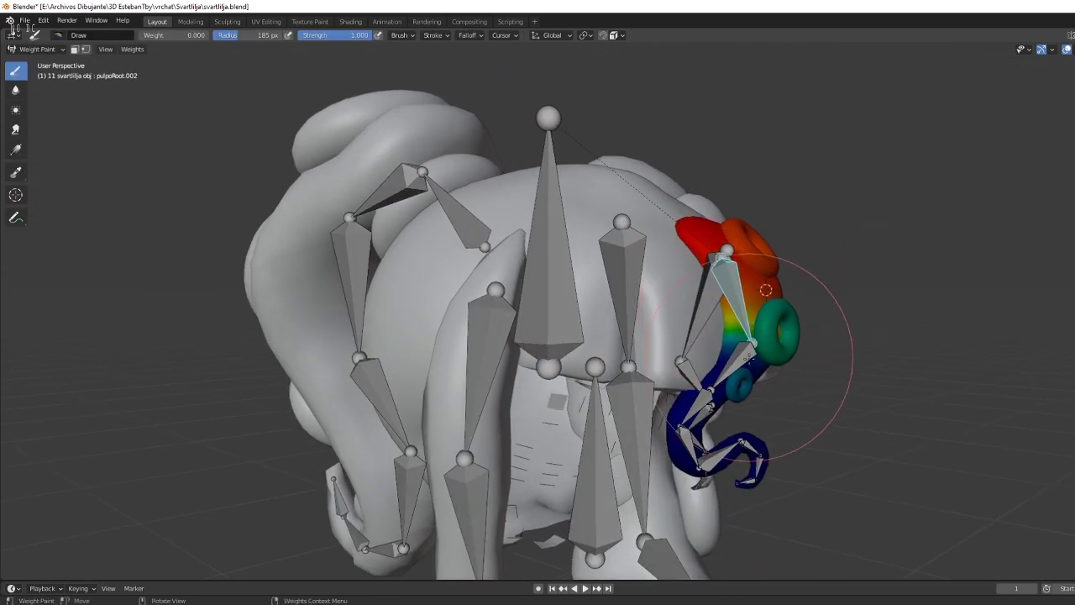
left_click(765, 290, "ctrl")
middle_click_drag(765, 290, 765, 58)
scroll(764, 58, "up", 3)
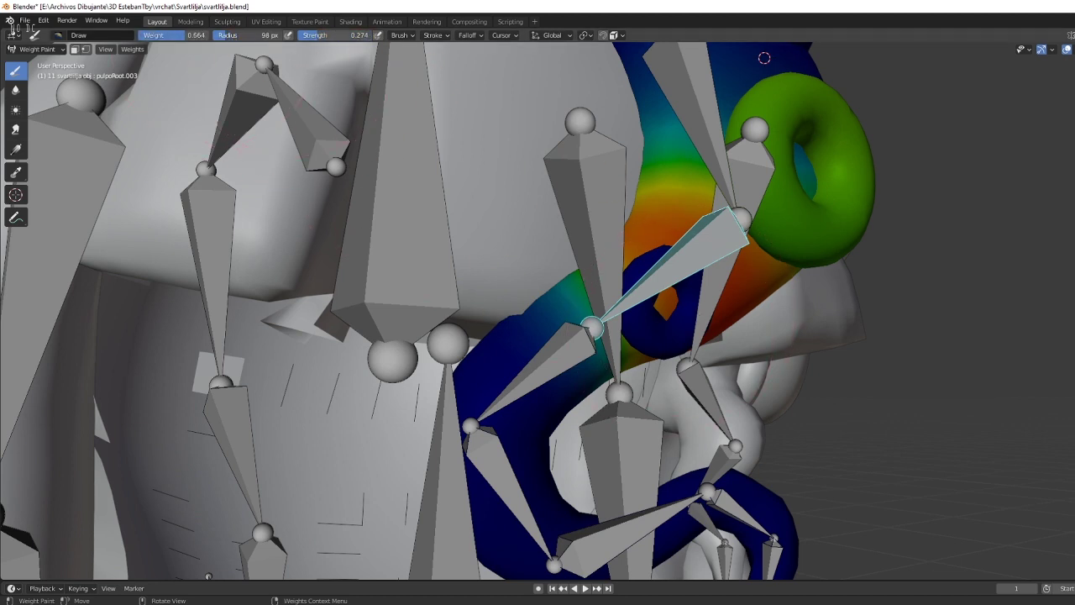
scroll(603, 264, "down", 3)
mouse_move(603, 264)
middle_mouse_down()
mouse_move(639, 341)
mouse_move(750, 291)
mouse_move(655, 167)
middle_mouse_up()
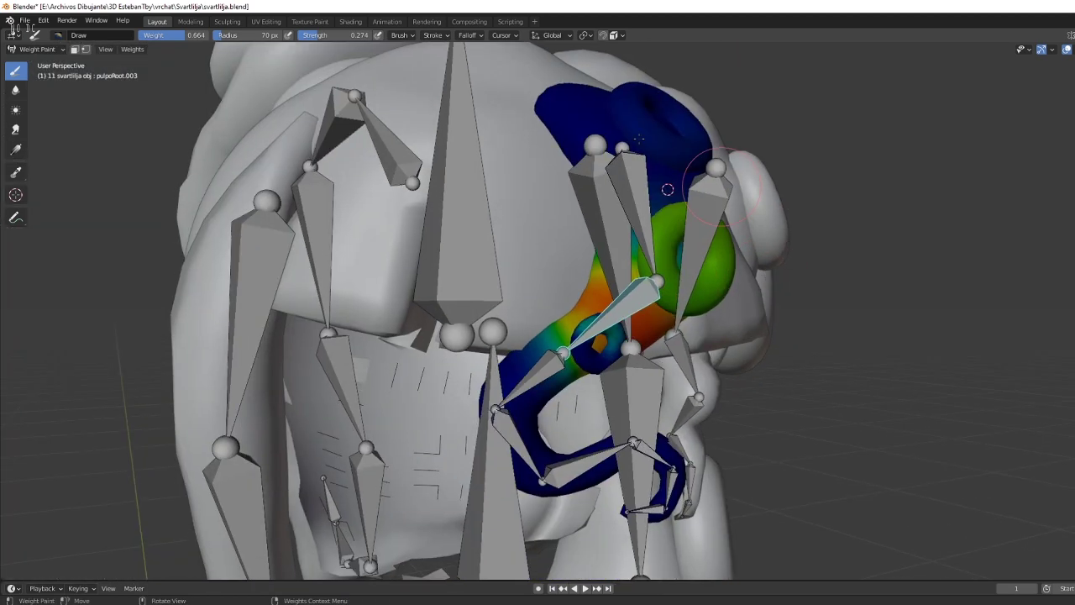
Adjust the brush falloff and paint pulpoRoot.003's weight around its tentacle joint.
left_click(565, 38)
left_click(502, 35)
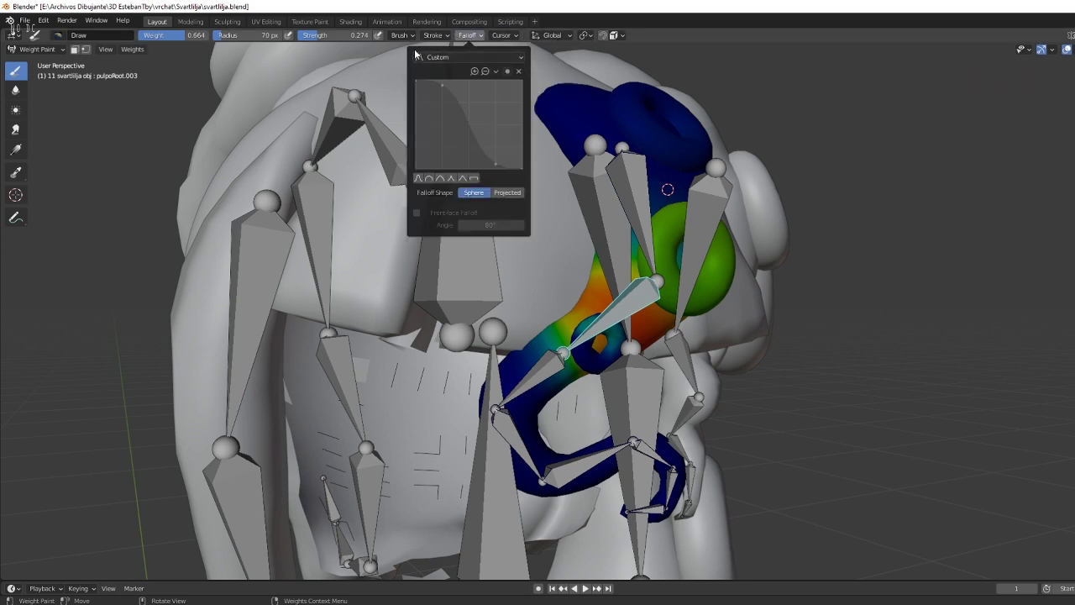
mouse_move(400, 35)
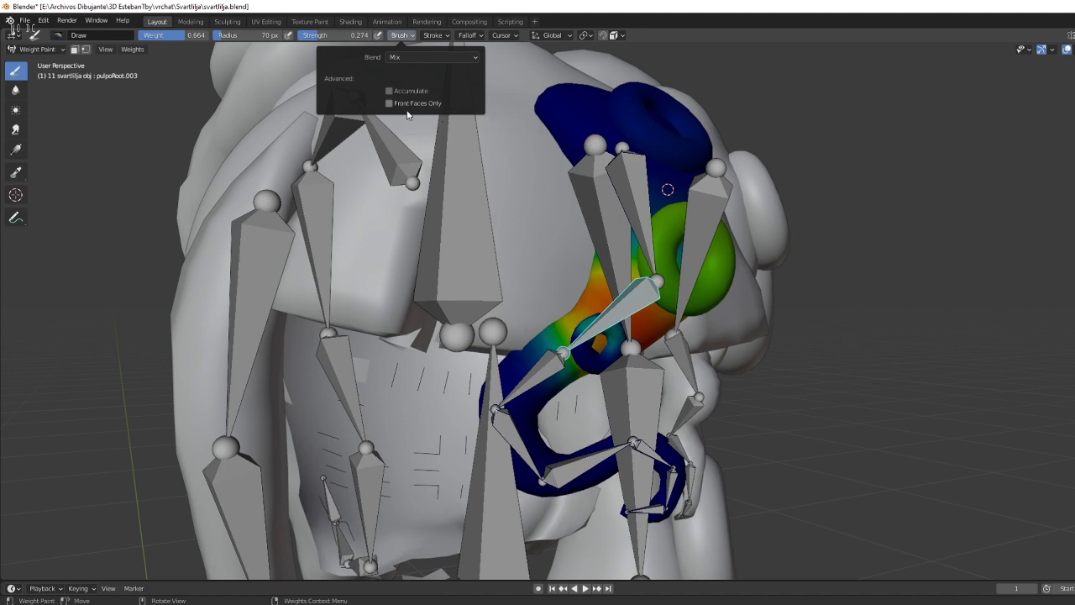
mouse_move(579, 323)
middle_mouse_down()
mouse_move(603, 314)
mouse_move(588, 354)
middle_mouse_up()
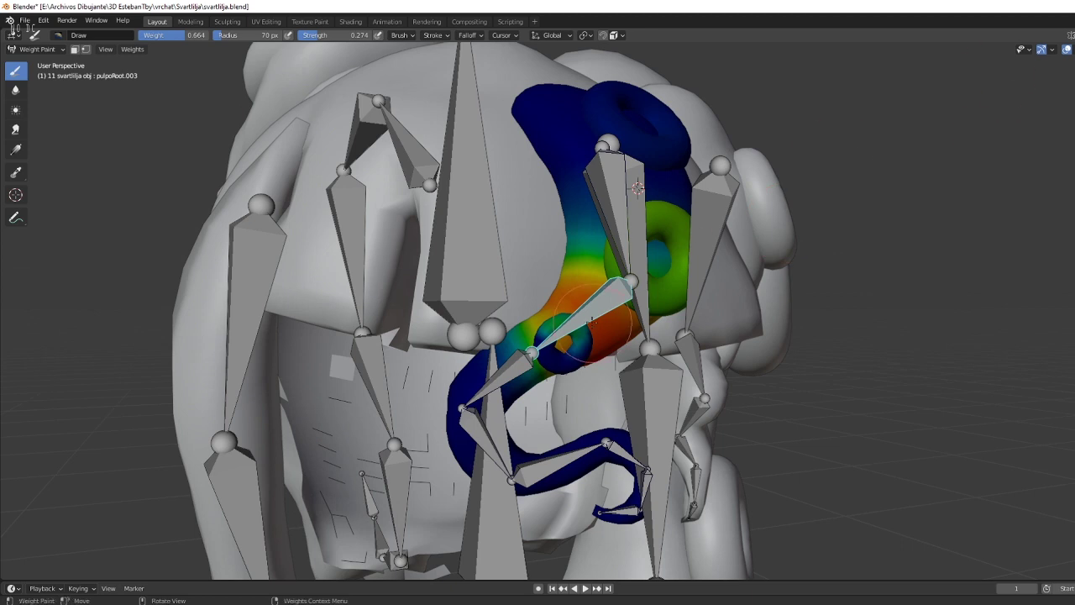
scroll(590, 322, "up", 1)
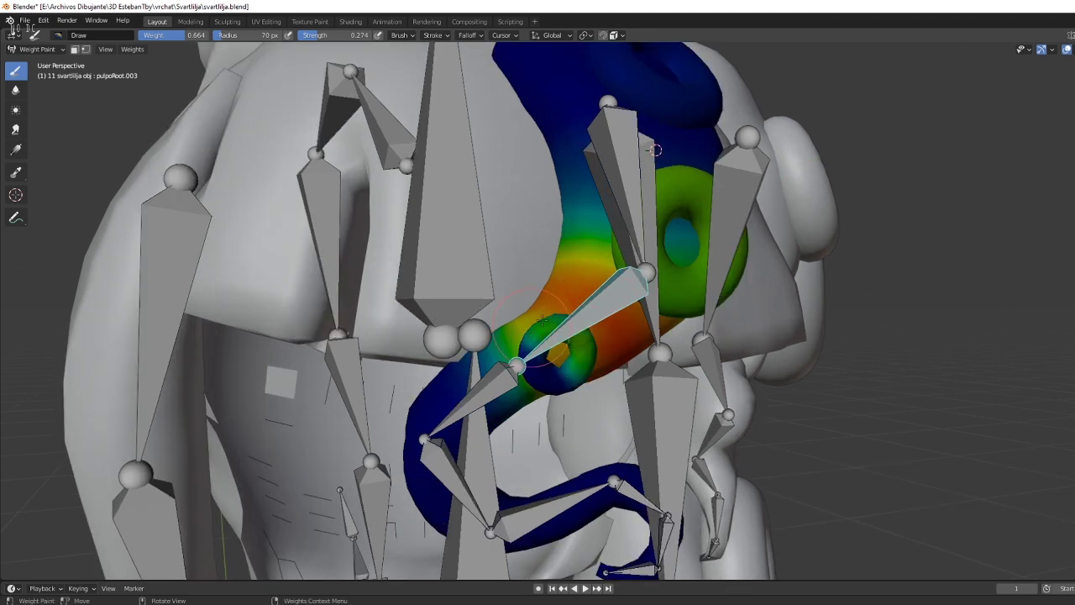
left_click_drag(542, 320, 563, 377)
left_click_drag(571, 363, 554, 353)
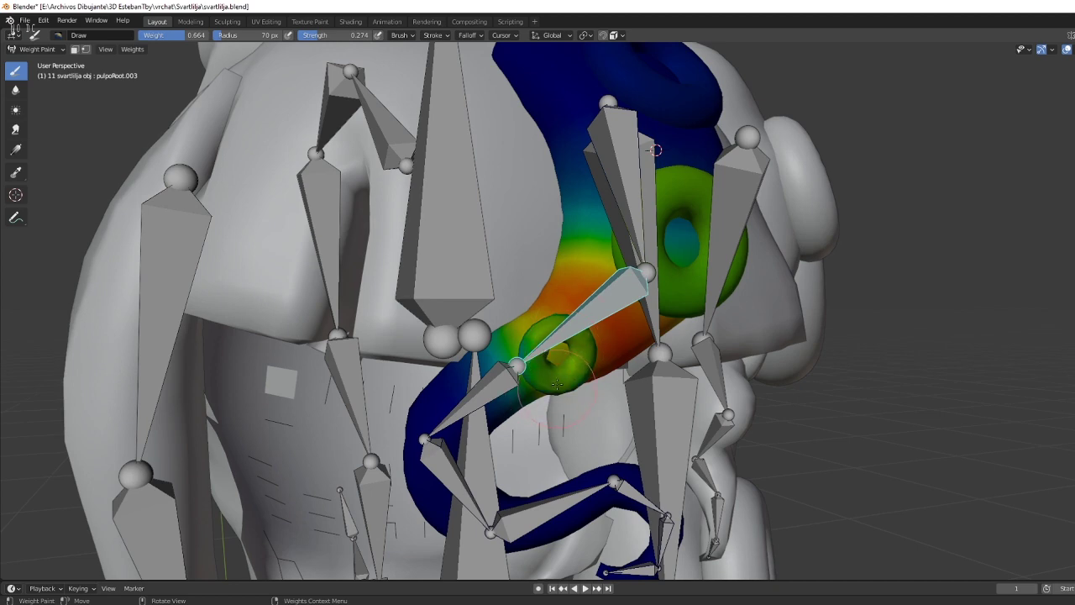
mouse_move(551, 385)
middle_mouse_down()
mouse_move(521, 202)
mouse_move(534, 293)
middle_mouse_up()
scroll(535, 294, "down", 3)
Select the pulpoRoot.004 bone and lower the paint weight to 0.086.
left_click(625, 165, "ctrl")
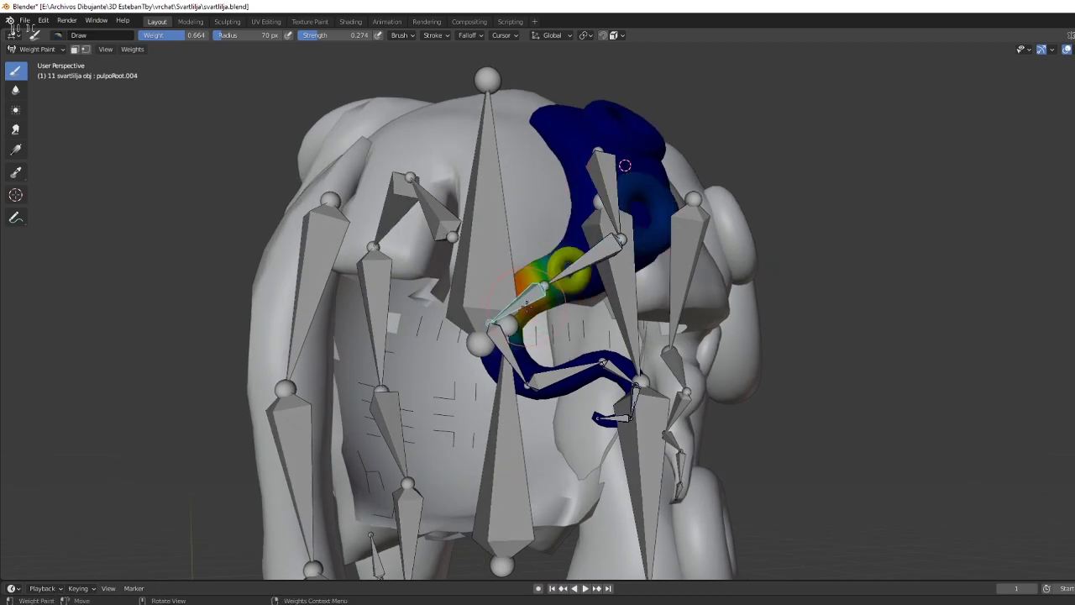
middle_click_drag(625, 165, 712, 192)
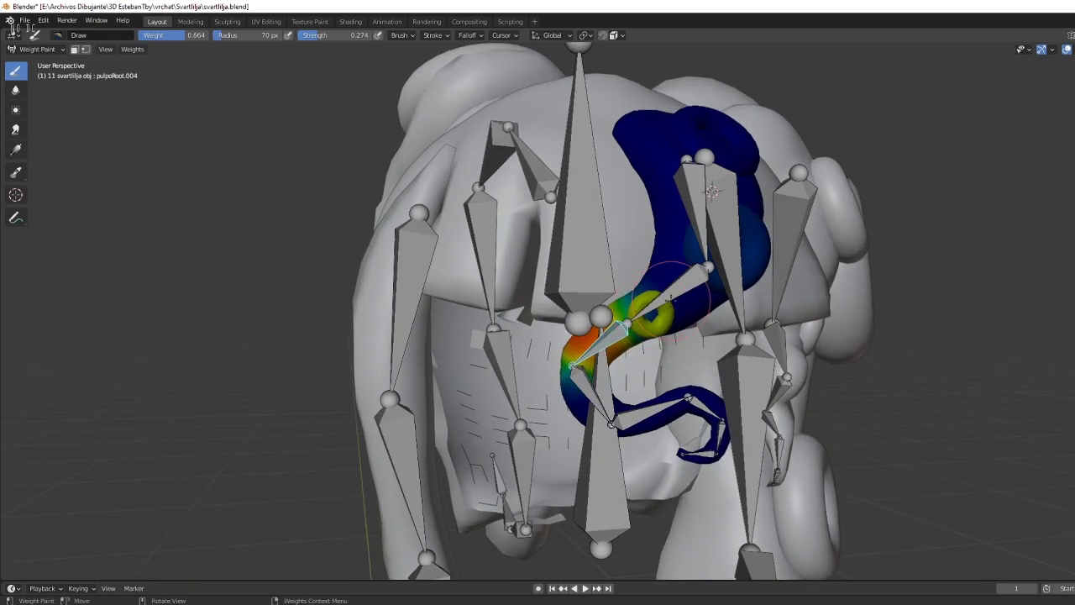
left_click_drag(186, 34, 156, 34)
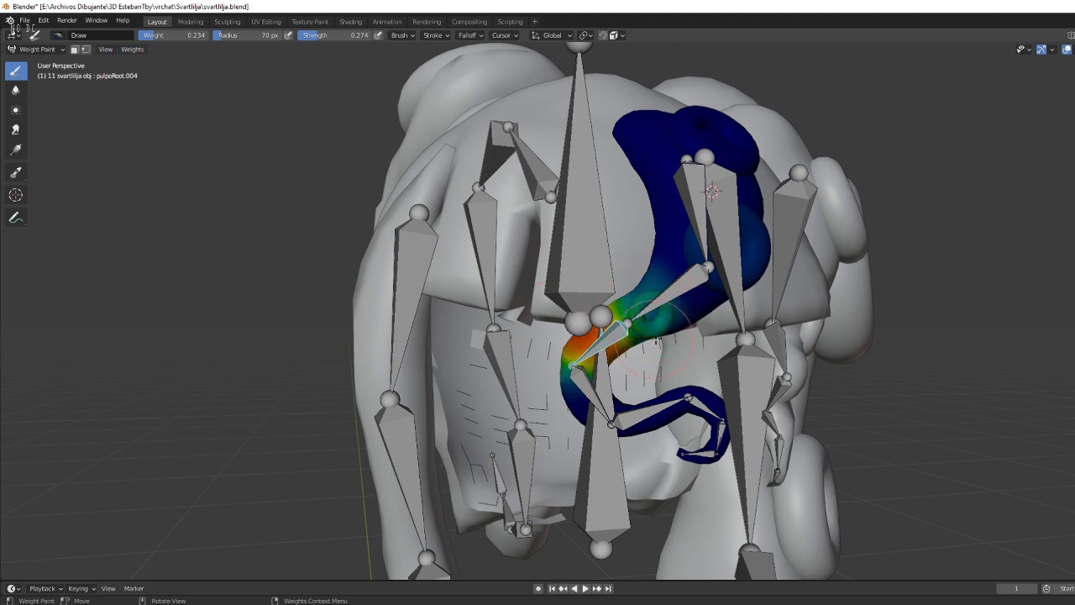
left_click_drag(156, 34, 144, 35)
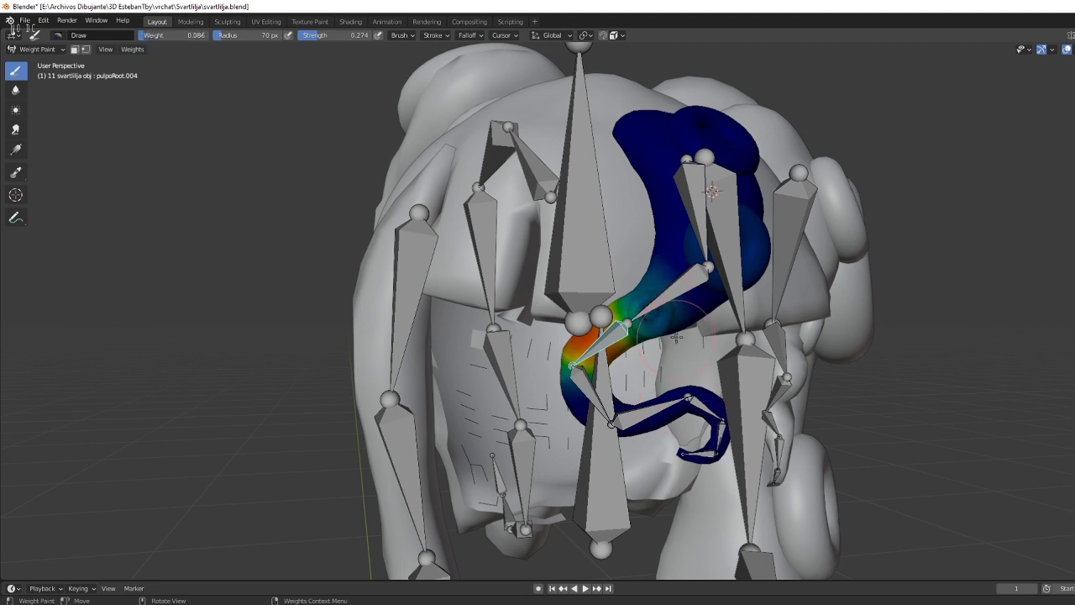
Check each bone's weights down the tentacle to the tip, then the Head bone.
left_click(588, 390, "ctrl")
left_click(650, 410, "ctrl")
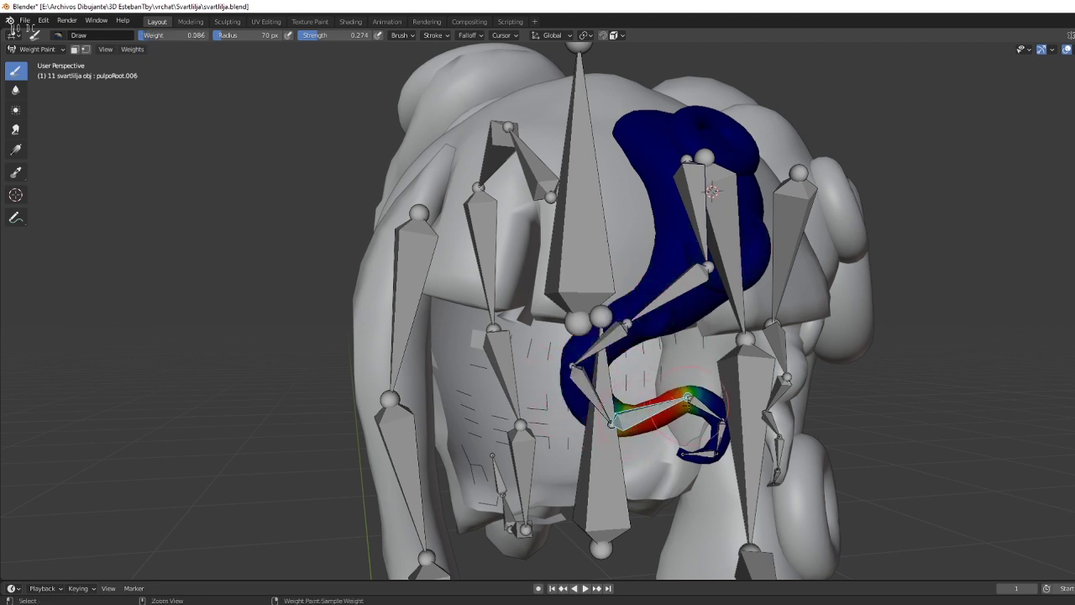
left_click(704, 415, "ctrl")
left_click(721, 428, "ctrl")
left_click(702, 454, "ctrl")
mouse_move(702, 453)
middle_mouse_down()
mouse_move(628, 426)
mouse_move(720, 420)
mouse_move(697, 430)
mouse_move(672, 403)
mouse_move(640, 405)
mouse_move(778, 335)
mouse_move(621, 290)
middle_mouse_up()
left_click(640, 405, "ctrl")
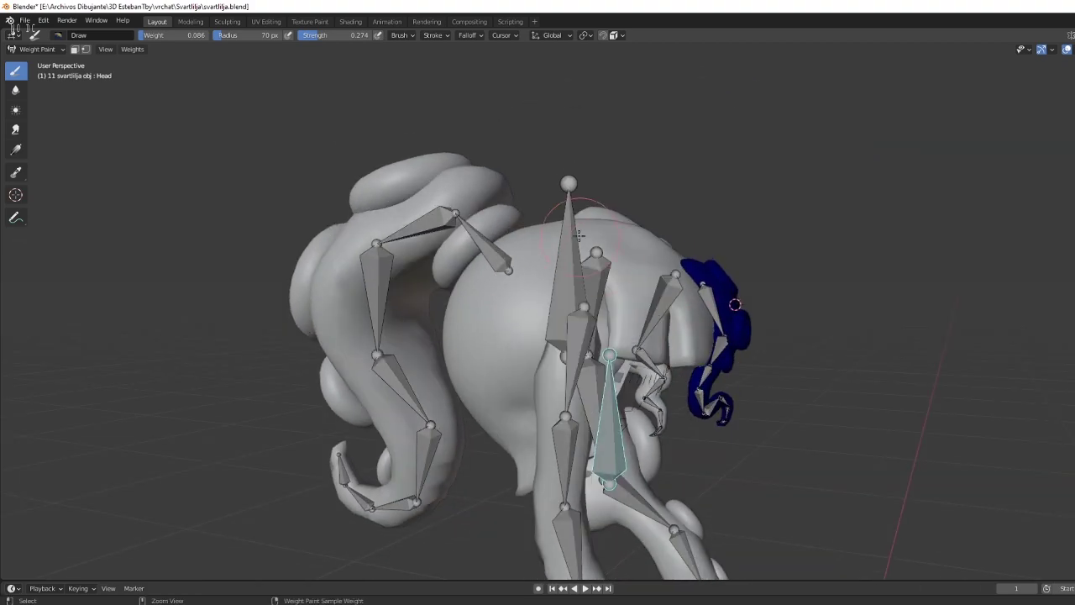
Check the weights of the pulpoRoot, tentacle R.01 and tentacle2 L.01 bones.
left_click(556, 210, "ctrl")
mouse_move(640, 376)
middle_mouse_down()
mouse_move(554, 378)
mouse_move(655, 345)
mouse_move(538, 381)
mouse_move(679, 353)
mouse_move(353, 197)
middle_mouse_up()
left_click(554, 378, "ctrl")
left_click(655, 344, "ctrl")
scroll(678, 352, "down", 3)
Leave Weight Paint for Object Mode and clear the selection.
left_click(25, 19)
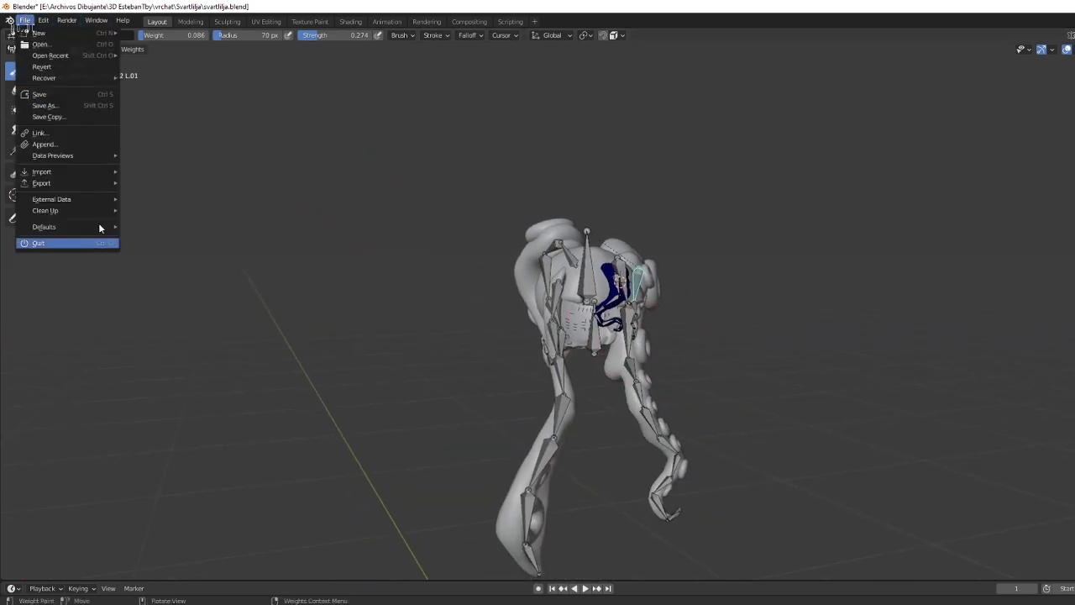
key("Escape")
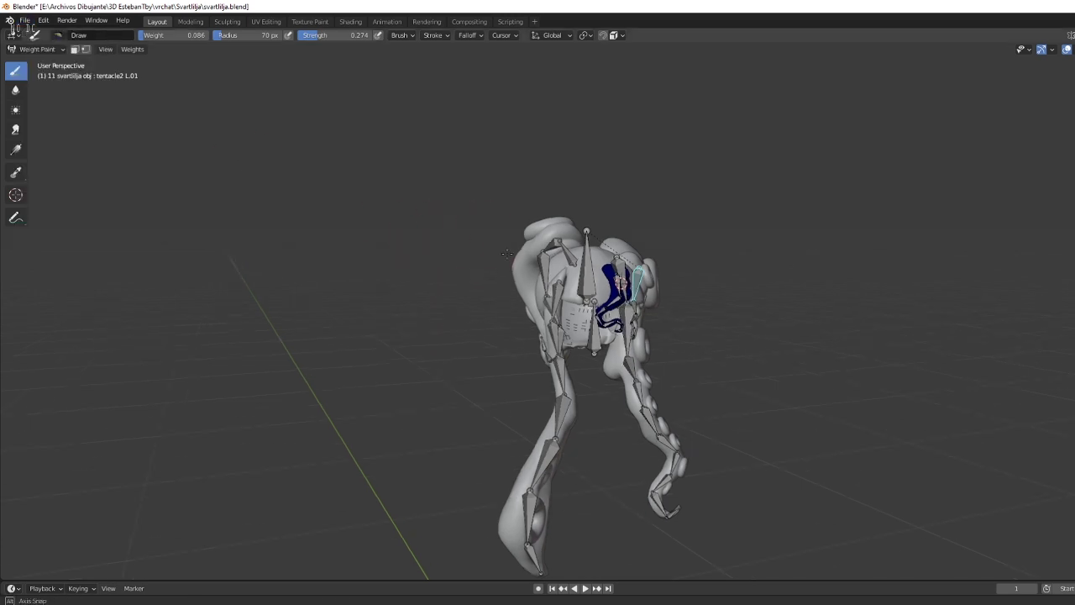
middle_click_drag(54, 93, 64, 82)
left_click(37, 48)
left_click(34, 64)
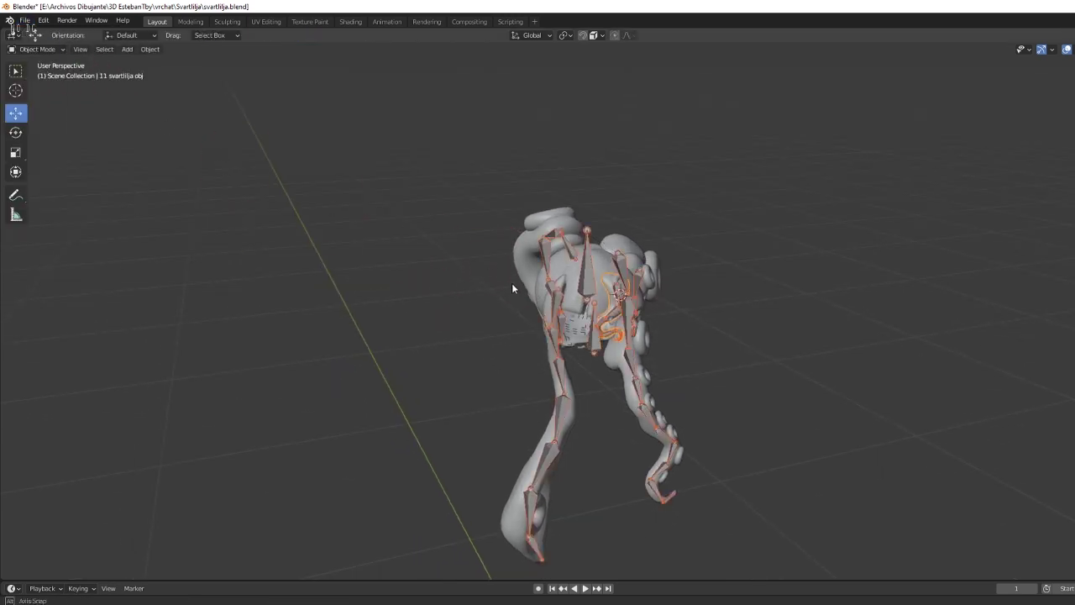
scroll(512, 285, "up", 3)
mouse_move(674, 305)
middle_mouse_down()
mouse_move(764, 317)
mouse_move(613, 325)
middle_mouse_up()
left_click(764, 316)
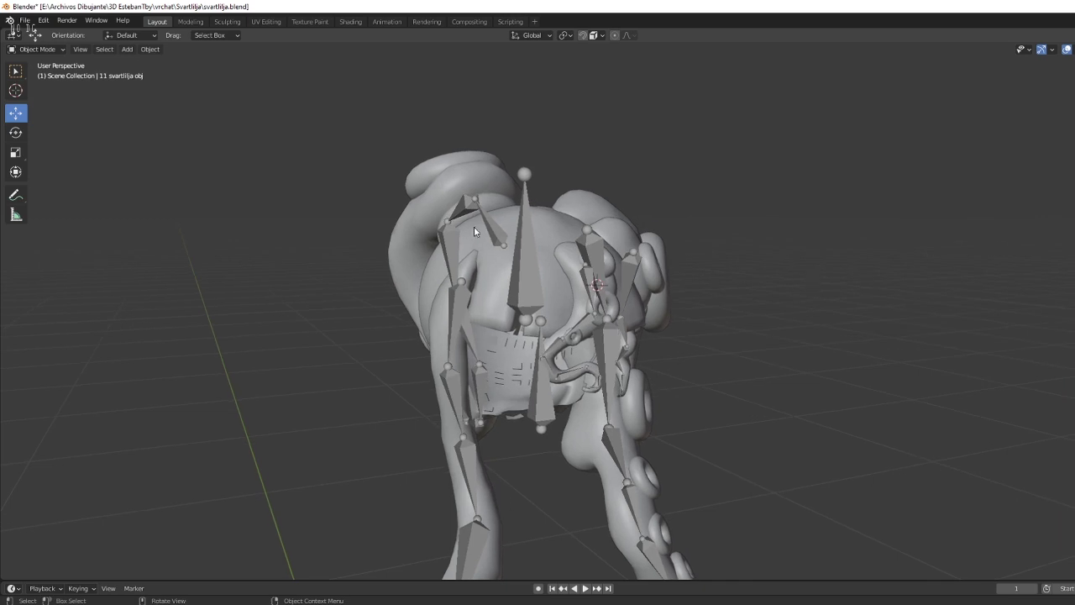
scroll(573, 226, "down", 2)
left_click(579, 294)
key("Tab")
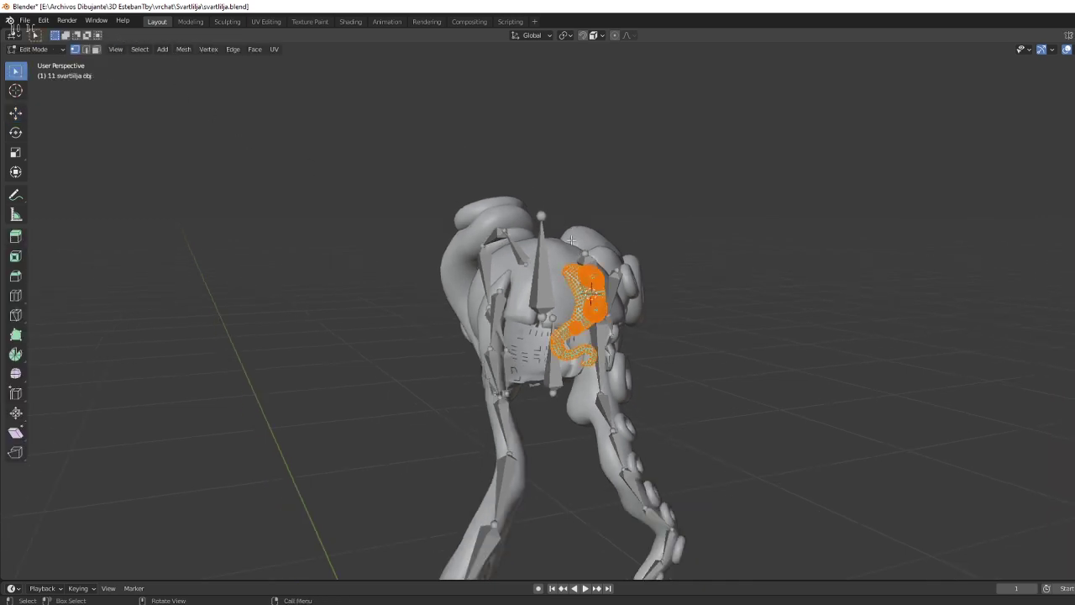
scroll(672, 310, "up", 2)
scroll(689, 312, "up", 1)
mouse_move(693, 313)
middle_mouse_down()
mouse_move(613, 286)
mouse_move(670, 261)
mouse_move(687, 285)
mouse_move(587, 252)
mouse_move(554, 218)
middle_mouse_up()
scroll(610, 263, "up", 2)
scroll(637, 262, "down", 3)
scroll(669, 260, "up", 3)
scroll(687, 286, "up", 2)
scroll(550, 204, "up", 2)
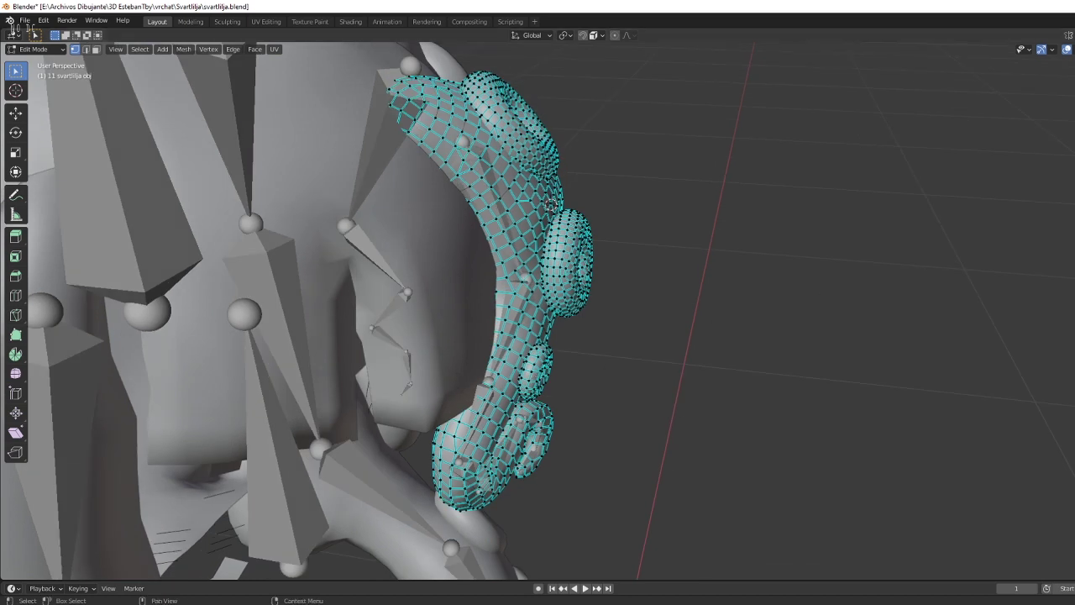
Orbit around the model and frame the selected tentacle piece in view.
scroll(799, 278, "down", 3)
scroll(799, 278, "down", 3)
mouse_move(799, 278)
middle_mouse_down()
mouse_move(756, 240)
mouse_move(684, 266)
middle_mouse_up()
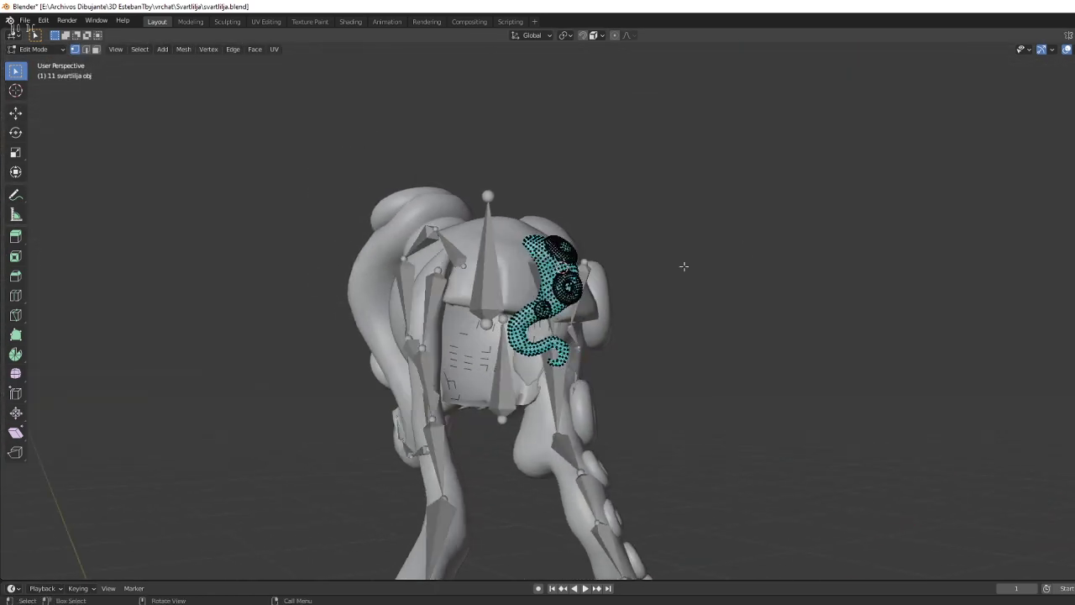
mouse_move(477, 364)
middle_mouse_down()
mouse_move(763, 300)
mouse_move(847, 400)
middle_mouse_up()
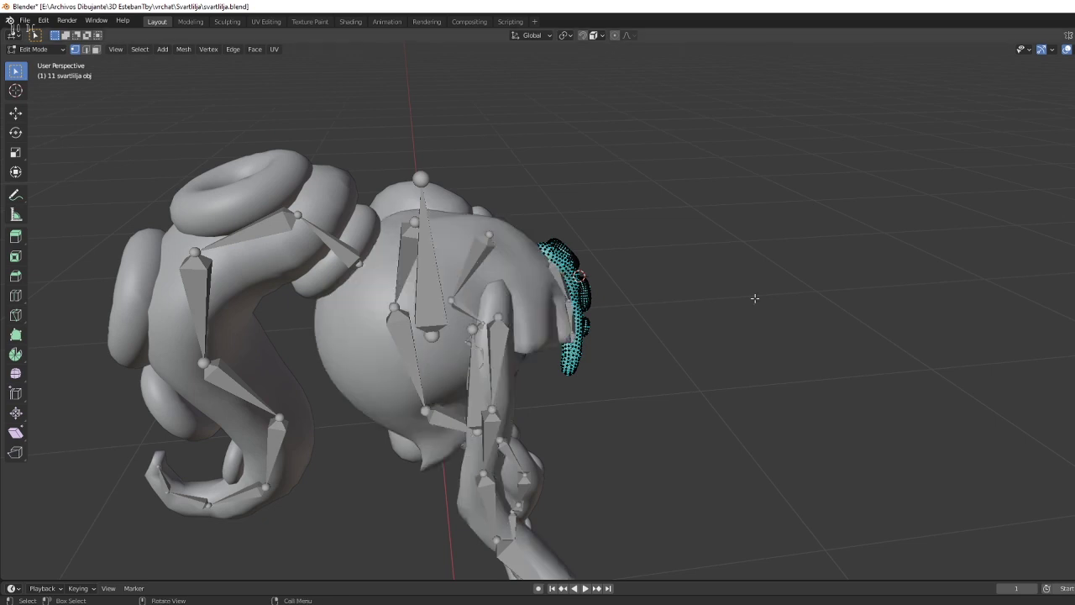
mouse_move(756, 297)
middle_mouse_down()
mouse_move(638, 216)
mouse_move(748, 275)
mouse_move(443, 319)
middle_mouse_up()
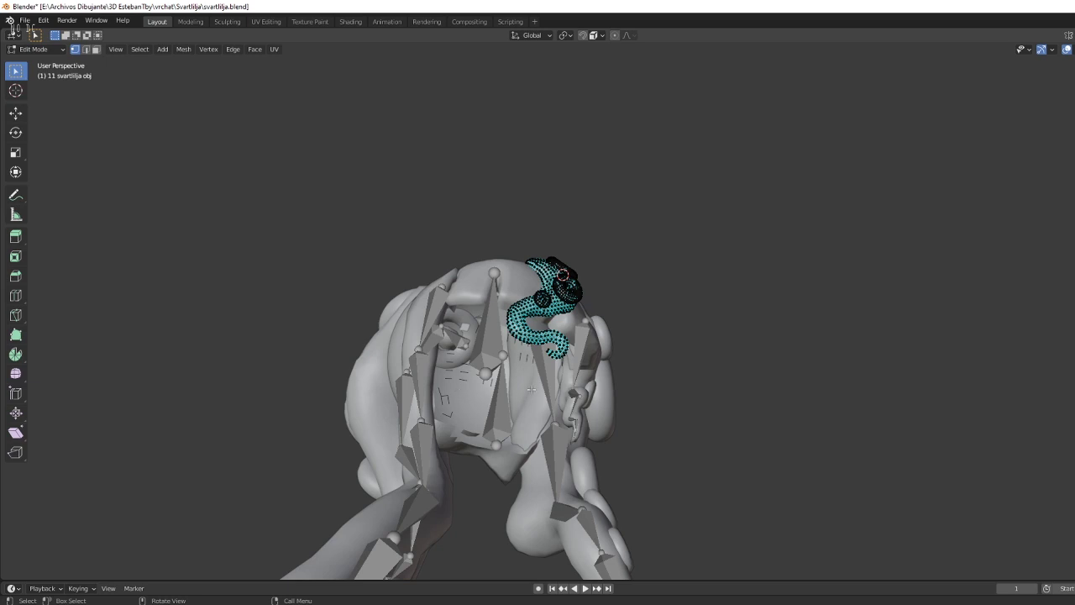
middle_click_drag(498, 384, 663, 361)
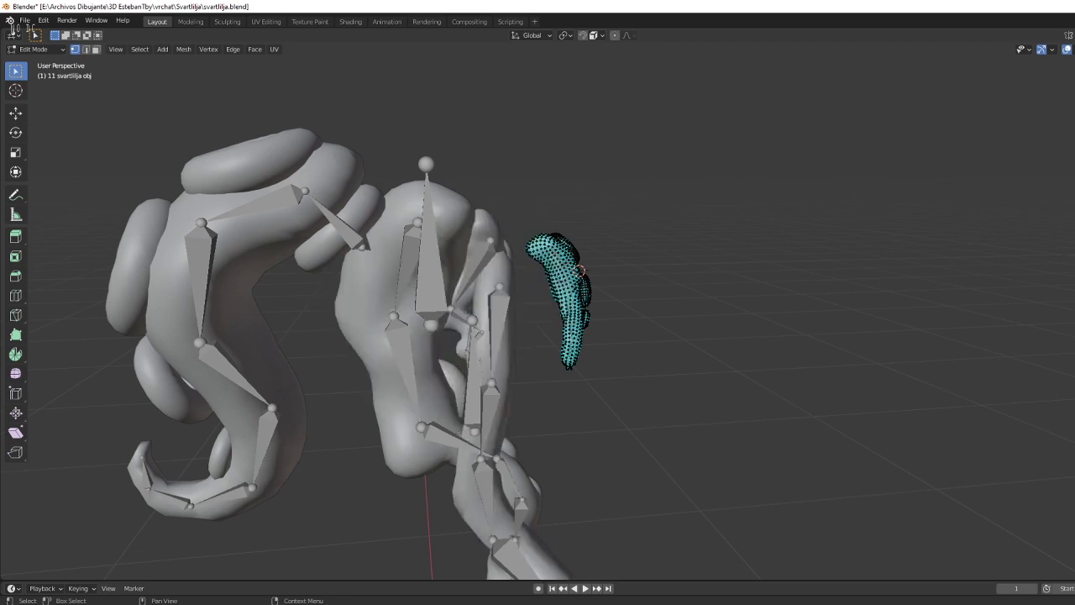
key("KP_Decimal")
mouse_move(646, 256)
middle_mouse_down()
mouse_move(626, 244)
mouse_move(669, 296)
middle_mouse_up()
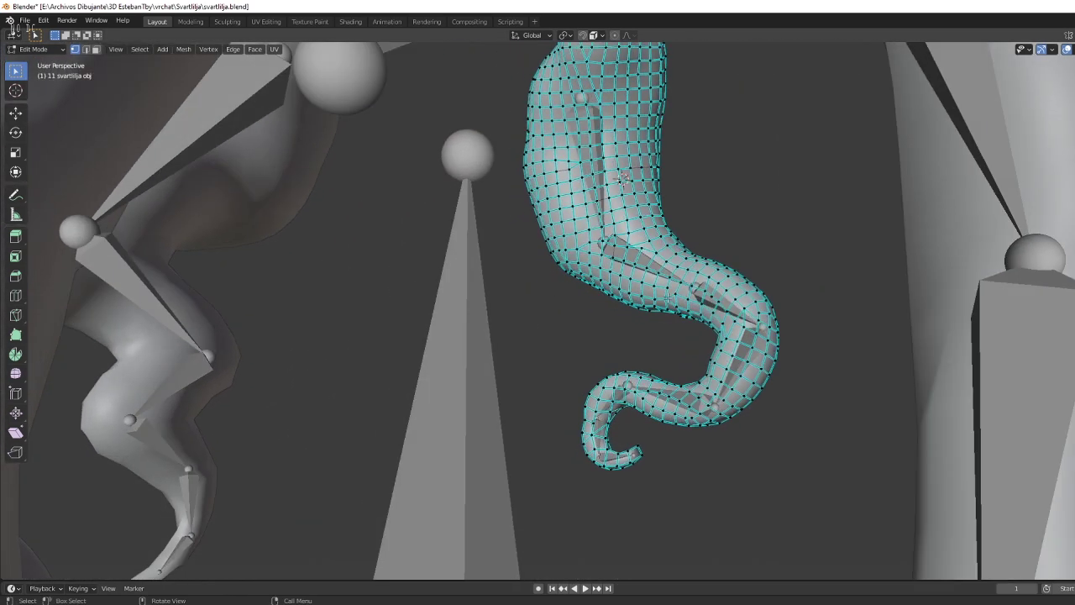
scroll(674, 288, "up", 2)
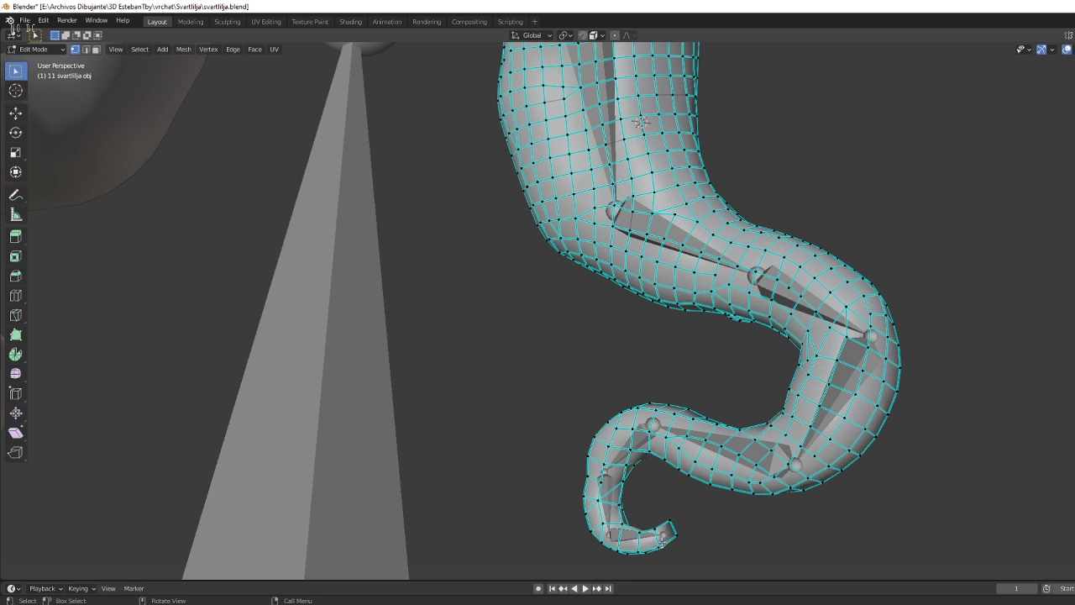
mouse_move(662, 542)
middle_mouse_down()
mouse_move(517, 326)
mouse_move(613, 347)
mouse_move(613, 227)
mouse_move(558, 99)
middle_mouse_up()
Switch to edge select mode and Ctrl-pick a shortest edge path down the tentacle.
key("2")
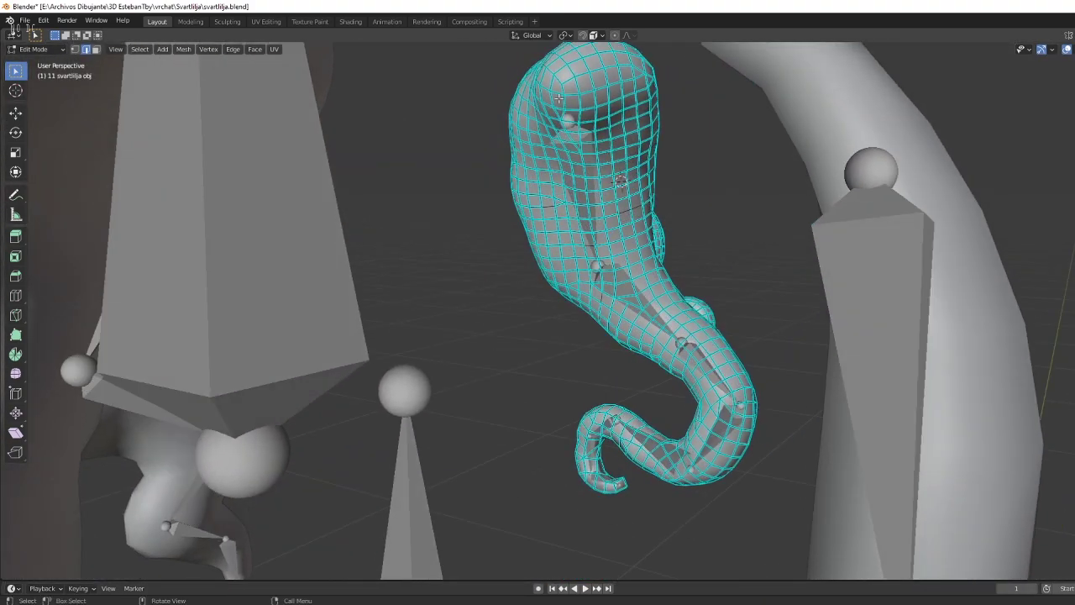
key("ctrl")
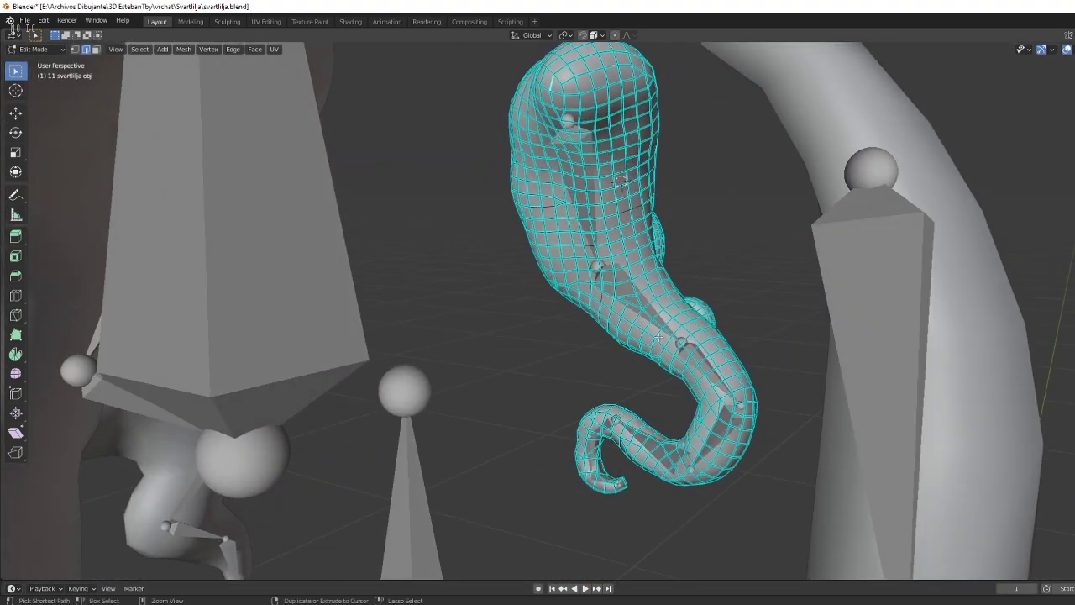
left_click(664, 332, "ctrl")
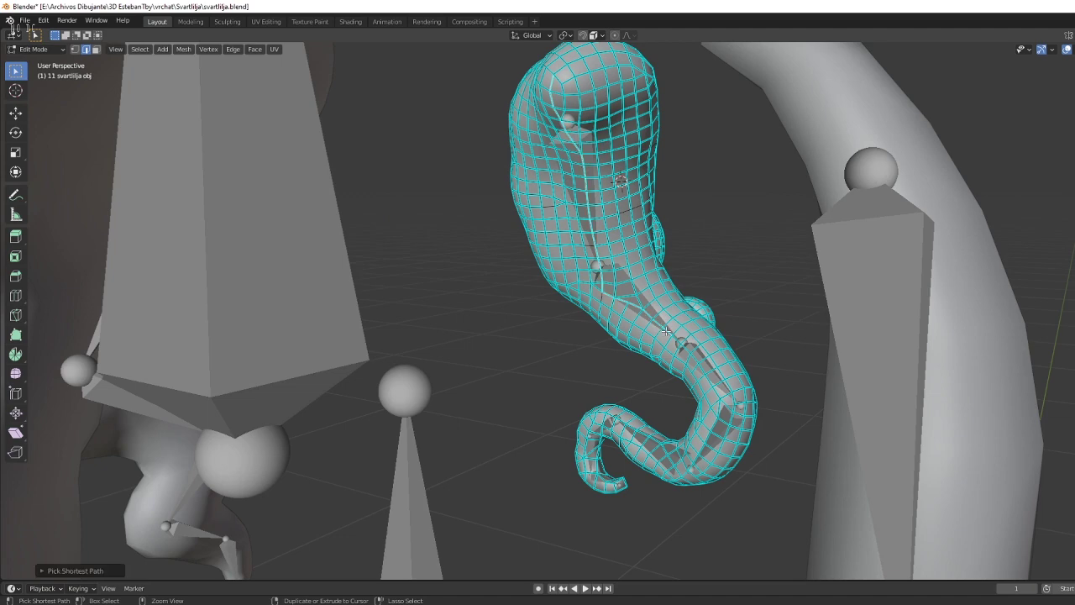
left_click(720, 411, "ctrl")
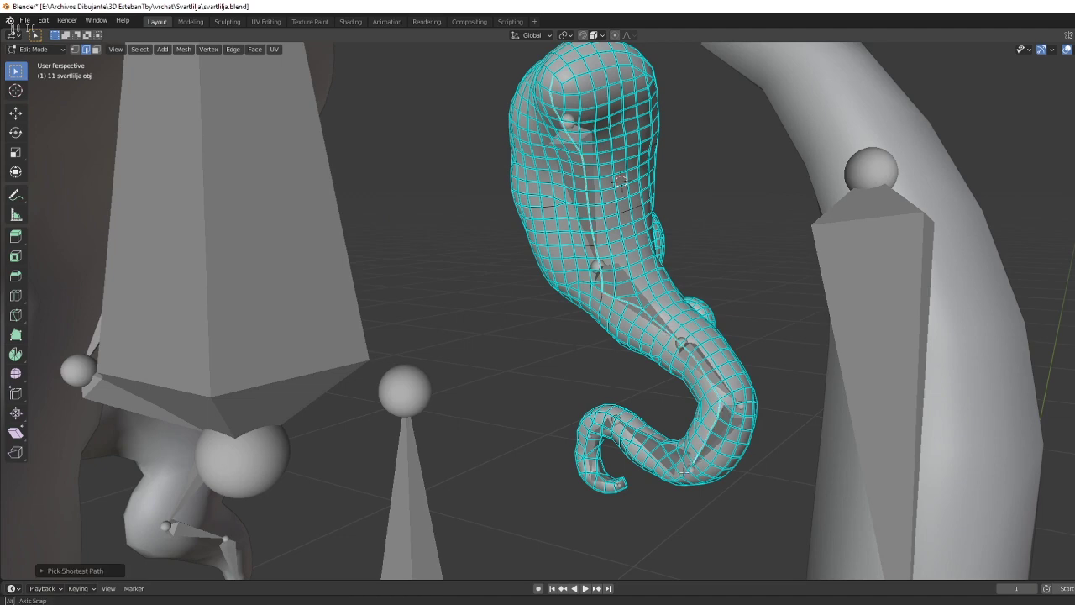
scroll(694, 460, "up", 2)
scroll(688, 461, "up", 2)
middle_click_drag(740, 351, 583, 224)
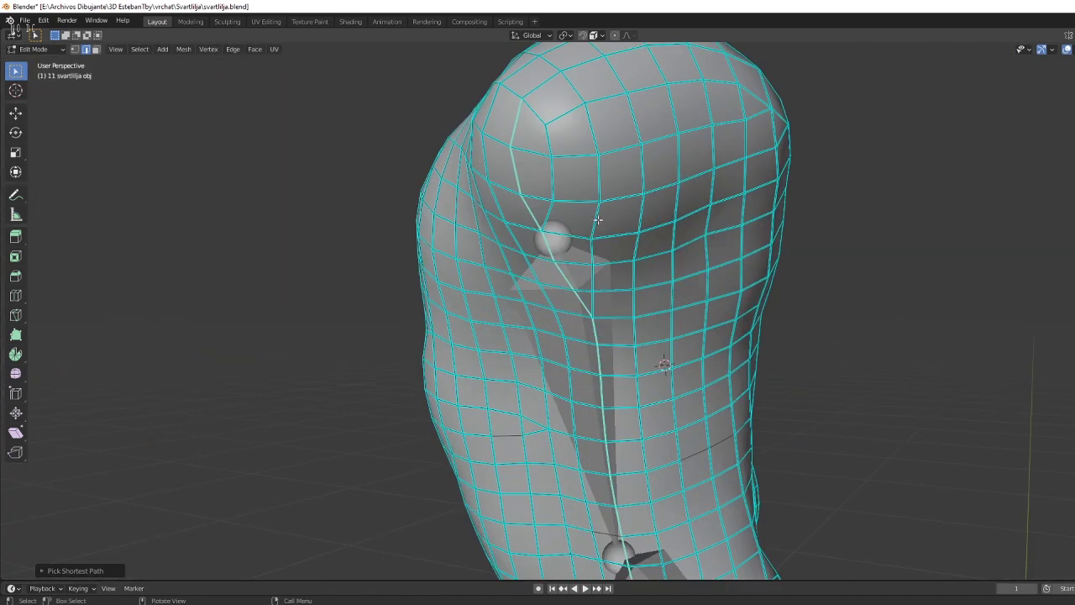
Clear the sharp marking from the selected tentacle edges.
right_click(598, 220)
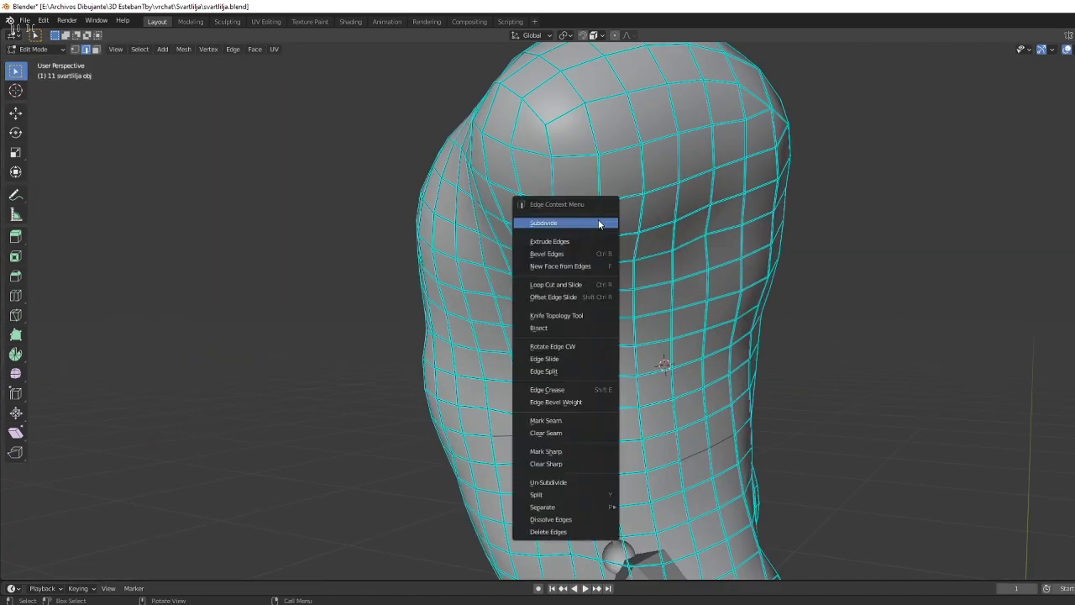
left_click(565, 466)
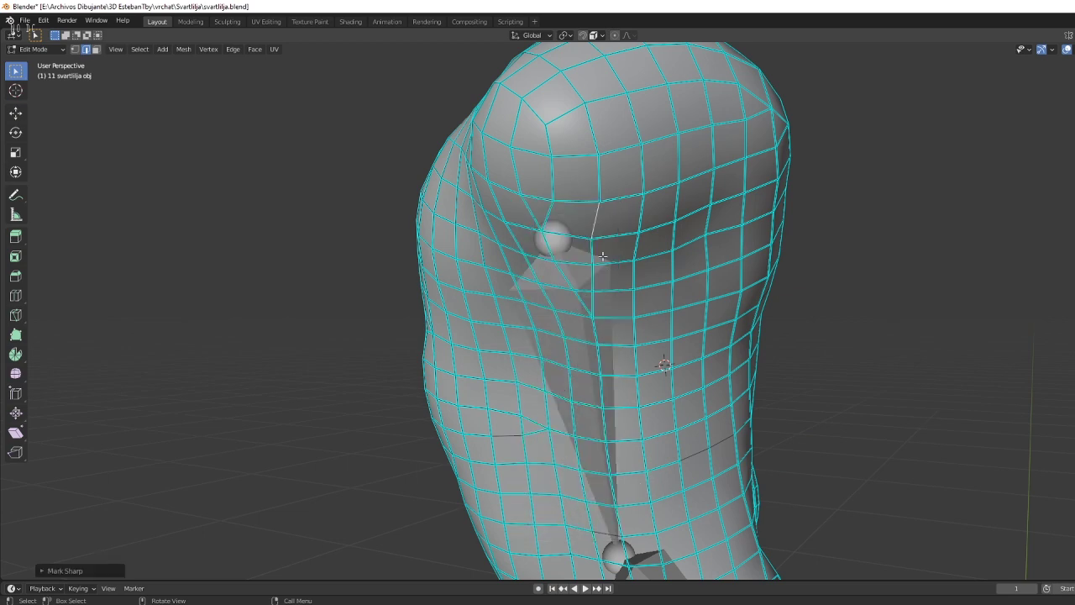
middle_click_drag(571, 352, 577, 212)
Mark the selected edge near the tentacle top as sharp.
right_click(557, 177)
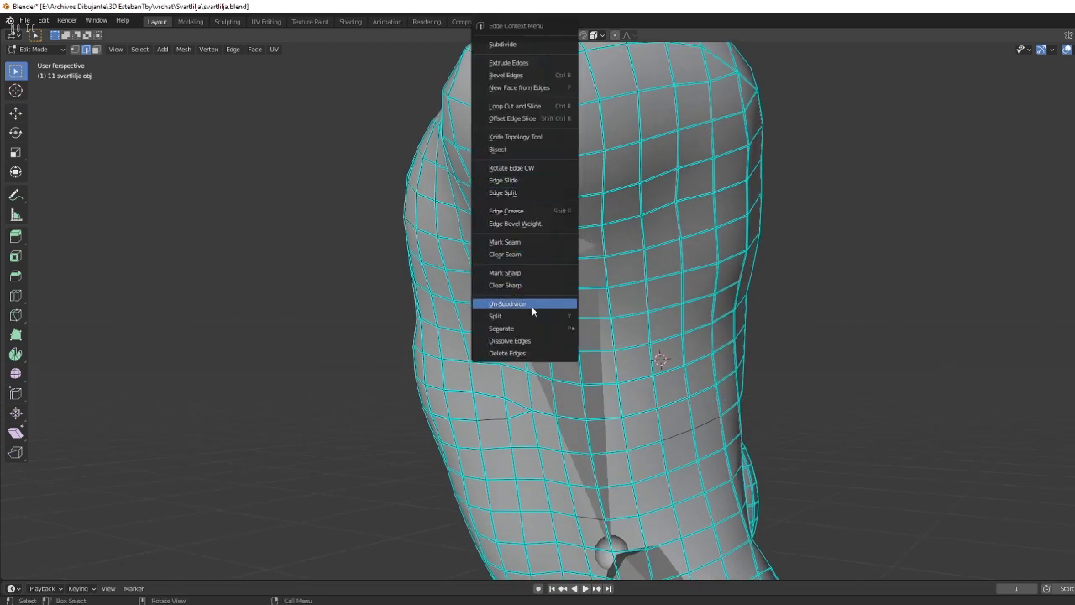
left_click(522, 273)
scroll(547, 217, "up", 2)
scroll(544, 210, "down", 2)
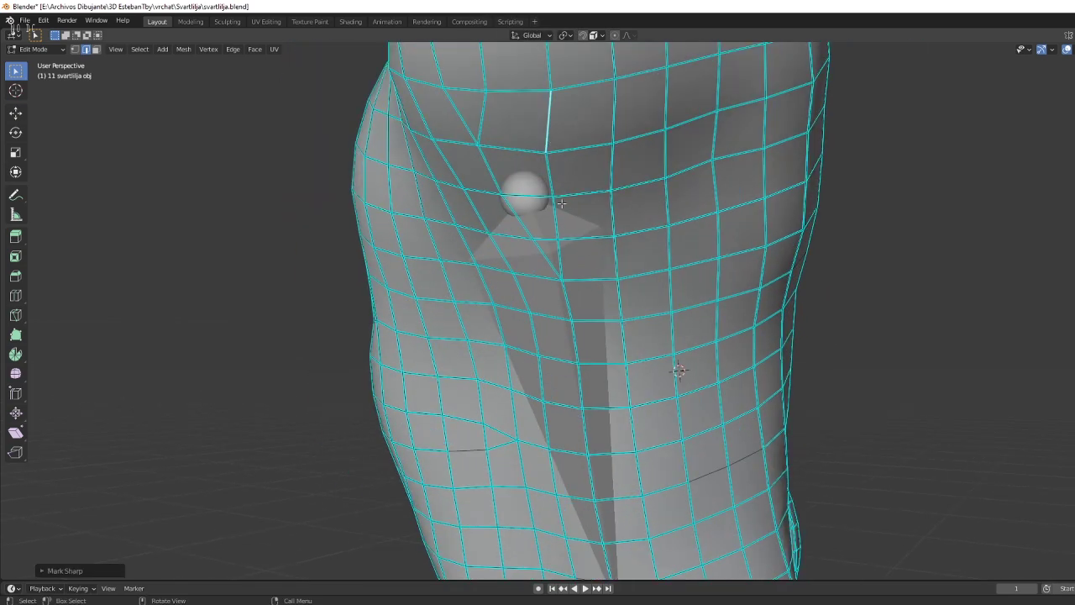
scroll(542, 206, "down", 3)
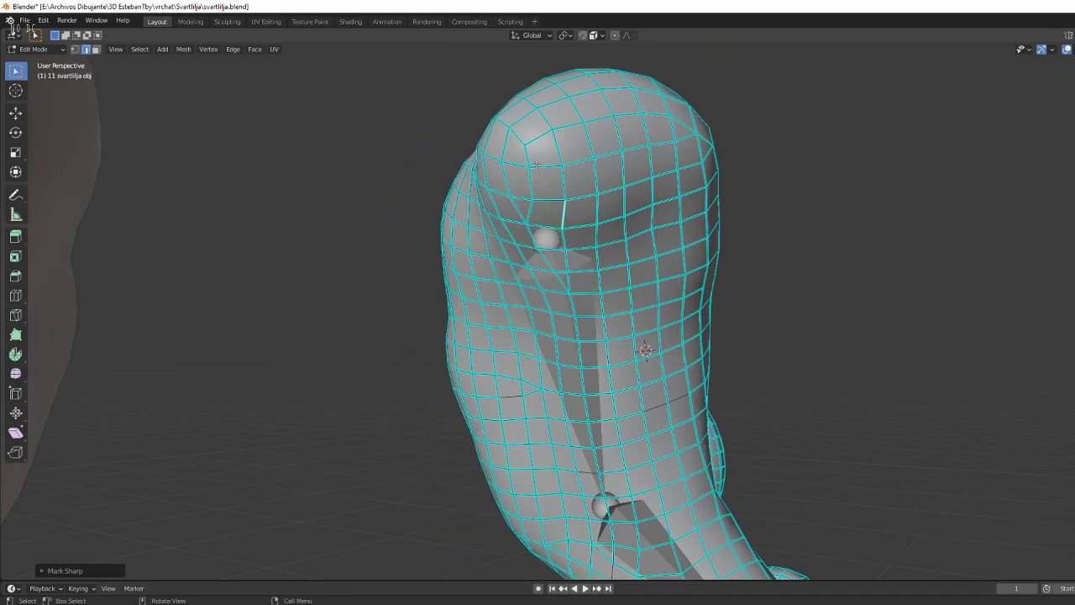
Select a different edge near the top of the tentacle piece.
left_click(559, 149)
scroll(561, 216, "down", 4)
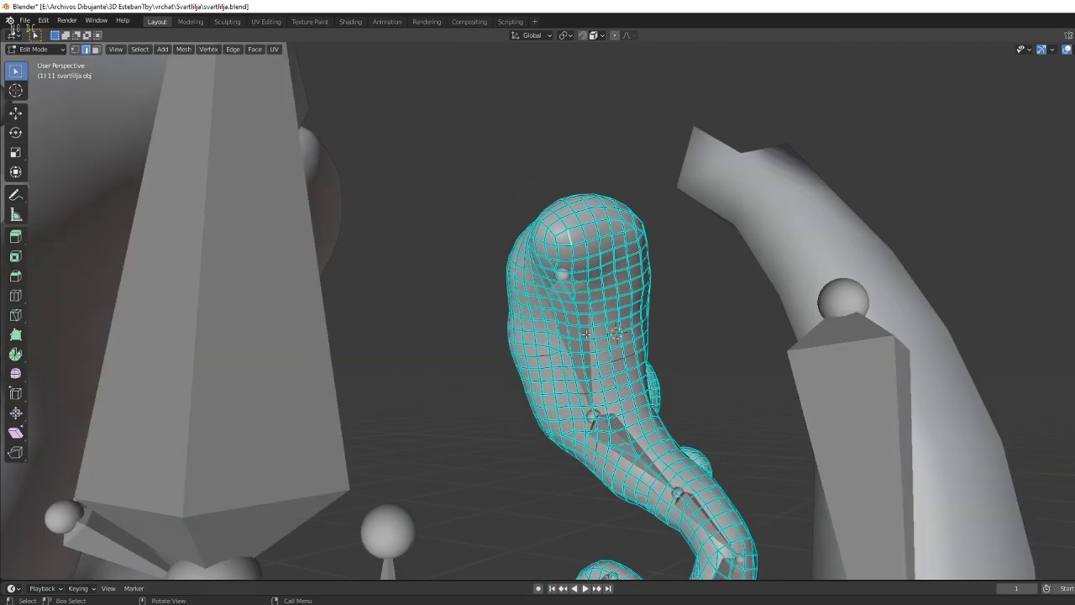
scroll(586, 334, "up", 1)
scroll(584, 335, "up", 1)
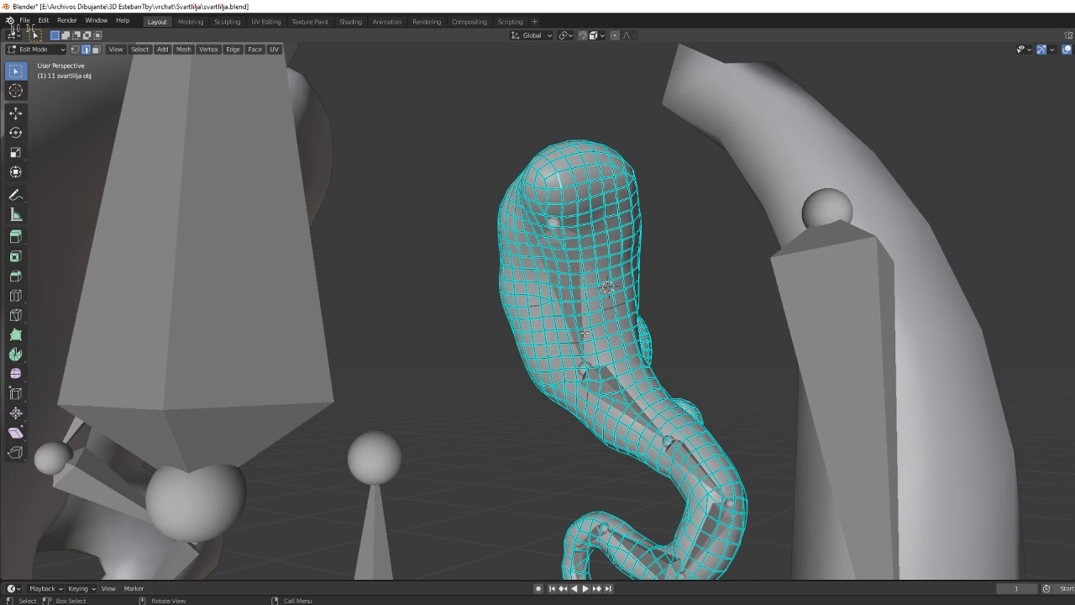
middle_click_drag(602, 394, 632, 385)
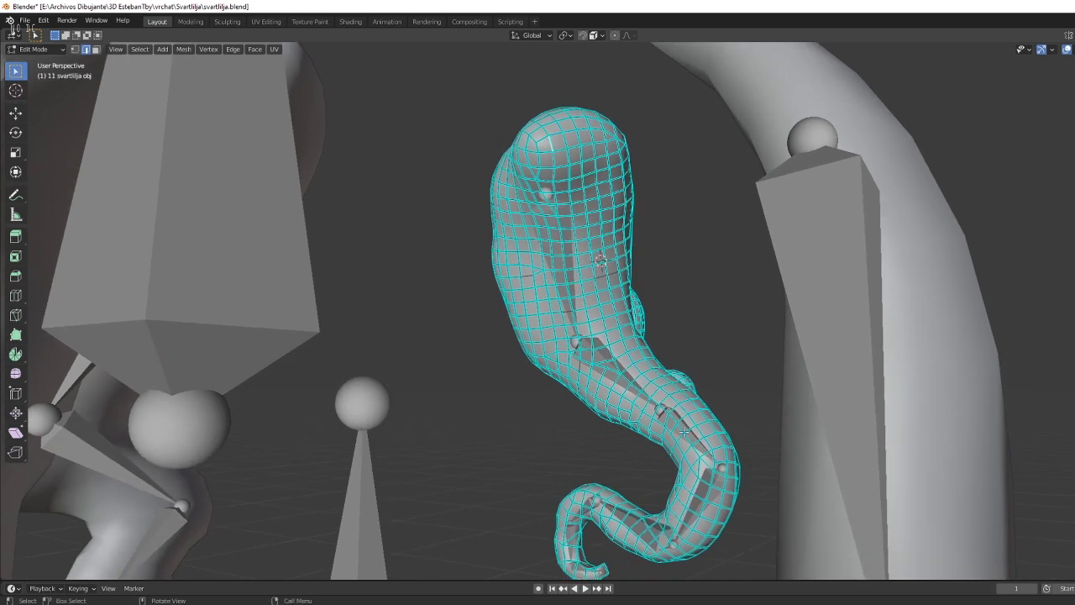
Pick a shortest edge path from the tentacle's top down along the tail to its curled tip.
left_click(568, 143, "ctrl")
left_click(561, 134)
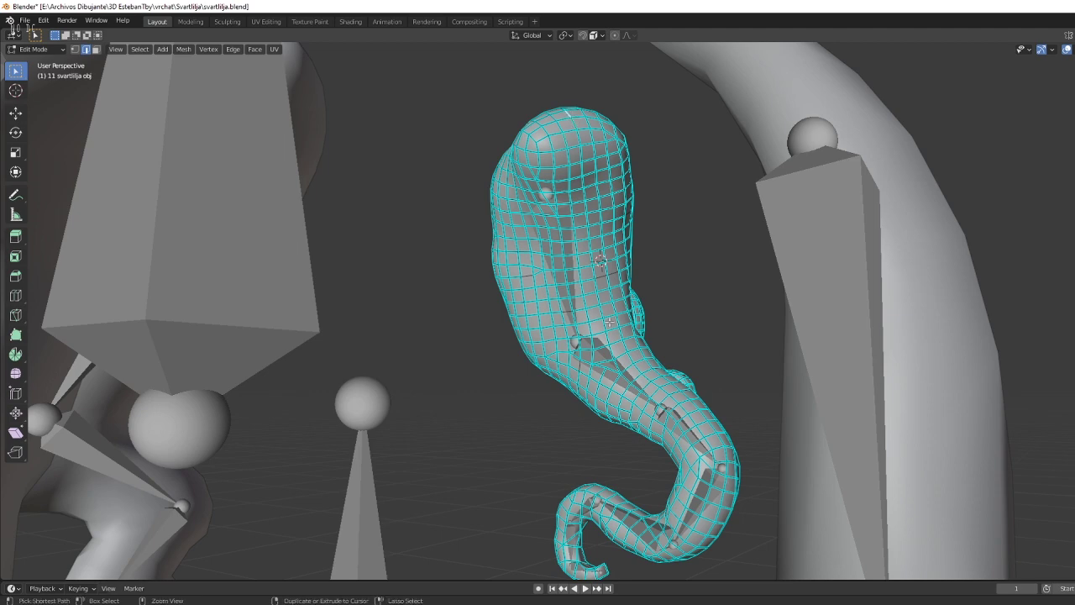
left_click(626, 380, "ctrl")
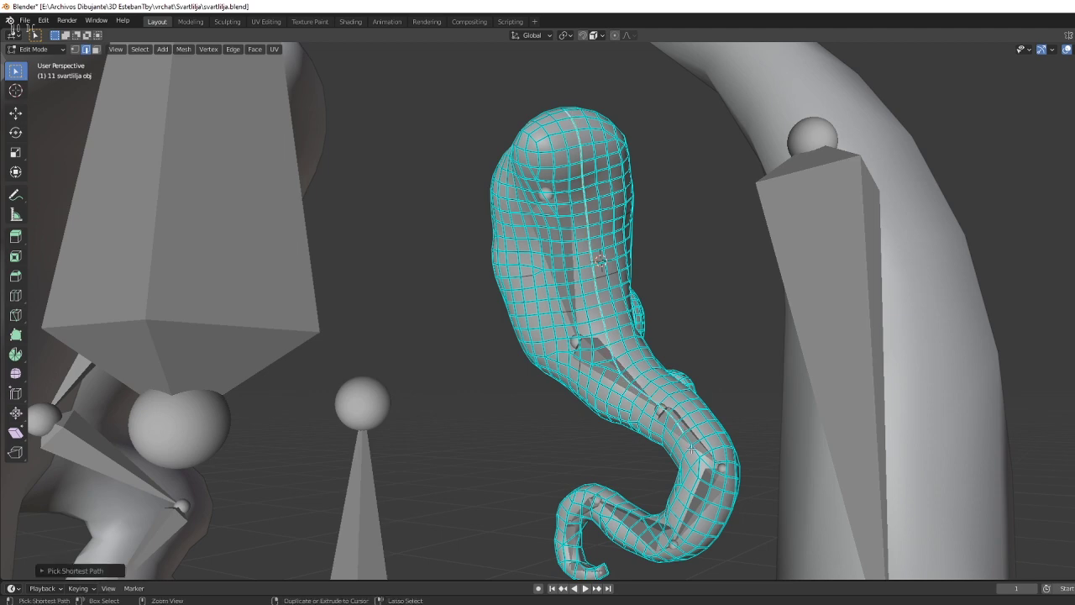
middle_click_drag(690, 450, 821, 426, "ctrl")
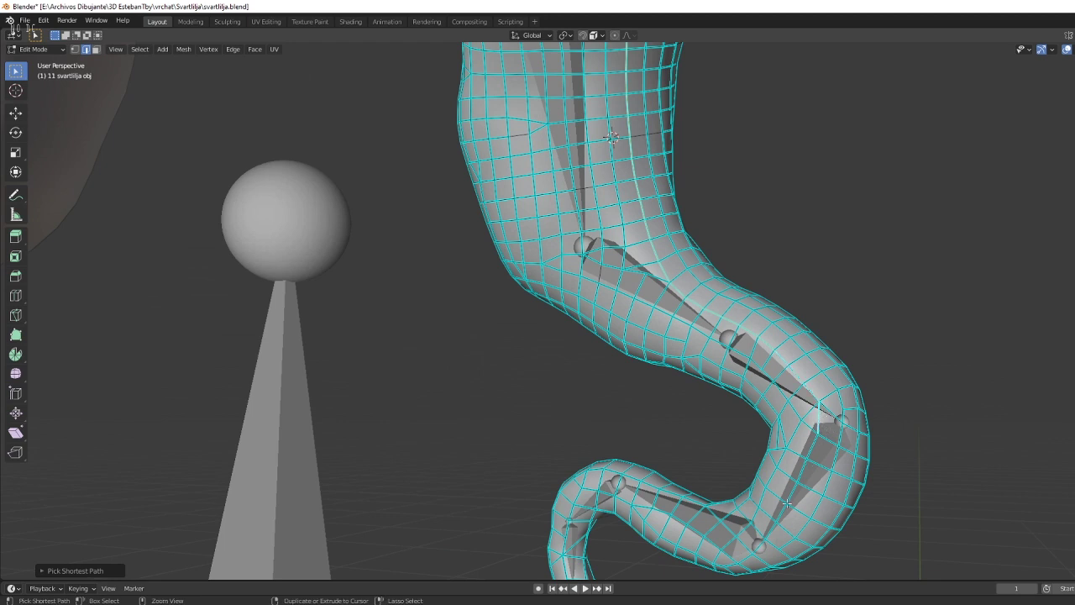
left_click(750, 555, "ctrl")
middle_click_drag(592, 487, 561, 389)
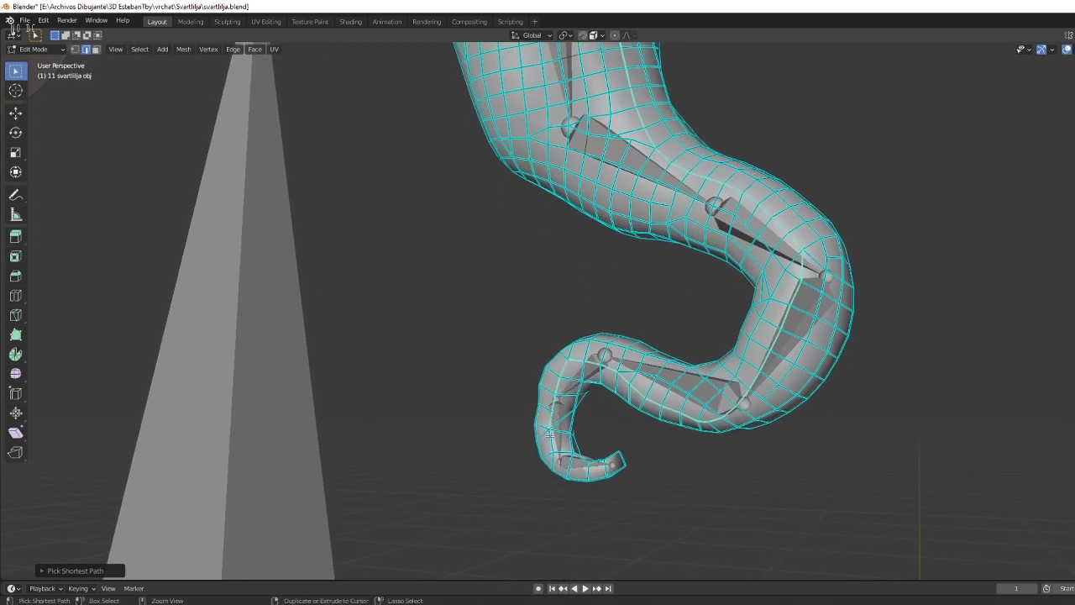
left_click(557, 459)
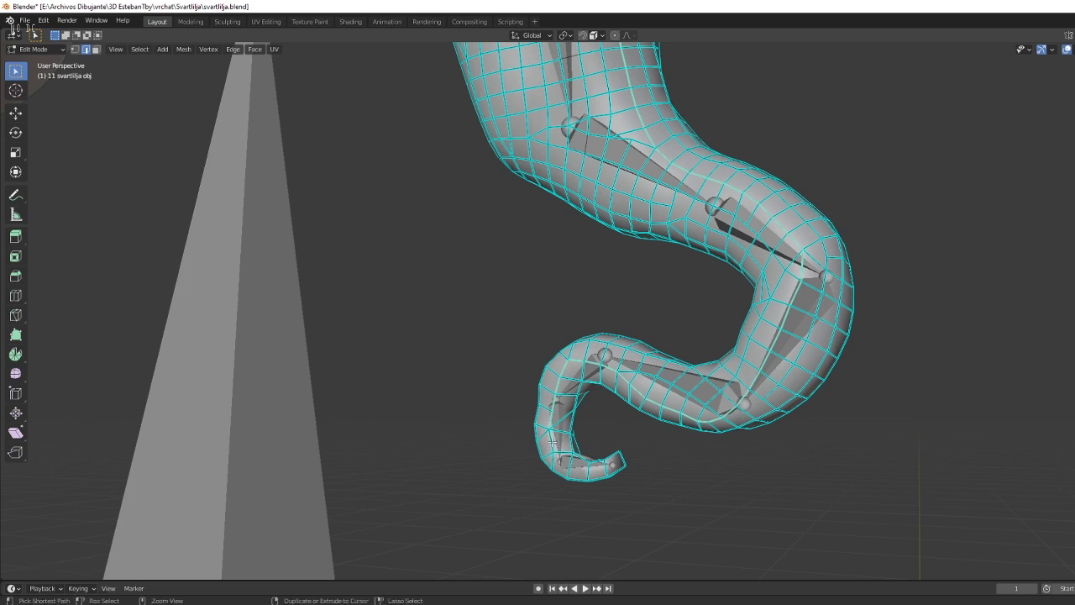
Mark the tentacle's edge path as a seam, then add the curled tip edges as seams too.
right_click(549, 411)
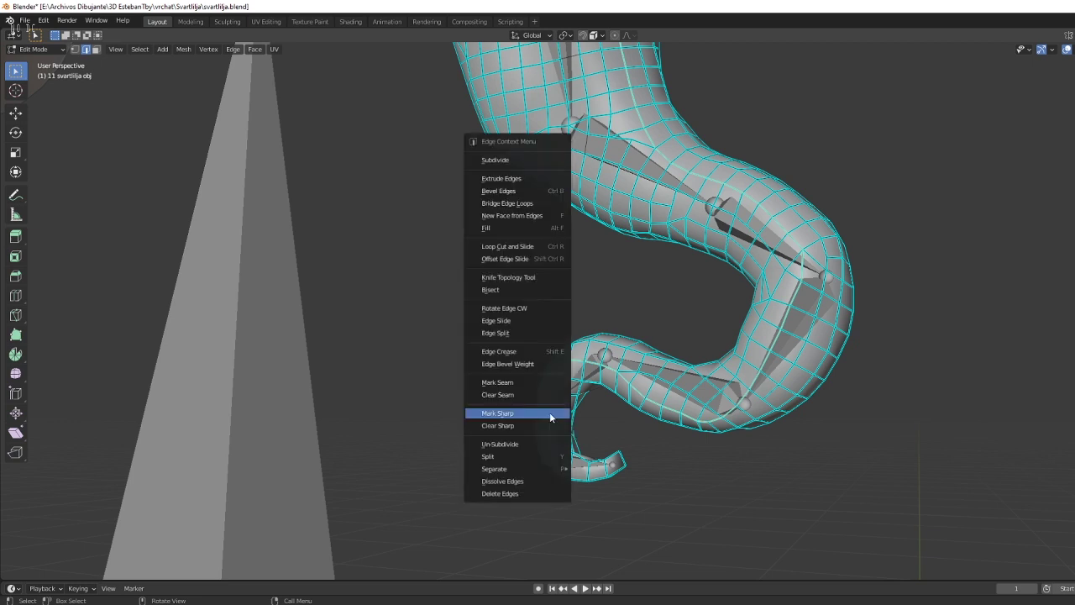
left_click(505, 384)
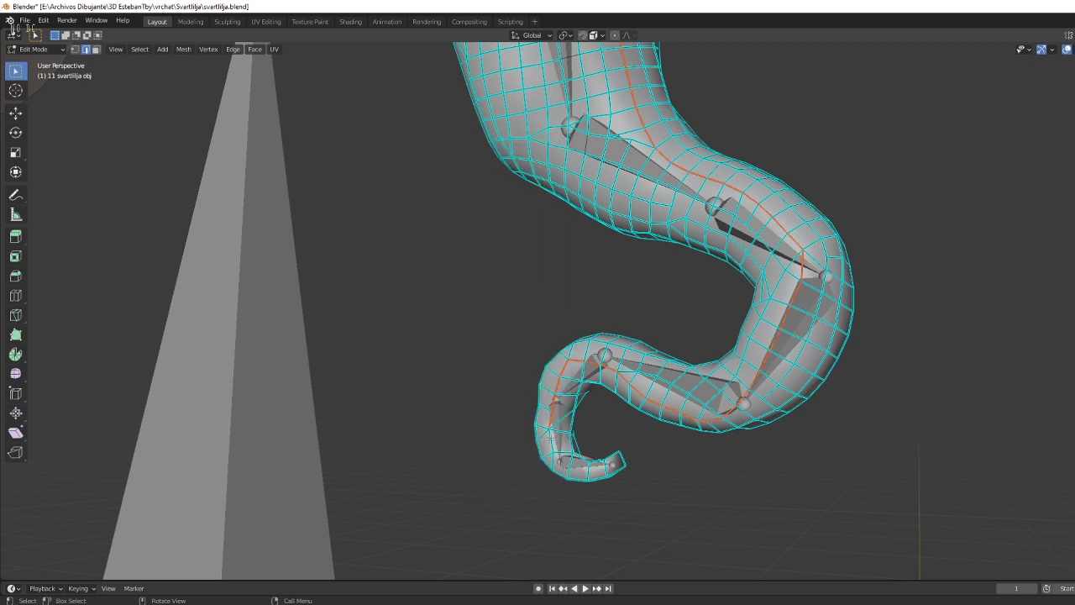
left_click(550, 435)
left_click(578, 459, "ctrl")
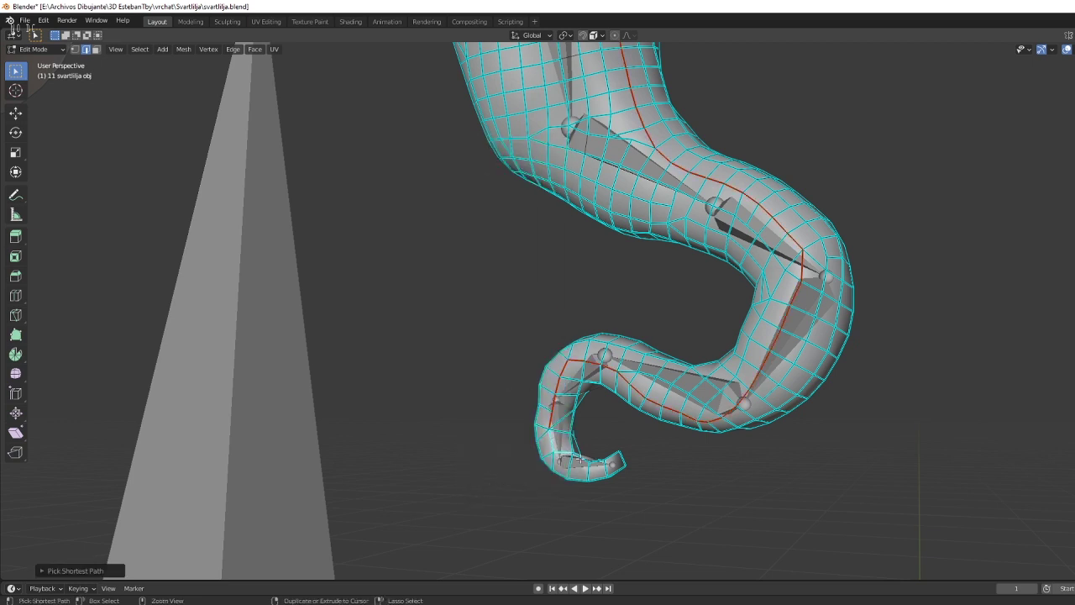
middle_click_drag(614, 460, 573, 459)
right_click(573, 459)
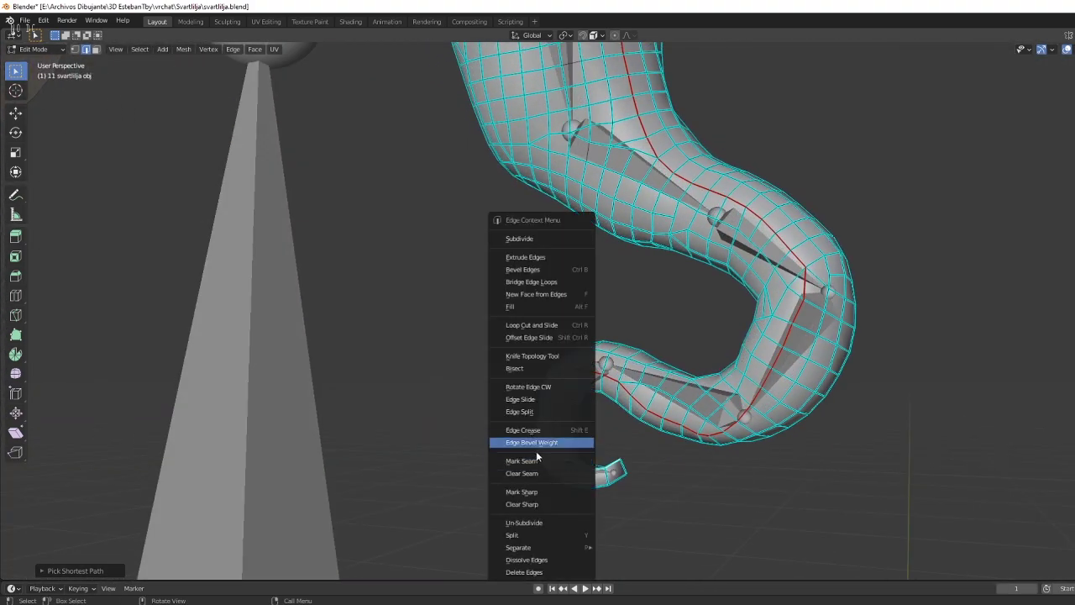
left_click(533, 461)
mouse_move(713, 355)
middle_mouse_down()
mouse_move(630, 361)
mouse_move(629, 341)
mouse_move(561, 315)
mouse_move(640, 266)
middle_mouse_up()
scroll(588, 351, "down", 3)
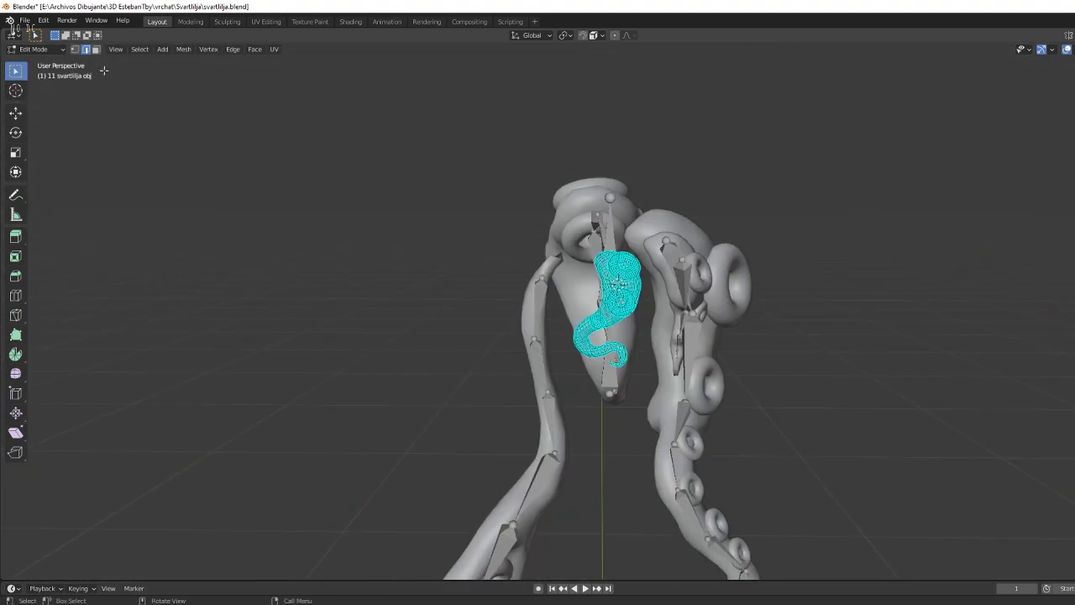
Return to Object Mode and reselect the tentacle piece.
left_click(33, 48)
left_click(36, 60)
left_click(367, 226)
left_click(638, 292)
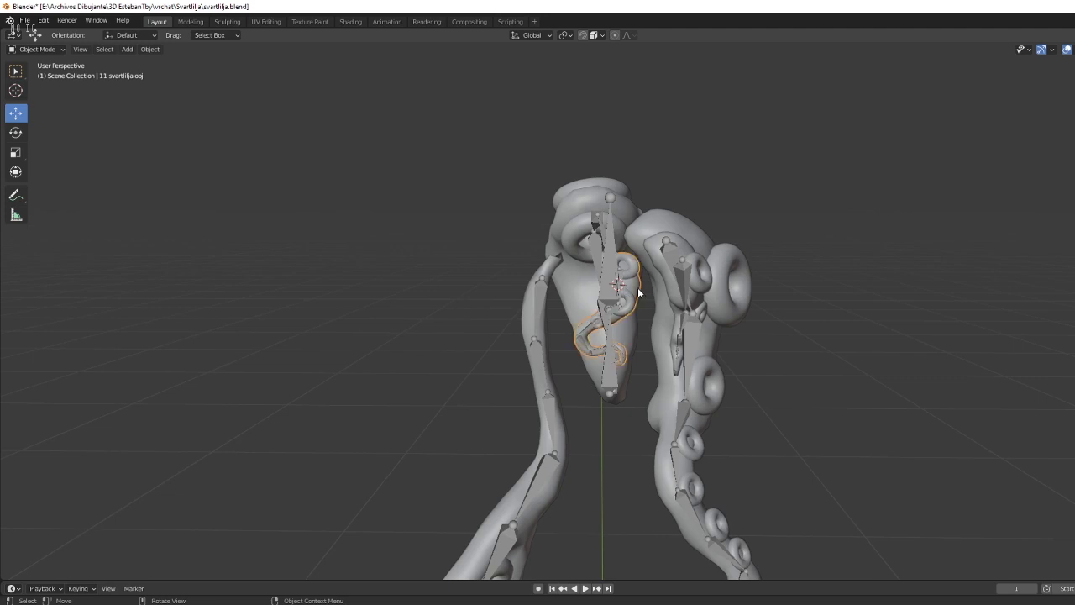
middle_click_drag(639, 292, 642, 331)
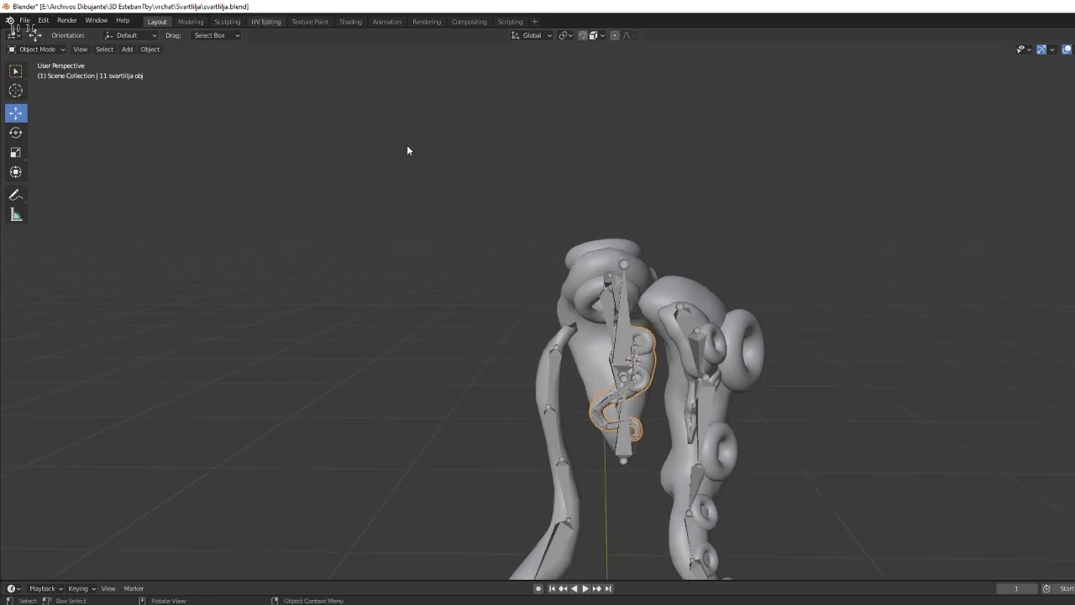
Switch to the UV Editing workspace, frame the tentacle mesh and select all its linked geometry.
key("ctrl+Page_Down")
key("ctrl+Page_Down")
key("ctrl+Page_Down")
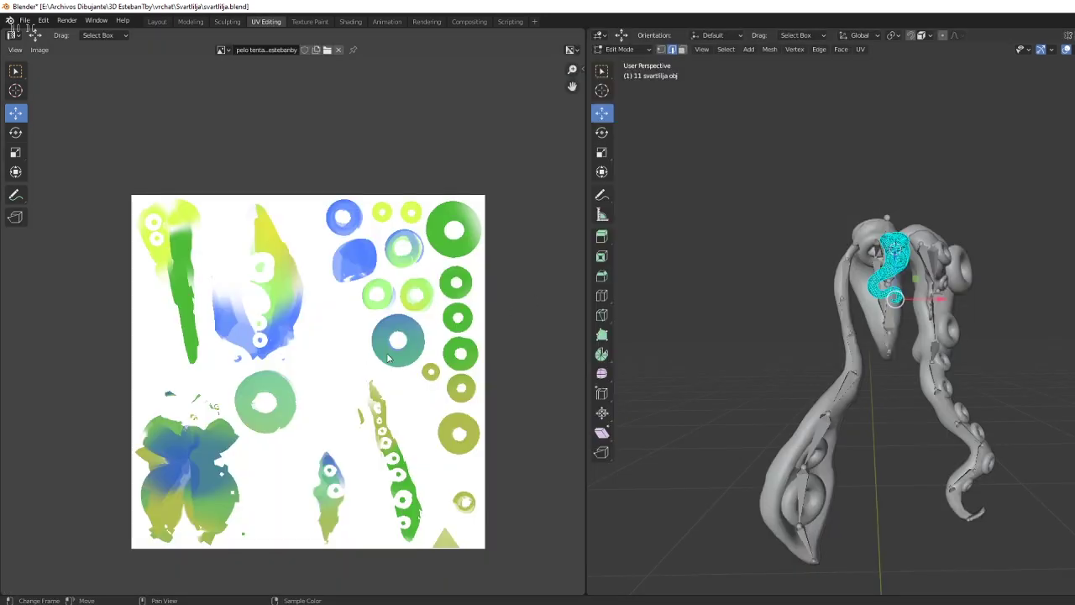
scroll(831, 327, "up", 2)
key("KP_Decimal")
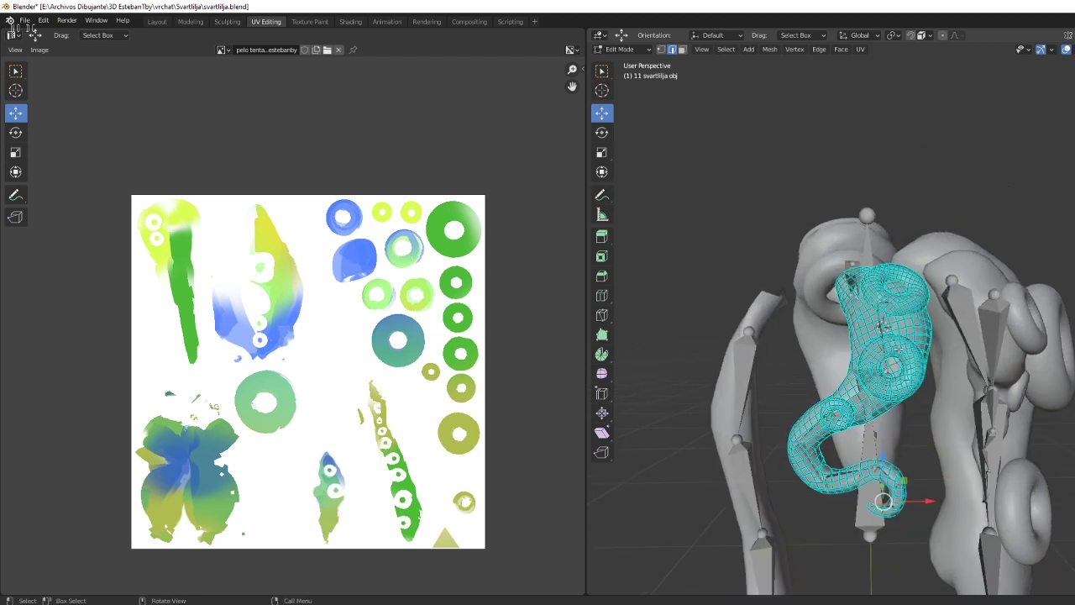
right_click(897, 349, "shift")
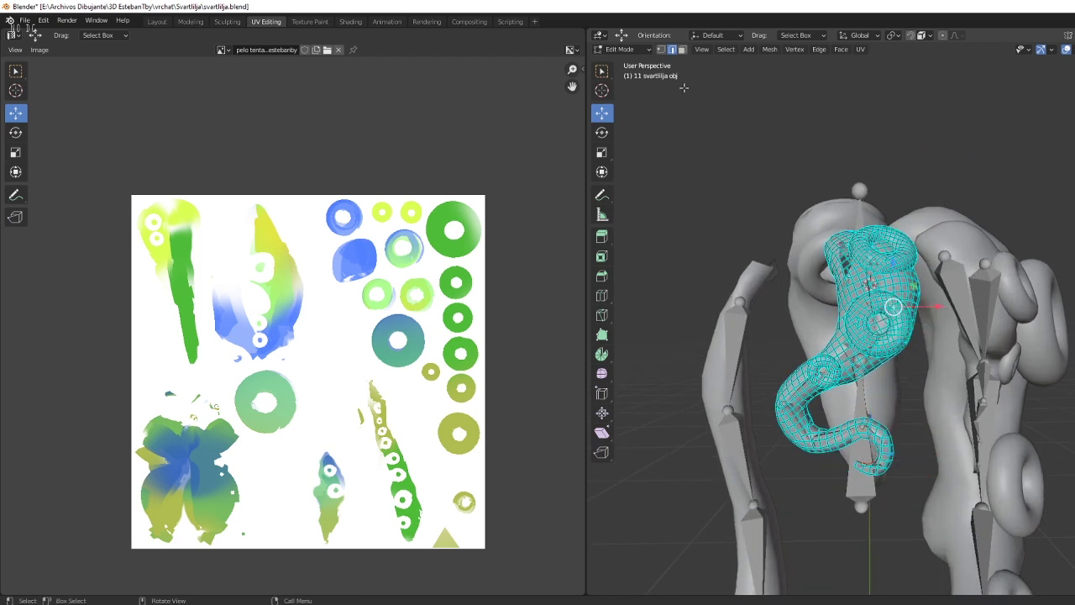
left_click(620, 49)
middle_click_drag(878, 259, 878, 270)
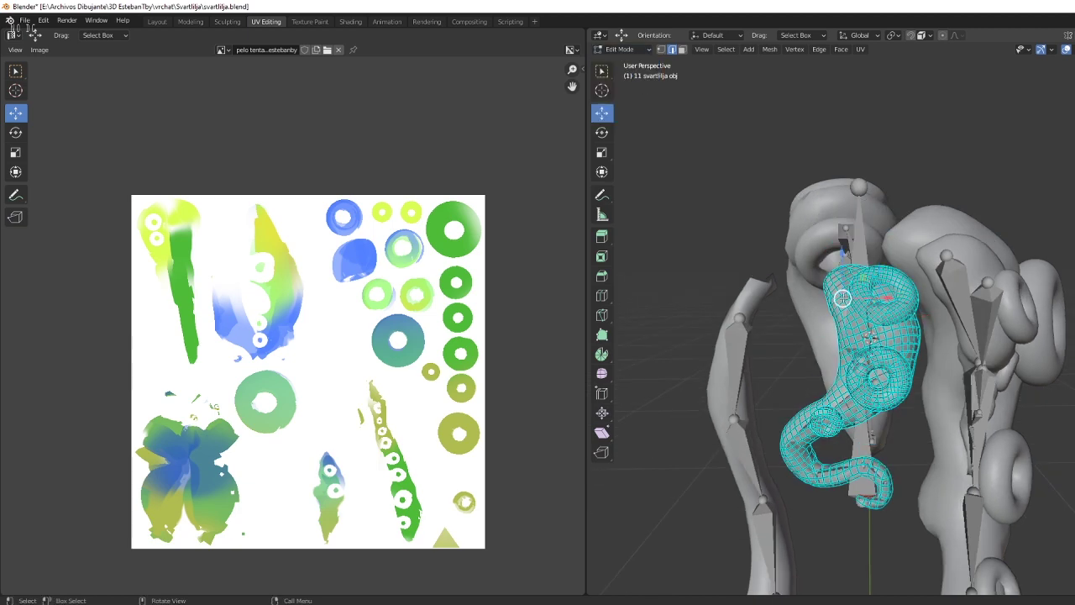
key("ctrl+l")
Unwrap the tentacle body piece and show the painted hair texture behind the UVs.
key("u")
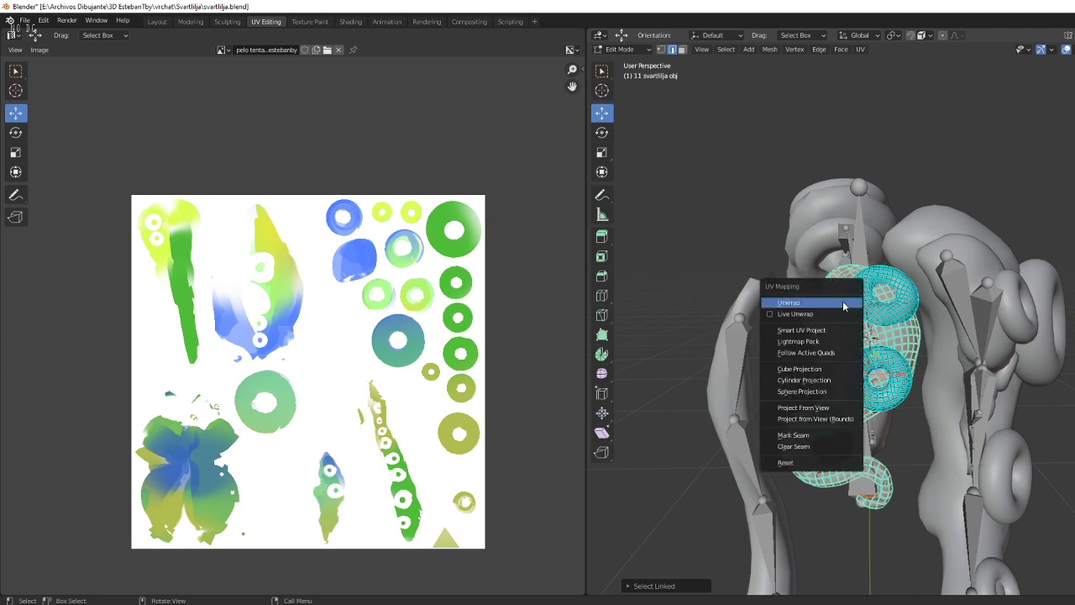
left_click(807, 308)
scroll(367, 390, "up", 4)
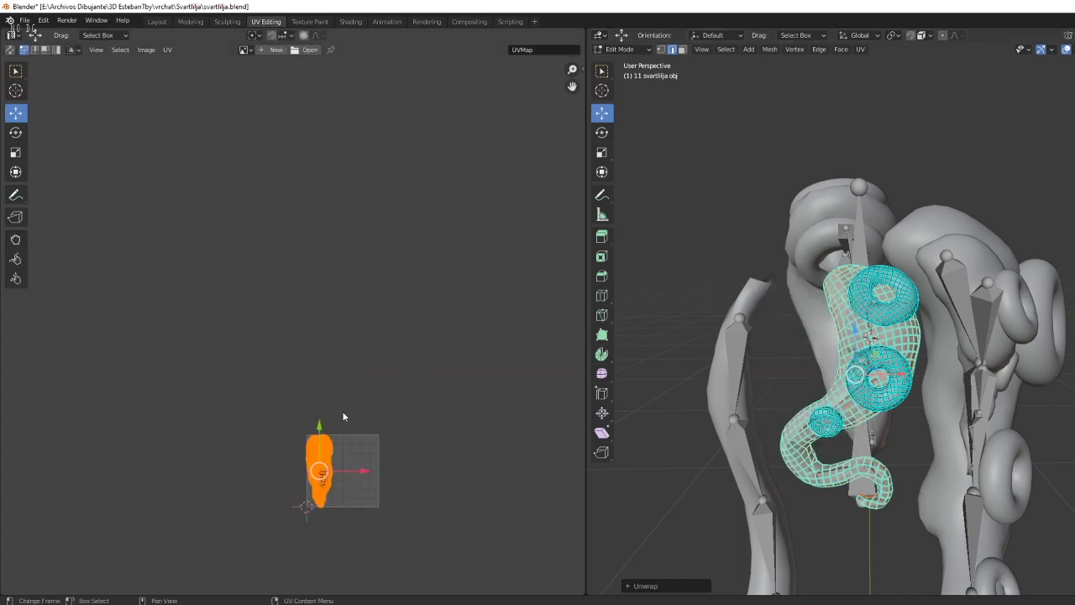
scroll(342, 411, "up", 3)
scroll(358, 377, "up", 2)
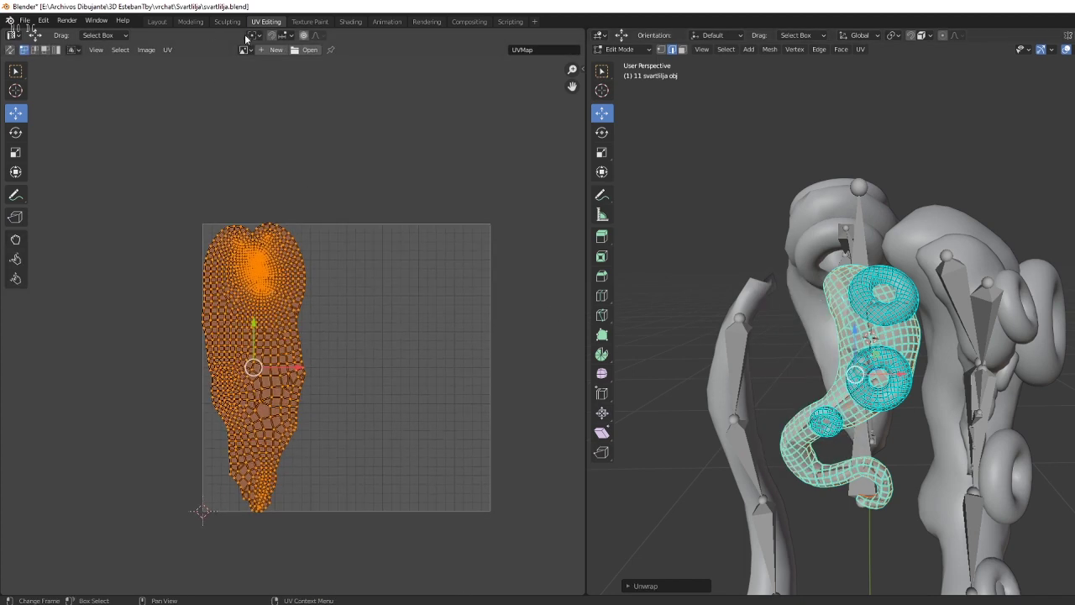
left_click(250, 35)
left_click(261, 78)
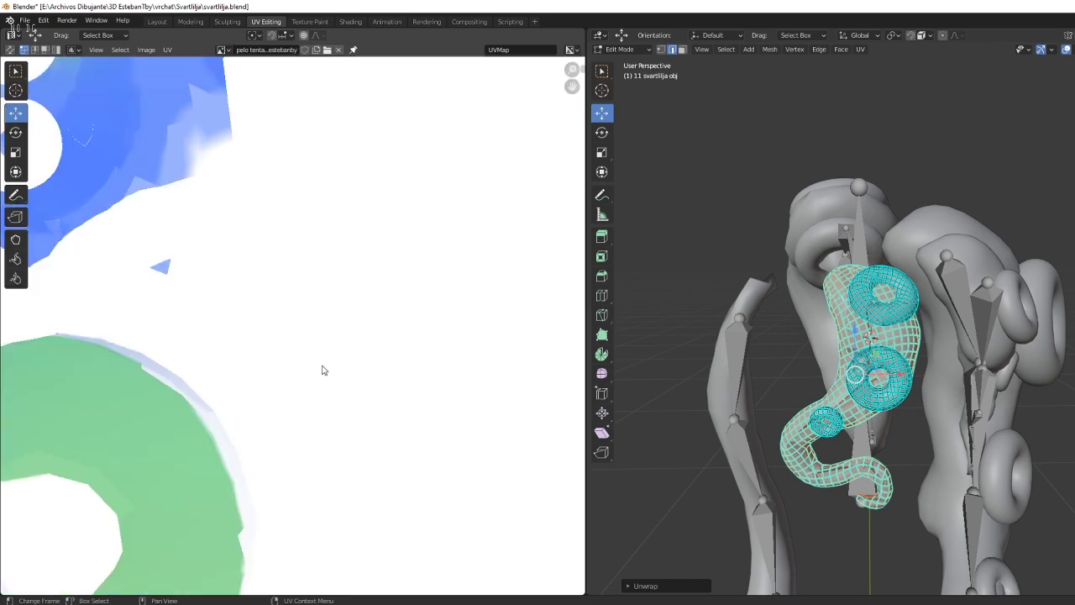
key("Home")
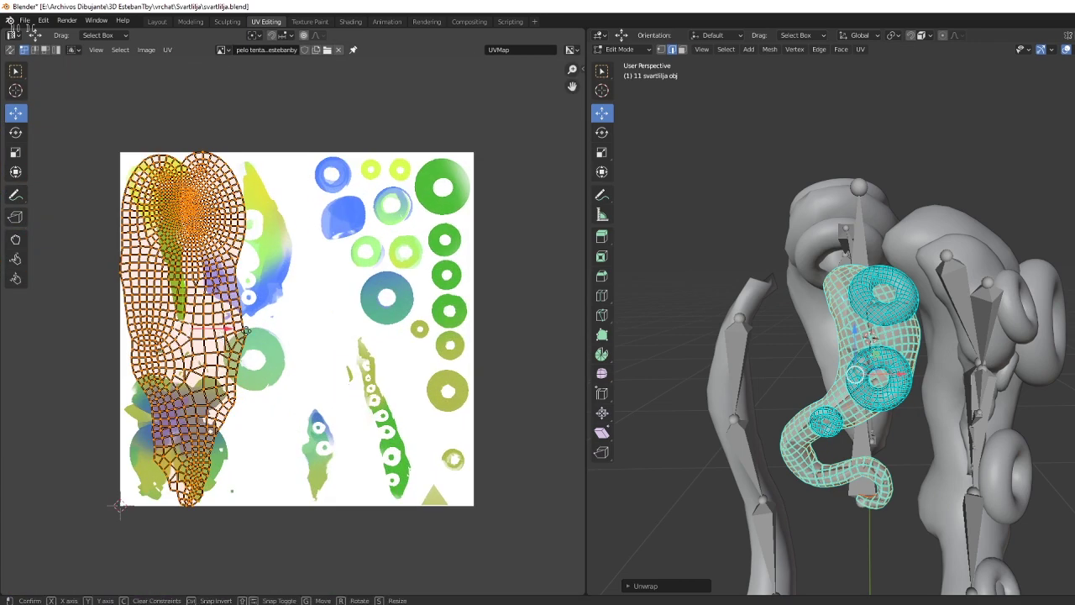
Centre the UV island, shrink it to about four-fifths size, then select the linked ring piece.
left_click_drag(220, 334, 350, 336)
left_click(15, 152)
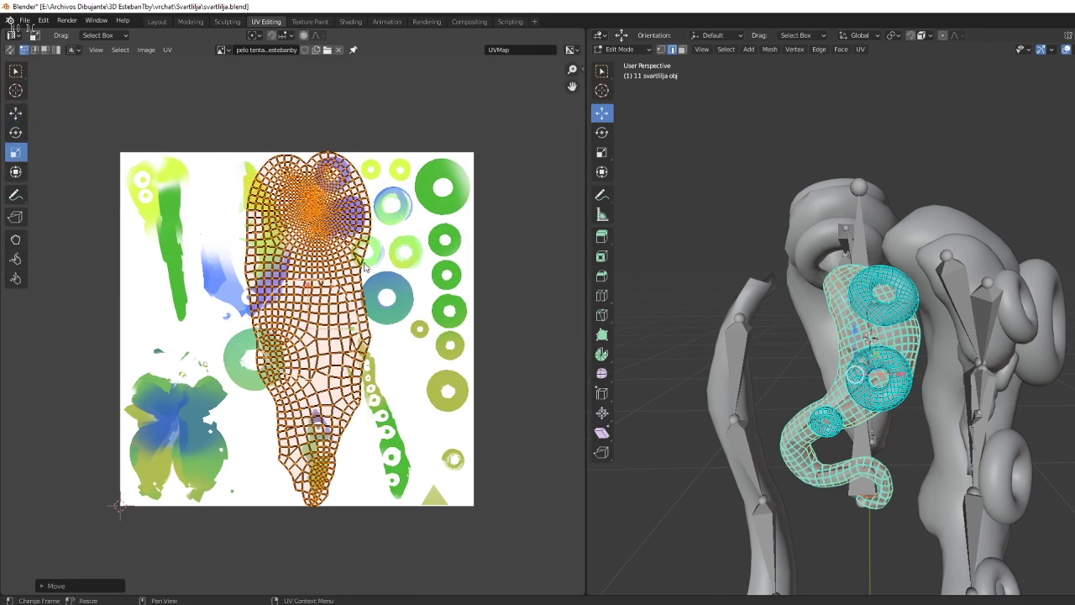
mouse_move(336, 290)
left_mouse_down()
mouse_move(311, 335)
mouse_move(317, 253)
mouse_move(349, 417)
mouse_move(308, 451)
left_mouse_up()
left_click(14, 119)
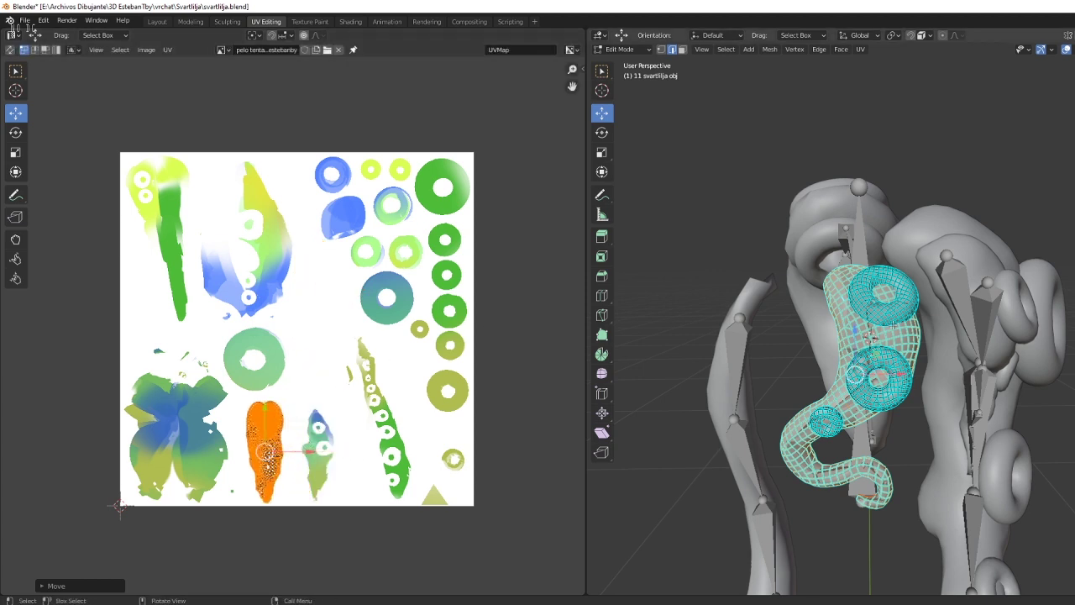
left_click(893, 322)
key("ctrl+l")
Frame the ring piece and project its UVs from the current view (Bounds).
middle_click_drag(894, 312, 886, 326)
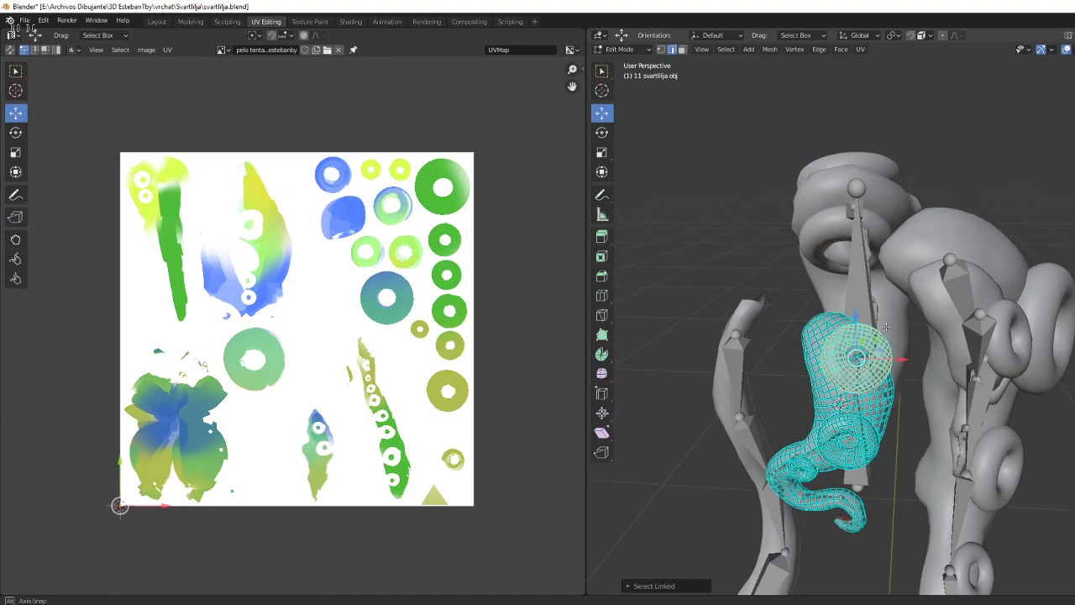
key("KP_Decimal")
scroll(856, 334, "up", 2)
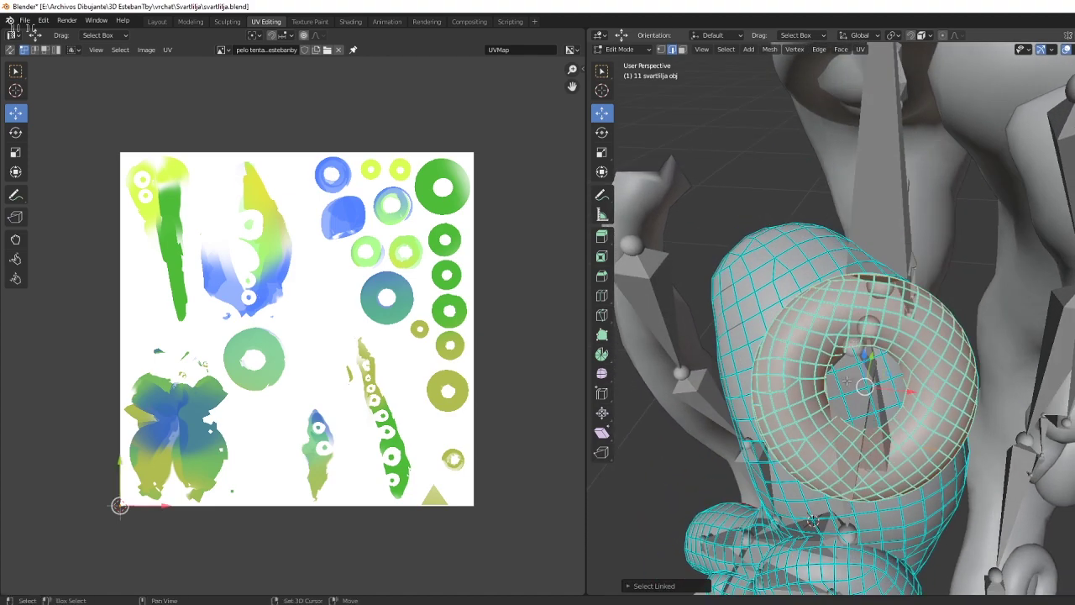
scroll(852, 336, "up", 2)
scroll(848, 338, "up", 2)
scroll(844, 342, "up", 2)
scroll(844, 342, "down", 5)
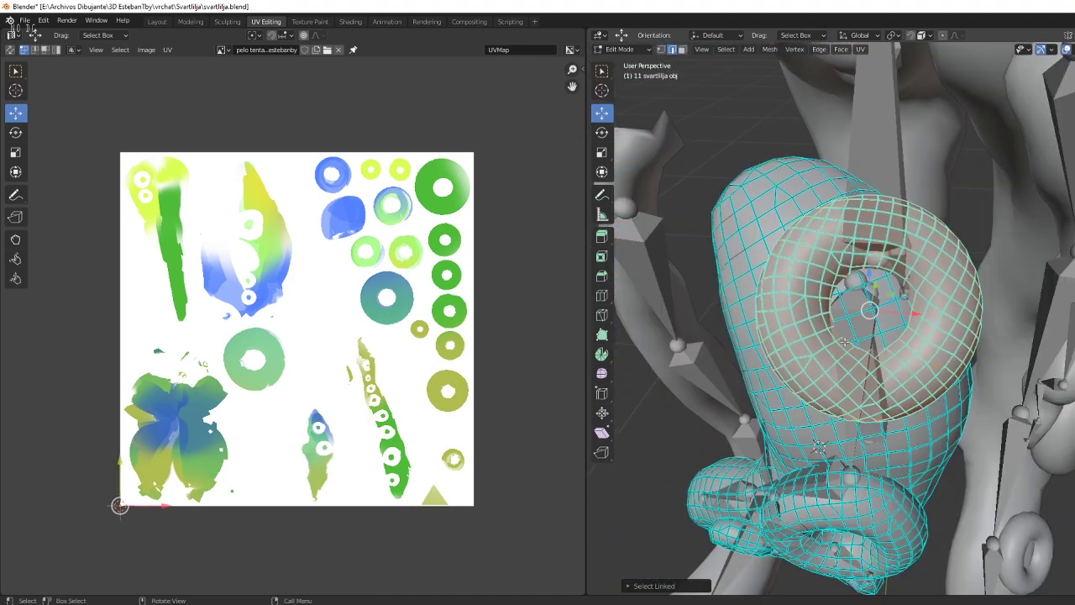
middle_click_drag(844, 342, 840, 346)
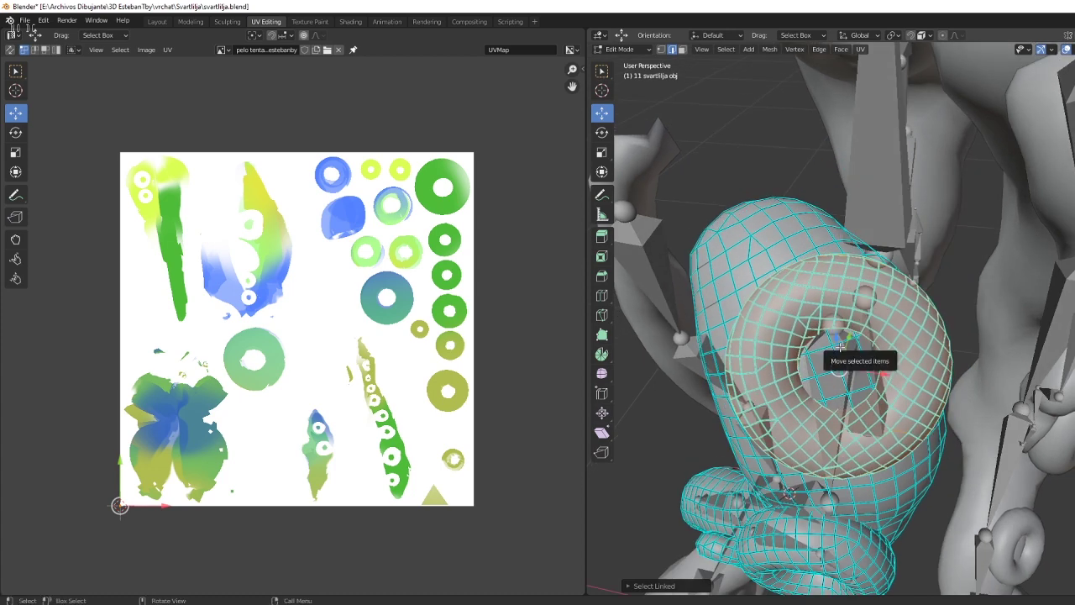
key("u")
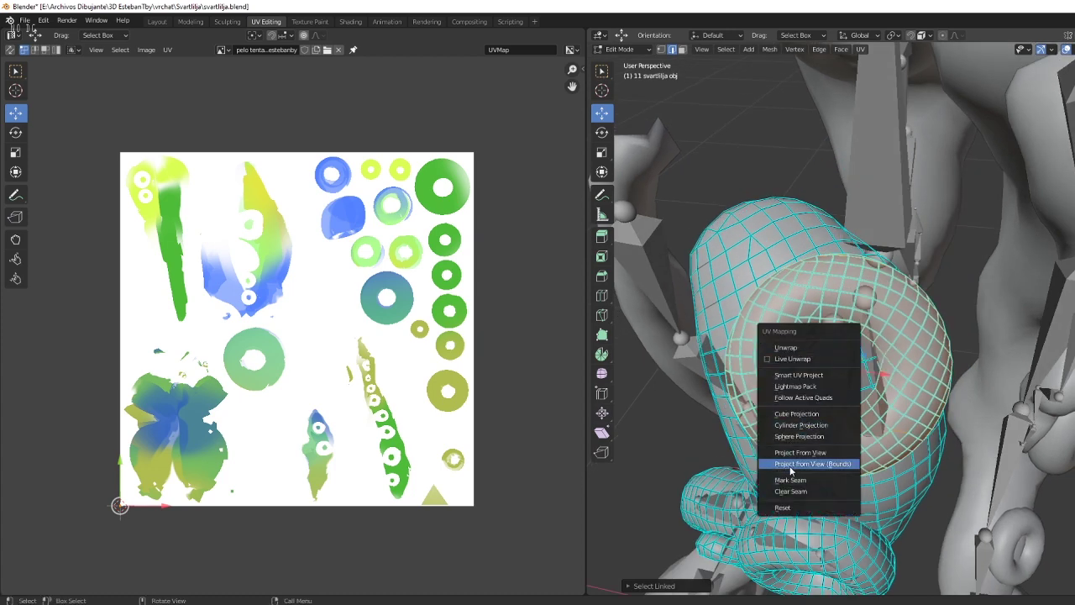
left_click(819, 471)
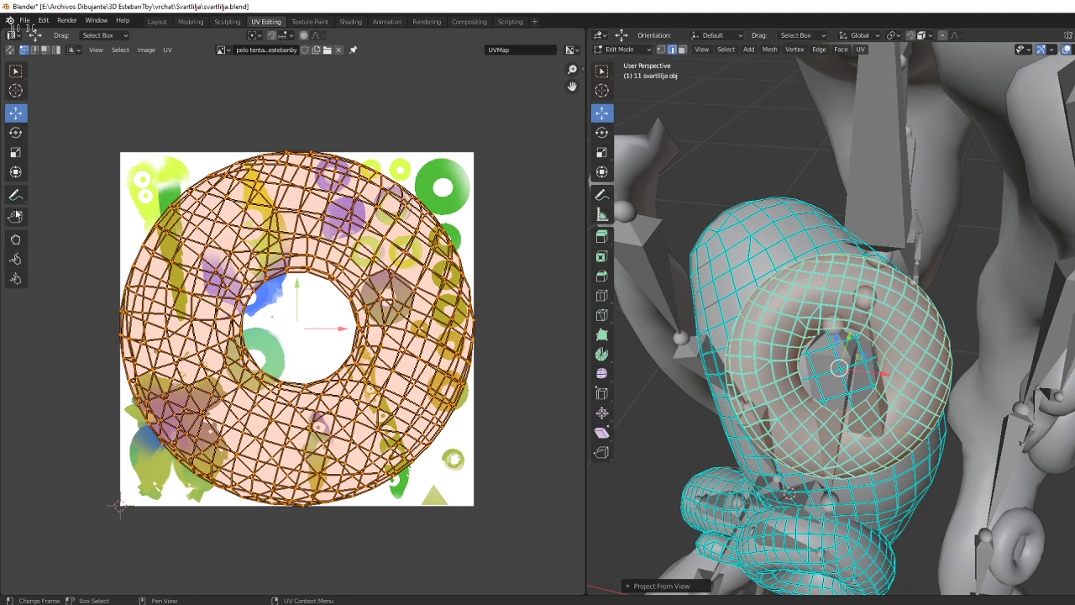
Shrink the ring's UV island to about 0.38 and move it onto the teal ring area.
left_click(16, 152)
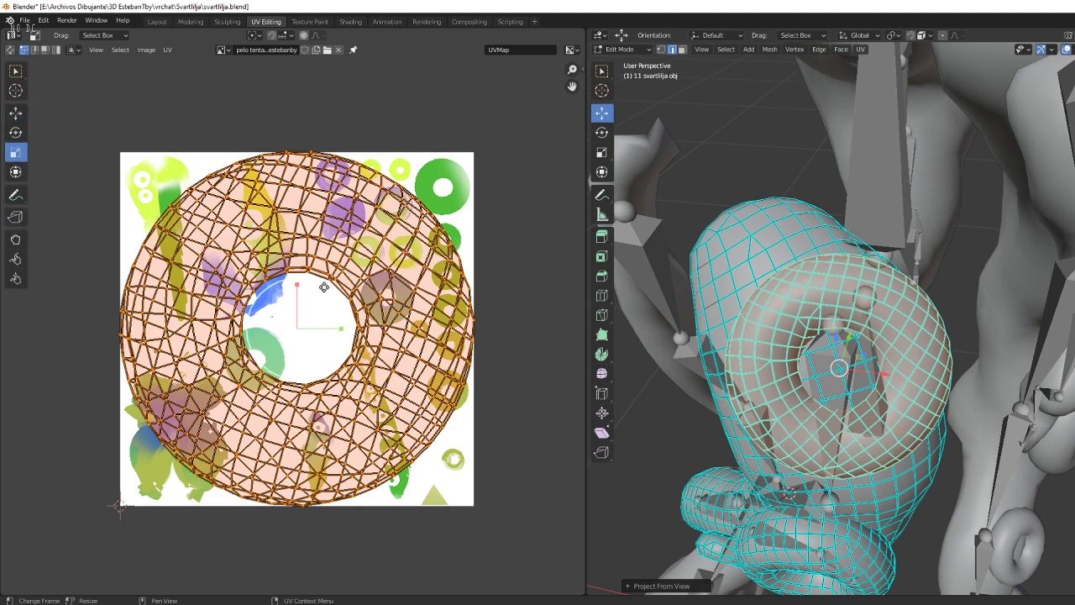
left_click_drag(323, 286, 304, 316)
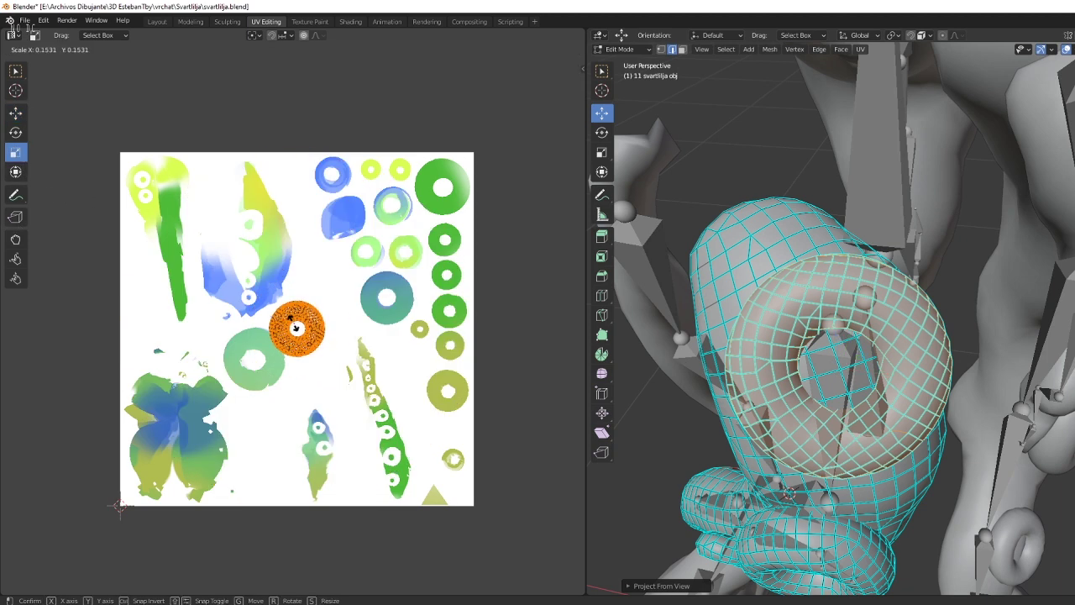
left_click(16, 115)
mouse_move(338, 333)
left_mouse_down()
mouse_move(371, 330)
mouse_move(364, 290)
left_mouse_up()
left_click(15, 152)
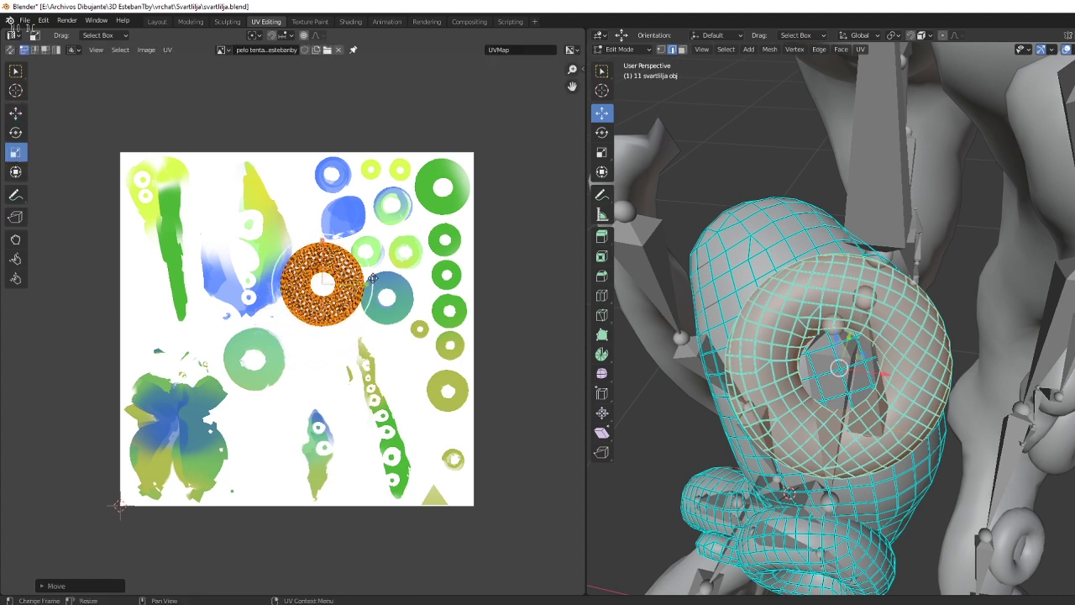
mouse_move(349, 246)
left_mouse_down()
mouse_move(330, 269)
mouse_move(363, 285)
mouse_move(397, 271)
mouse_move(377, 259)
left_mouse_up()
left_click(16, 113)
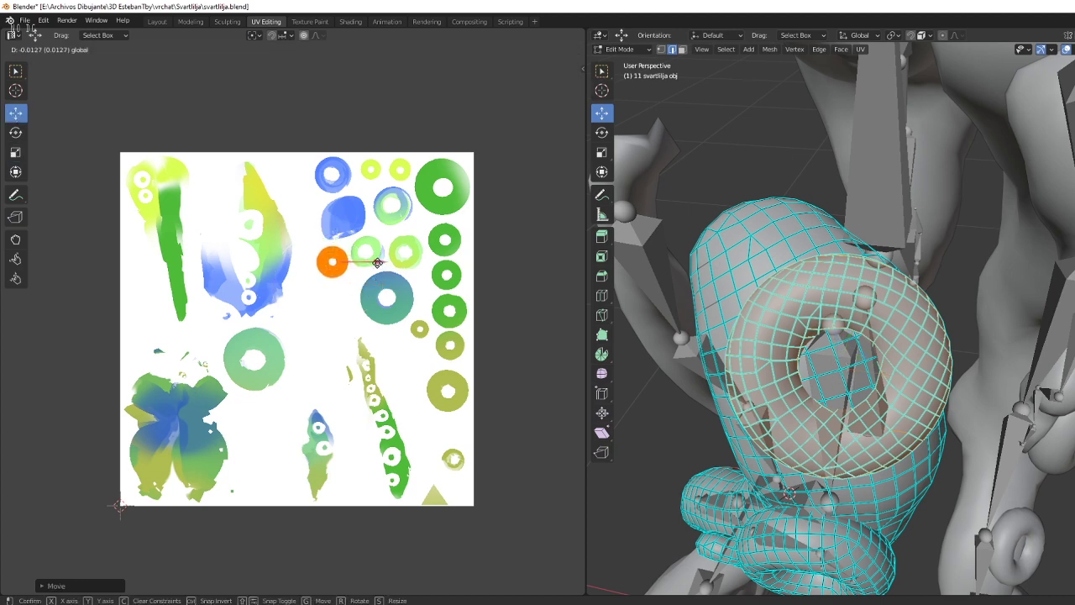
middle_click_drag(795, 448, 811, 385)
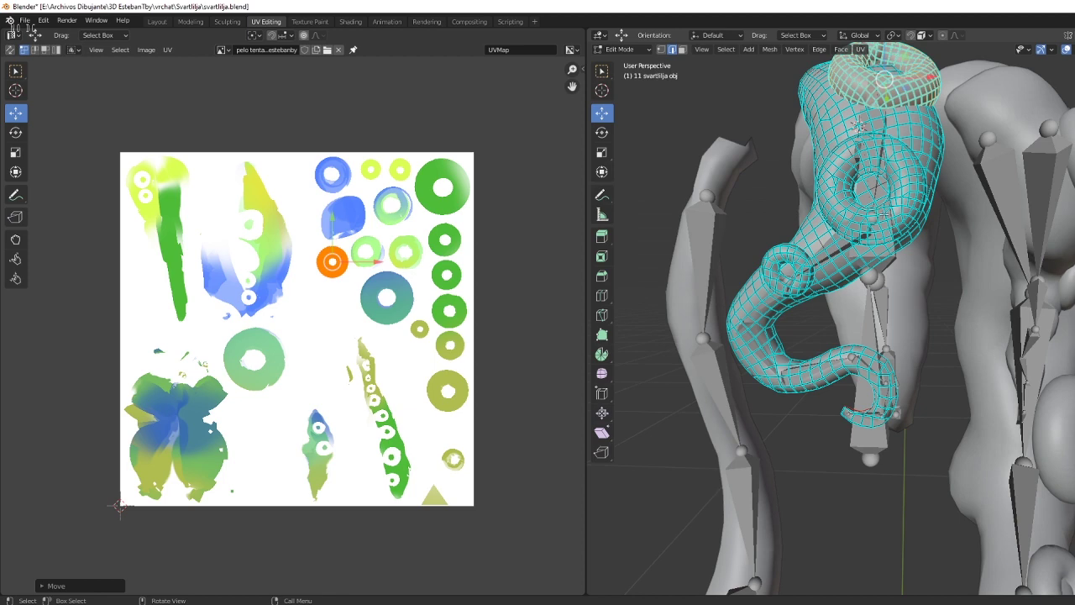
Select the linked donut ring piece and project its UVs from the current view.
middle_click_drag(884, 214, 903, 326)
scroll(903, 326, "up", 5)
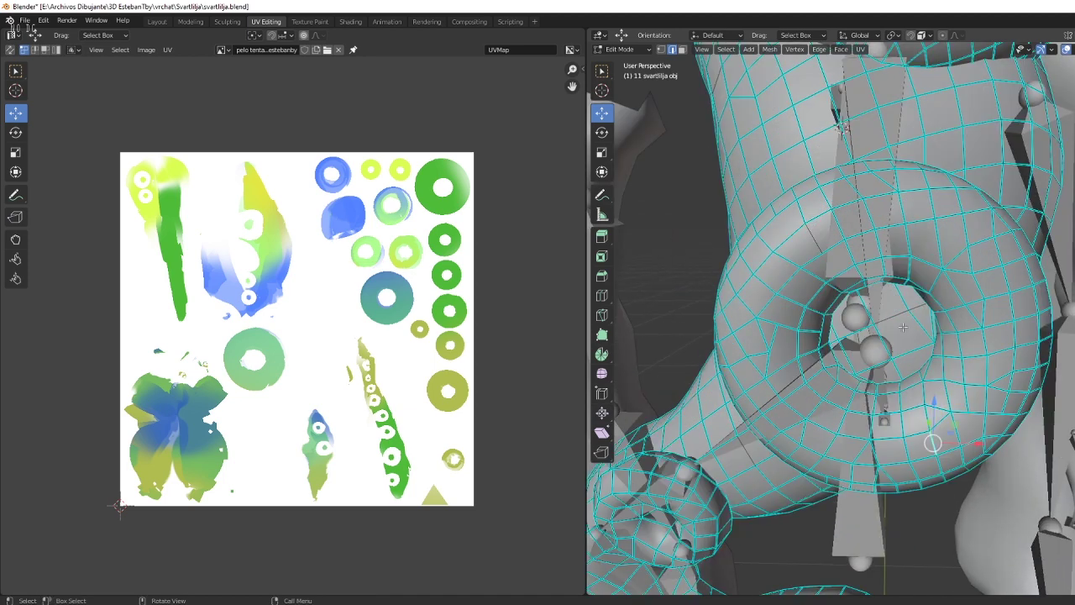
key("l")
key("ctrl+z")
key("l")
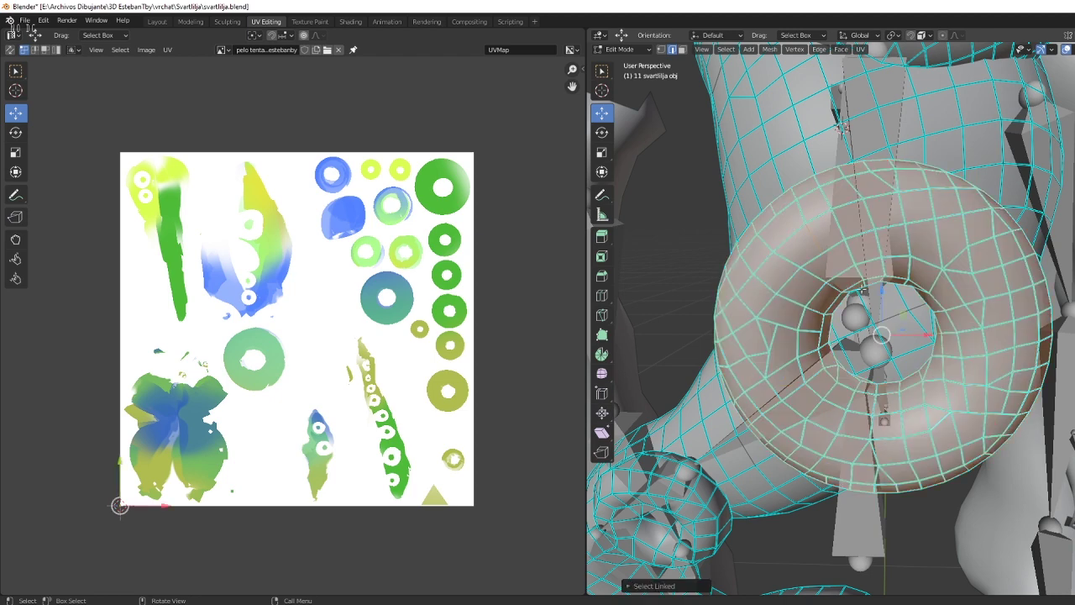
middle_click_drag(884, 306, 883, 307)
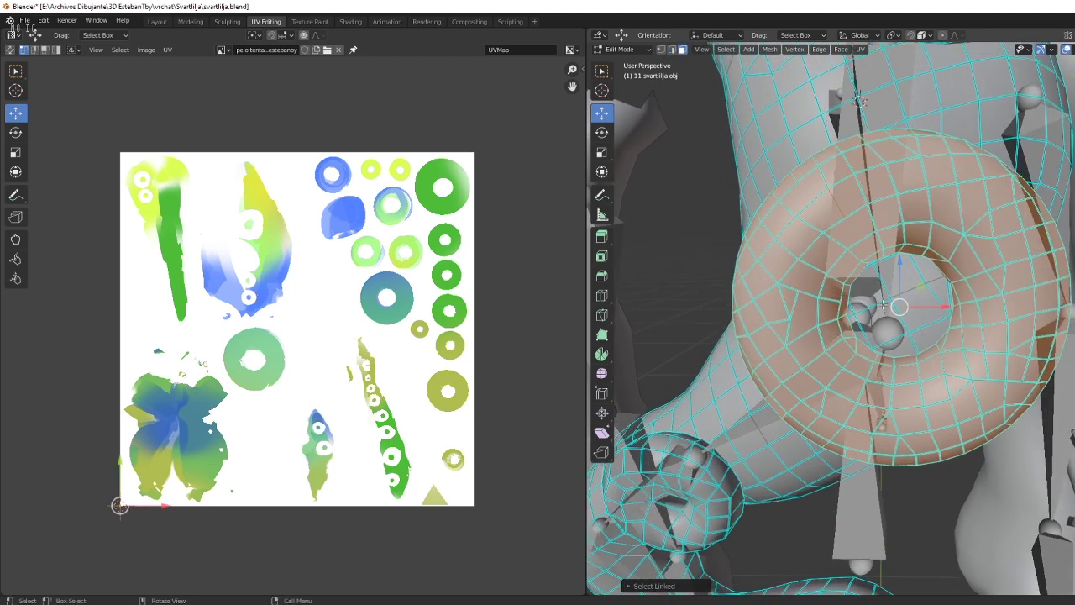
right_click(884, 307)
key("Escape")
key("u")
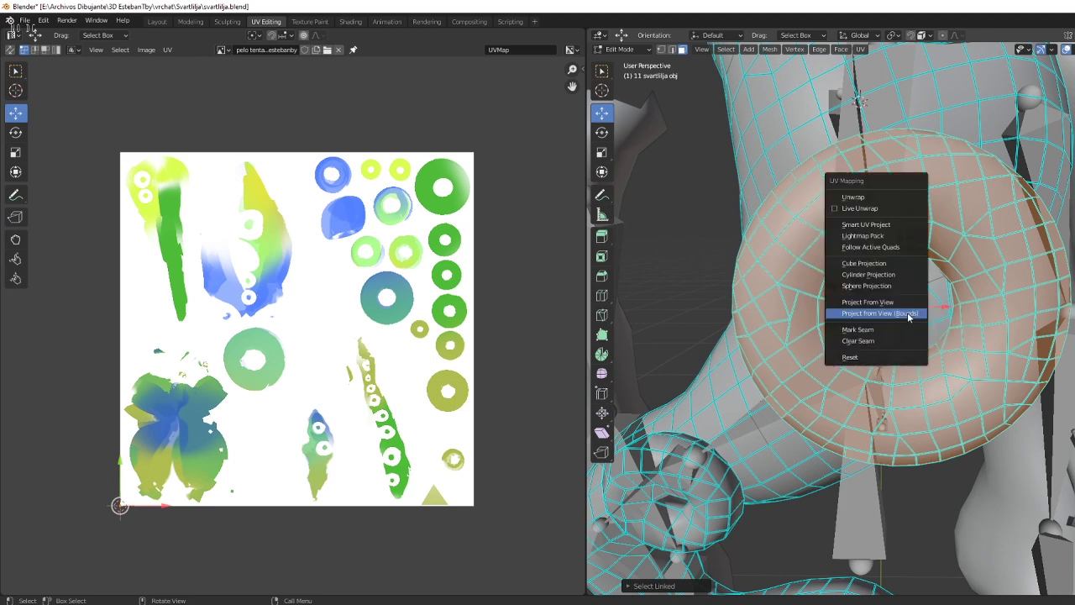
left_click(871, 302)
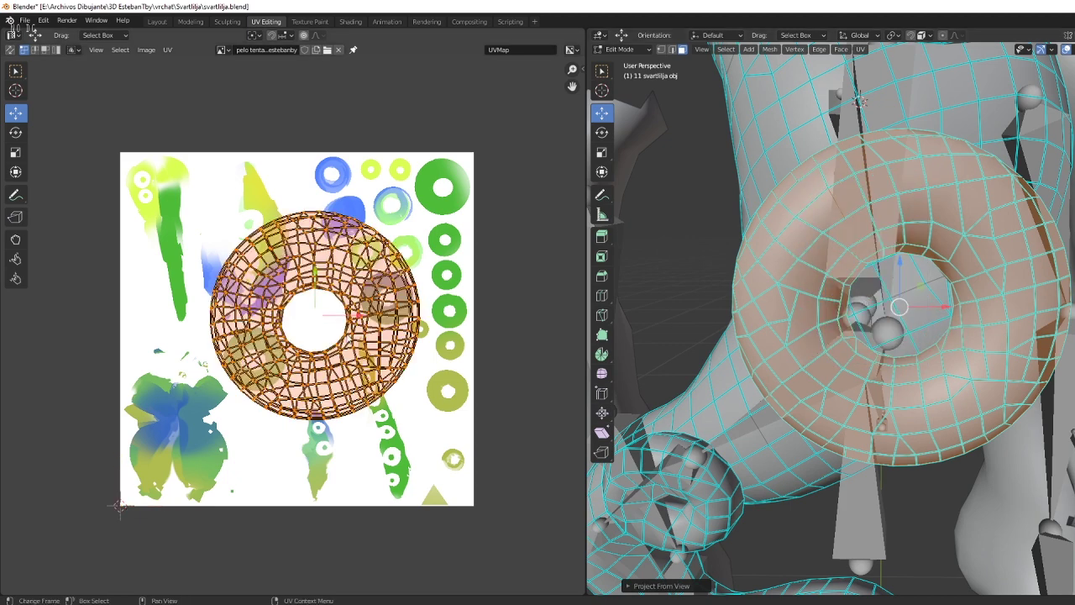
Shrink the donut UV island to a tiny dot and move it upward on the texture.
left_click(15, 152)
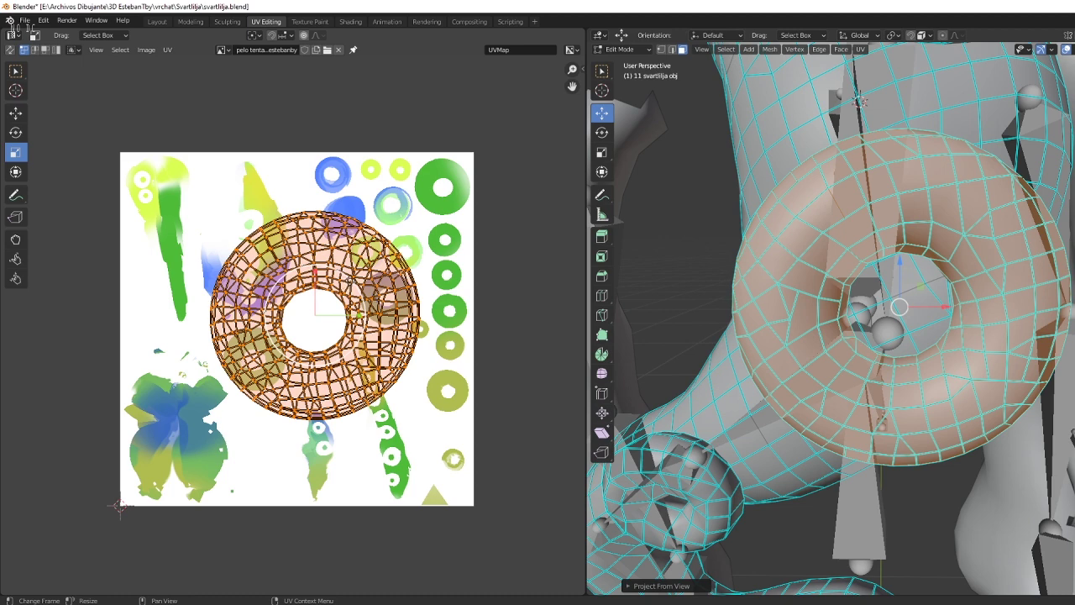
left_click(330, 309)
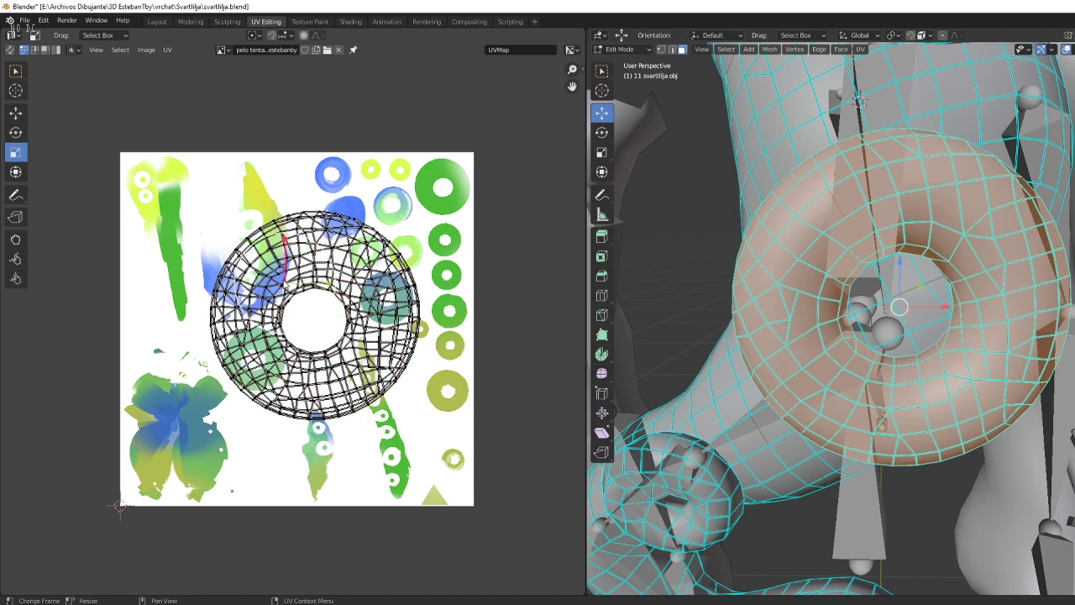
key("l")
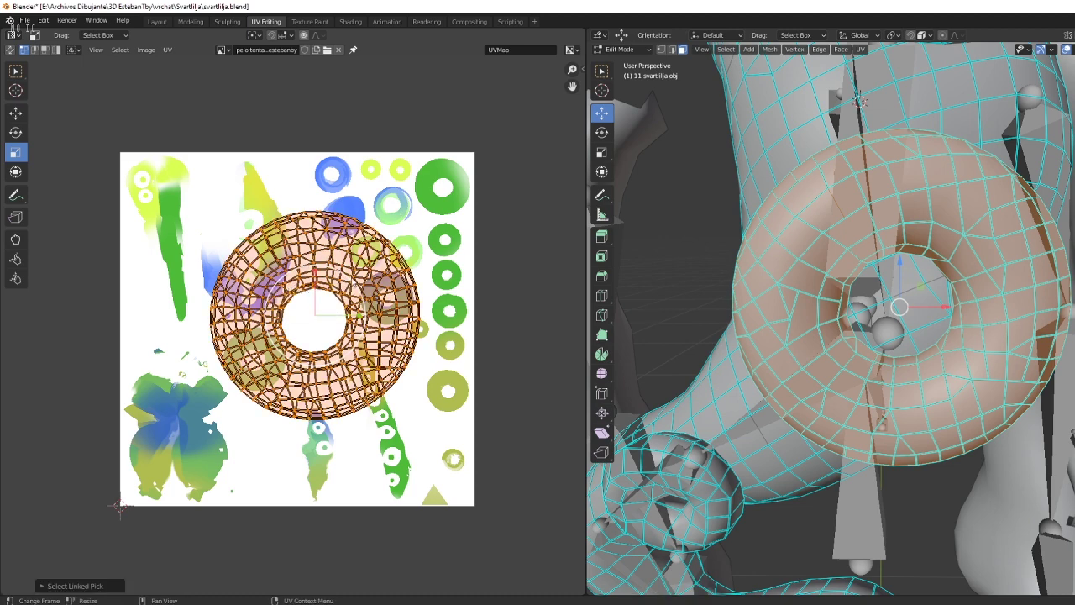
left_click_drag(348, 278, 315, 314)
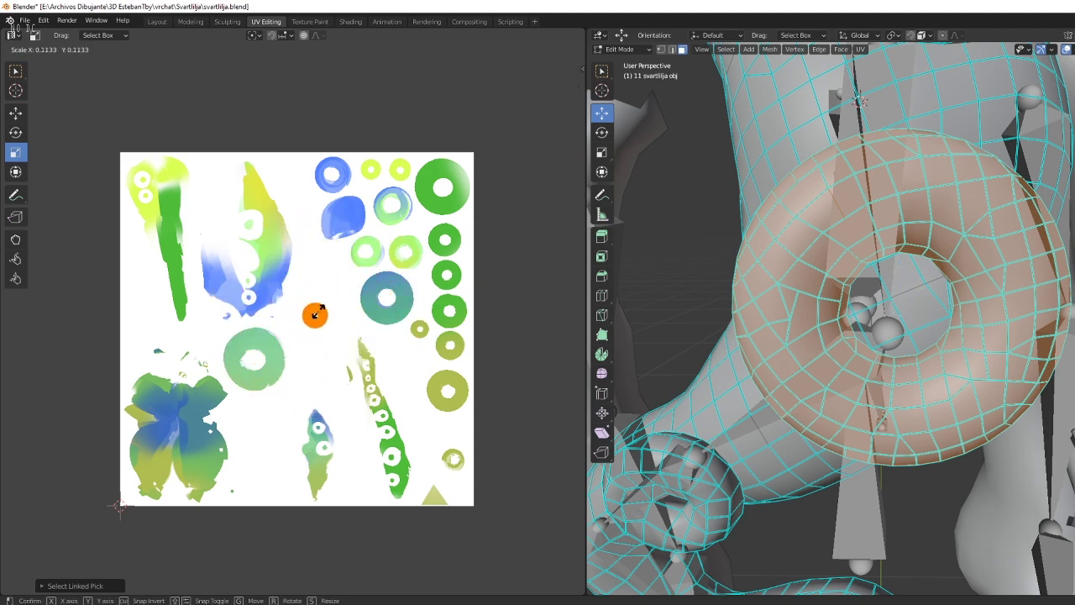
left_click(15, 112)
left_click_drag(315, 275, 315, 221)
left_click(307, 256)
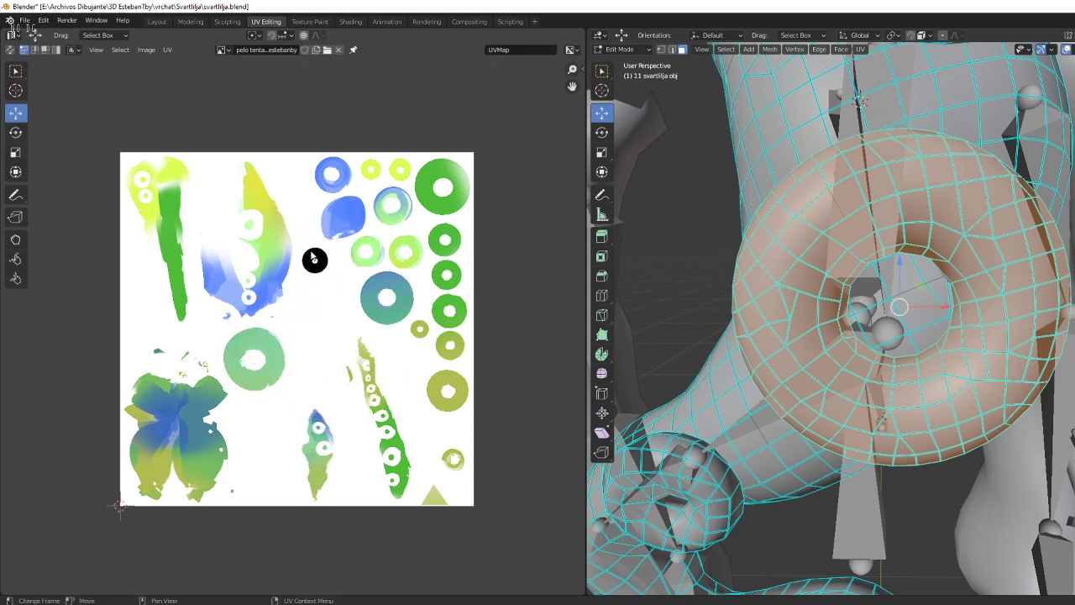
Reposition the small dot island right beside the teal ring.
key("l")
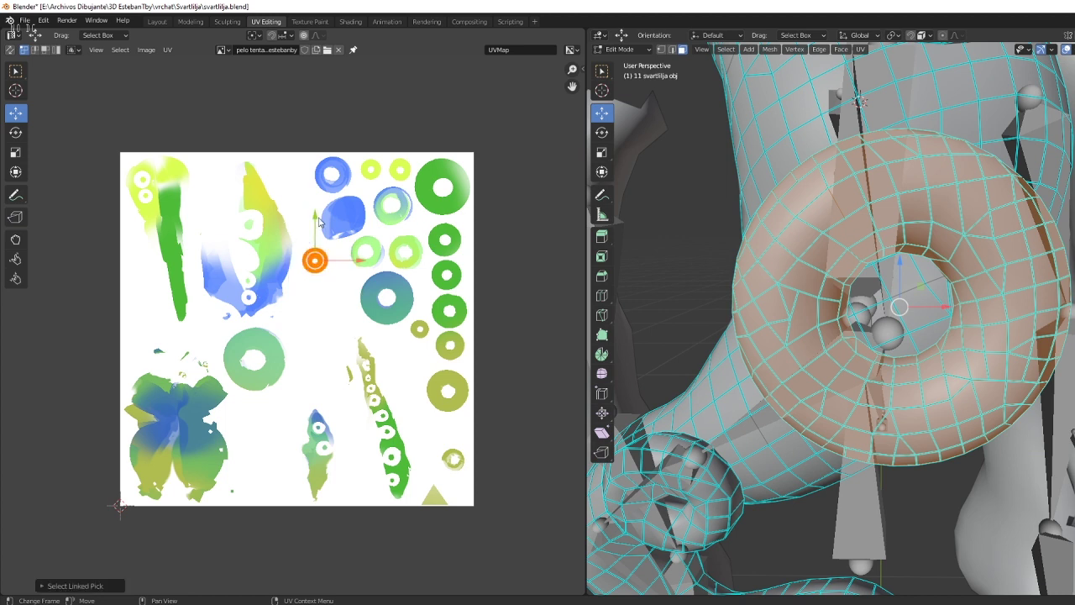
key("g")
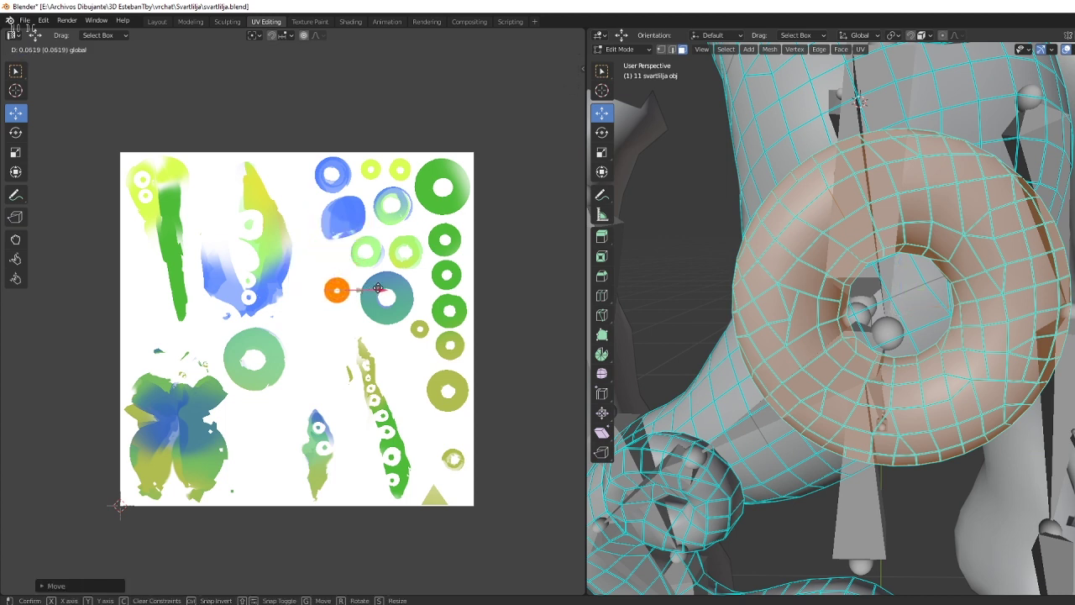
left_click(378, 290)
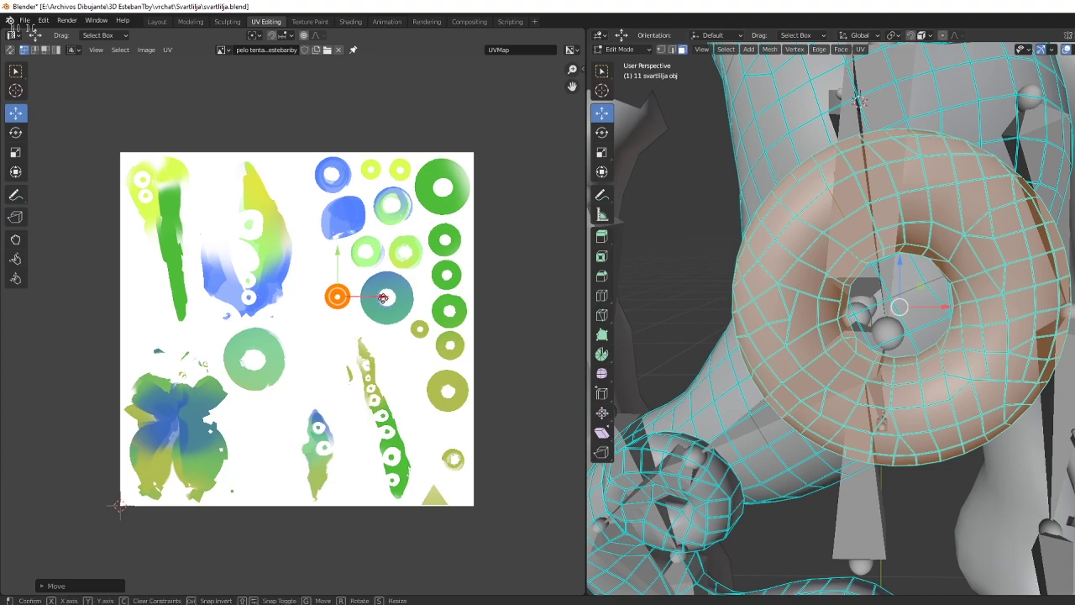
left_click_drag(373, 294, 380, 294)
scroll(838, 330, "down", 5)
Select another linked ring of the tentacle and project its UVs from the view.
scroll(838, 330, "up", 5)
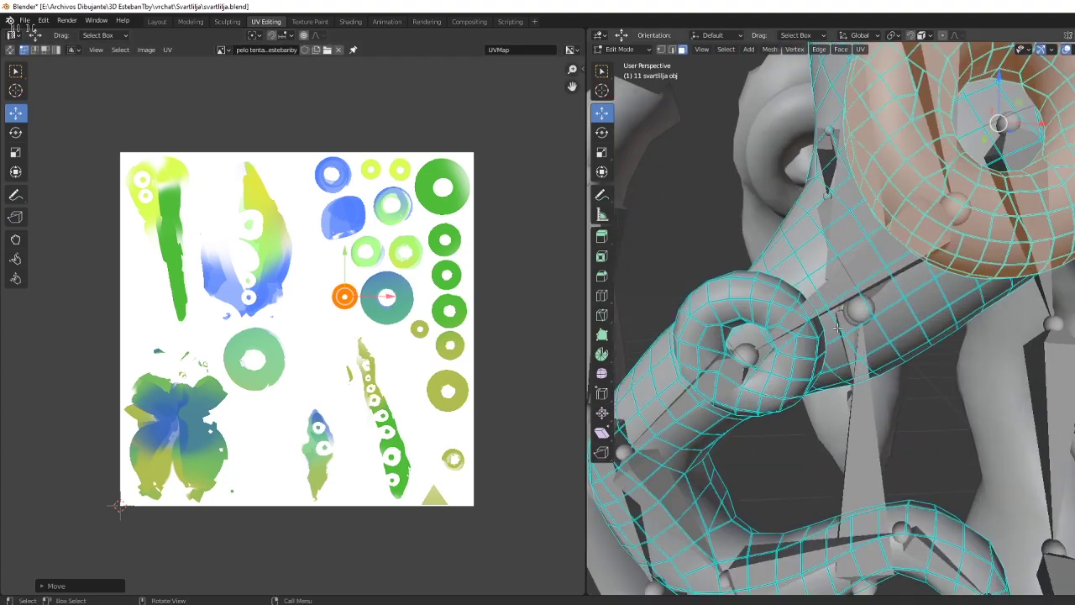
left_click(804, 341)
mouse_move(804, 340)
middle_mouse_down()
mouse_move(822, 332)
mouse_move(871, 393)
middle_mouse_up()
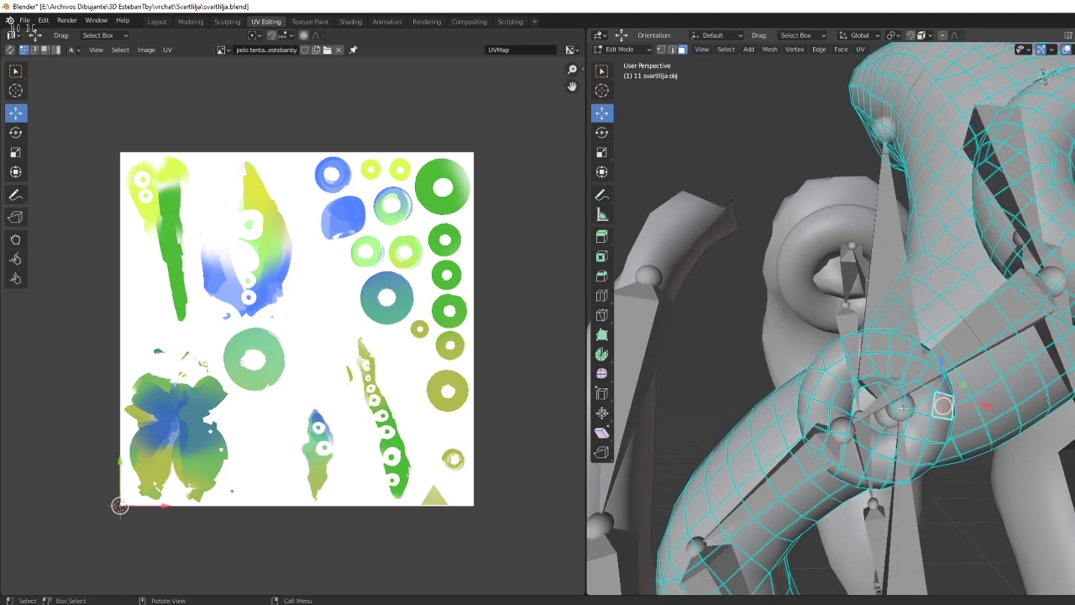
key("ctrl+l")
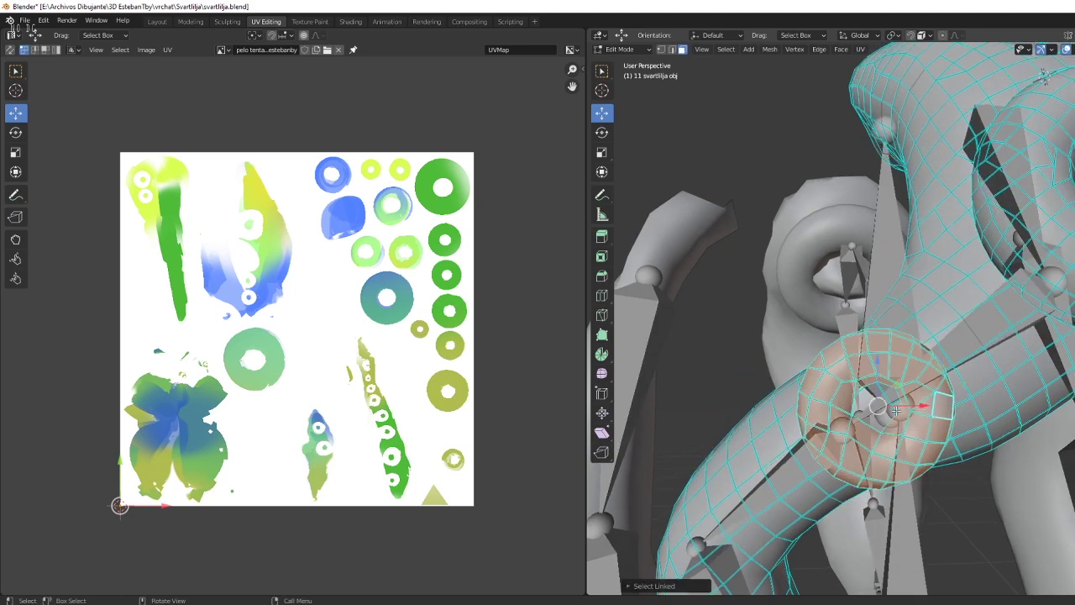
key("u")
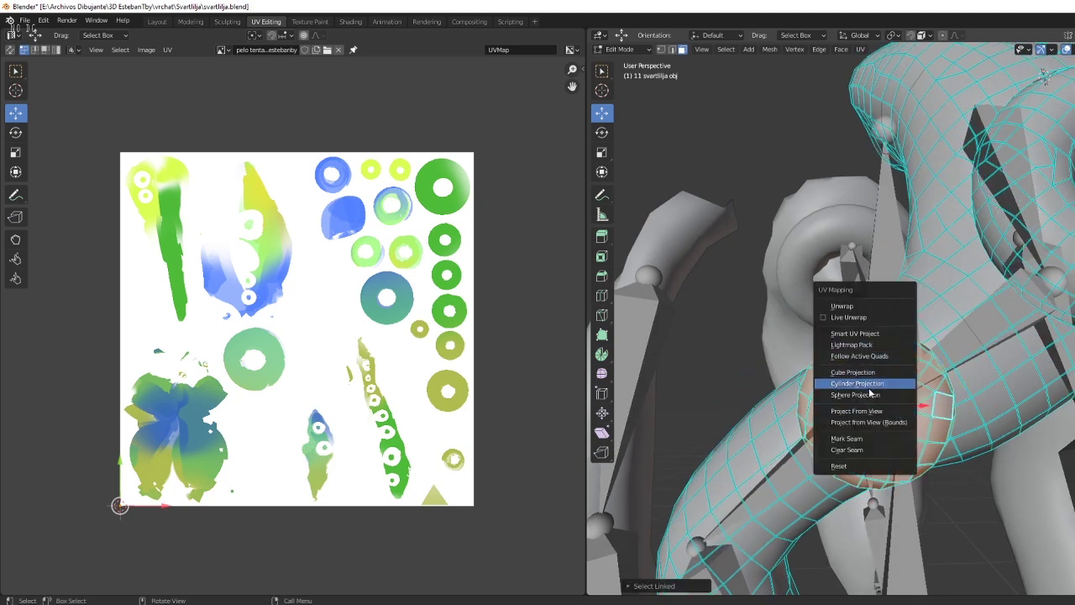
left_click(731, 408)
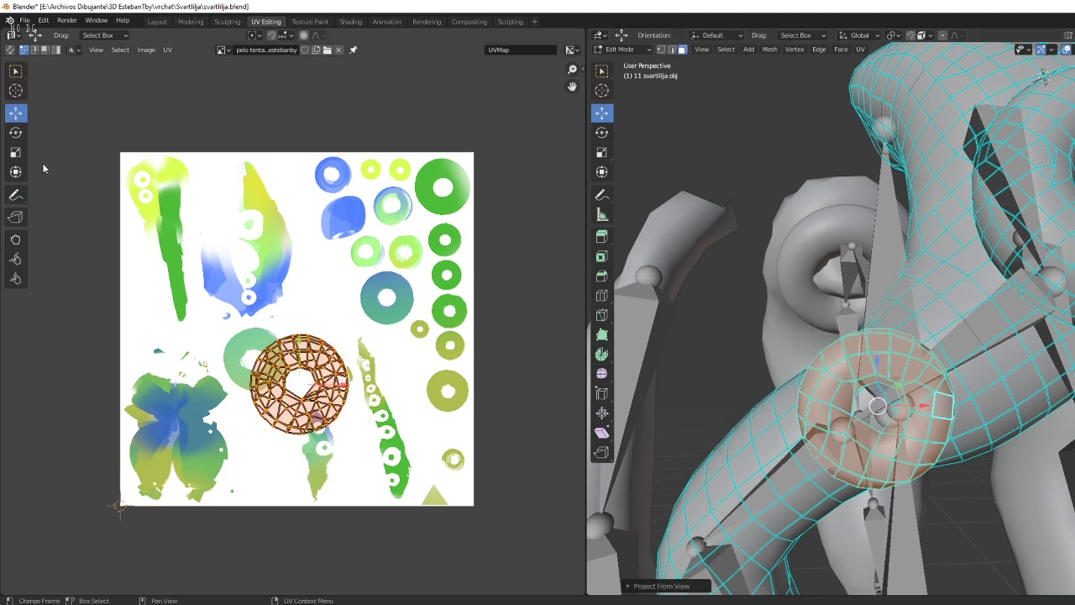
Shrink the projected ring island to a dot and place it next to the olive ring.
left_click(15, 152)
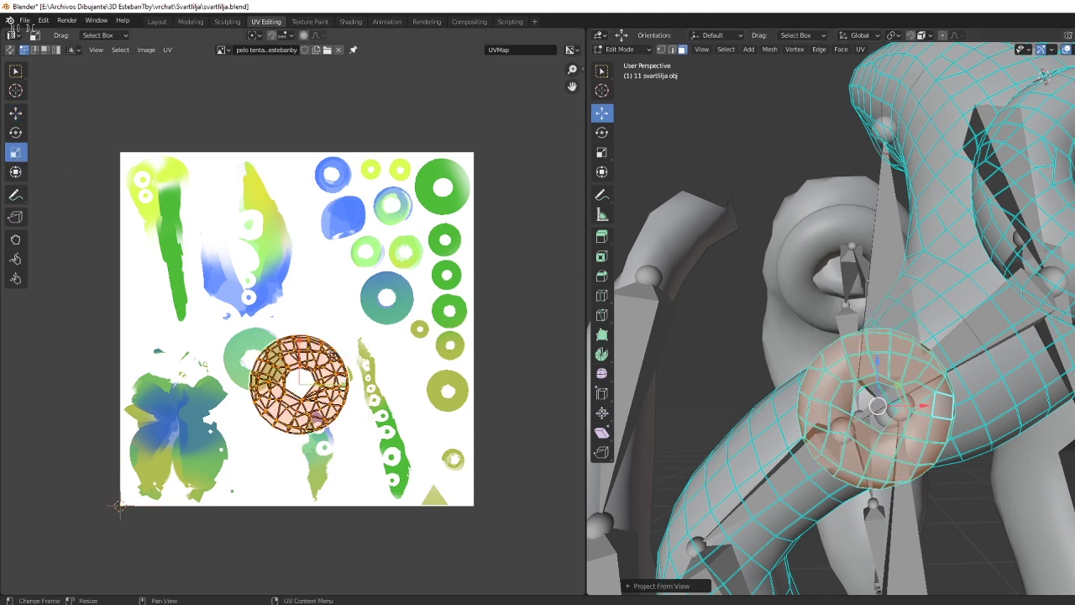
mouse_move(252, 366)
left_mouse_down()
mouse_move(291, 374)
mouse_move(299, 283)
left_mouse_up()
left_click(23, 116)
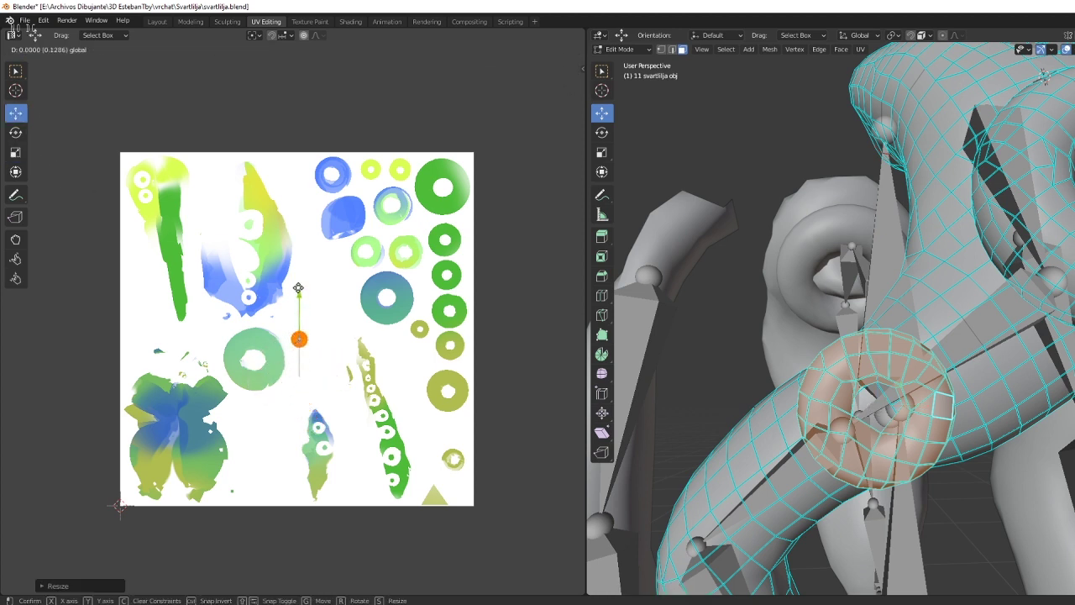
mouse_move(346, 320)
left_mouse_down()
mouse_move(432, 329)
mouse_move(388, 305)
left_mouse_up()
left_click(413, 348)
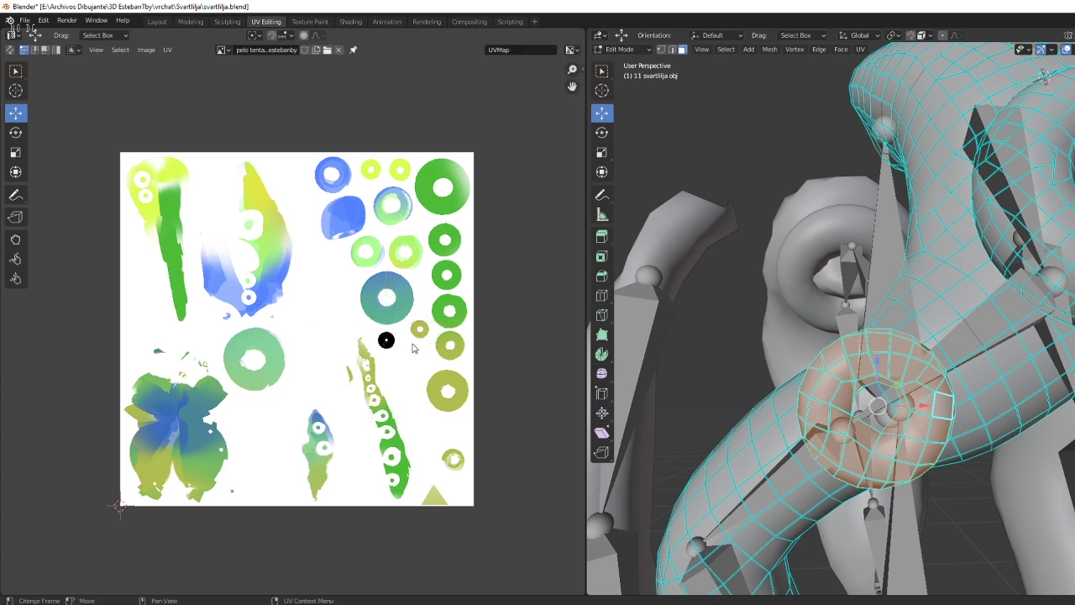
key("l")
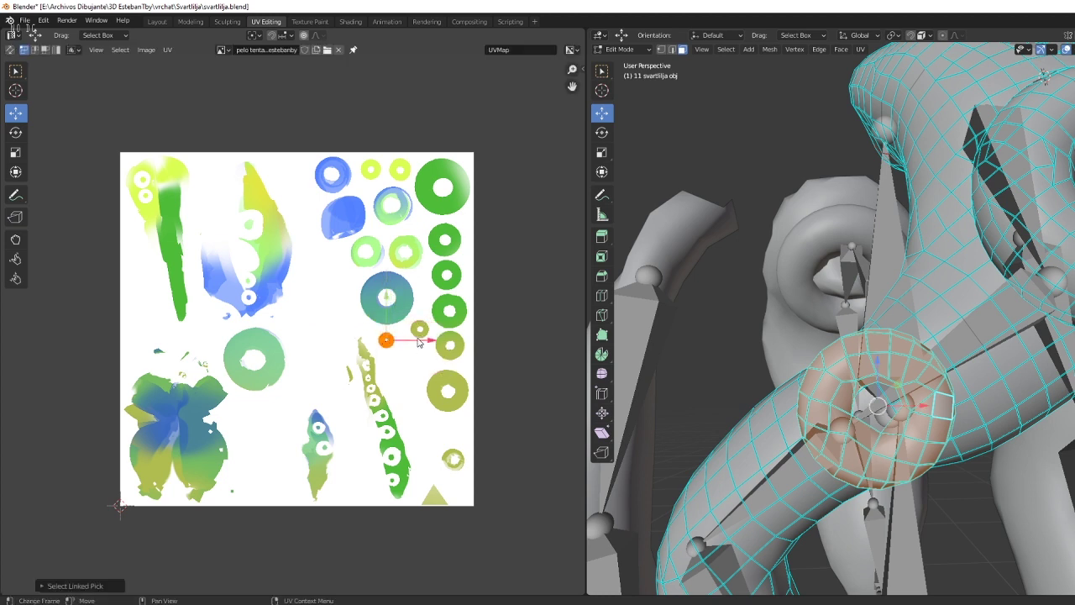
left_click_drag(419, 341, 425, 340)
scroll(840, 378, "down", 5)
middle_click_drag(839, 378, 851, 428)
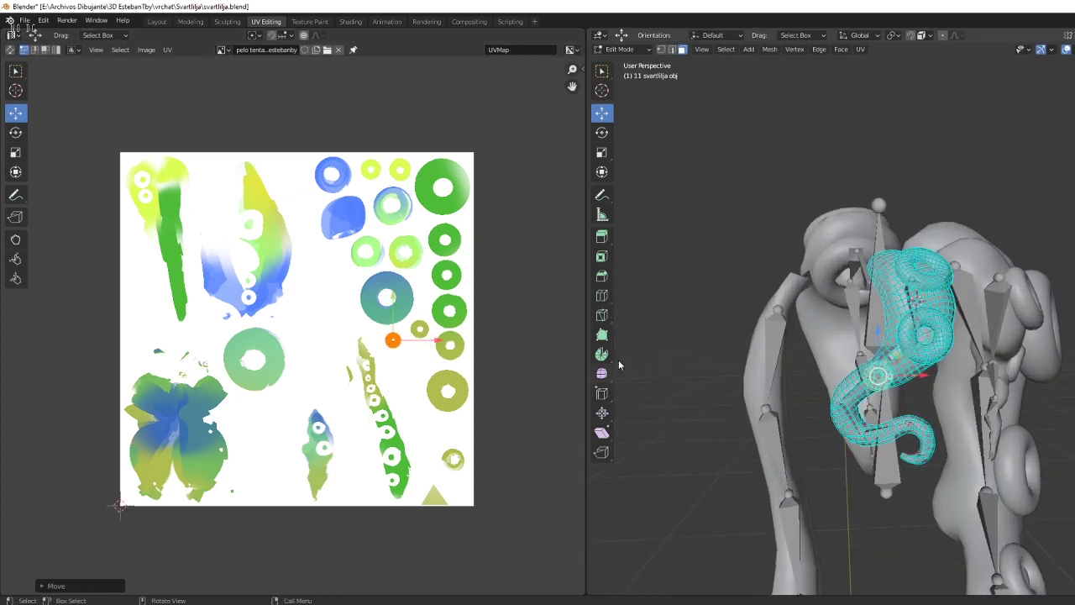
In the Layout workspace, orbit the model and deselect the tentacle.
left_click(157, 21)
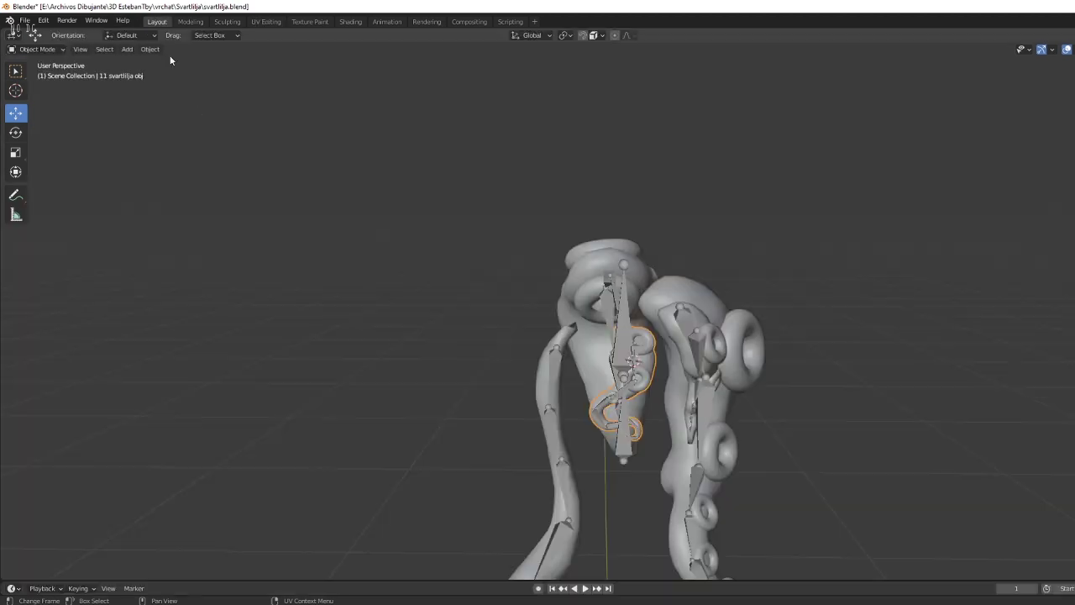
scroll(638, 316, "up", 2)
middle_click_drag(637, 310, 748, 205)
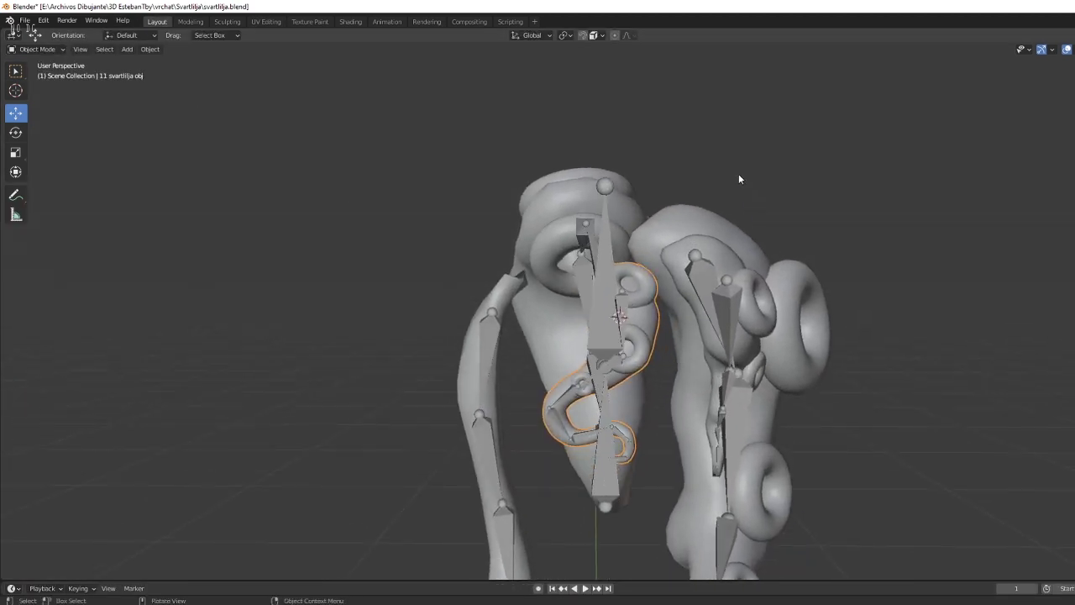
mouse_move(739, 179)
middle_mouse_down()
mouse_move(779, 248)
mouse_move(787, 225)
mouse_move(708, 316)
middle_mouse_up()
left_click(787, 226)
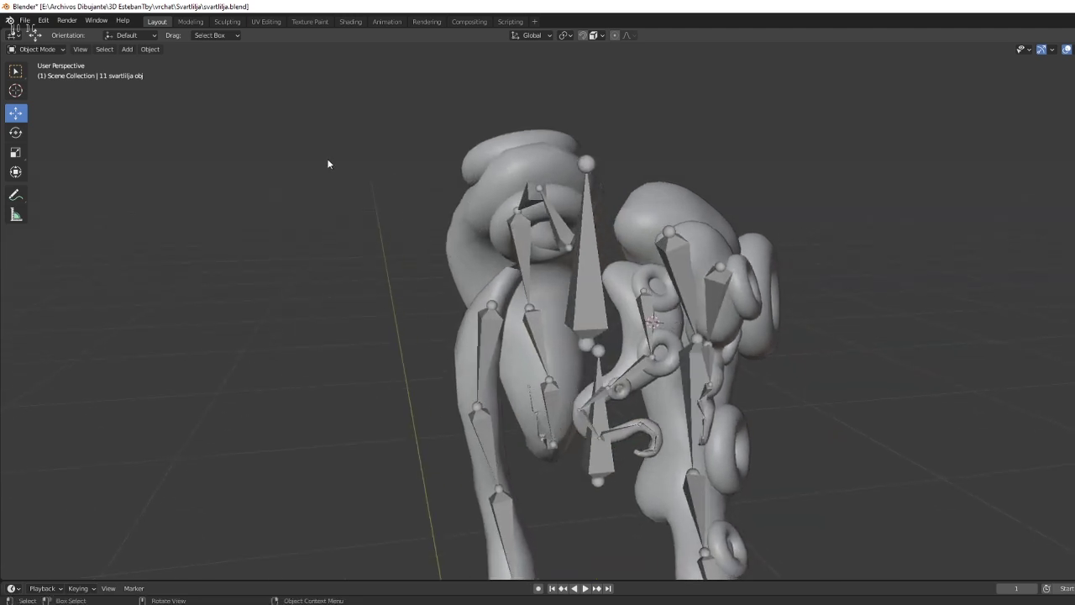
Switch to the Texture Paint workspace and zoom in on the tentacle model.
left_click(310, 21)
scroll(956, 371, "up", 3)
scroll(945, 378, "up", 3)
mouse_move(945, 378)
middle_mouse_down()
mouse_move(867, 336)
mouse_move(989, 343)
mouse_move(874, 294)
mouse_move(751, 331)
mouse_move(788, 412)
mouse_move(859, 384)
mouse_move(743, 300)
middle_mouse_up()
scroll(989, 342, "up", 4)
scroll(987, 375, "down", 4)
Take the curled tentacle piece out of Edit Mode and into Texture Paint mode.
key("Tab")
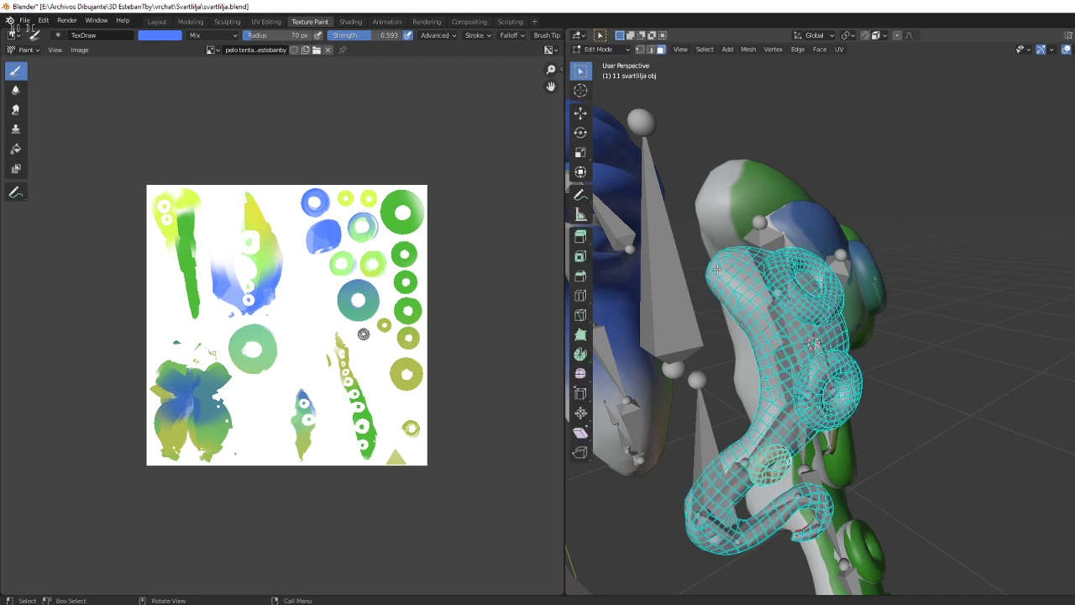
left_click(598, 49)
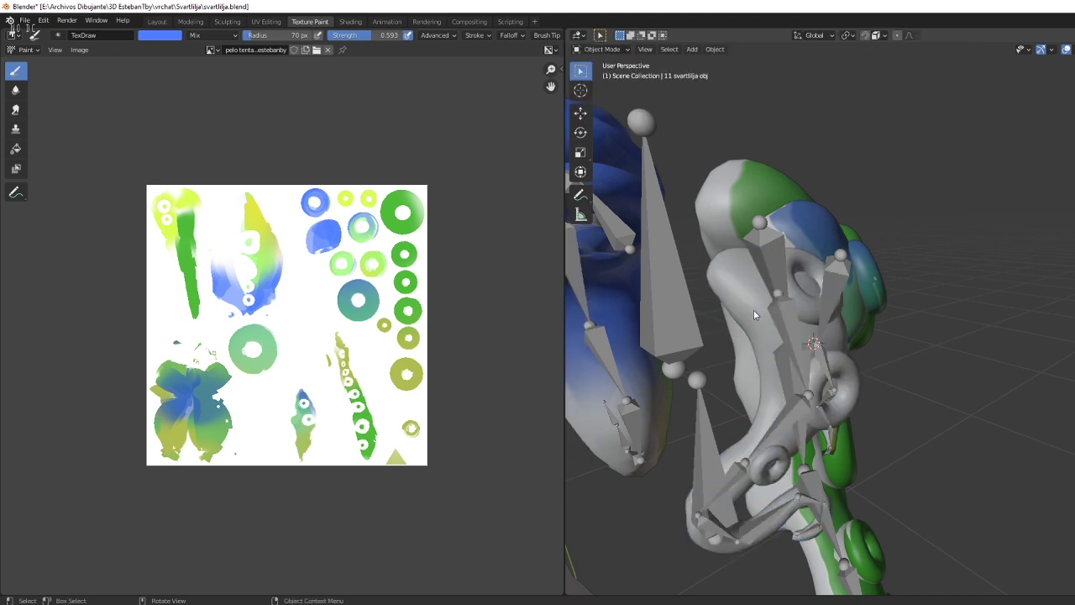
left_click(612, 66)
middle_click_drag(754, 309, 723, 304)
left_click(602, 49)
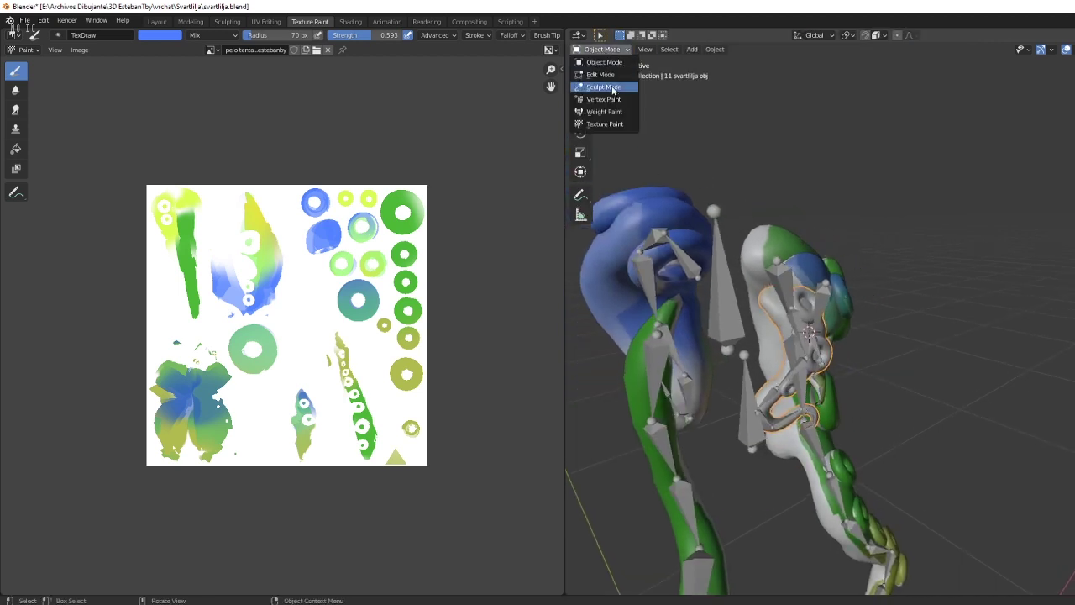
left_click(605, 124)
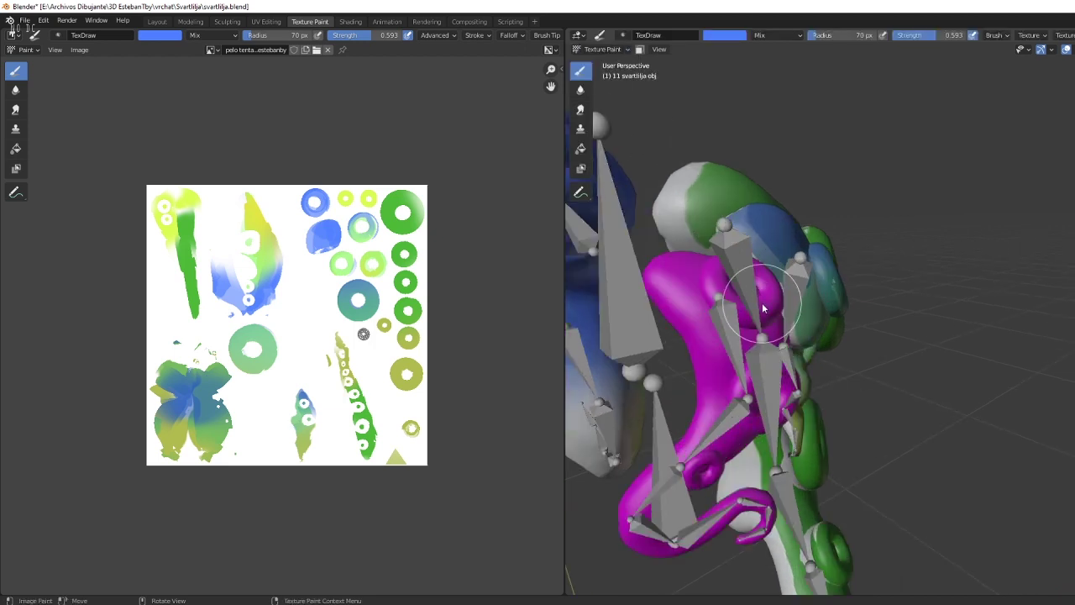
Zoom in on the magenta piece and paint a small grey-white patch on it.
middle_click_drag(613, 126, 672, 103)
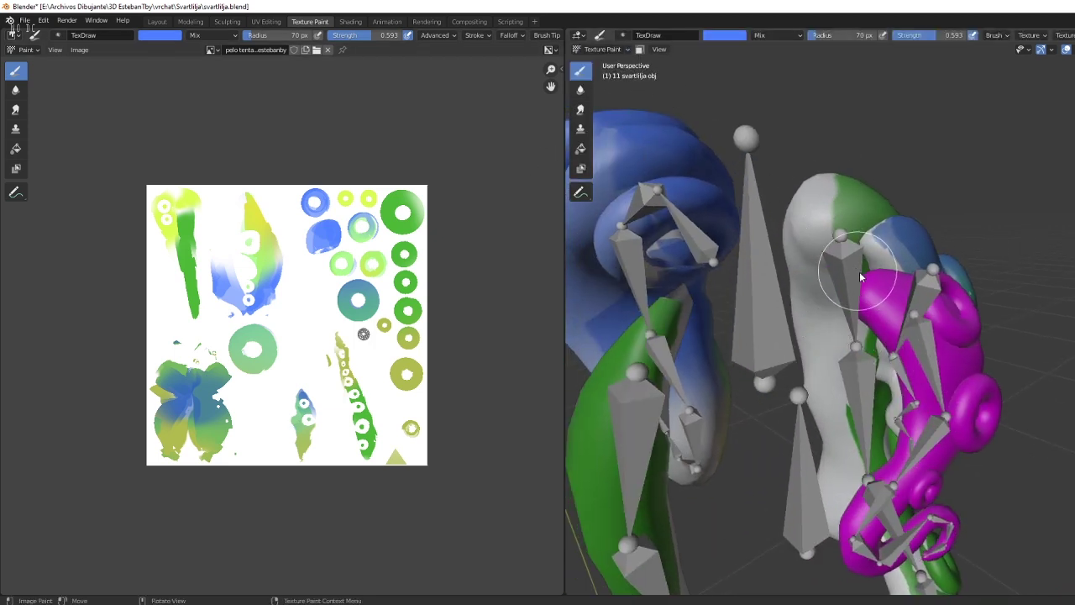
middle_click_drag(867, 263, 901, 286)
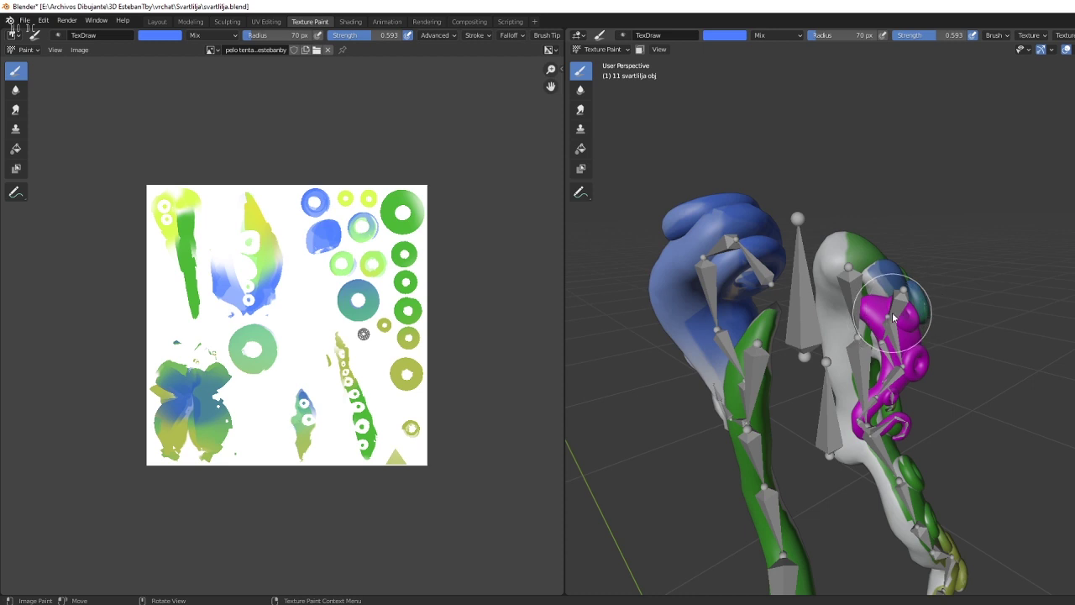
scroll(896, 322, "up", 2)
middle_click_drag(896, 322, 874, 328)
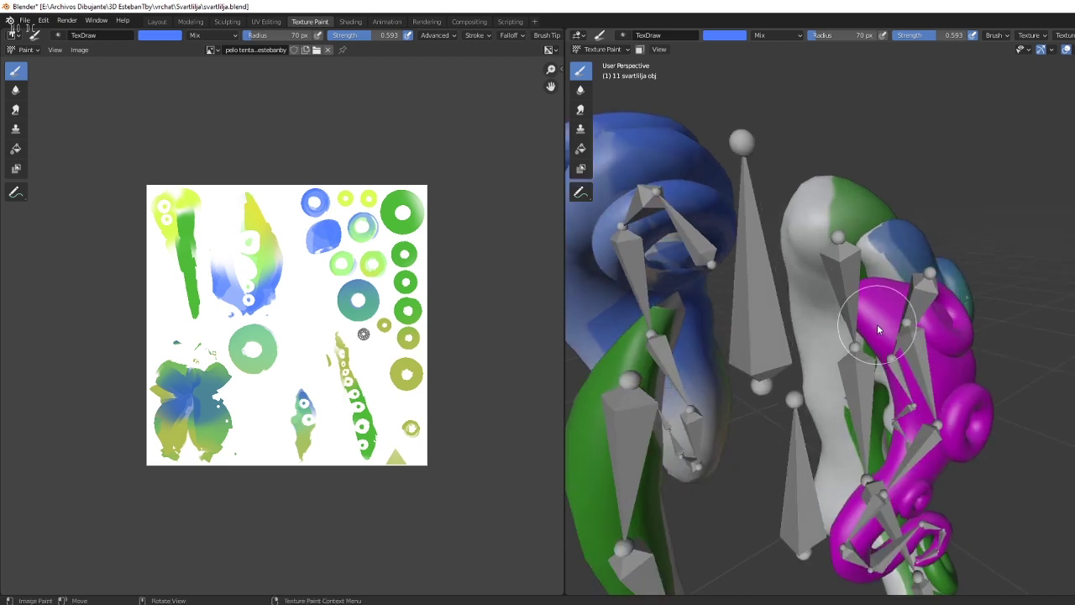
mouse_move(877, 324)
left_mouse_down()
mouse_move(862, 340)
mouse_move(867, 332)
left_mouse_up()
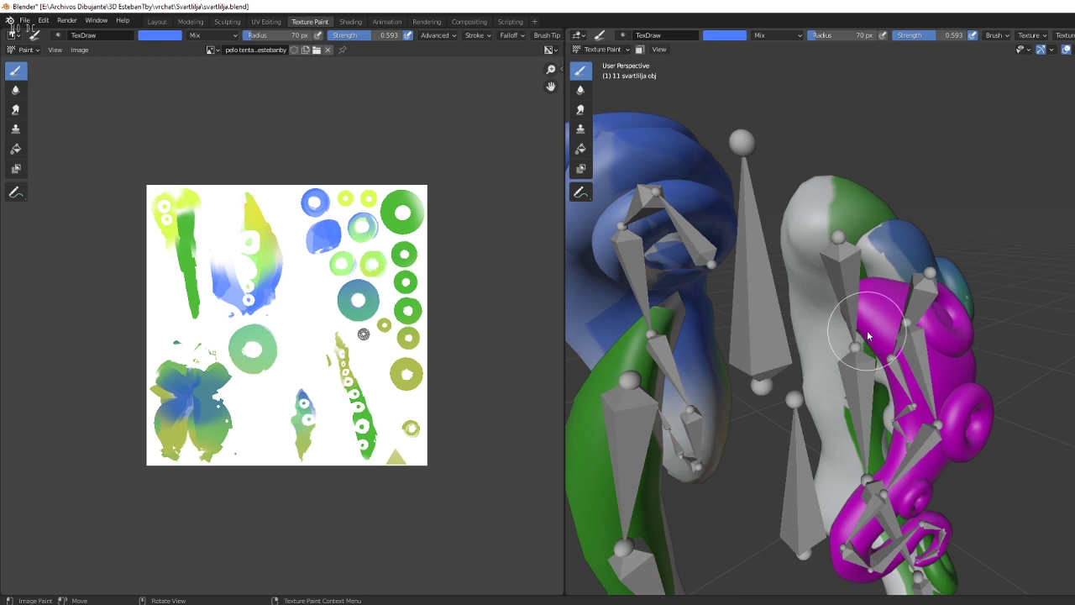
Return to Object Mode and select the curled tentacle object instead of the body.
left_click(602, 49)
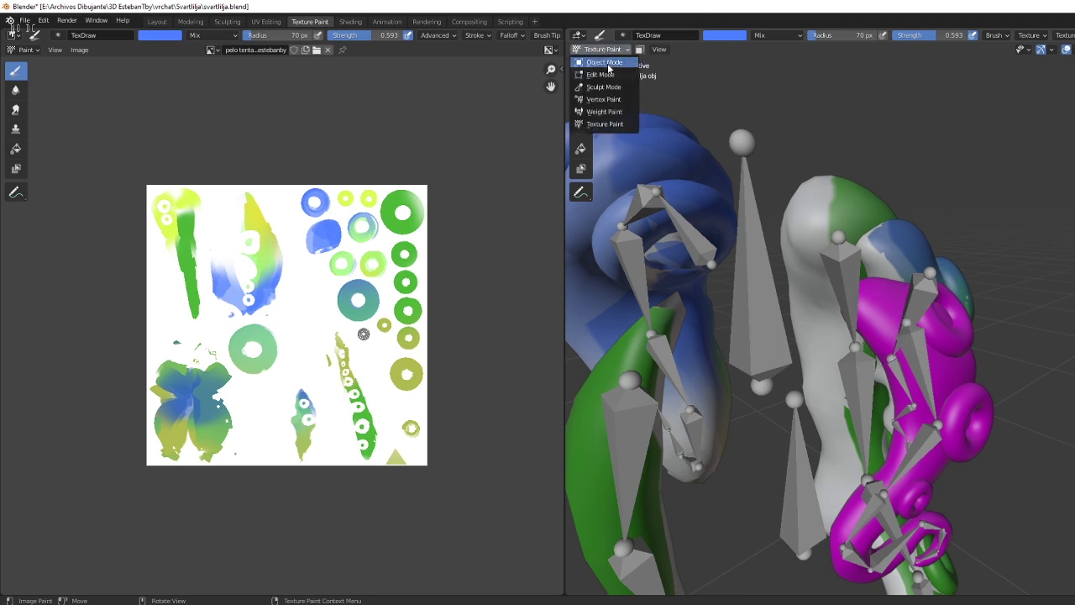
left_click(608, 69)
left_click(879, 316)
left_click(893, 353)
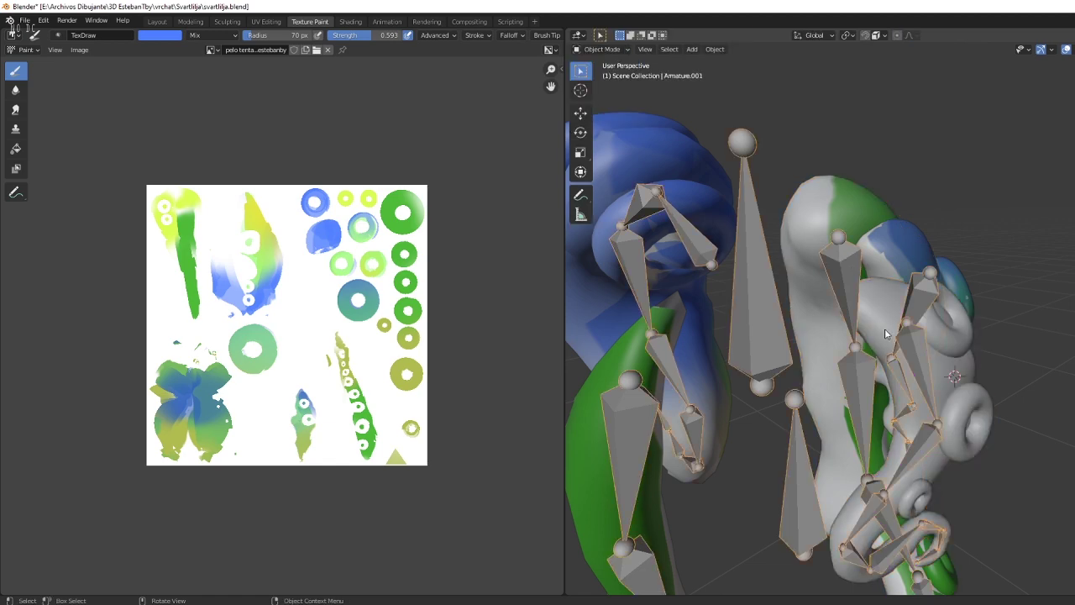
mouse_move(893, 353)
middle_mouse_down()
mouse_move(758, 377)
mouse_move(676, 370)
middle_mouse_up()
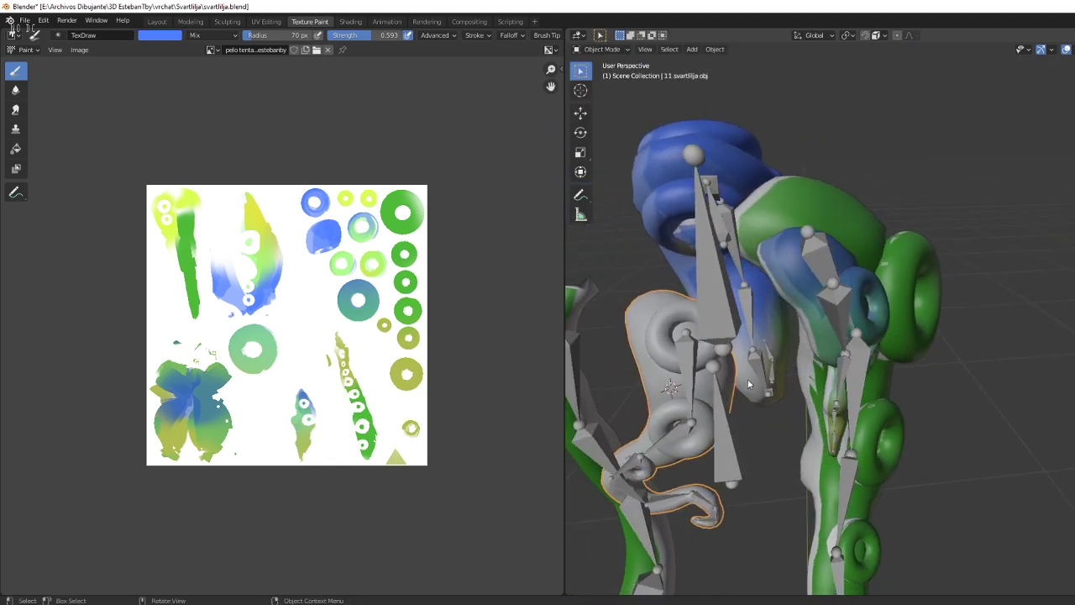
Switch the curled tentacle into Texture Paint mode and orbit around the character.
key("Tab")
left_click(598, 49)
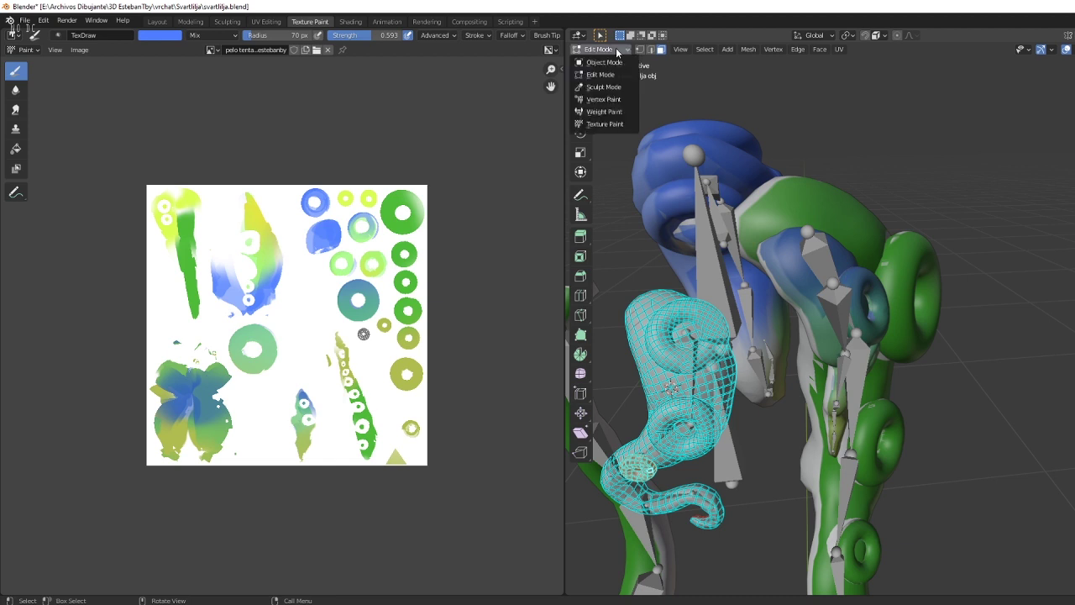
left_click(602, 126)
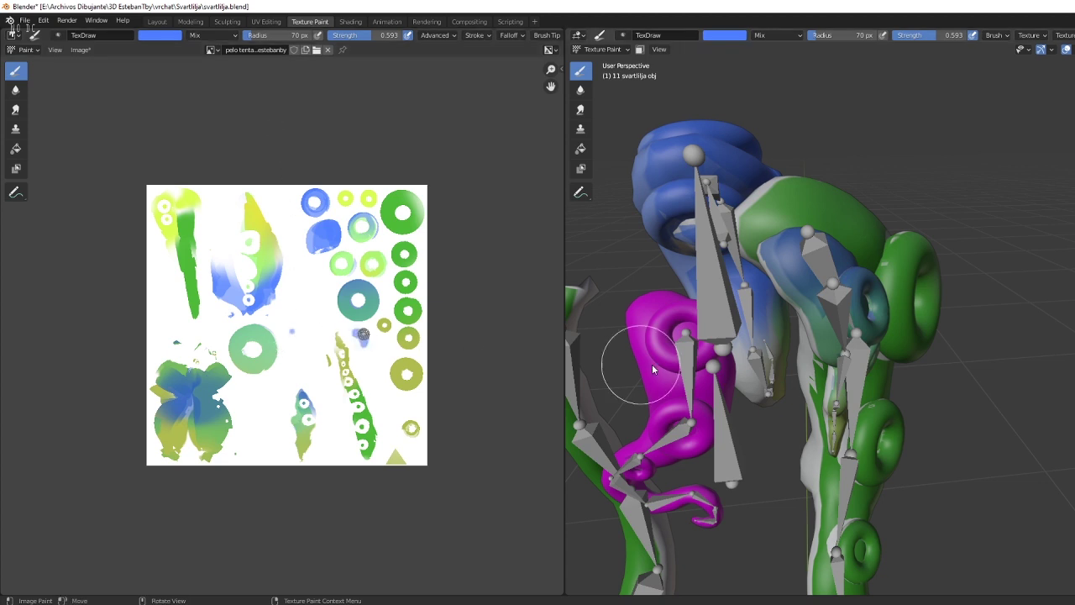
middle_click_drag(704, 370, 786, 327)
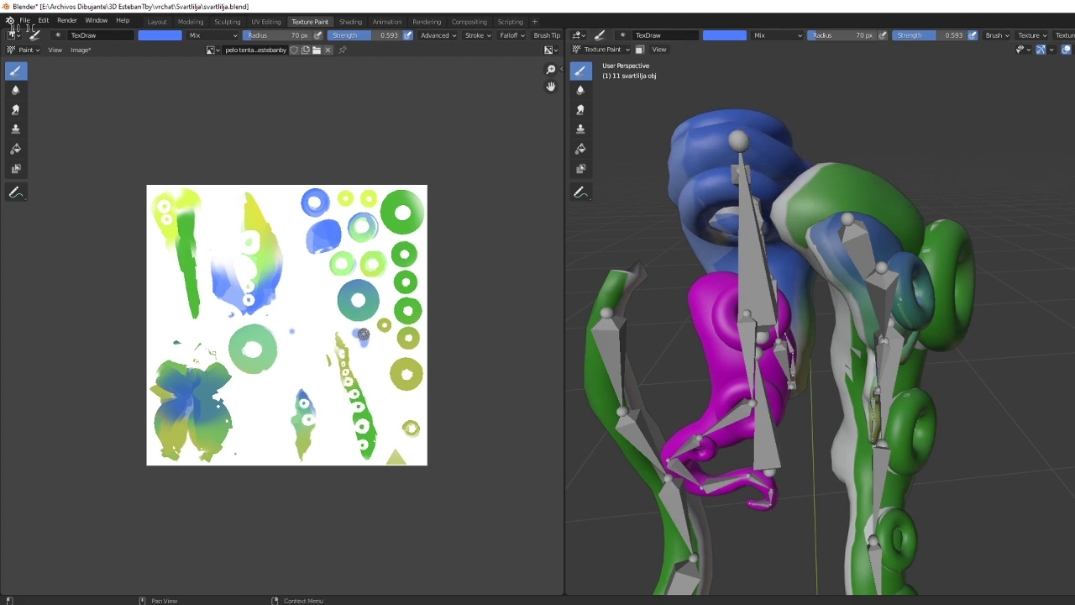
Select the small tentacle piece in the Layout workspace, then go back to the Texture Paint workspace.
left_click(157, 21)
scroll(618, 238, "up", 1)
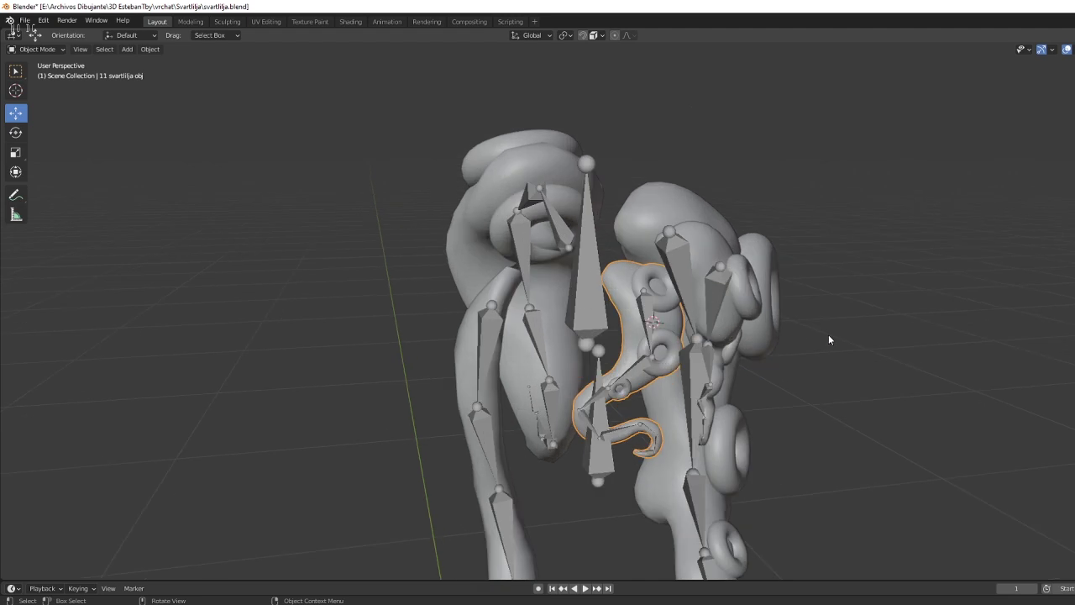
mouse_move(829, 335)
middle_mouse_down()
mouse_move(750, 339)
mouse_move(675, 322)
mouse_move(655, 347)
middle_mouse_up()
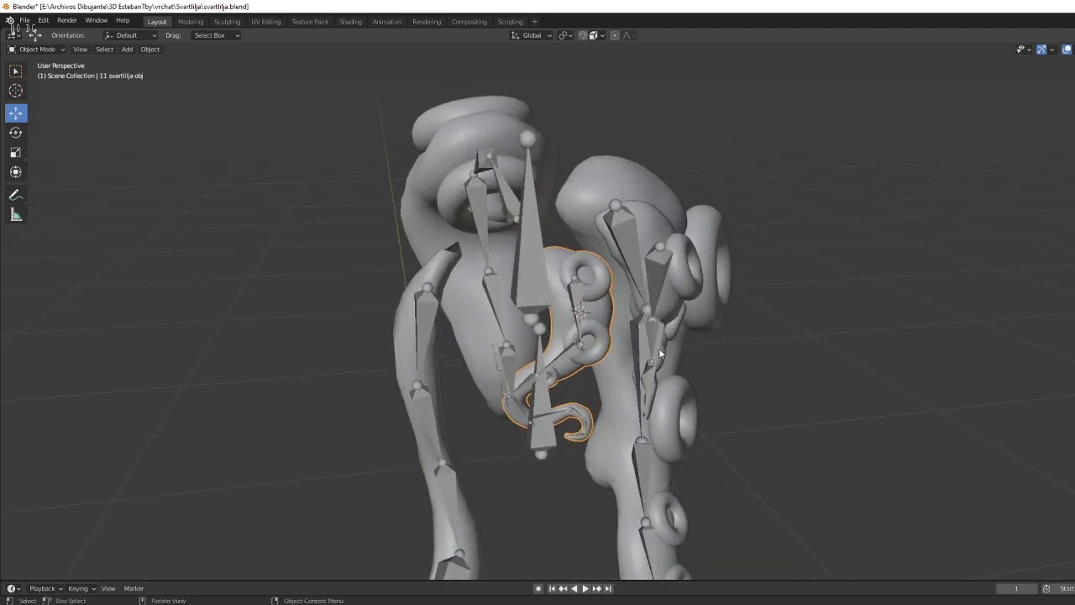
left_click(710, 372)
middle_click_drag(710, 372, 566, 298)
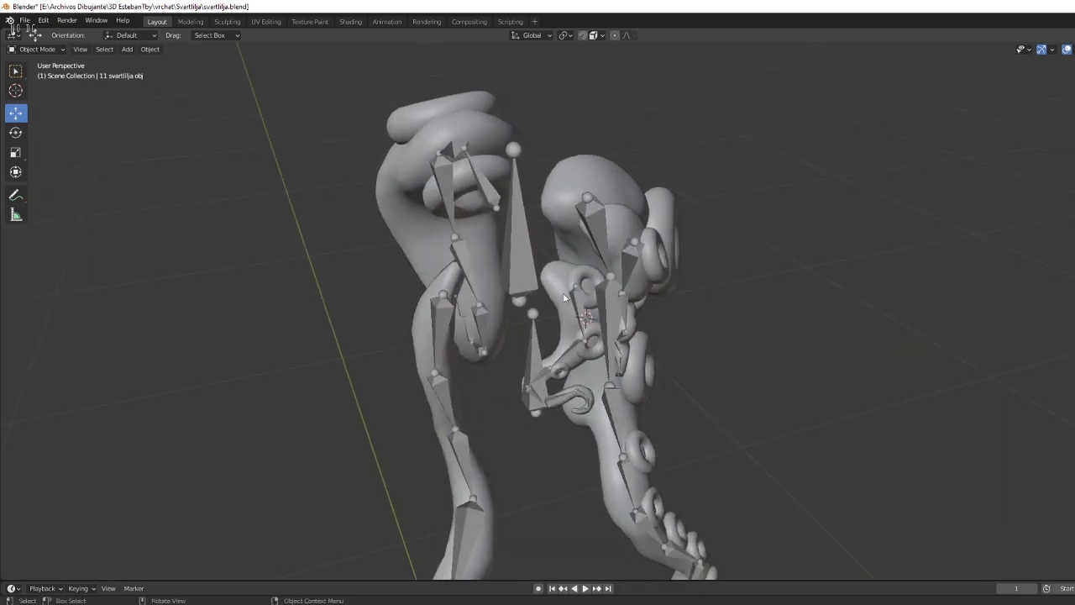
left_click(565, 298)
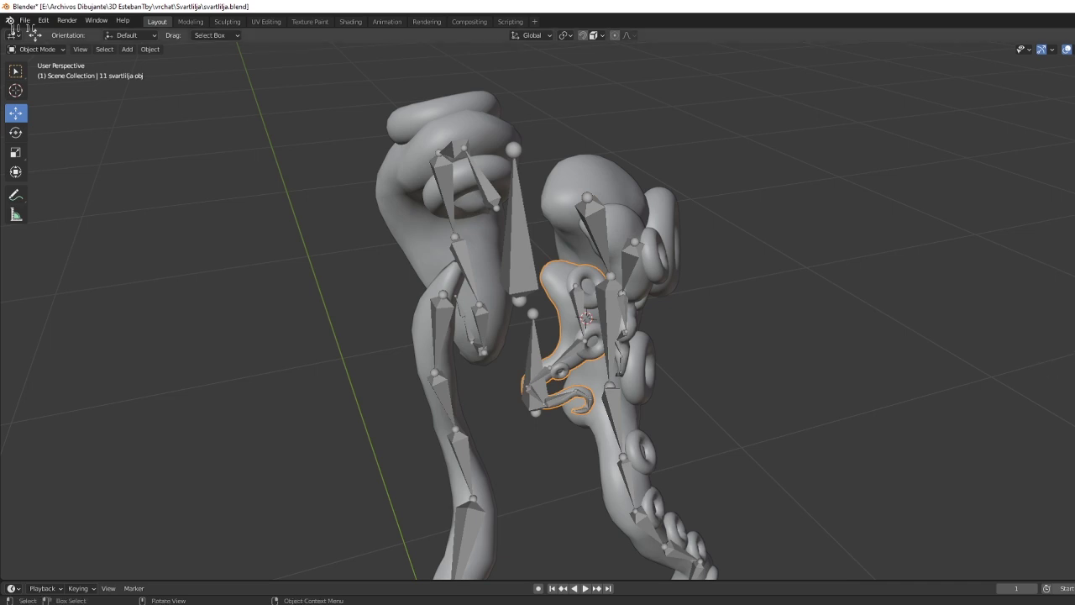
left_click(619, 201)
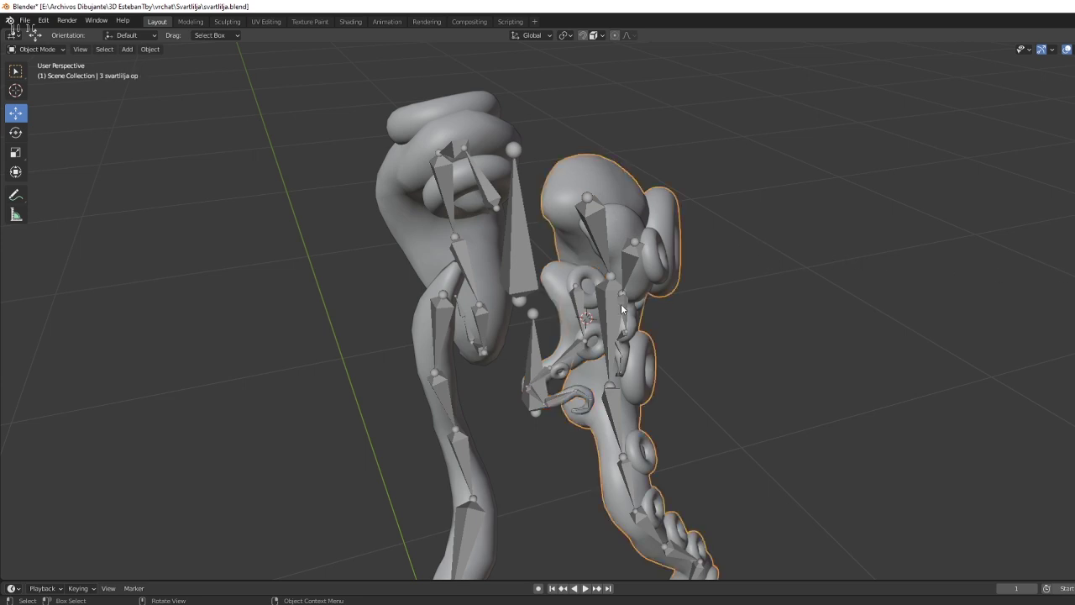
left_click(566, 288)
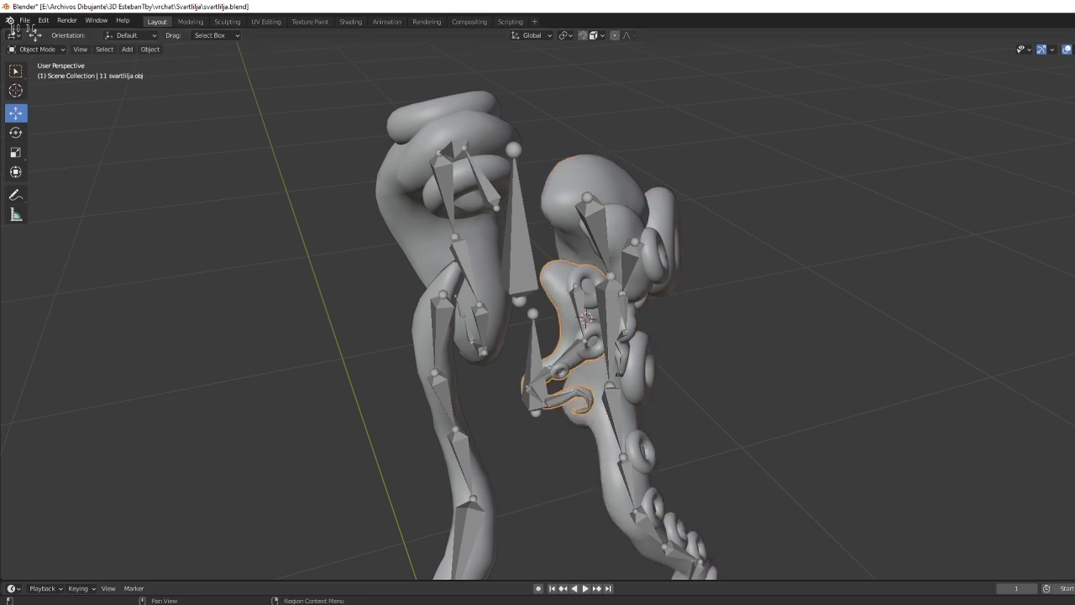
left_click(326, 22)
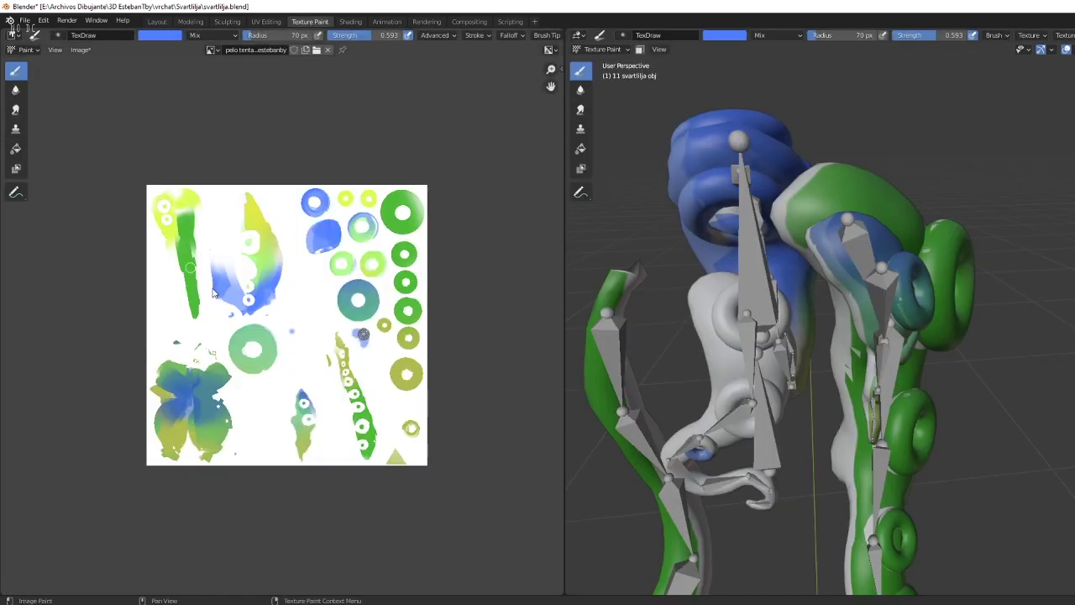
left_click(25, 20)
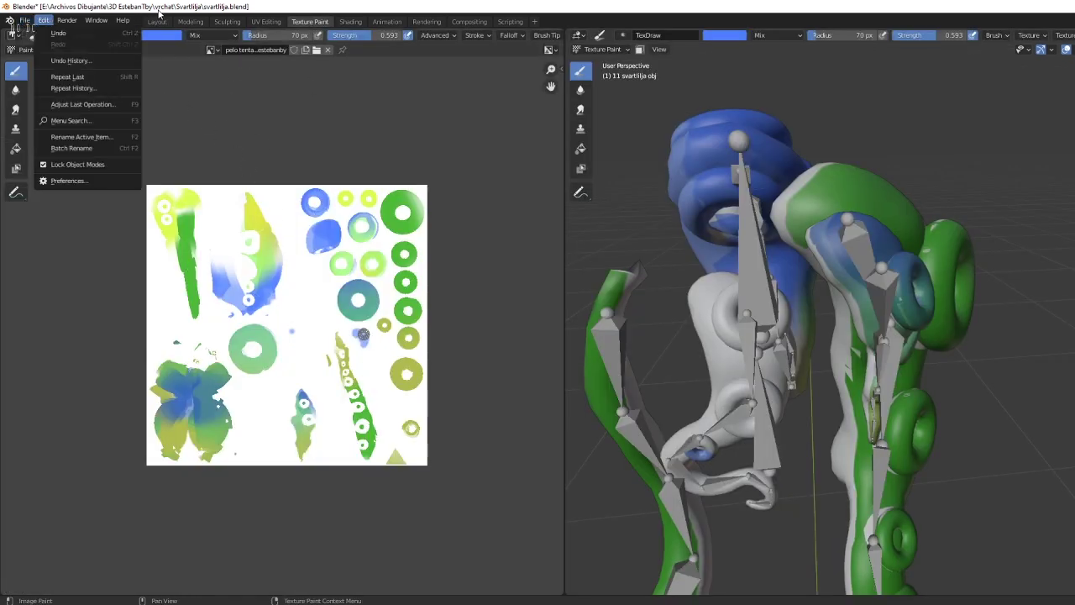
left_click(157, 21)
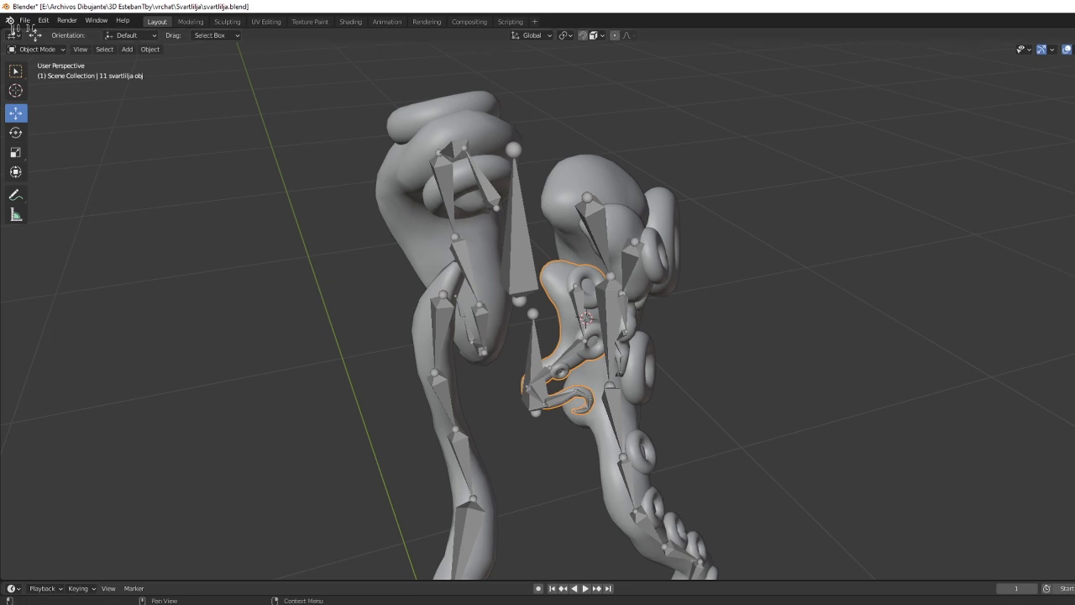
left_click(13, 36)
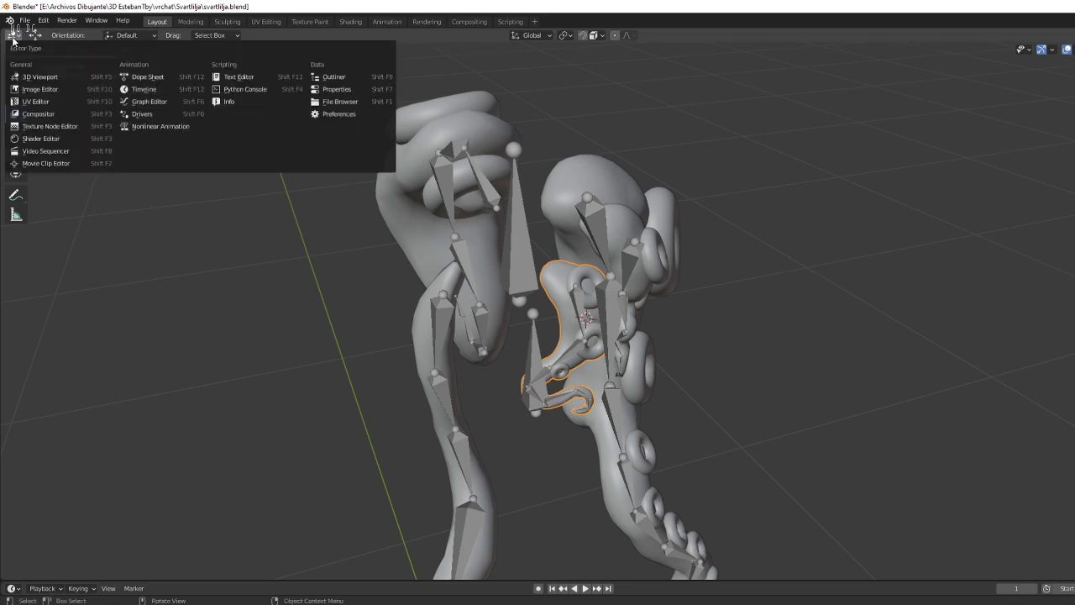
left_click(42, 139)
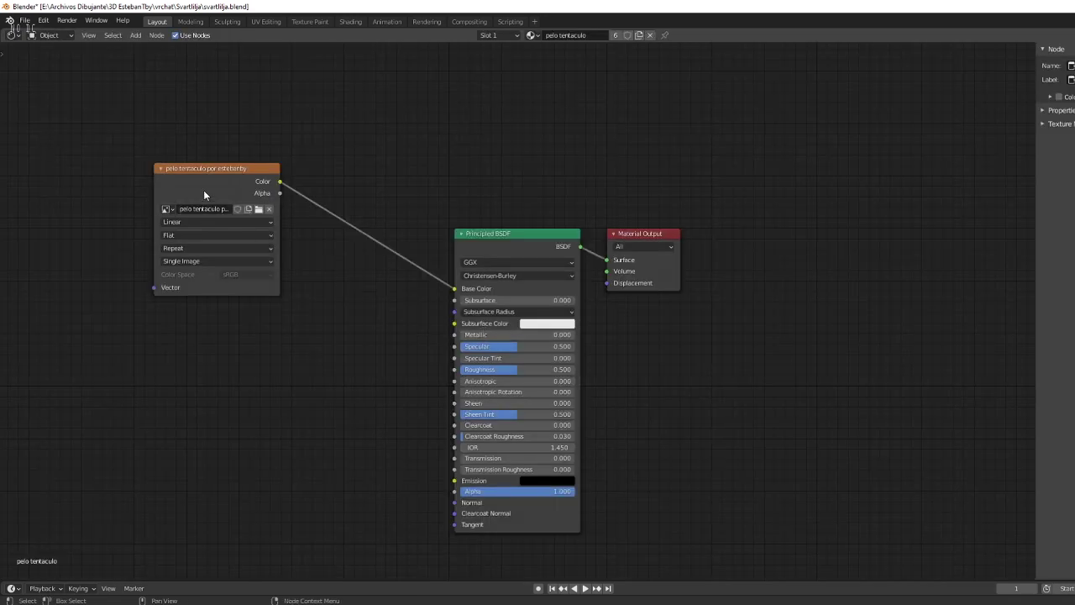
mouse_move(204, 195)
left_mouse_down()
mouse_move(268, 89)
mouse_move(198, 148)
left_mouse_up()
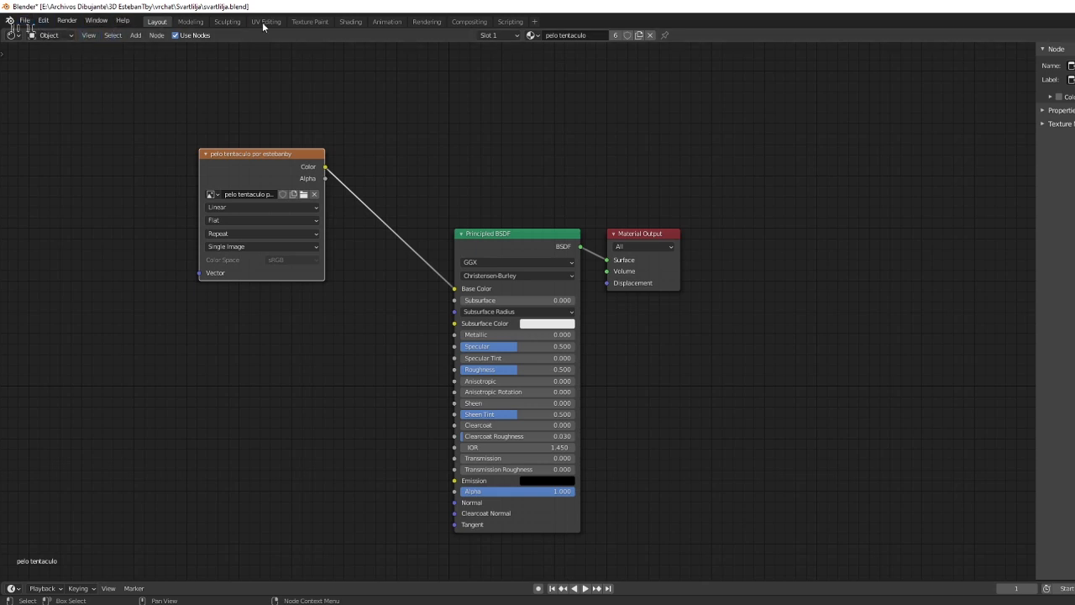
left_click(13, 35)
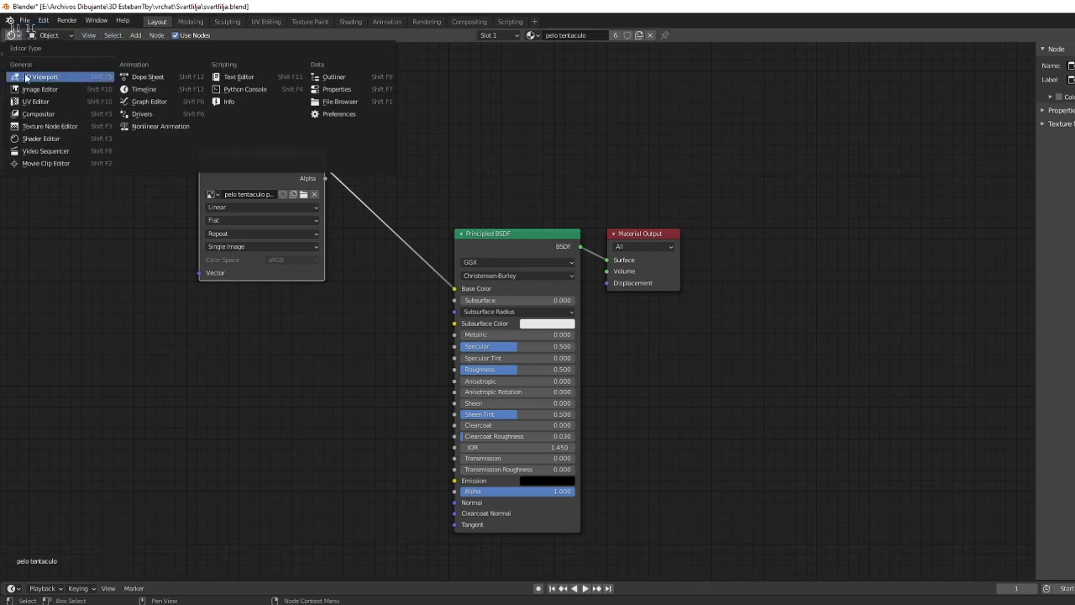
left_click(20, 73)
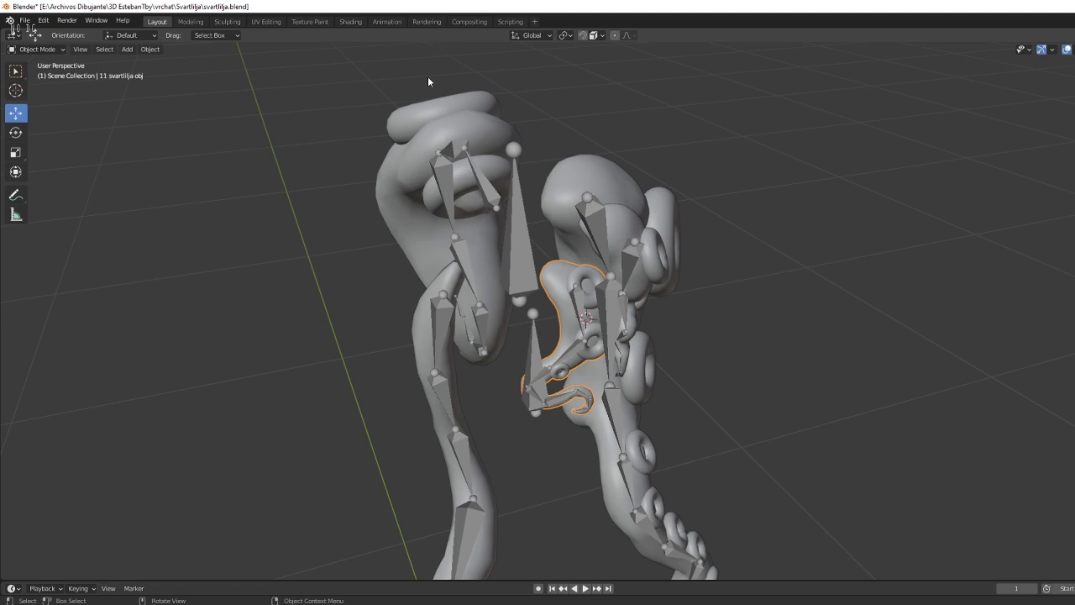
left_click(310, 21)
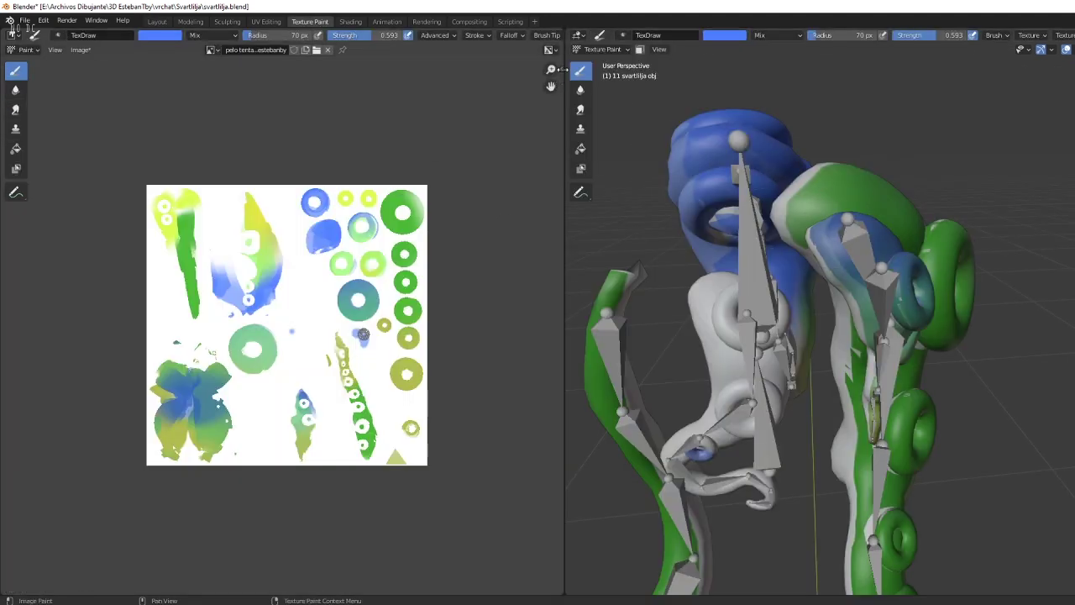
Toggle the tentacle piece to Object Mode and back into Texture Paint.
left_click(602, 49)
left_click(618, 65)
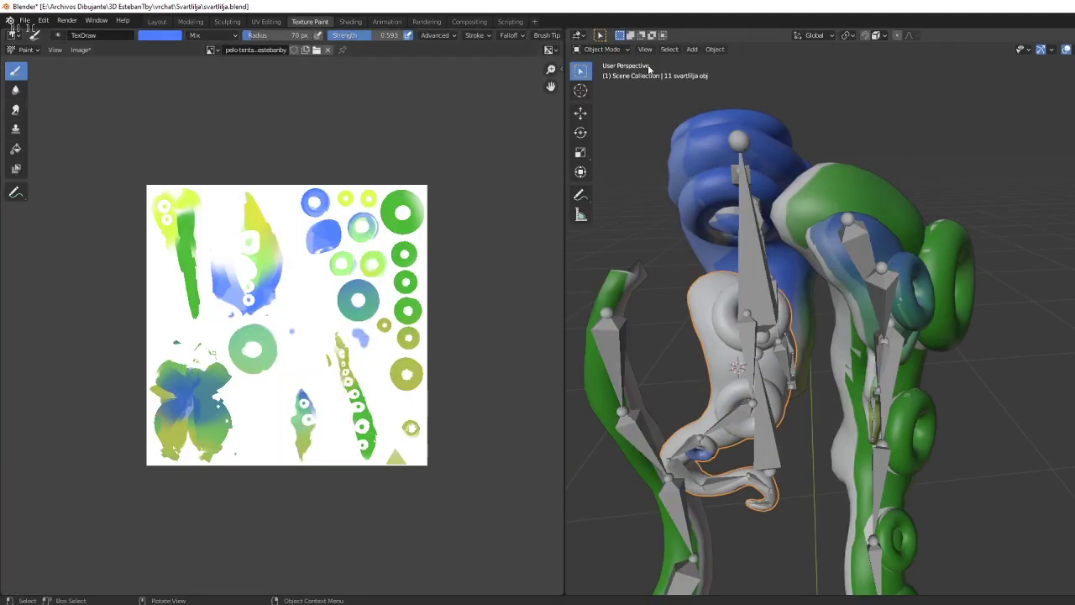
left_click(603, 49)
left_click(603, 49)
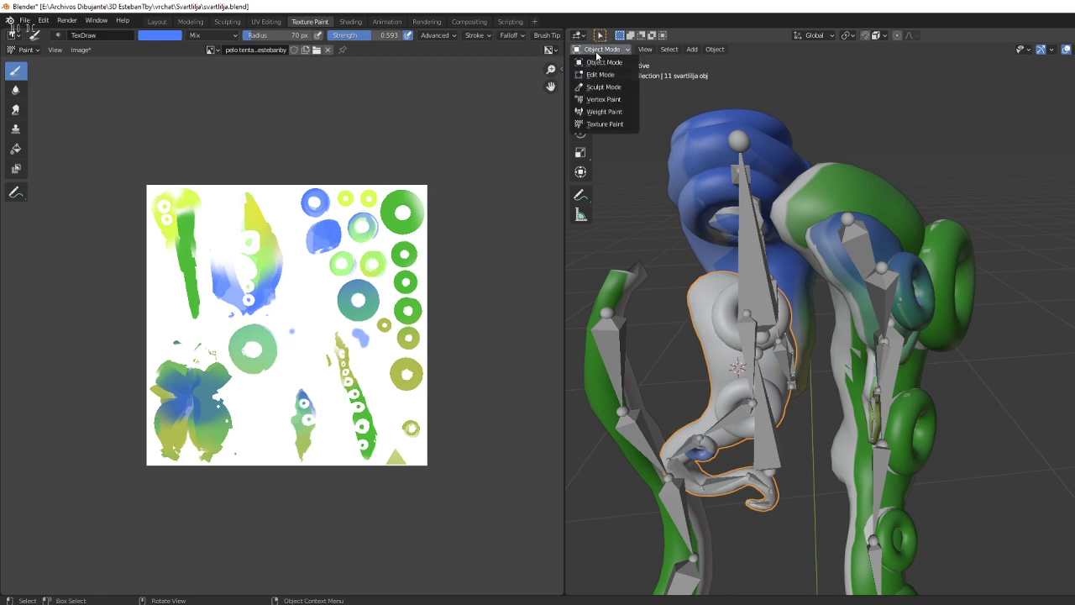
left_click(603, 123)
Paint blue strokes and dabs across the tentacle piece's coils.
mouse_move(655, 210)
middle_mouse_down()
mouse_move(808, 301)
mouse_move(722, 344)
middle_mouse_up()
mouse_move(722, 345)
left_mouse_down()
mouse_move(638, 395)
mouse_move(666, 430)
left_mouse_up()
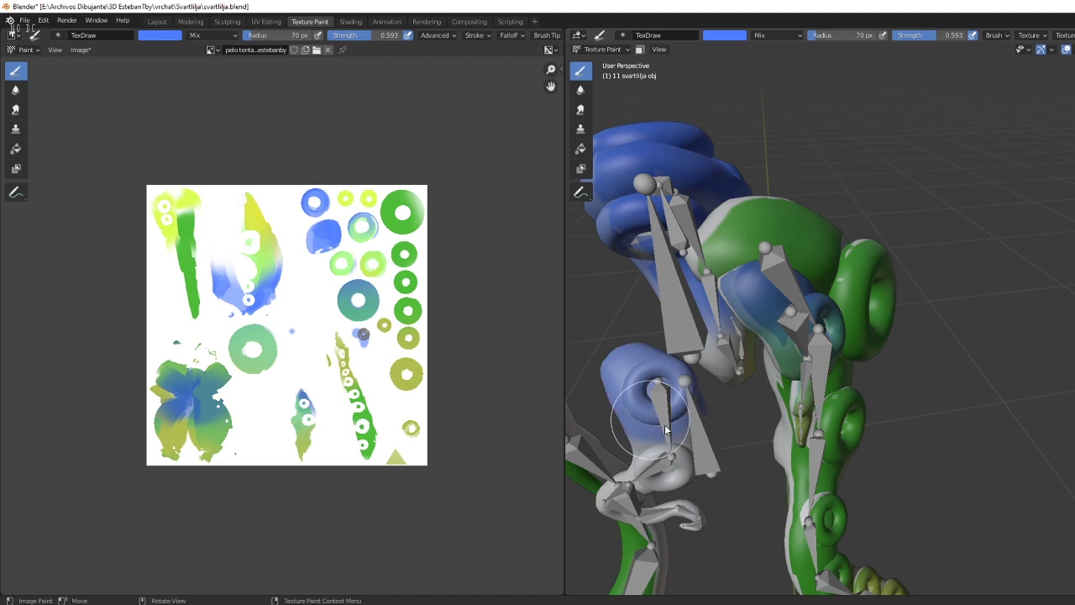
left_click(665, 429)
mouse_move(666, 430)
middle_mouse_down()
mouse_move(697, 370)
mouse_move(722, 353)
middle_mouse_up()
left_click_drag(722, 353, 714, 294)
mouse_move(714, 294)
middle_mouse_down()
mouse_move(922, 342)
mouse_move(906, 329)
mouse_move(992, 110)
middle_mouse_up()
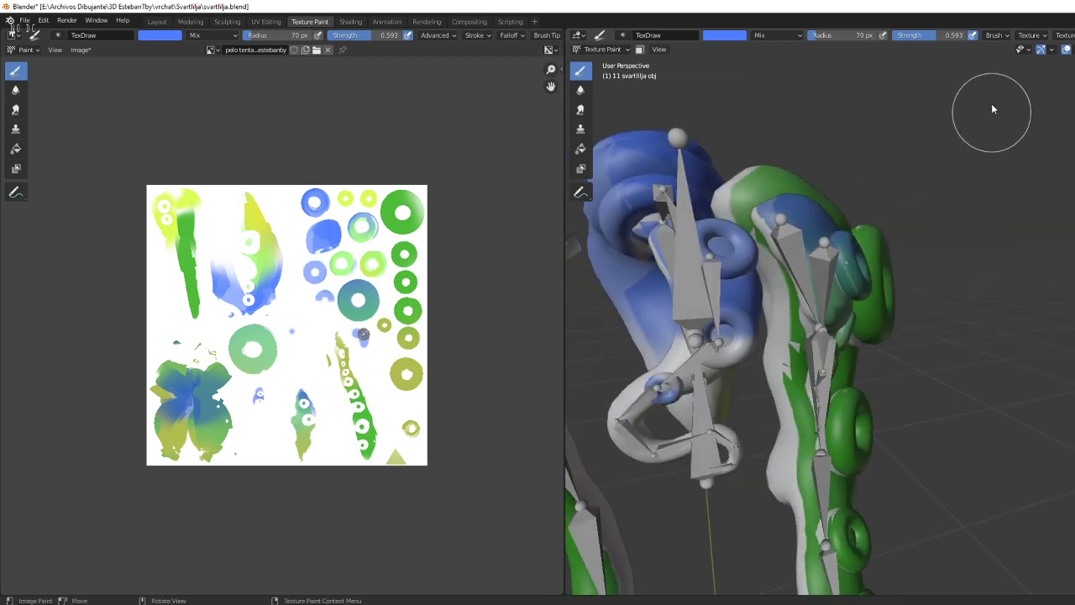
left_click(997, 37)
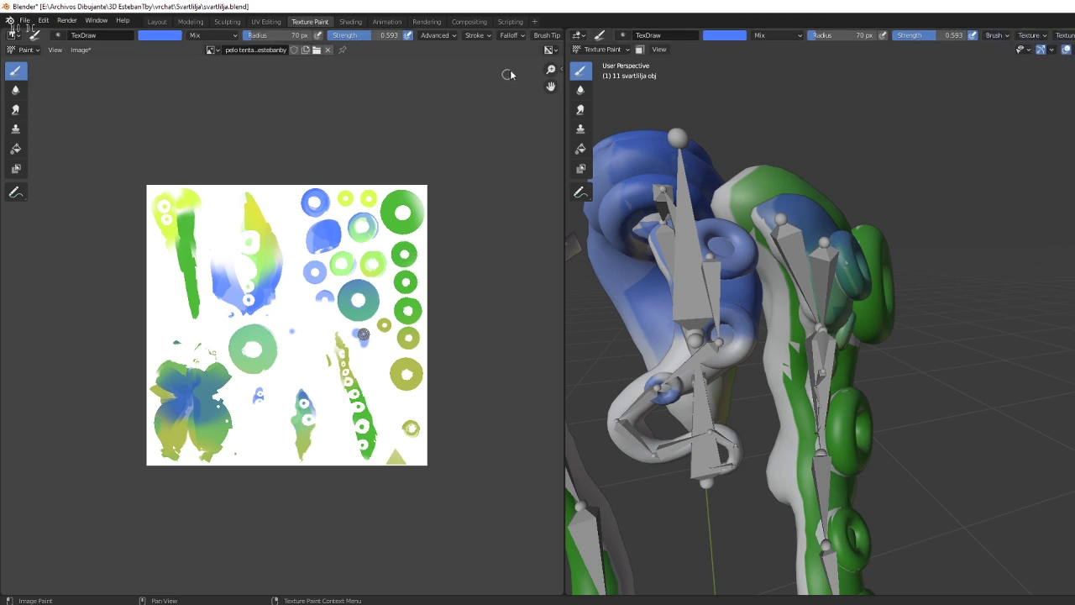
left_click_drag(565, 48, 1000, 48)
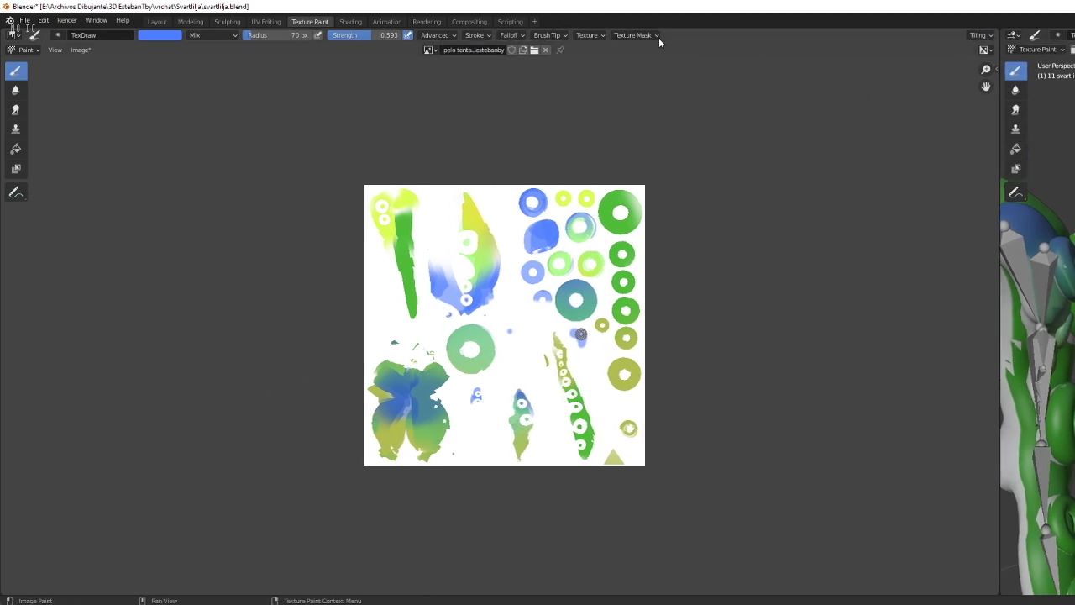
left_click(654, 37)
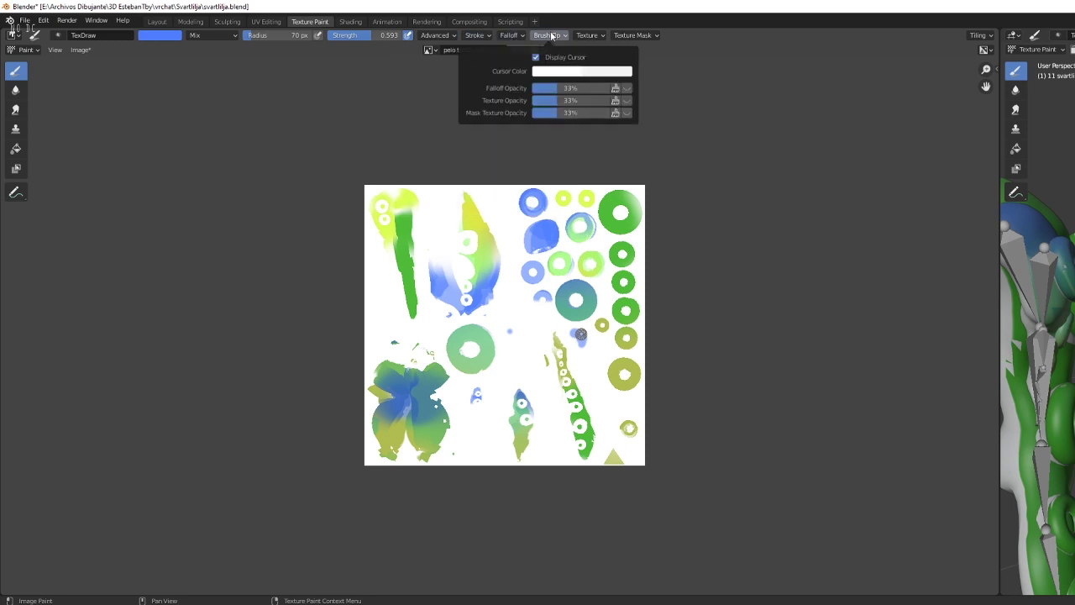
mouse_move(633, 36)
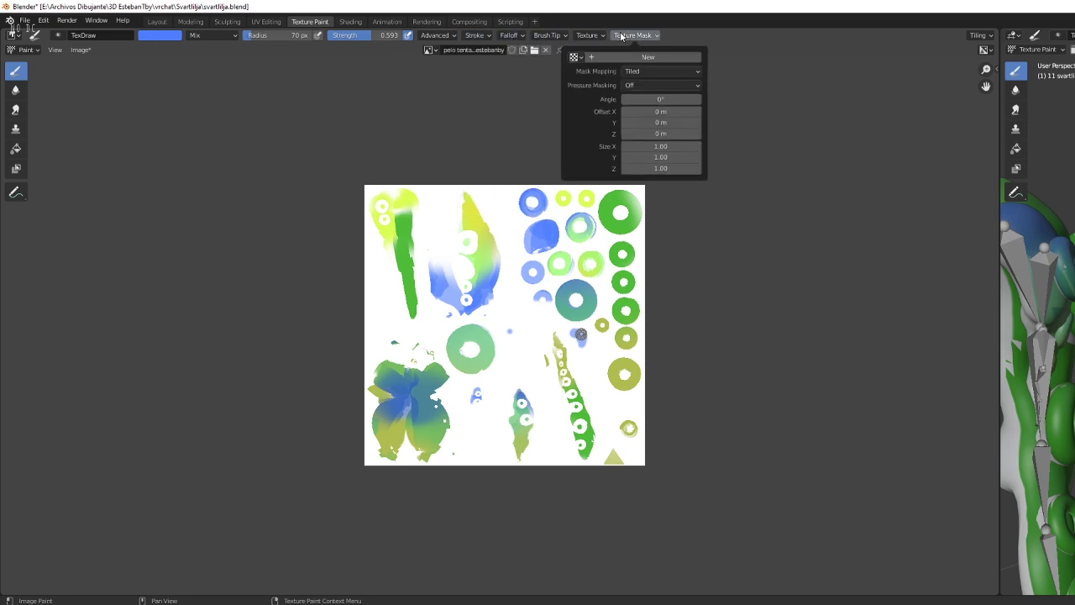
Narrow the image editor to widen the 3D viewport and zoom in on the character.
left_click_drag(999, 149, 520, 150)
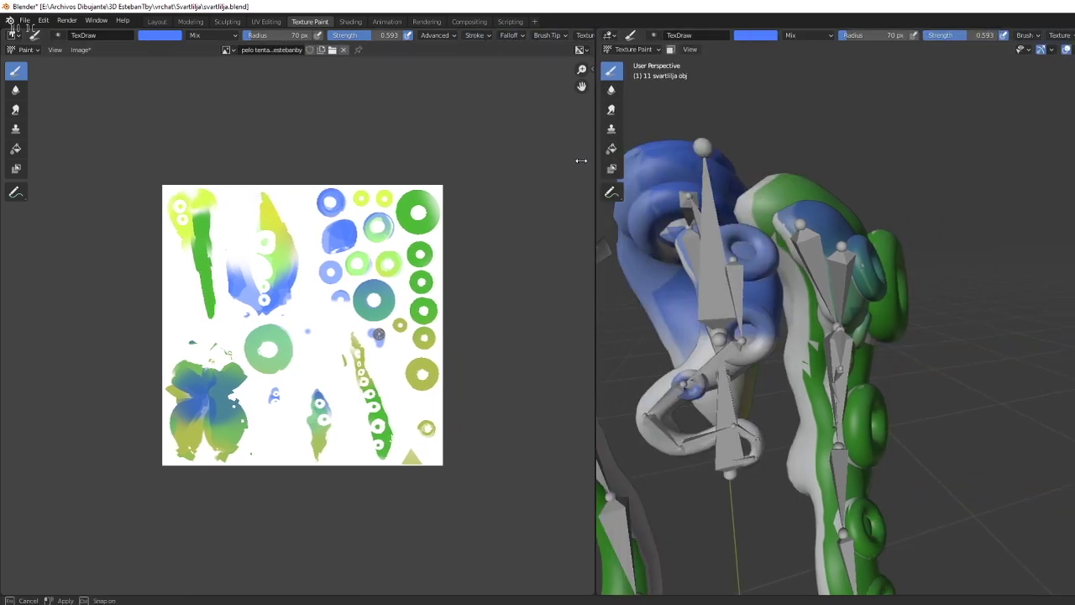
middle_click_drag(664, 264, 756, 267)
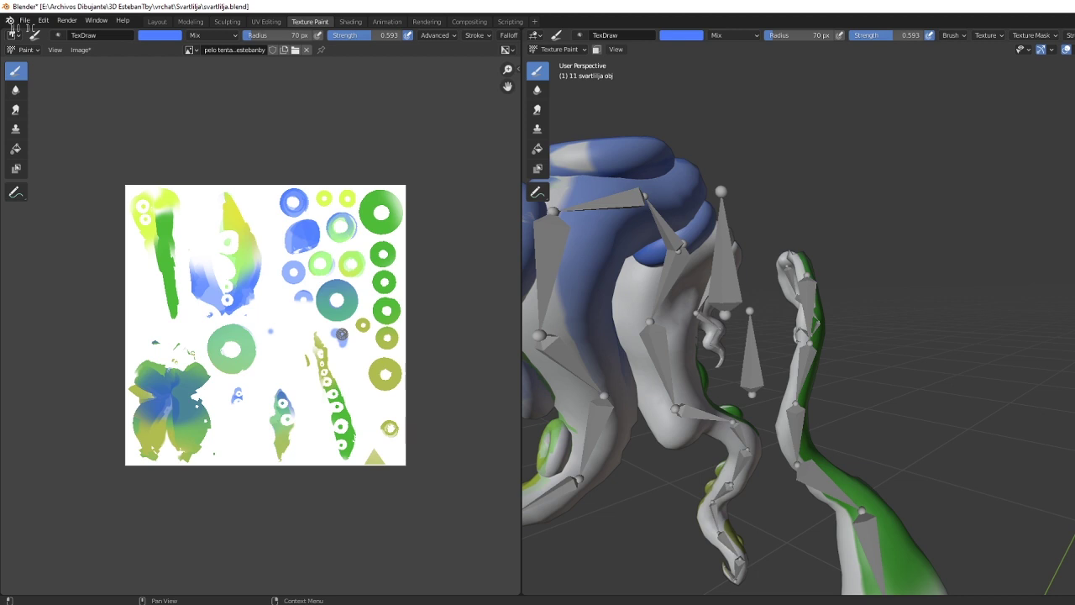
scroll(819, 336, "up", 2)
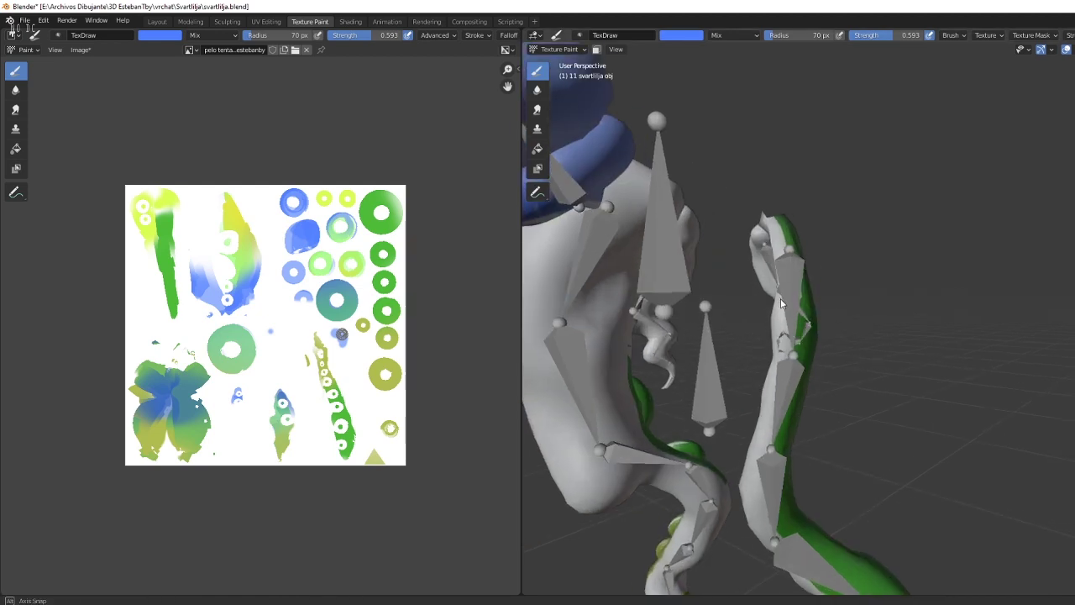
scroll(789, 302, "up", 2)
Paint blue over the top of the small curled tentacle piece.
left_click_drag(750, 239, 785, 235)
mouse_move(785, 235)
middle_mouse_down()
mouse_move(570, 270)
mouse_move(791, 264)
middle_mouse_up()
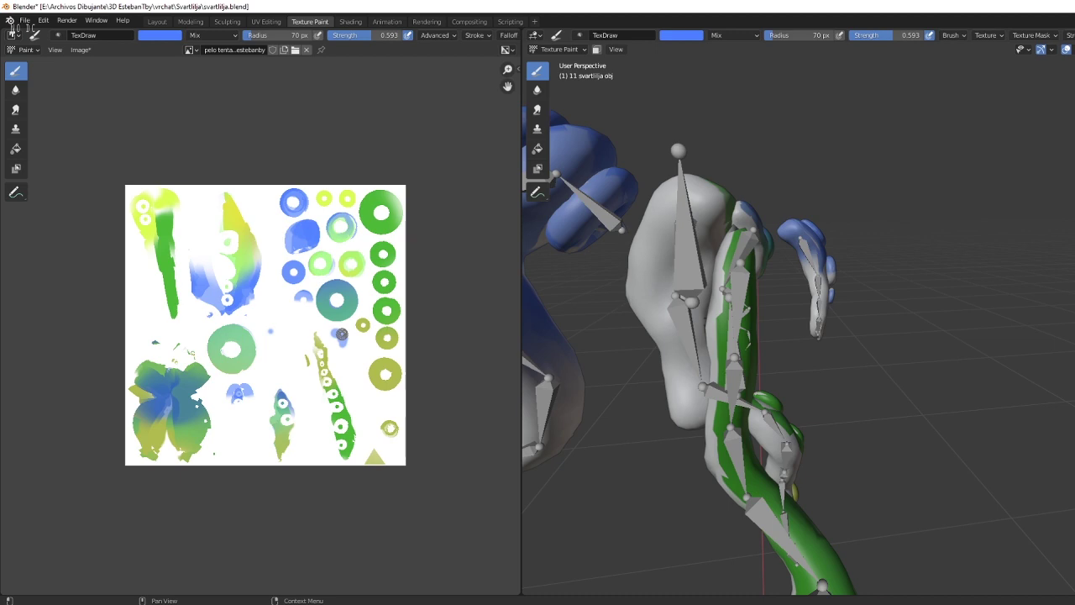
middle_click_drag(790, 264, 804, 244, "shift")
scroll(804, 244, "up", 3)
mouse_move(804, 240)
left_mouse_down()
mouse_move(750, 247)
mouse_move(775, 234)
left_mouse_up()
scroll(775, 234, "down", 5)
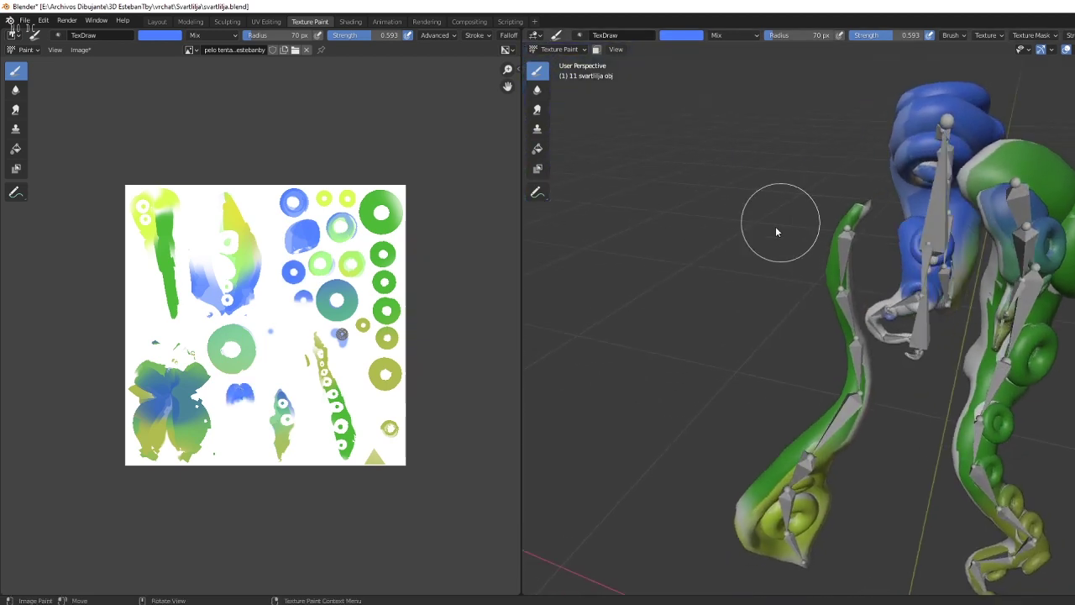
mouse_move(775, 229)
middle_mouse_down()
mouse_move(864, 286)
mouse_move(756, 319)
mouse_move(619, 223)
mouse_move(794, 328)
mouse_move(776, 291)
middle_mouse_up()
scroll(794, 327, "up", 3)
mouse_move(860, 289)
middle_mouse_down()
mouse_move(886, 290)
mouse_move(900, 270)
mouse_move(588, 286)
middle_mouse_up()
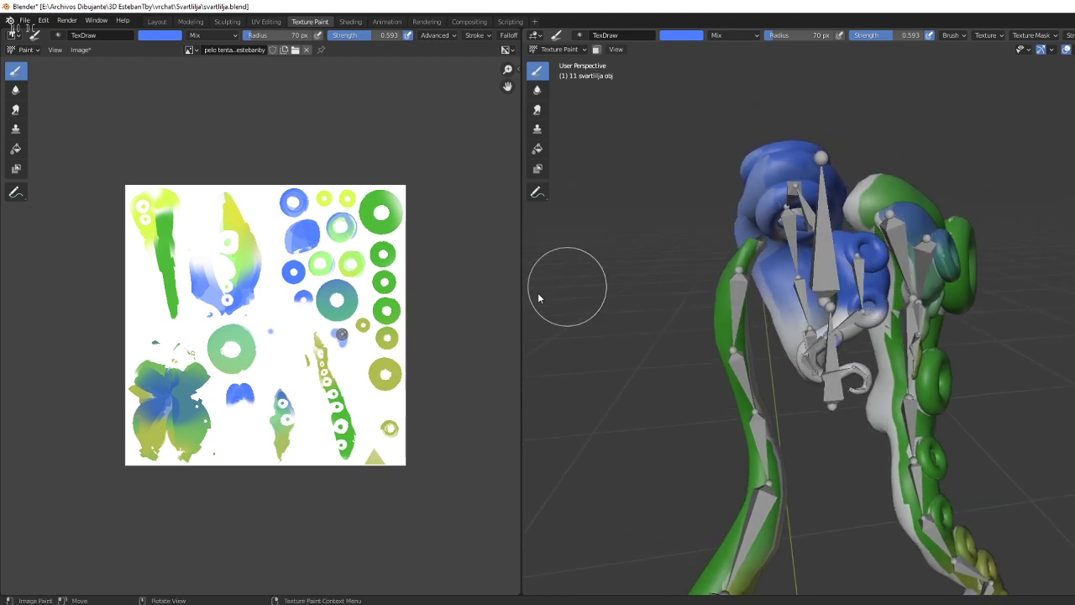
Paint a light green stroke on the curled hair piece.
left_click(677, 35)
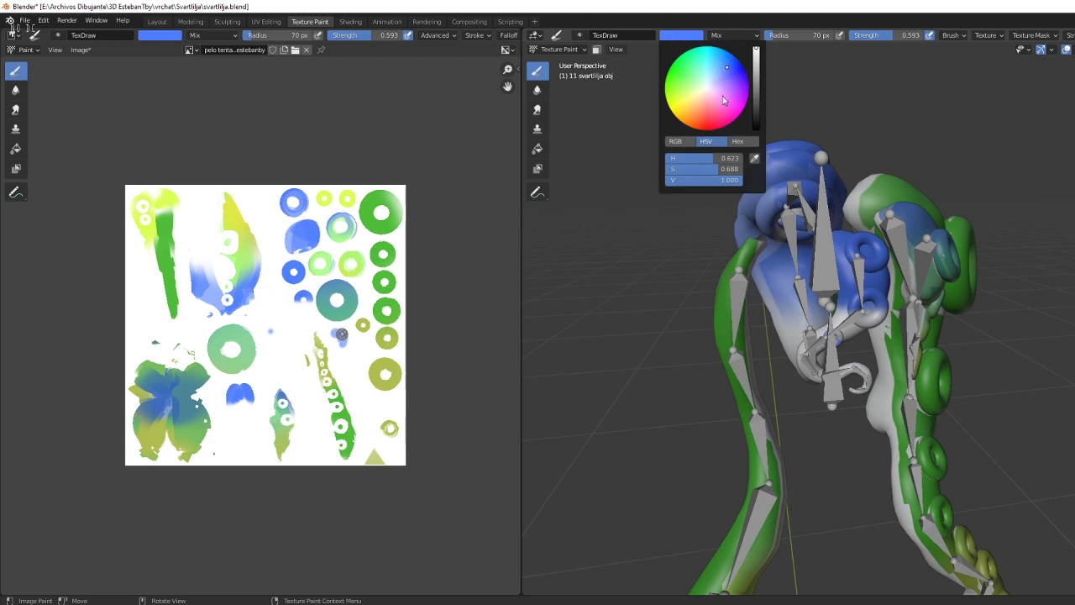
left_click(689, 80)
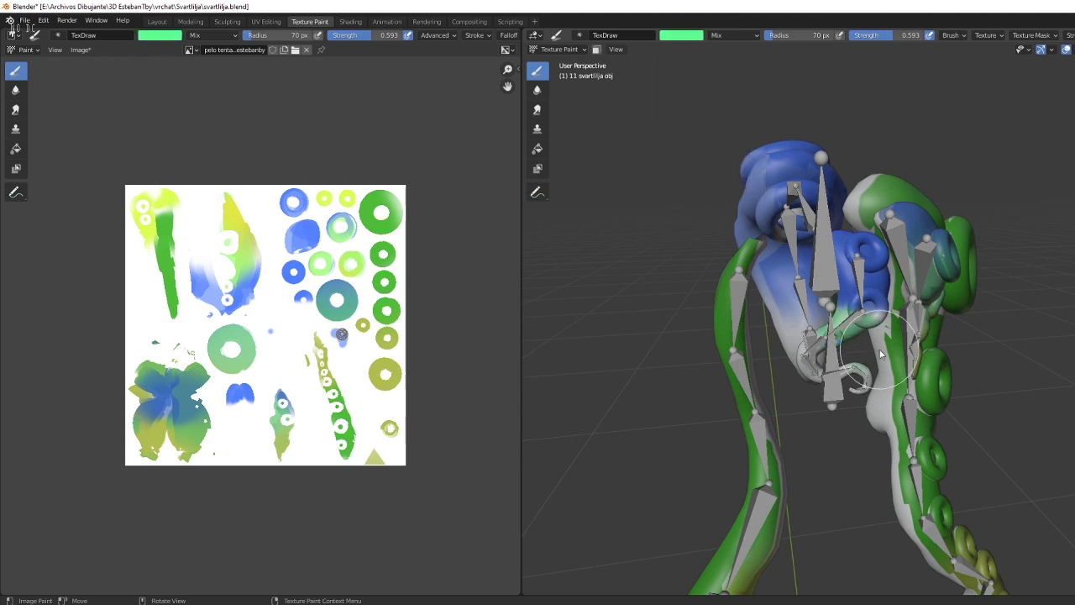
mouse_move(808, 329)
left_mouse_down()
mouse_move(823, 351)
mouse_move(817, 376)
left_mouse_up()
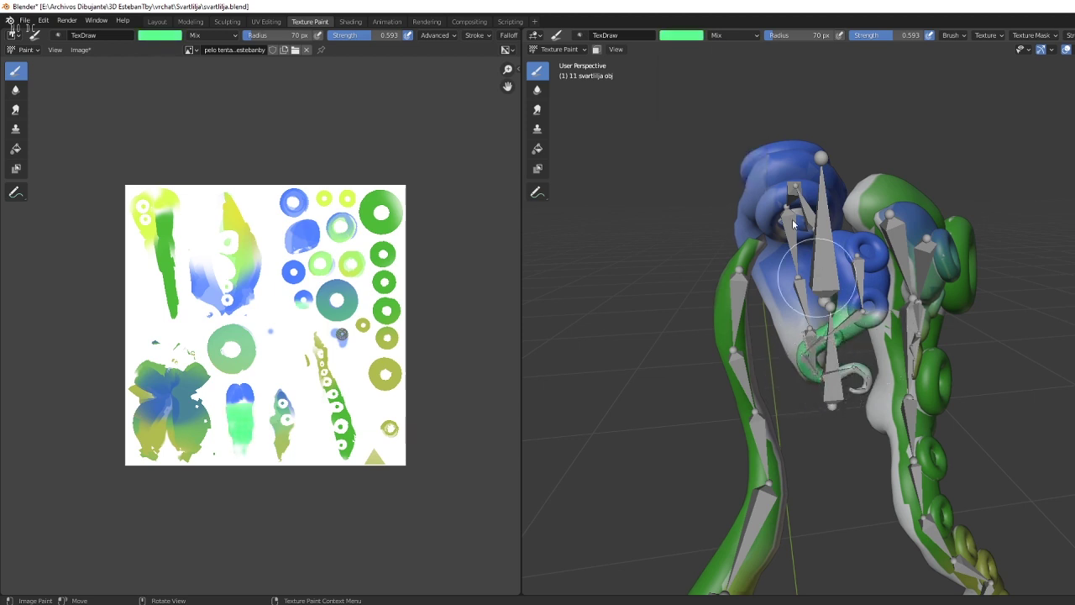
Paint the curl's tip yellow and select the Soften brush.
left_click(684, 36)
left_click(690, 112)
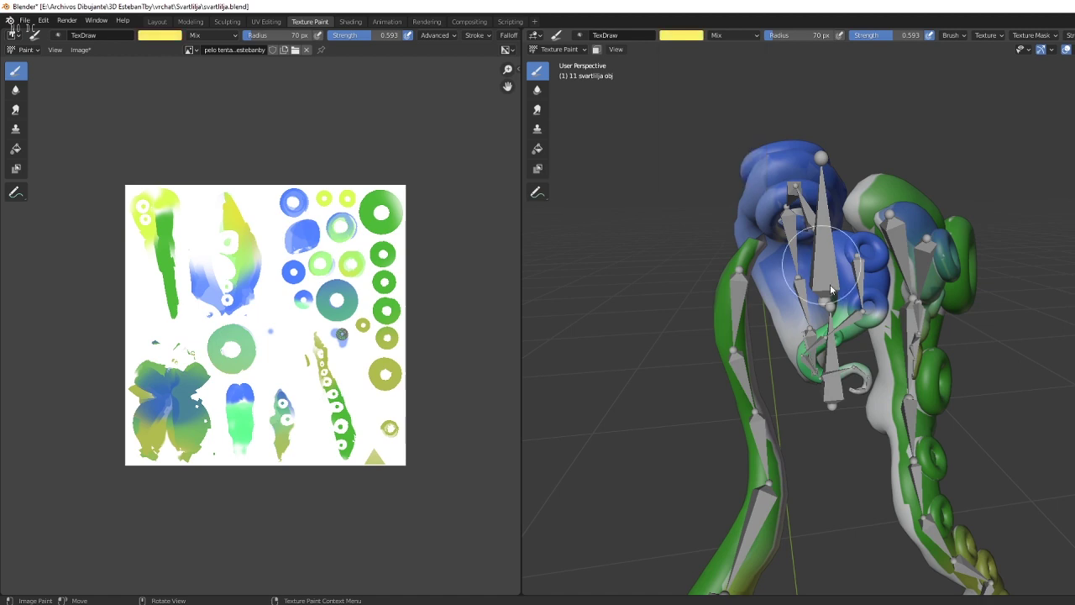
mouse_move(861, 382)
middle_mouse_down()
mouse_move(951, 326)
mouse_move(907, 336)
middle_mouse_up()
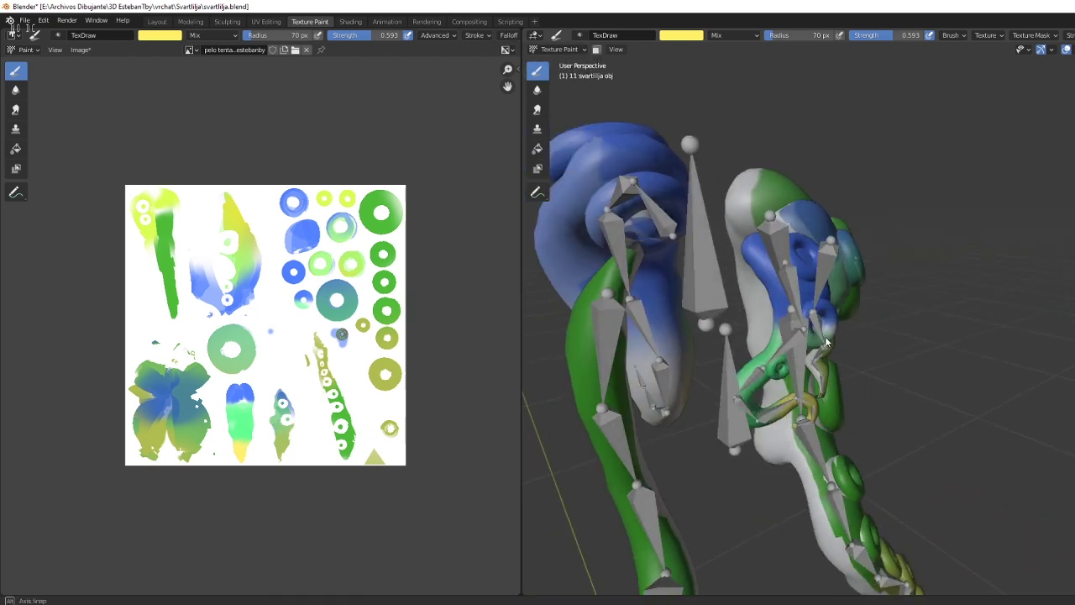
left_click(538, 90)
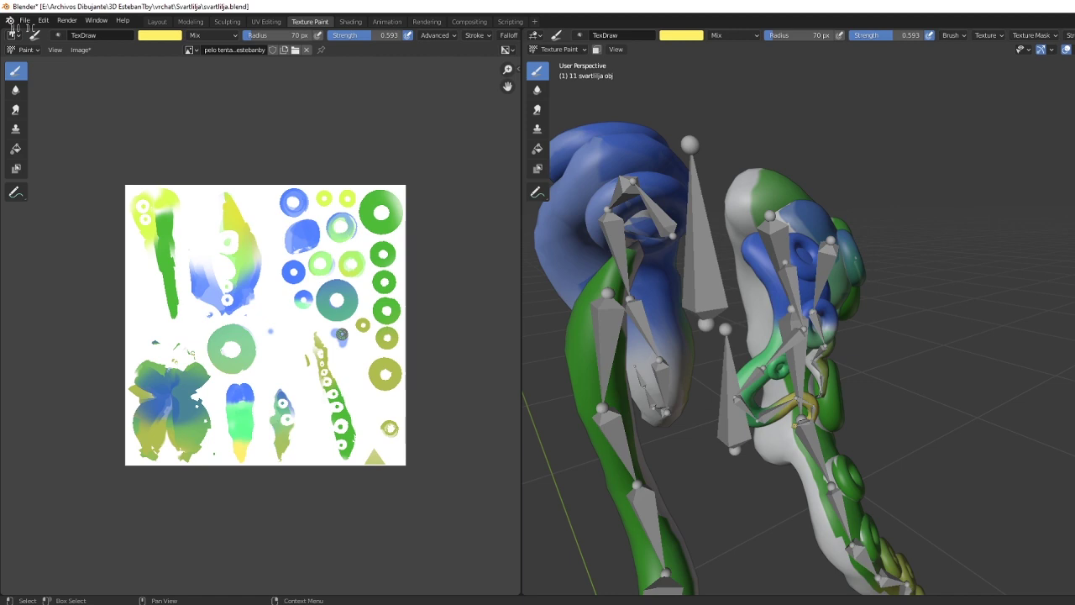
mouse_move(979, 205)
middle_mouse_down()
mouse_move(852, 312)
mouse_move(996, 249)
mouse_move(843, 324)
middle_mouse_up()
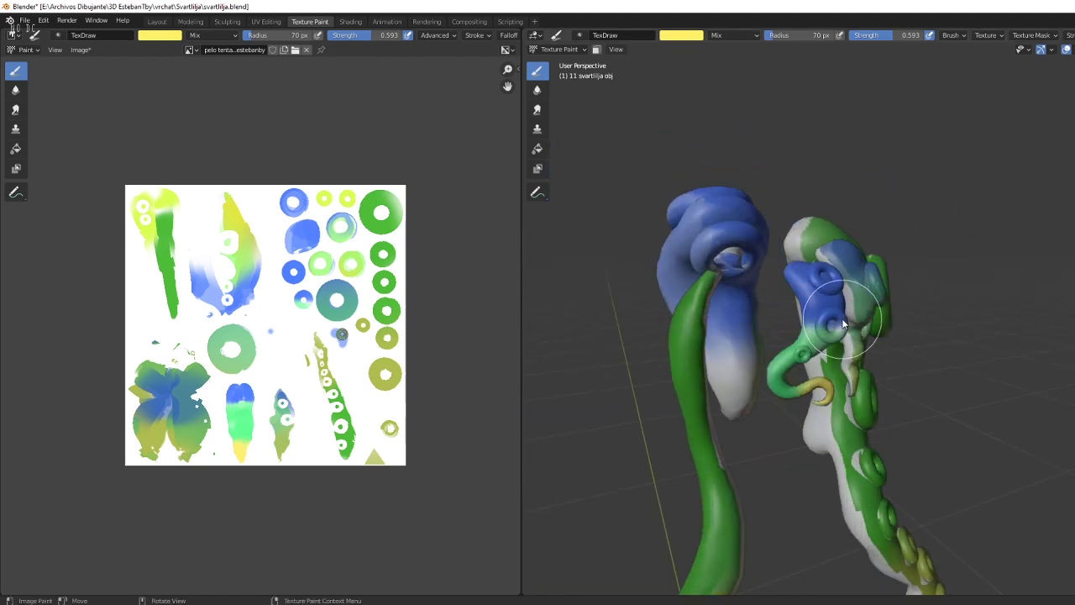
scroll(843, 324, "up", 3)
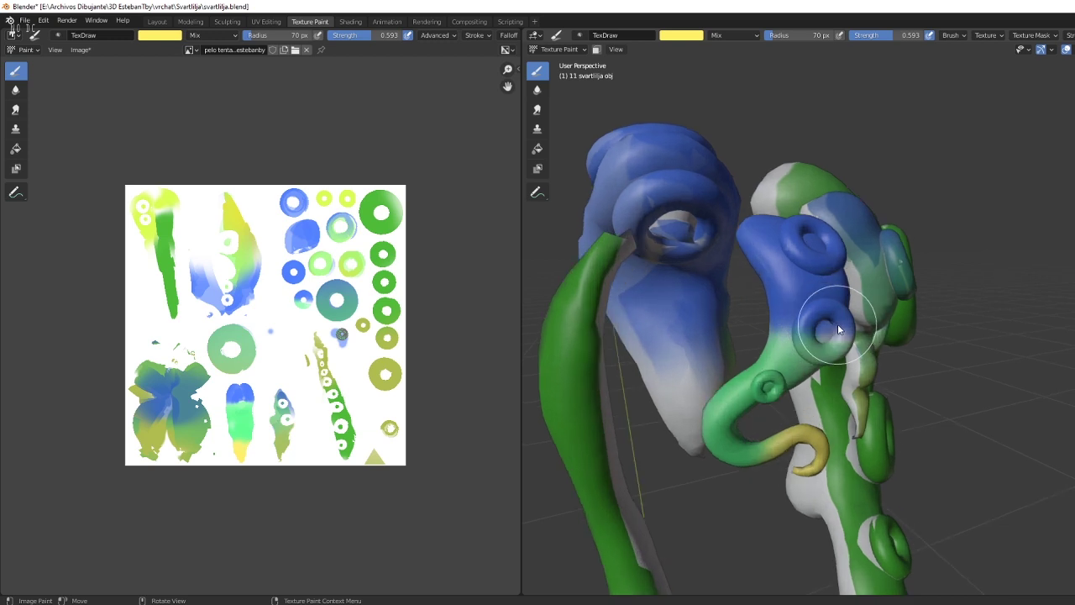
Try the Smear and Soften brushes, then paint the hair piece's ring light teal-blue with Draw.
left_click(538, 110)
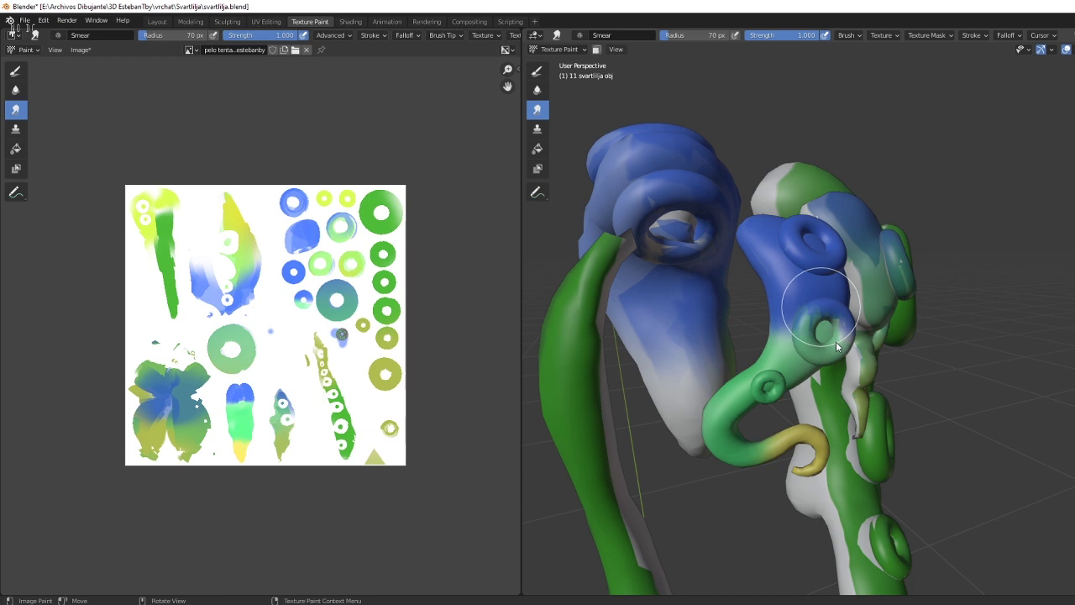
middle_click_drag(836, 341, 778, 341)
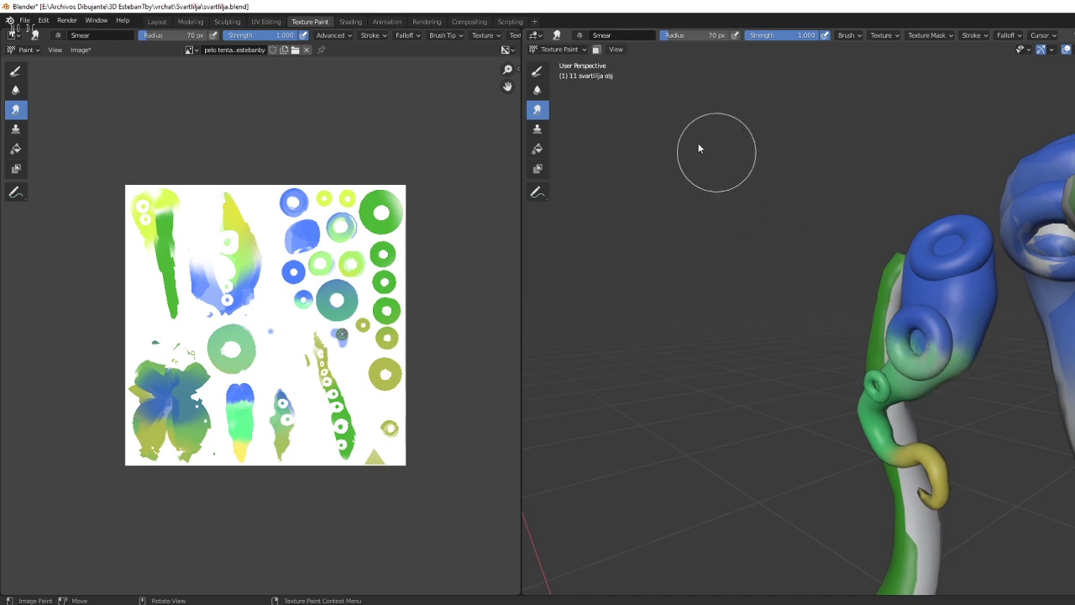
left_click(537, 90)
left_click(537, 72)
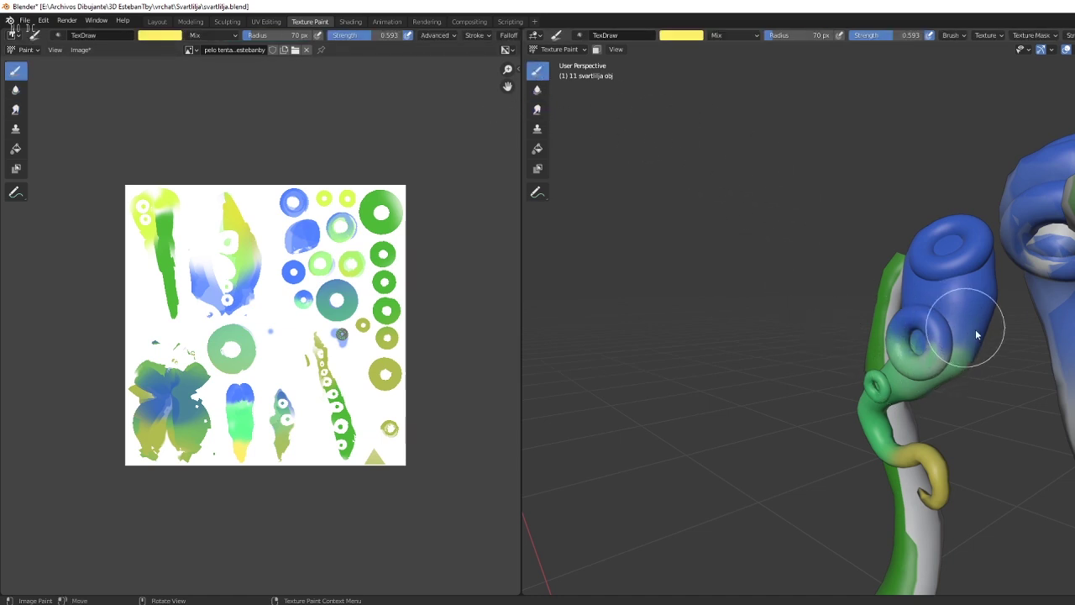
middle_click_drag(974, 336, 1015, 304)
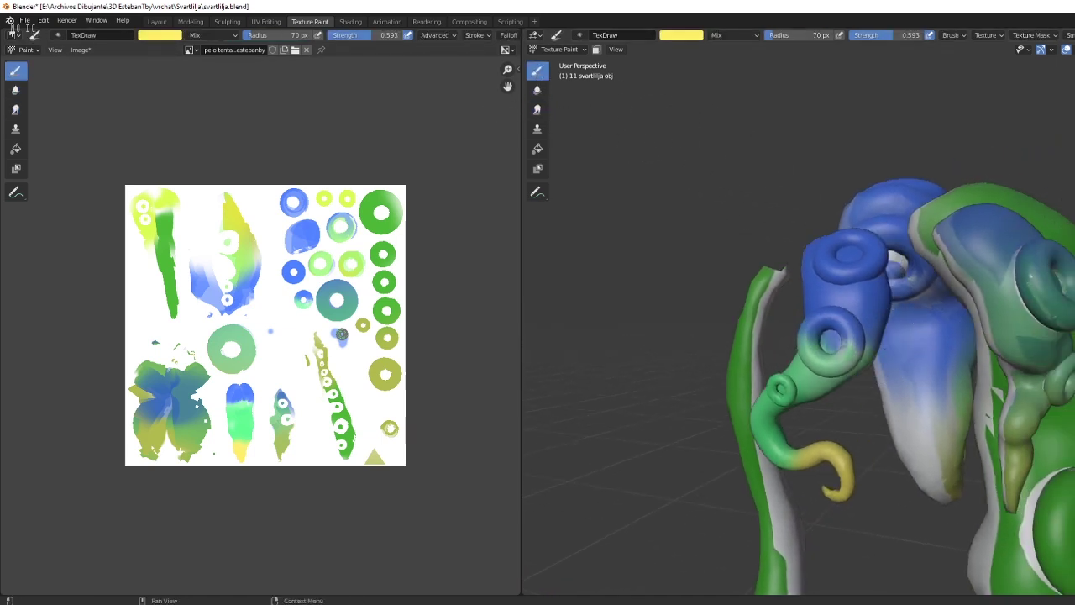
key("s")
mouse_move(819, 323)
left_mouse_down()
mouse_move(867, 359)
mouse_move(888, 342)
left_mouse_up()
mouse_move(888, 343)
middle_mouse_down()
mouse_move(852, 372)
mouse_move(839, 353)
mouse_move(756, 369)
middle_mouse_up()
Return to Object Mode and select the long thin tentacle piece.
mouse_move(683, 385)
middle_mouse_down()
mouse_move(751, 383)
mouse_move(759, 409)
mouse_move(792, 306)
mouse_move(935, 311)
middle_mouse_up()
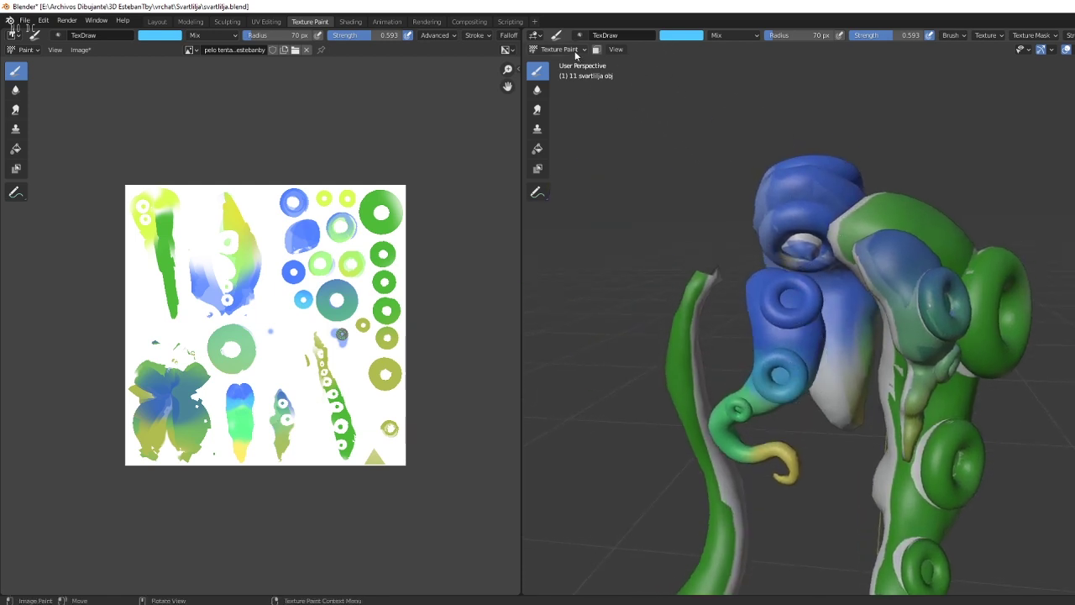
left_click(561, 48)
left_click(561, 63)
mouse_move(714, 353)
middle_mouse_down()
mouse_move(747, 344)
mouse_move(801, 273)
mouse_move(745, 259)
middle_mouse_up()
left_click(750, 344)
scroll(801, 273, "down", 3)
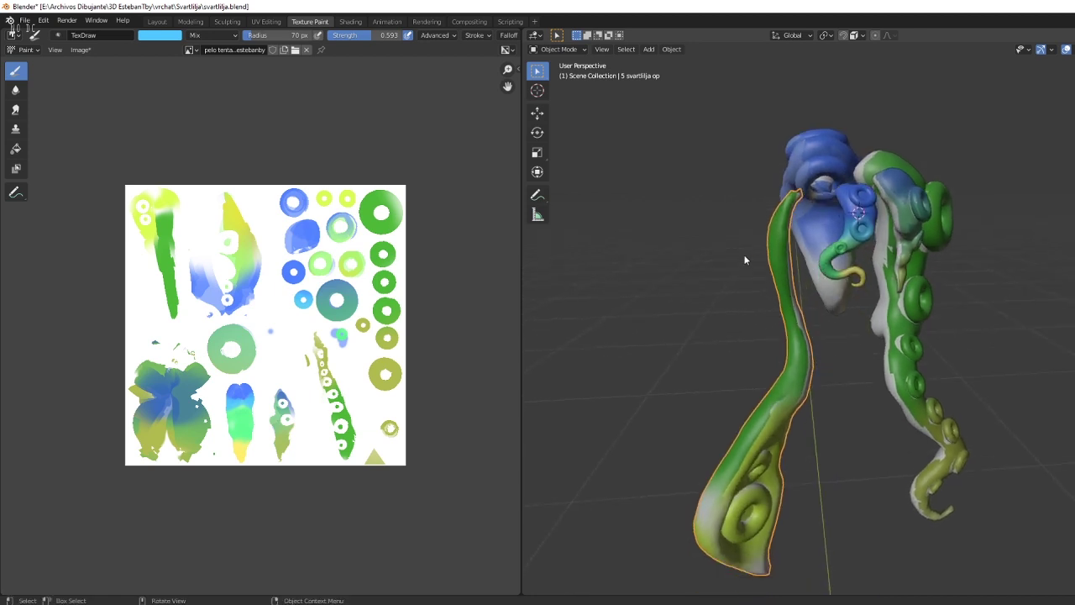
Enter Texture Paint and paint the thin tentacle blue, with deep blue at the top.
left_click(561, 48)
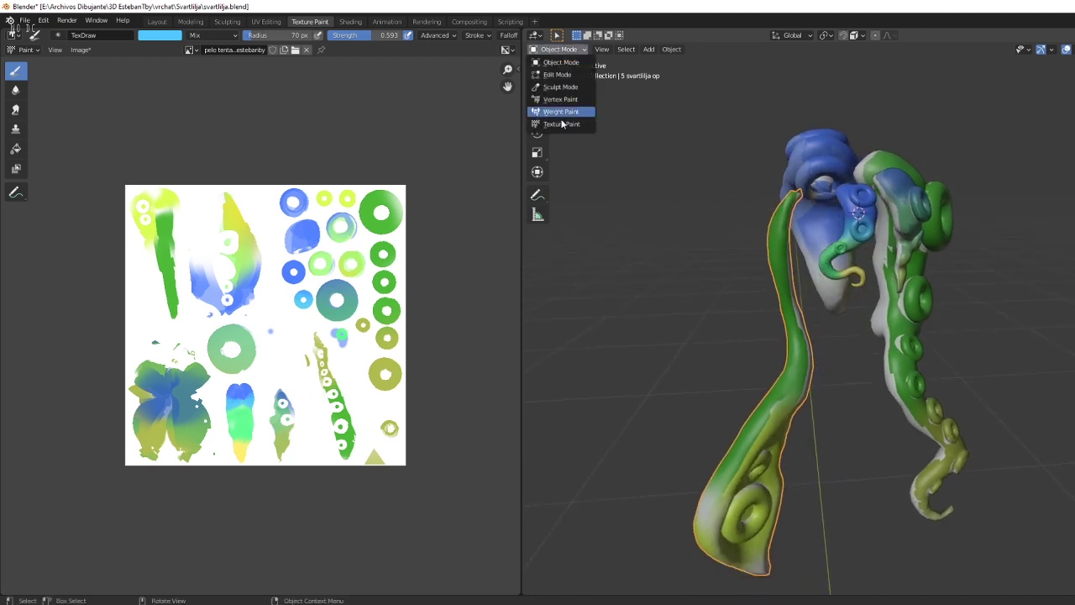
left_click(561, 125)
left_click_drag(791, 215, 783, 378)
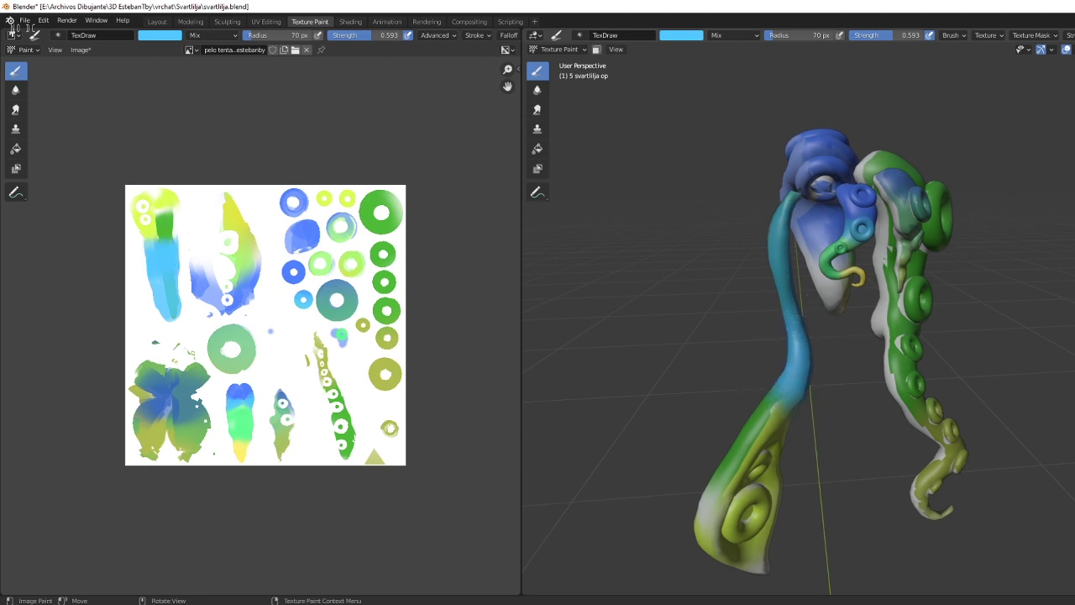
left_click(681, 35)
left_click_drag(723, 85, 696, 53)
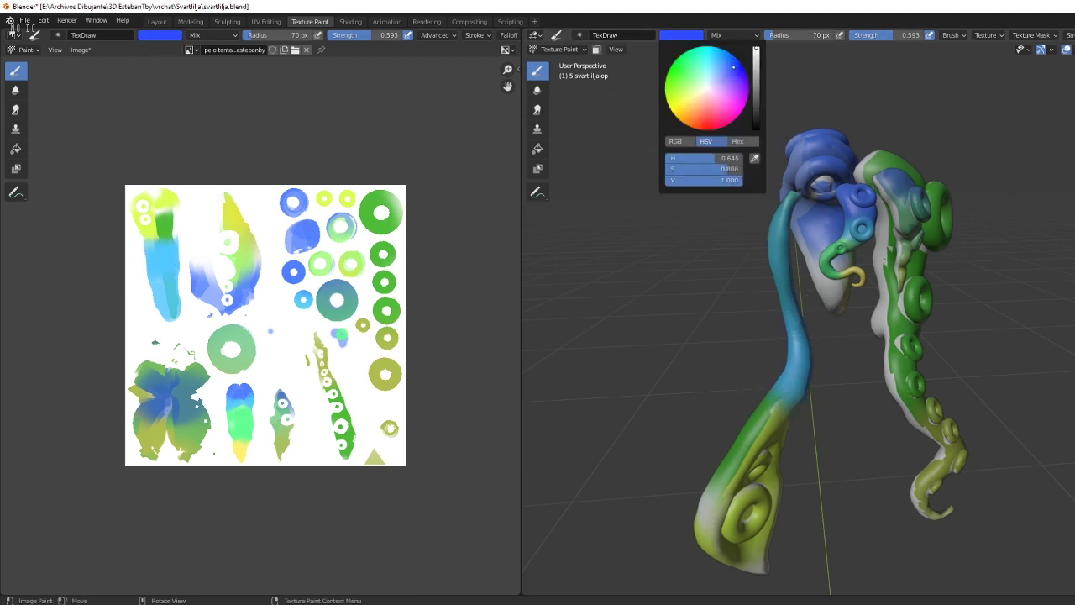
left_click_drag(753, 240, 790, 233)
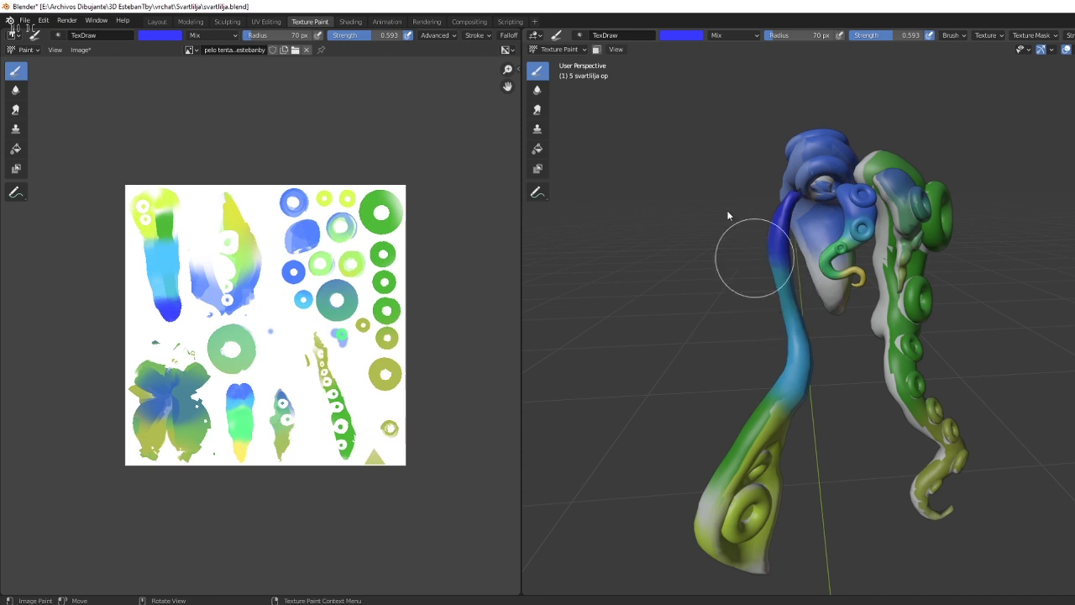
Paint green over the thin tentacle's lower section.
left_click(670, 36)
left_click(687, 88)
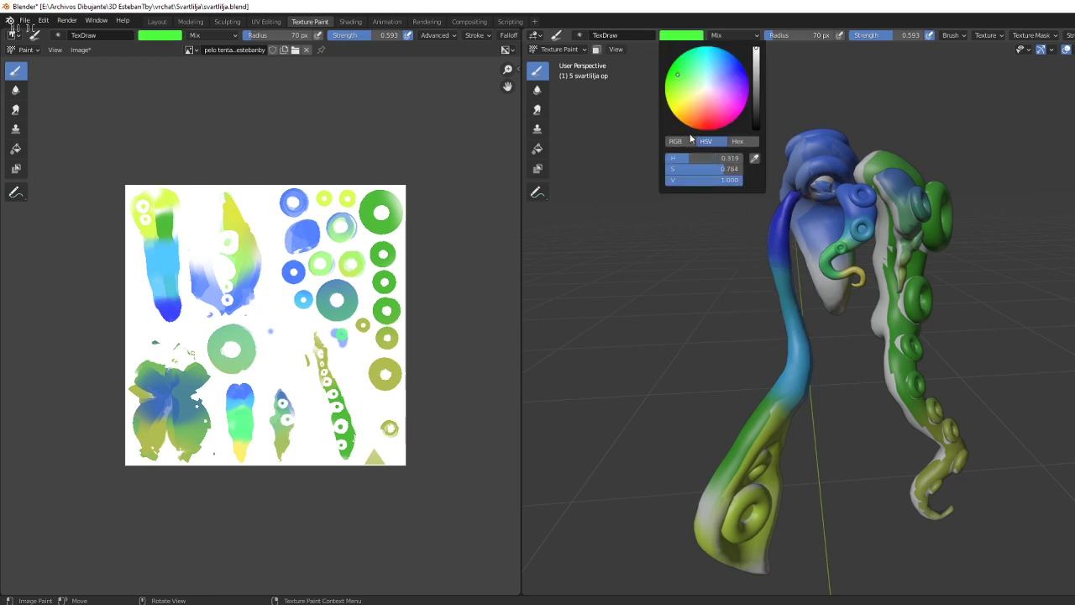
left_click_drag(758, 394, 762, 450)
middle_click_drag(762, 449, 711, 492)
mouse_move(711, 492)
left_mouse_down()
mouse_move(711, 506)
mouse_move(784, 477)
left_mouse_up()
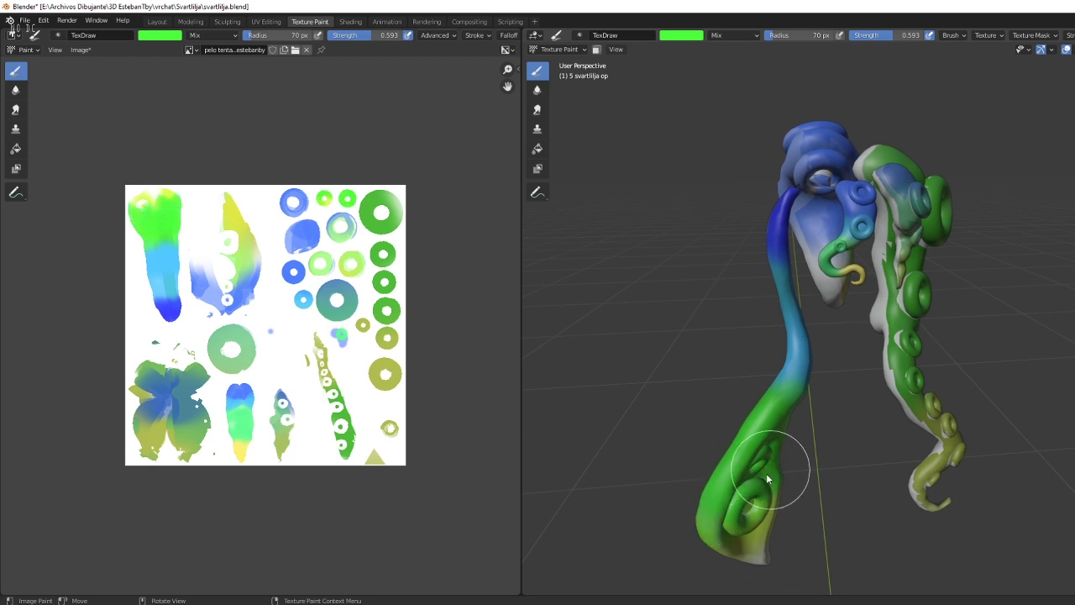
middle_click_drag(770, 486, 780, 514)
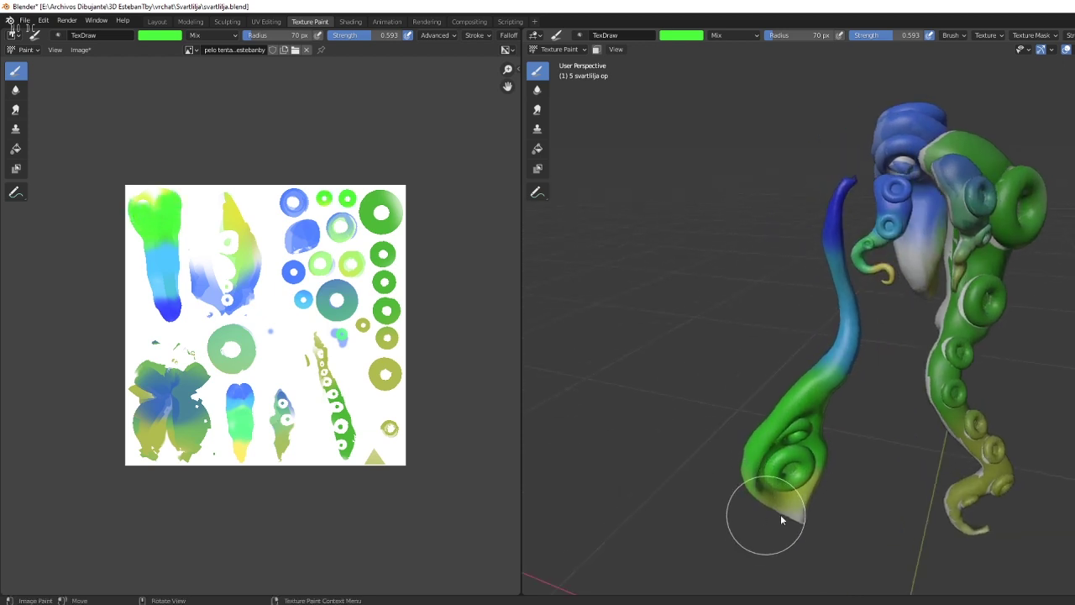
Paint the thin tentacle's tip yellow and return to Object Mode.
left_click(687, 37)
left_click(689, 102)
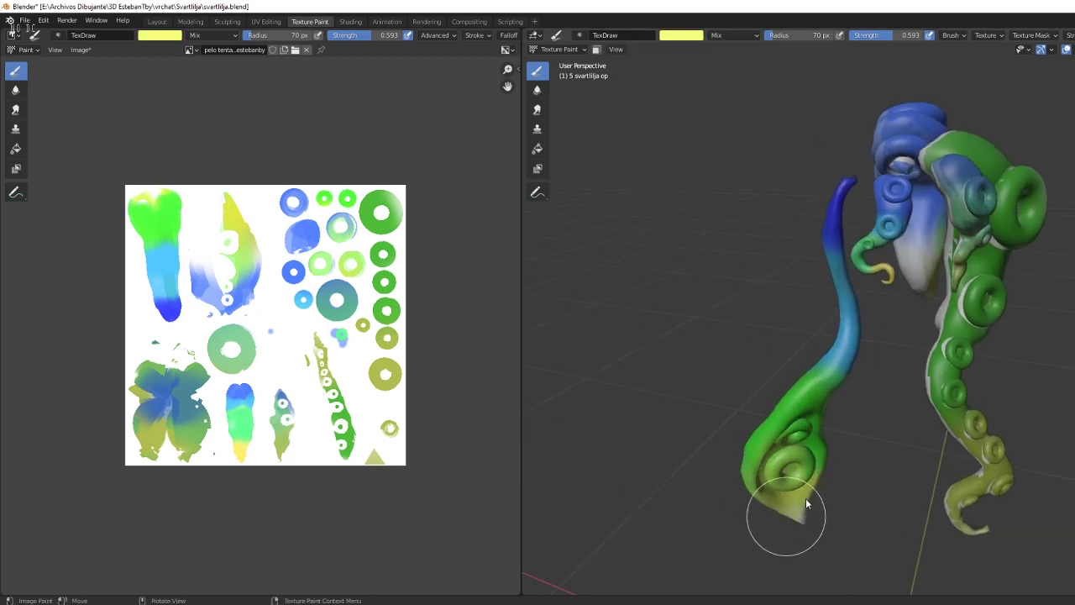
left_click_drag(805, 498, 786, 525)
mouse_move(786, 525)
middle_mouse_down()
mouse_move(918, 460)
mouse_move(806, 437)
middle_mouse_up()
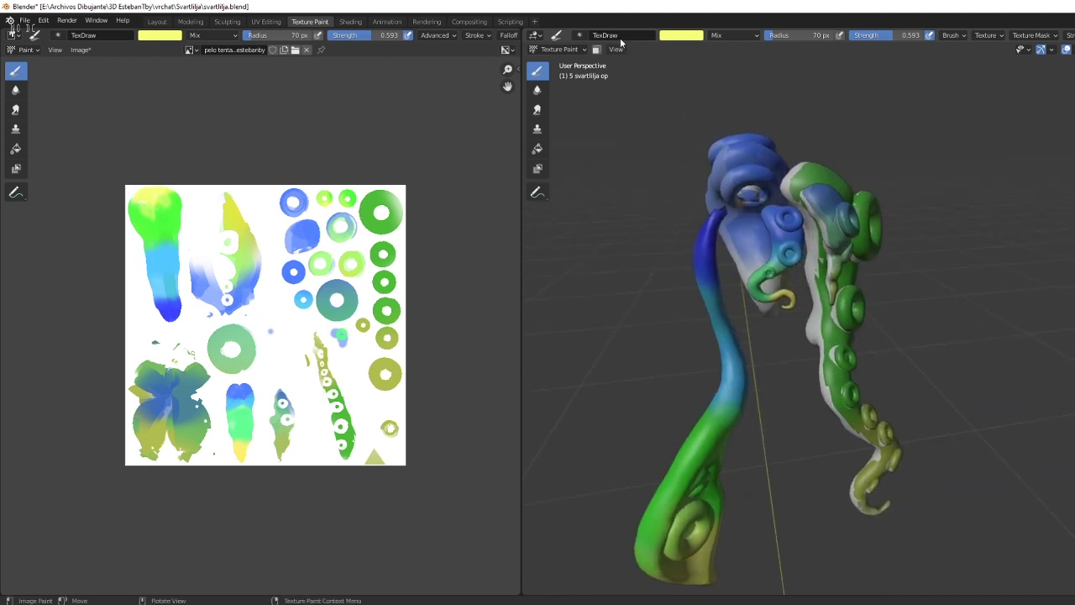
left_click(559, 48)
left_click(559, 63)
Select the curly tentacle, enter Texture Paint, and paint its tip bright yellow.
left_click(834, 320)
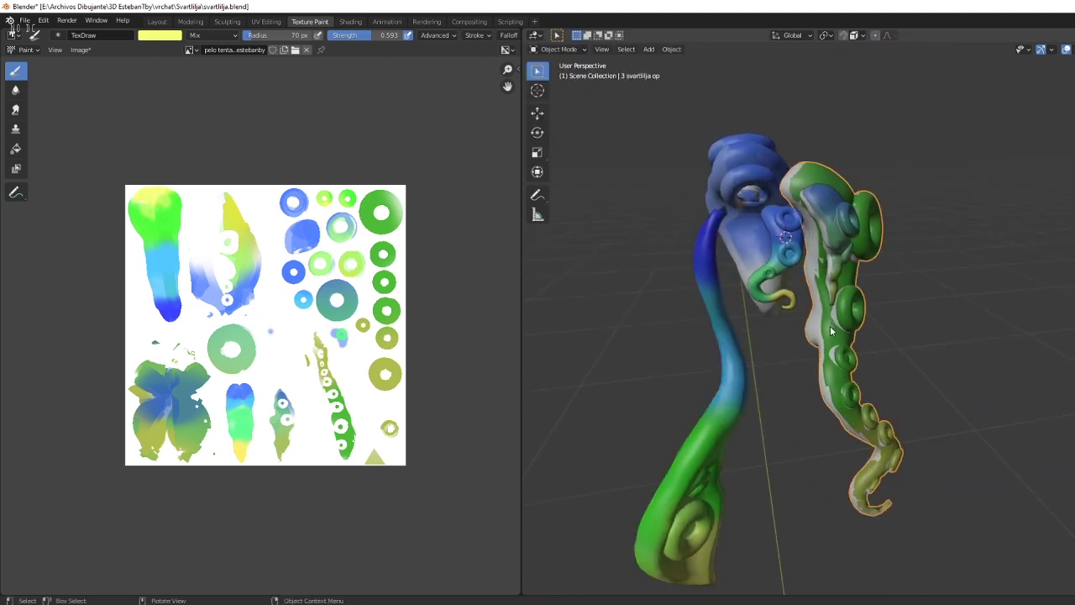
middle_click_drag(834, 319, 847, 316)
left_click(558, 48)
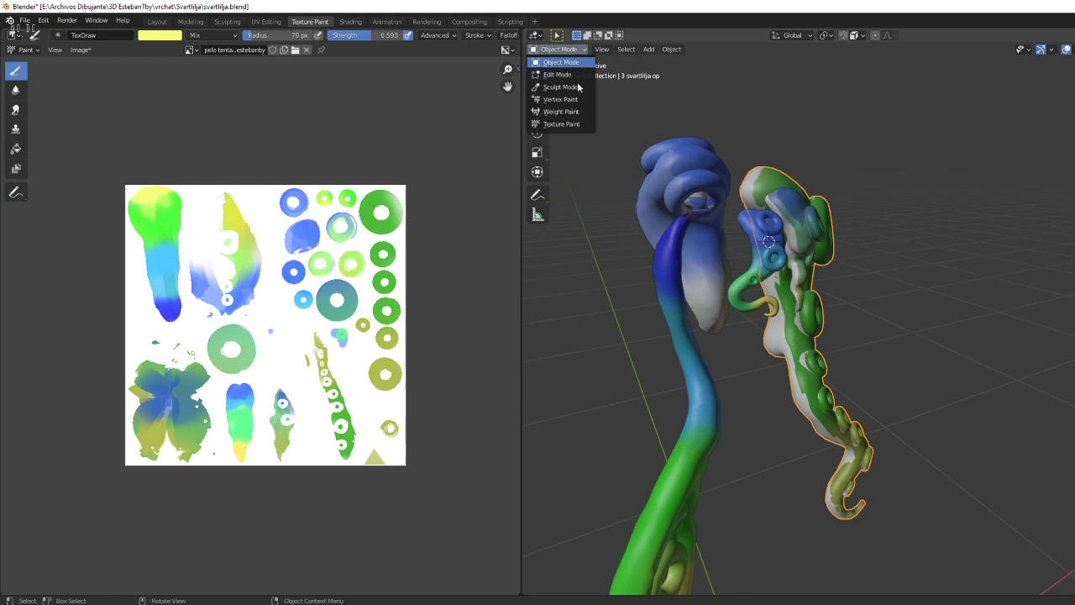
left_click(564, 124)
mouse_move(848, 510)
left_mouse_down()
mouse_move(829, 511)
mouse_move(876, 509)
left_mouse_up()
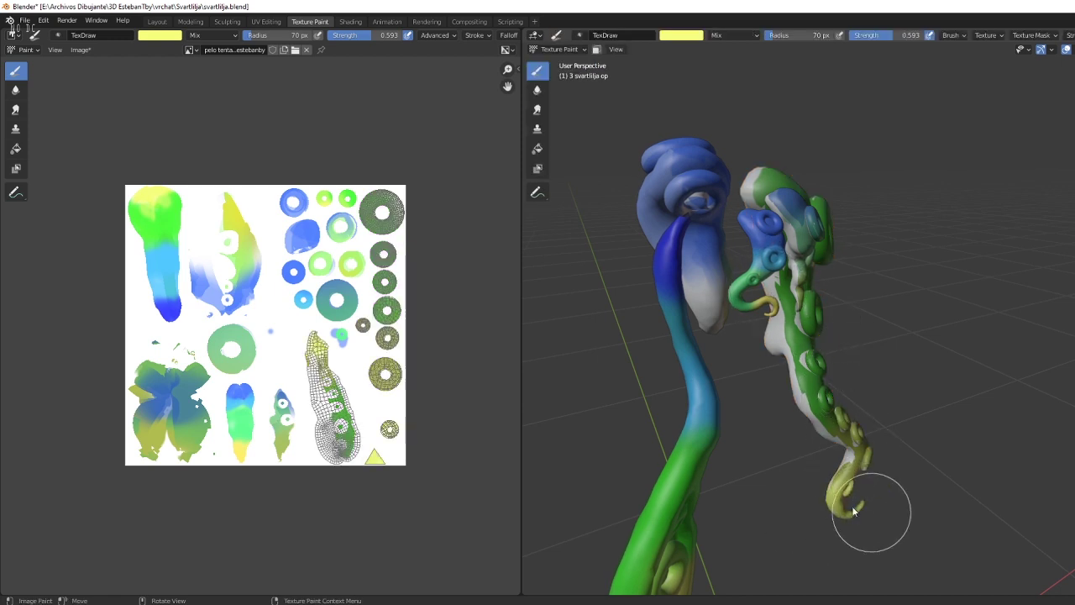
Paint green, then a deeper green, over the curly tentacle's lower coils.
left_click(681, 35)
left_click(694, 100)
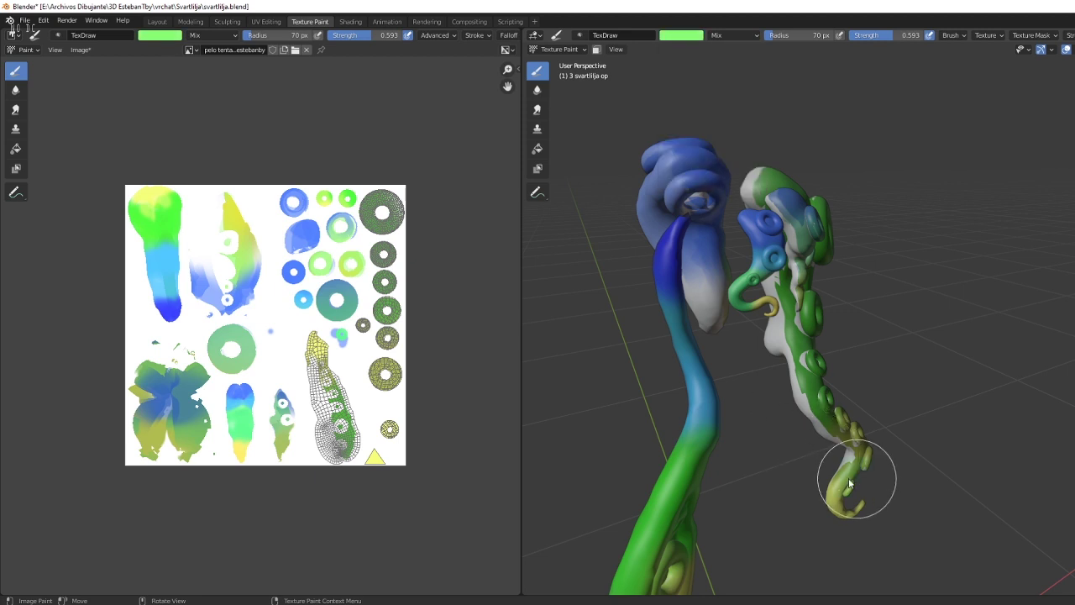
mouse_move(848, 484)
left_mouse_down()
mouse_move(876, 468)
mouse_move(840, 477)
left_mouse_up()
left_click(684, 36)
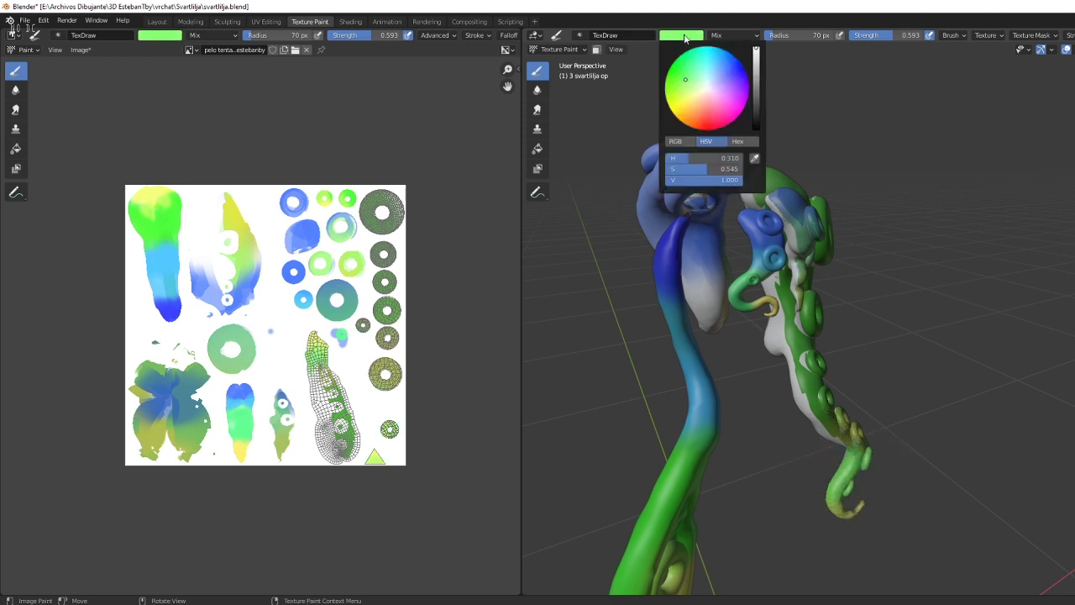
left_click(690, 77)
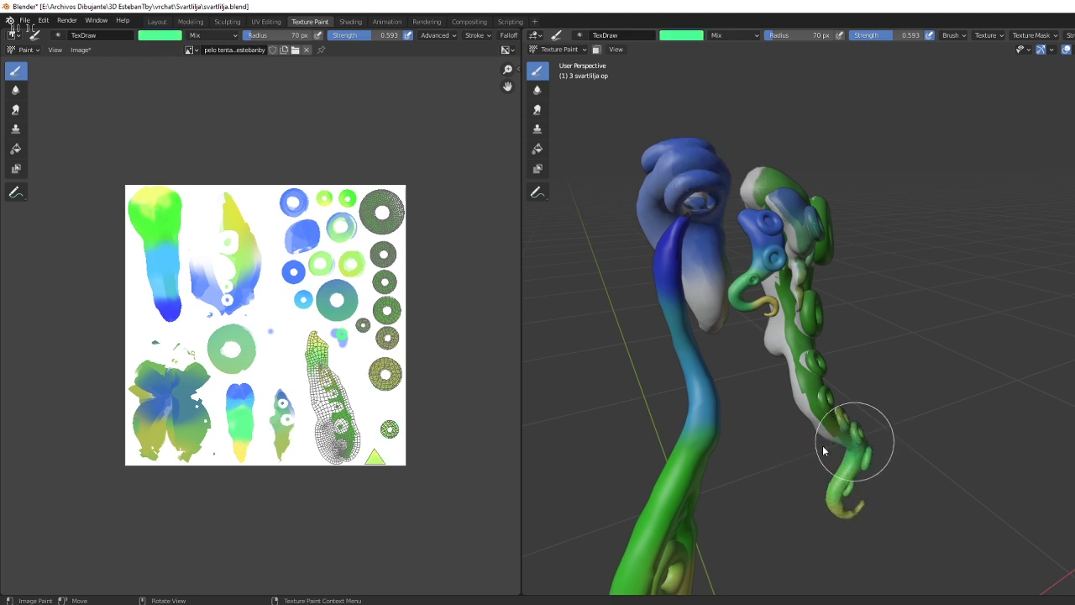
mouse_move(822, 443)
left_mouse_down()
mouse_move(836, 403)
mouse_move(788, 397)
mouse_move(797, 369)
left_mouse_up()
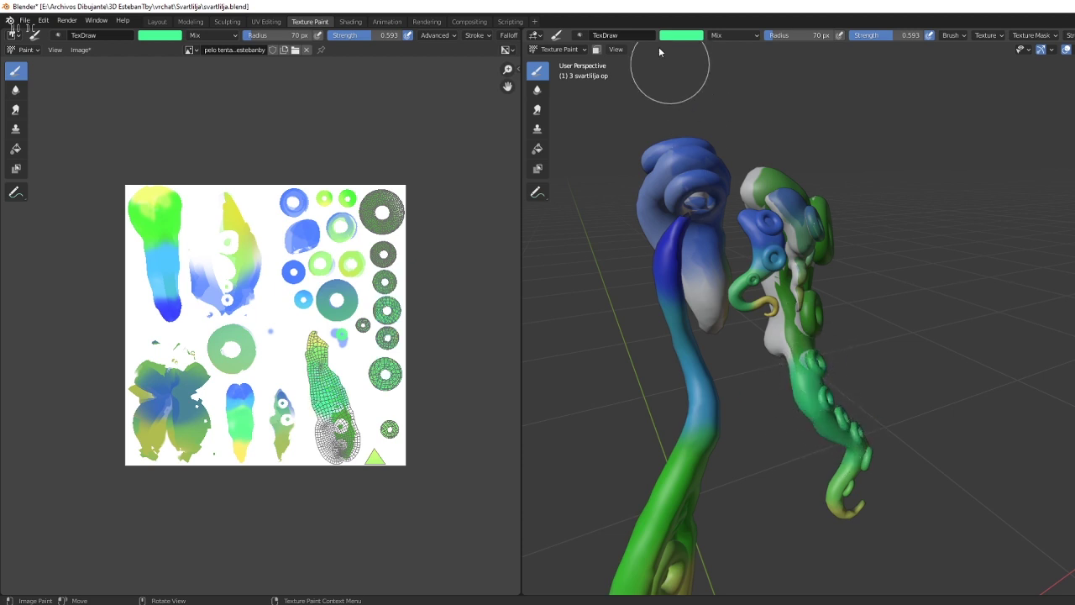
Paint cyan along the tail and deep blue over the top of the head.
left_click(690, 36)
left_click(712, 72)
mouse_move(832, 315)
left_mouse_down()
mouse_move(773, 348)
mouse_move(799, 384)
mouse_move(794, 318)
left_mouse_up()
mouse_move(793, 318)
middle_mouse_down()
mouse_move(779, 280)
mouse_move(986, 309)
mouse_move(848, 331)
middle_mouse_up()
left_click(681, 36)
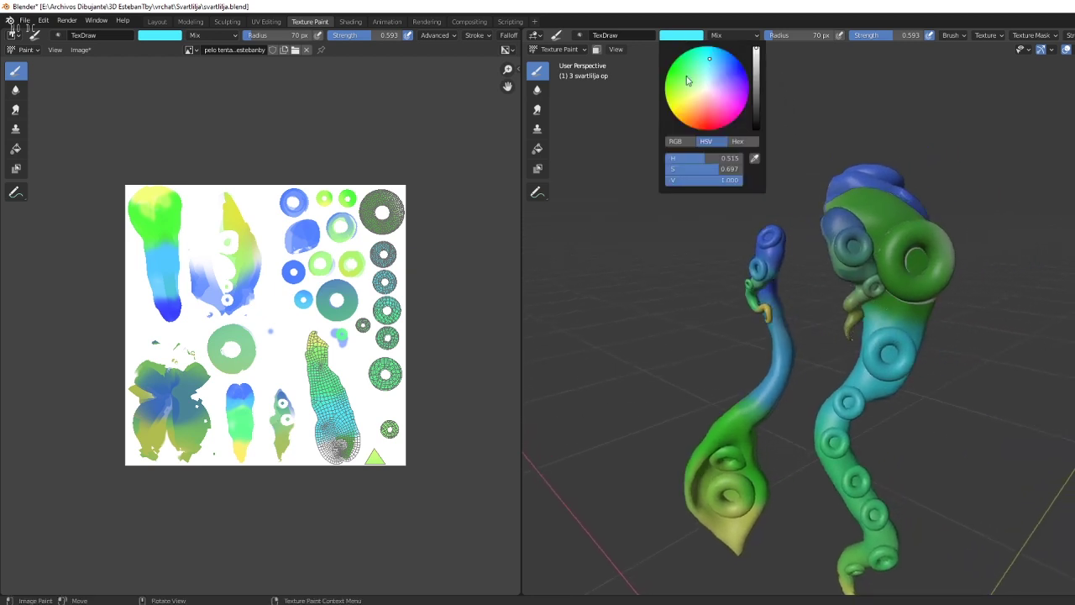
left_click(688, 67)
mouse_move(960, 288)
left_mouse_down()
mouse_move(893, 307)
mouse_move(960, 271)
mouse_move(858, 258)
left_mouse_up()
Orbit and zoom around the tentacles to review the painted gradients.
mouse_move(867, 220)
middle_mouse_down()
mouse_move(905, 251)
mouse_move(815, 216)
middle_mouse_up()
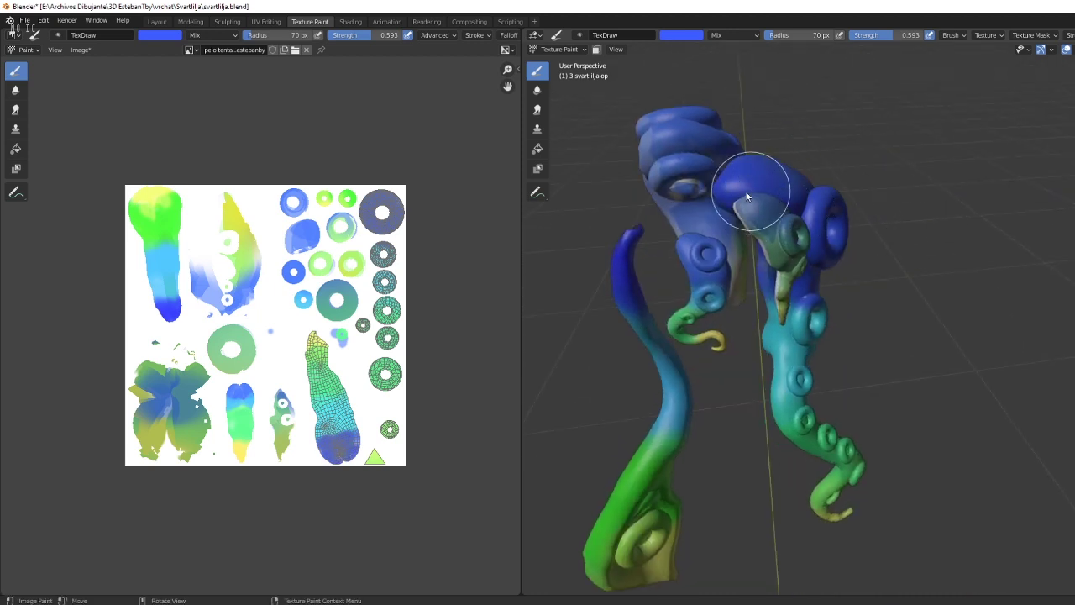
mouse_move(748, 191)
middle_mouse_down()
mouse_move(757, 200)
mouse_move(751, 216)
mouse_move(731, 213)
middle_mouse_up()
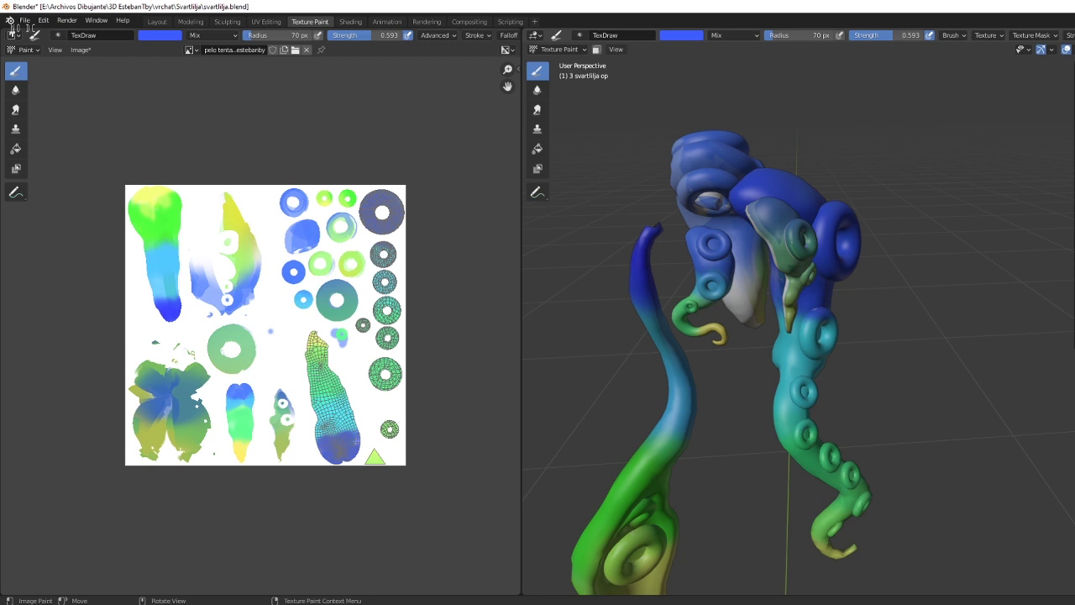
middle_click_drag(756, 252, 868, 292)
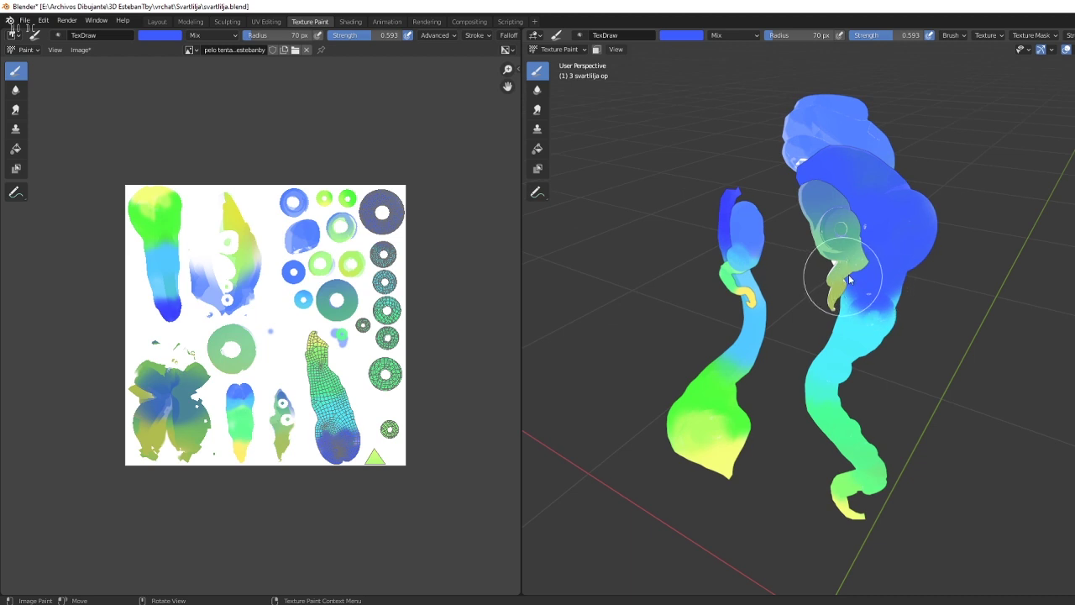
mouse_move(873, 282)
middle_mouse_down()
mouse_move(894, 289)
mouse_move(716, 301)
middle_mouse_up()
scroll(718, 295, "up", 1)
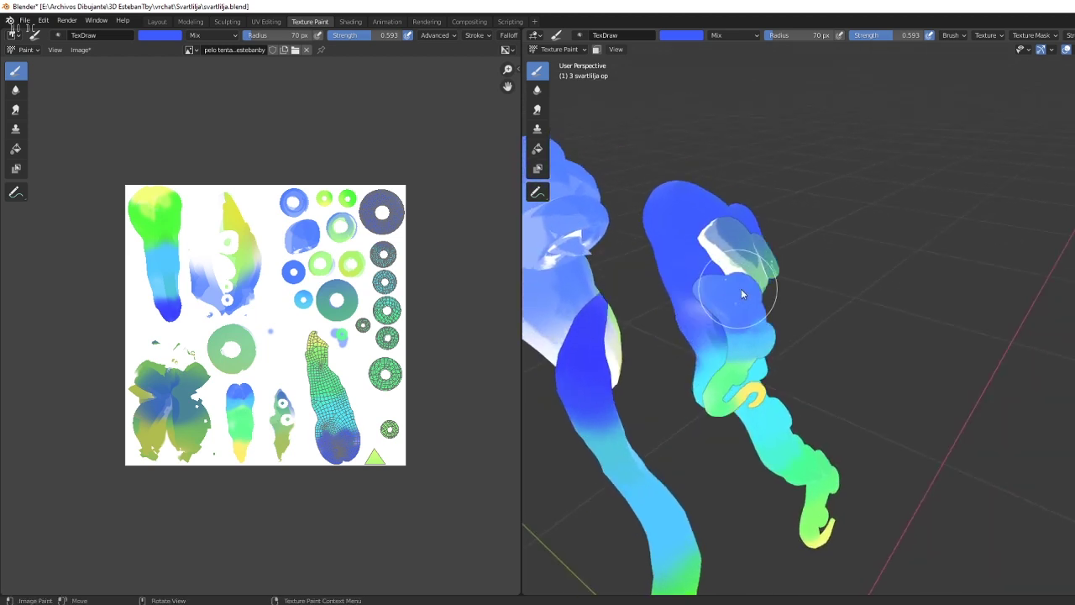
scroll(789, 323, "up", 2)
middle_click_drag(814, 310, 800, 271)
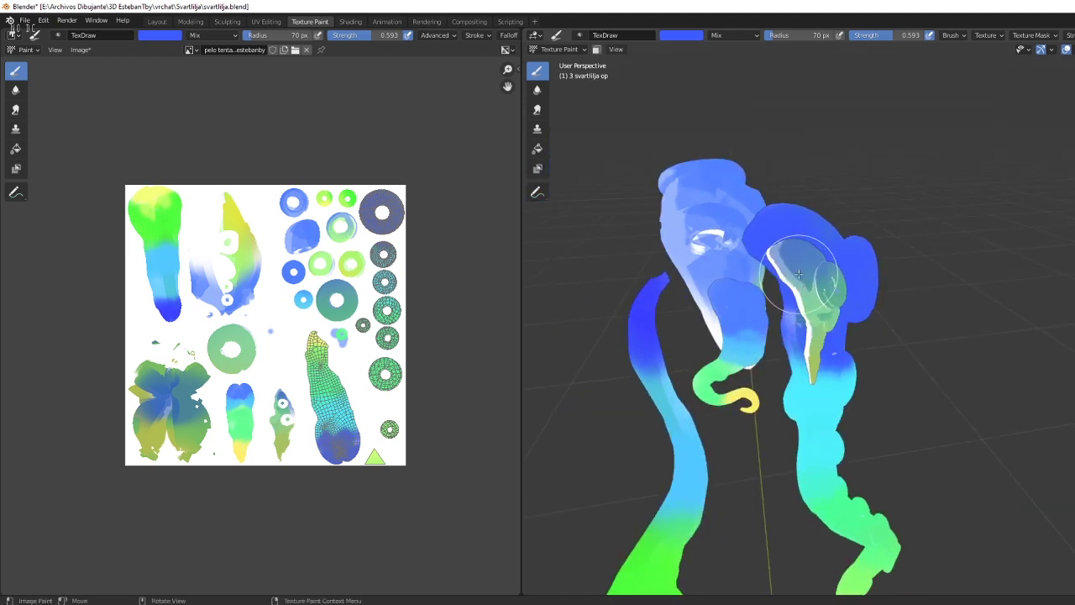
key("Tab")
key("Tab")
Switch through Object Mode to the second tentacle-hair piece and resume Texture Paint on it.
left_click(559, 49)
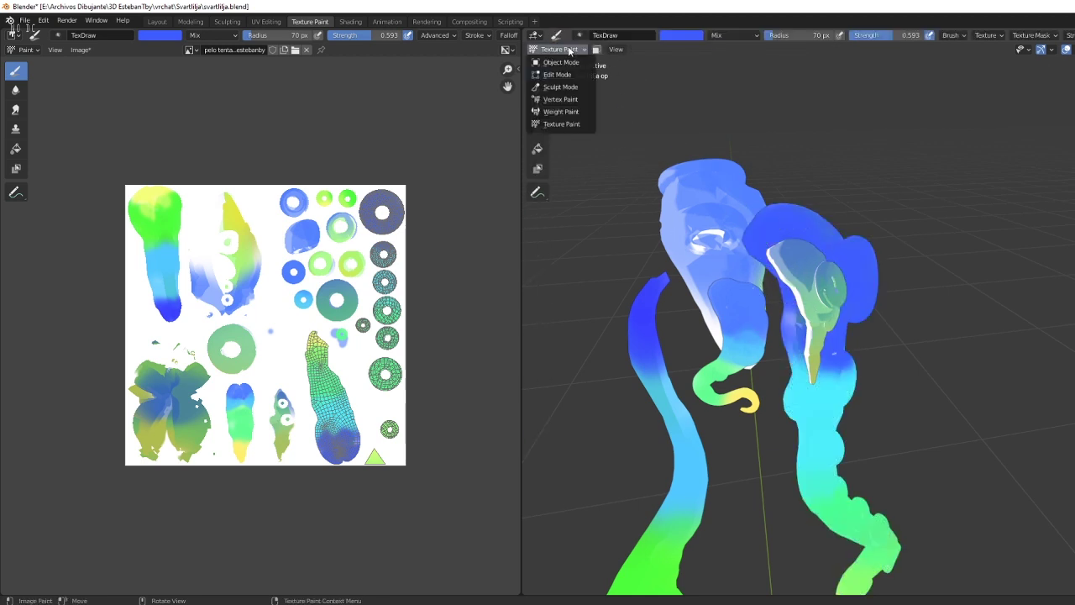
left_click(550, 61)
middle_click_drag(806, 258, 776, 280)
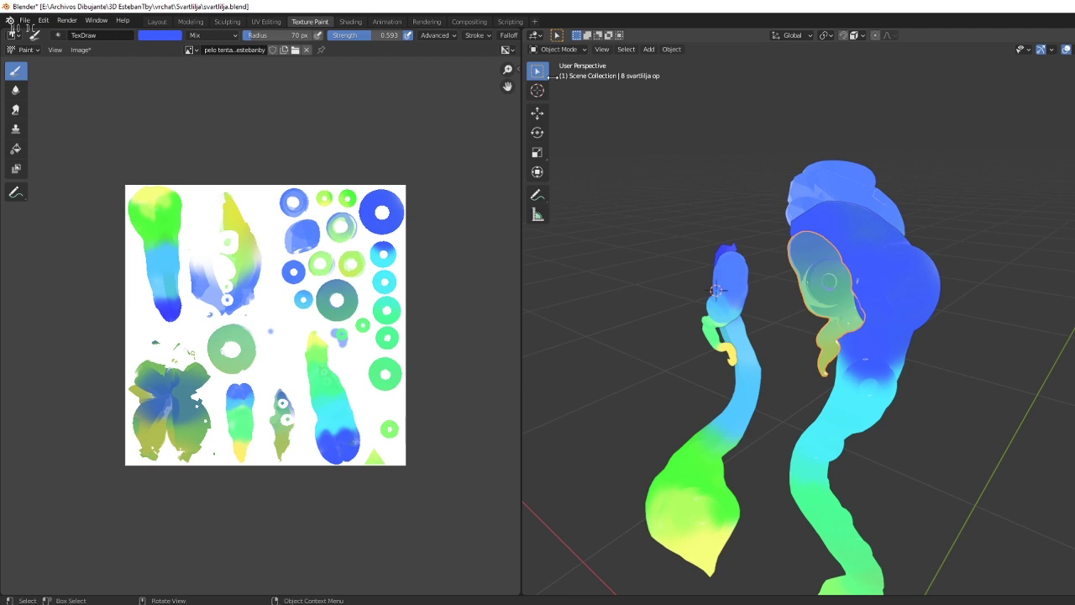
left_click(559, 49)
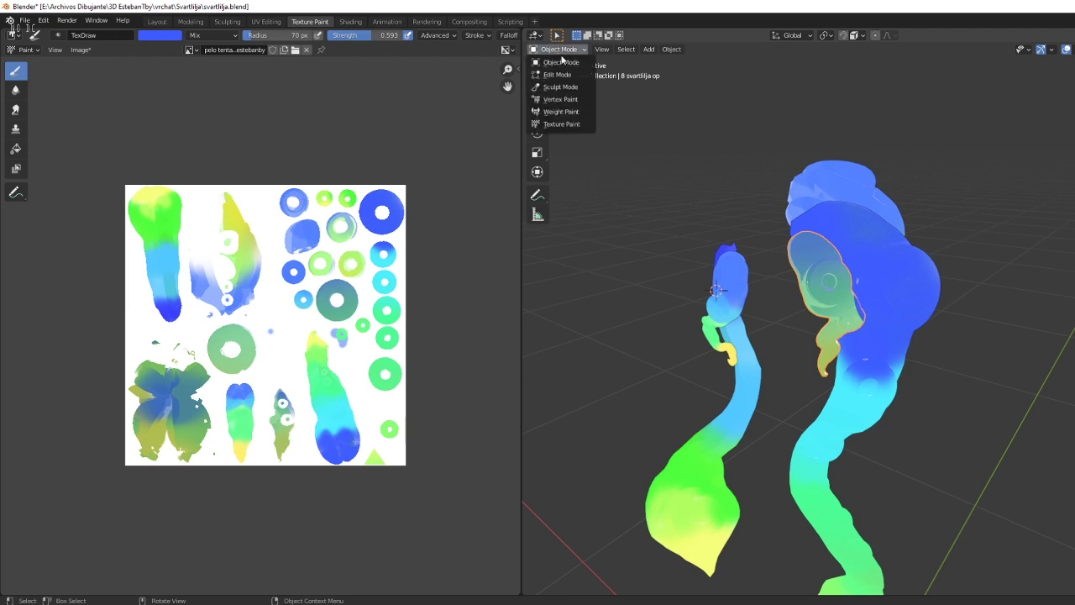
left_click(555, 123)
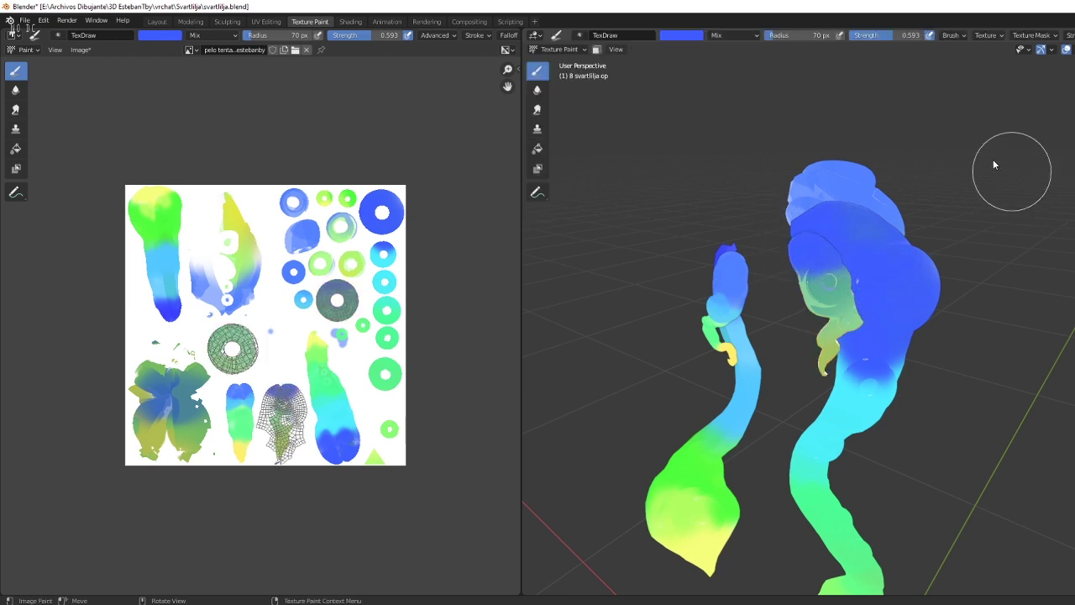
Set the brush colour to cyan and paint it over the head area.
left_click(694, 36)
left_click(701, 63)
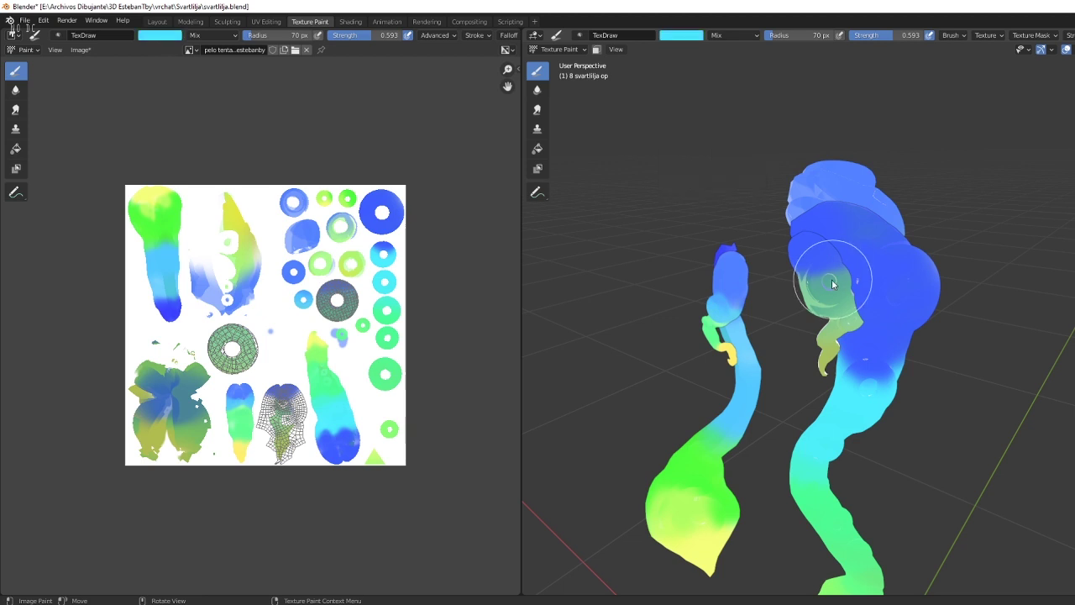
left_click_drag(827, 286, 816, 283)
scroll(837, 277, "up", 3)
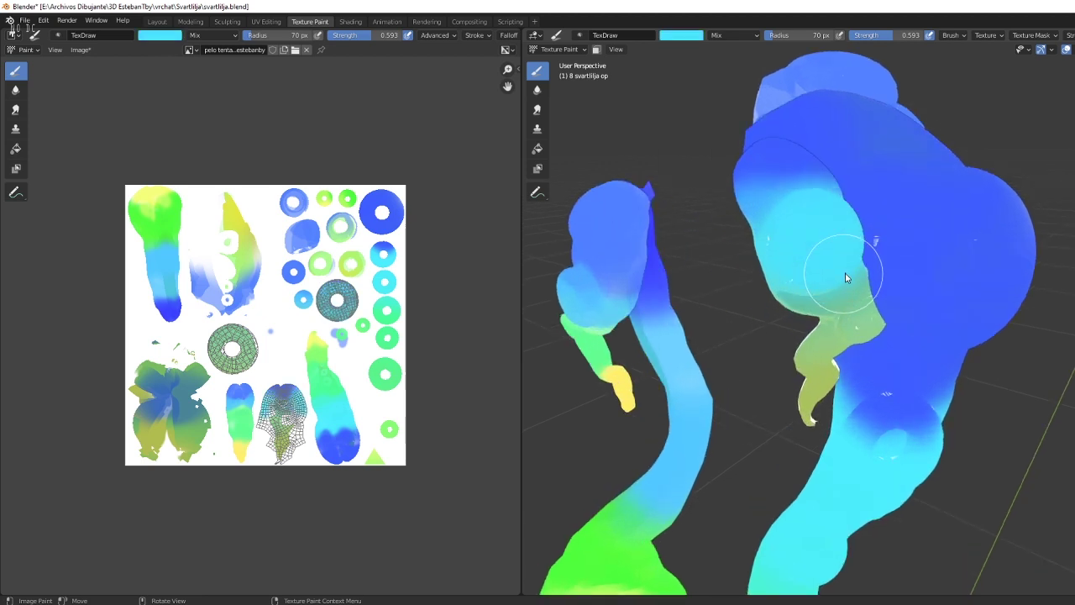
mouse_move(845, 273)
middle_mouse_down()
mouse_move(877, 268)
mouse_move(837, 231)
mouse_move(771, 225)
middle_mouse_up()
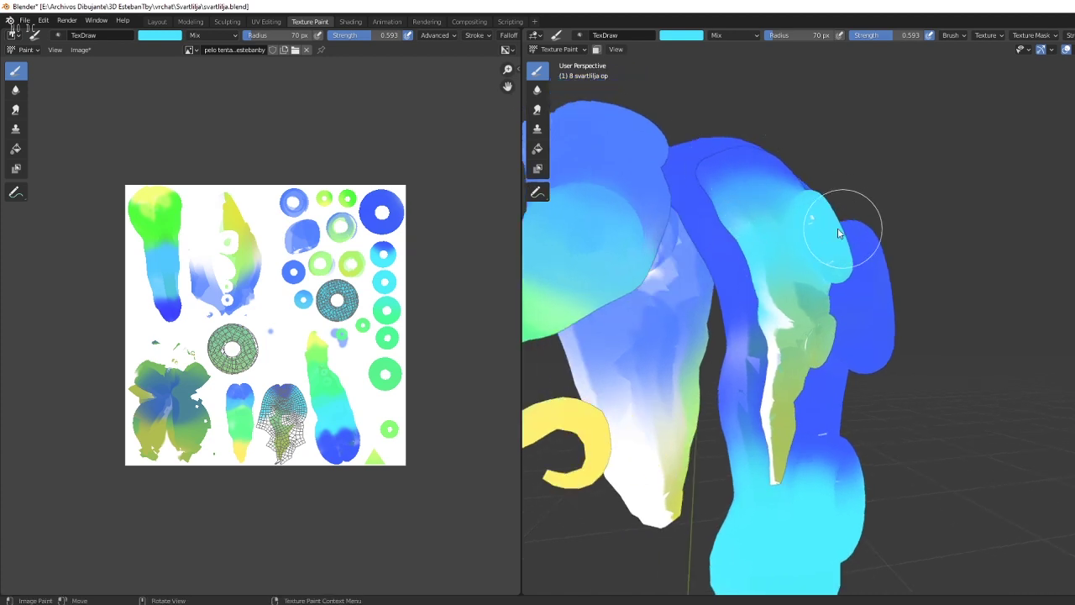
scroll(823, 221, "up", 2)
scroll(797, 172, "down", 2)
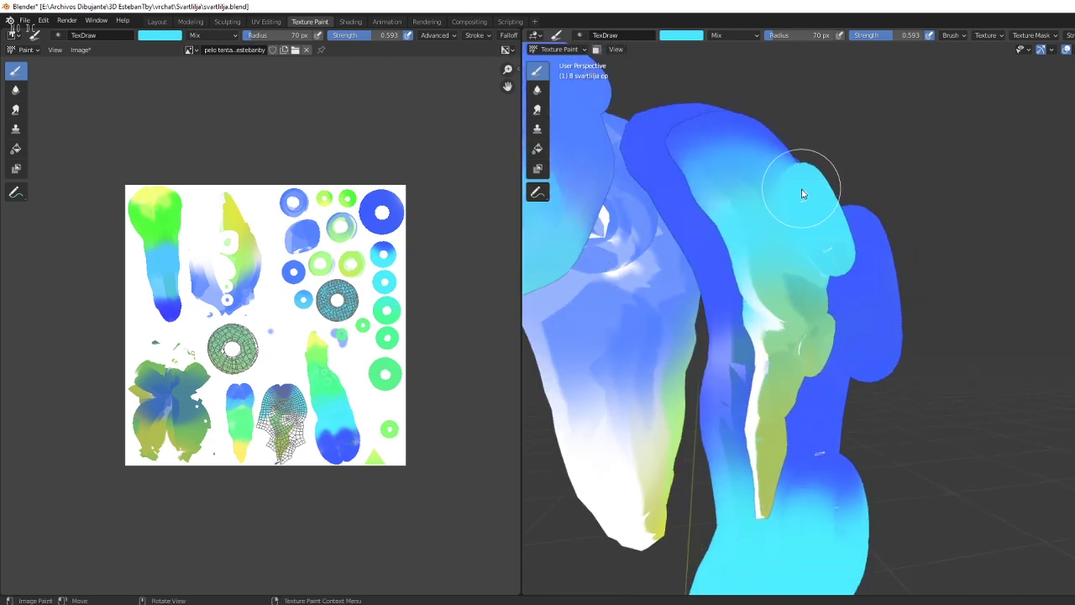
scroll(815, 214, "up", 2)
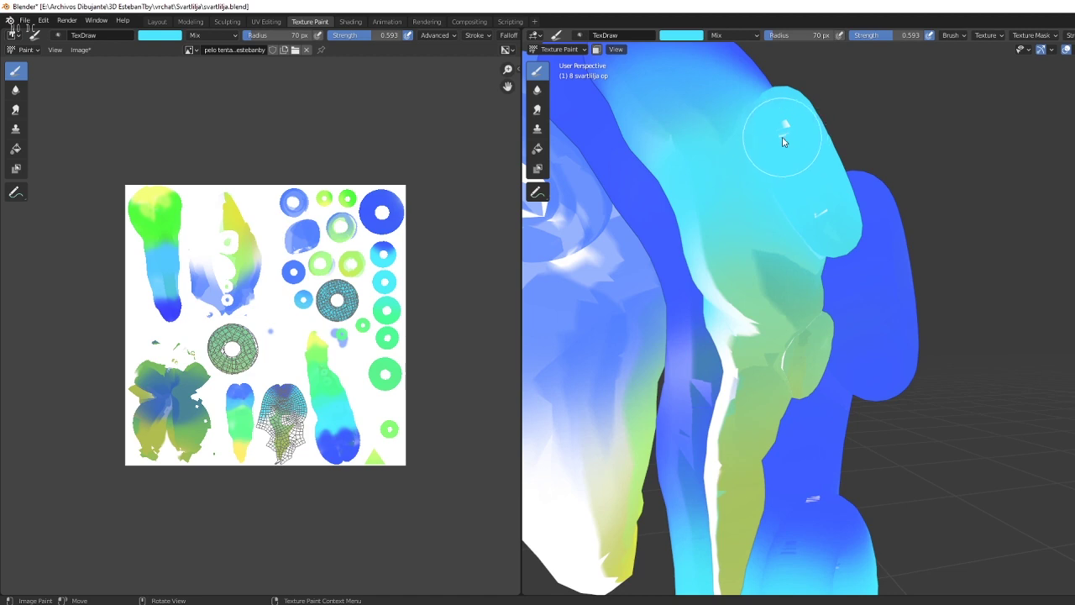
mouse_move(813, 248)
middle_mouse_down()
mouse_move(742, 277)
mouse_move(788, 292)
middle_mouse_up()
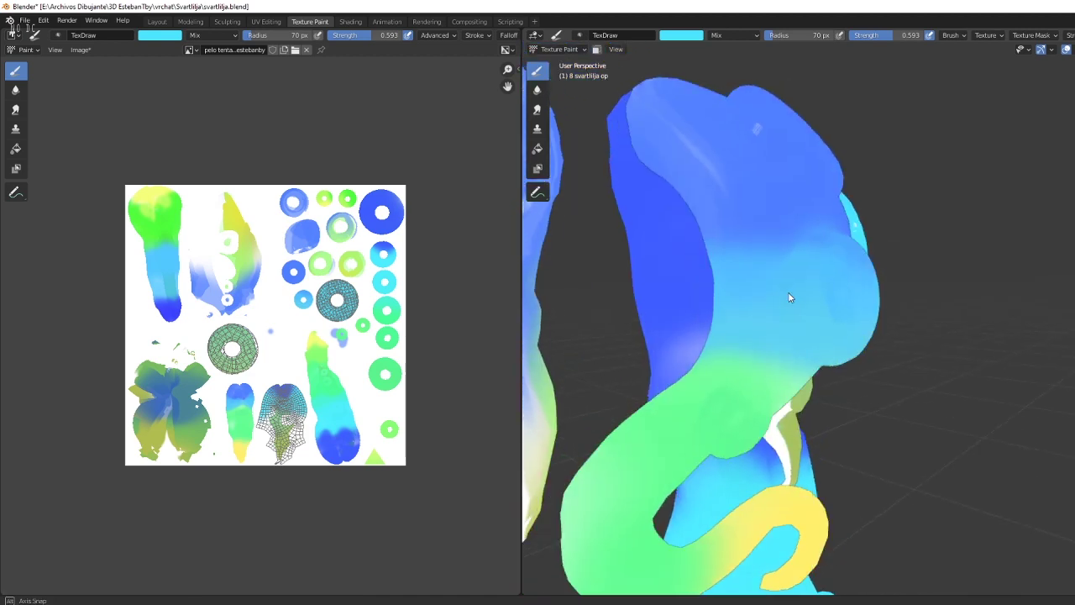
mouse_move(790, 140)
middle_mouse_down()
mouse_move(816, 221)
mouse_move(798, 300)
mouse_move(725, 218)
middle_mouse_up()
Switch the brush to green and paint the strand's upper arm.
left_click(682, 37)
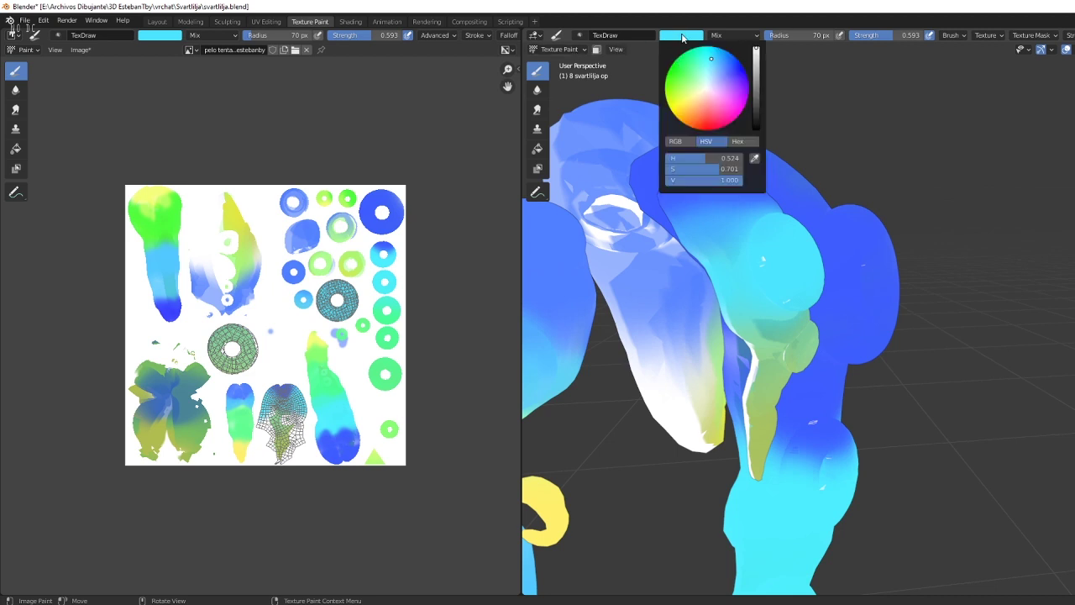
left_click(693, 69)
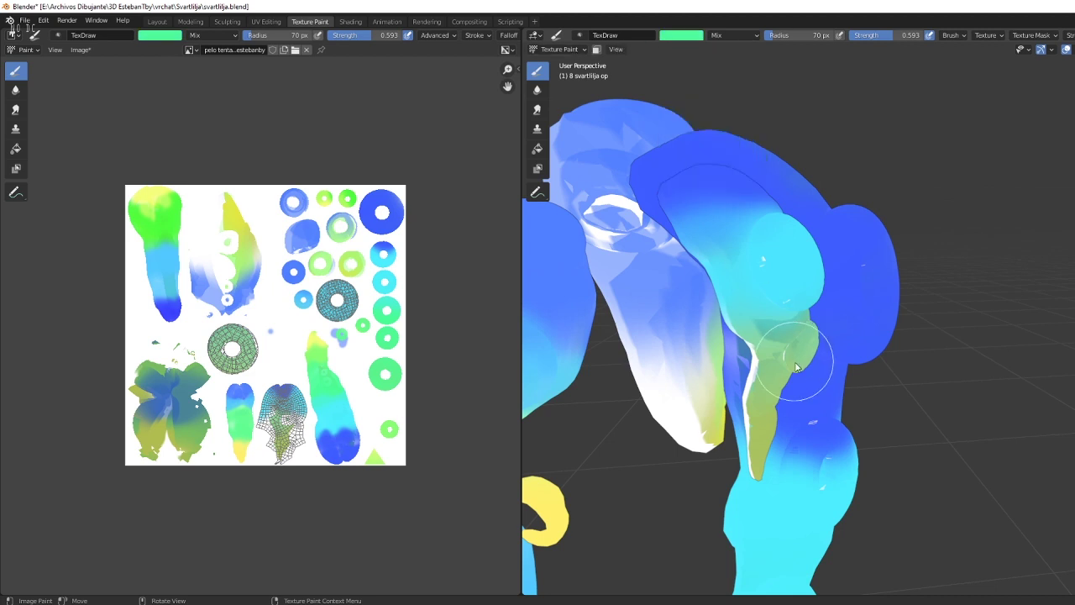
mouse_move(804, 360)
middle_mouse_down()
mouse_move(784, 305)
mouse_move(811, 316)
middle_mouse_up()
mouse_move(718, 327)
left_mouse_down()
mouse_move(756, 321)
mouse_move(767, 339)
mouse_move(773, 299)
mouse_move(743, 283)
mouse_move(750, 289)
left_mouse_up()
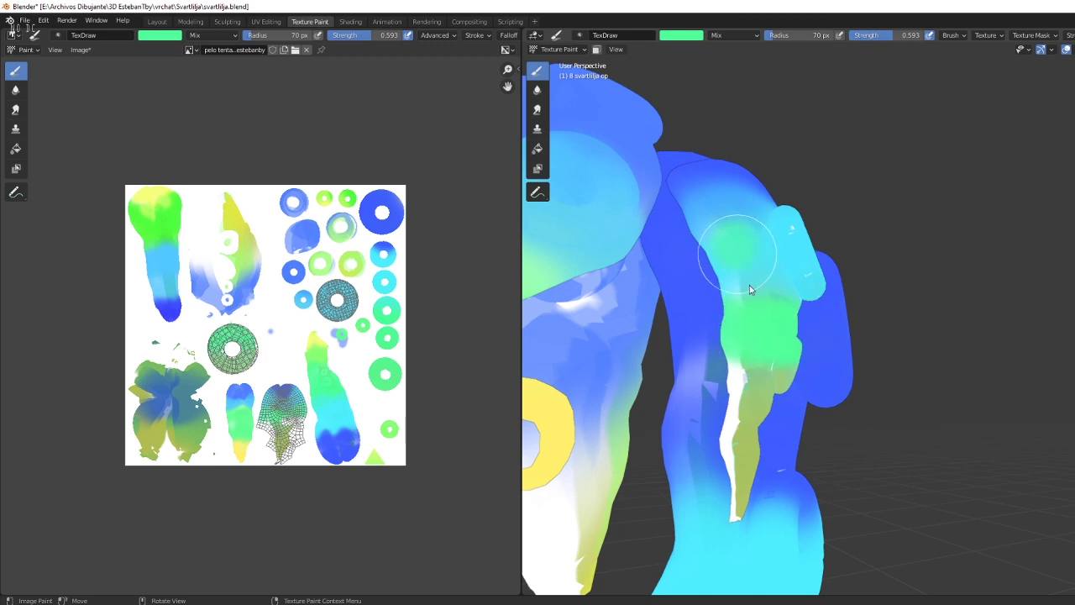
left_click_drag(763, 328, 770, 312)
middle_click_drag(744, 314, 795, 290)
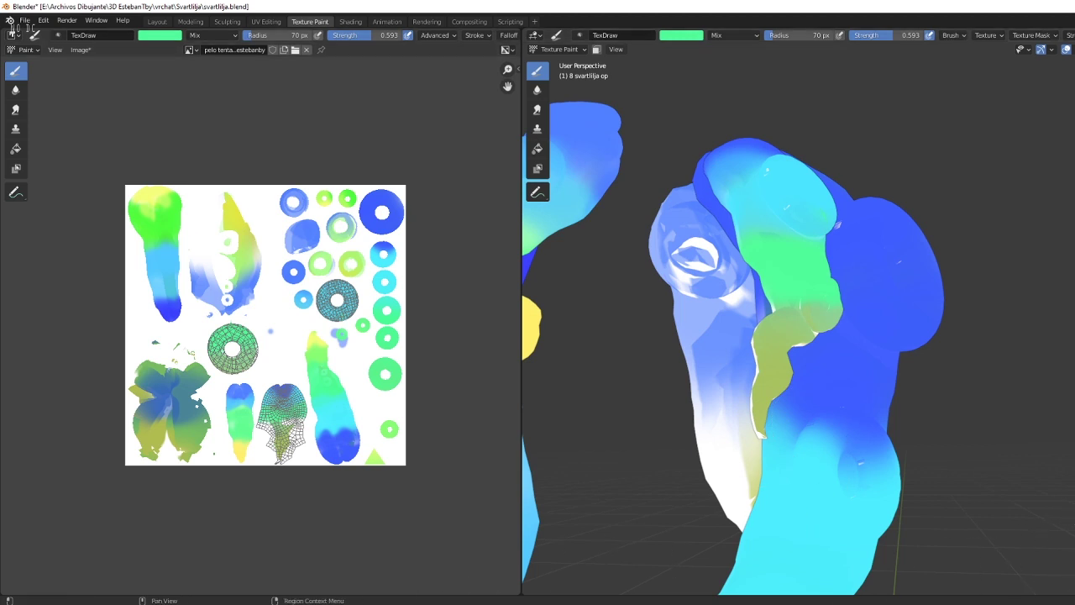
Set the brush to yellow and dab a yellow patch onto the curled strand.
left_click(679, 38)
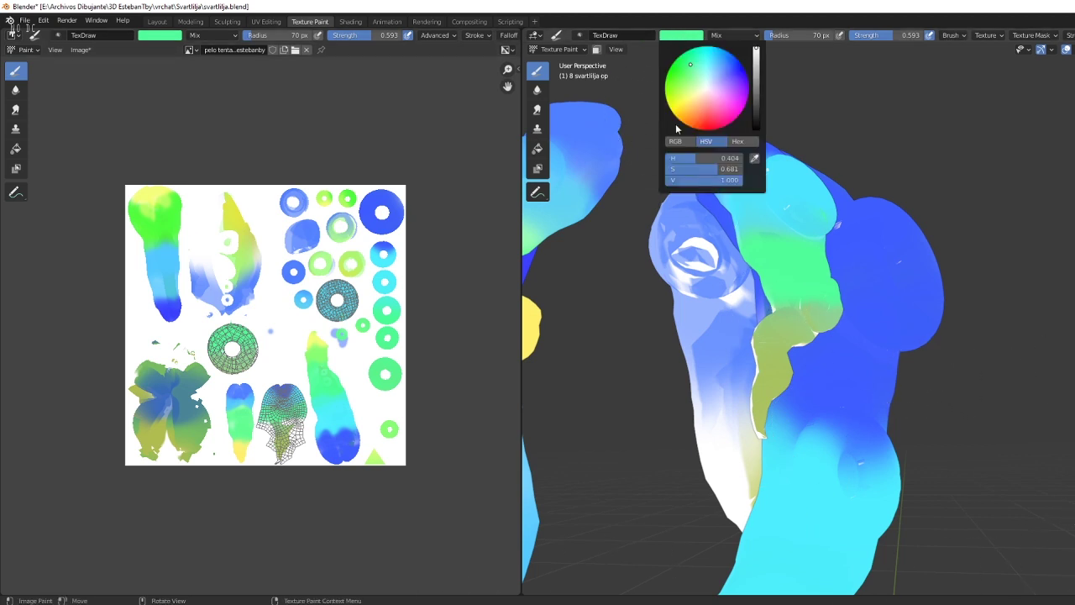
left_click(688, 113)
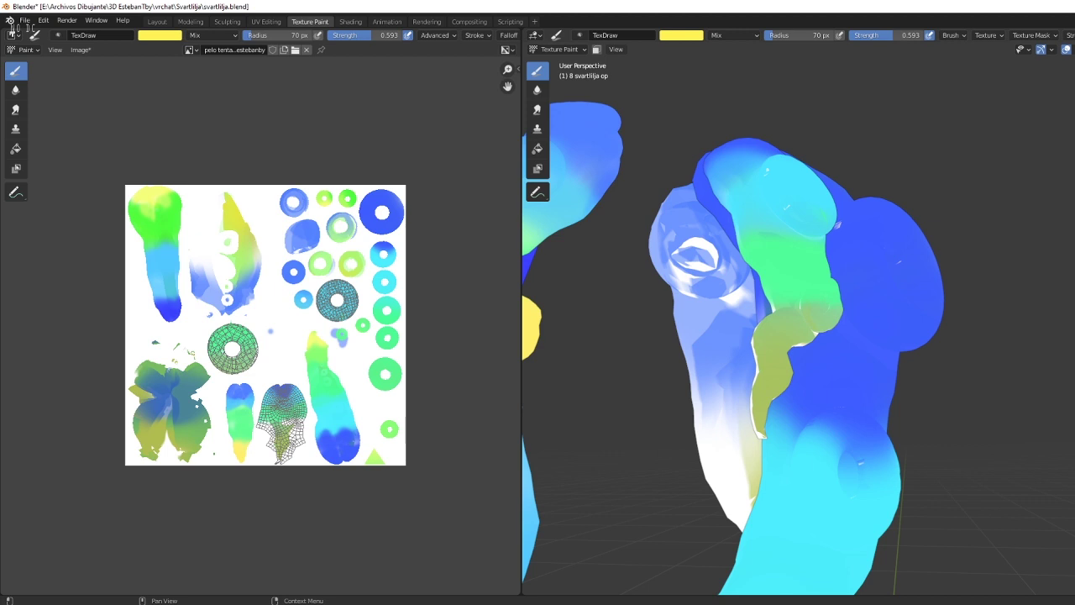
middle_click_drag(874, 214, 781, 332)
left_click(808, 316)
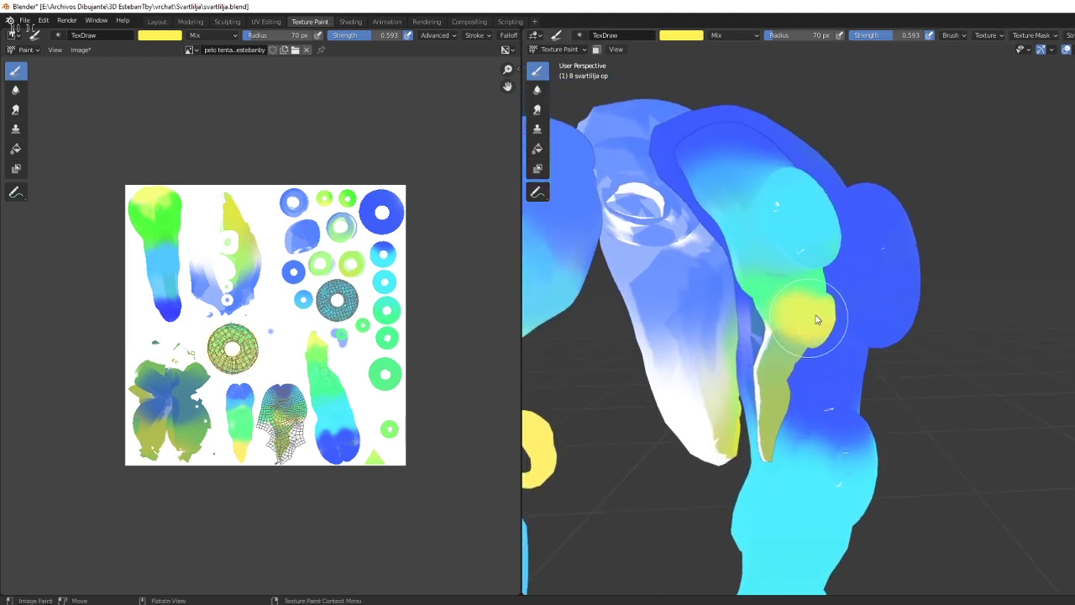
Switch to cyan and paint above the yellow patch at the strand's top.
left_click(688, 37)
key("s")
left_click(779, 218)
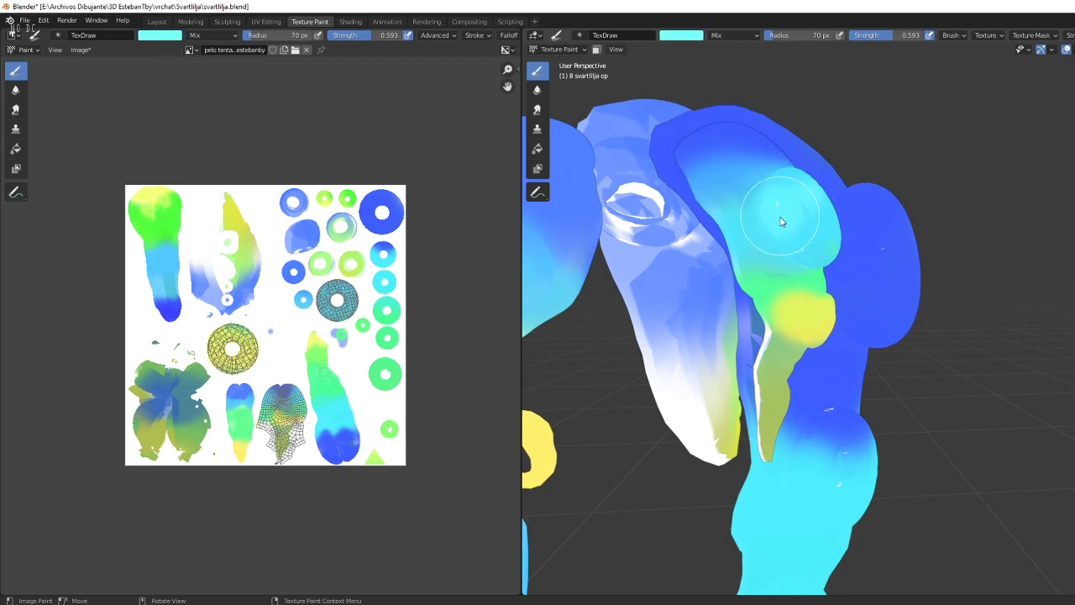
mouse_move(792, 217)
middle_mouse_down()
mouse_move(818, 223)
mouse_move(782, 202)
mouse_move(784, 246)
middle_mouse_up()
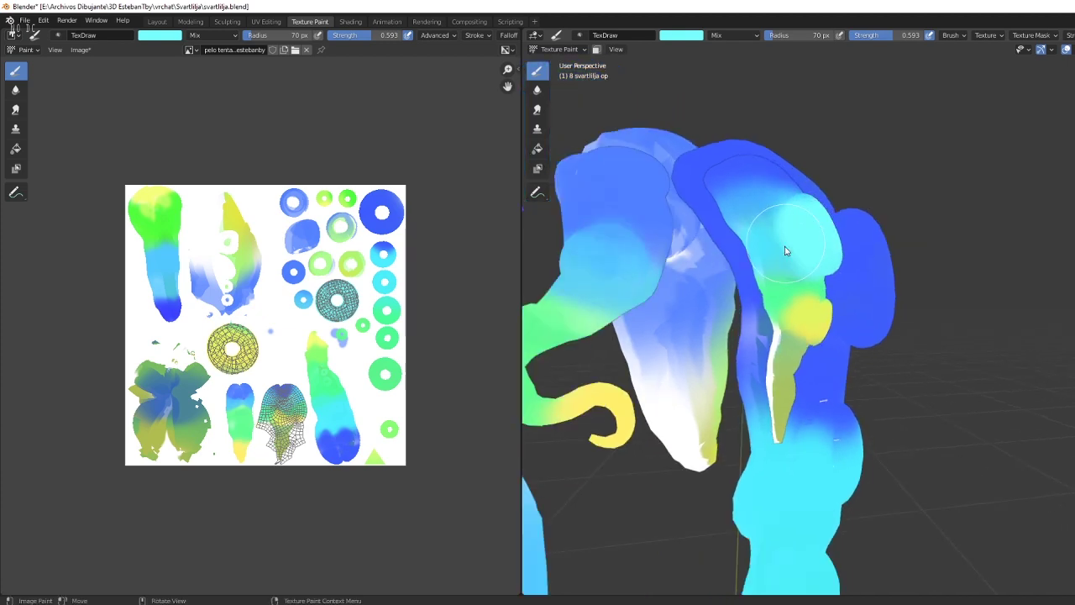
scroll(784, 247, "down", 3)
scroll(820, 276, "up", 3)
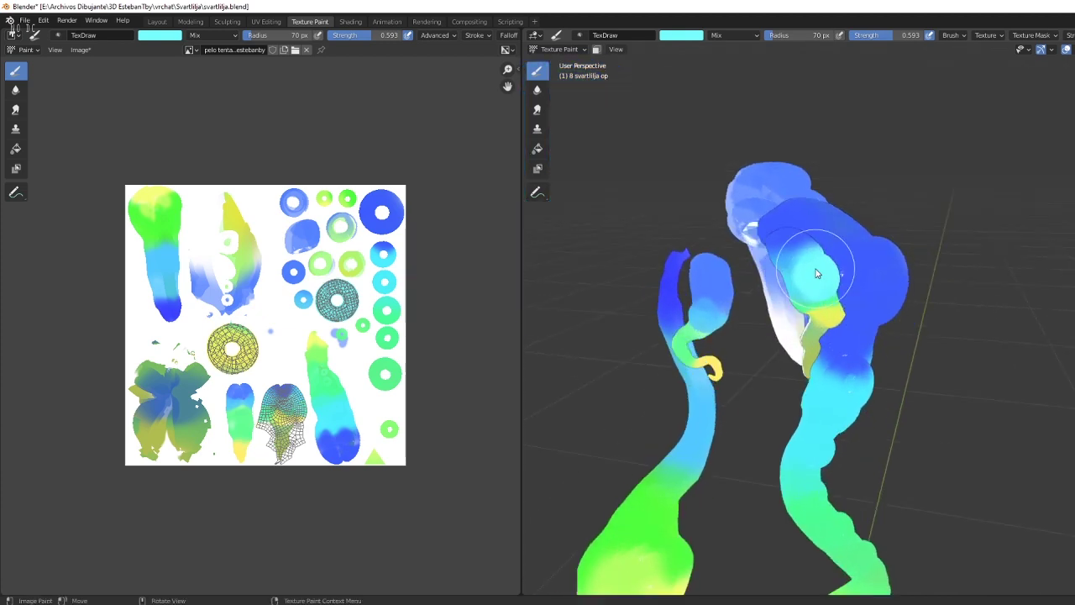
mouse_move(823, 276)
middle_mouse_down()
mouse_move(815, 322)
mouse_move(833, 305)
mouse_move(845, 347)
mouse_move(844, 336)
middle_mouse_up()
scroll(844, 348, "down", 3)
key("s")
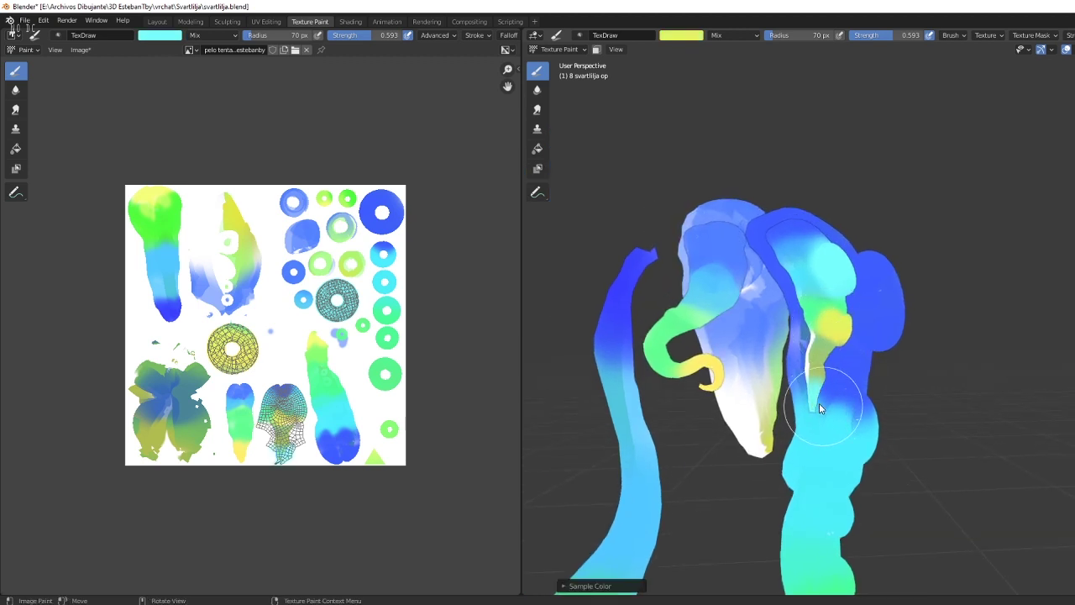
Sample cyan and yellow colours from the hair strands with S.
key("s")
left_click(832, 378)
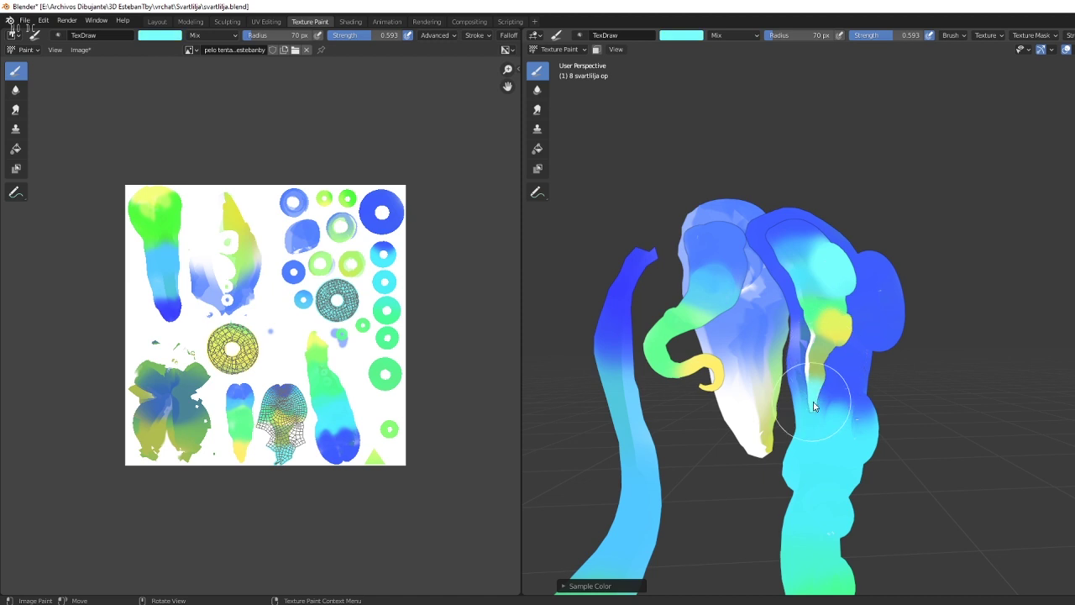
mouse_move(827, 411)
middle_mouse_down()
mouse_move(773, 398)
mouse_move(830, 392)
middle_mouse_up()
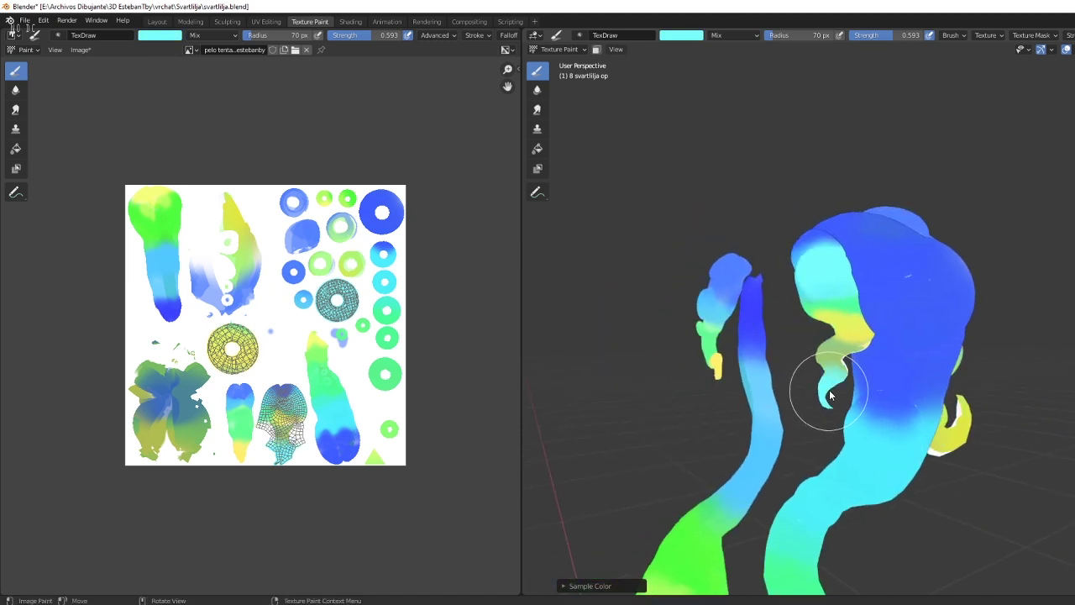
key("s")
left_click(857, 326)
key("s")
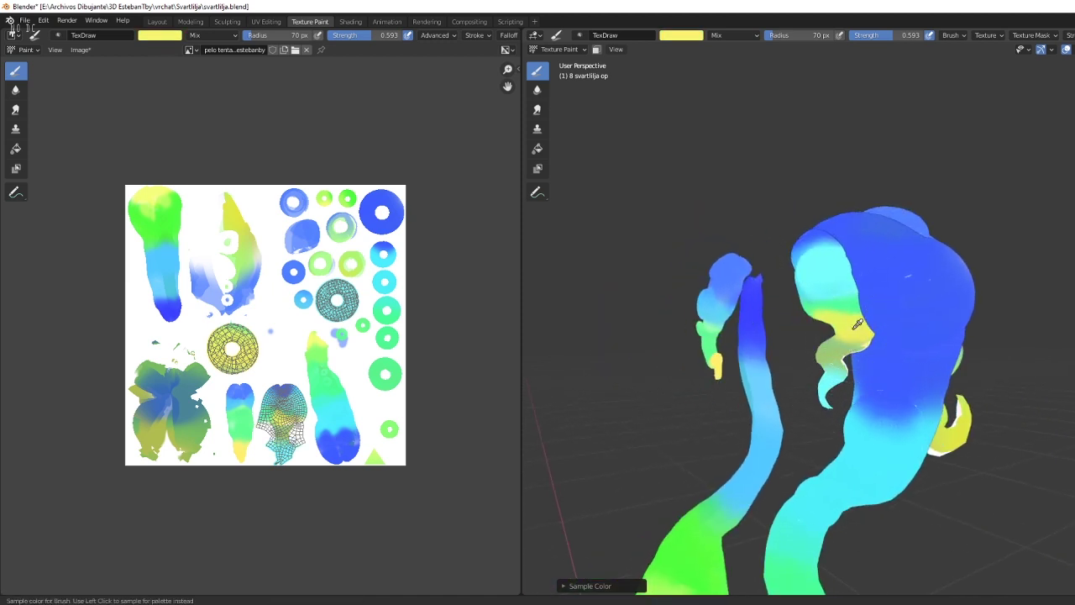
left_click(852, 327)
key("s")
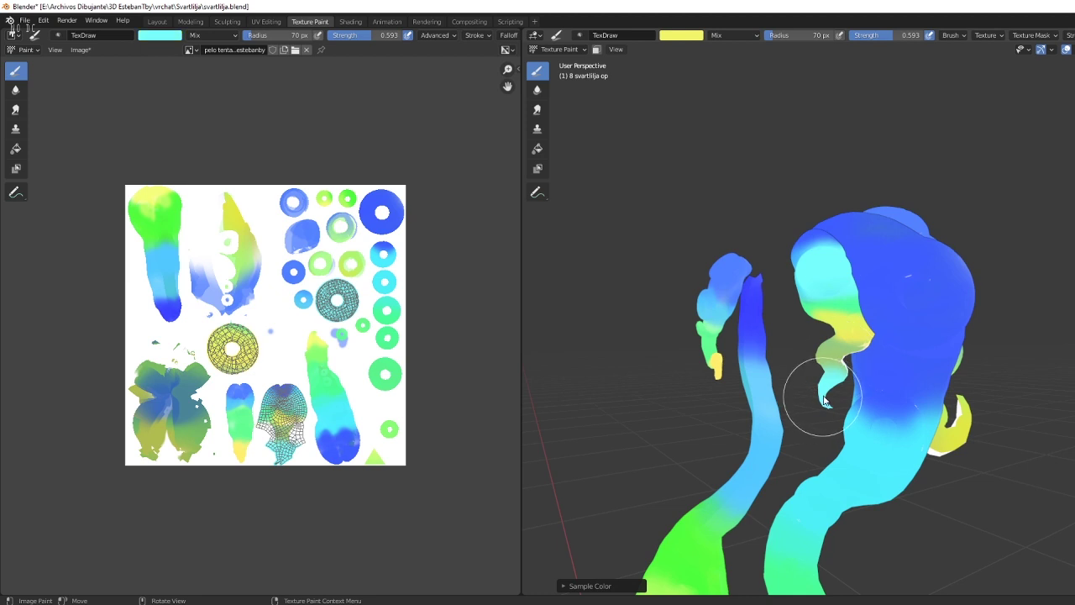
mouse_move(823, 402)
middle_mouse_down()
mouse_move(856, 390)
mouse_move(780, 408)
middle_mouse_up()
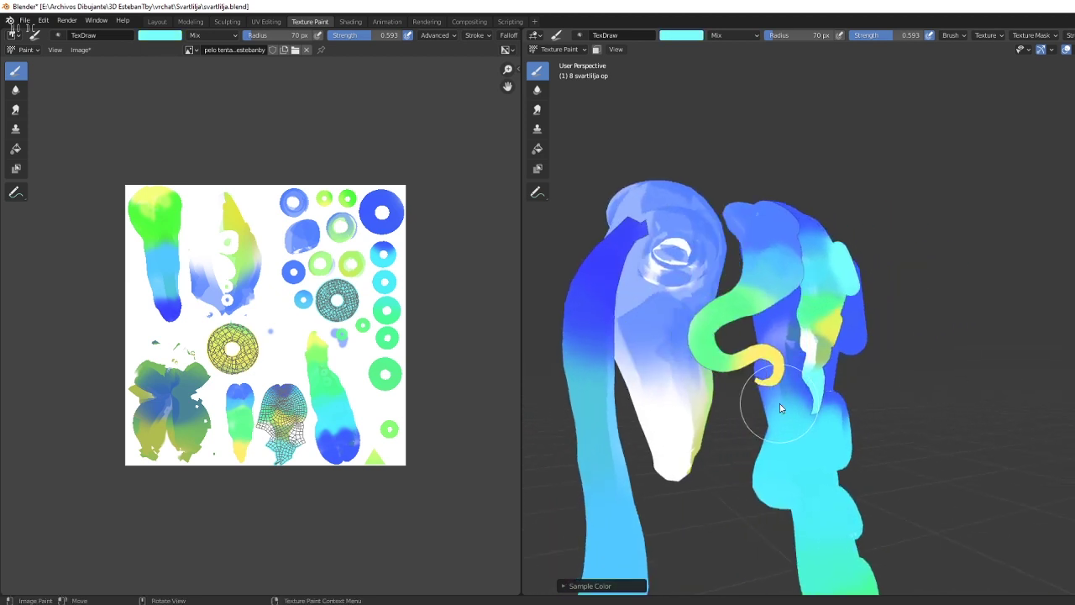
scroll(840, 369, "up", 3)
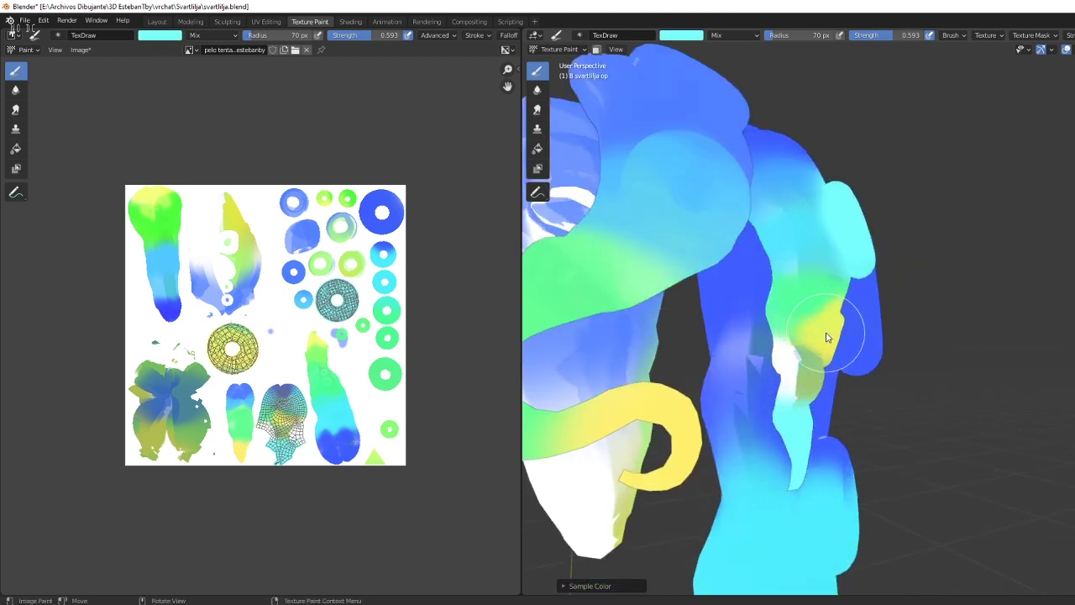
Sample the hair's yellow and paint it from the strand tip up into the yellow area.
key("s")
left_click(829, 338)
mouse_move(805, 460)
left_mouse_down()
mouse_move(792, 468)
mouse_move(819, 357)
left_mouse_up()
middle_click_drag(819, 357, 669, 367)
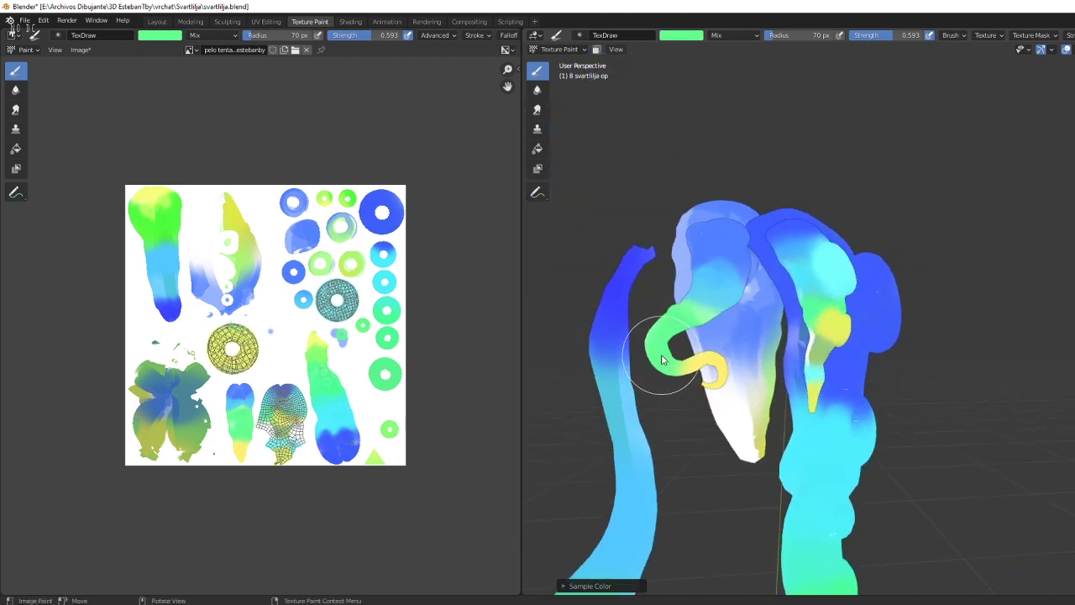
Paint cyan strokes on the right strand and a cyan patch onto the blue hair piece.
key("s")
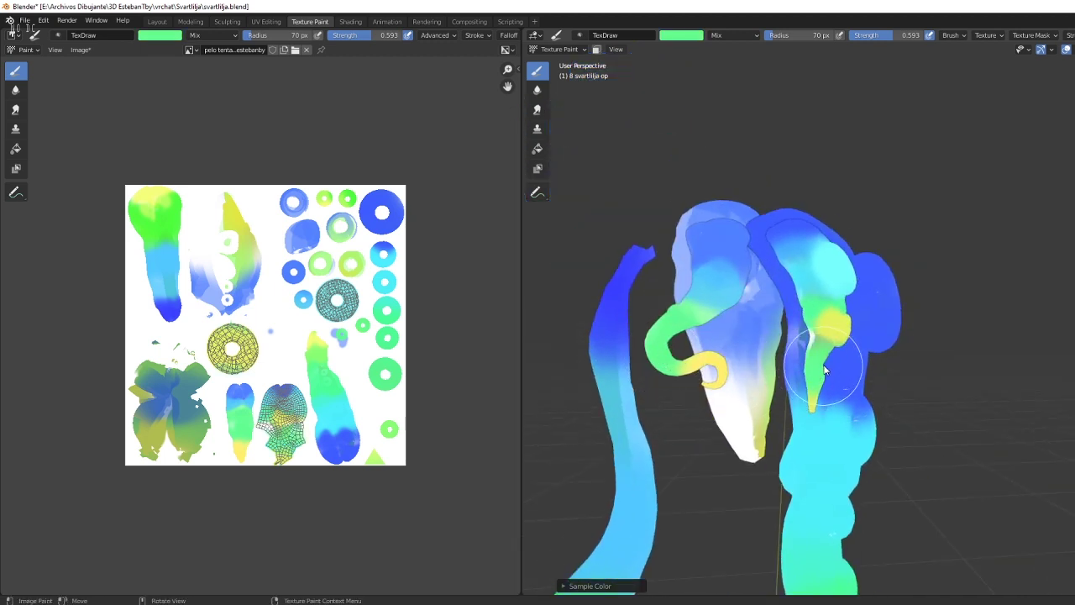
middle_click_drag(828, 360, 812, 341)
key("s")
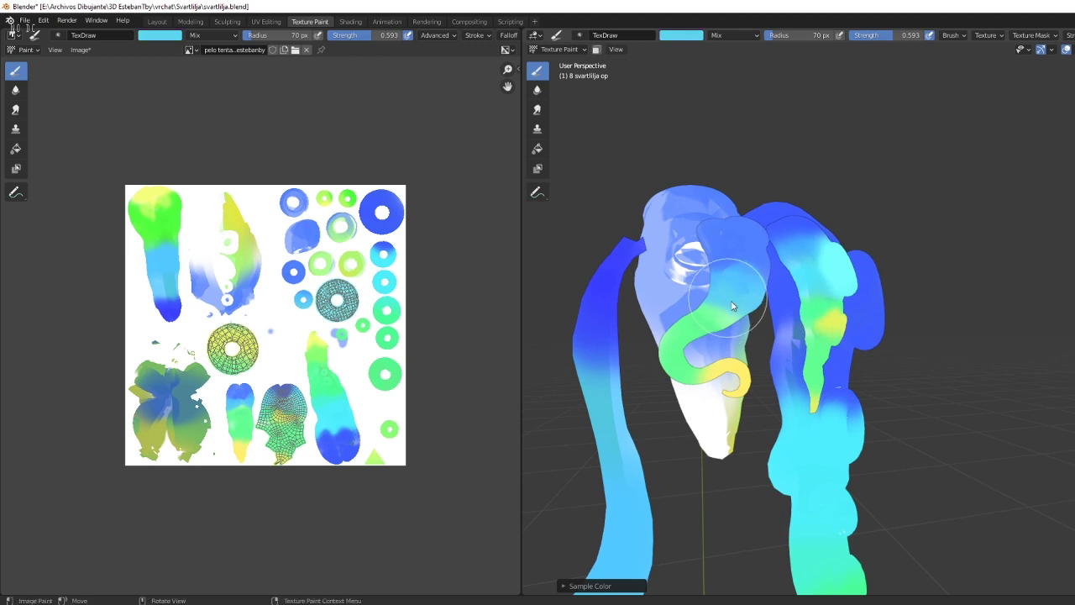
left_click_drag(802, 309, 814, 326)
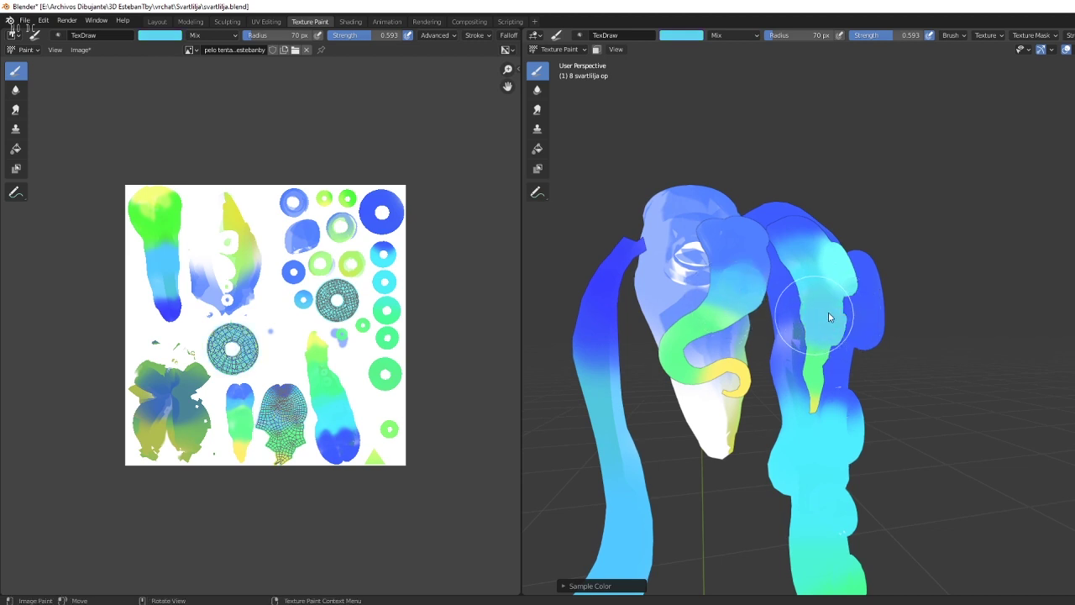
mouse_move(828, 311)
middle_mouse_down()
mouse_move(744, 314)
mouse_move(852, 280)
mouse_move(879, 315)
middle_mouse_up()
key("s")
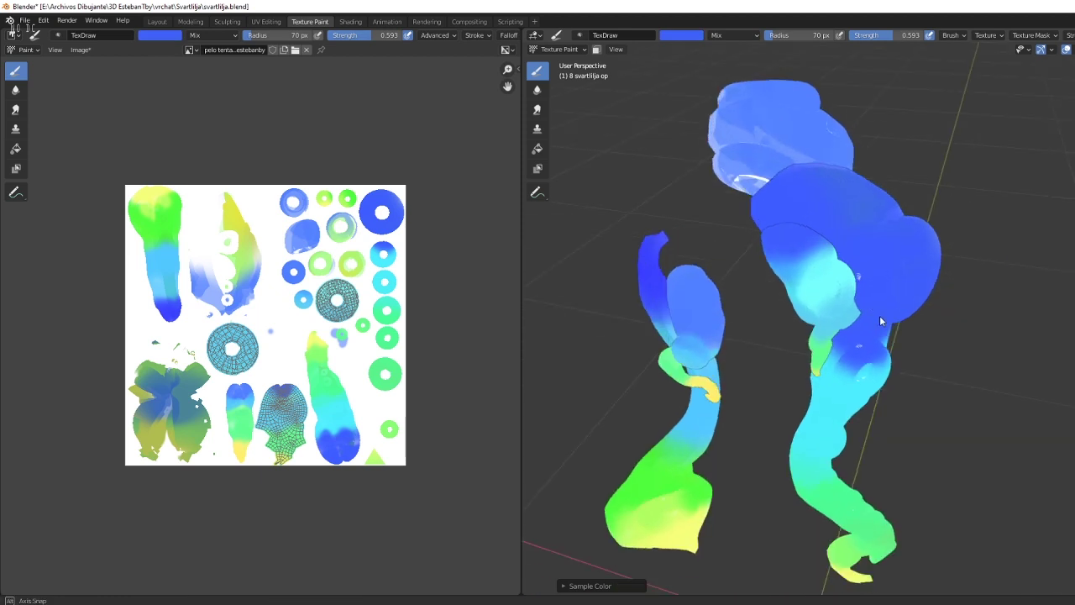
key("s")
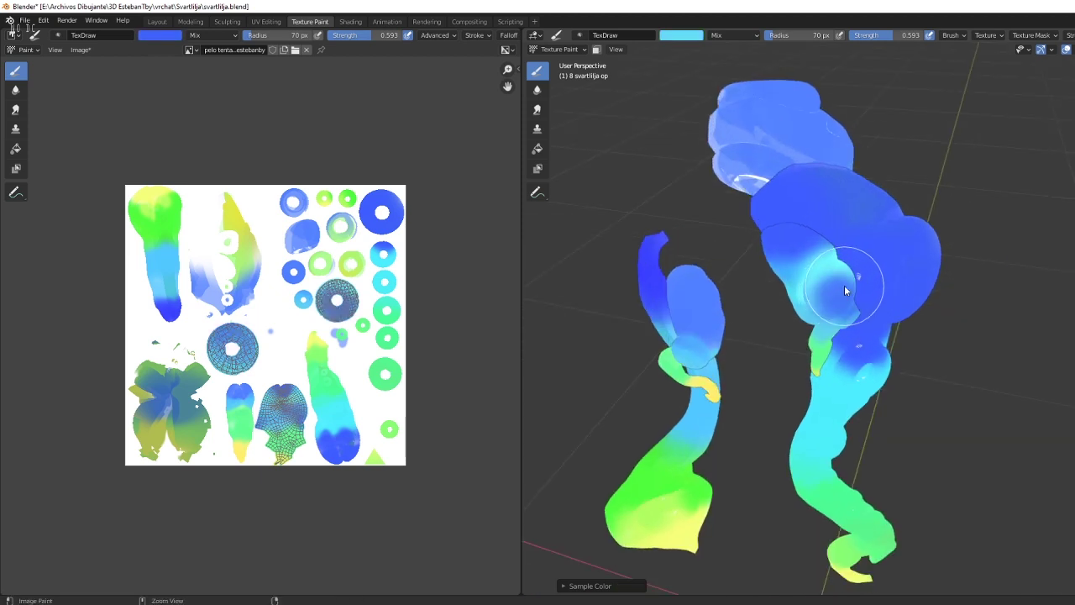
key("s")
key("s")
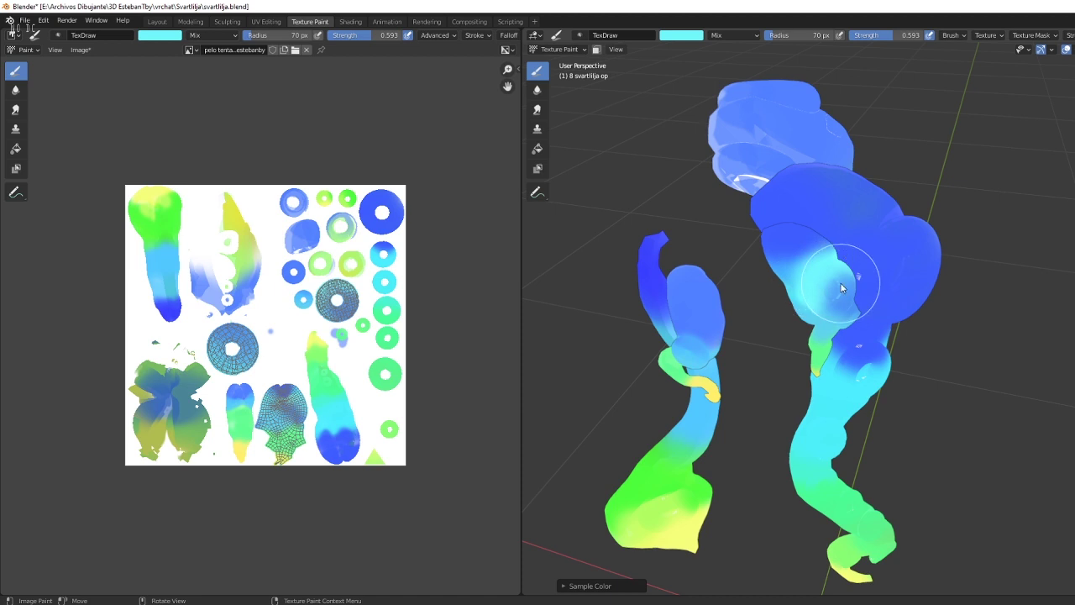
left_click_drag(819, 281, 836, 287)
mouse_move(836, 287)
middle_mouse_down()
mouse_move(803, 264)
mouse_move(936, 252)
mouse_move(1001, 213)
mouse_move(812, 256)
middle_mouse_up()
Close Instant Meshes and relaunch Blender from its File Explorer shortcut.
left_click(558, 48)
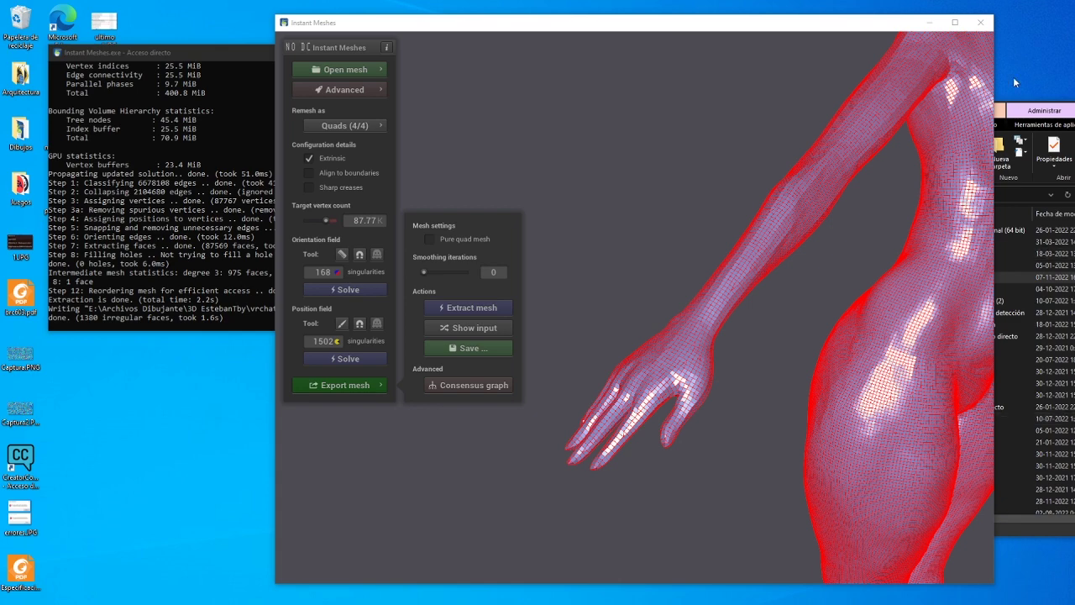
left_click(981, 23)
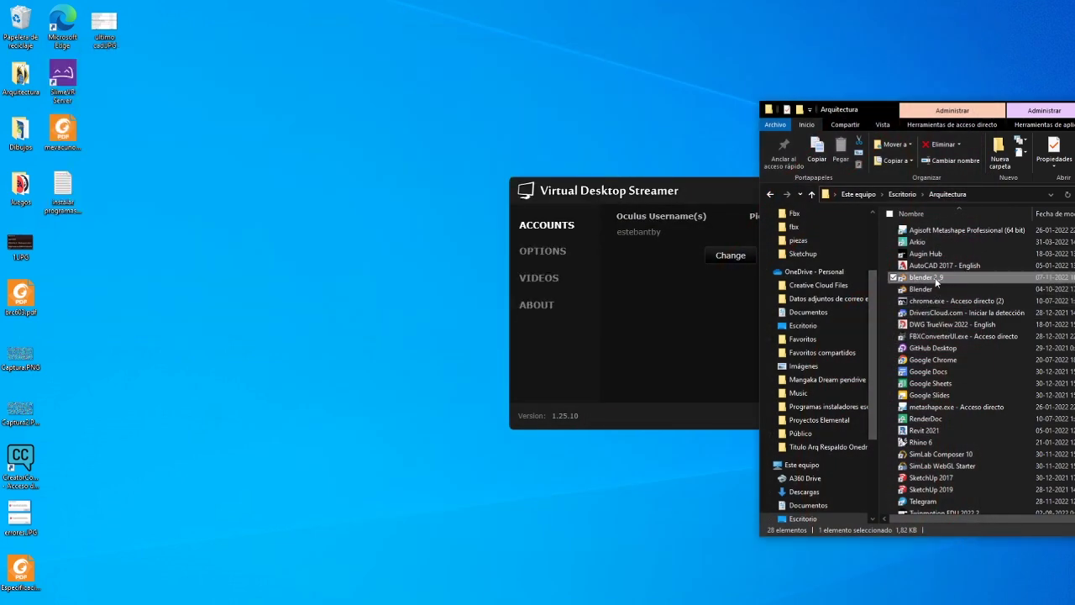
double_click(922, 277)
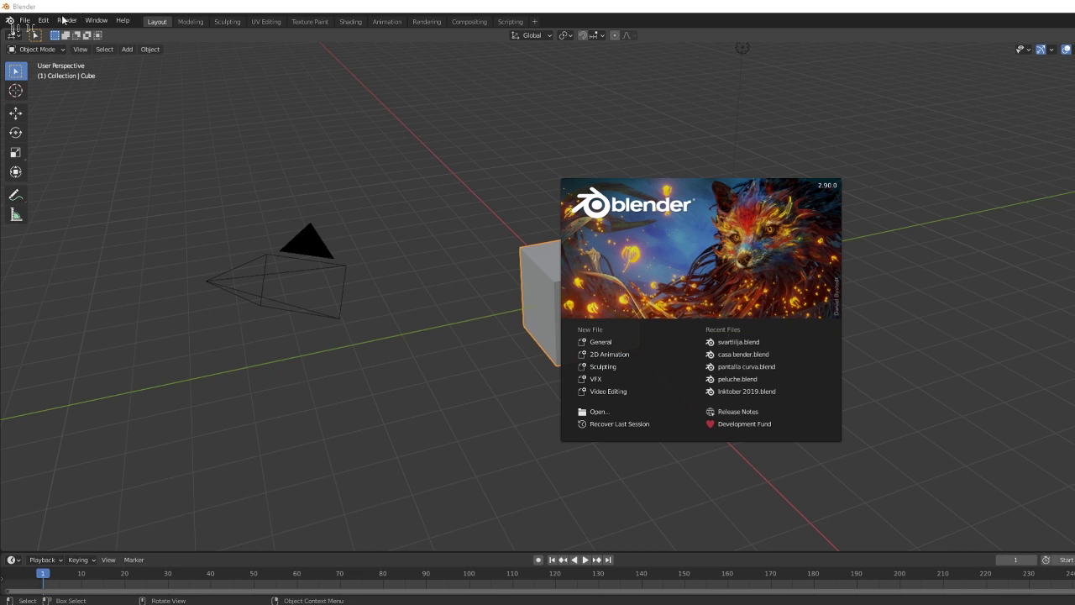
Dismiss the splash and use File > Recover > Last Session to reload the character model.
left_click(30, 21)
left_click(25, 20)
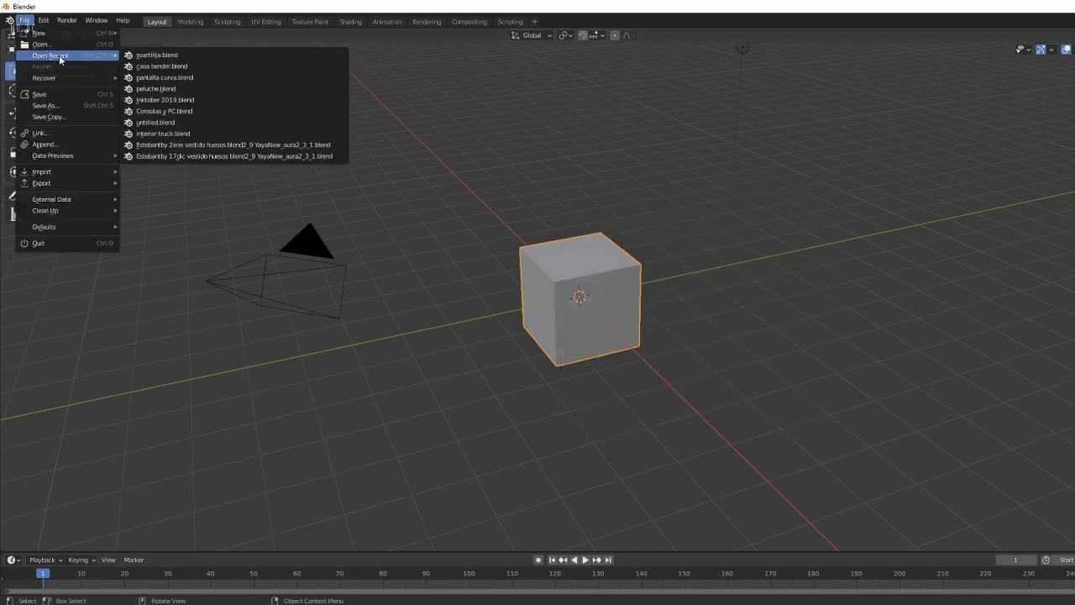
mouse_move(45, 77)
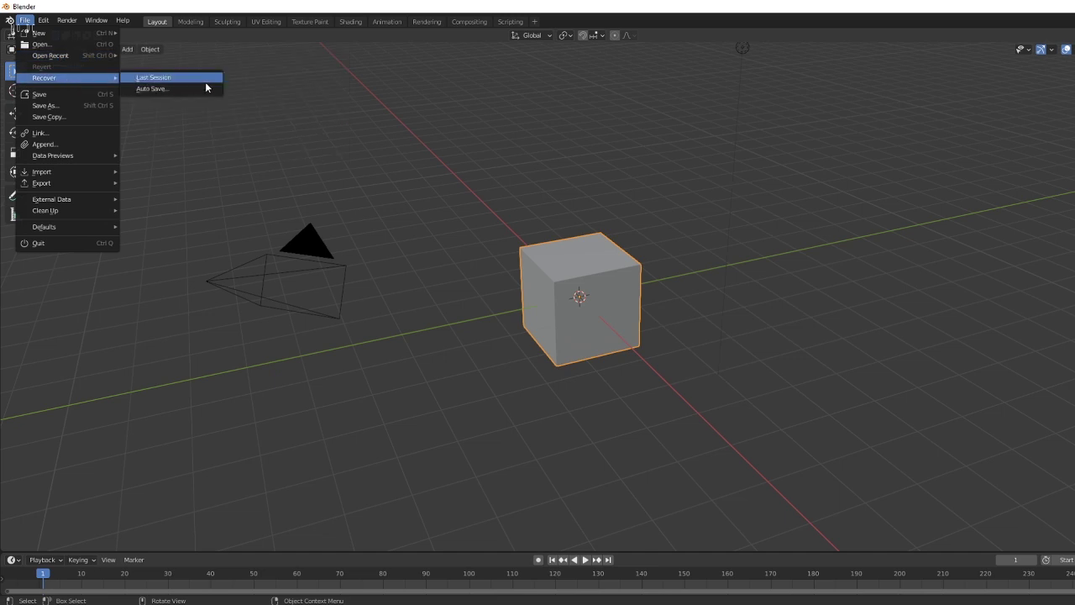
left_click(205, 81)
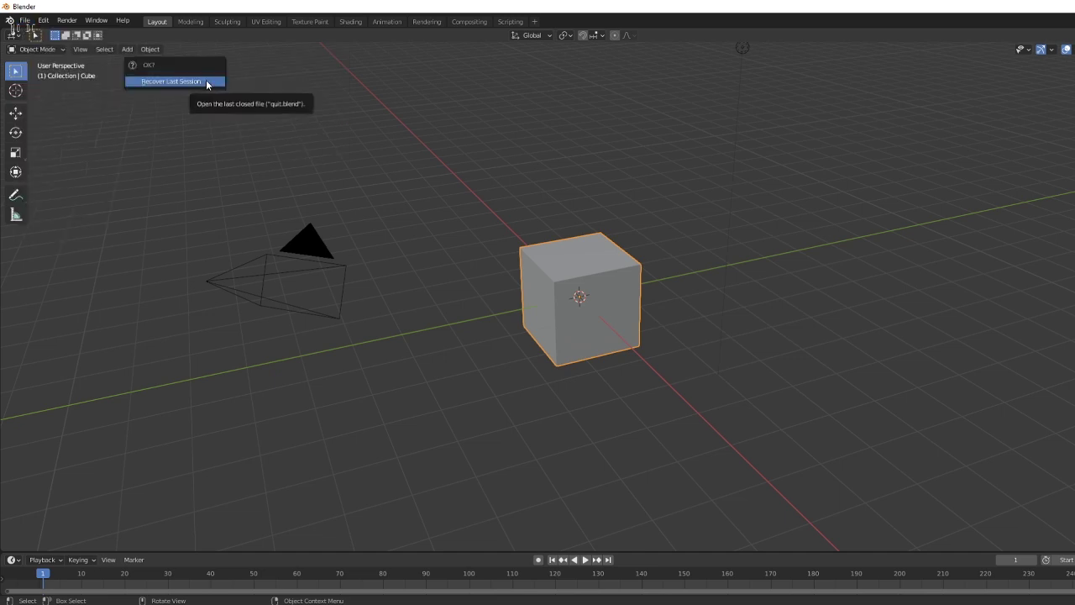
left_click(206, 81)
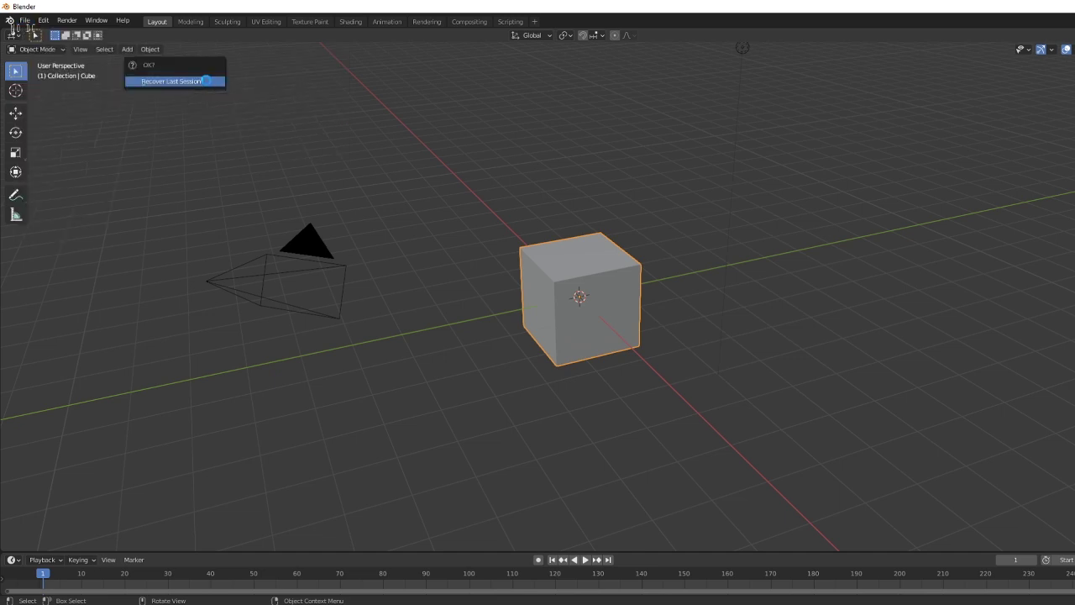
mouse_move(278, 117)
middle_mouse_down()
mouse_move(602, 214)
mouse_move(630, 211)
middle_mouse_up()
scroll(711, 233, "down", 2)
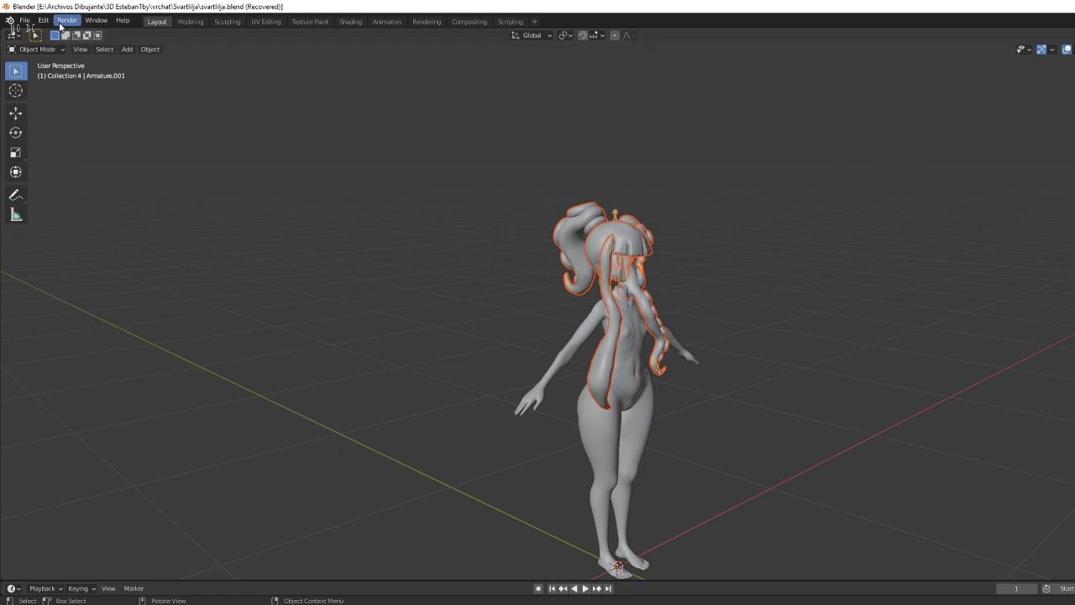
left_click(25, 20)
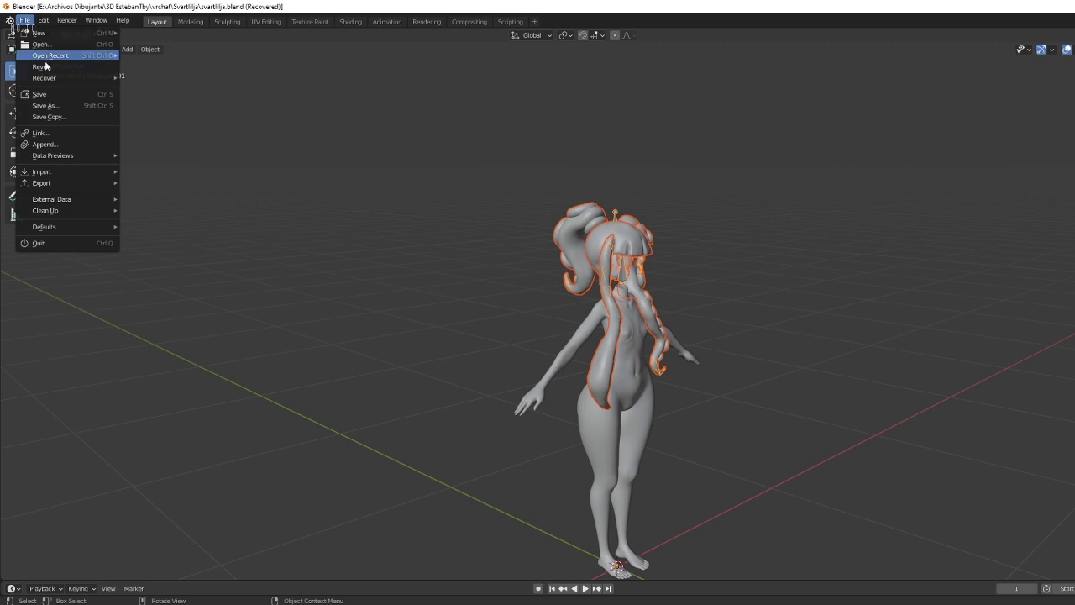
mouse_move(51, 77)
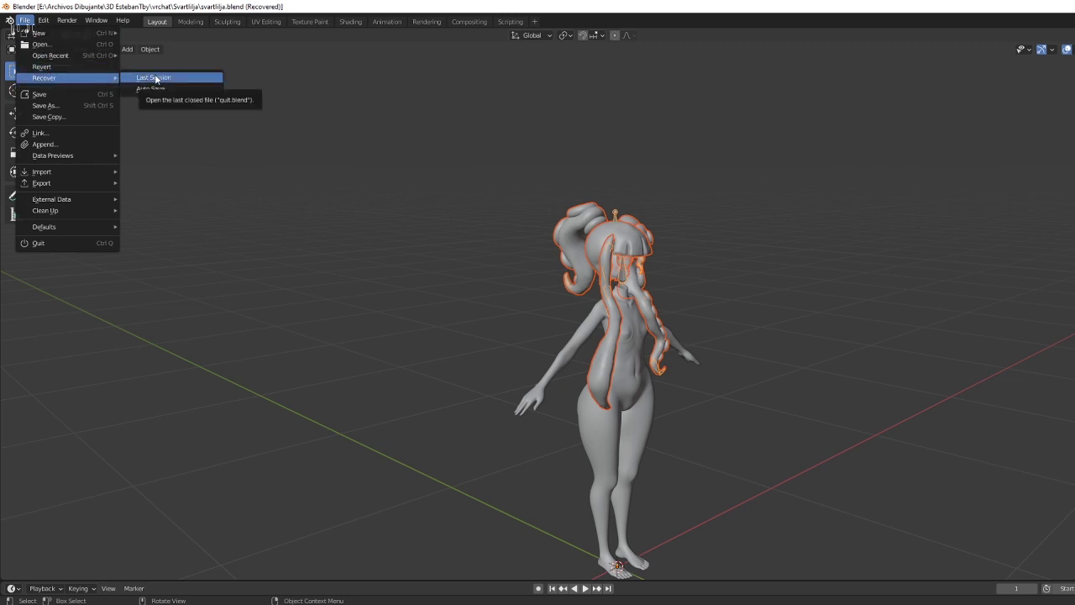
Recover the svartlilja_13152_autosave.blend auto save with the painted hair pieces.
left_click(155, 88)
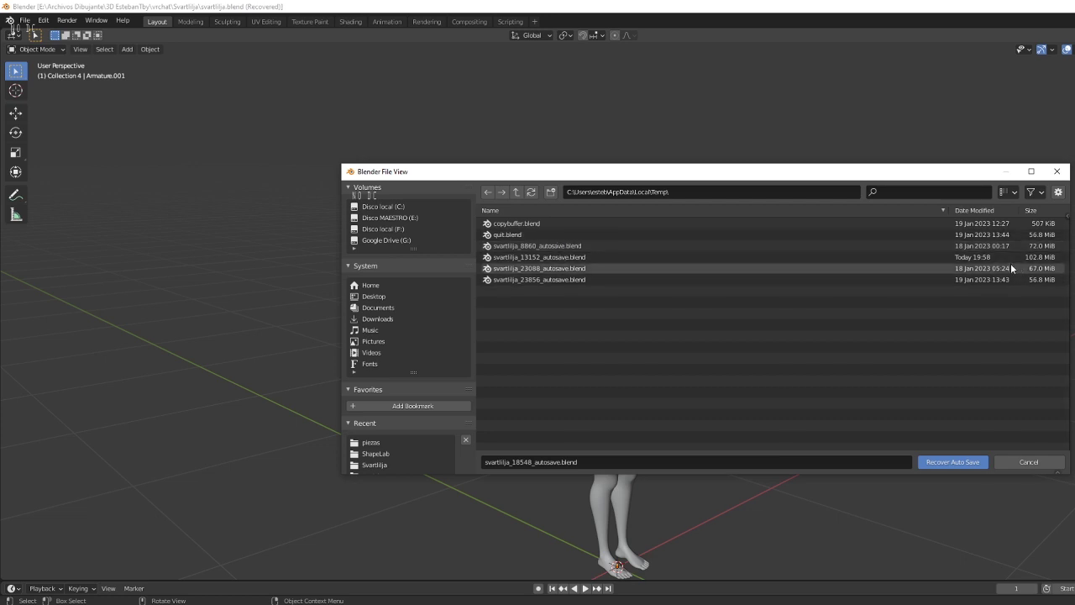
left_click(964, 258)
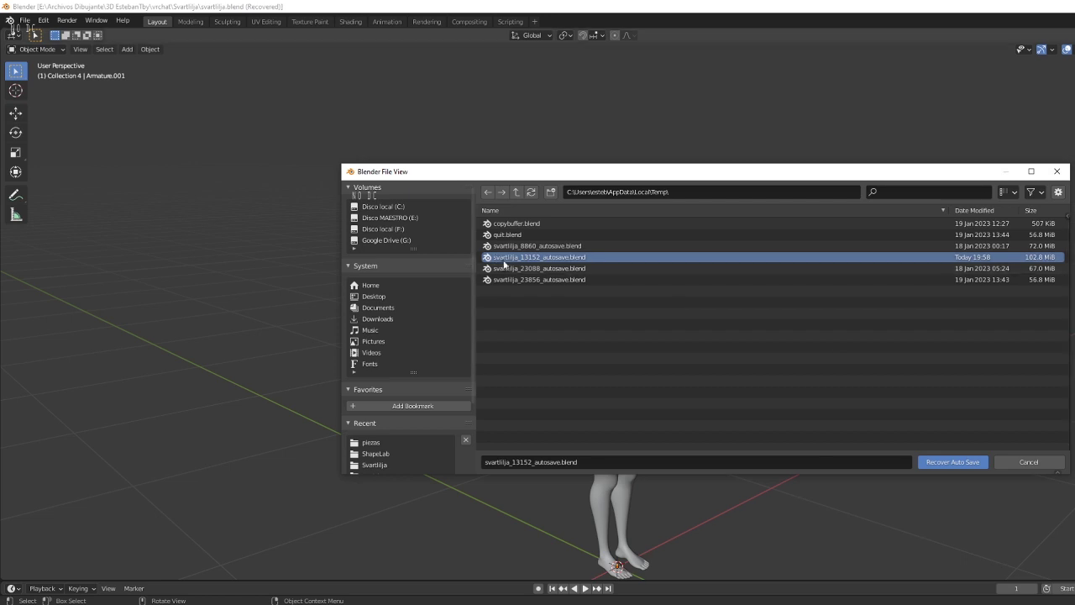
left_click(966, 464)
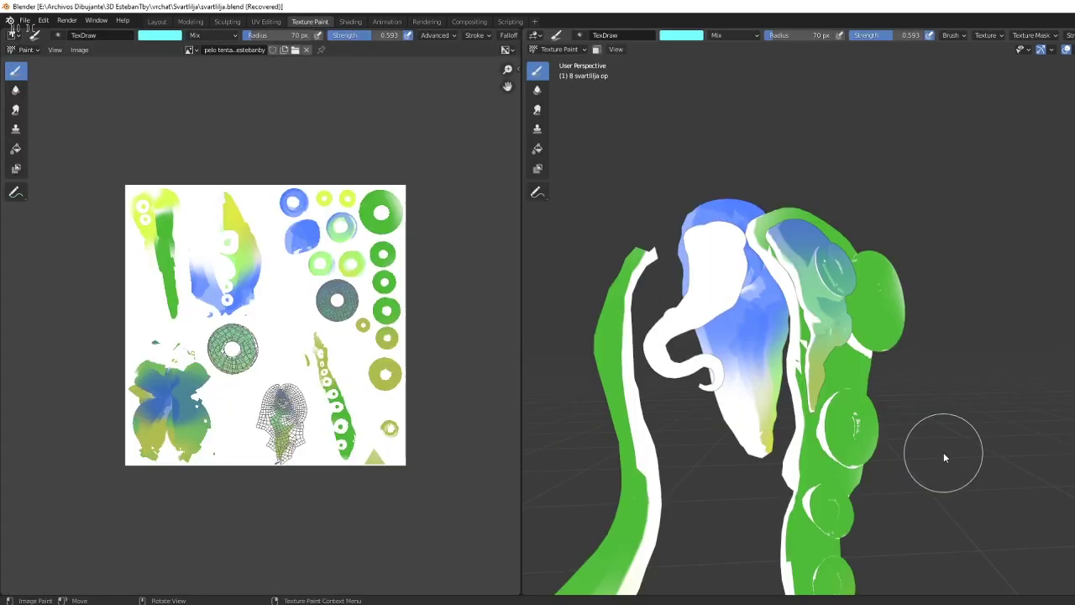
middle_click_drag(900, 425, 727, 369)
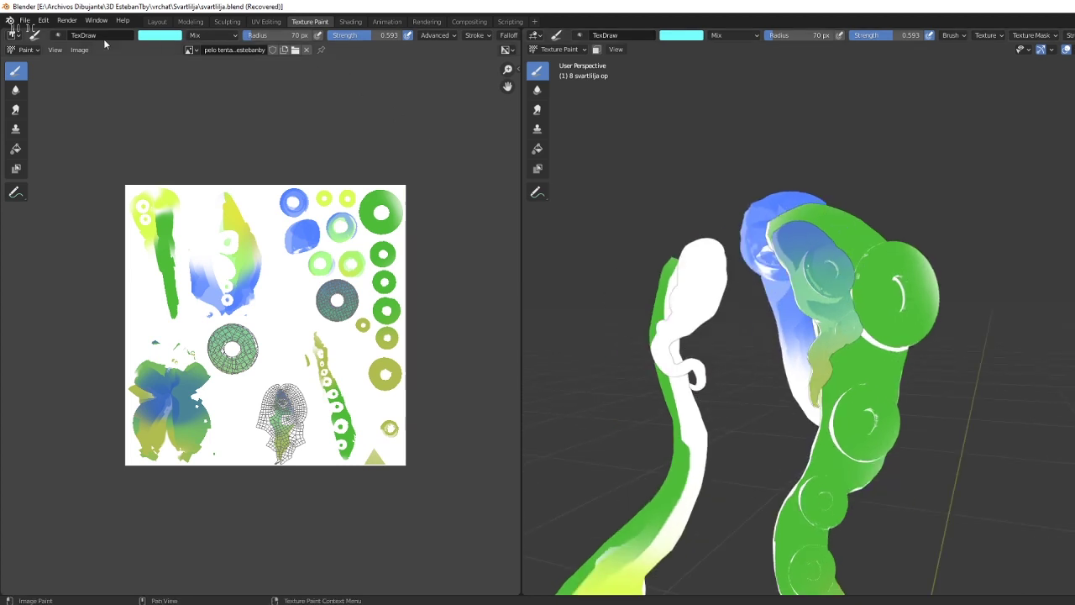
Save the recovered file back to svartlilja.blend.
left_click(25, 20)
left_click(44, 95)
middle_click_drag(638, 332, 728, 349)
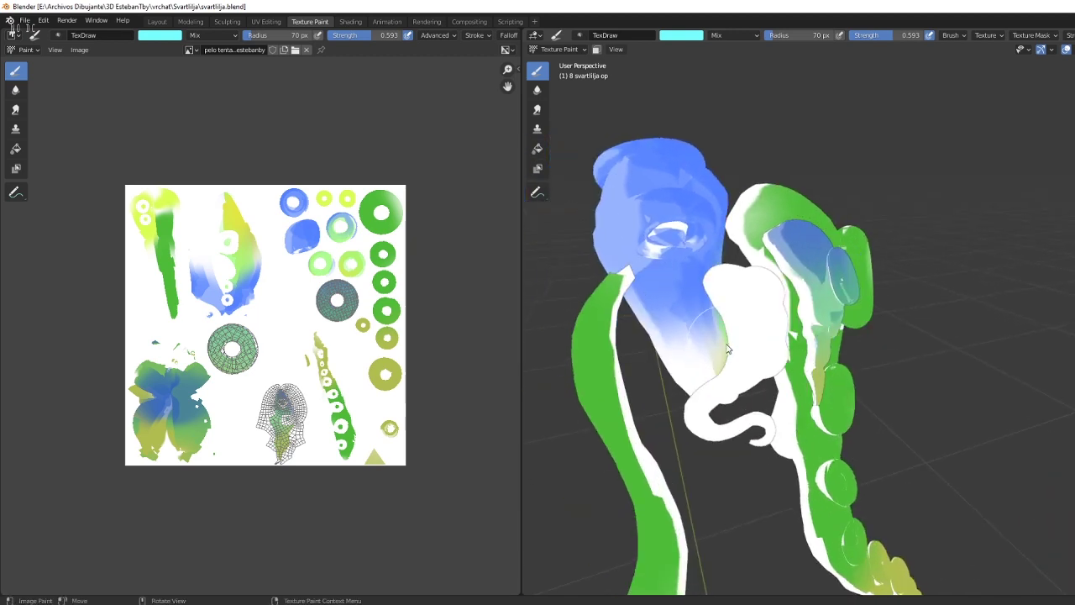
scroll(727, 349, "down", 2)
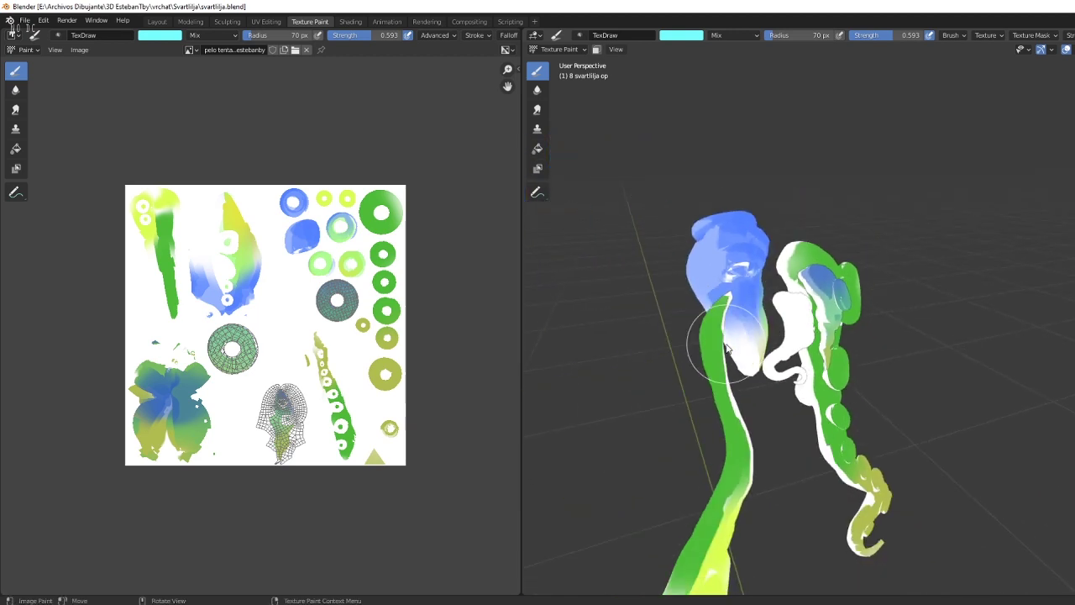
scroll(727, 348, "up", 2)
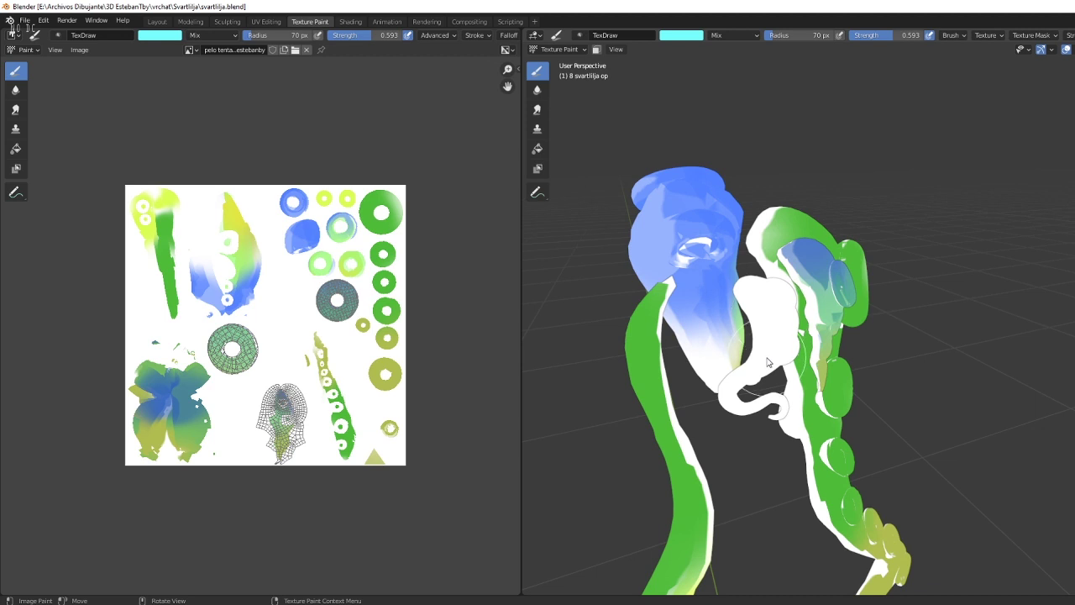
Select the lower tentacle hair piece in Layout, then return to the Texture Paint workspace.
left_click(157, 21)
left_click(572, 328)
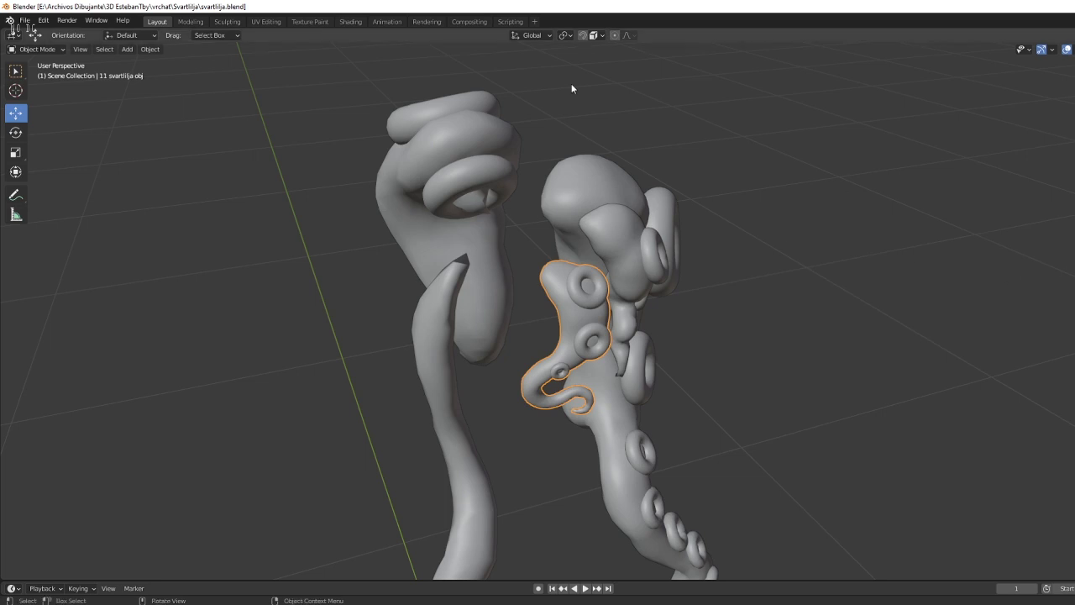
middle_click_drag(597, 227, 534, 178)
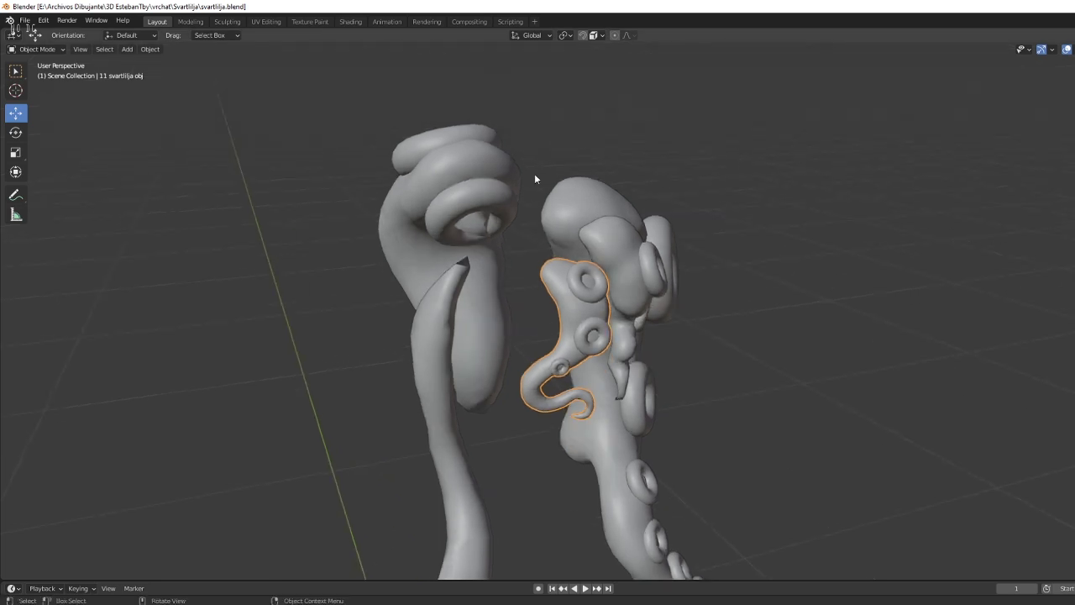
left_click(308, 22)
mouse_move(708, 288)
middle_mouse_down()
mouse_move(760, 319)
mouse_move(815, 323)
middle_mouse_up()
Save As 'svartlilja pelo tentaculo.blend' in the Svartlilja folder.
left_click(24, 20)
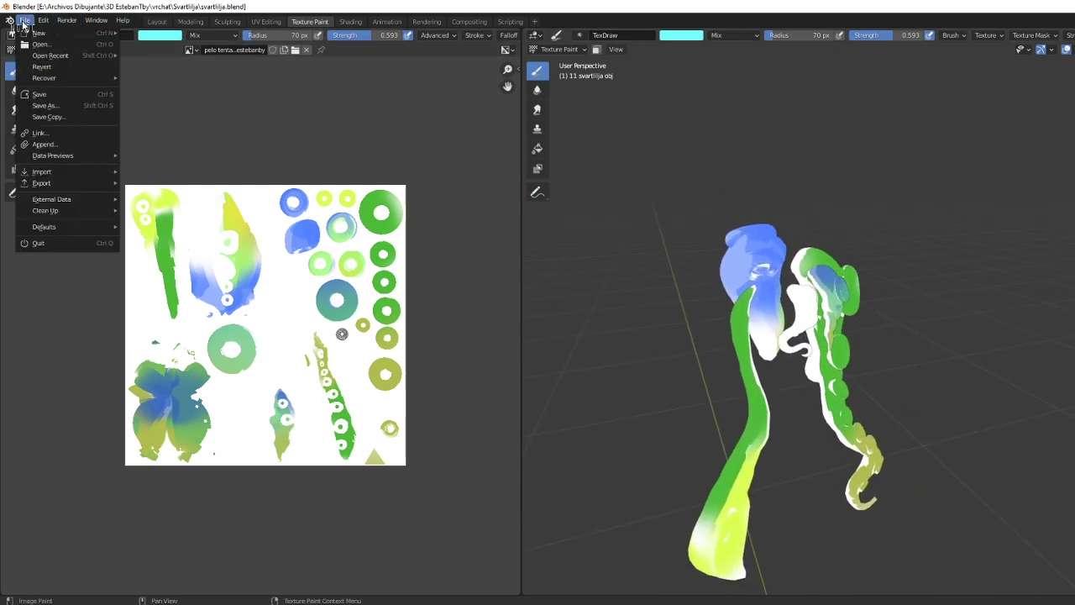
left_click(48, 108)
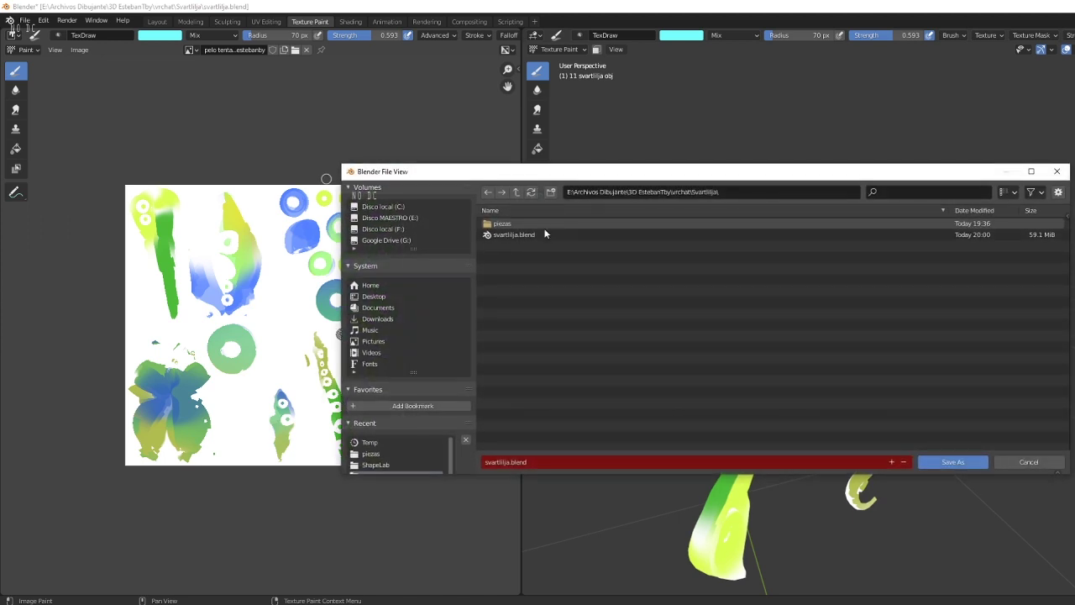
left_click(534, 229)
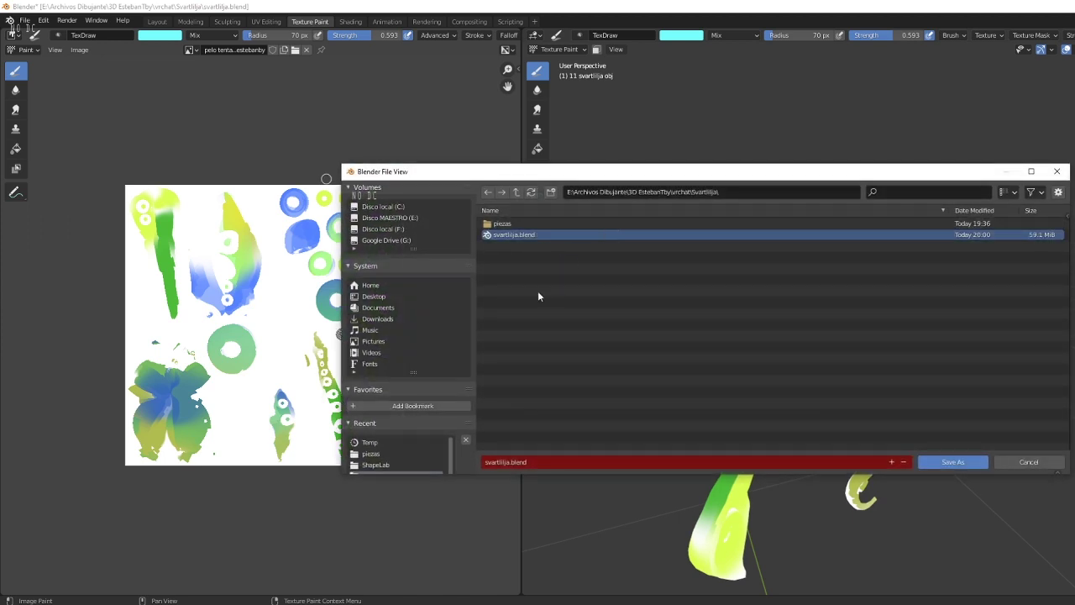
scroll(443, 352, "down", 1)
scroll(443, 352, "down", 3)
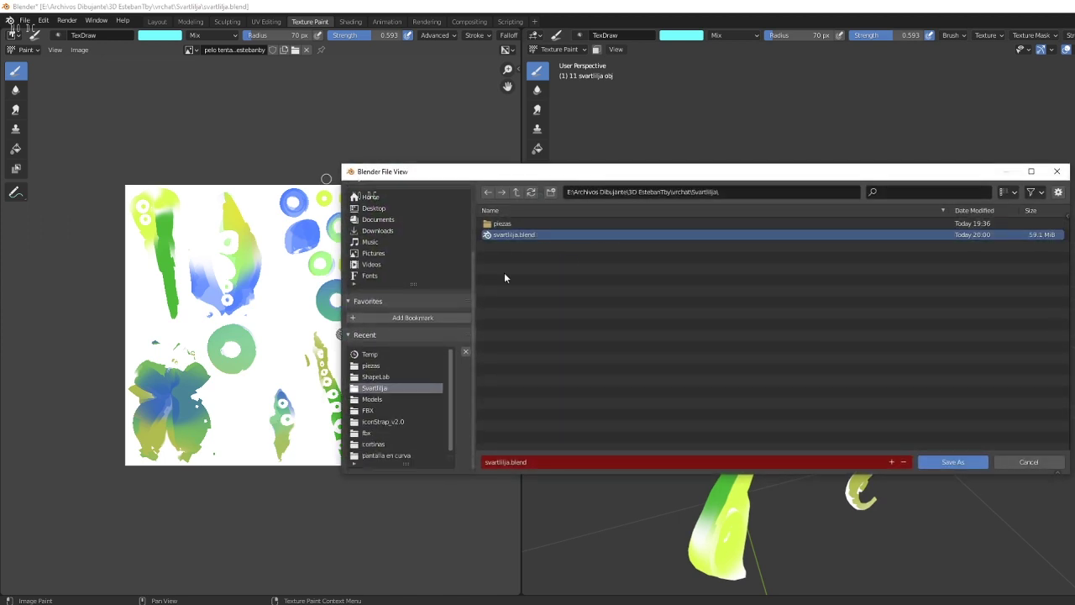
left_click(519, 194)
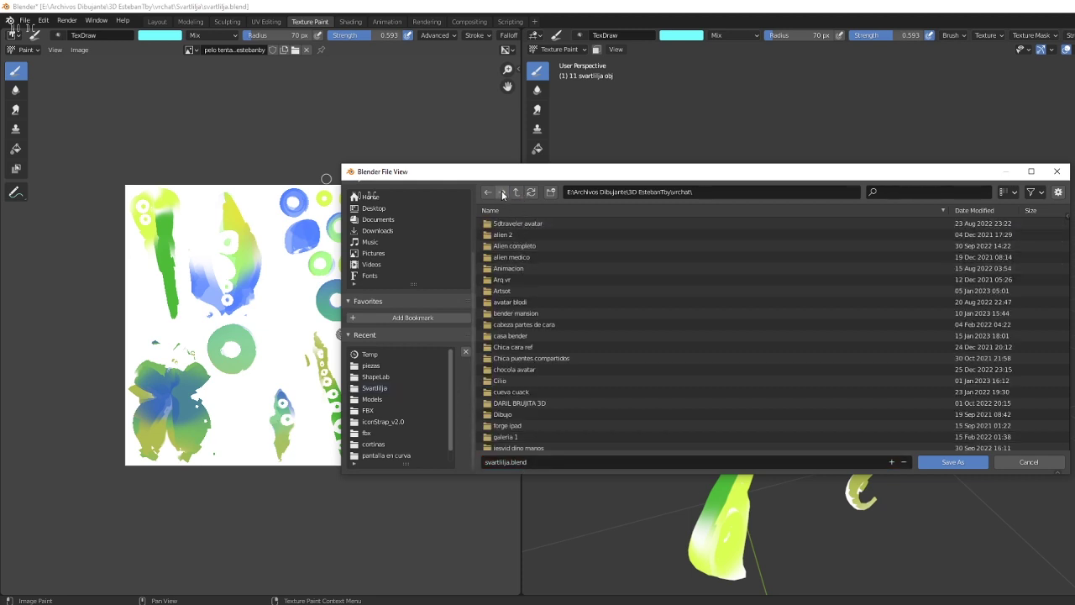
left_click(489, 192)
left_click(516, 463)
type("pelo tentaculo")
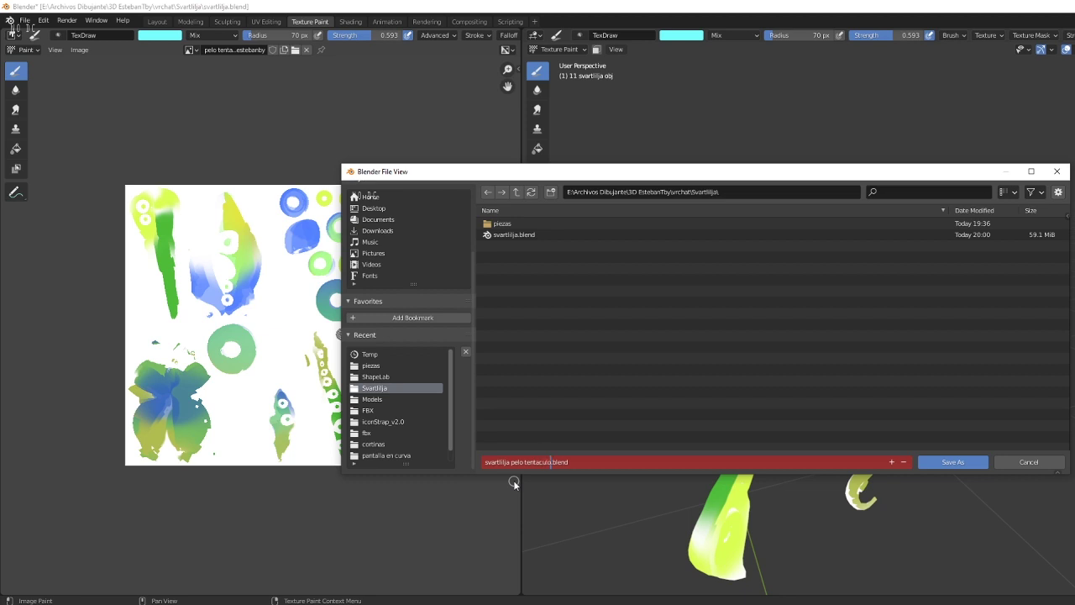
scroll(514, 483, "up", 1)
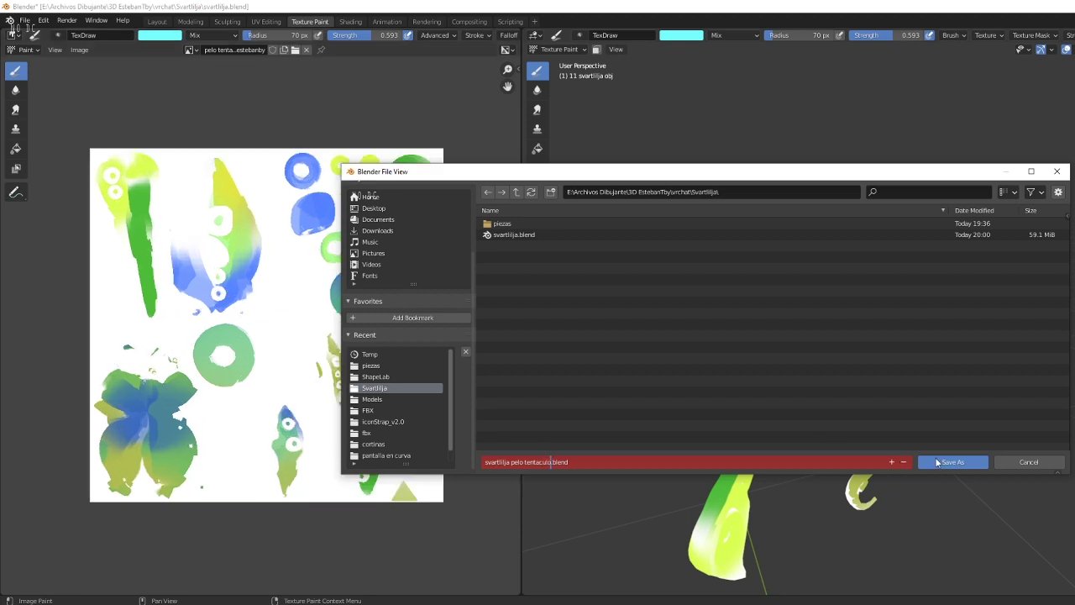
left_click(938, 462)
scroll(907, 387, "up", 3)
Widen the 3D viewport by shrinking the texture image panel, then zoom in on the hair.
middle_click_drag(908, 387, 815, 249)
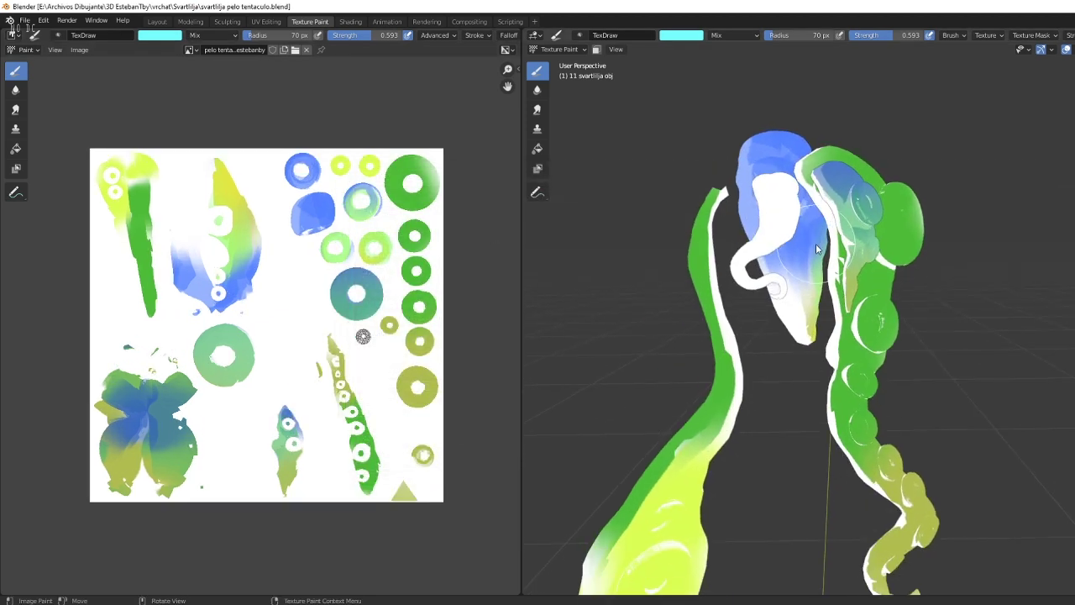
scroll(828, 296, "down", 3)
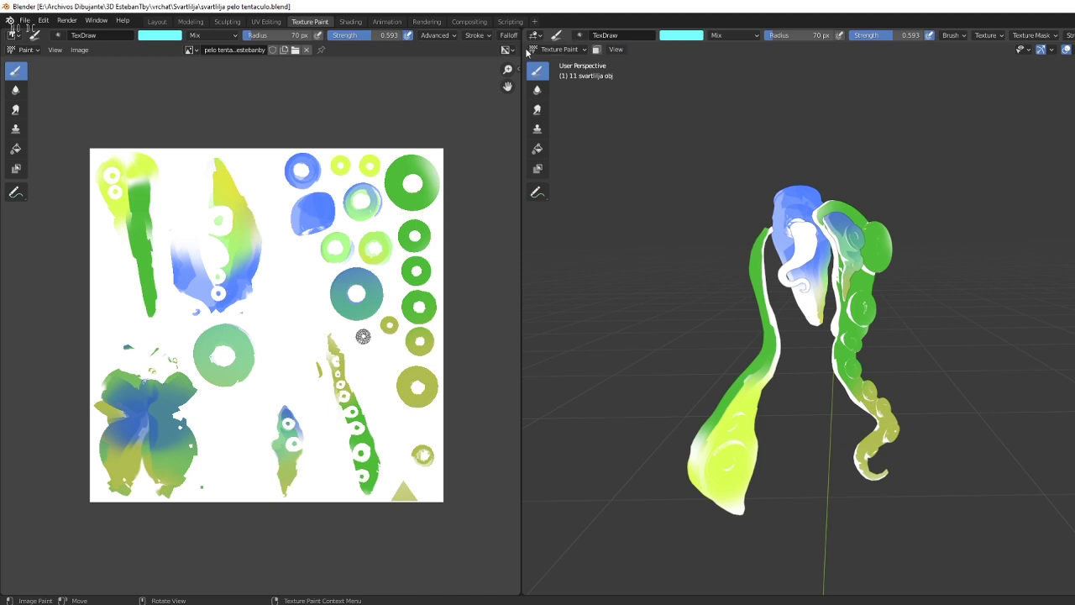
left_click_drag(520, 52, 315, 49)
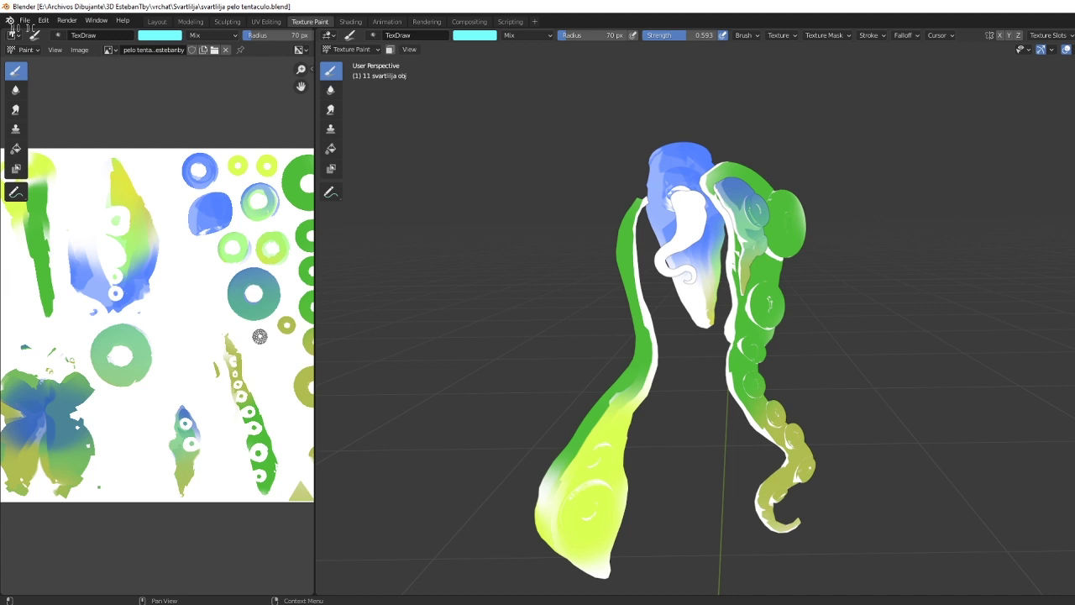
scroll(972, 377, "up", 2)
scroll(735, 335, "up", 2)
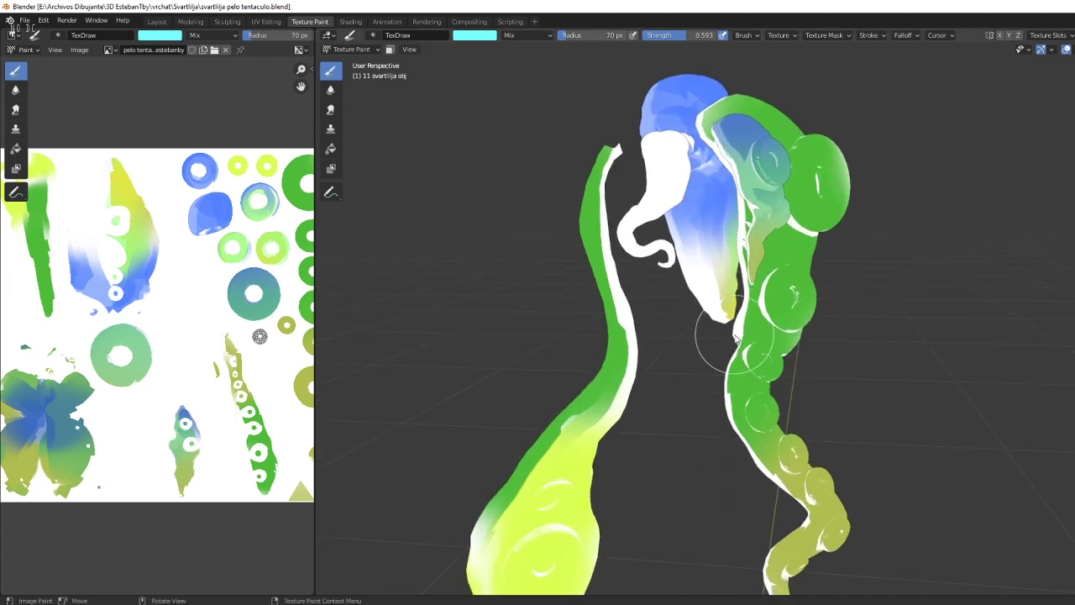
left_click(345, 50)
Select the white tentacle piece in Object Mode and return to Texture Paint on it.
left_click(353, 63)
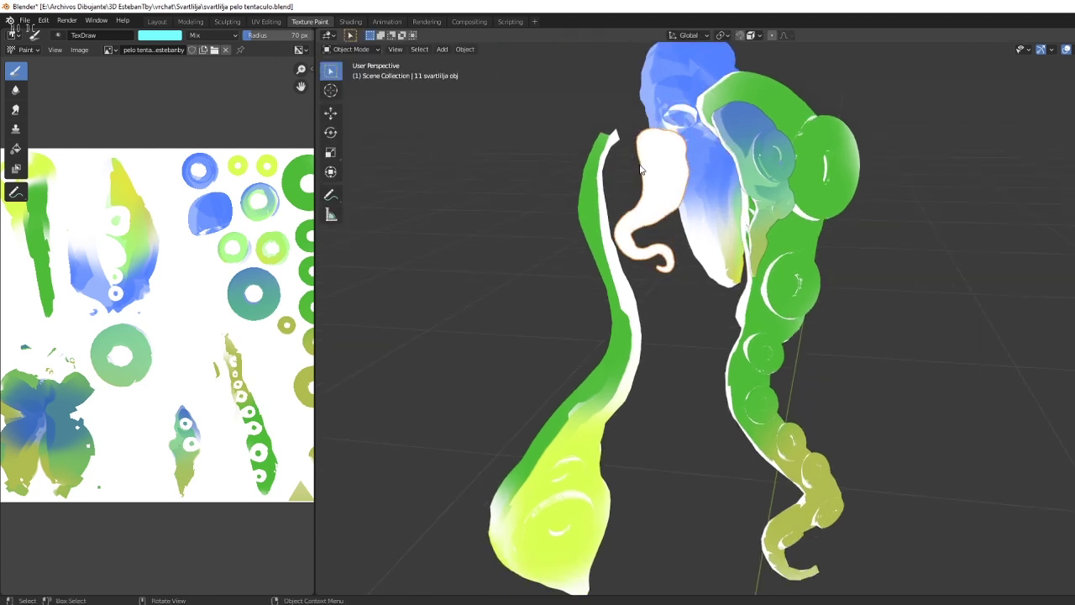
left_click(655, 252)
mouse_move(655, 252)
middle_mouse_down()
mouse_move(672, 277)
mouse_move(691, 257)
mouse_move(400, 84)
middle_mouse_up()
left_click(372, 50)
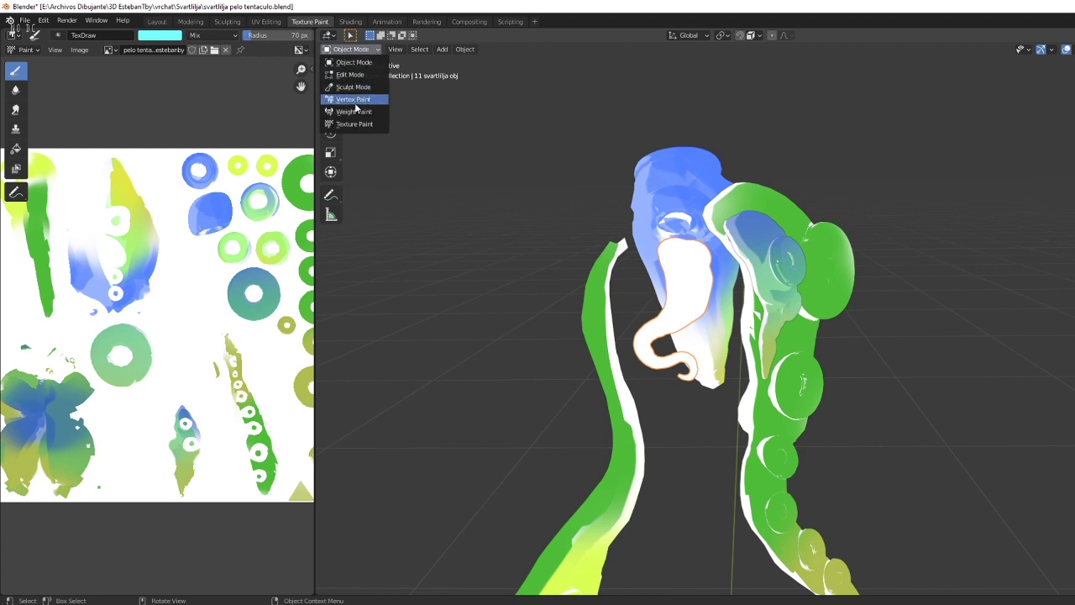
left_click(353, 126)
middle_click_drag(650, 262, 870, 278)
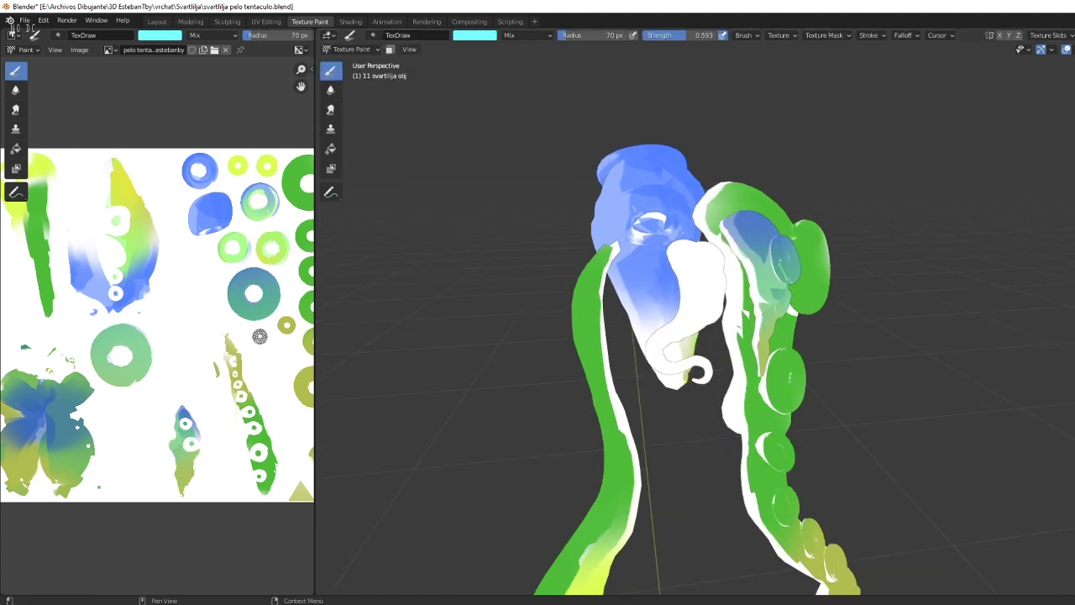
Paint blue over the piece's upper part and teal-green over its lower part.
key("x")
mouse_move(685, 244)
left_mouse_down()
mouse_move(703, 252)
mouse_move(660, 252)
left_mouse_up()
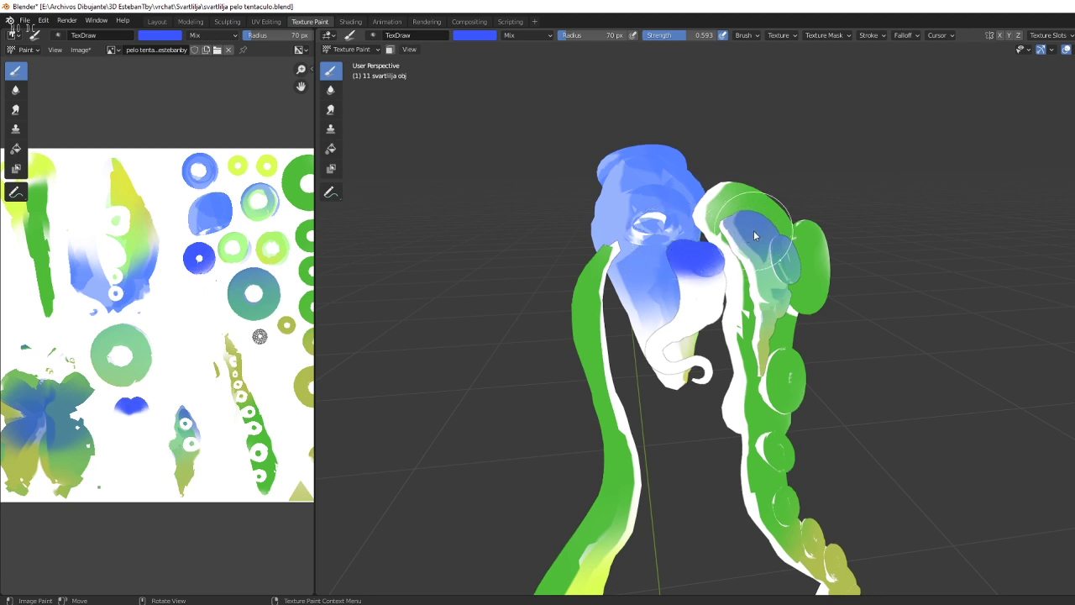
key("s")
left_click_drag(719, 287, 720, 299)
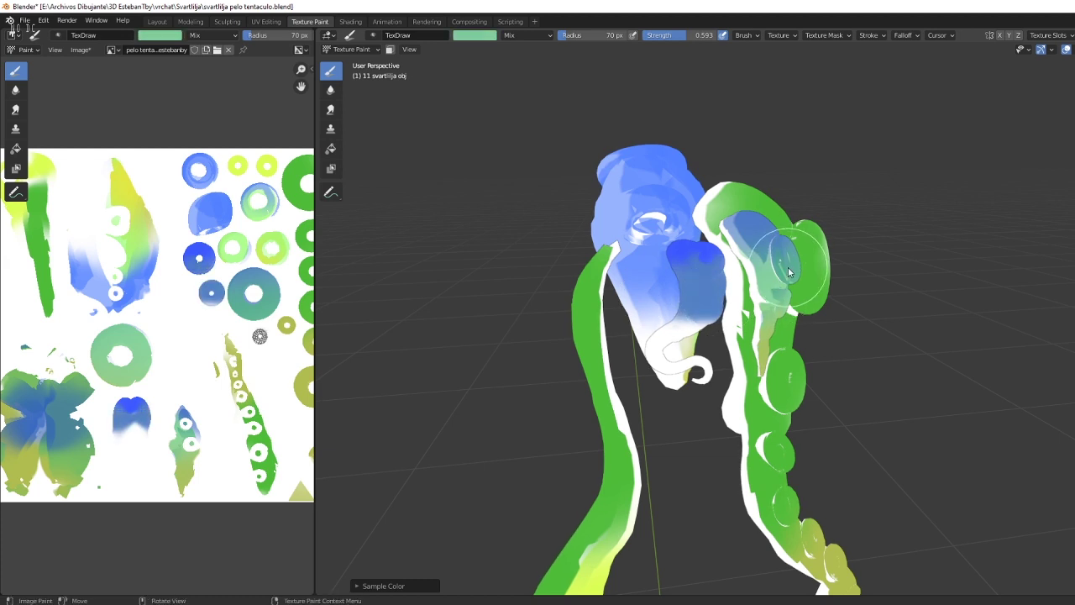
key("s")
left_click_drag(702, 310, 687, 329)
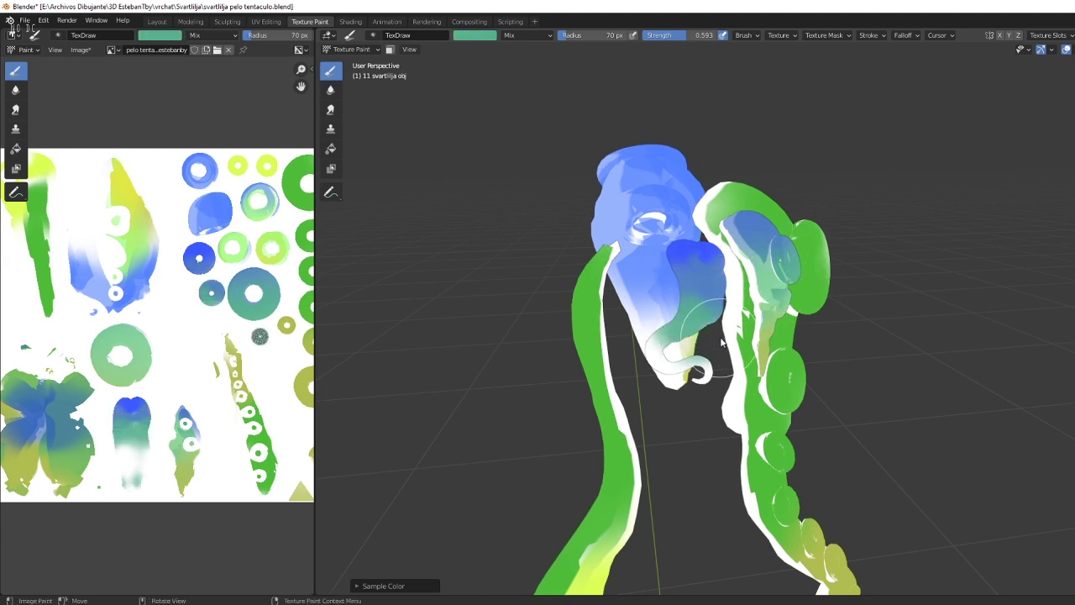
scroll(705, 323, "up", 1)
scroll(730, 317, "up", 2)
scroll(755, 311, "up", 1)
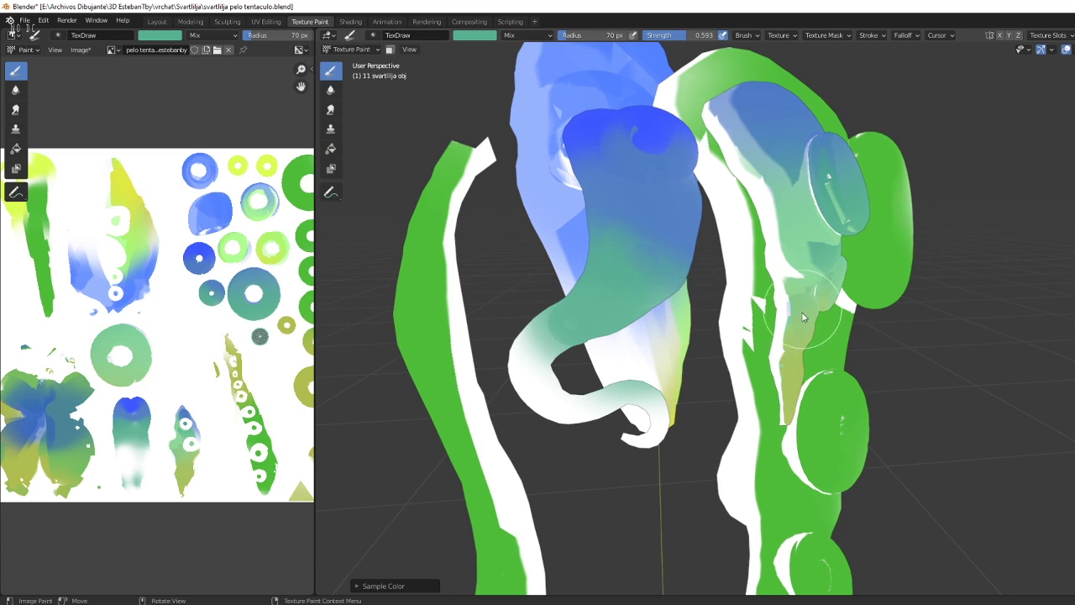
Paint light green and a lime-yellow tip onto the curl, then return to Object Mode.
key("s")
left_click_drag(525, 361, 538, 381)
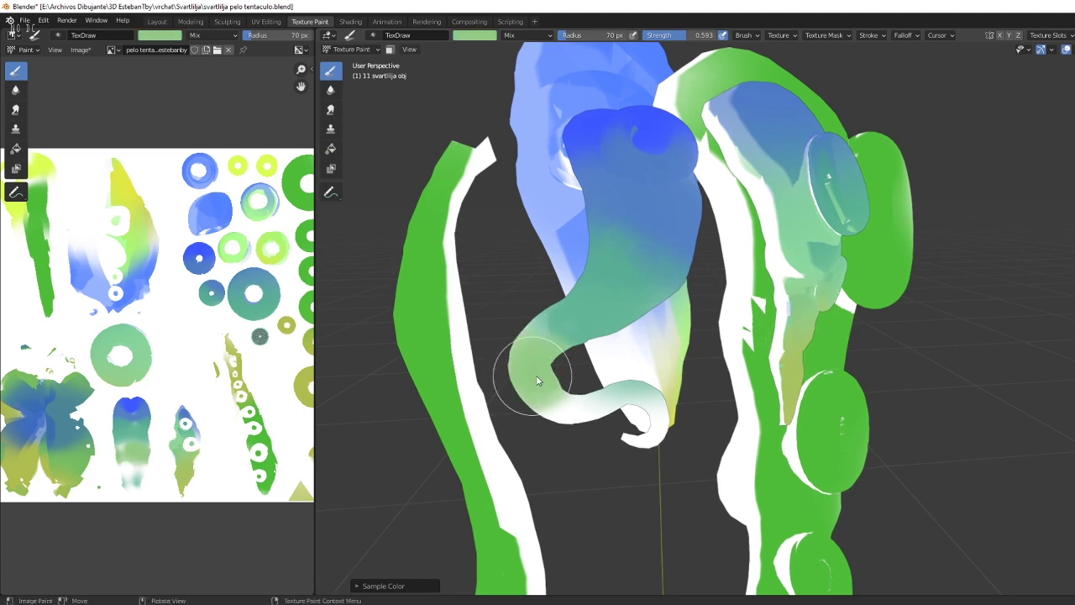
middle_click_drag(552, 387, 756, 456)
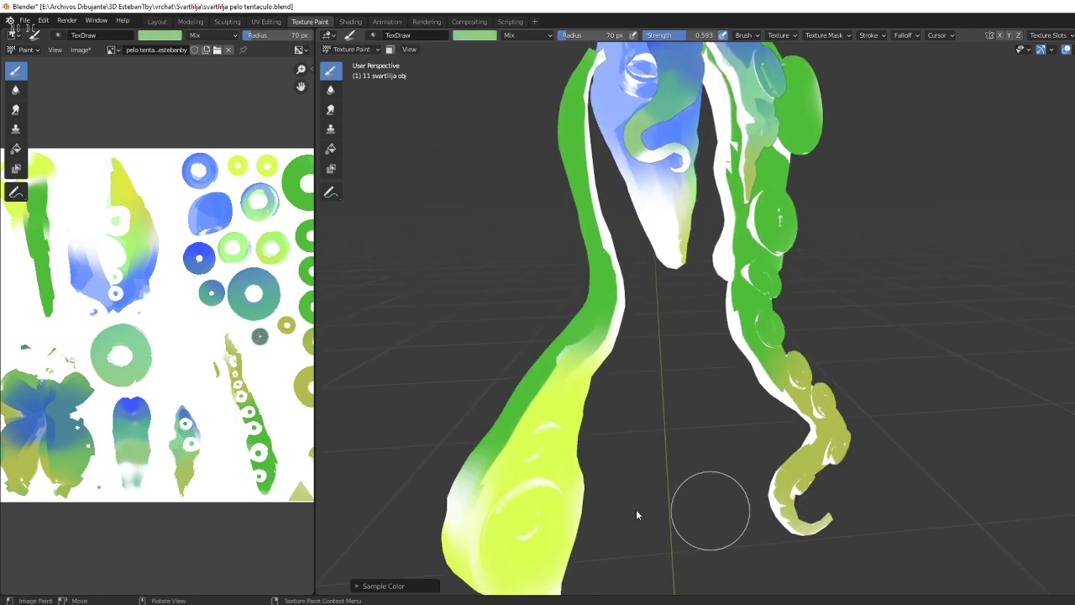
key("s")
left_click_drag(649, 151, 697, 126)
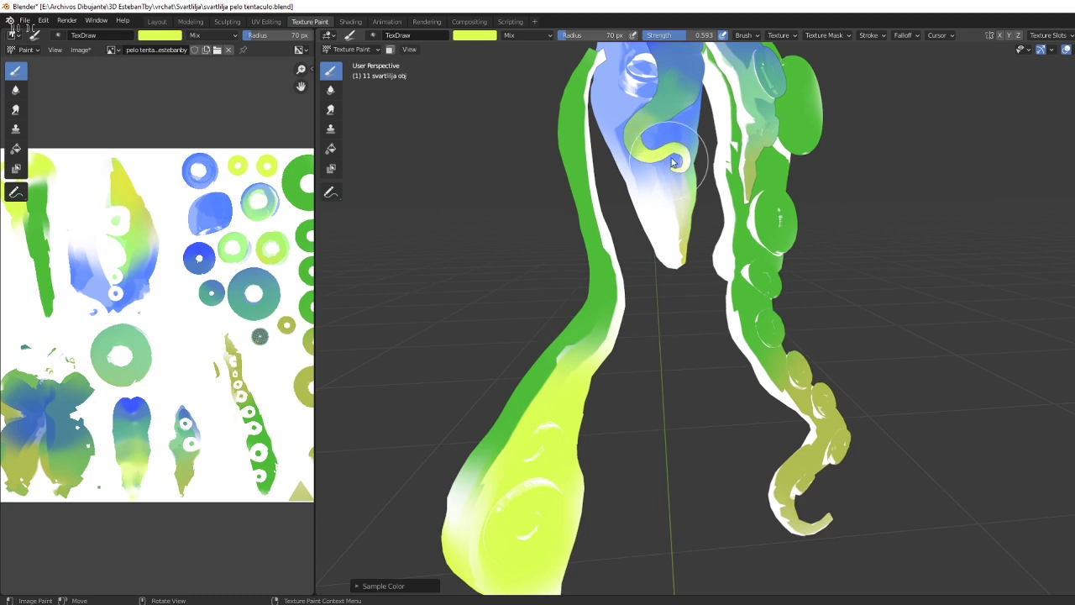
middle_click_drag(697, 126, 380, 128)
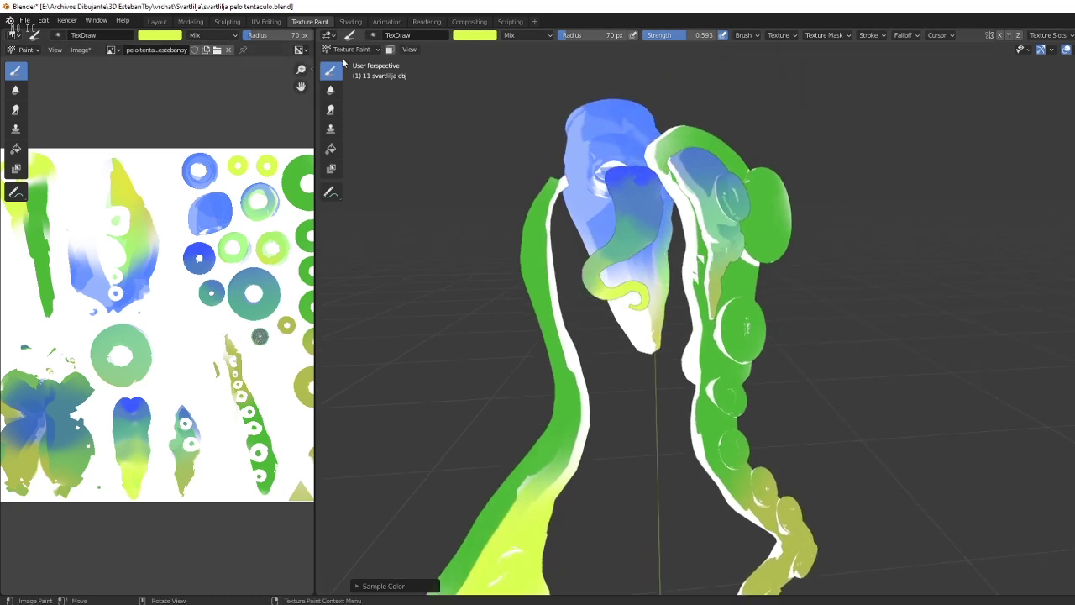
left_click(352, 49)
left_click(357, 57)
mouse_move(582, 204)
middle_mouse_down()
mouse_move(705, 242)
mouse_move(629, 249)
mouse_move(677, 261)
middle_mouse_up()
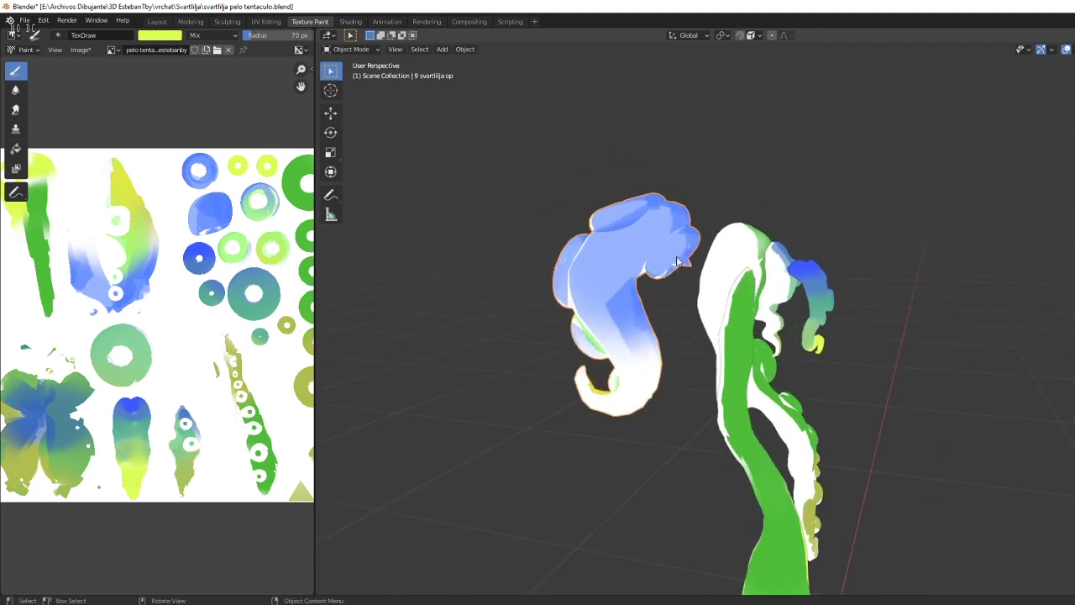
Enter Texture Paint and paint the curled lobe's top deep blue with light blue below.
left_click(351, 48)
left_click(353, 126)
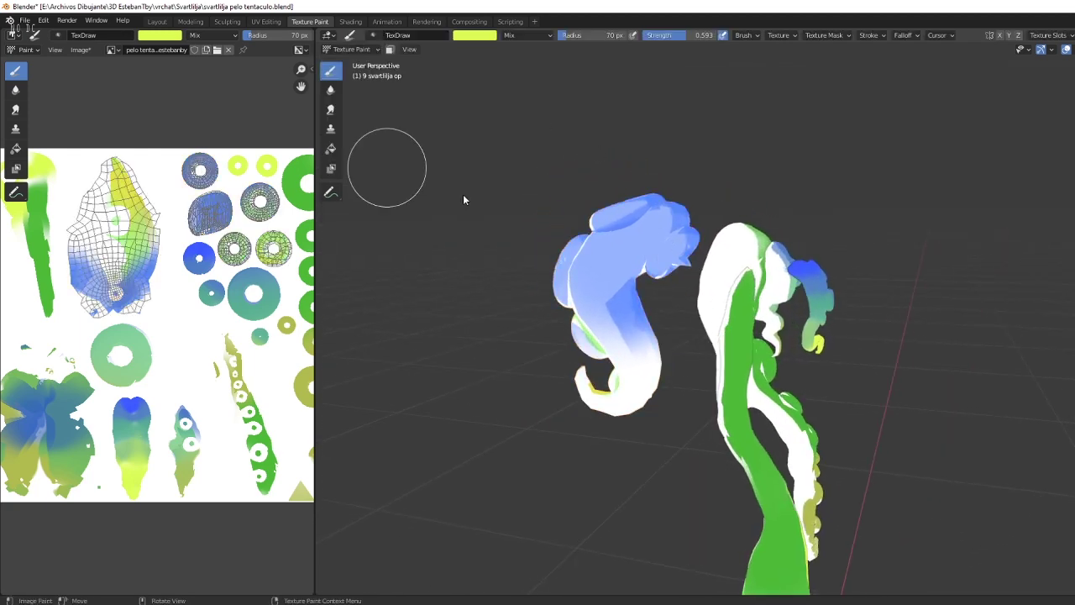
middle_click_drag(662, 226, 686, 211)
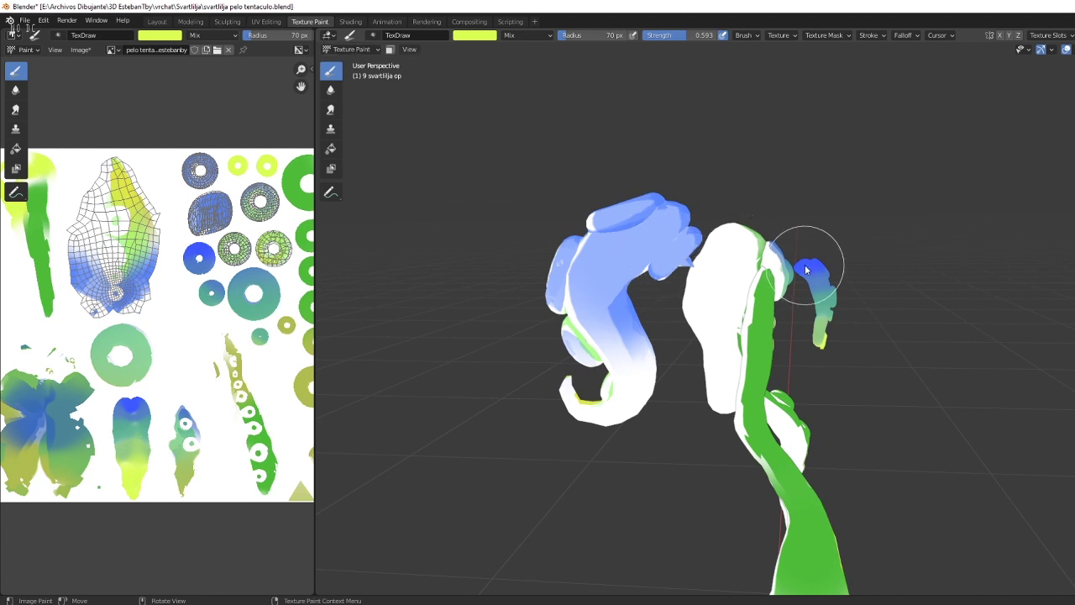
key("s")
left_click_drag(672, 179, 659, 264)
middle_click_drag(663, 241, 671, 232)
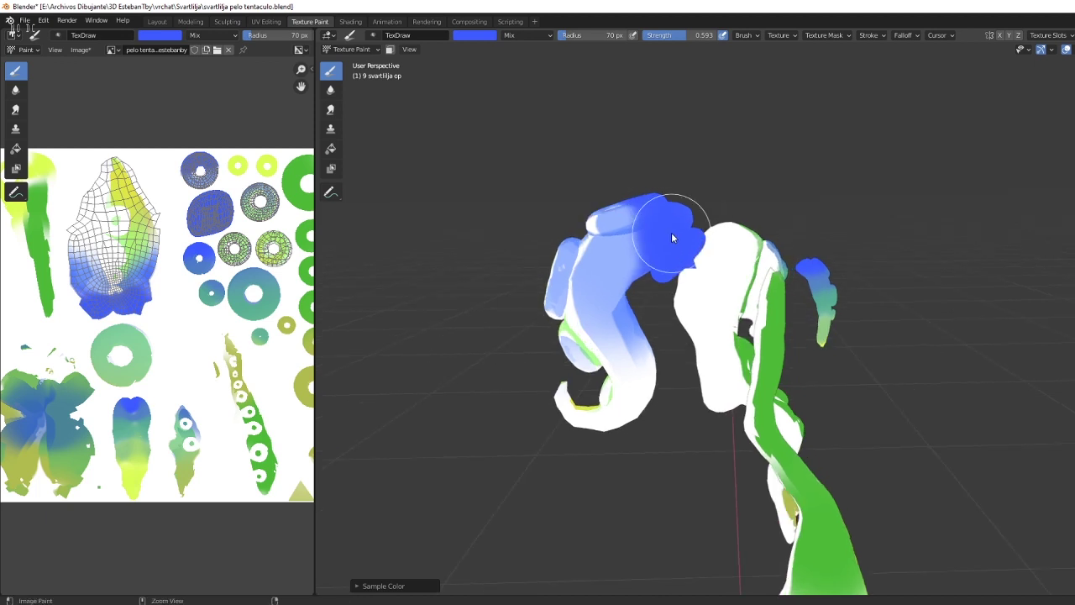
key("ctrl+Tab")
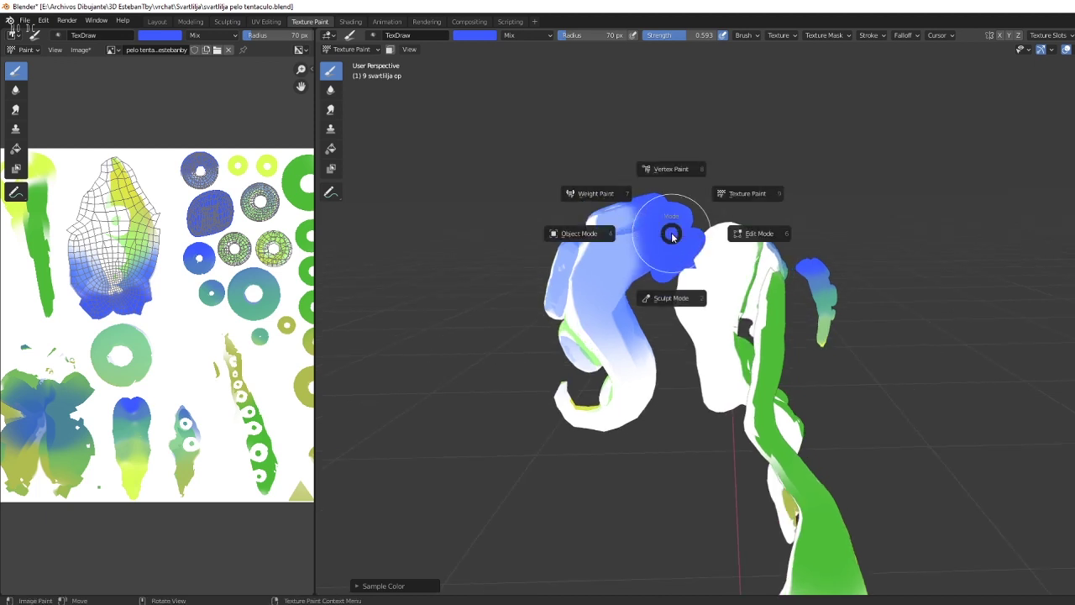
key("Escape")
middle_click_drag(659, 242, 693, 253)
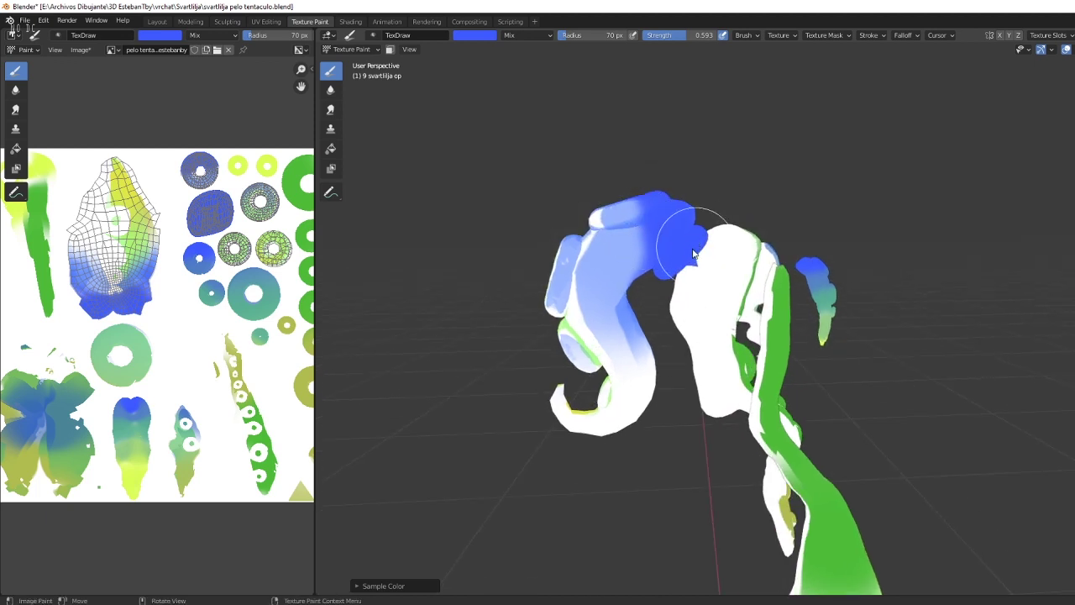
left_click_drag(640, 262, 655, 244)
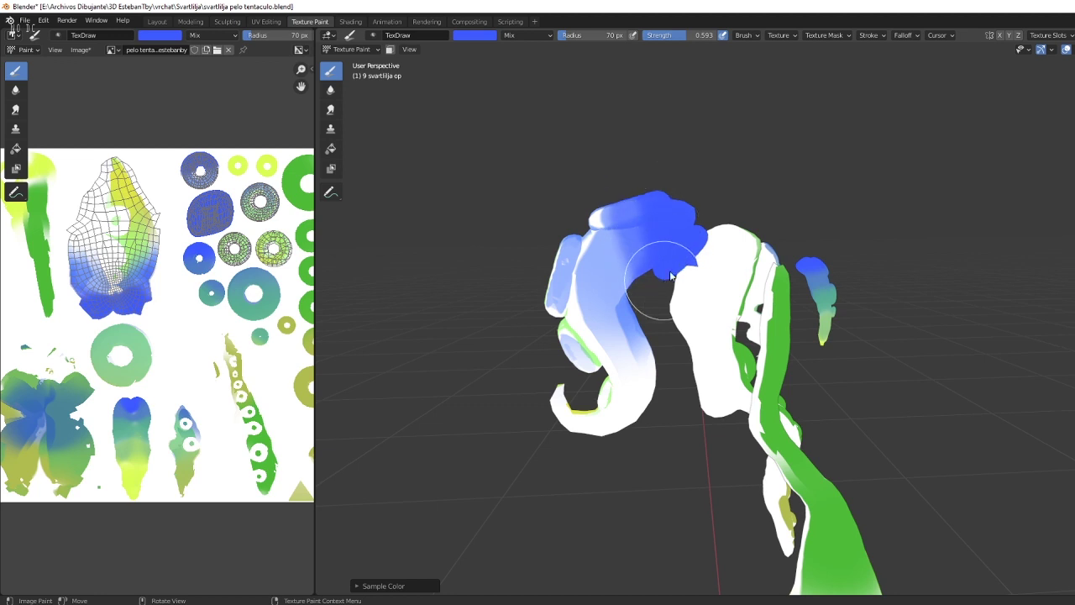
key("s")
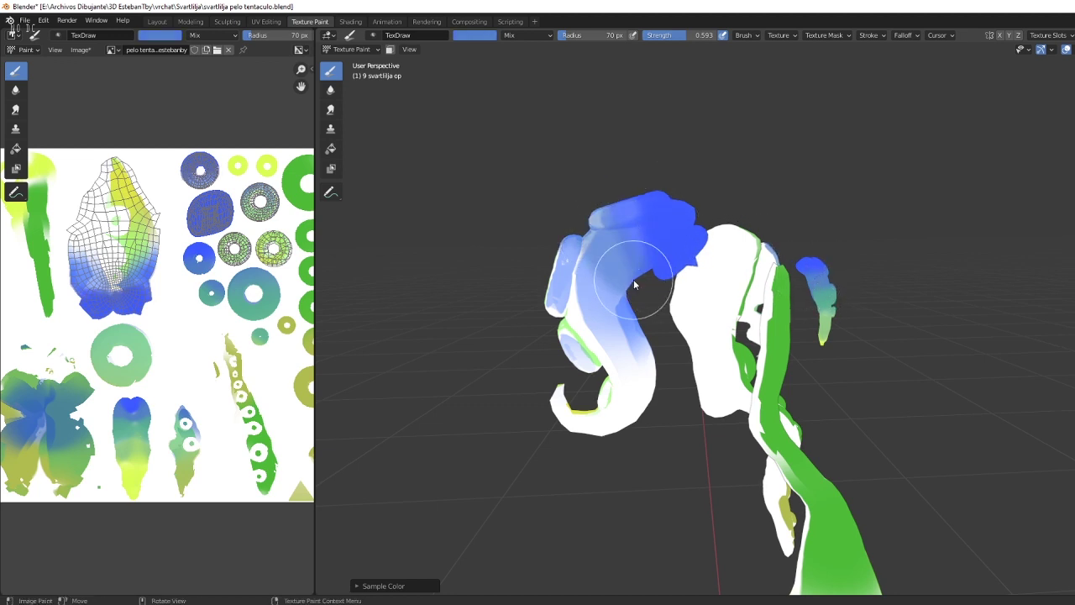
mouse_move(628, 263)
left_mouse_down()
mouse_move(588, 235)
mouse_move(598, 224)
mouse_move(620, 231)
left_mouse_up()
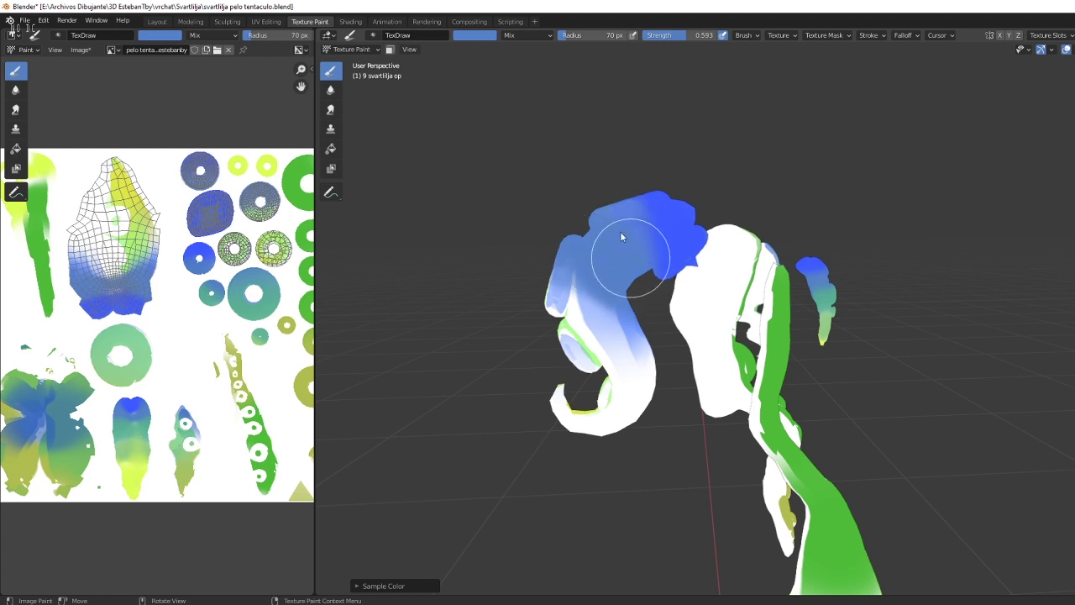
Sample teal and light green from the model and paint them onto the left lobe.
key("s")
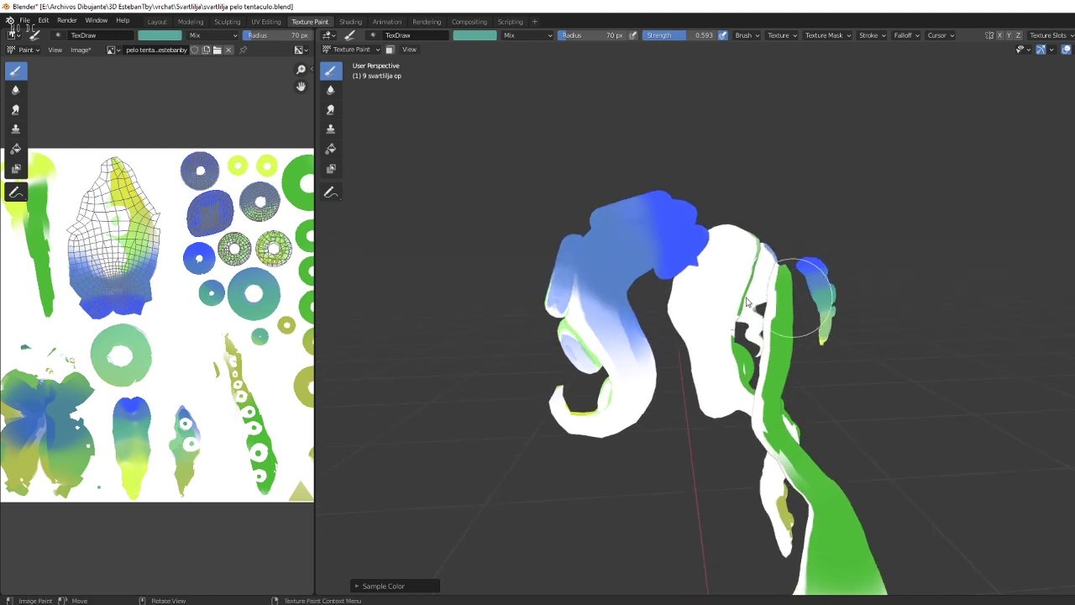
mouse_move(546, 300)
left_mouse_down()
mouse_move(613, 307)
mouse_move(588, 305)
left_mouse_up()
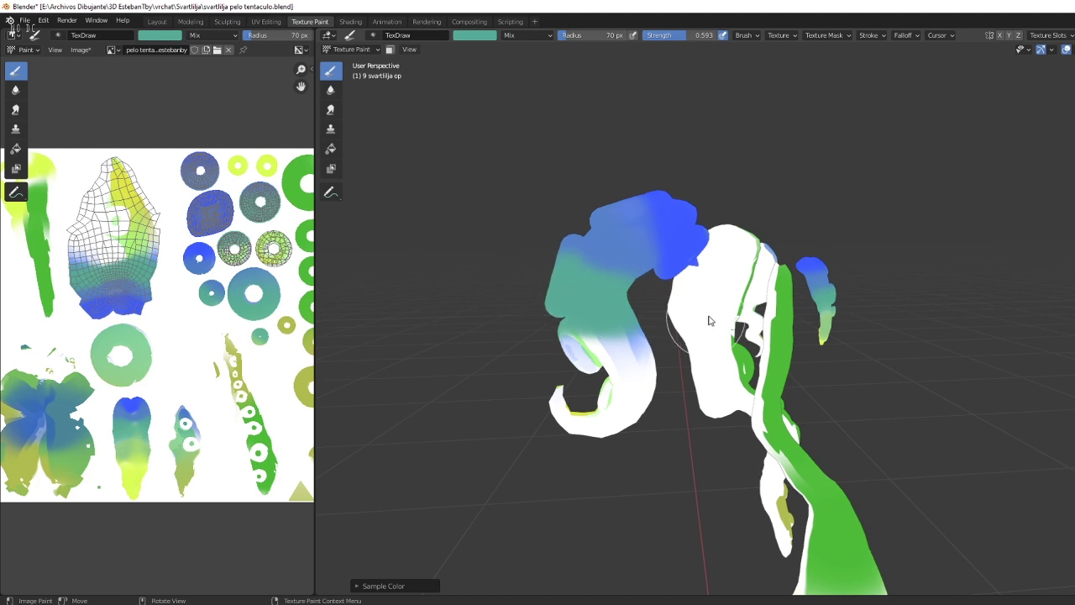
middle_click_drag(708, 320, 657, 276)
key("s")
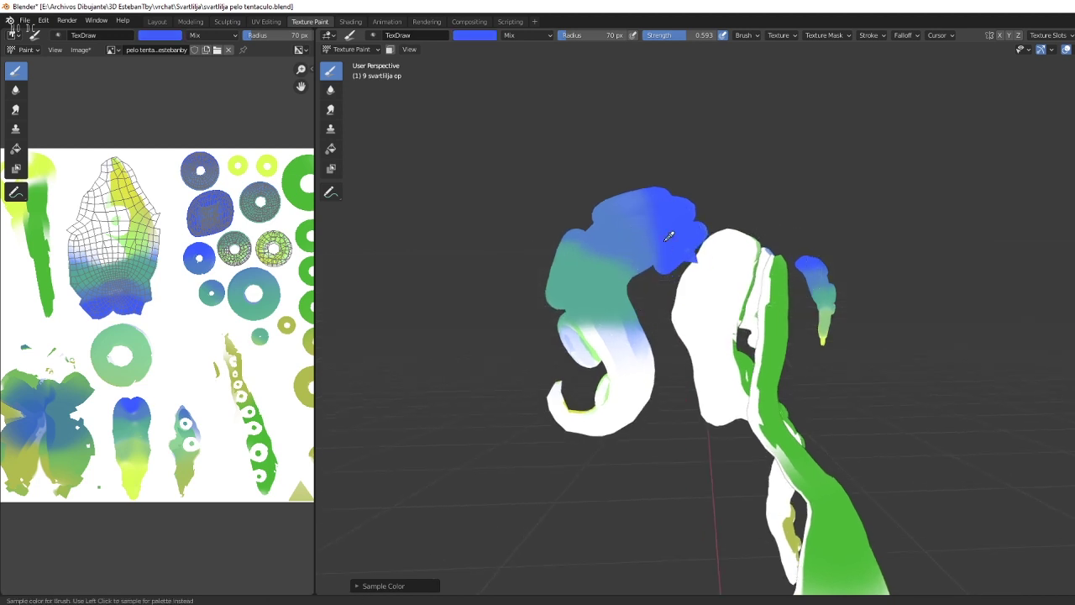
middle_click_drag(672, 244, 719, 322)
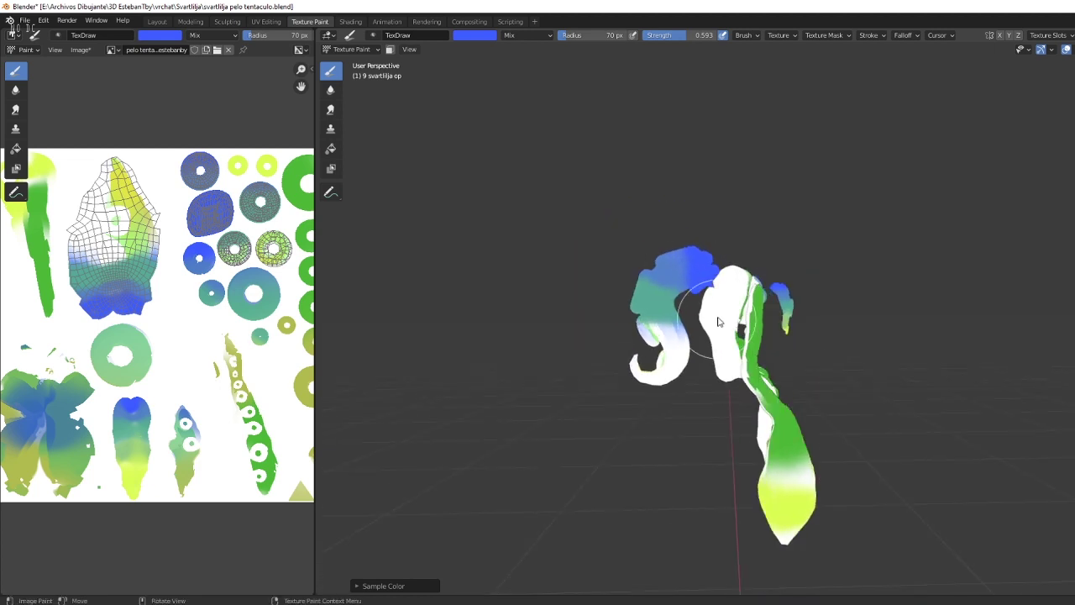
key("s")
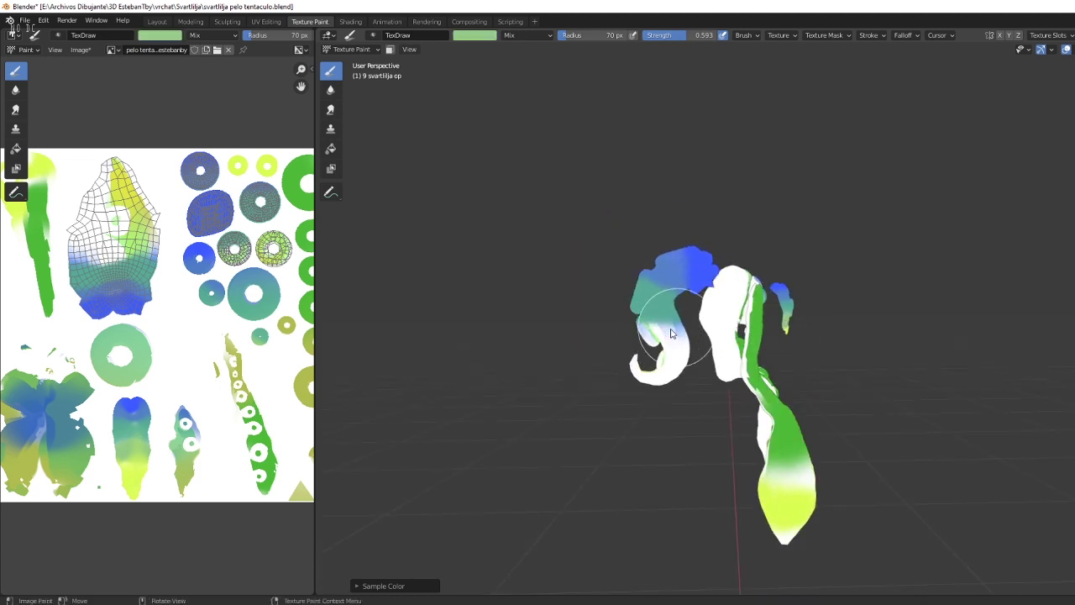
left_click_drag(660, 326, 689, 343)
Paint the lobe's tip yellow-green, then return to Object Mode.
key("s")
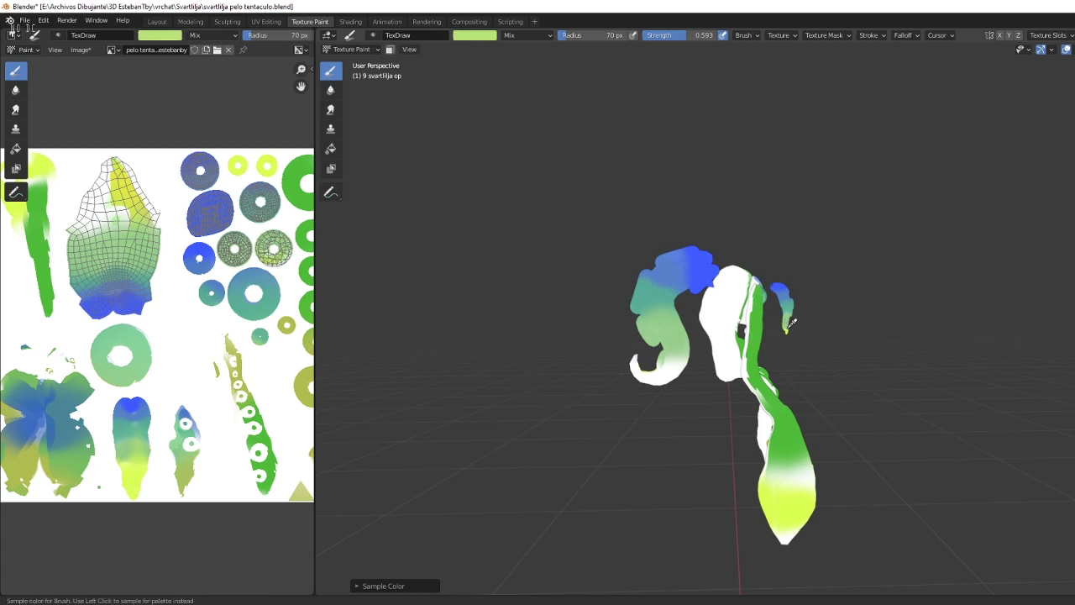
mouse_move(634, 370)
left_mouse_down()
mouse_move(689, 358)
mouse_move(679, 368)
left_mouse_up()
key("s")
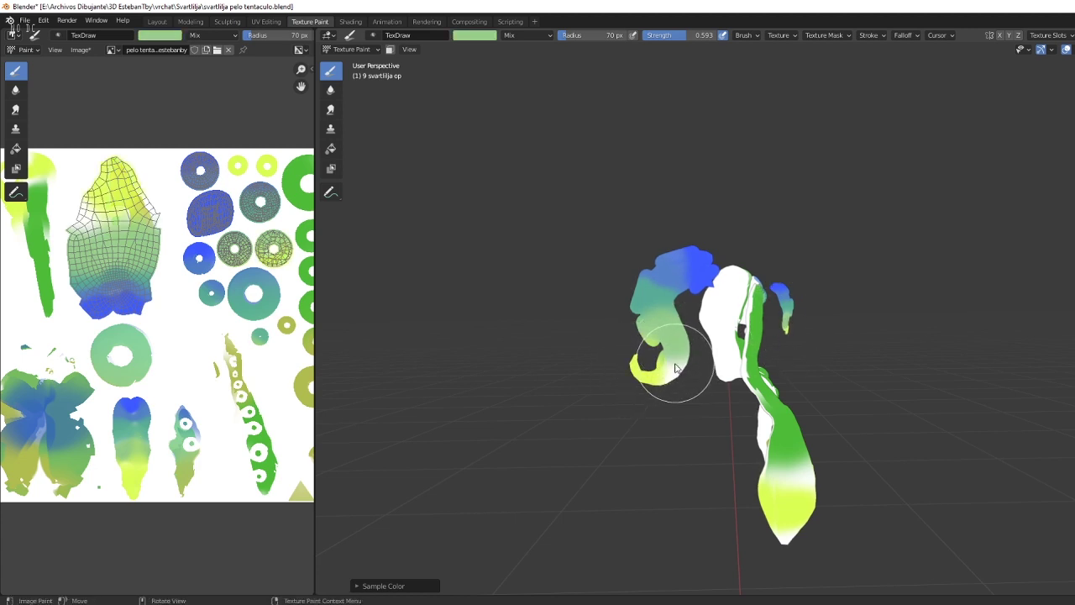
mouse_move(679, 368)
middle_mouse_down()
mouse_move(609, 356)
mouse_move(684, 360)
mouse_move(692, 458)
mouse_move(695, 247)
mouse_move(672, 324)
middle_mouse_up()
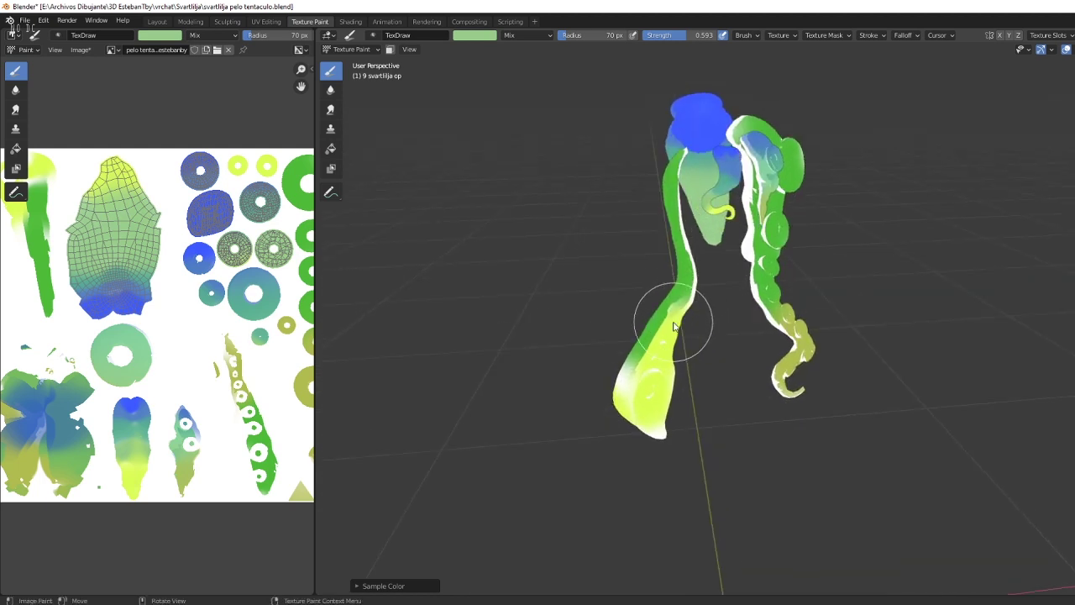
left_click(351, 50)
left_click(354, 62)
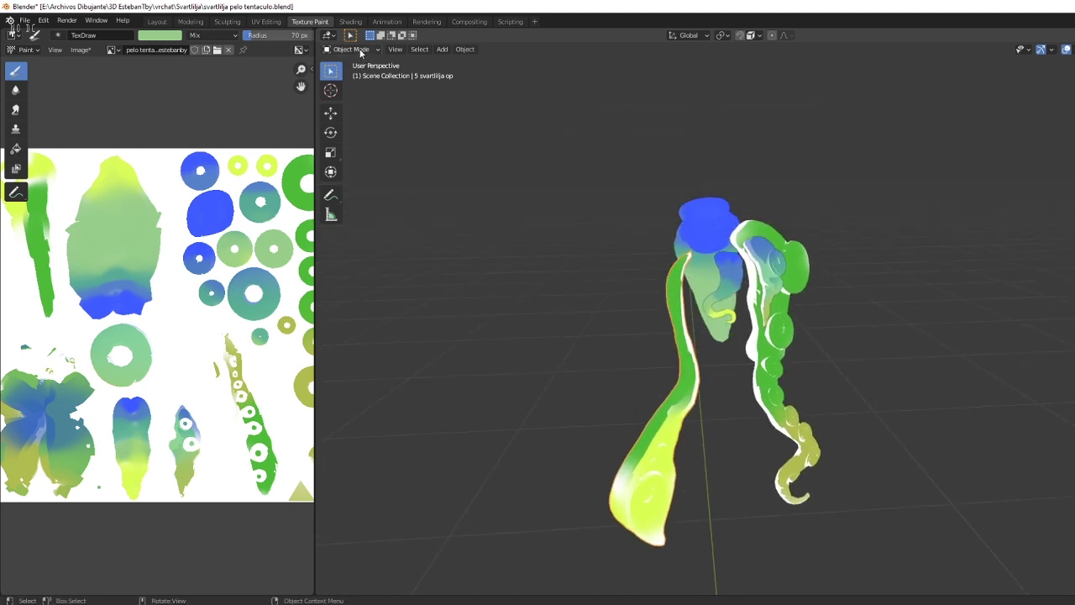
Switch back to Texture Paint and paint the top of the left tentacle blue.
left_click(361, 51)
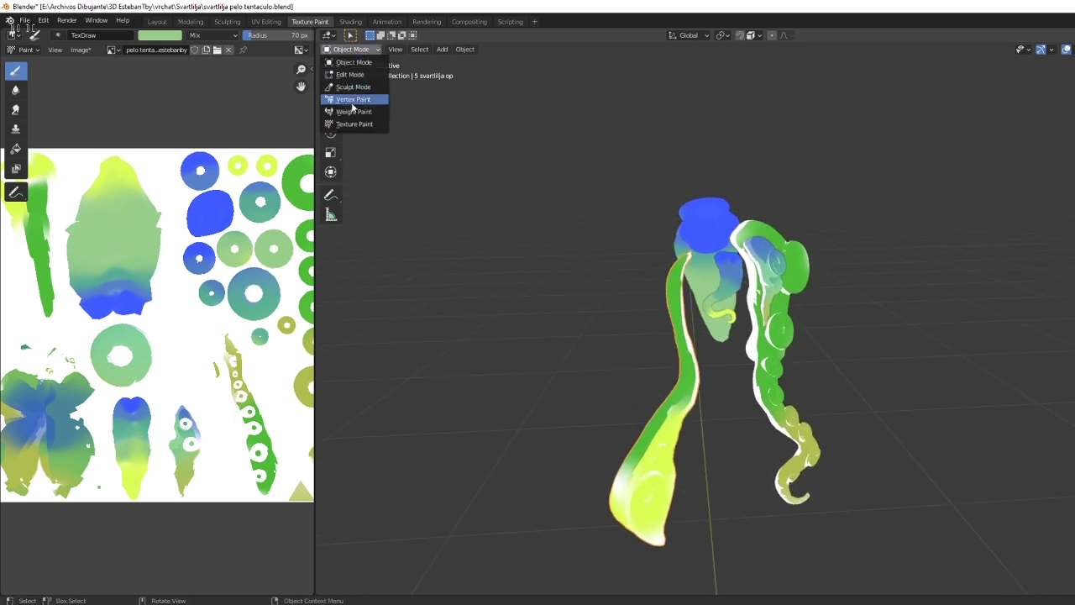
left_click(353, 125)
scroll(633, 293, "up", 3)
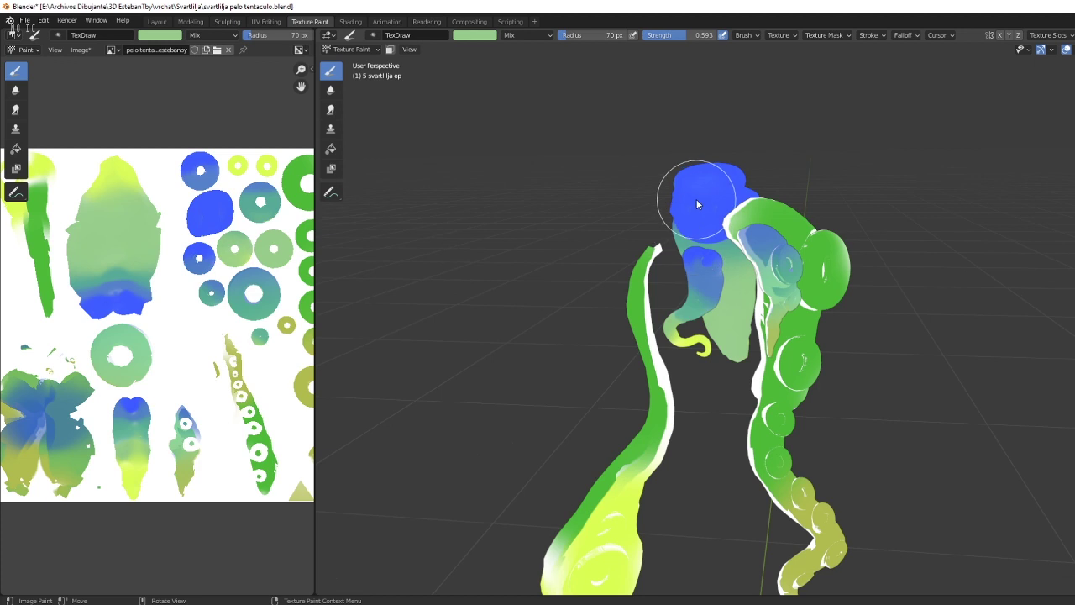
key("s")
mouse_move(645, 252)
left_mouse_down()
mouse_move(652, 247)
mouse_move(629, 307)
mouse_move(624, 300)
left_mouse_up()
middle_click_drag(624, 300, 630, 272)
Paint the tentacle's middle teal and its lower part bright green.
key("s")
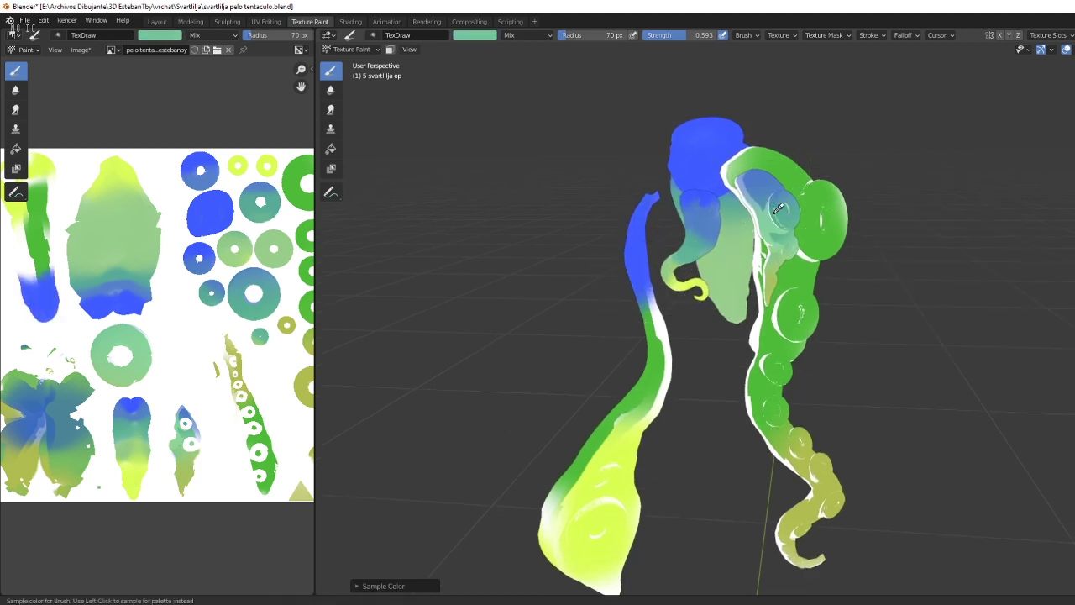
mouse_move(666, 384)
left_mouse_down()
mouse_move(652, 394)
mouse_move(648, 336)
mouse_move(643, 412)
mouse_move(599, 461)
mouse_move(546, 480)
mouse_move(607, 473)
left_mouse_up()
key("s")
middle_click_drag(607, 473, 608, 412, "shift")
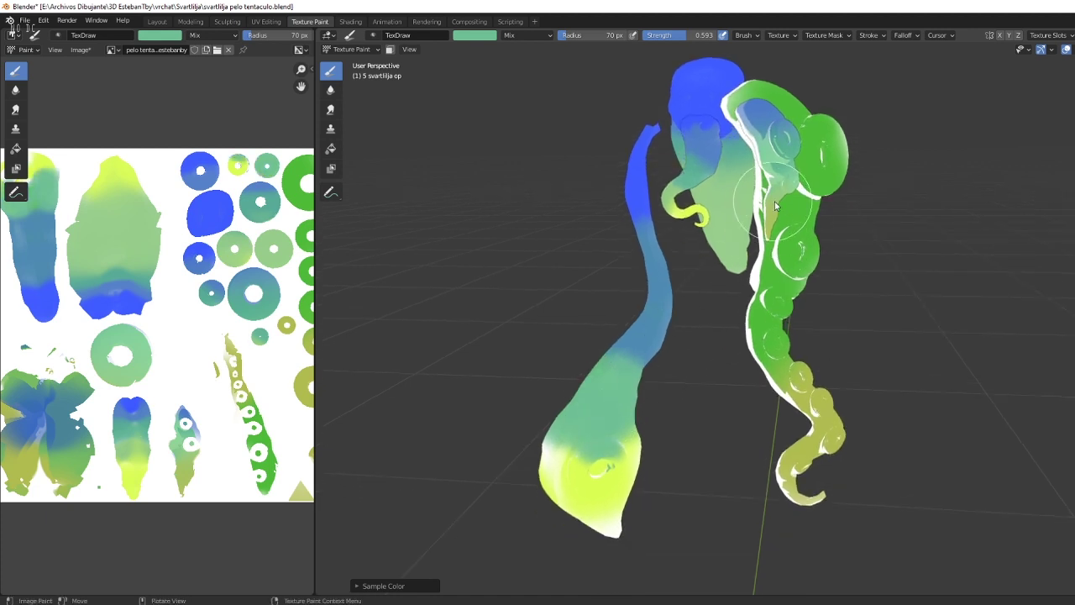
key("s")
mouse_move(523, 458)
left_mouse_down()
mouse_move(570, 474)
mouse_move(623, 452)
left_mouse_up()
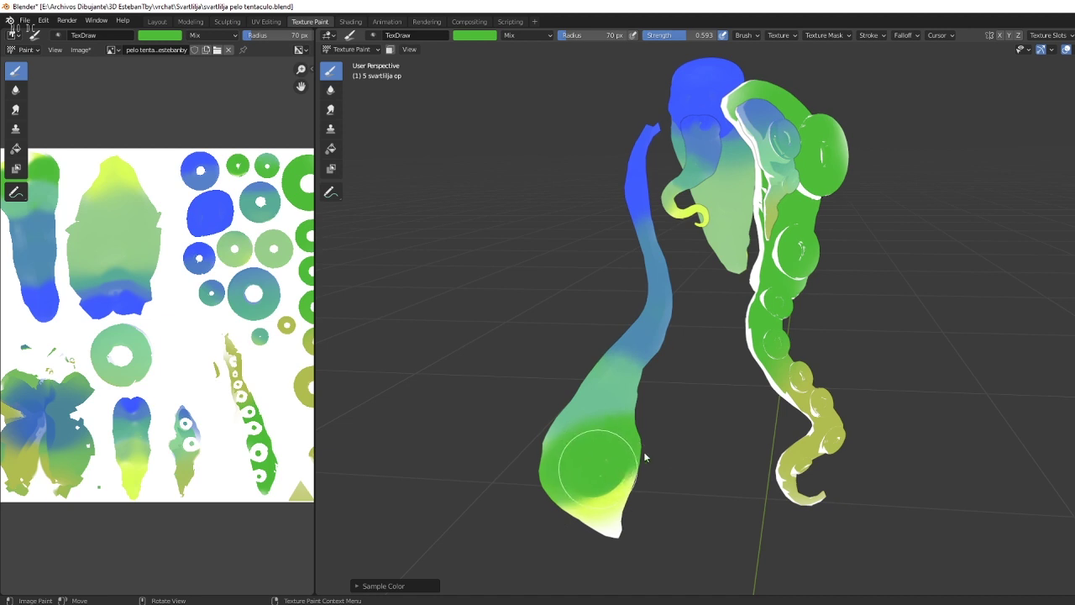
Paint the tentacle's white tip light yellow-green and return to Object Mode.
mouse_move(645, 456)
middle_mouse_down()
mouse_move(624, 427)
mouse_move(602, 469)
mouse_move(657, 426)
mouse_move(601, 491)
mouse_move(600, 409)
middle_mouse_up()
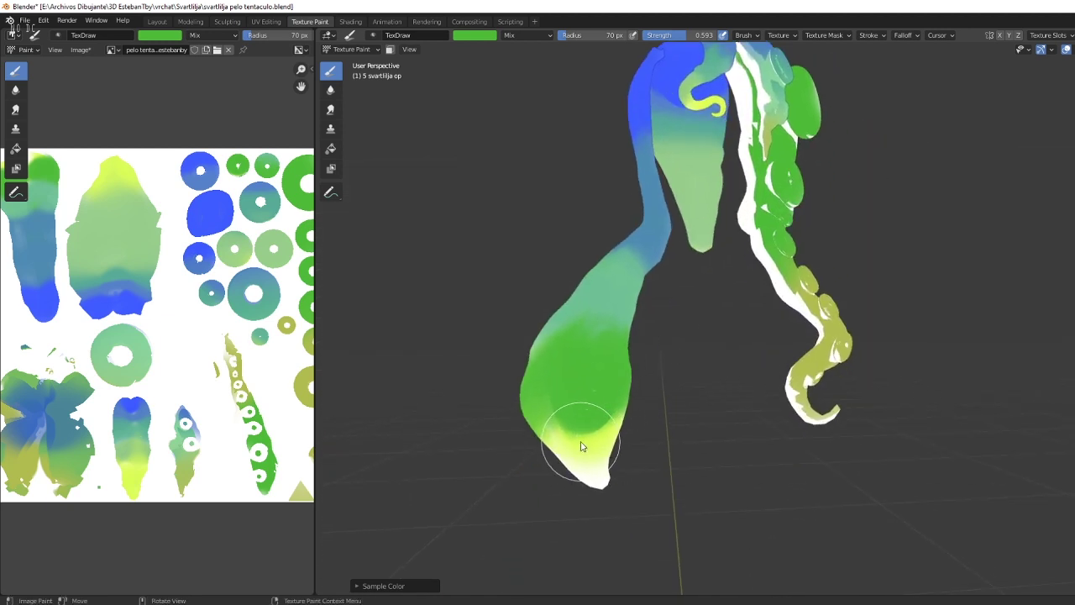
key("s")
mouse_move(576, 445)
left_mouse_down()
mouse_move(609, 474)
mouse_move(576, 443)
mouse_move(628, 423)
left_mouse_up()
mouse_move(628, 423)
middle_mouse_down()
mouse_move(592, 441)
mouse_move(605, 428)
middle_mouse_up()
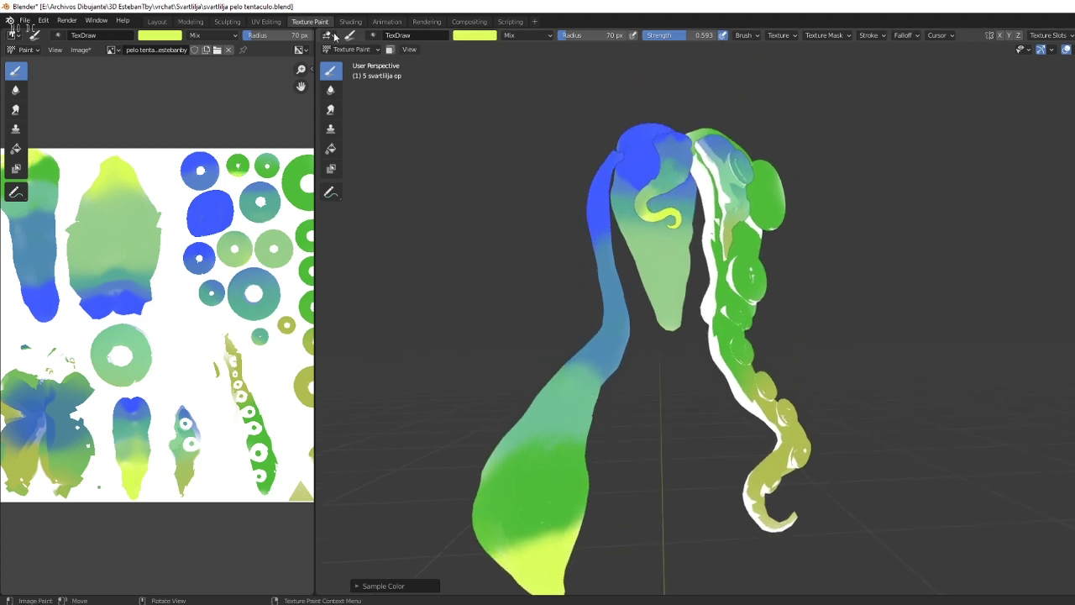
left_click(351, 49)
left_click(357, 60)
middle_click_drag(671, 336, 712, 317)
Select the right tentacle and enter Texture Paint through the Ctrl+Tab pie menu.
left_click(712, 317)
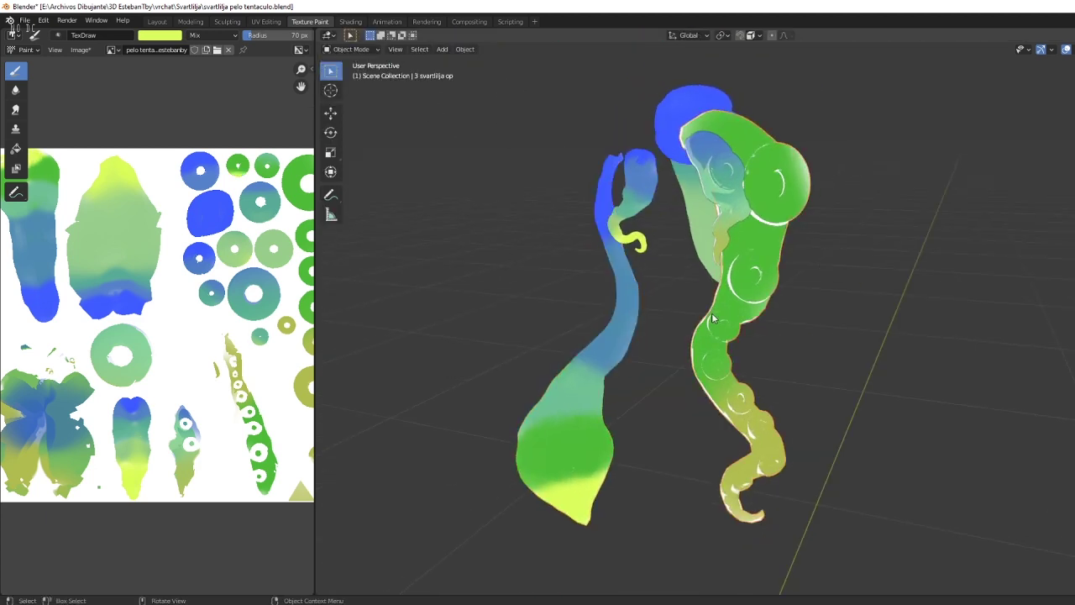
left_click(351, 49)
key("ctrl+Tab")
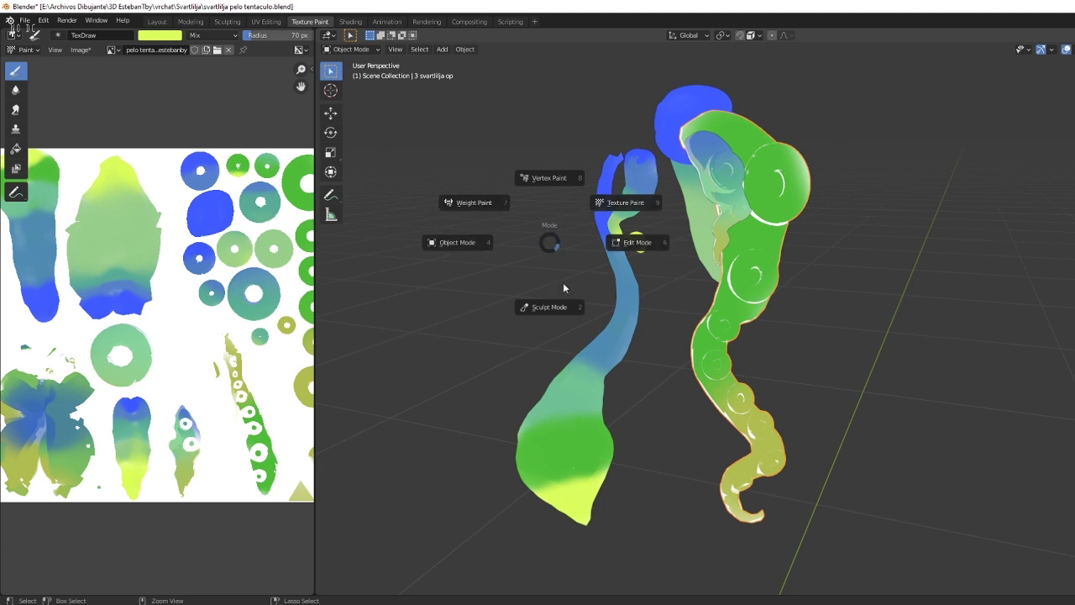
left_click(617, 202)
key("ctrl+Tab")
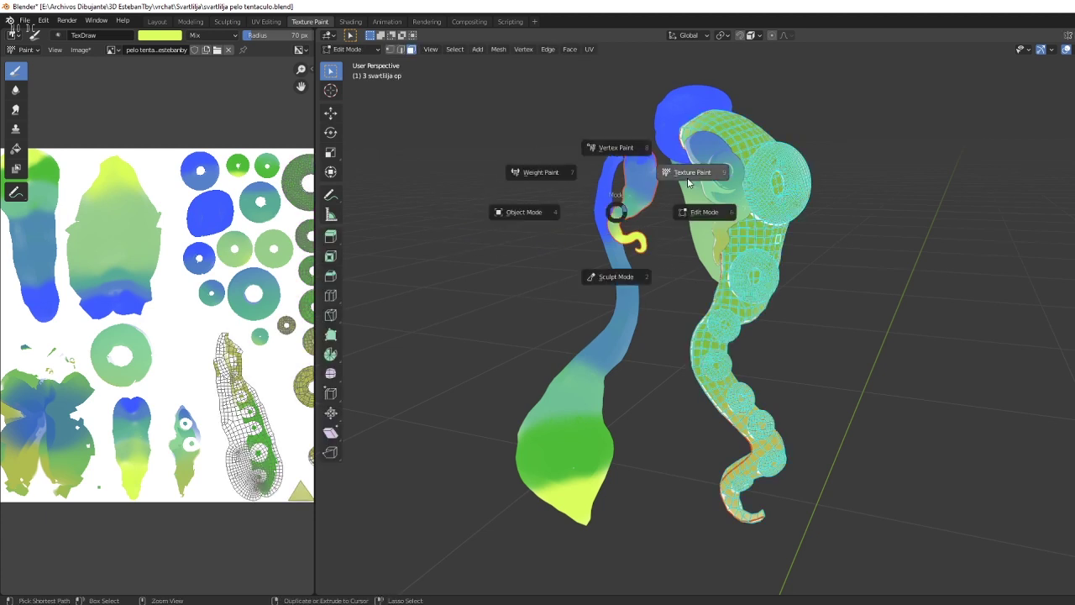
left_click(691, 177)
Zoom in on the right tentacle and paint its curled tip yellow.
mouse_move(690, 176)
middle_mouse_down()
mouse_move(661, 296)
mouse_move(626, 304)
middle_mouse_up()
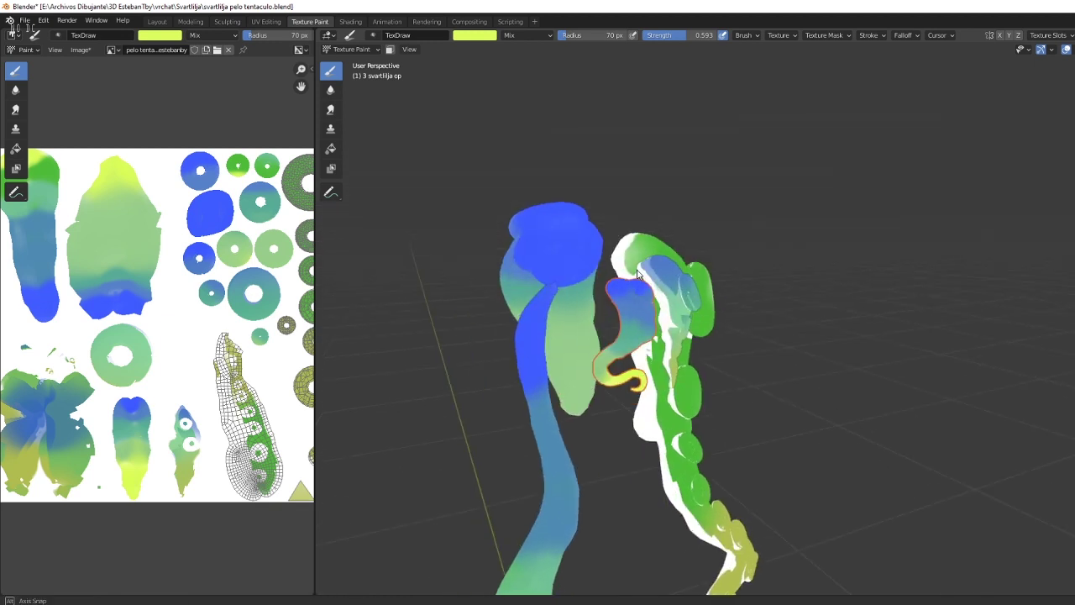
middle_click_drag(669, 374, 695, 444)
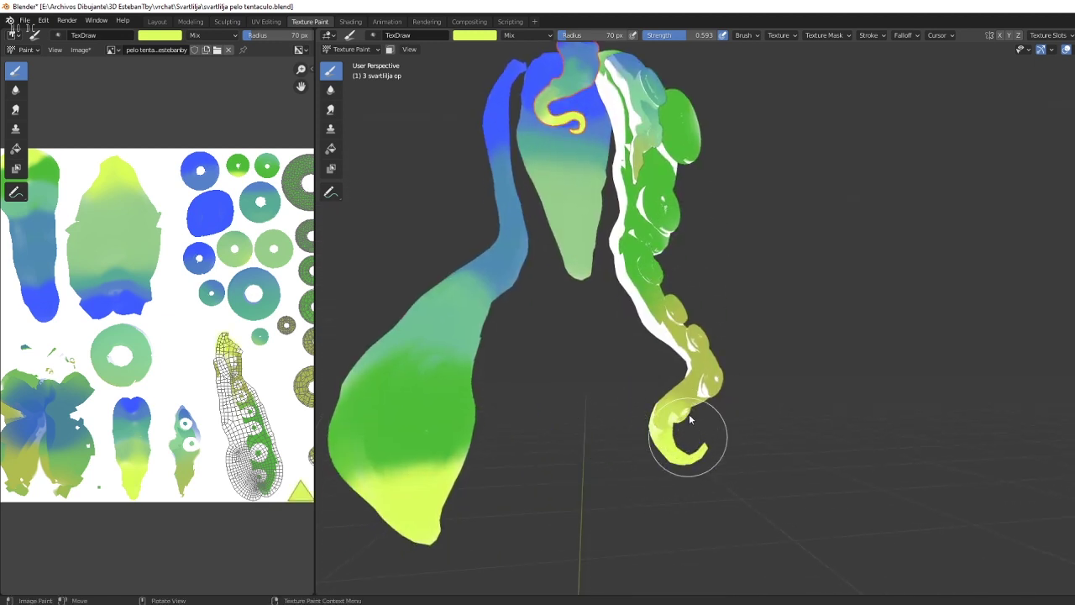
left_click_drag(684, 432, 661, 420)
mouse_move(660, 420)
middle_mouse_down()
mouse_move(689, 436)
mouse_move(684, 412)
middle_mouse_up()
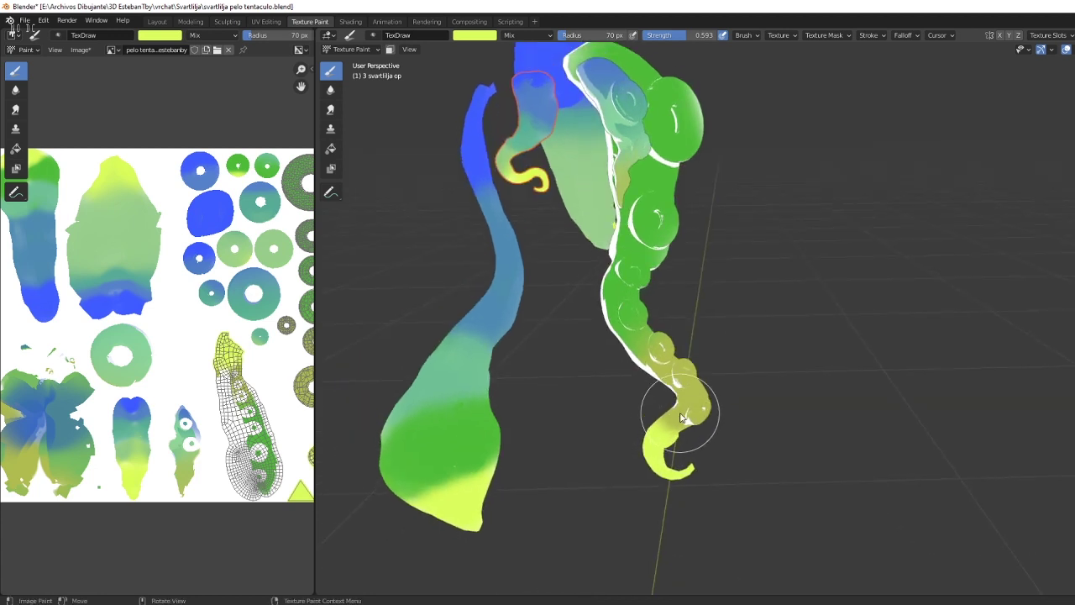
key("s")
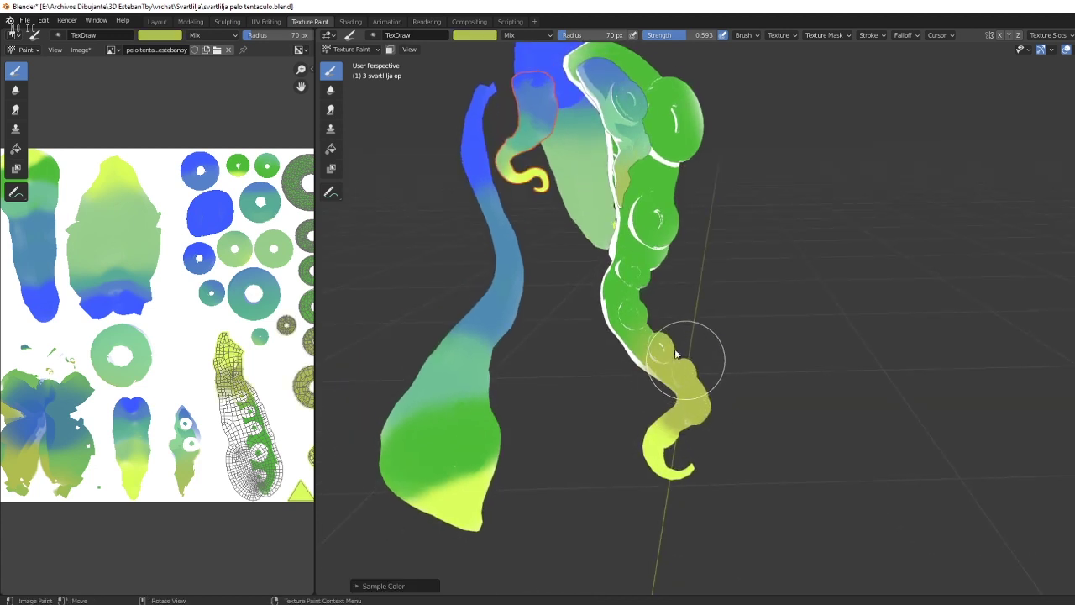
key("s")
Paint the right tentacle's middle bright green, then set the brush colour to teal.
mouse_move(660, 338)
left_mouse_down()
mouse_move(630, 344)
mouse_move(664, 355)
mouse_move(613, 202)
left_mouse_up()
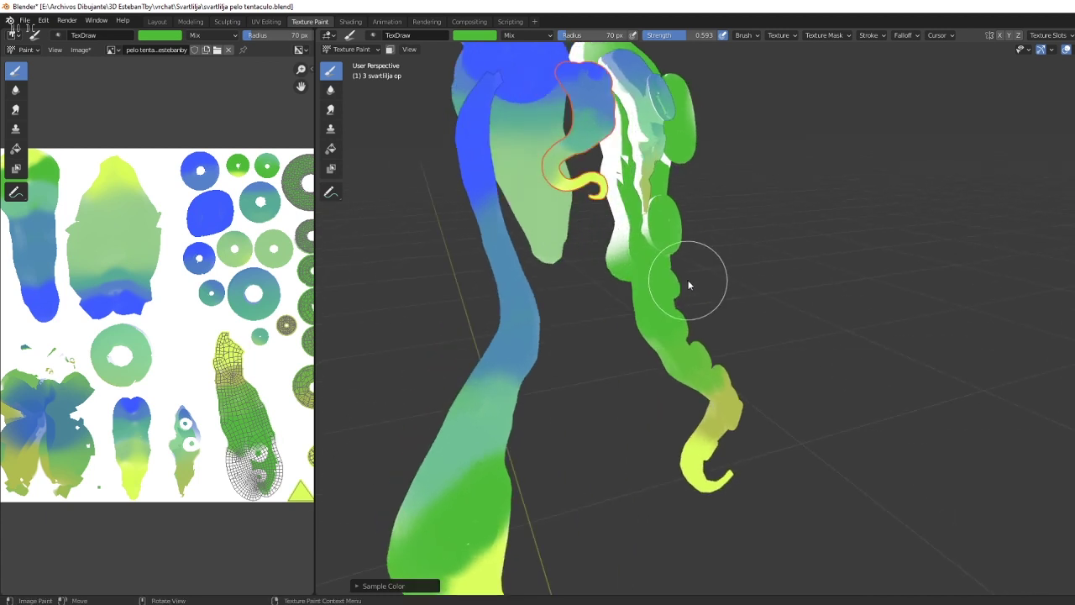
middle_click_drag(615, 304, 652, 214)
left_click_drag(642, 298, 659, 309)
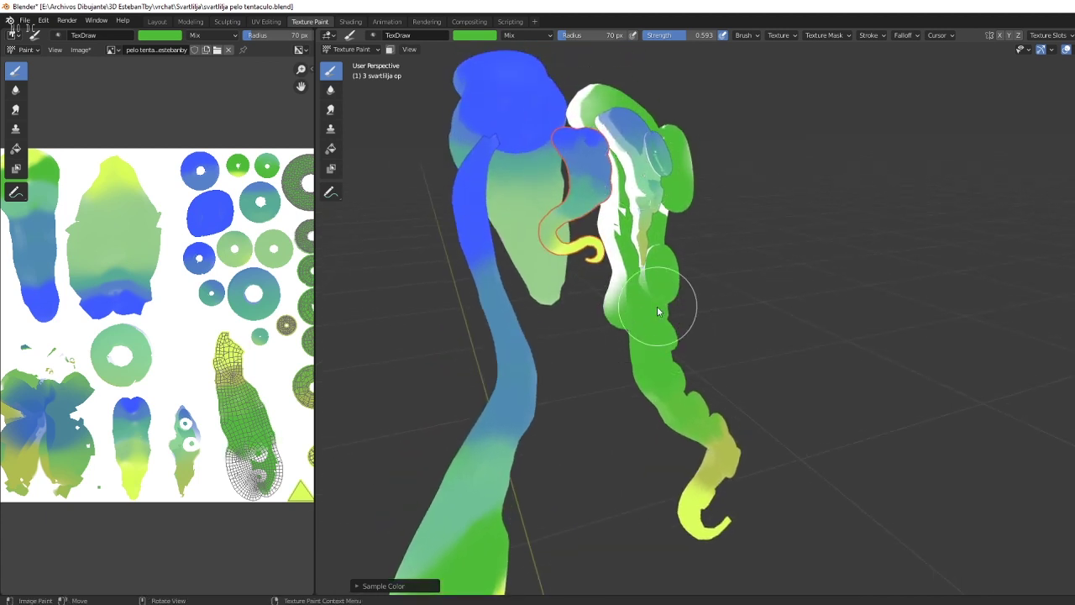
middle_click_drag(659, 309, 580, 143)
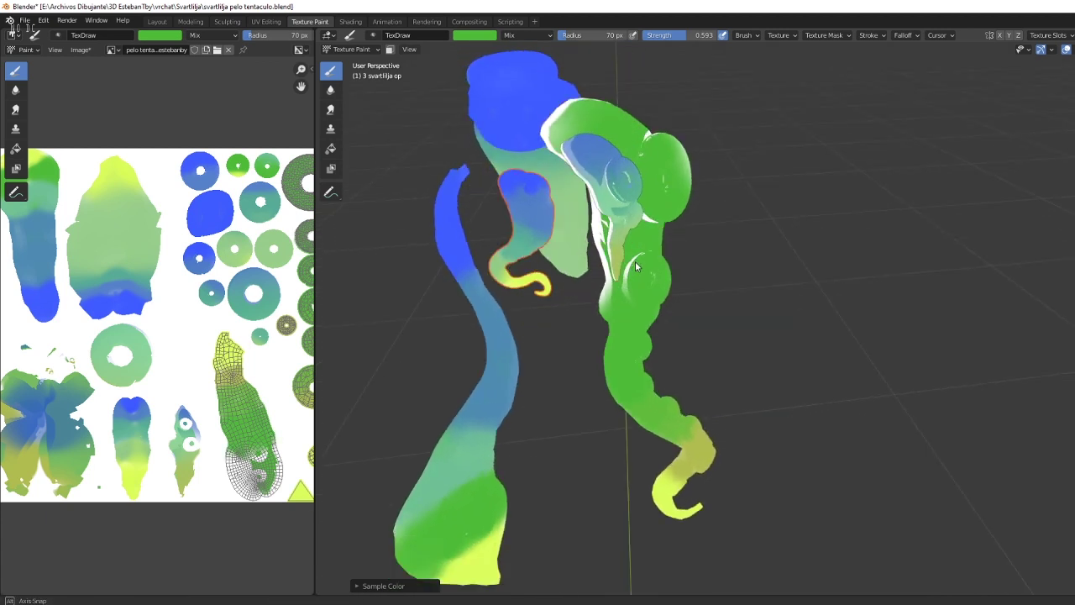
left_click(485, 37)
left_click(495, 62)
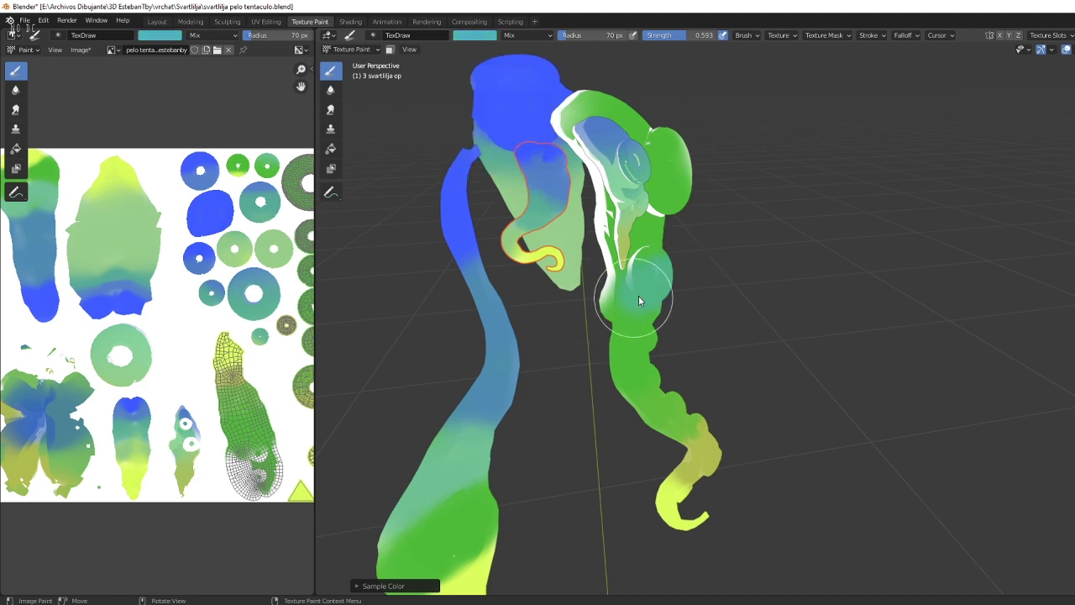
scroll(644, 290, "down", 3)
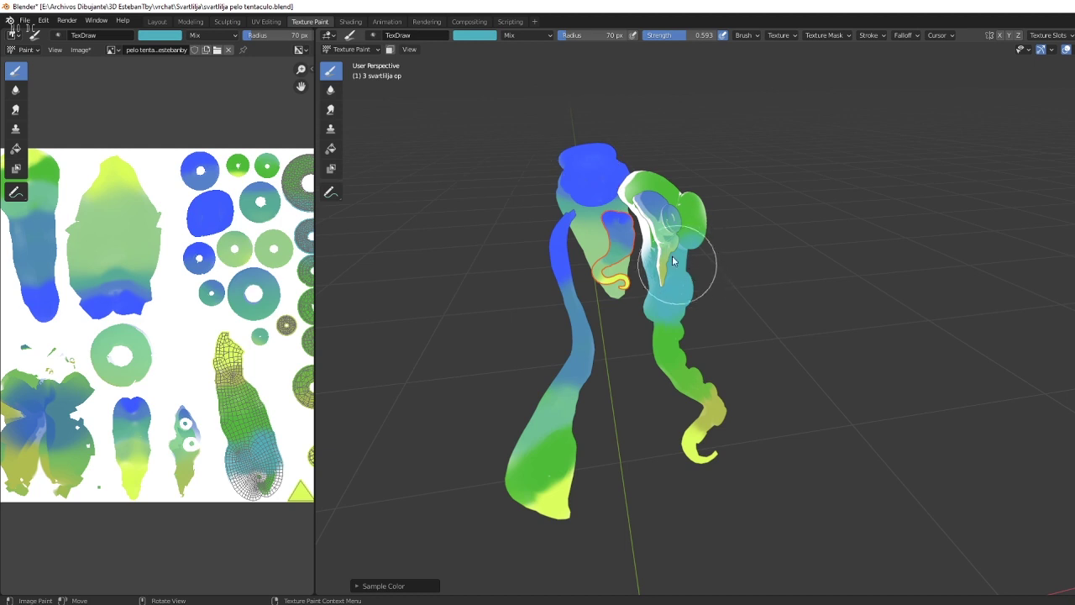
Set the brush to a saturated blue and paint the head blue.
left_click(487, 35)
left_click_drag(502, 63, 477, 75)
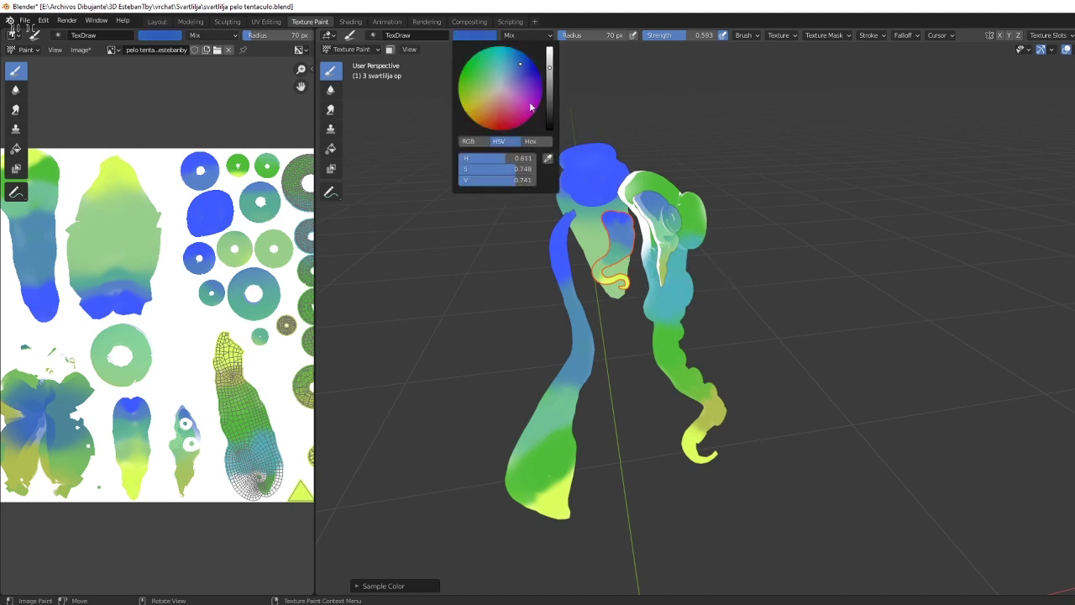
mouse_move(624, 197)
left_mouse_down()
mouse_move(644, 180)
mouse_move(679, 188)
left_mouse_up()
mouse_move(678, 187)
middle_mouse_down()
mouse_move(724, 181)
mouse_move(758, 216)
mouse_move(966, 193)
middle_mouse_up()
Orbit and zoom to a side view of the hair and sample a teal colour from it.
middle_click_drag(717, 202, 718, 195)
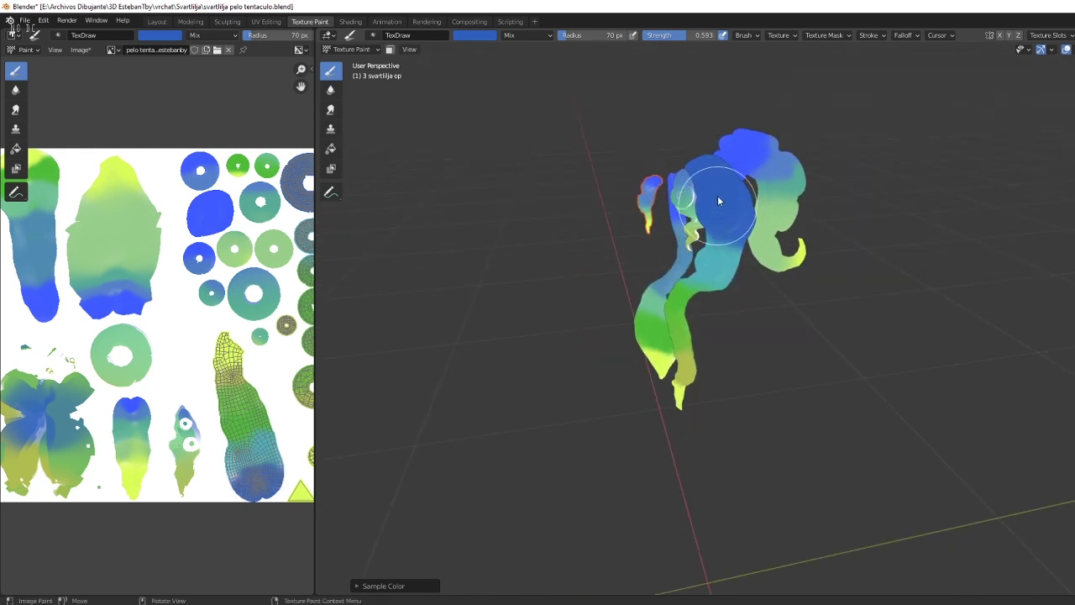
scroll(709, 168, "up", 3)
scroll(708, 140, "up", 2)
middle_click_drag(708, 145, 708, 108)
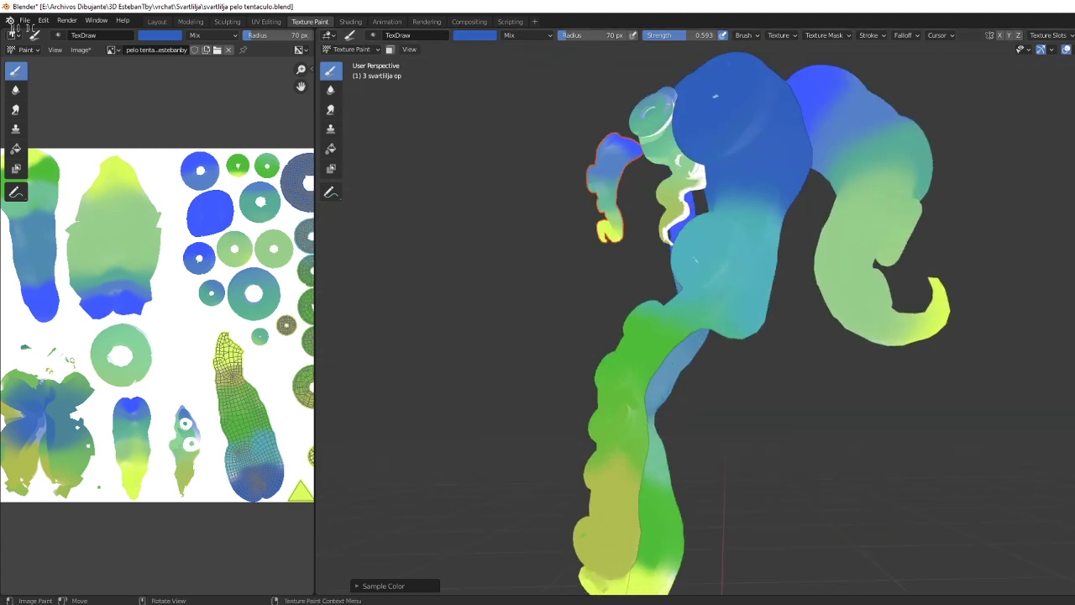
middle_click_drag(694, 341, 713, 205)
scroll(713, 205, "up", 2)
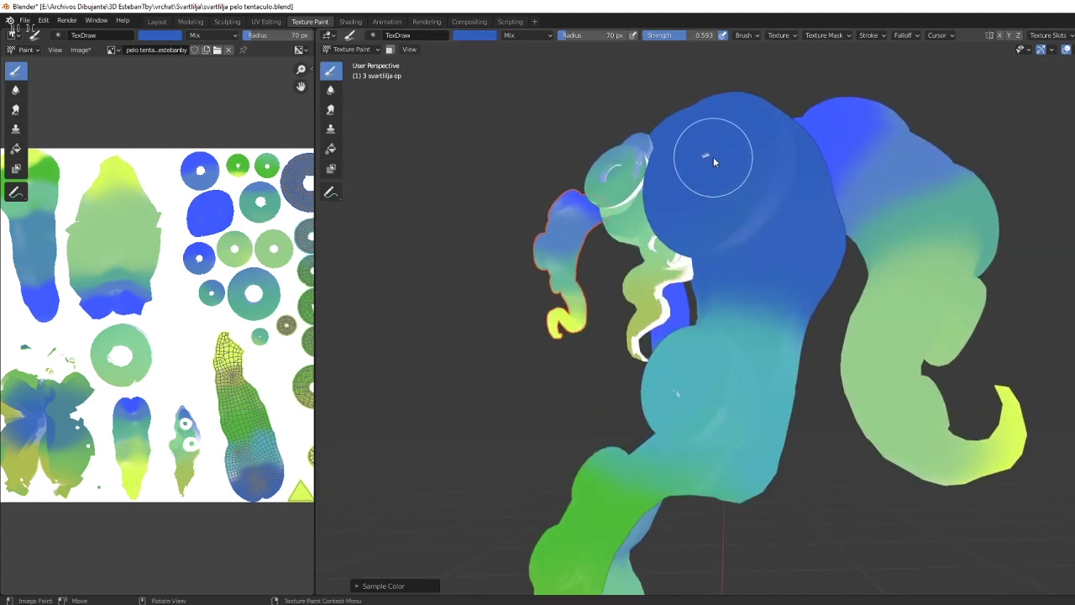
scroll(722, 252, "down", 2)
key("s")
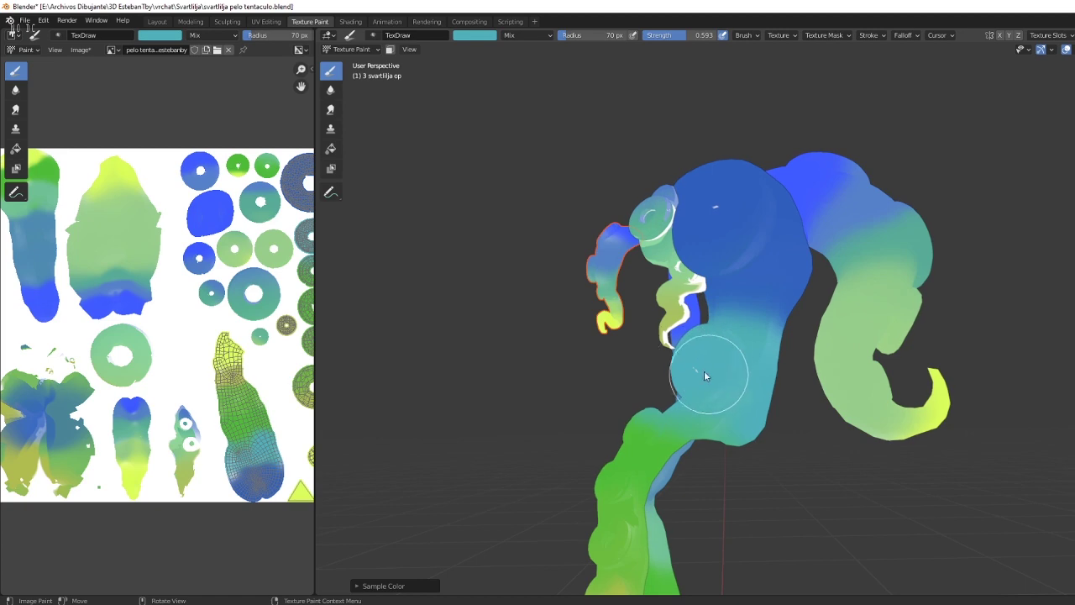
mouse_move(718, 384)
middle_mouse_down()
mouse_move(560, 343)
mouse_move(577, 305)
mouse_move(608, 317)
middle_mouse_up()
scroll(581, 298, "down", 3)
scroll(588, 311, "up", 4)
Focus File Explorer and double-click the blender 2_9 shortcut to start Blender 2.90.
left_click(339, 51)
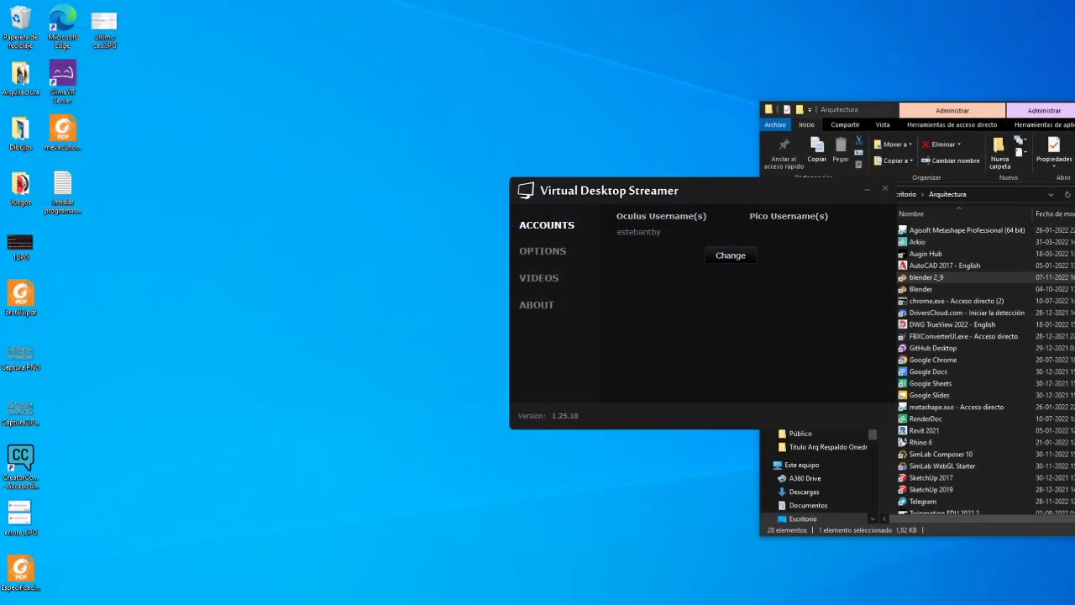
left_click(876, 111)
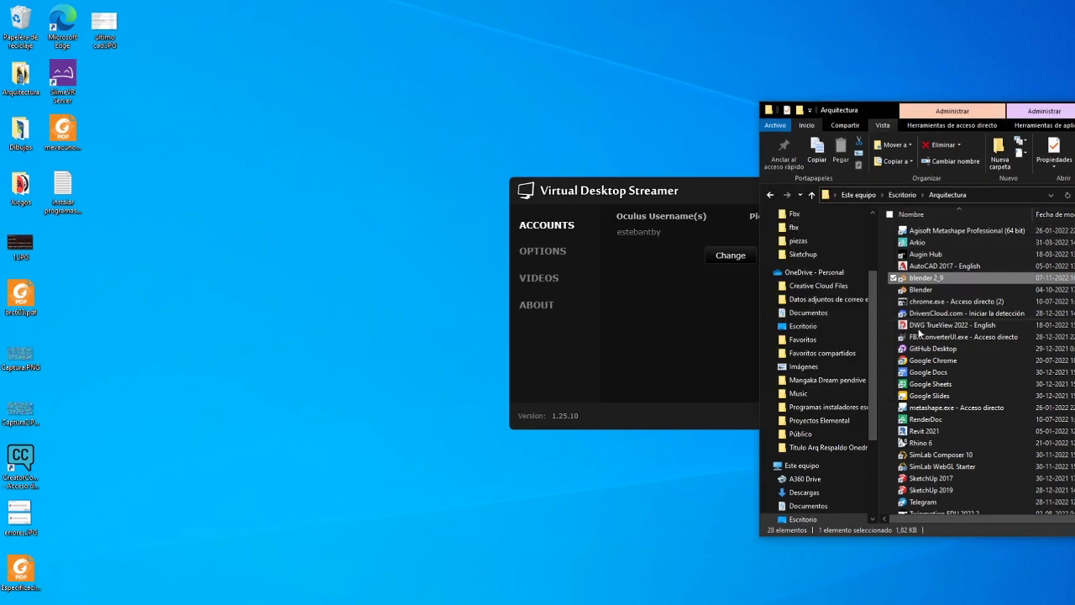
double_click(927, 278)
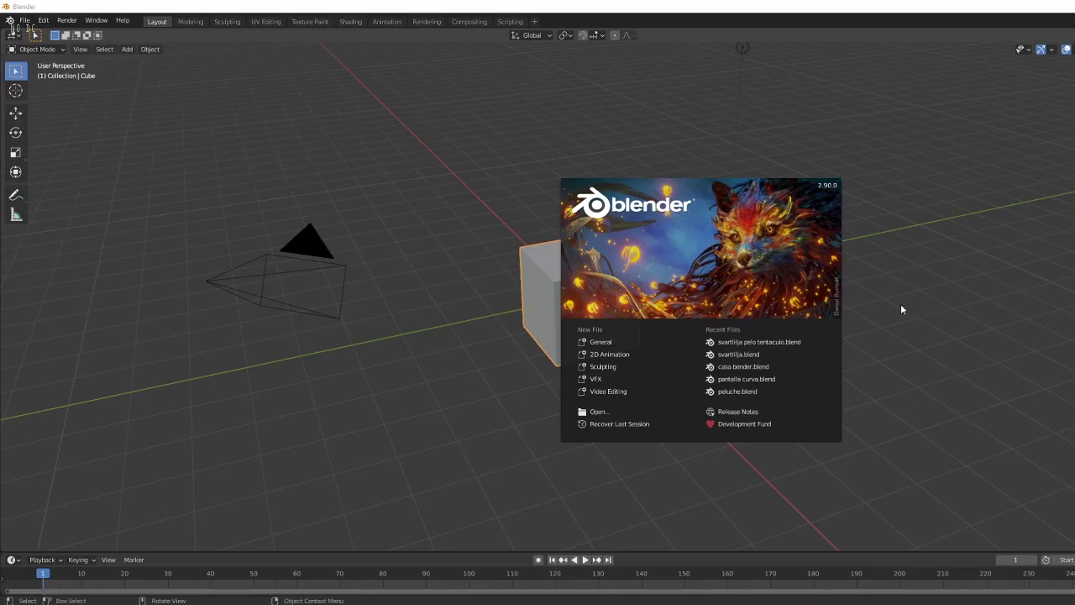
Move Task Manager aside, browse to the tentaculo autosave, cancel recovery, and open Open Recent.
key("alt+Tab")
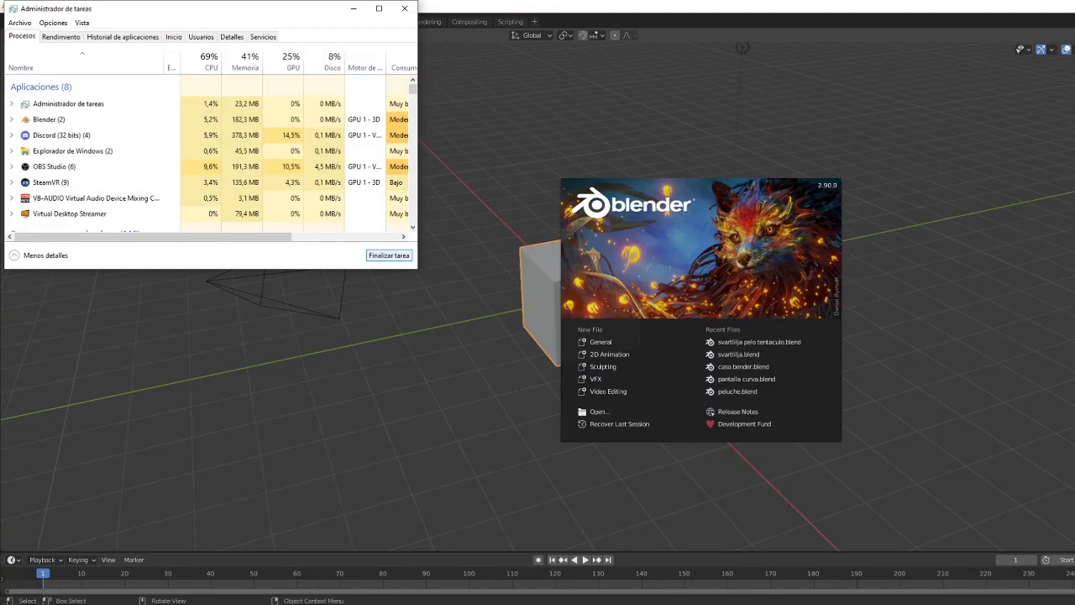
left_click_drag(134, 7, 854, 252)
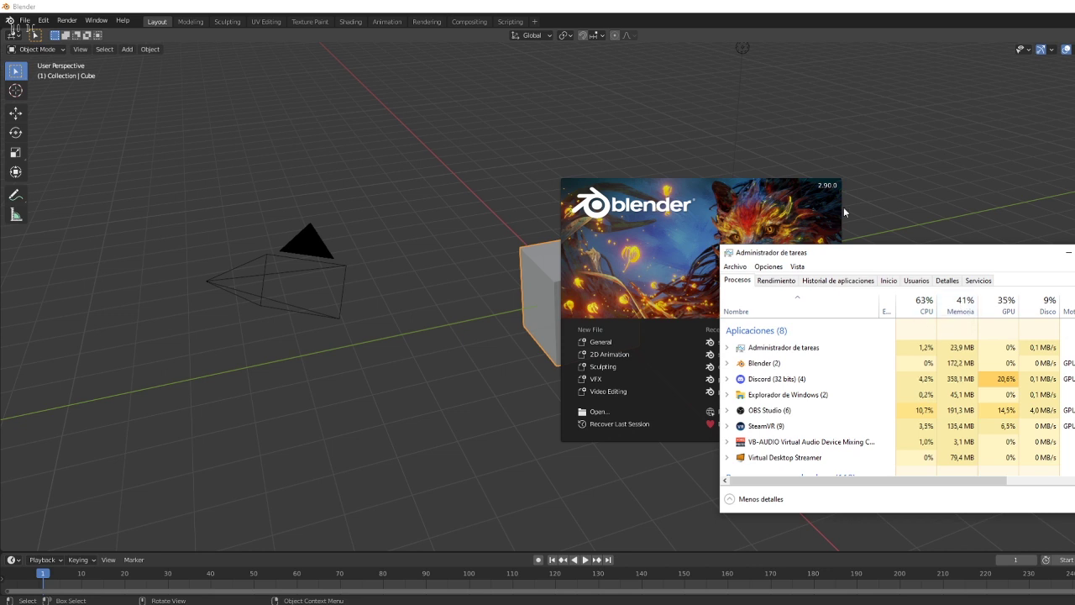
left_click(34, 25)
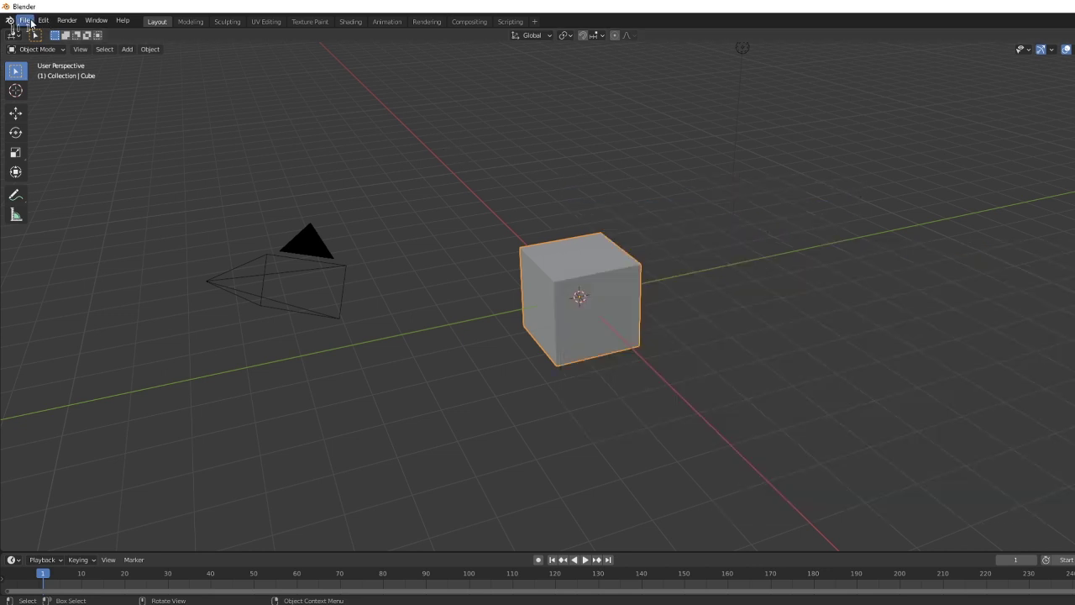
left_click(25, 20)
left_click(184, 90)
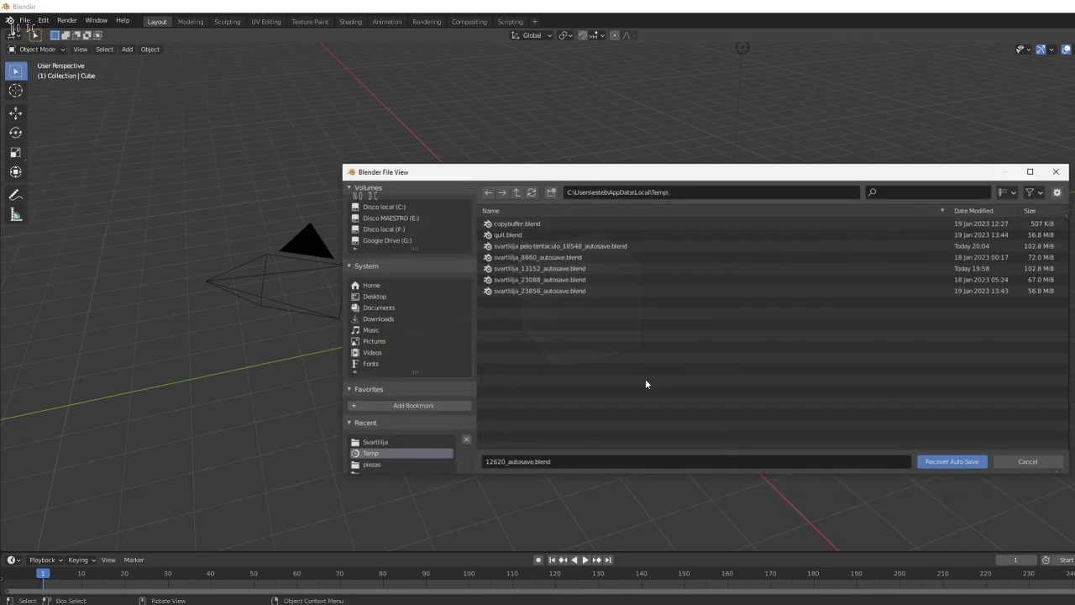
left_click(893, 245)
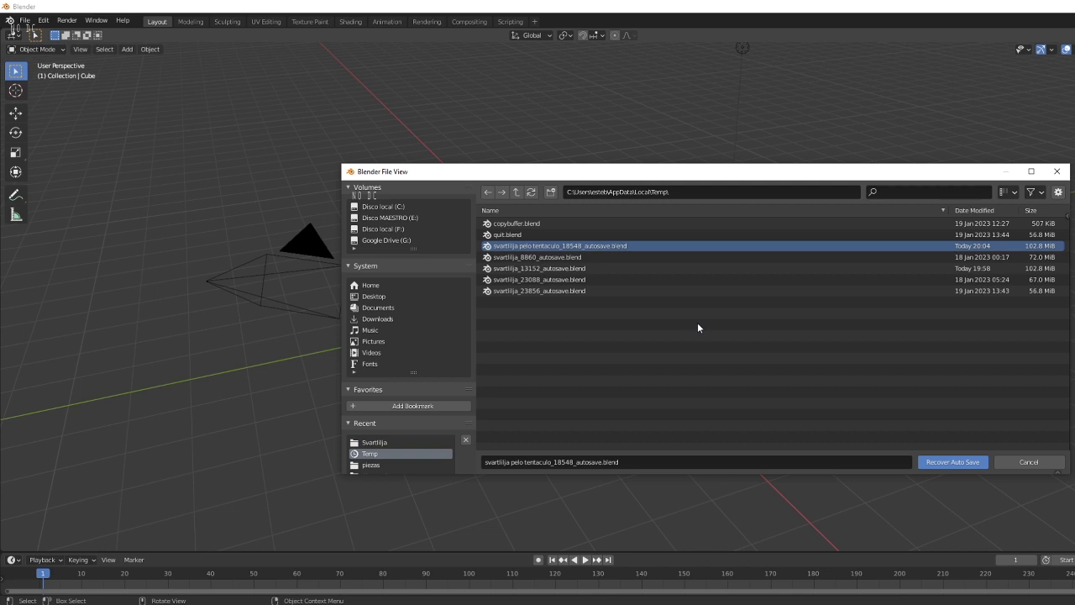
left_click(947, 463)
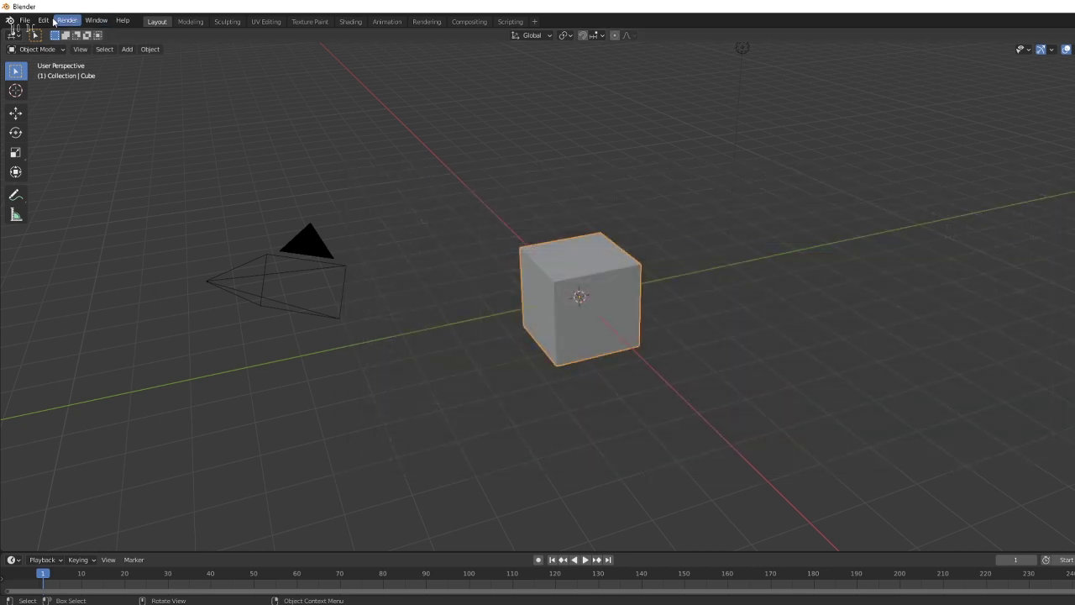
left_click(25, 19)
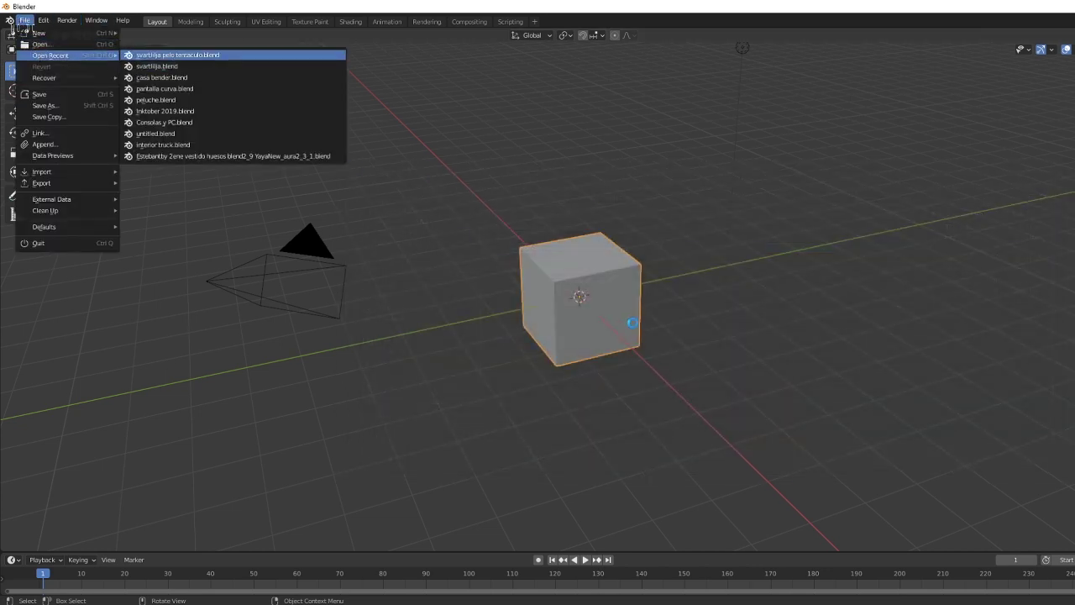
Reopen svartlilja pelo tentaculo.blend from recent files, then open File Explorer with Win+E.
key("Return")
scroll(632, 321, "up", 2)
scroll(733, 350, "up", 2)
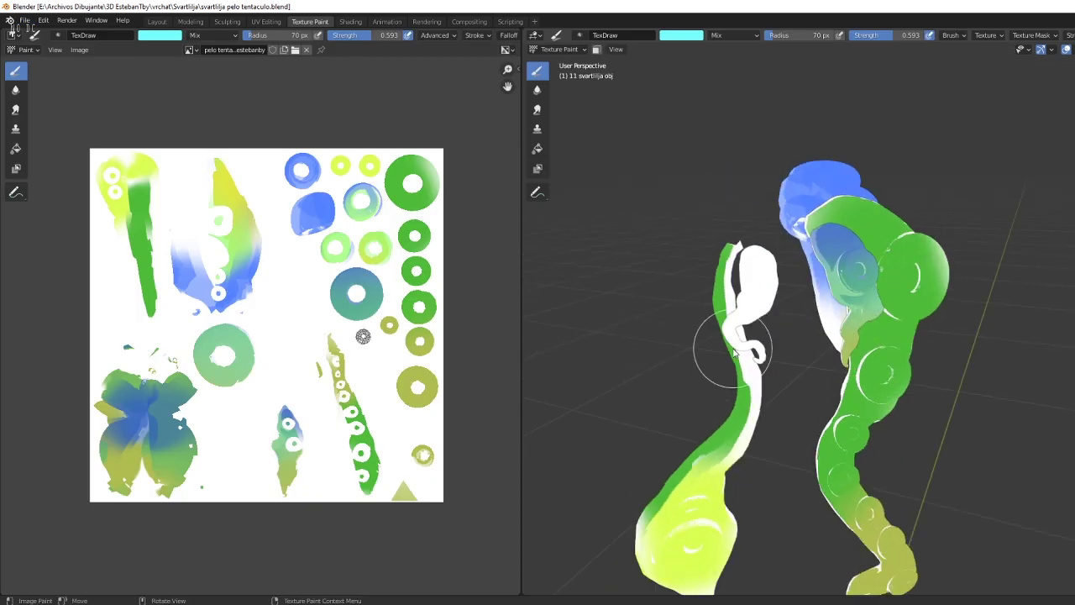
middle_click_drag(732, 353, 1030, 277)
scroll(734, 360, "up", 3)
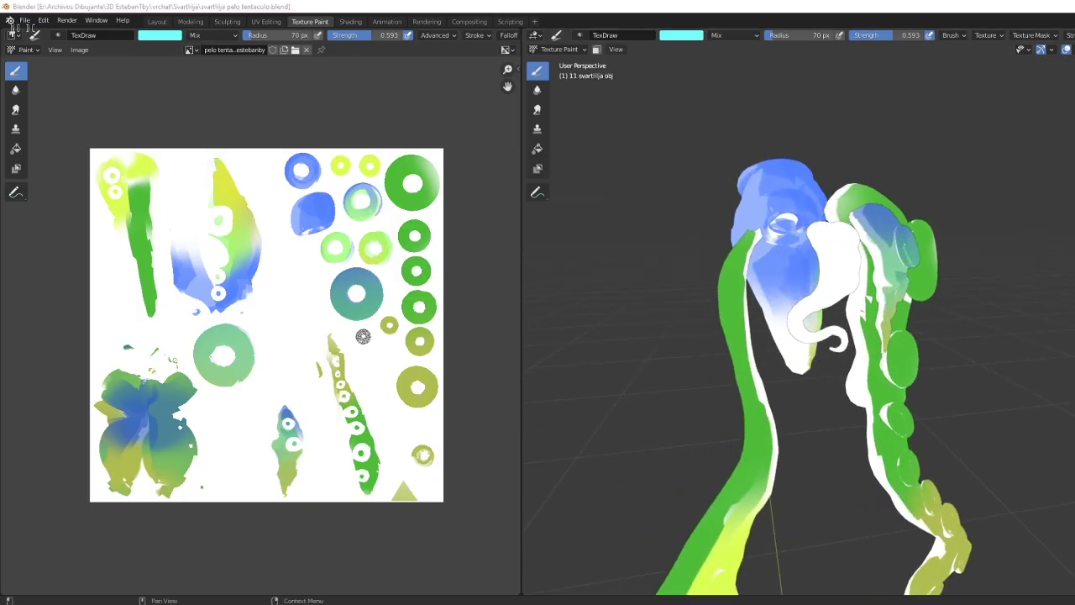
key("super+e")
scroll(941, 365, "down", 2)
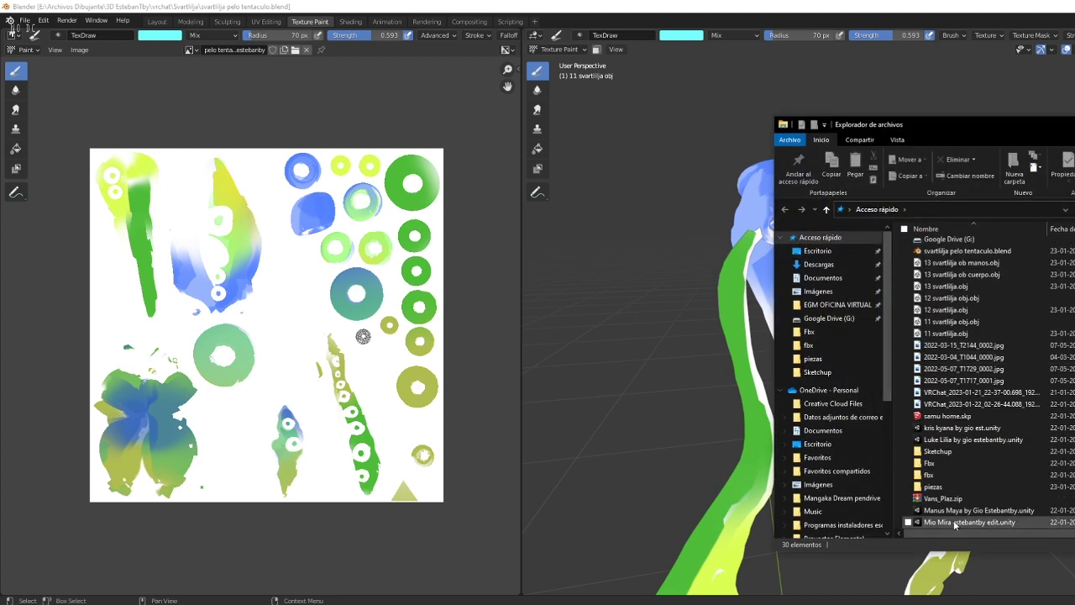
Browse Disco MAESTRO (E:) into Archivos ARQUITECTURA, then go back up to the drive.
scroll(861, 469, "down", 2)
scroll(861, 469, "down", 2)
scroll(861, 469, "down", 2)
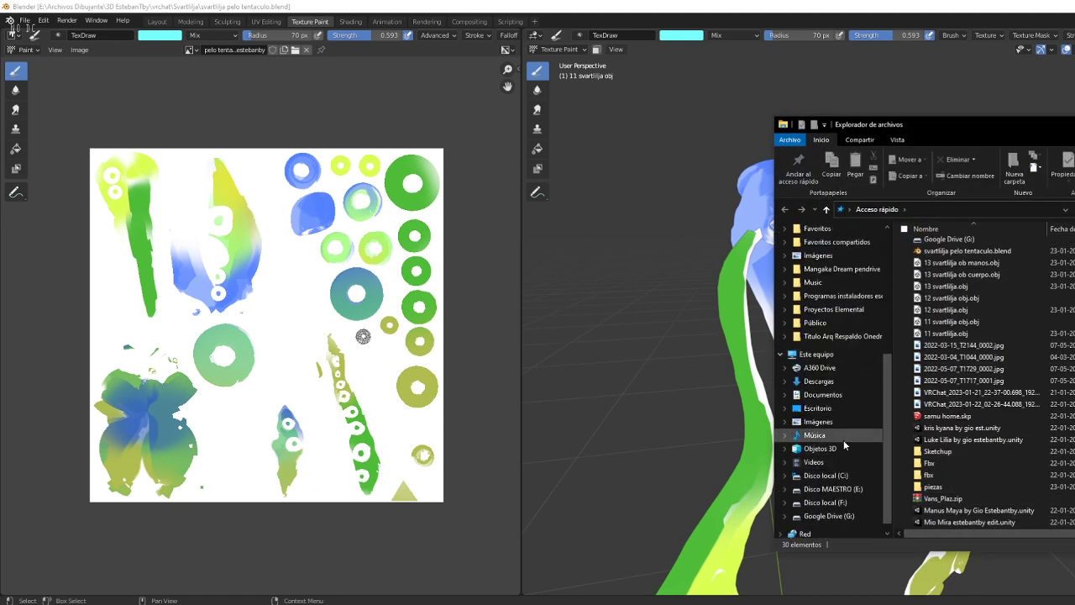
left_click(830, 489)
double_click(938, 250)
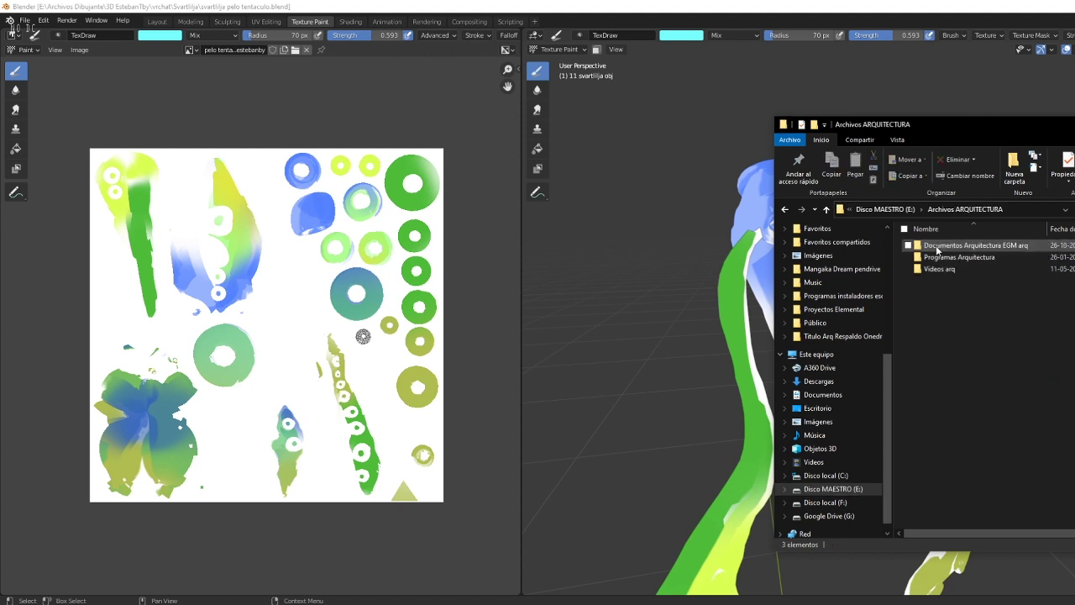
left_click(826, 209)
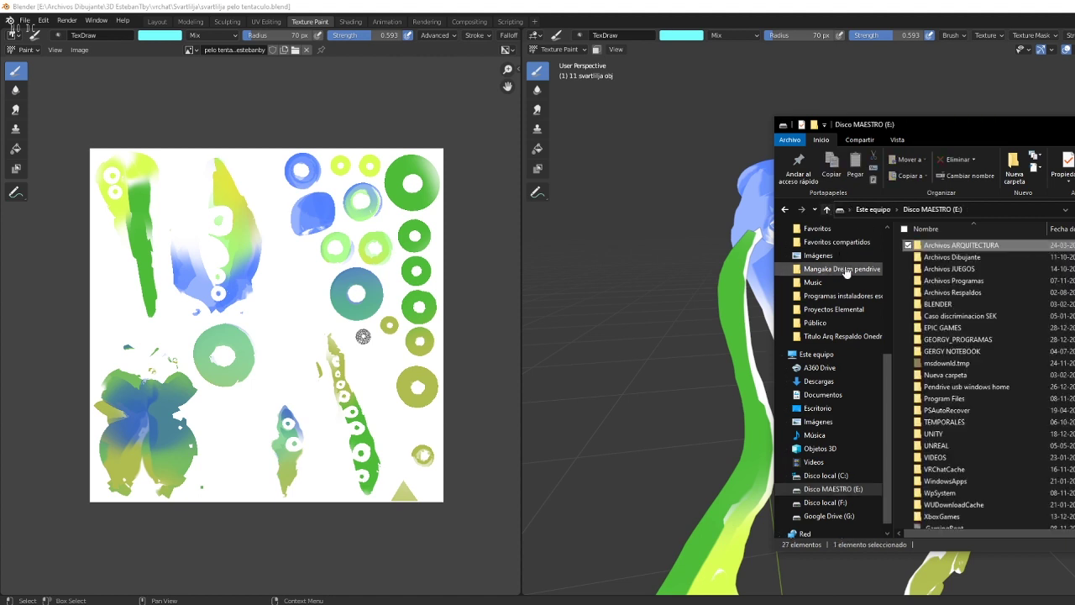
scroll(825, 256, "up", 3)
scroll(825, 256, "up", 2)
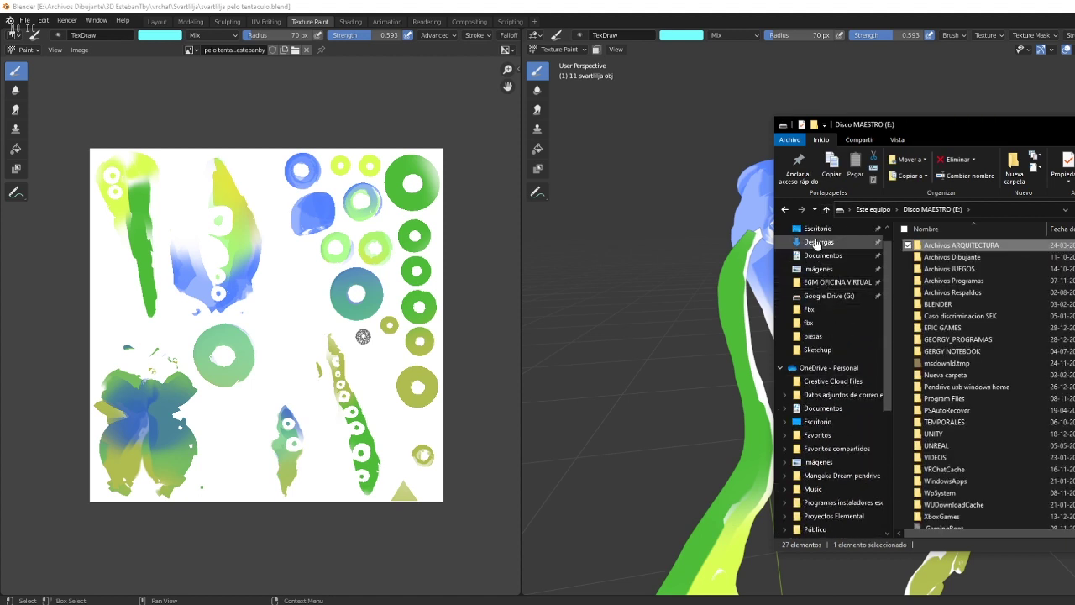
Open Escritorio > Arquitectura and select the Unity Hub shortcut.
left_click(817, 229)
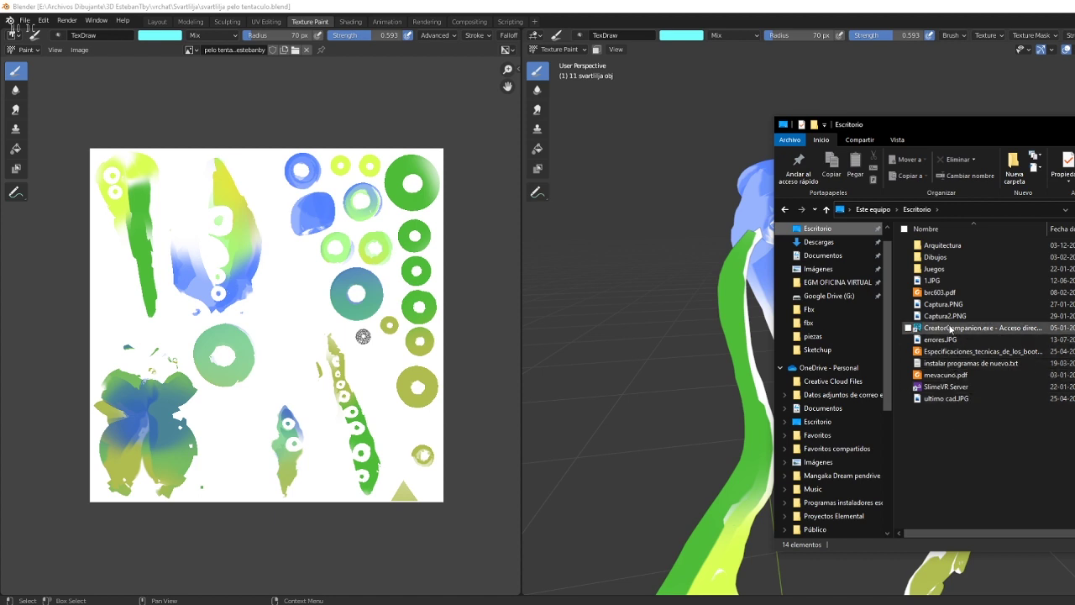
double_click(938, 245)
scroll(945, 363, "down", 2)
left_click(962, 499)
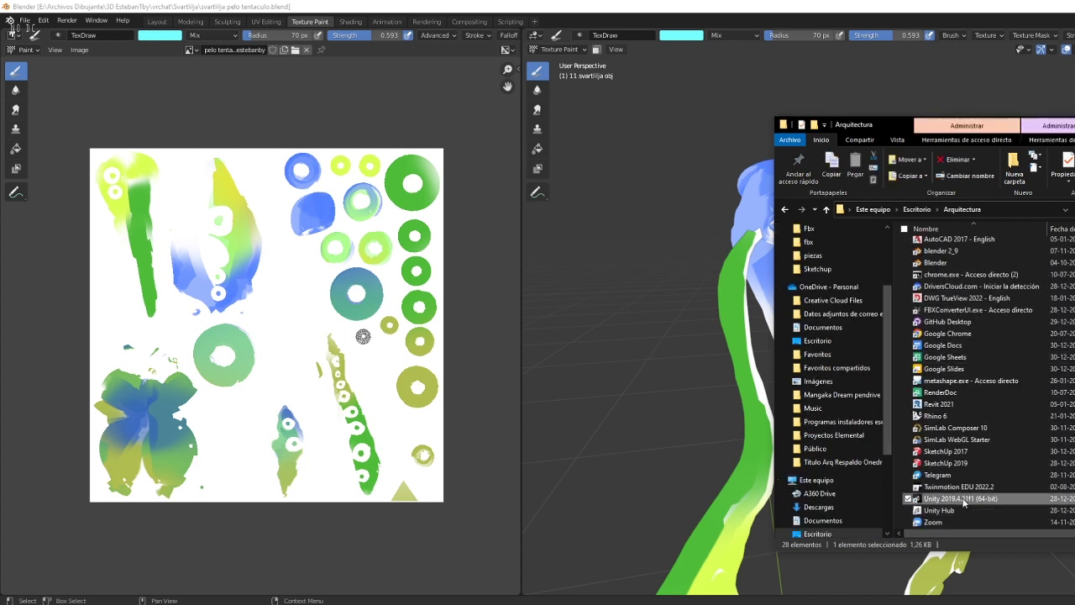
left_click(946, 510)
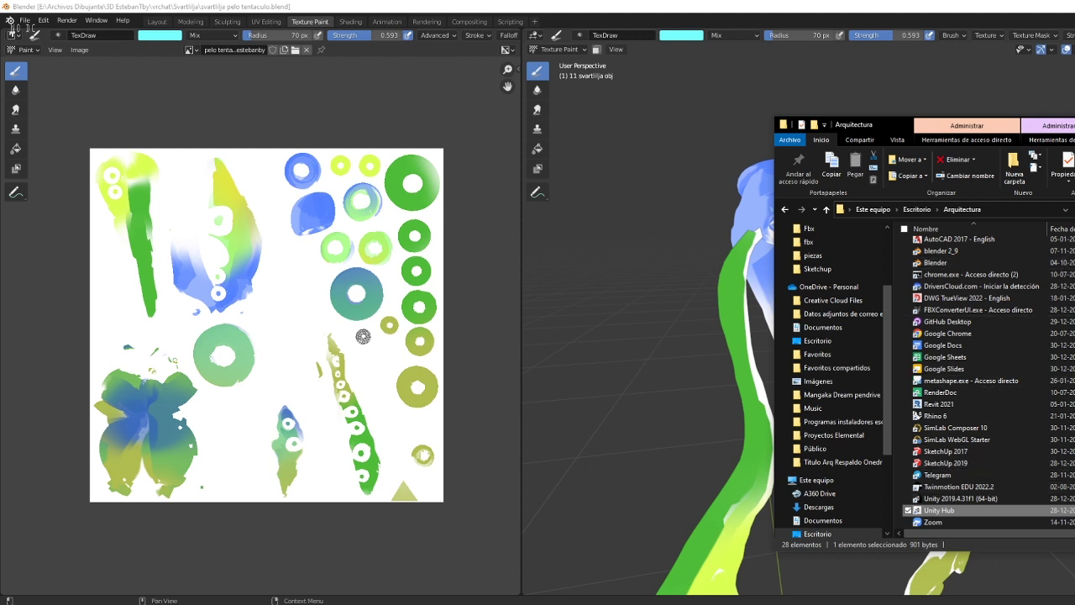
Back in Blender, select the plain white curled tentacle in Object Mode, then return to Texture Paint.
key("alt+Tab")
middle_click_drag(805, 356, 794, 323)
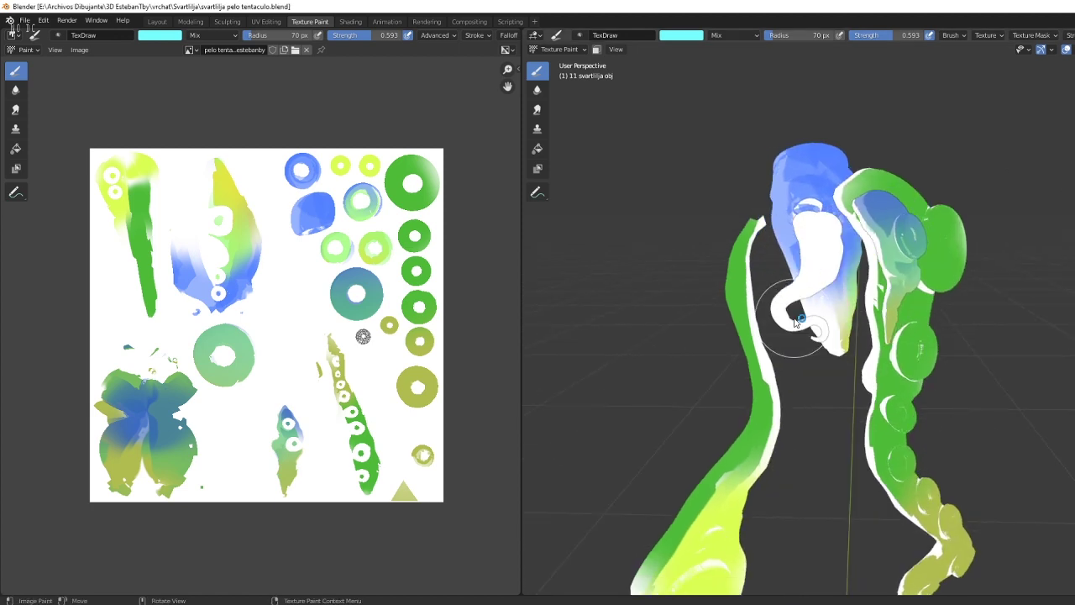
middle_click_drag(605, 140, 605, 124)
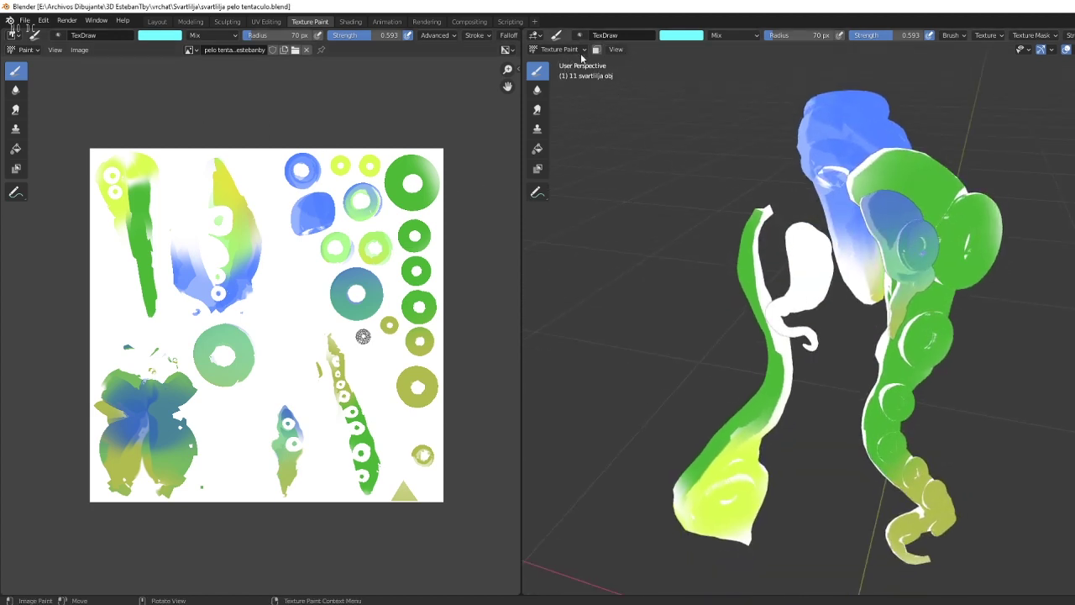
left_click(579, 50)
left_click(555, 62)
middle_click_drag(789, 277, 802, 290)
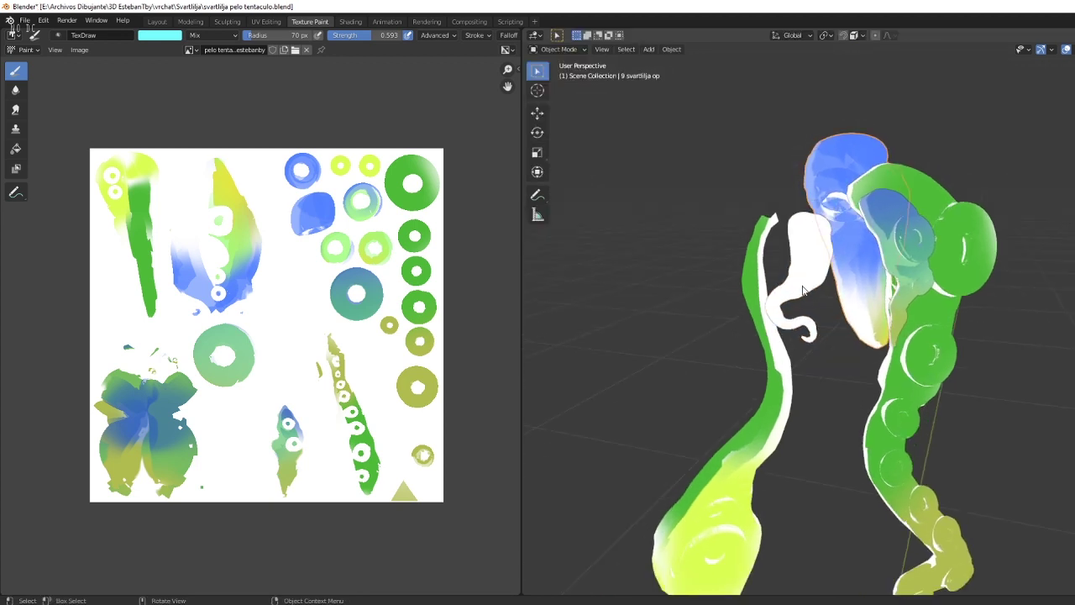
left_click(804, 288)
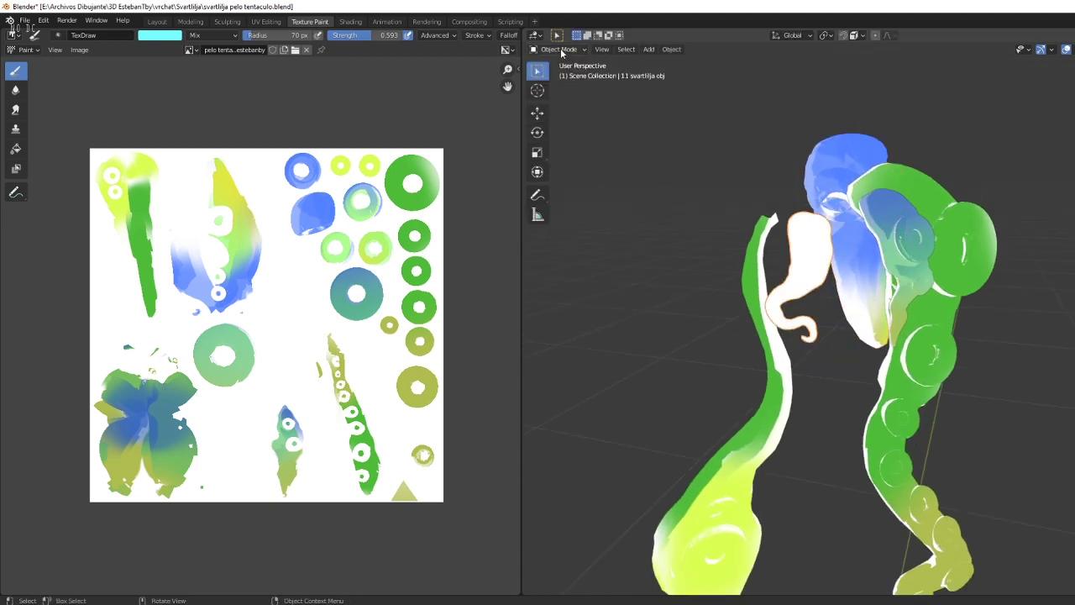
left_click(561, 49)
left_click(566, 126)
middle_click_drag(563, 138, 529, 176)
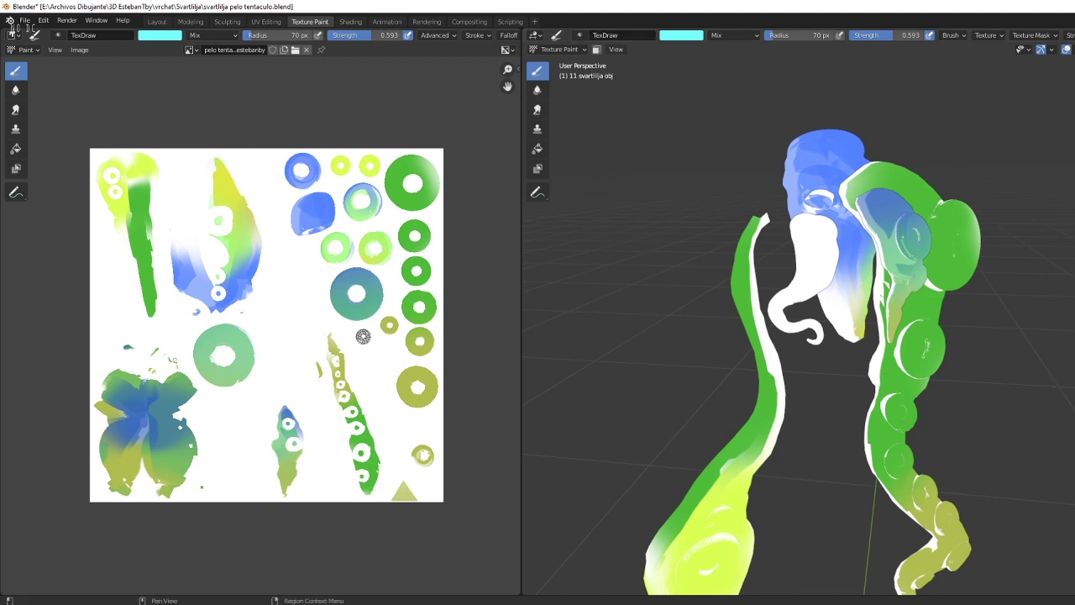
Paint the white tentacle blue, its top dark blue and its lower part cyan.
mouse_move(803, 204)
left_mouse_down()
mouse_move(819, 235)
mouse_move(806, 298)
left_mouse_up()
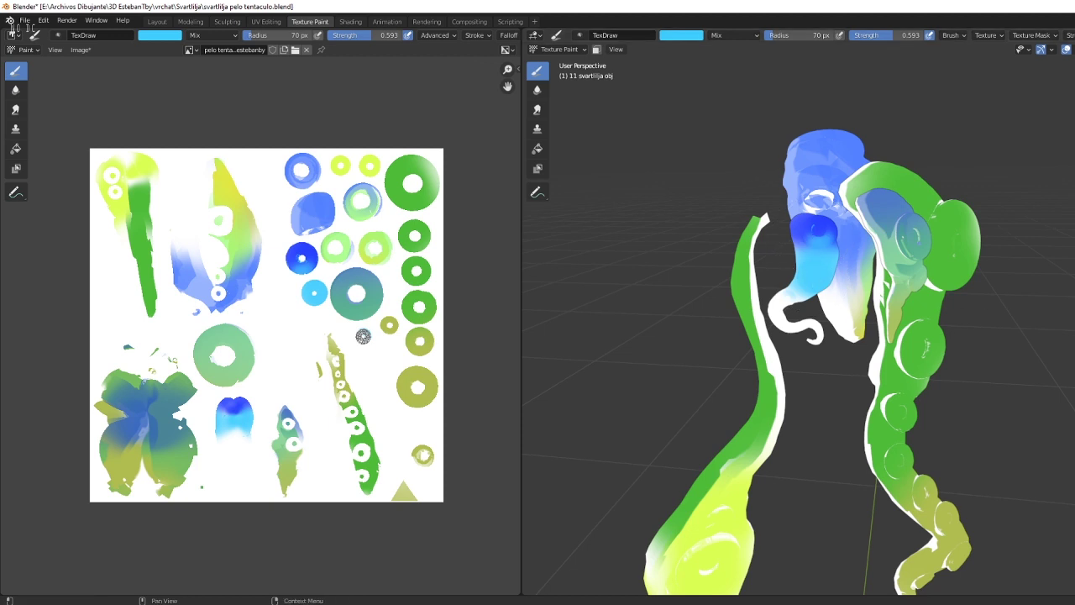
key("s")
left_click_drag(802, 233, 818, 239)
middle_click_drag(819, 239, 955, 359)
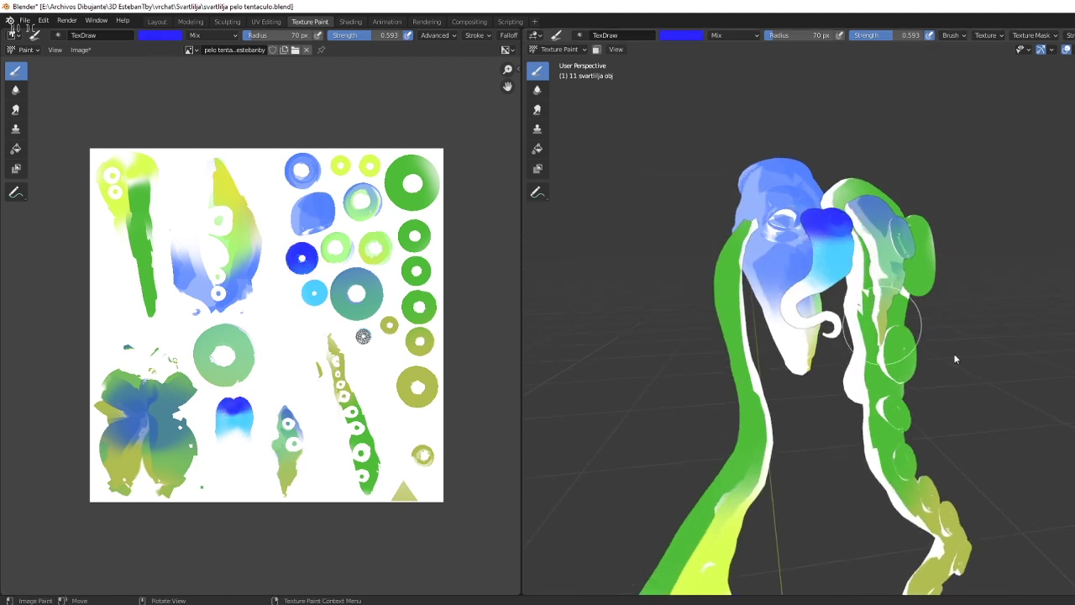
left_click_drag(830, 225, 794, 306)
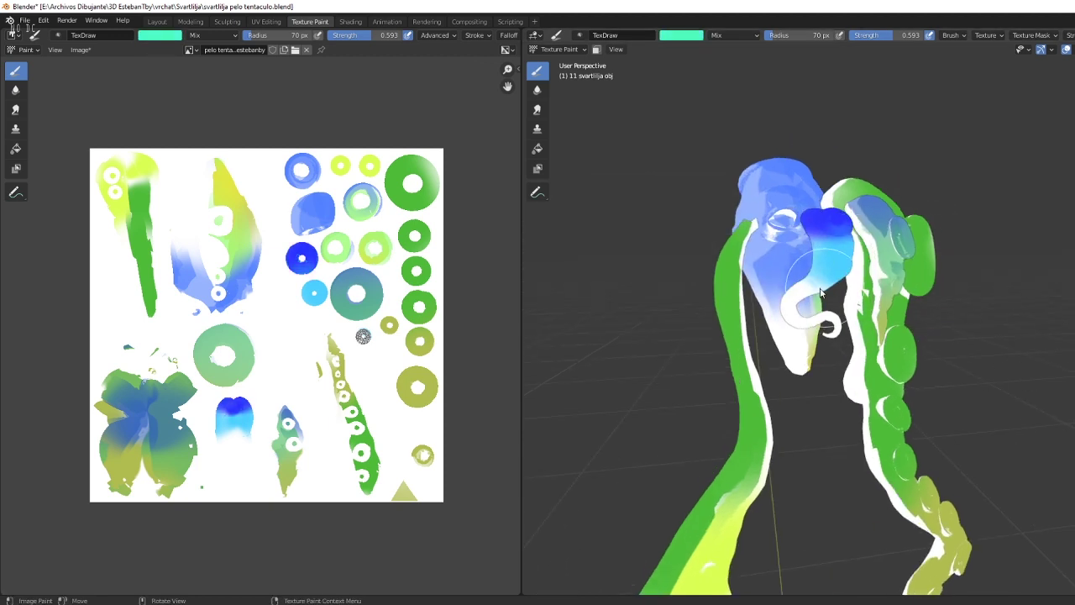
mouse_move(794, 307)
middle_mouse_down()
mouse_move(763, 313)
mouse_move(799, 312)
mouse_move(767, 303)
middle_mouse_up()
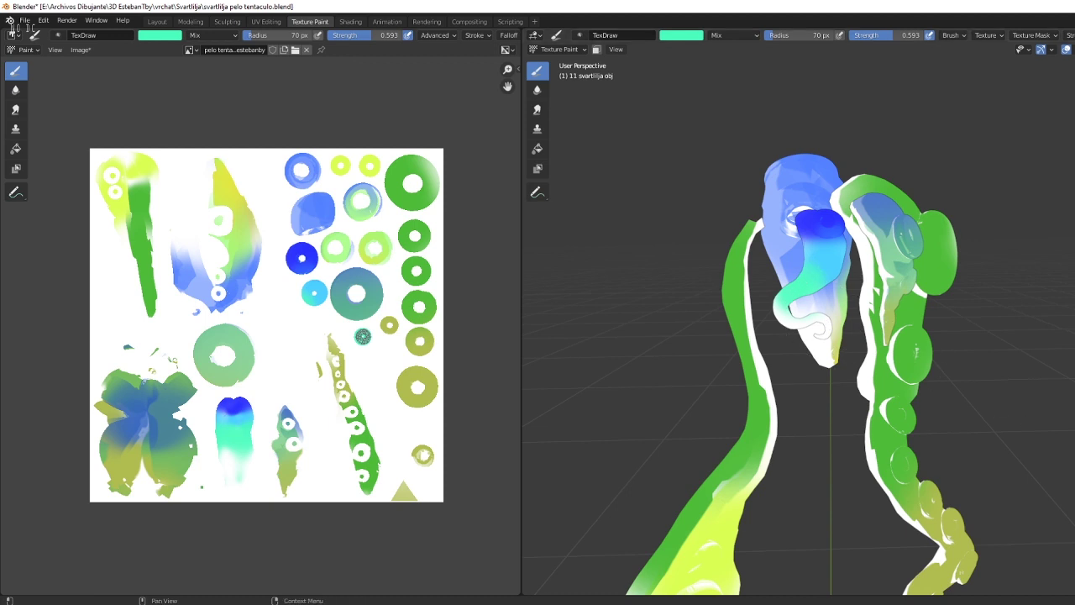
Paint the tentacle curl green and the curled tip yellow.
left_click_drag(792, 299, 792, 312)
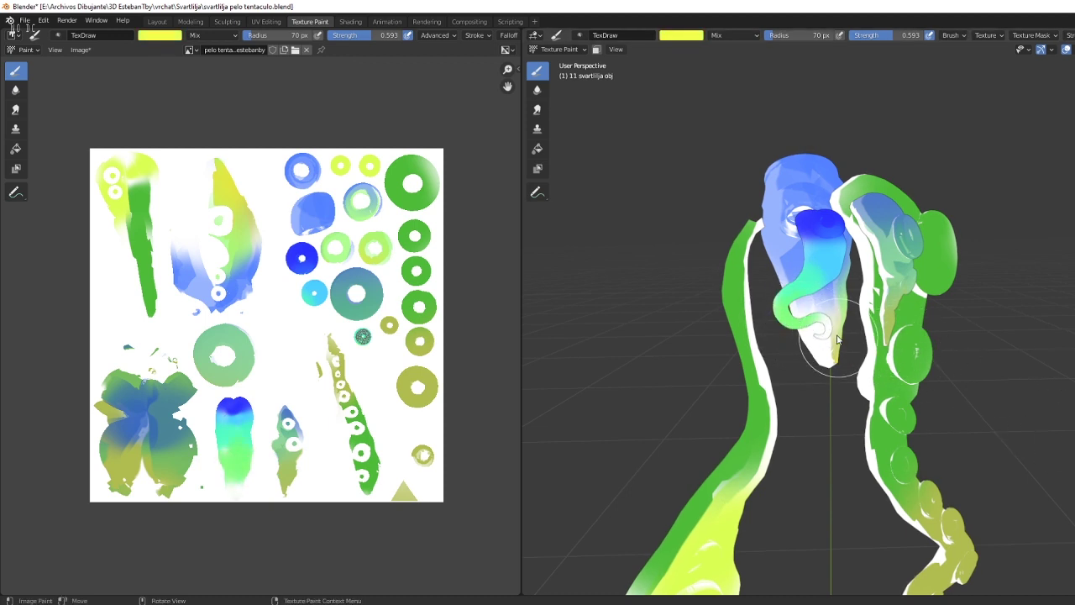
left_click_drag(816, 324, 829, 343)
mouse_move(833, 337)
middle_mouse_down()
mouse_move(861, 341)
mouse_move(863, 270)
mouse_move(850, 258)
middle_mouse_up()
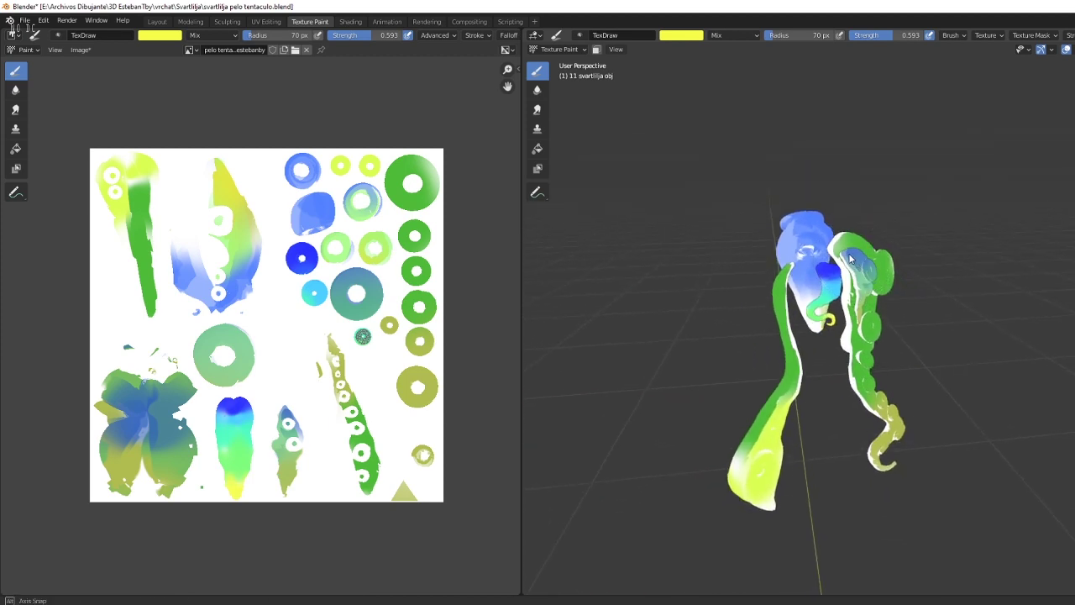
scroll(807, 395, "up", 5)
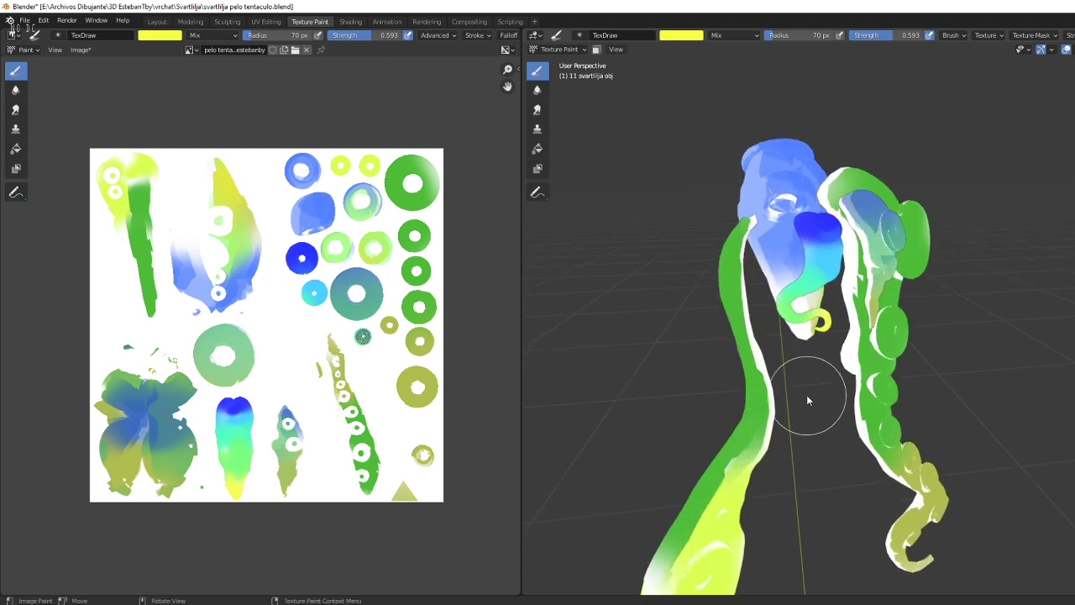
middle_click_drag(806, 395, 838, 327)
key("alt+Tab")
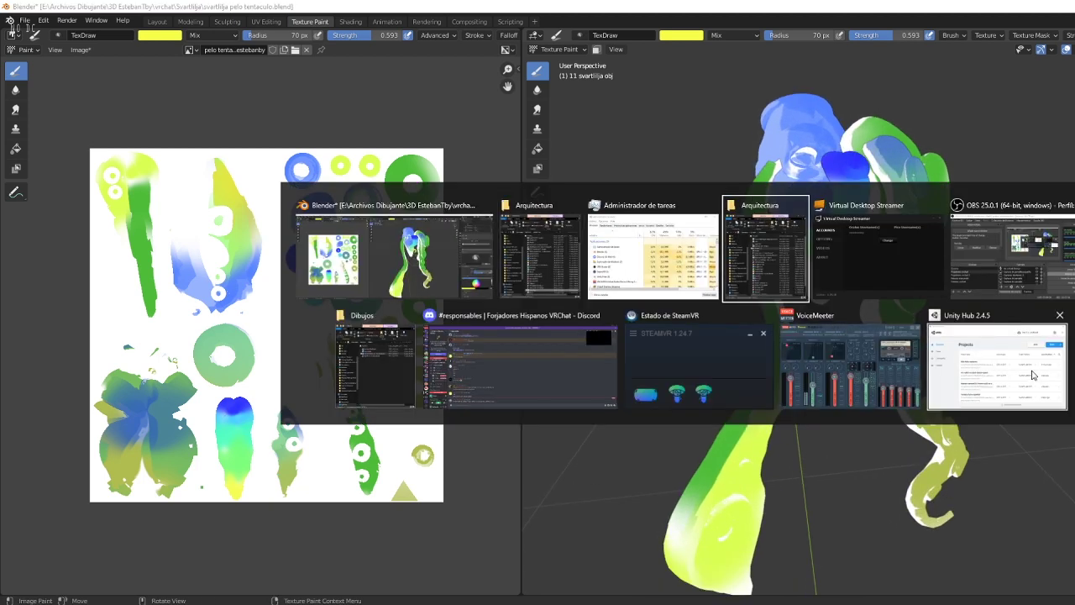
left_click(982, 367)
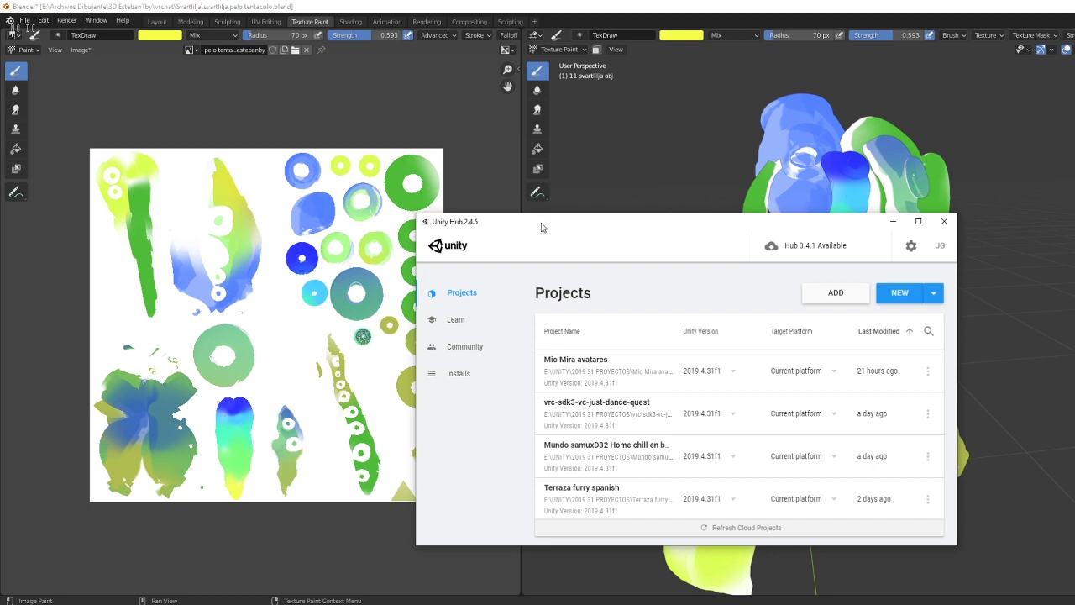
left_click_drag(542, 226, 0, 36)
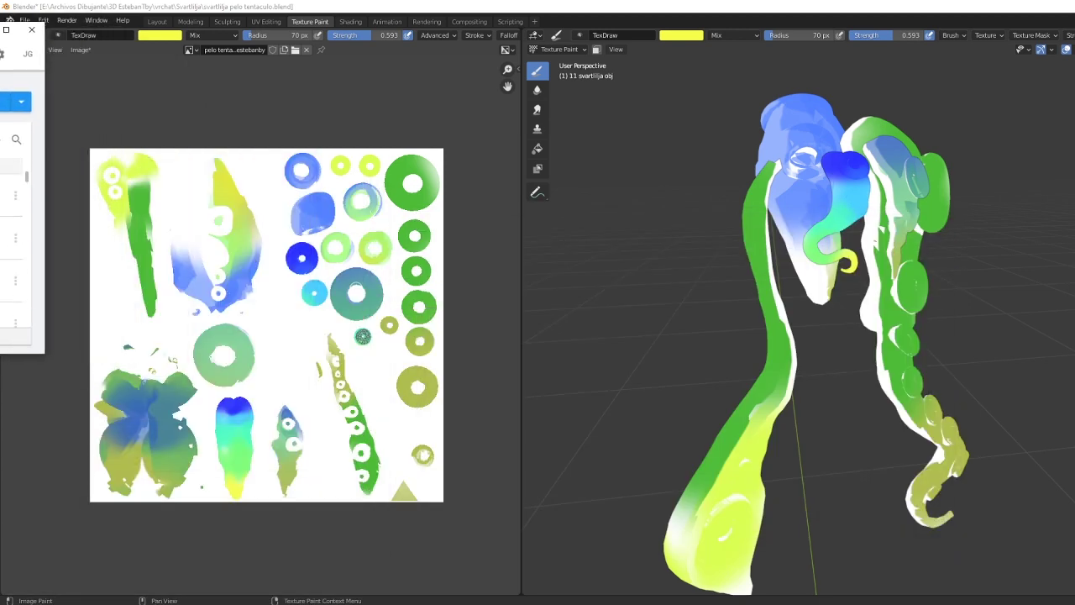
scroll(12, 243, "up", 1)
scroll(12, 243, "down", 3)
Return to Blender and view the tentacle hair in the Layout workspace with Material Preview shading.
left_click(32, 30)
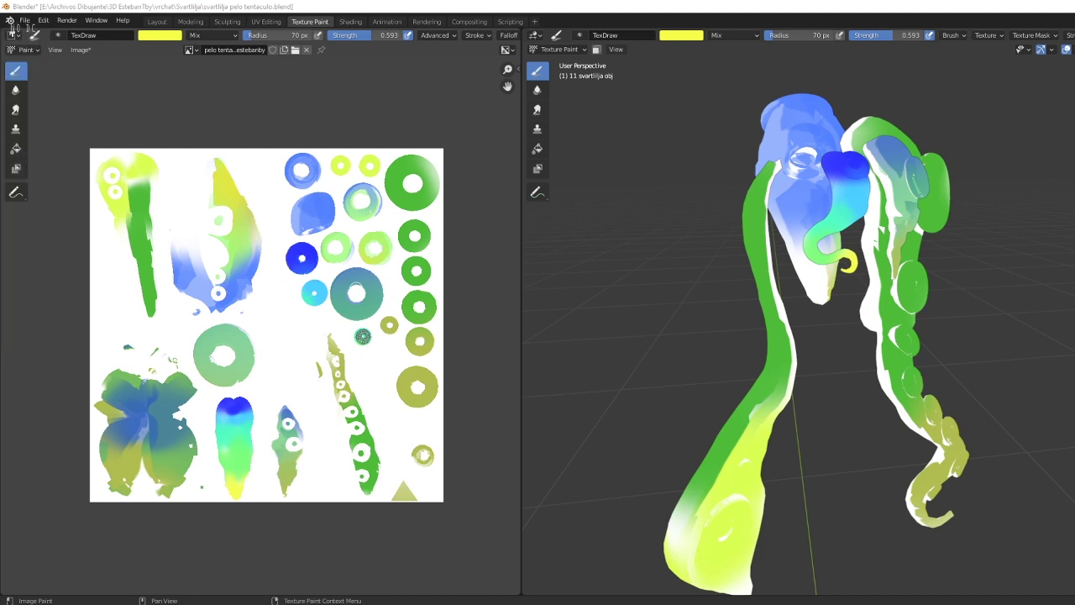
middle_click_drag(639, 109, 563, 75)
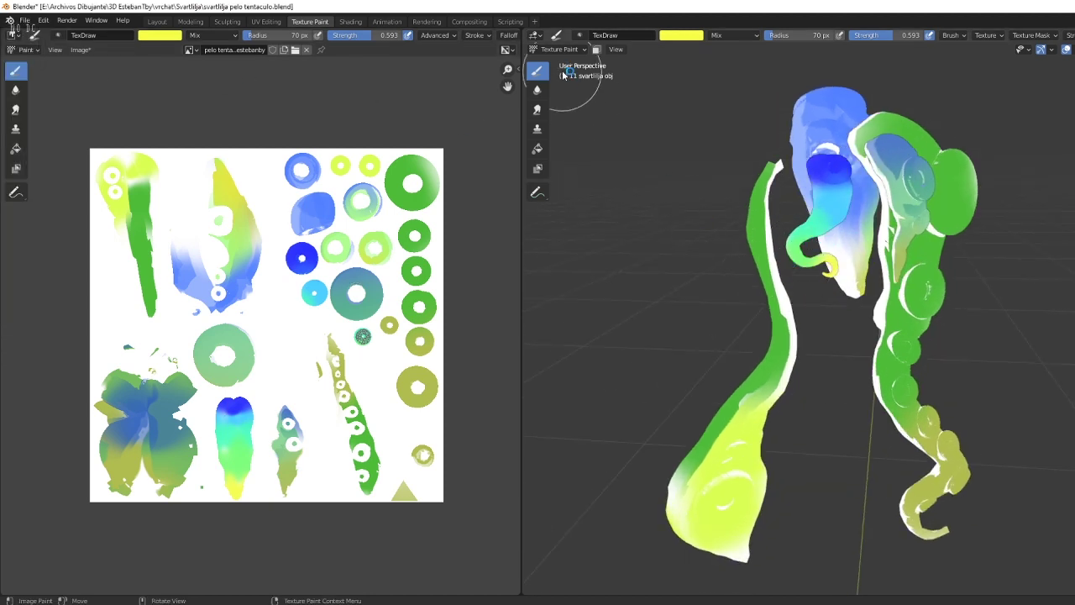
middle_click_drag(972, 196, 798, 265)
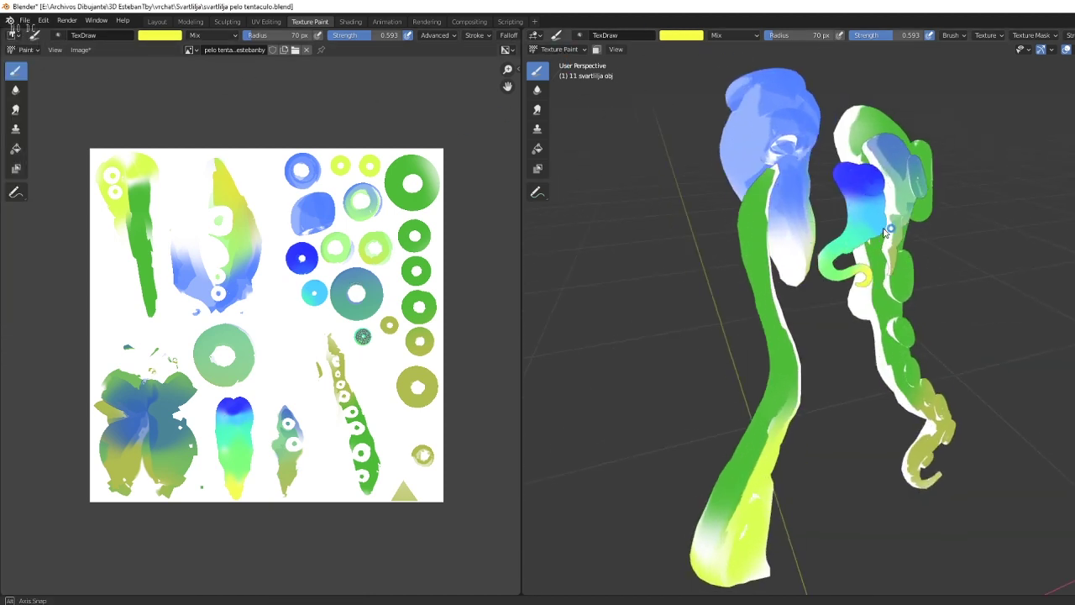
scroll(643, 221, "down", 2)
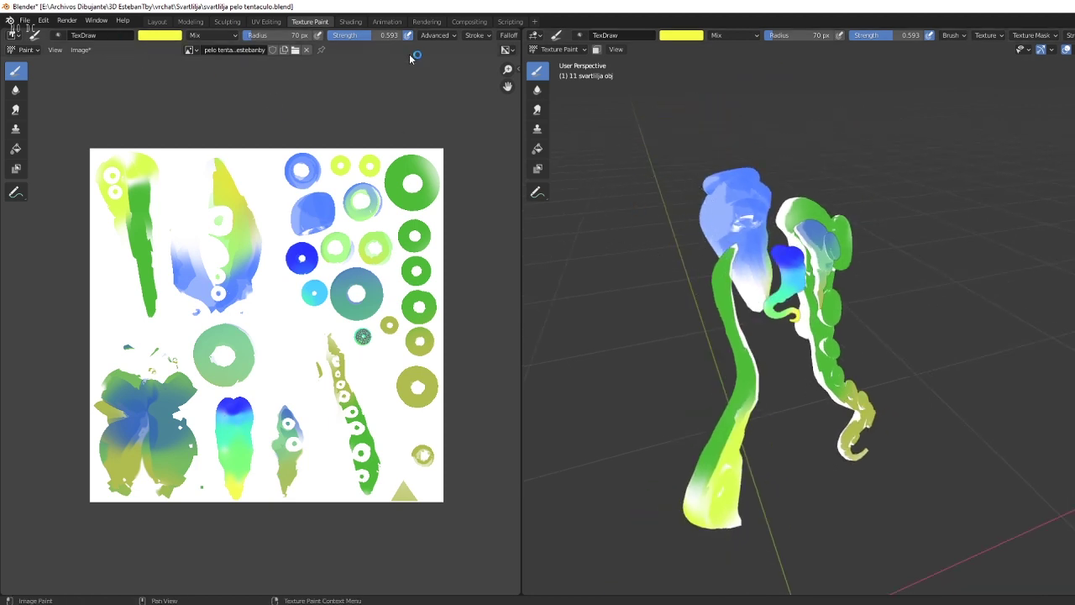
left_click(154, 23)
scroll(588, 255, "down", 3)
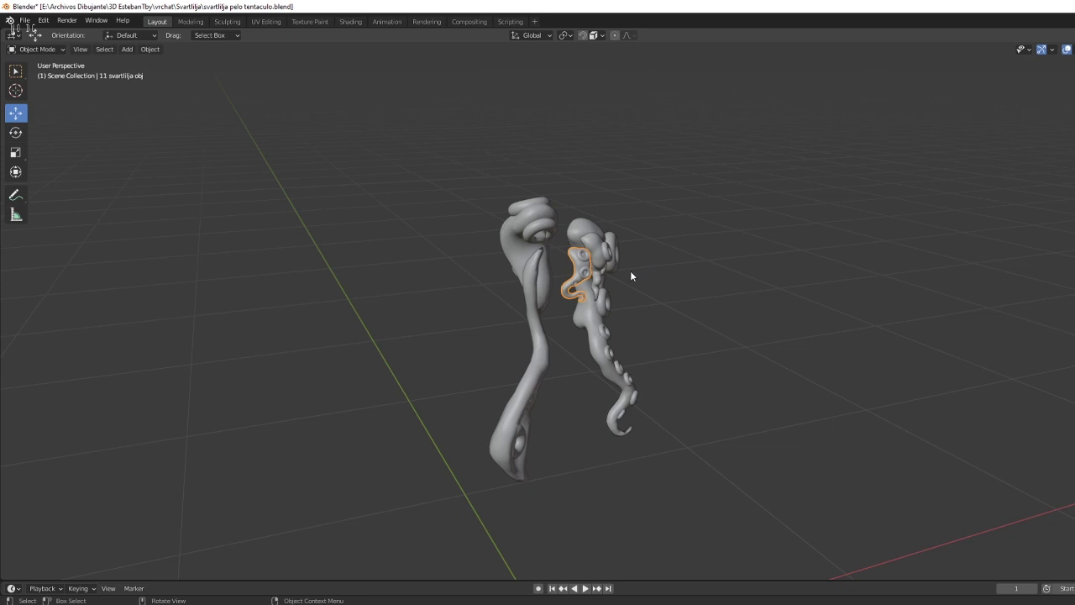
key("z")
Save the blend file and unhide the armature bones inside the hair.
middle_click_drag(588, 285, 688, 285)
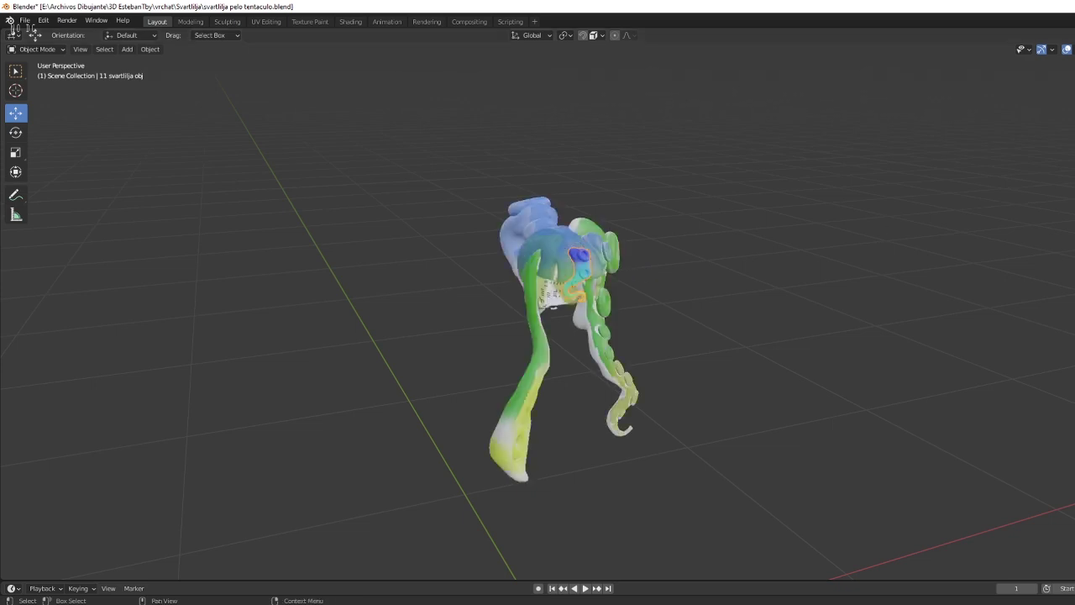
scroll(613, 251, "up", 3)
scroll(661, 215, "up", 2)
scroll(661, 215, "down", 4)
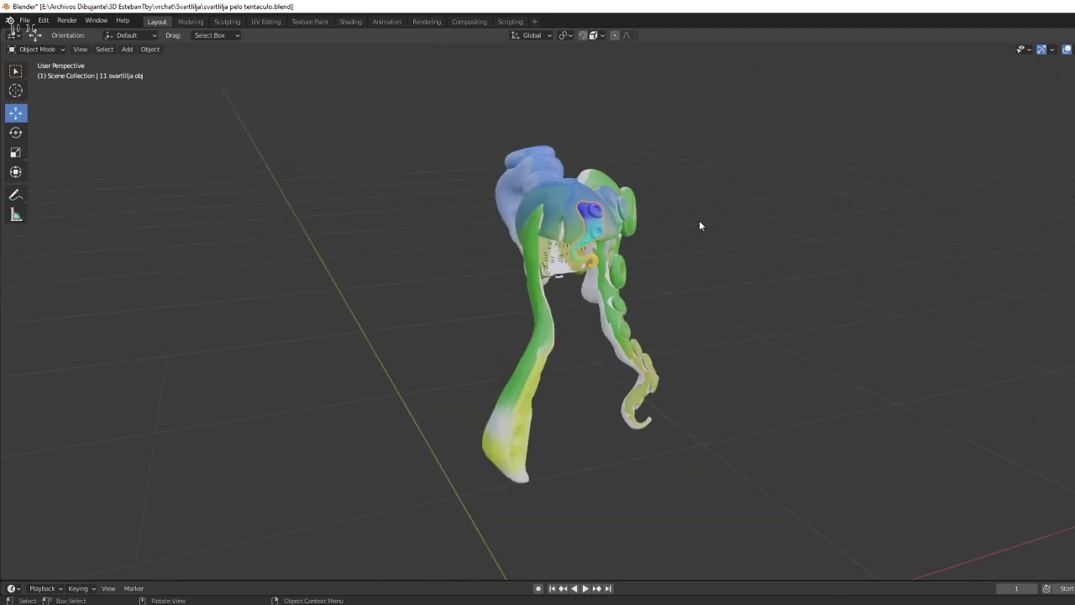
left_click(24, 19)
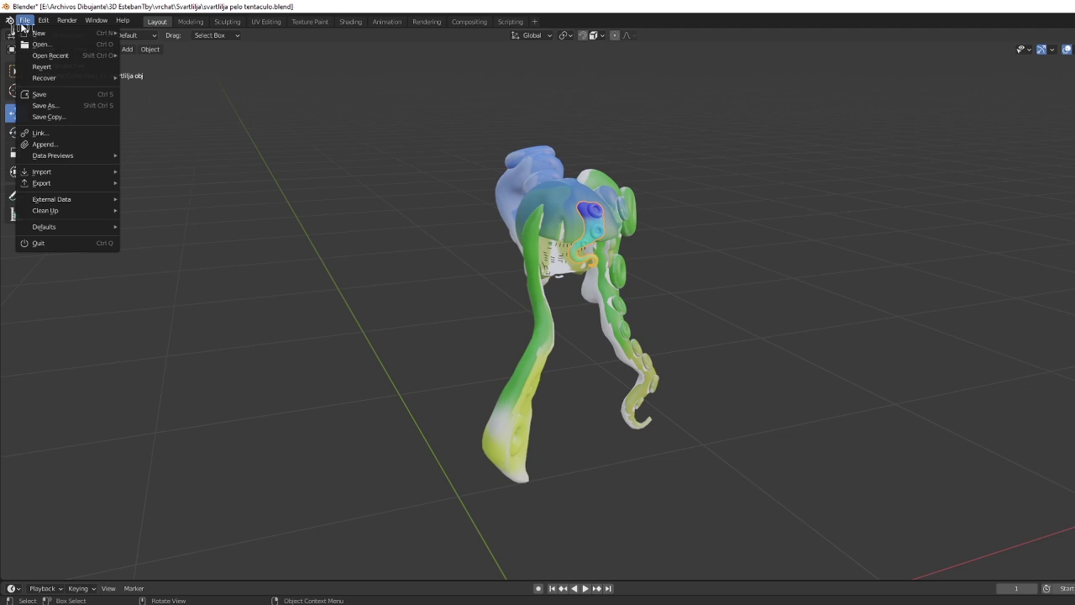
left_click(40, 95)
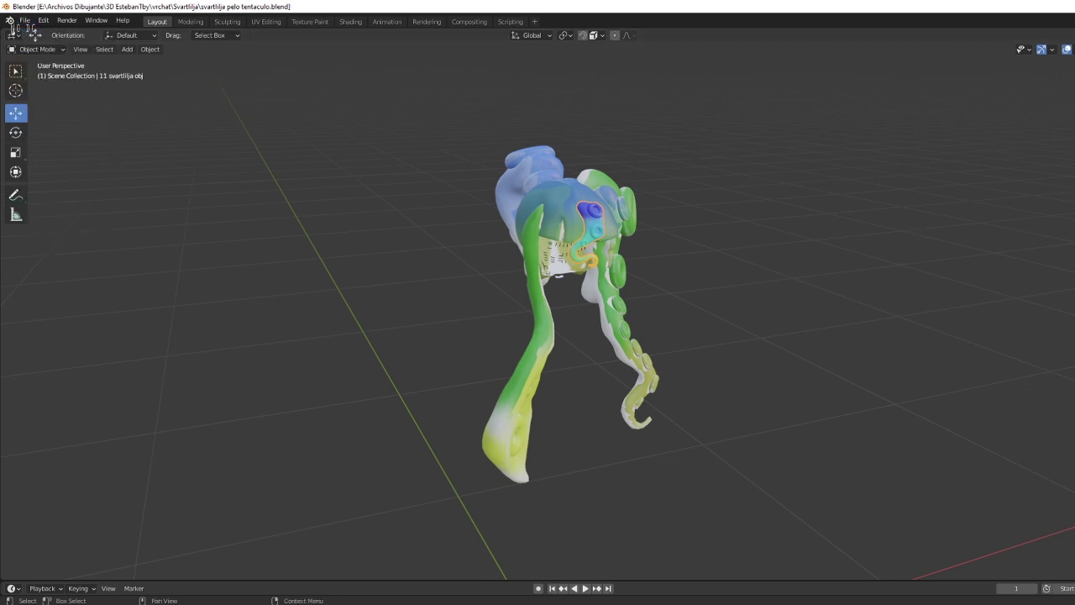
key("ctrl+shift+z")
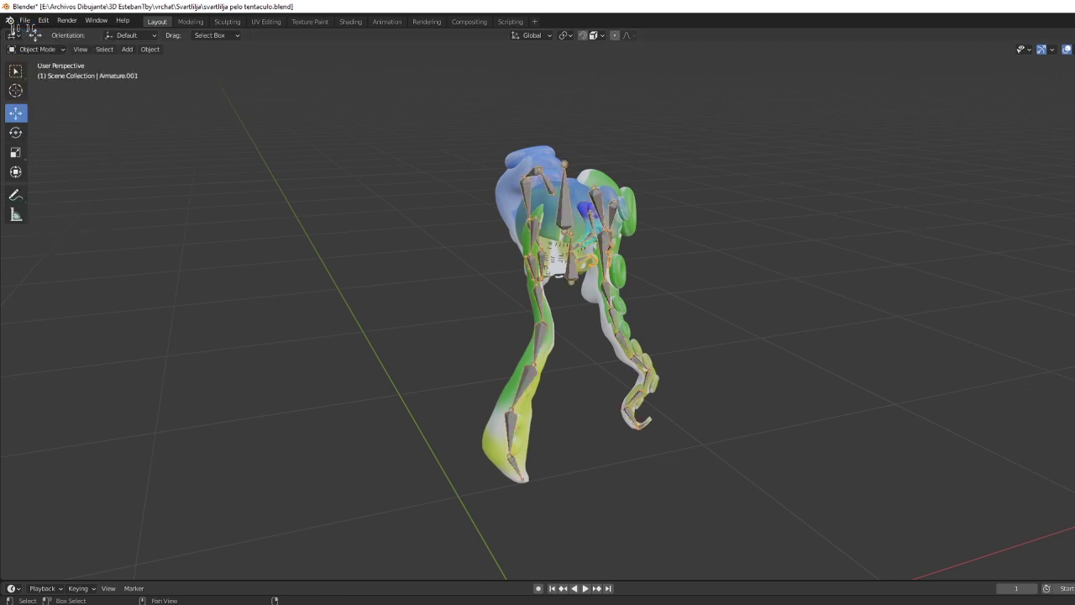
Start an FBX export of the hair and armature to the svartlilja tentacle FBX, limited to Selected Objects.
key("ctrl+shift+z")
left_click(24, 21)
mouse_move(42, 183)
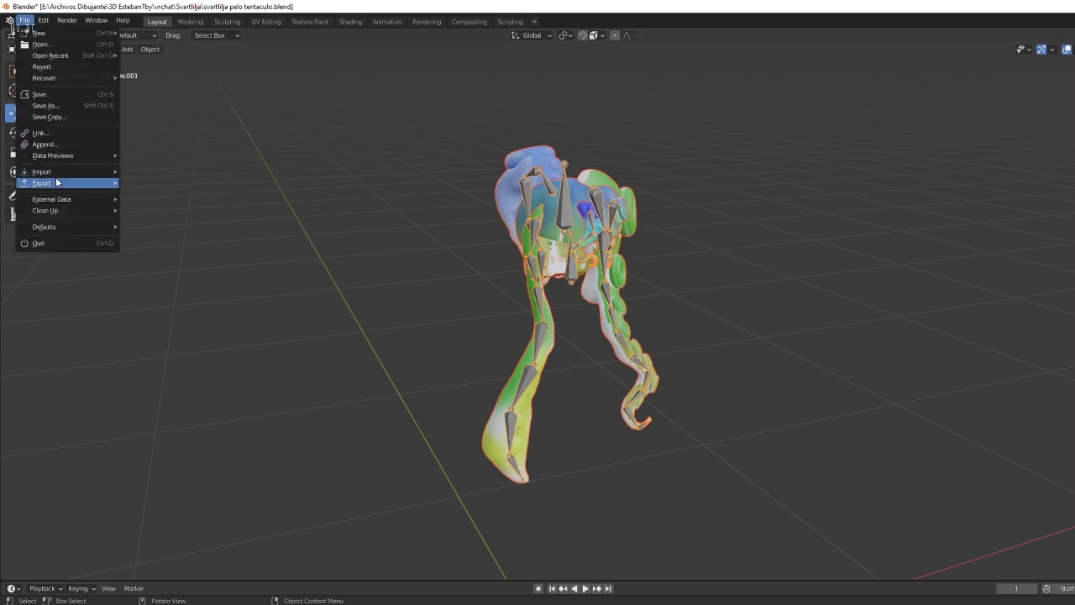
left_click(151, 250)
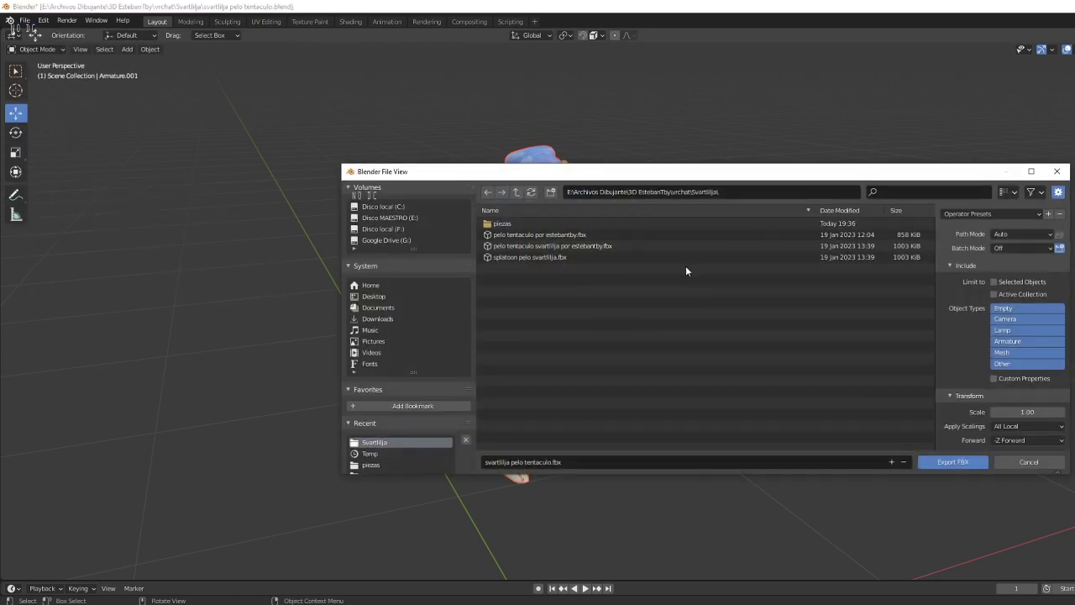
left_click(533, 259)
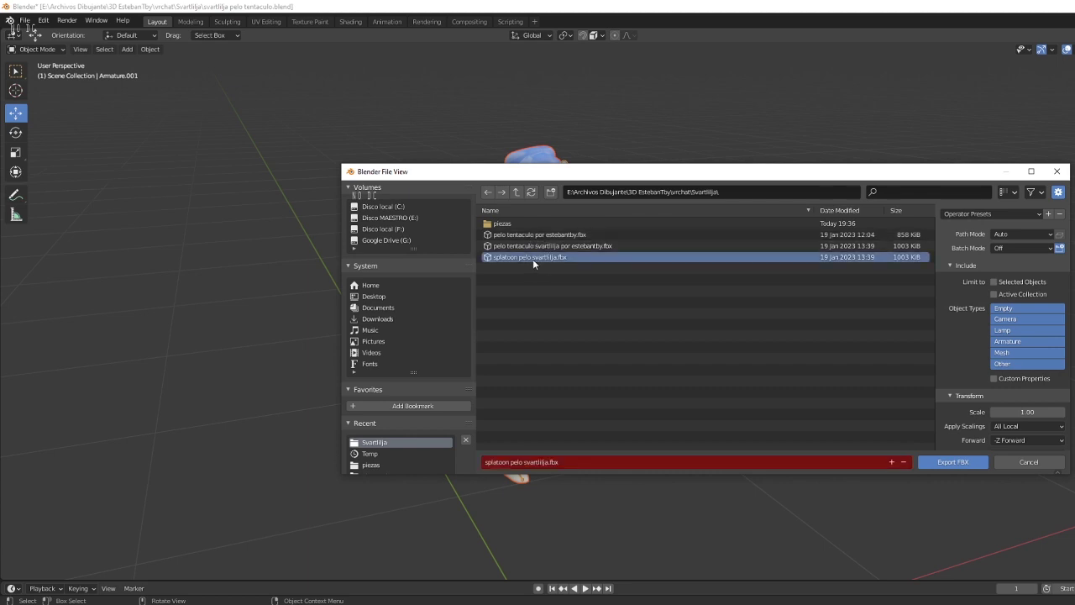
key("Up")
key("Up")
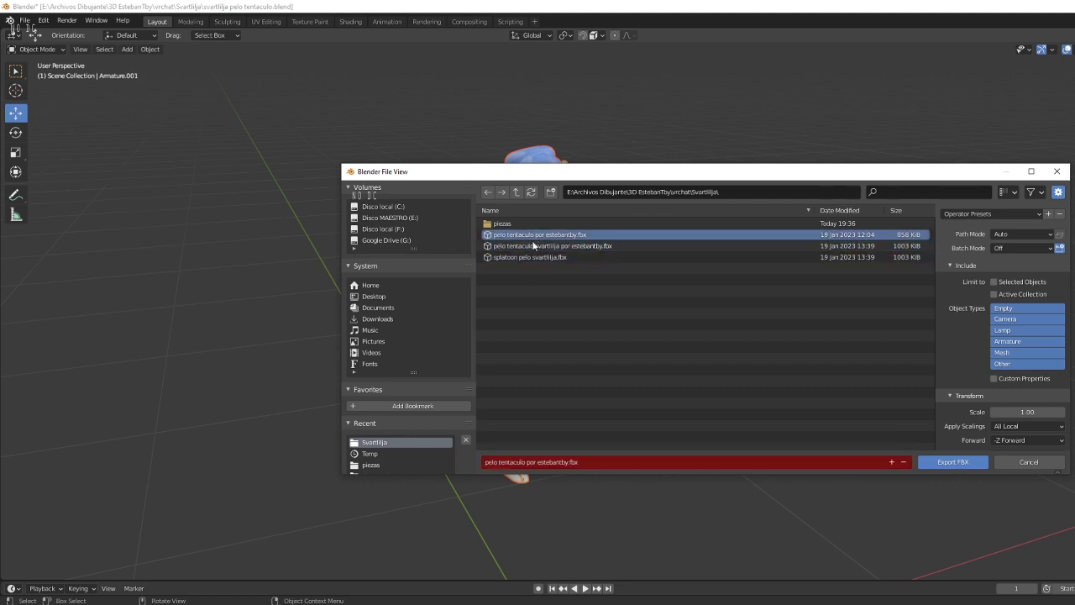
left_click(533, 246)
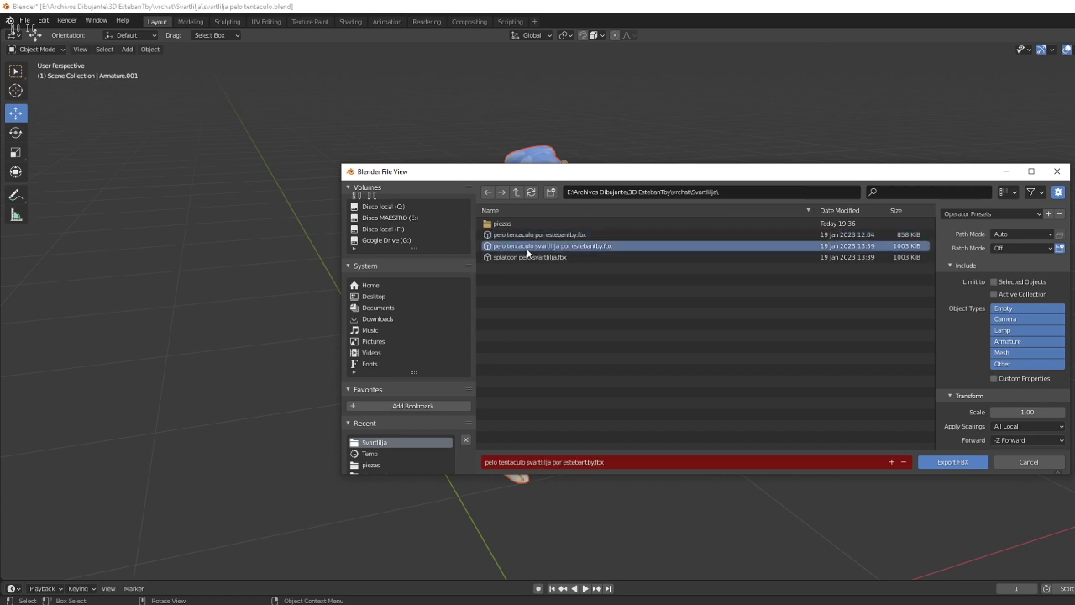
left_click(994, 282)
Review the FBX export options and presets, keeping the svartlilja tentacle FBX as target.
scroll(991, 285, "down", 2)
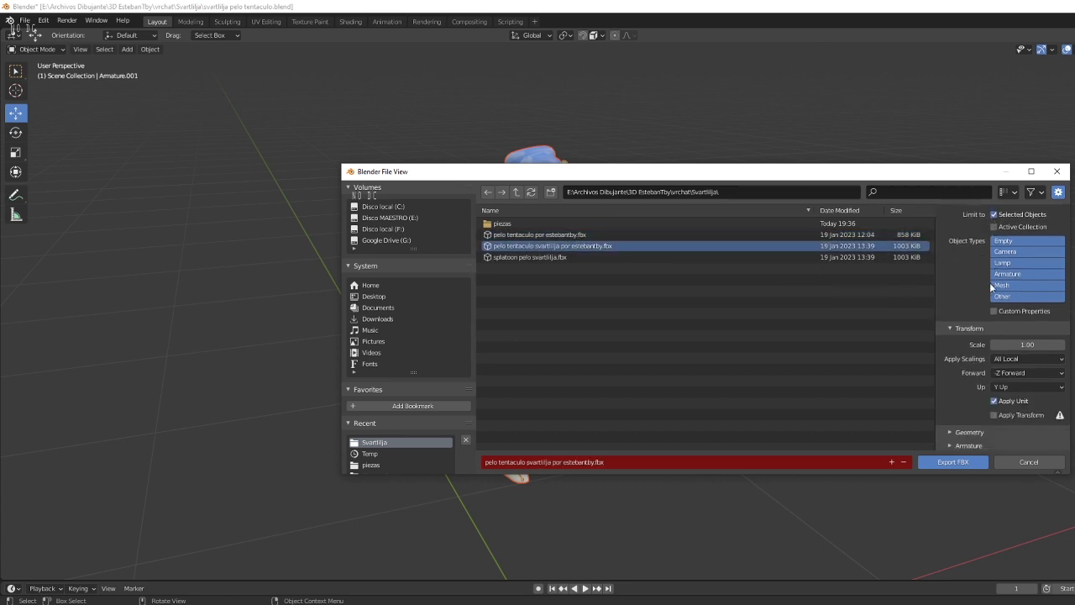
scroll(991, 287, "down", 1)
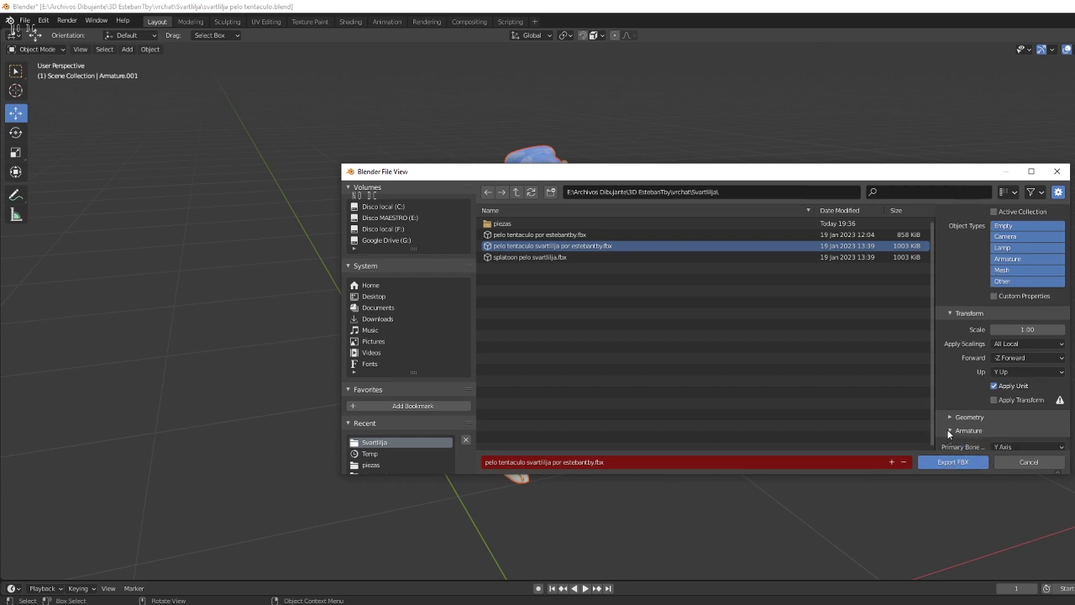
scroll(1003, 243, "up", 3)
left_click(1012, 215)
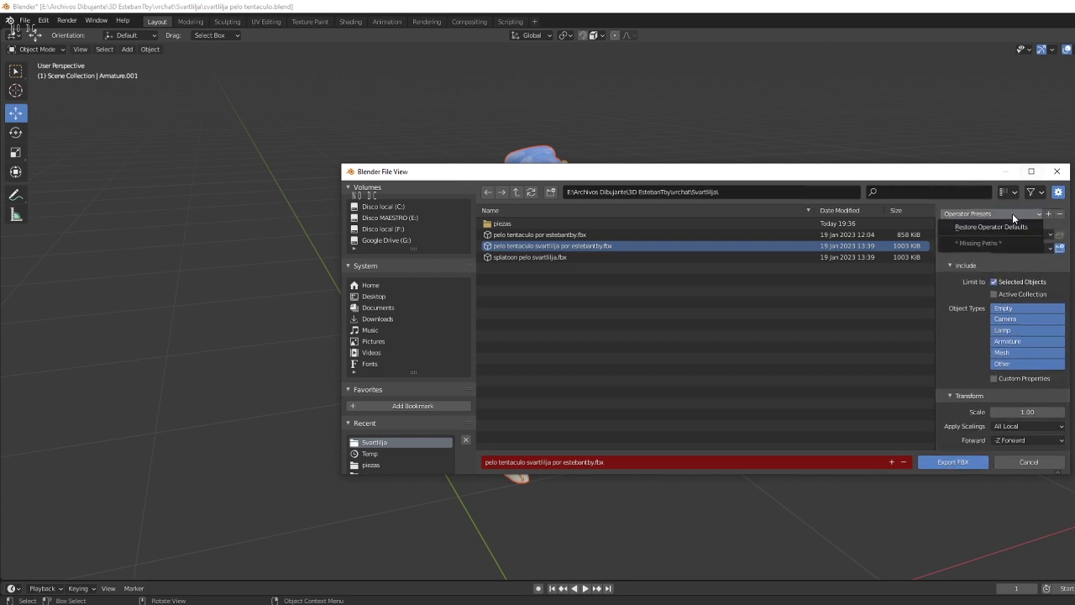
left_click(1012, 215)
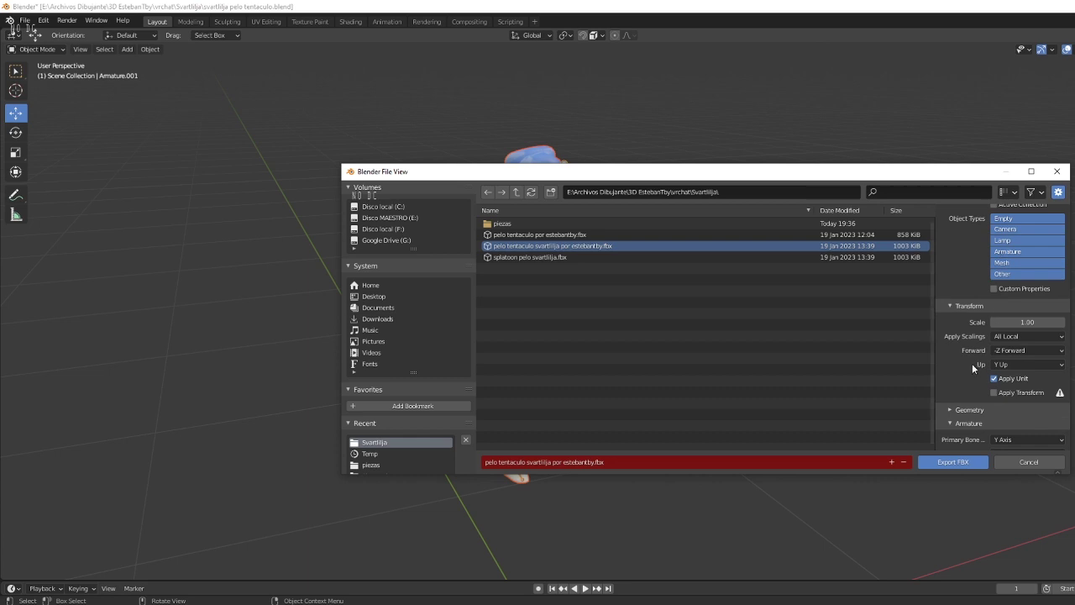
scroll(972, 369, "down", 2)
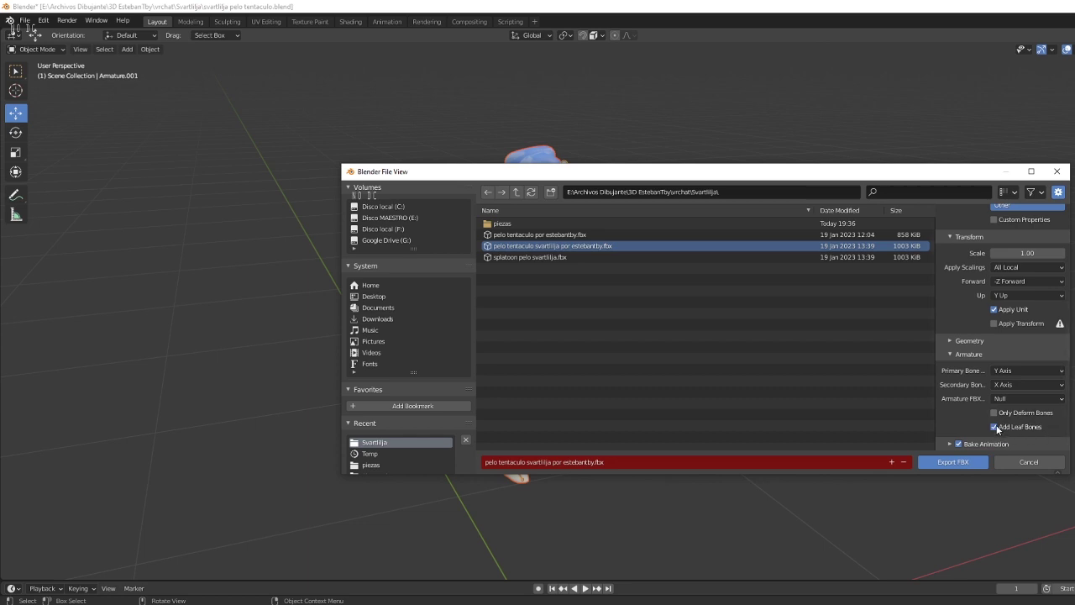
scroll(1030, 429, "up", 2)
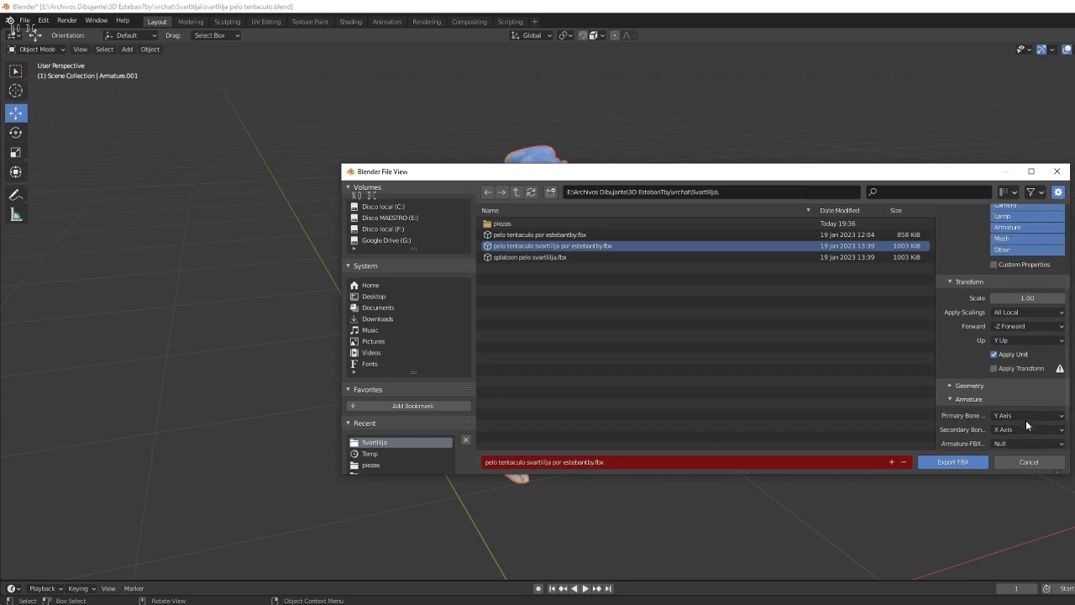
scroll(1015, 399, "up", 2)
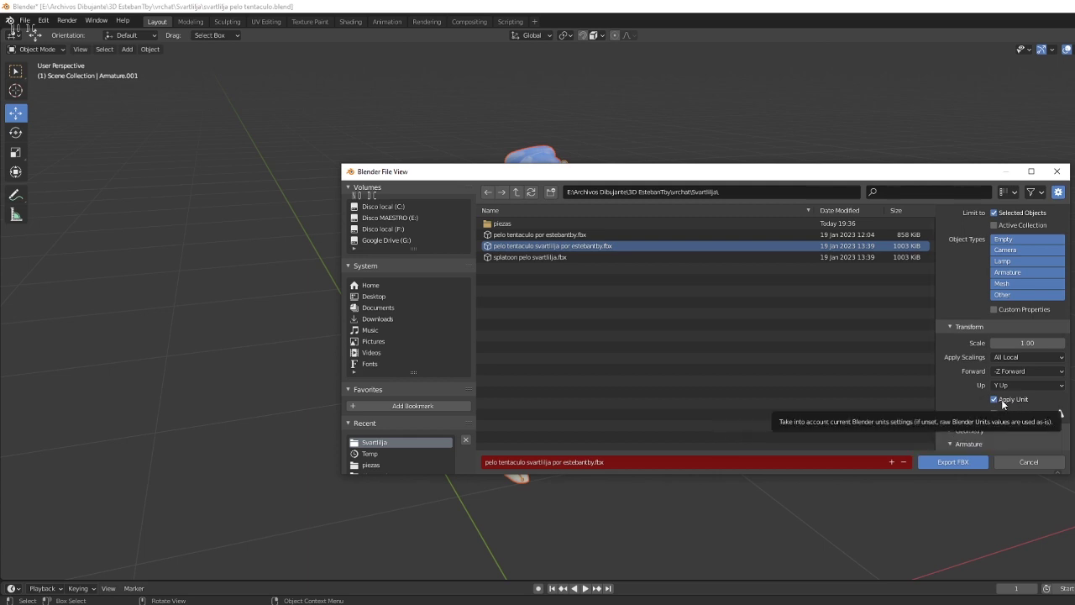
scroll(1000, 394, "up", 3)
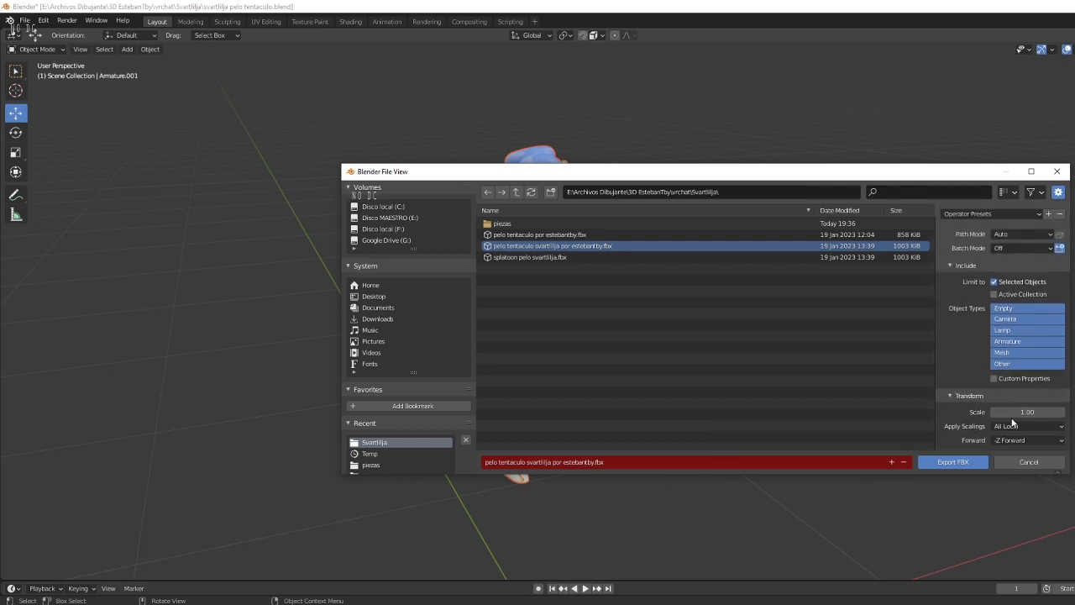
scroll(1005, 386, "down", 3)
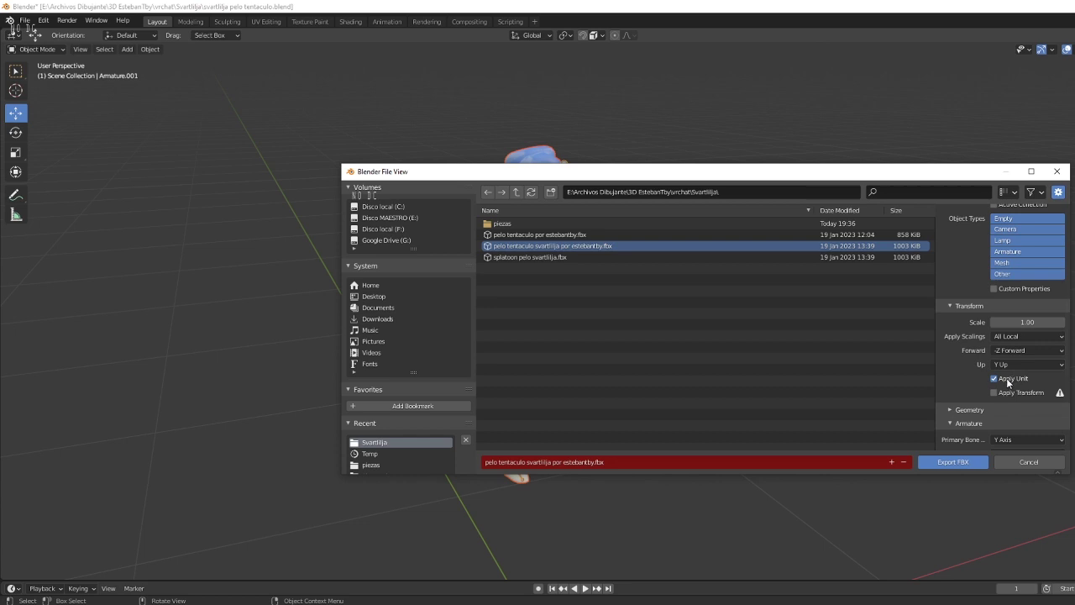
scroll(974, 370, "up", 3)
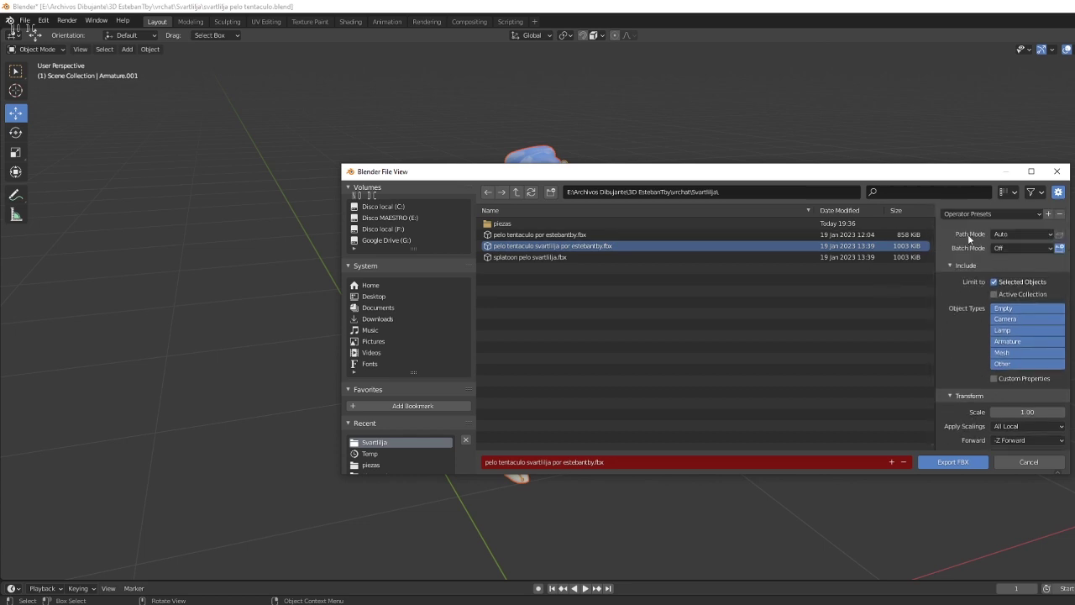
left_click(574, 236)
left_click(569, 245)
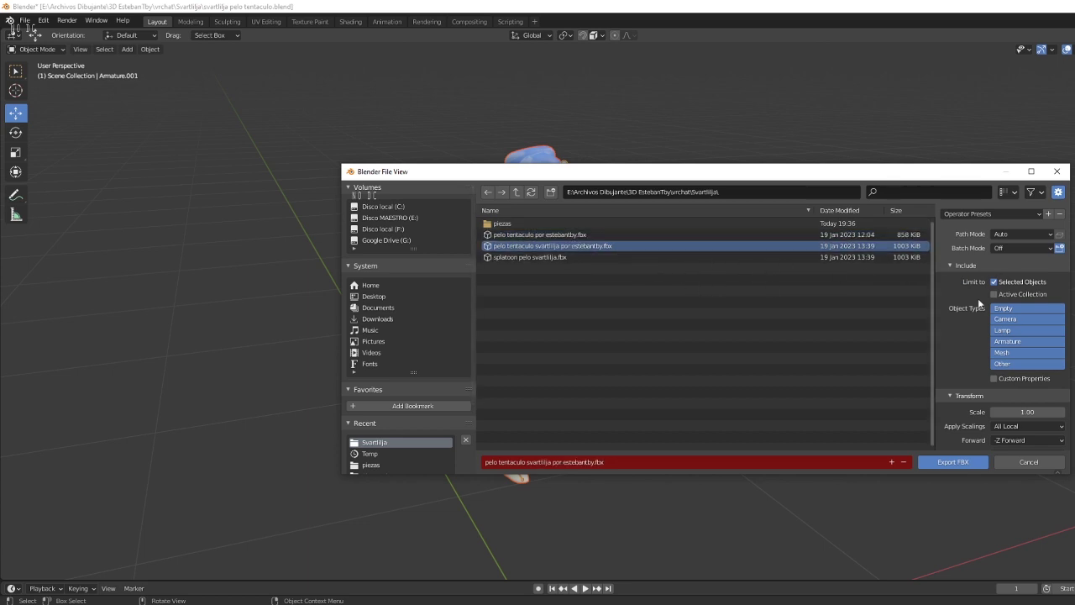
Try Path Mode Copy, set it back to Auto, and export over the svartlilja tentacle FBX.
mouse_move(663, 174)
left_mouse_down()
mouse_move(659, 328)
mouse_move(654, 208)
left_mouse_up()
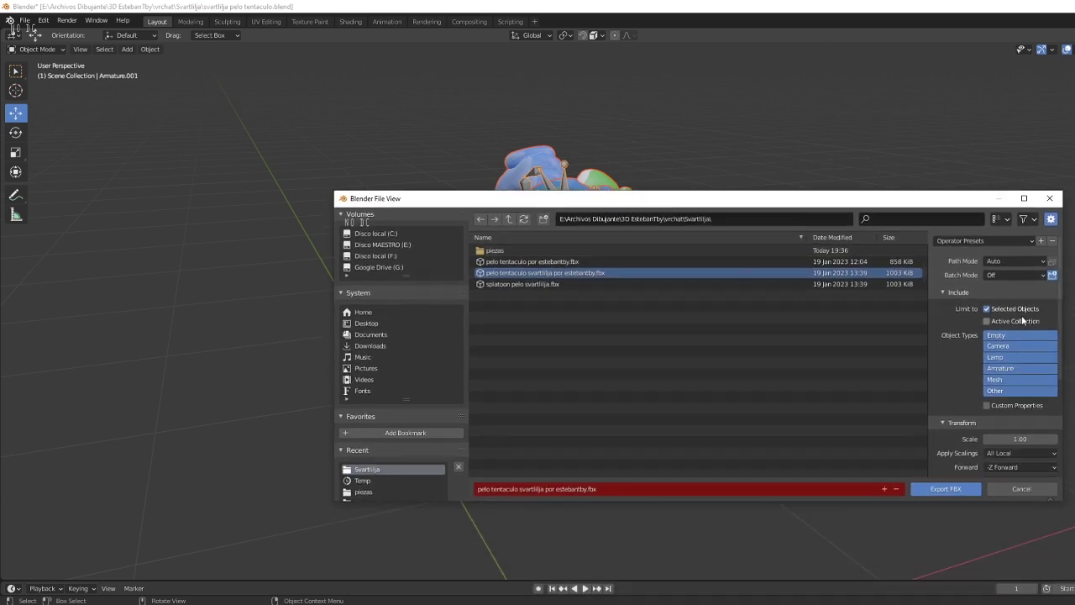
left_click(1011, 260)
left_click(1008, 335)
left_click(1033, 261)
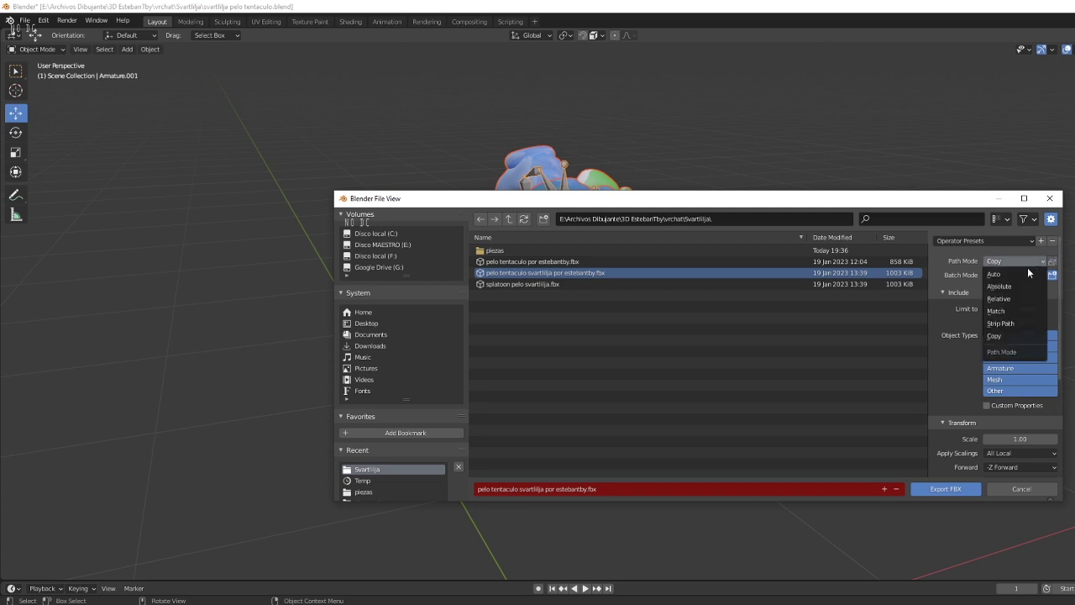
left_click(1016, 275)
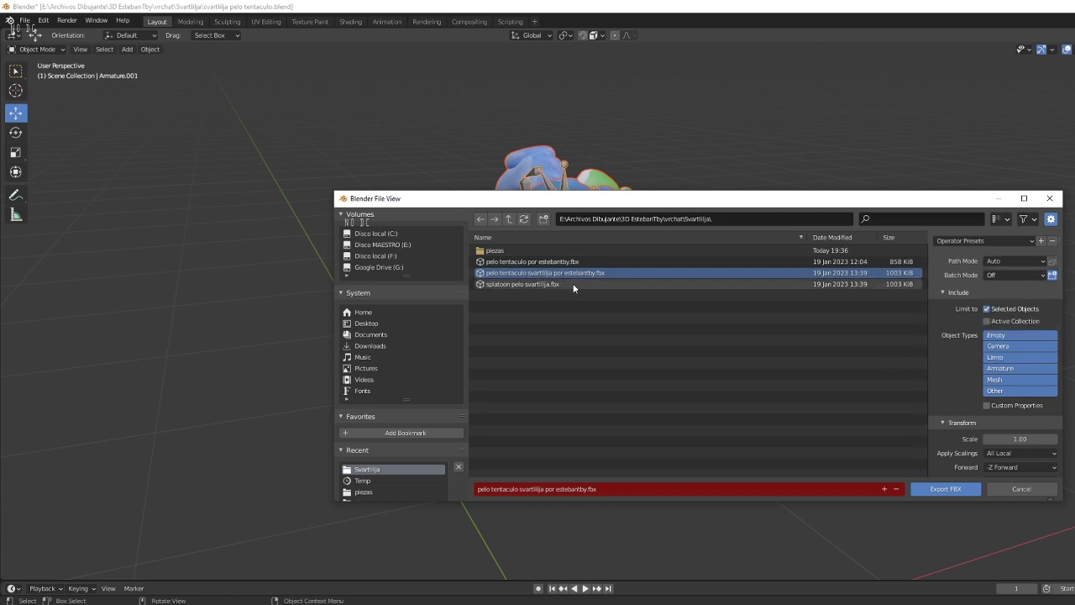
scroll(955, 378, "down", 3)
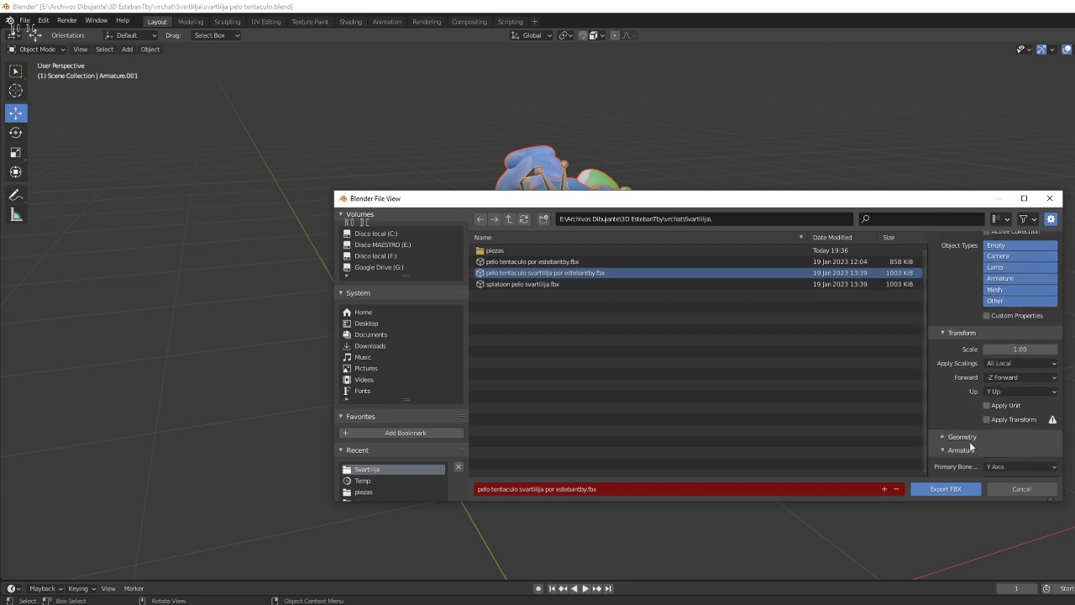
left_click(952, 489)
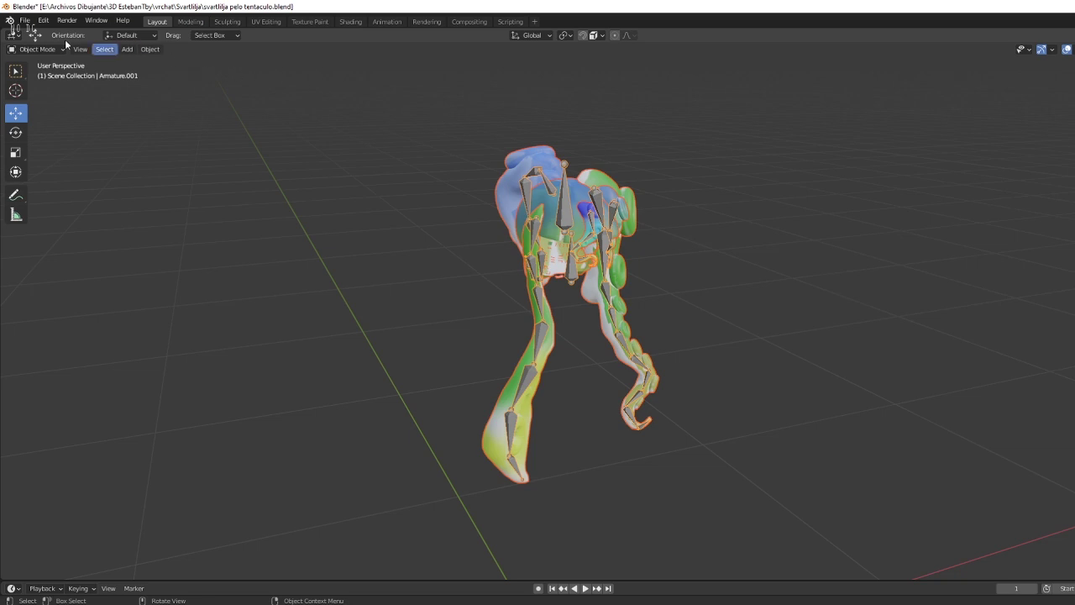
Export the selected hair and armature to FBX again, overwriting pelo tentaculo por estebantby.fbx.
left_click(24, 20)
mouse_move(42, 183)
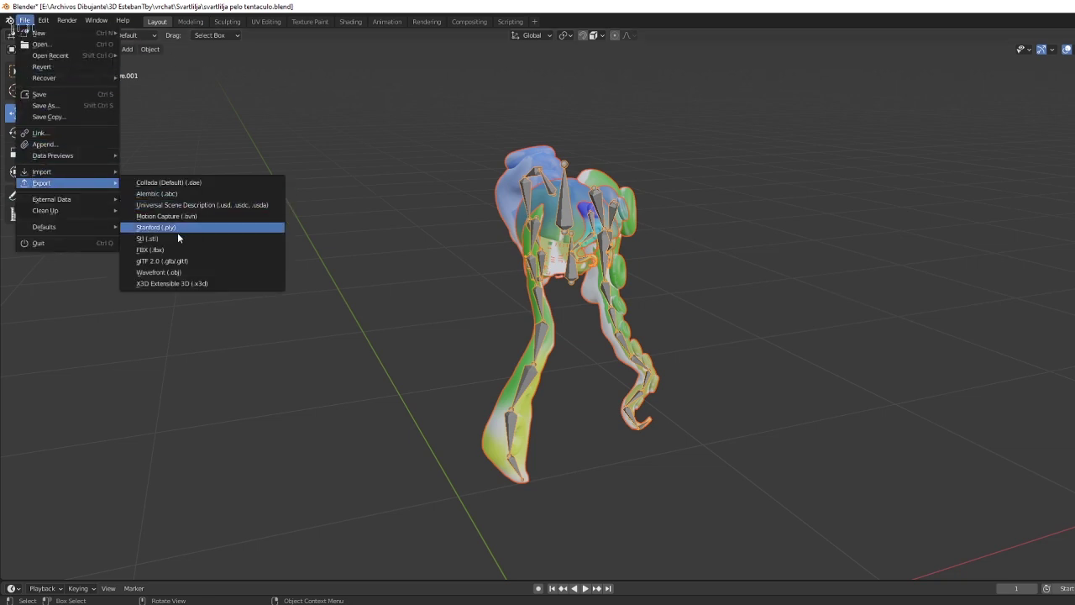
left_click(173, 250)
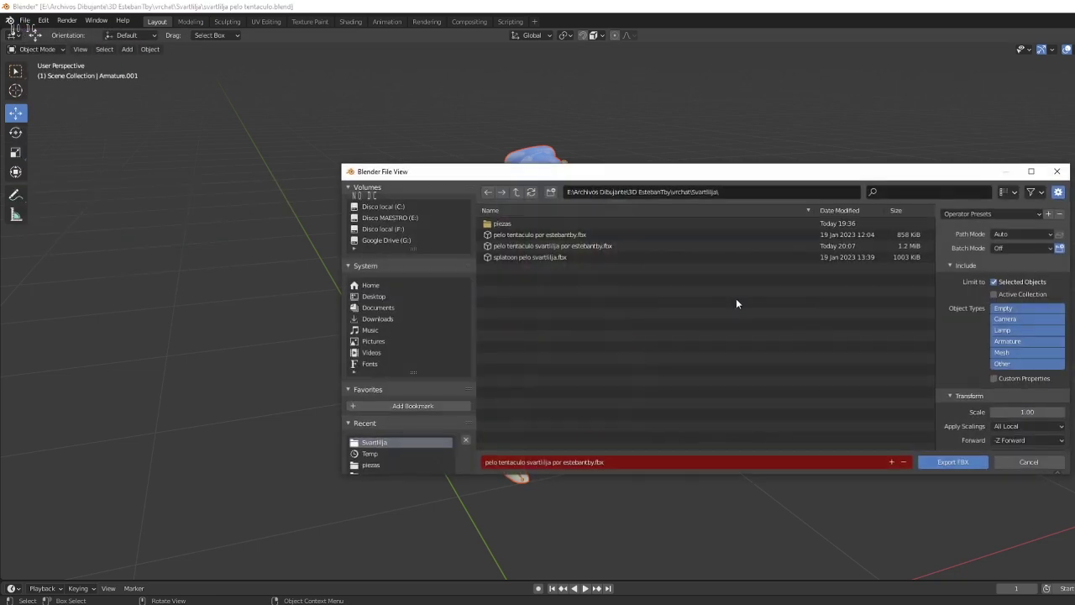
left_click(597, 235)
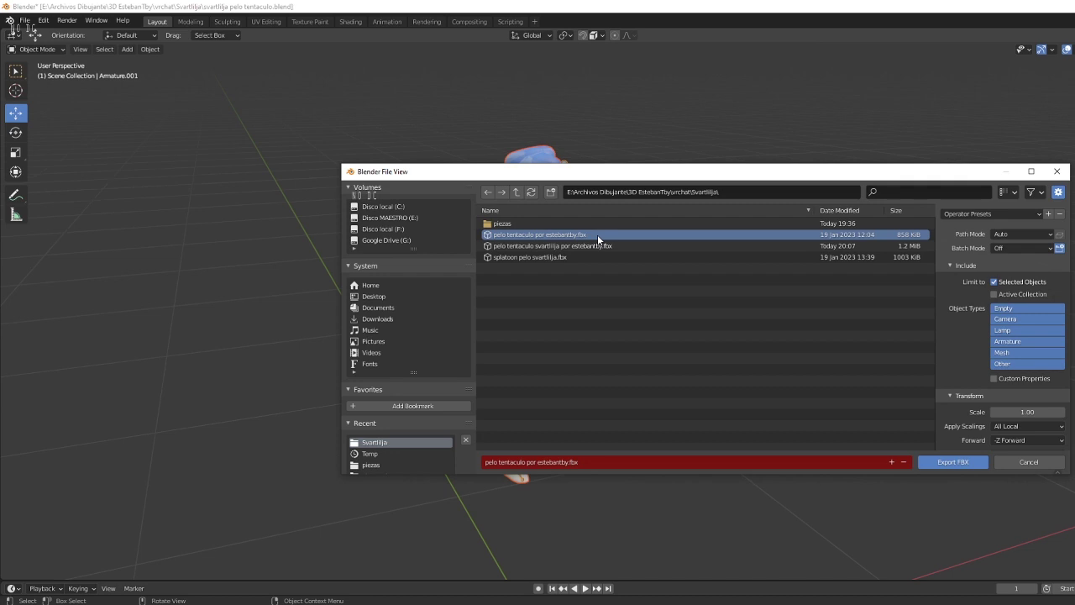
left_click(578, 246)
key("Up")
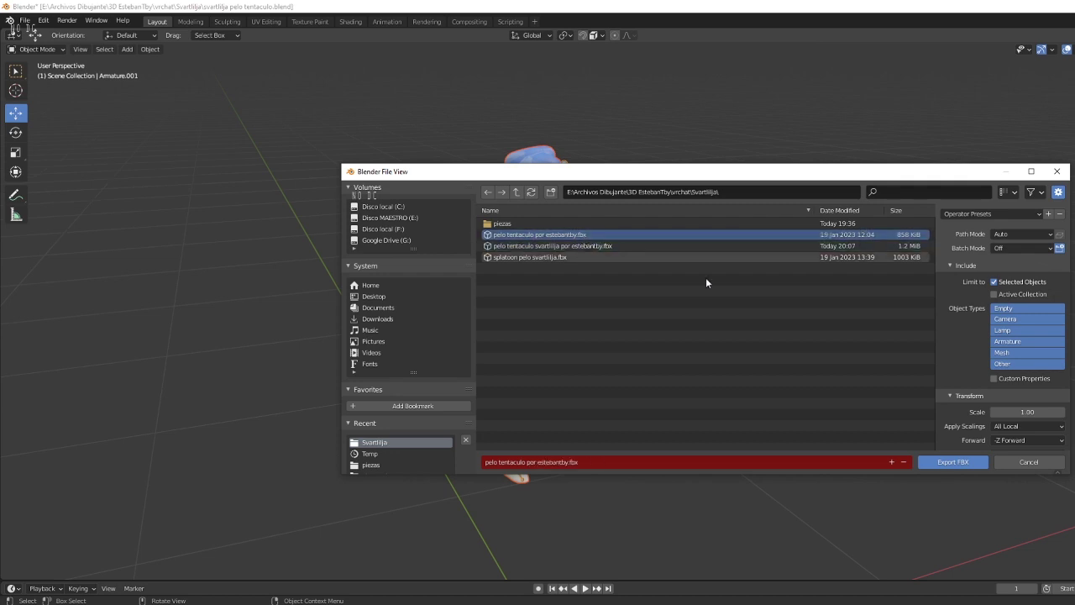
left_click(939, 463)
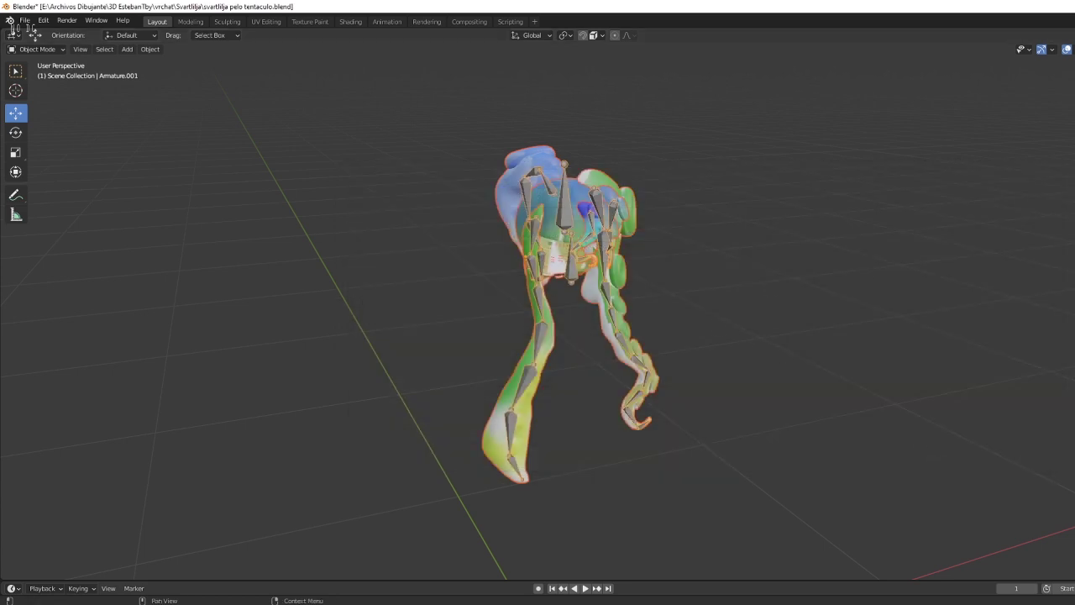
middle_click_drag(664, 236, 616, 233)
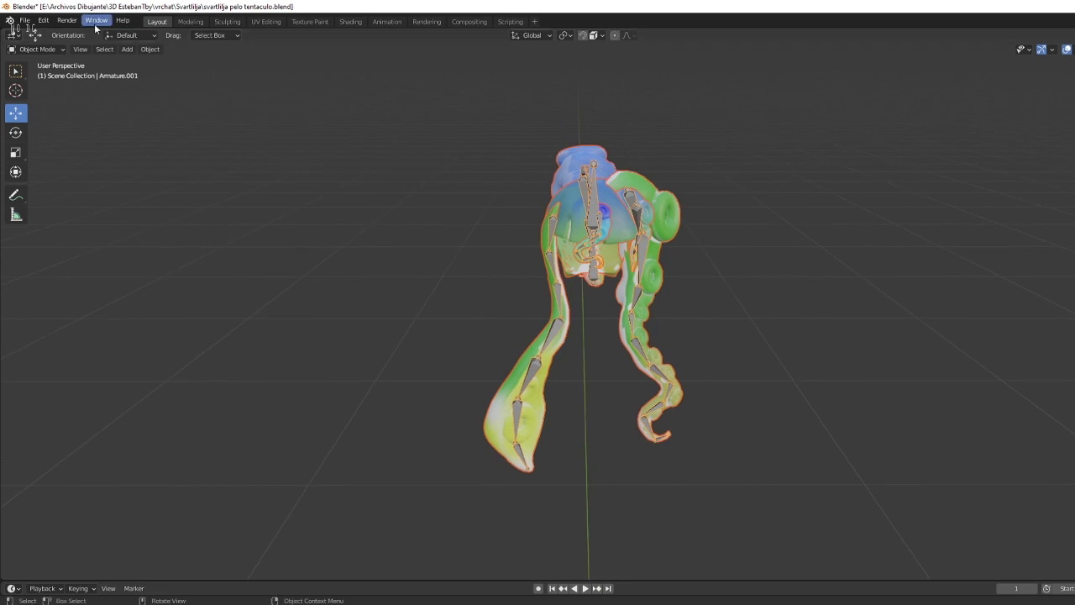
Switch to the Texture Paint workspace and save svartlilja pelo tentaculo.blend.
left_click(304, 24)
scroll(736, 202, "up", 3)
scroll(735, 202, "up", 2)
middle_click_drag(736, 202, 763, 271)
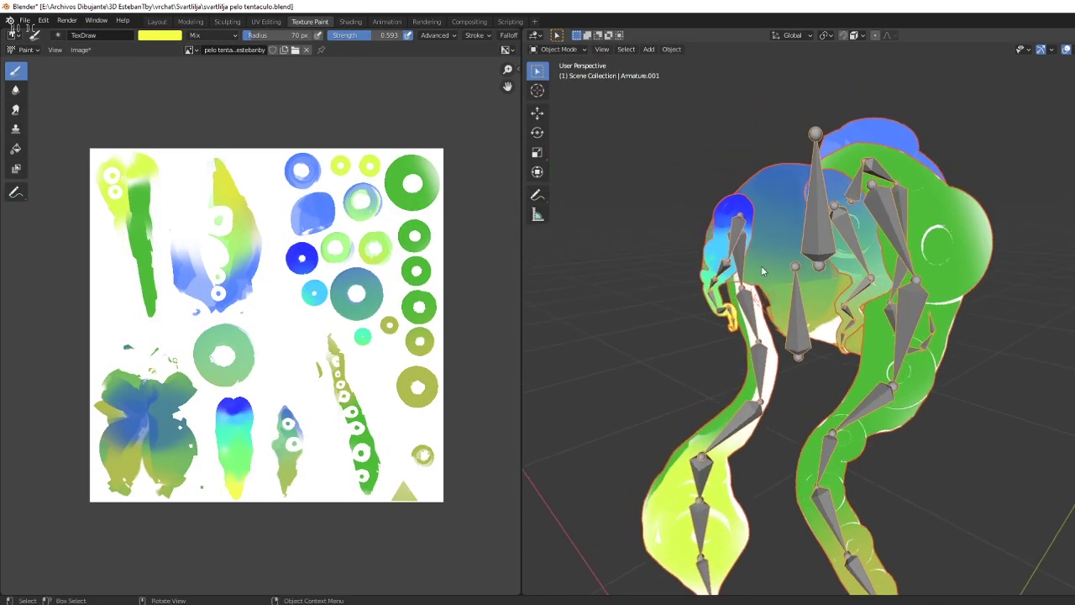
left_click(24, 19)
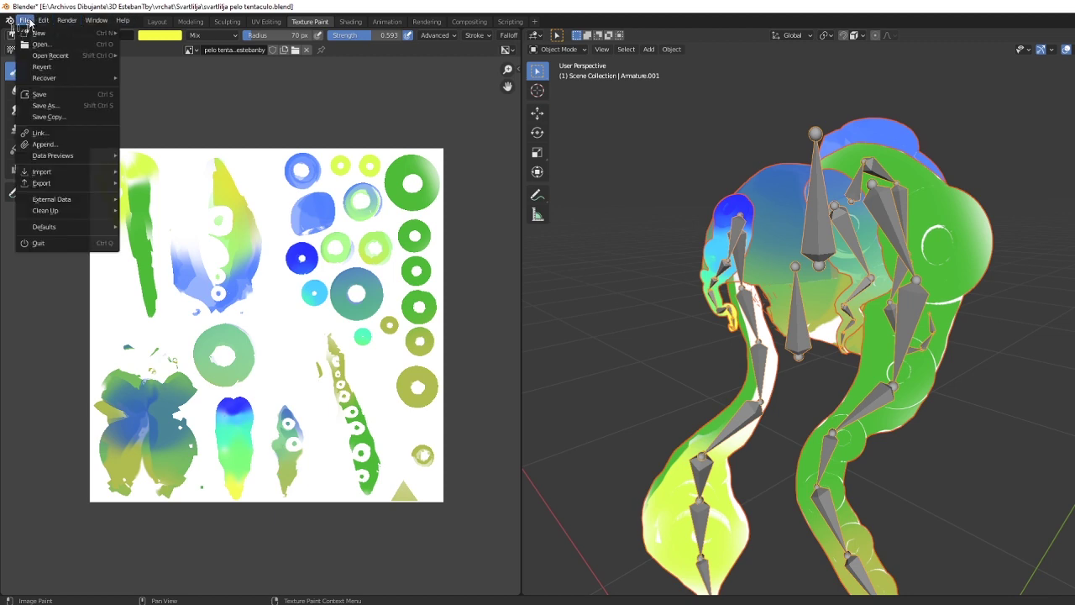
left_click(42, 94)
Select the green 3 svartlilja op hair piece for painting.
mouse_move(684, 219)
middle_mouse_down()
mouse_move(921, 259)
mouse_move(796, 269)
mouse_move(847, 251)
middle_mouse_up()
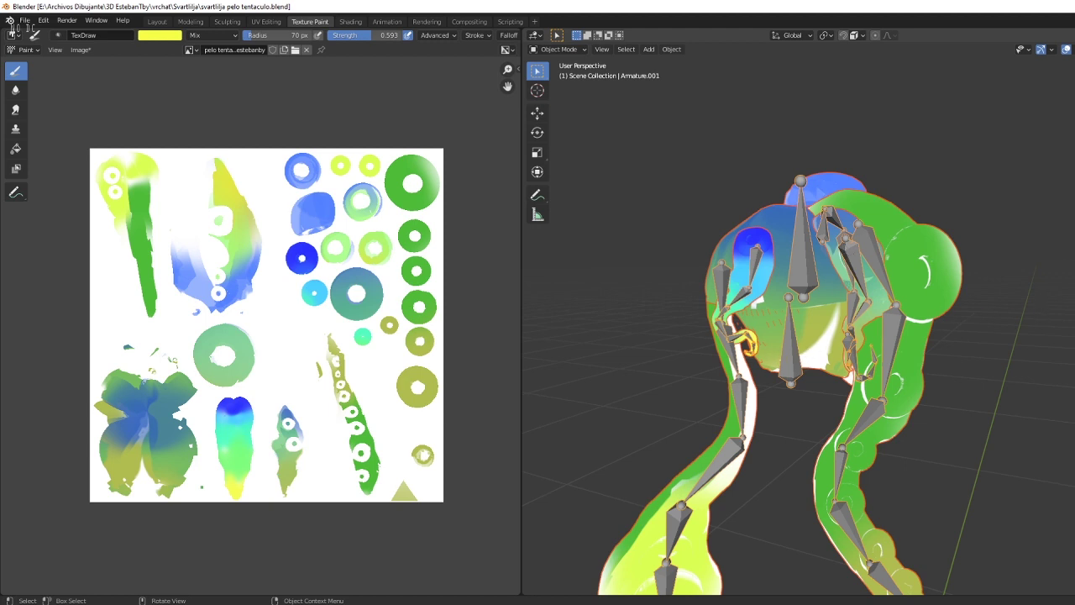
key("shift")
scroll(789, 253, "down", 2)
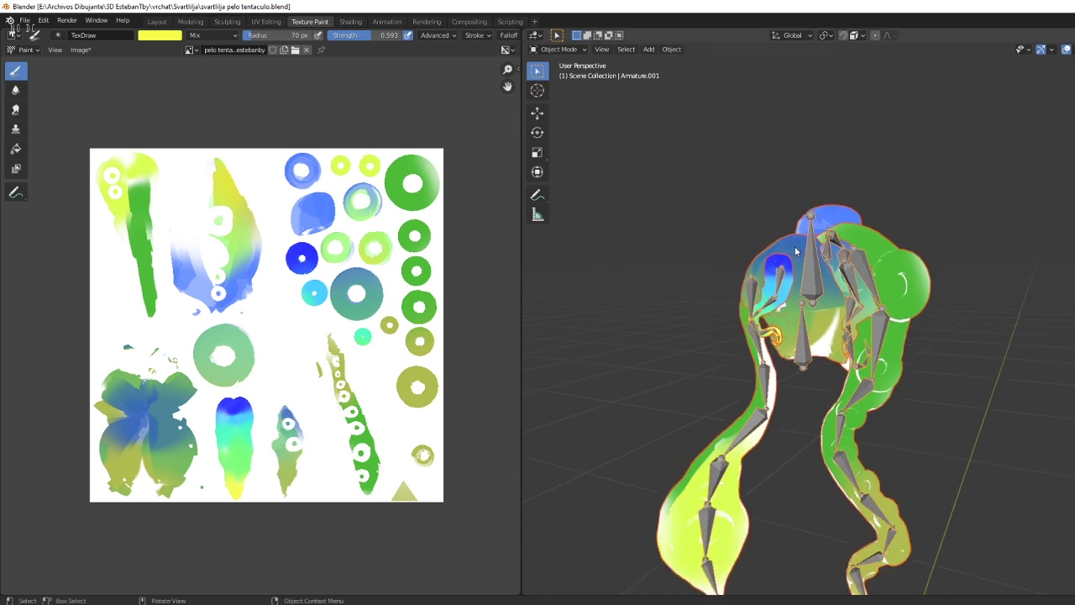
left_click(796, 252)
middle_click_drag(796, 252, 823, 273)
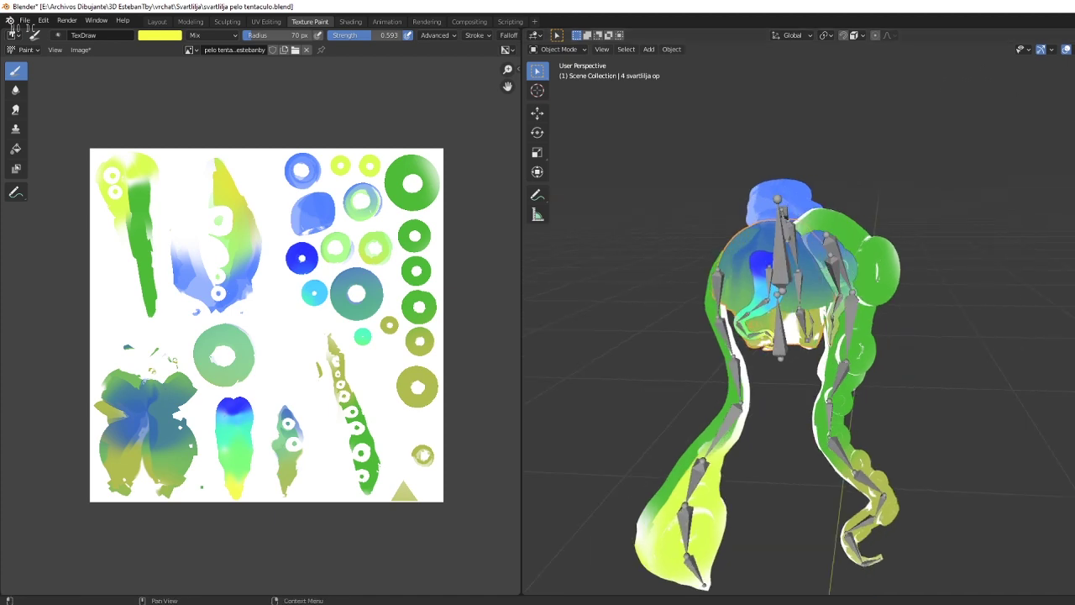
left_click(912, 227)
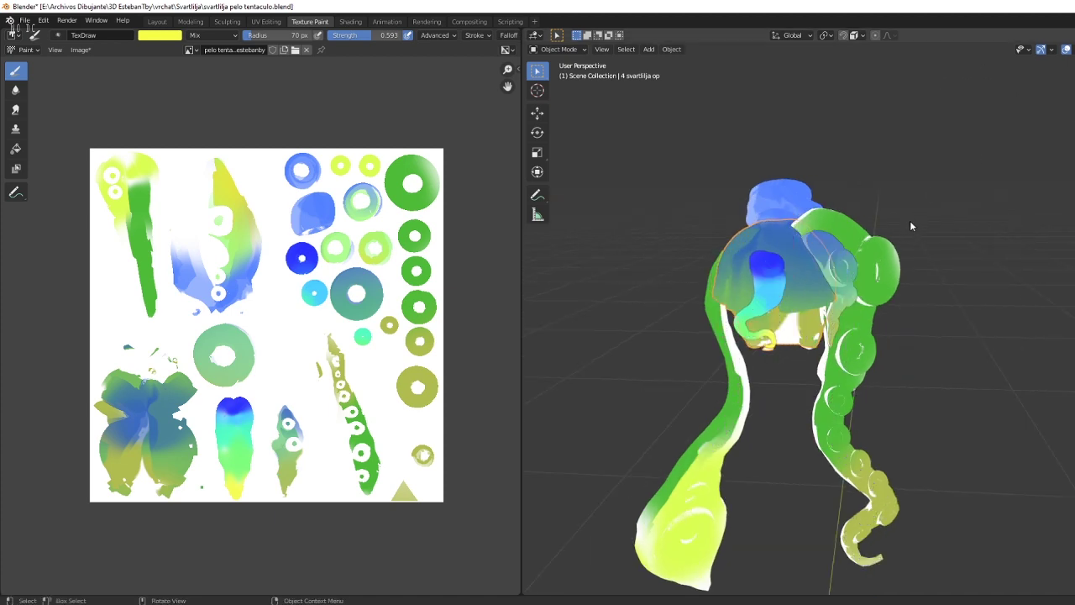
scroll(903, 216, "up", 2)
scroll(897, 210, "up", 2)
scroll(897, 210, "down", 2)
mouse_move(897, 210)
middle_mouse_down()
mouse_move(845, 273)
mouse_move(829, 241)
middle_mouse_up()
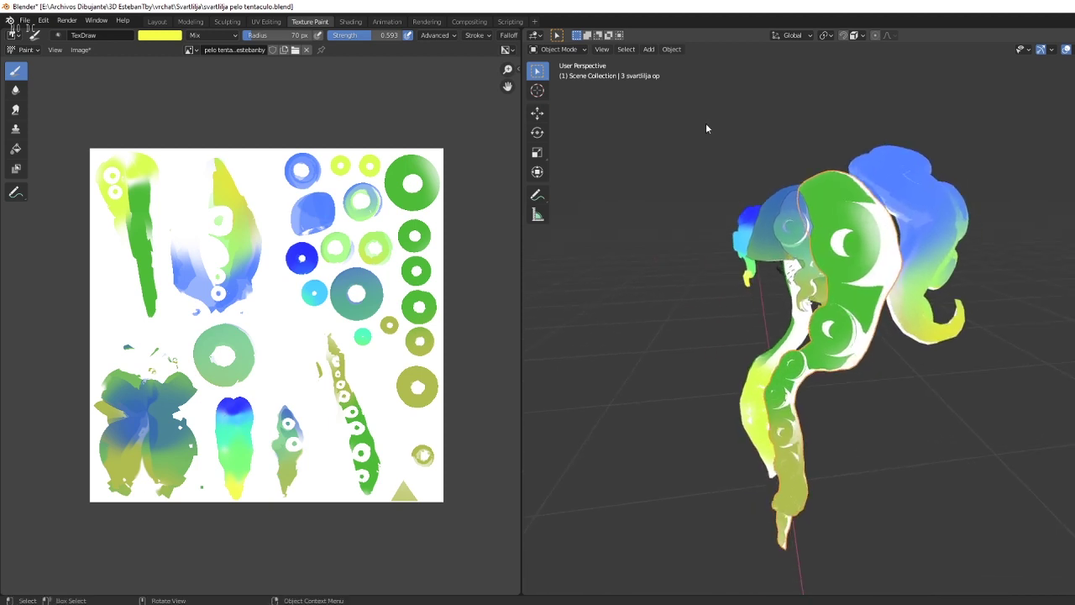
left_click(558, 49)
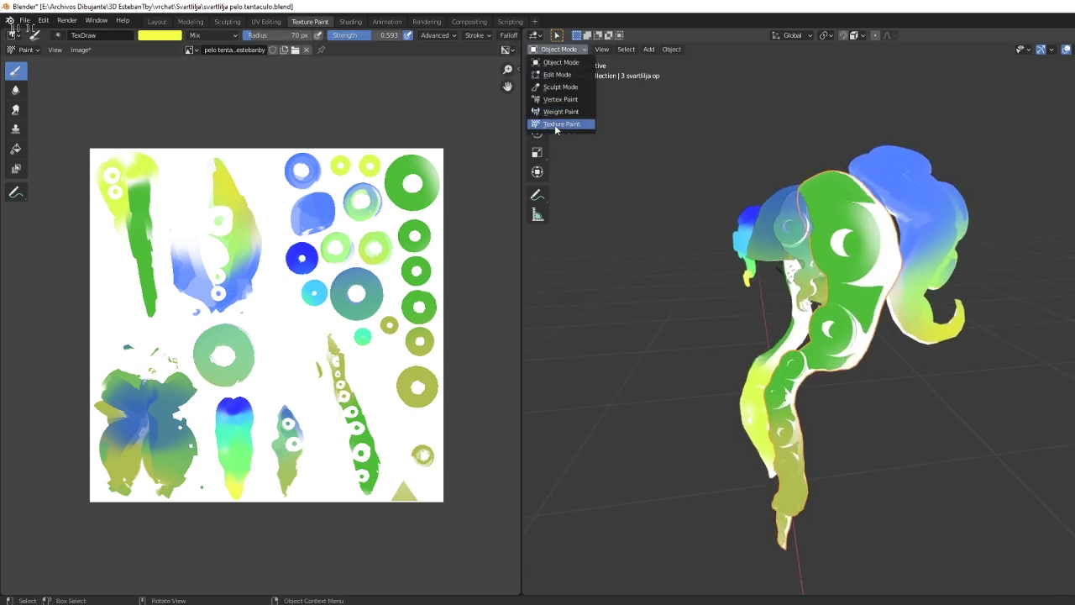
In Texture Paint, cover the upper green hair lobe with blue and dark blue.
left_click(558, 122)
key("s")
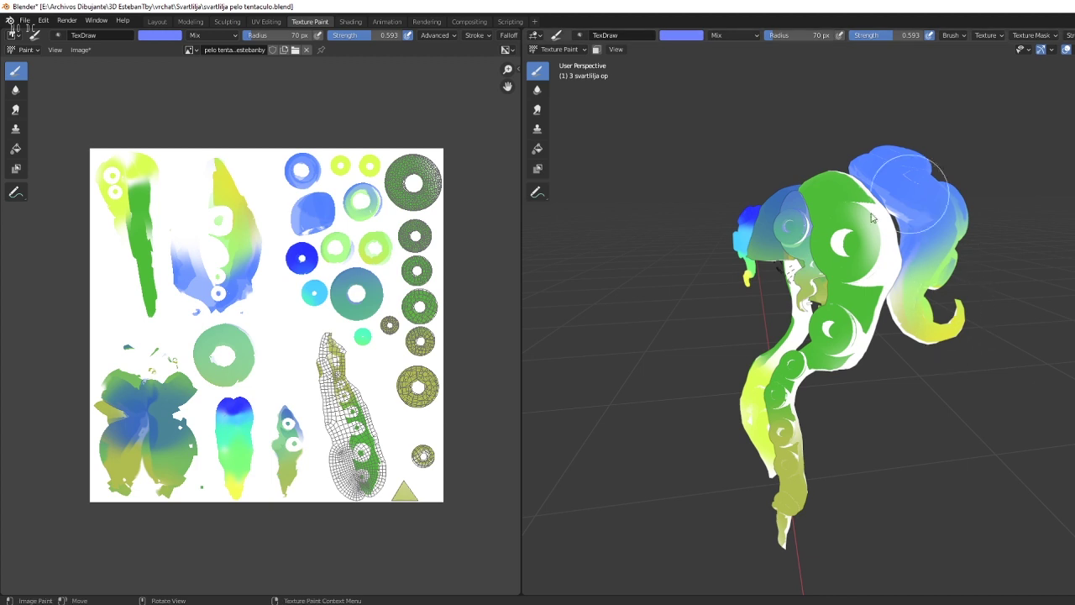
mouse_move(798, 202)
left_mouse_down()
mouse_move(847, 290)
mouse_move(882, 277)
left_mouse_up()
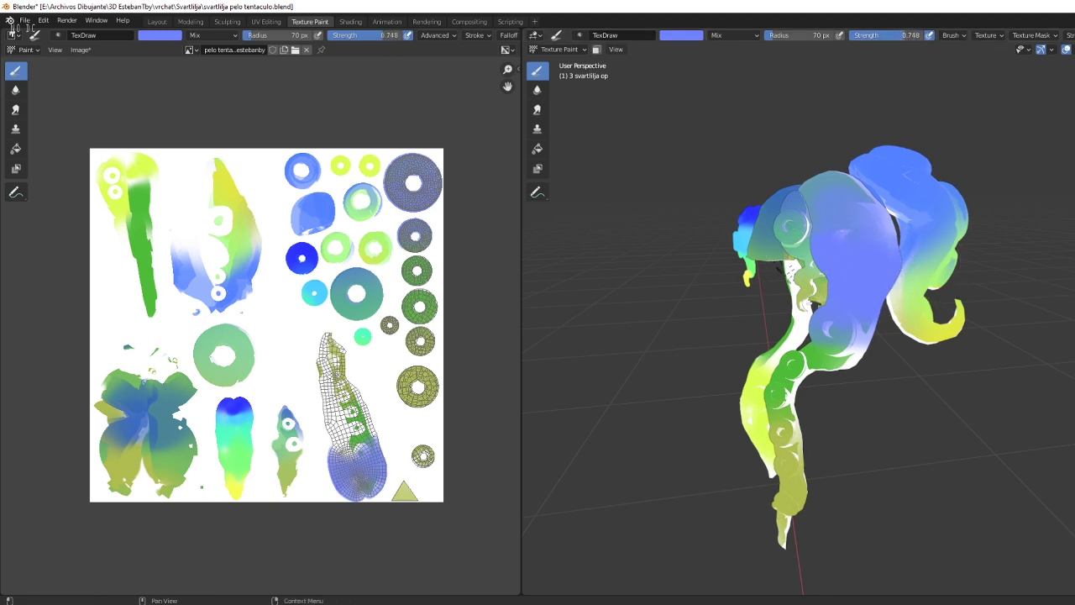
key("s")
mouse_move(899, 224)
left_mouse_down()
mouse_move(851, 216)
mouse_move(813, 186)
left_mouse_up()
middle_click_drag(813, 187, 814, 178)
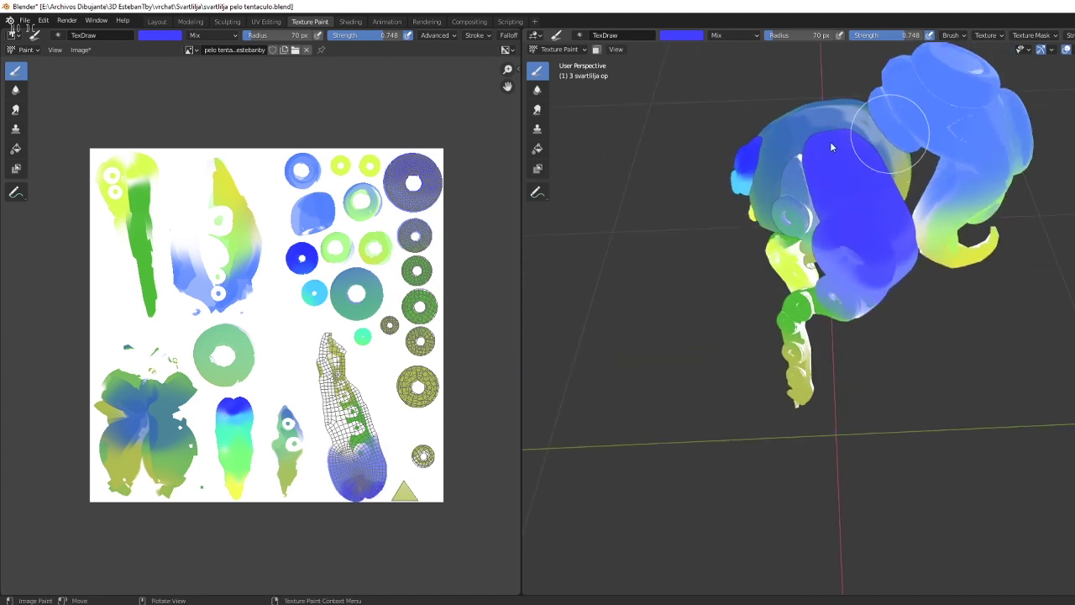
middle_click_drag(876, 206, 1074, 393)
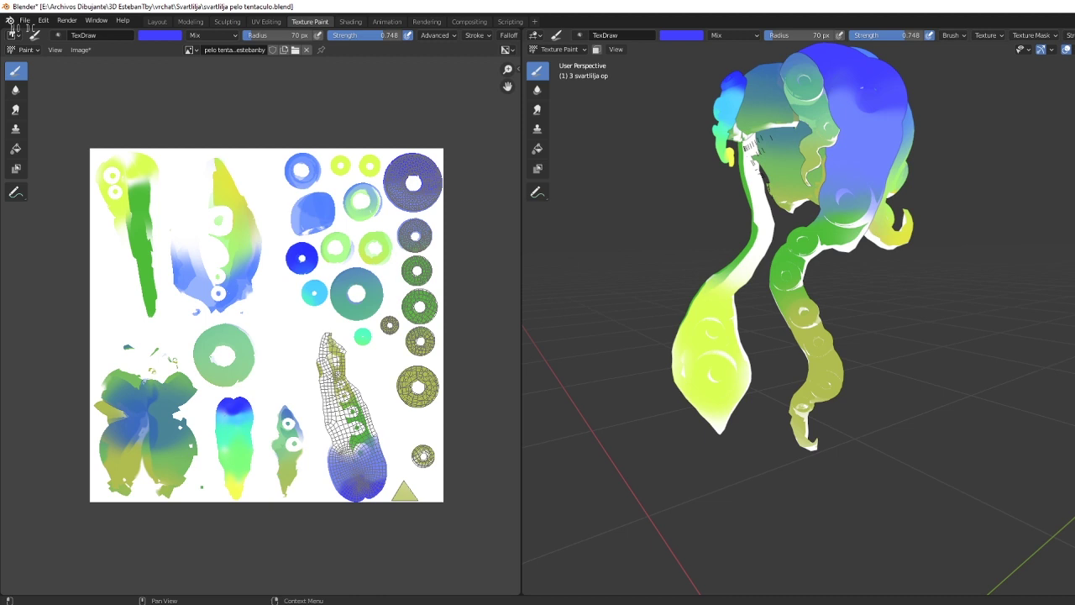
Paint cyan down the tentacle and green over its upper knots.
mouse_move(865, 260)
left_mouse_down()
mouse_move(840, 199)
mouse_move(840, 252)
mouse_move(859, 204)
left_mouse_up()
middle_click_drag(859, 204, 845, 240)
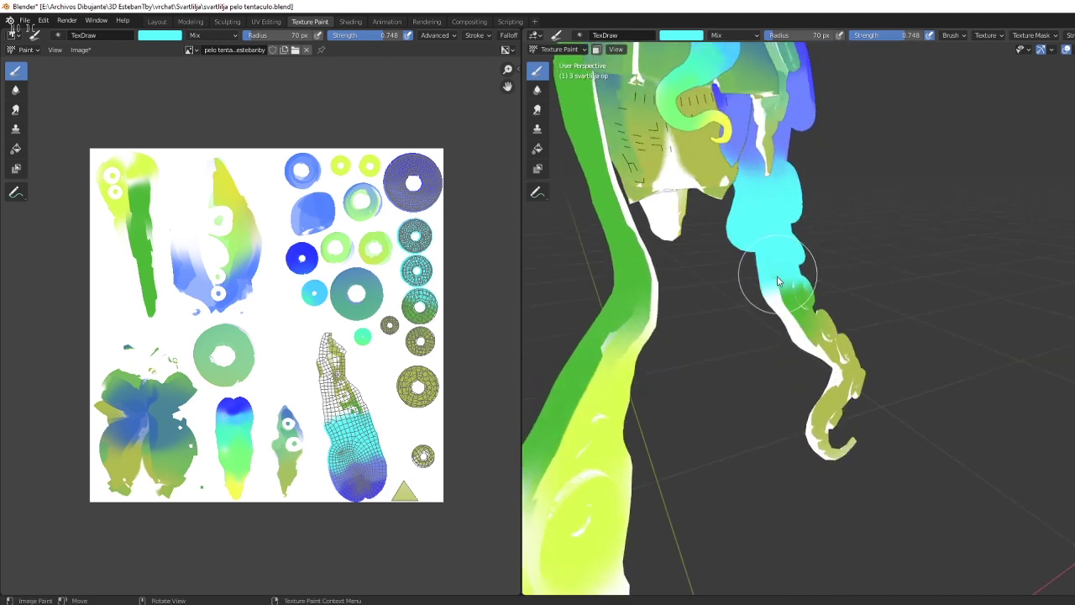
middle_click_drag(778, 281, 823, 223, "shift")
scroll(886, 271, "down", 3)
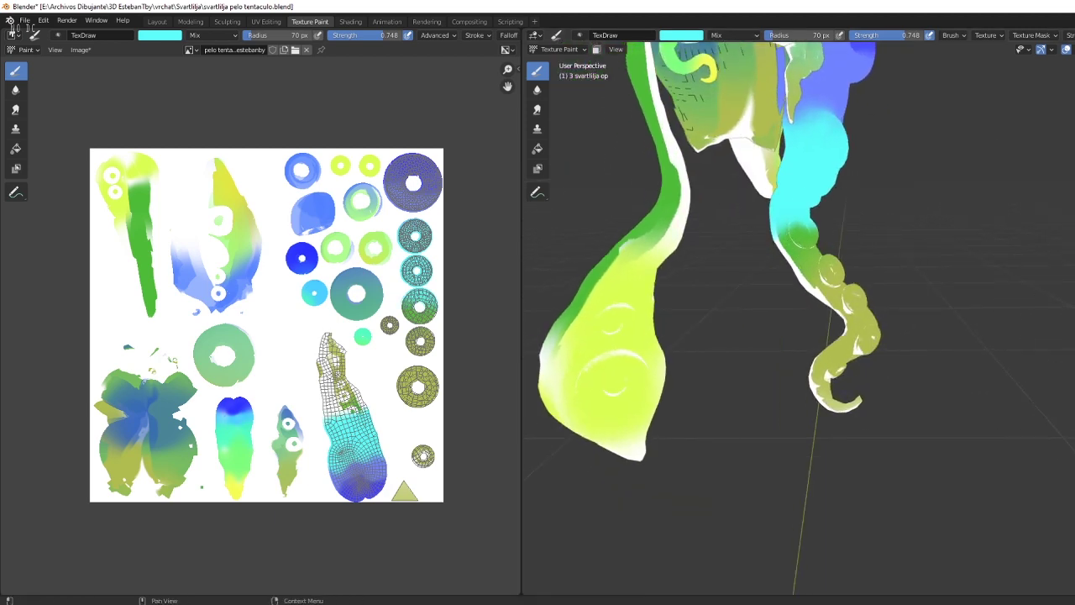
key("s")
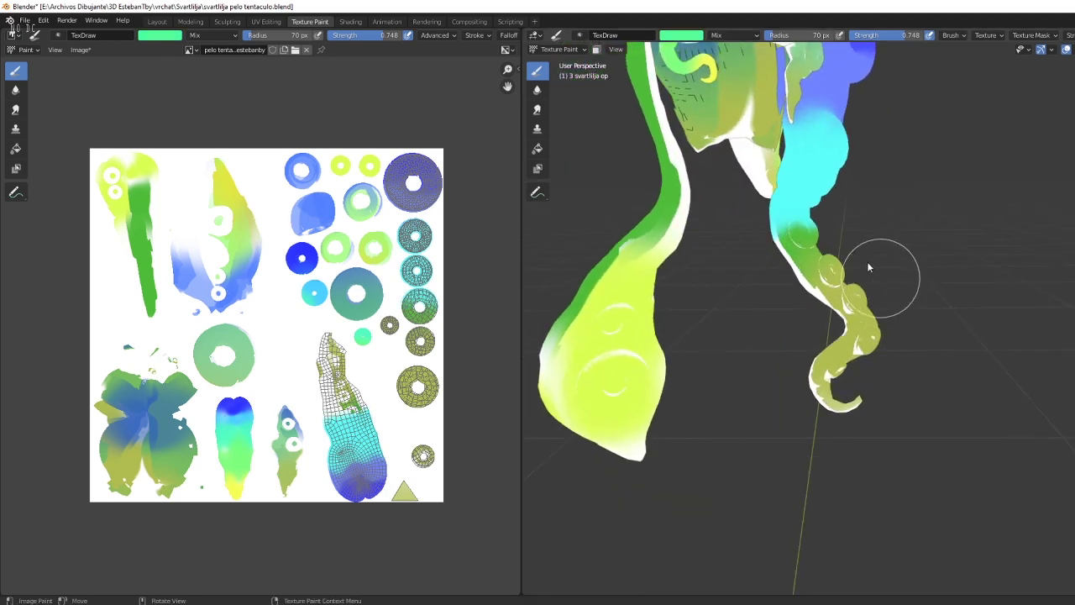
left_click_drag(880, 271, 816, 264)
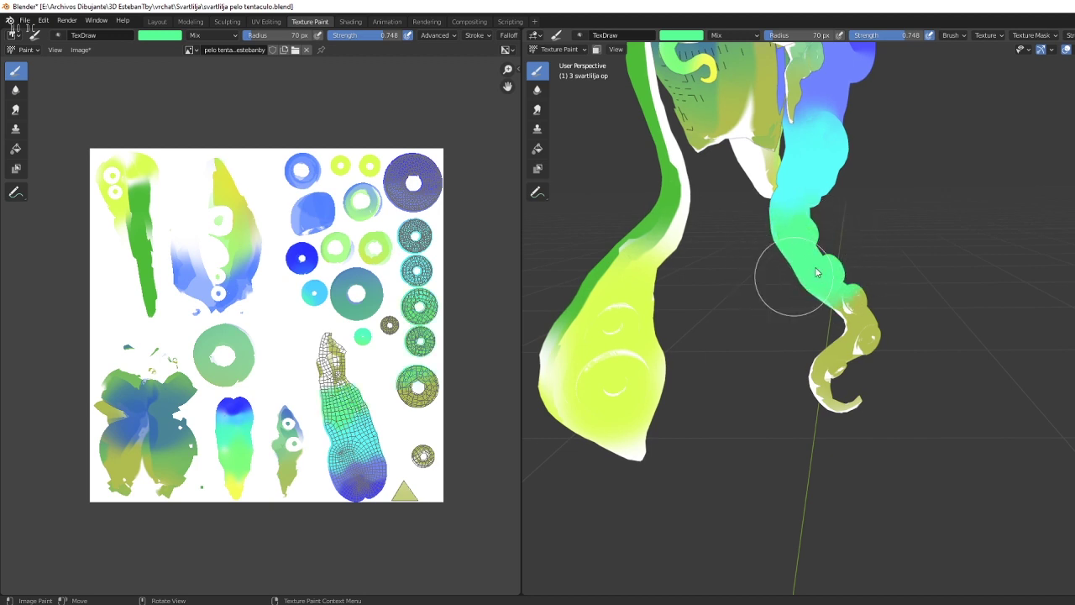
middle_click_drag(816, 283, 852, 277)
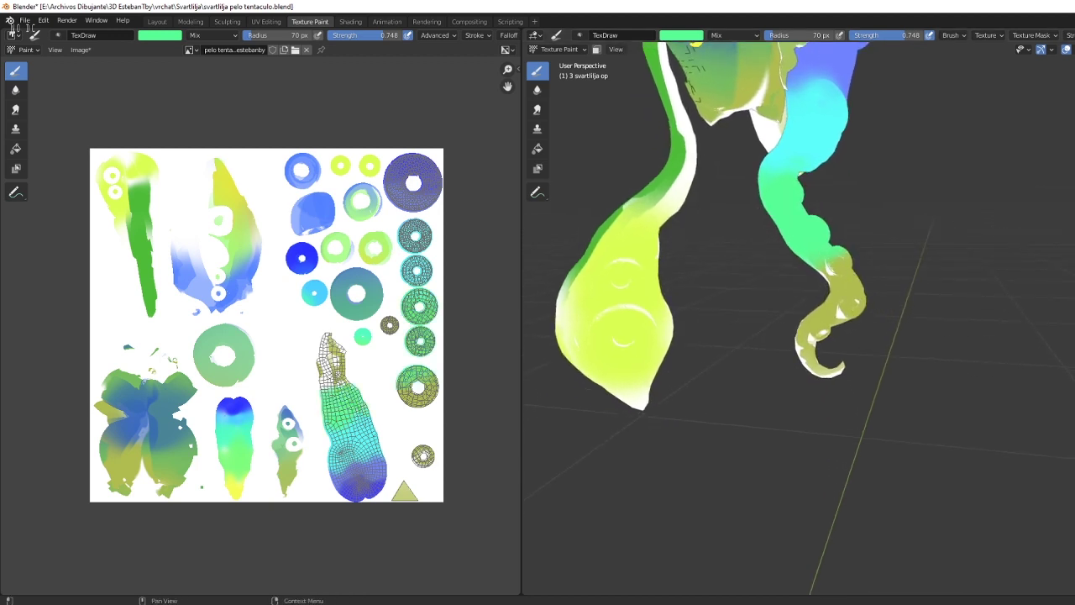
Paint the lower knot lighter green and the curled tentacle tip yellow.
key("s")
left_click_drag(878, 286, 850, 317)
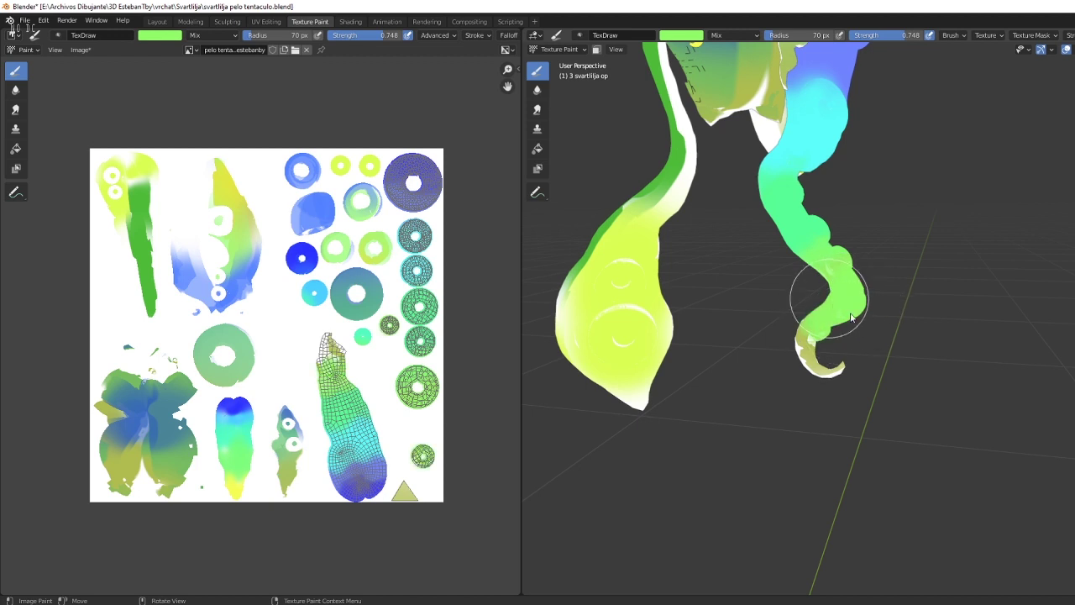
key("s")
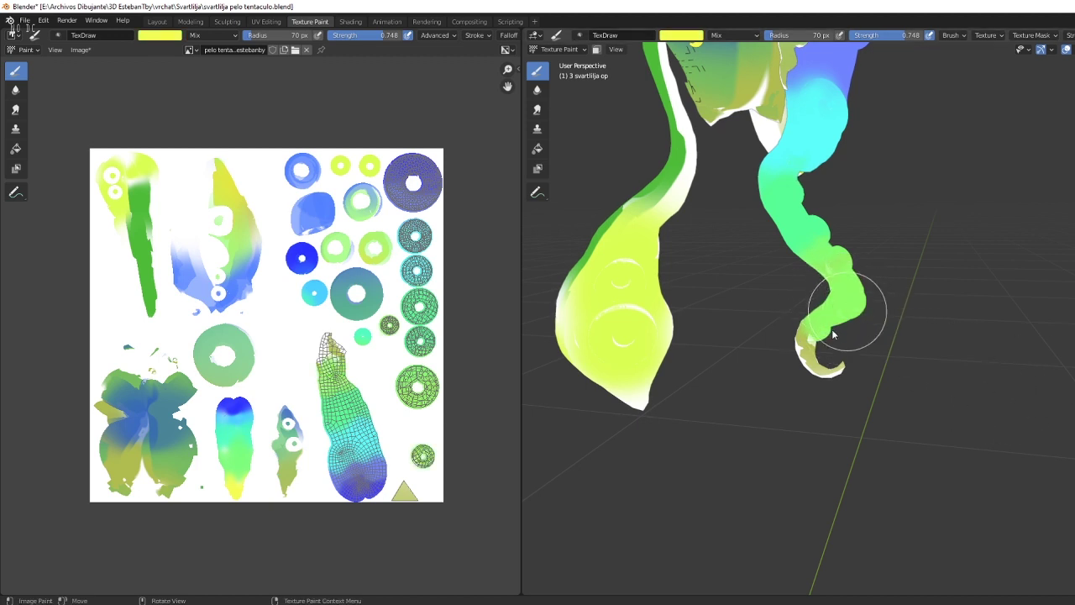
left_click_drag(834, 336, 815, 355)
middle_click_drag(816, 355, 867, 372)
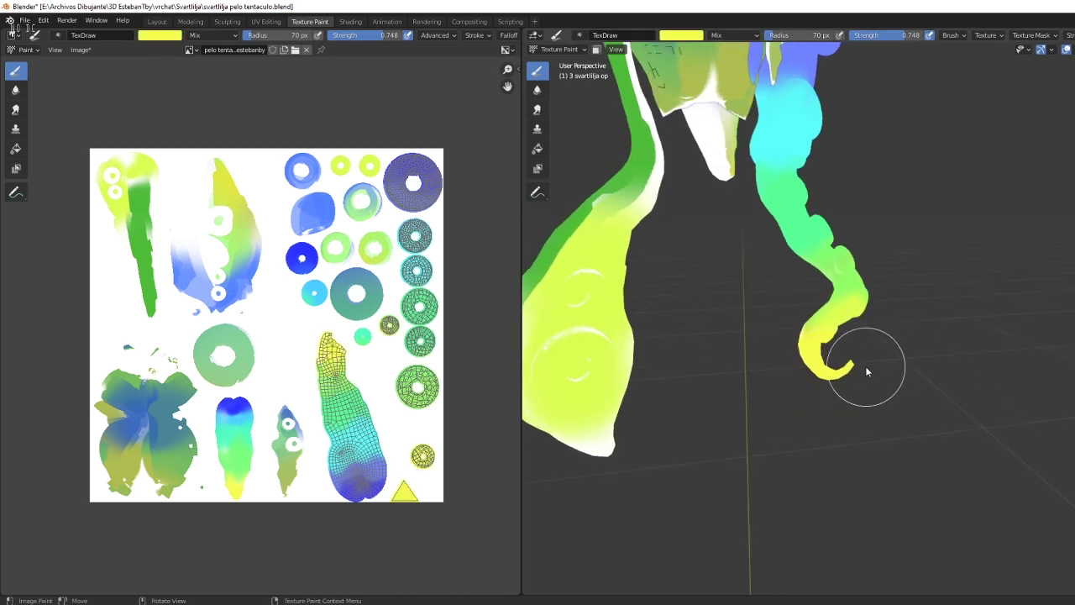
key("x")
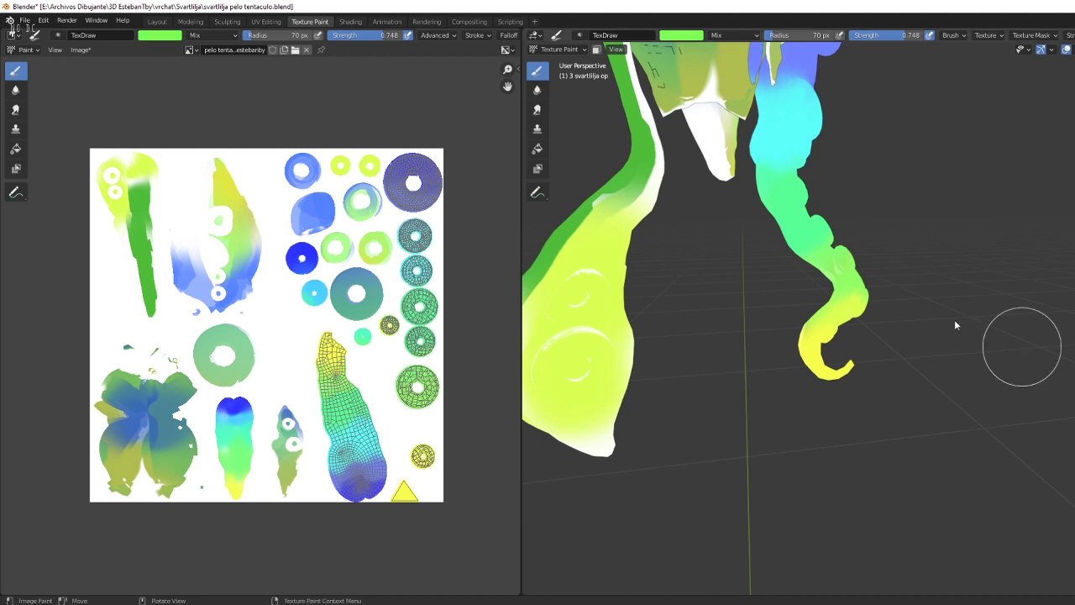
mouse_move(827, 256)
middle_mouse_down()
mouse_move(840, 218)
mouse_move(829, 300)
mouse_move(814, 277)
middle_mouse_up()
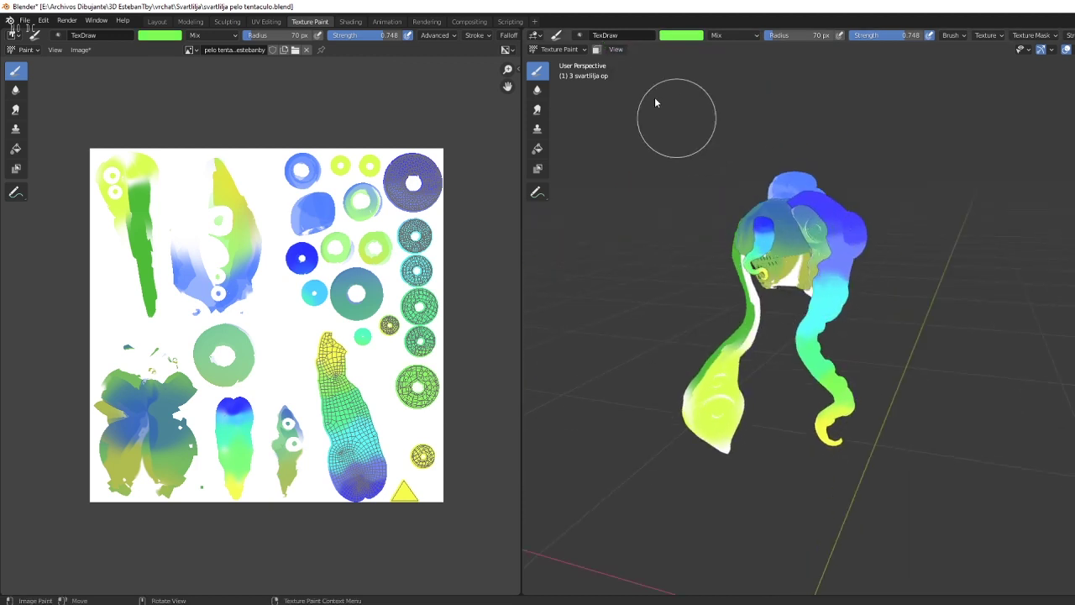
Return to Object Mode, deselect the hair, and save the blend file.
left_click(559, 48)
left_click(556, 65)
left_click(655, 154)
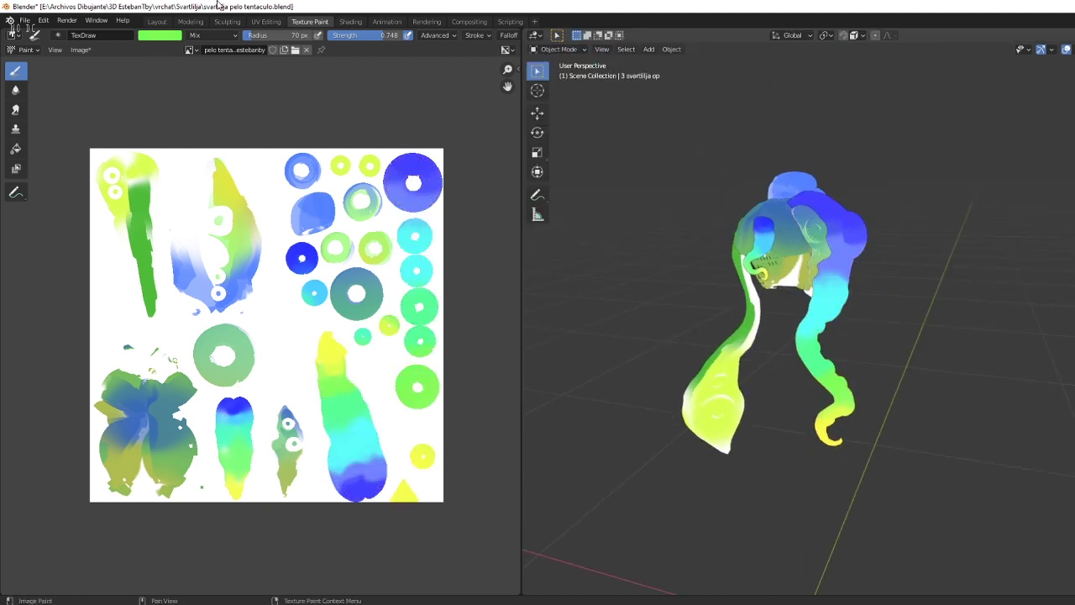
left_click(30, 20)
left_click(44, 96)
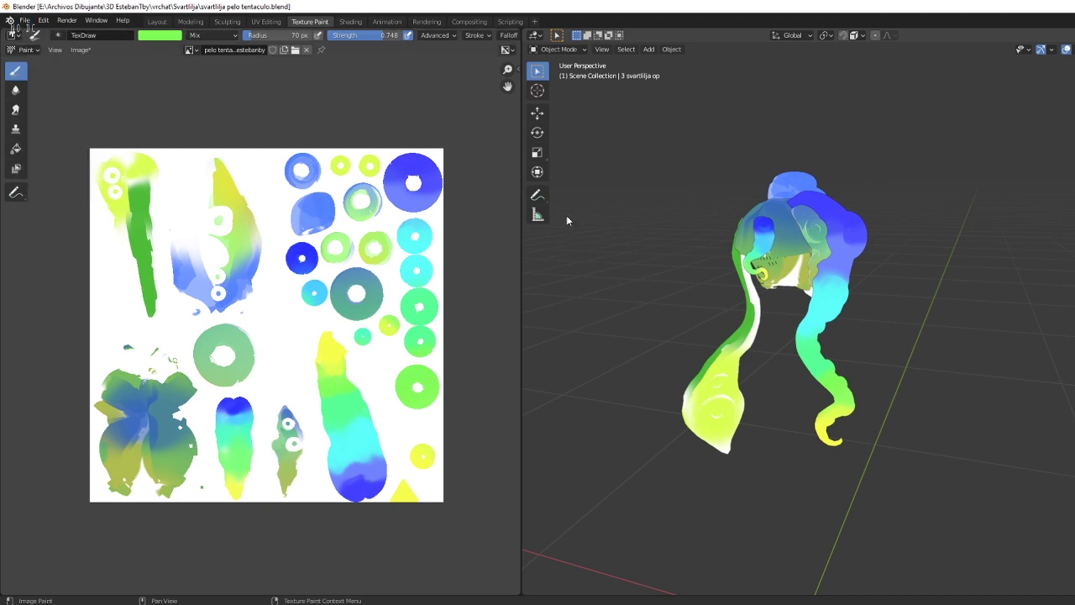
scroll(777, 267, "up", 3)
scroll(777, 267, "up", 2)
scroll(836, 273, "up", 2)
scroll(827, 238, "up", 1)
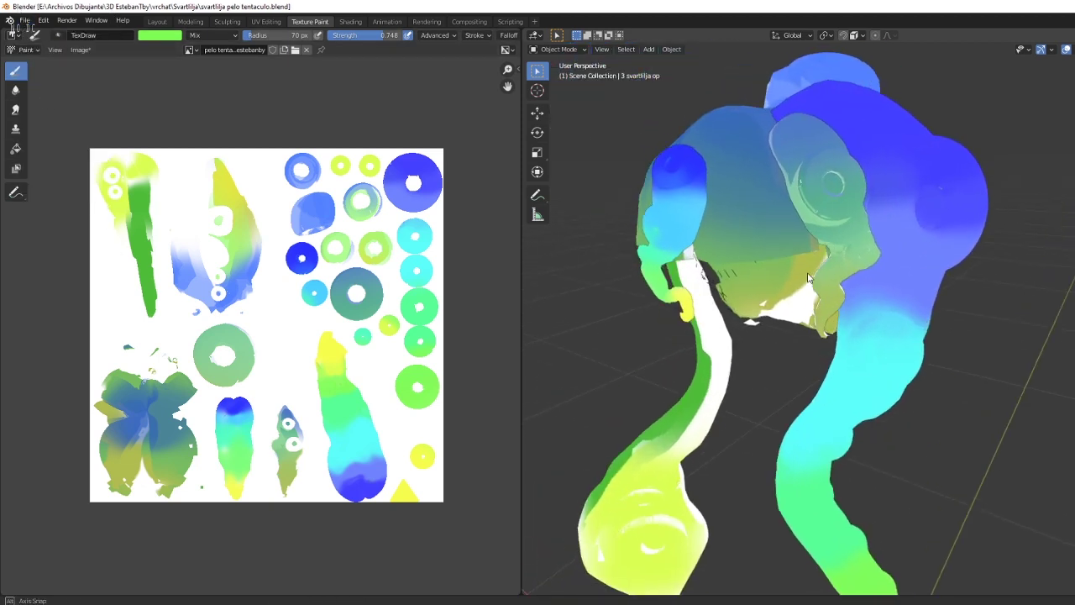
Select the hair bun and paint it blue in Texture Paint mode.
left_click(827, 238)
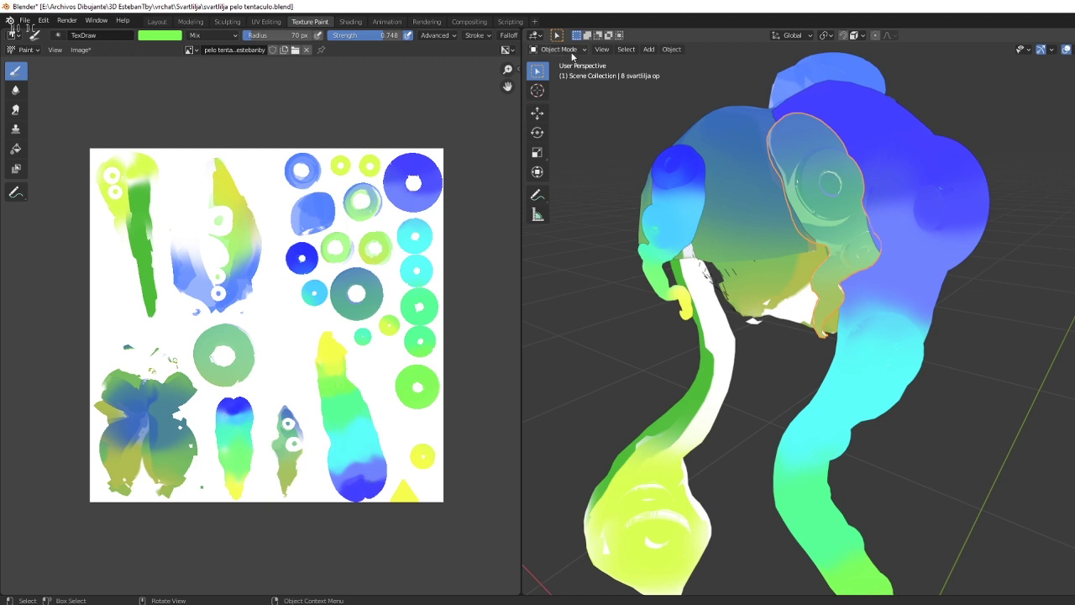
left_click(564, 49)
left_click(555, 125)
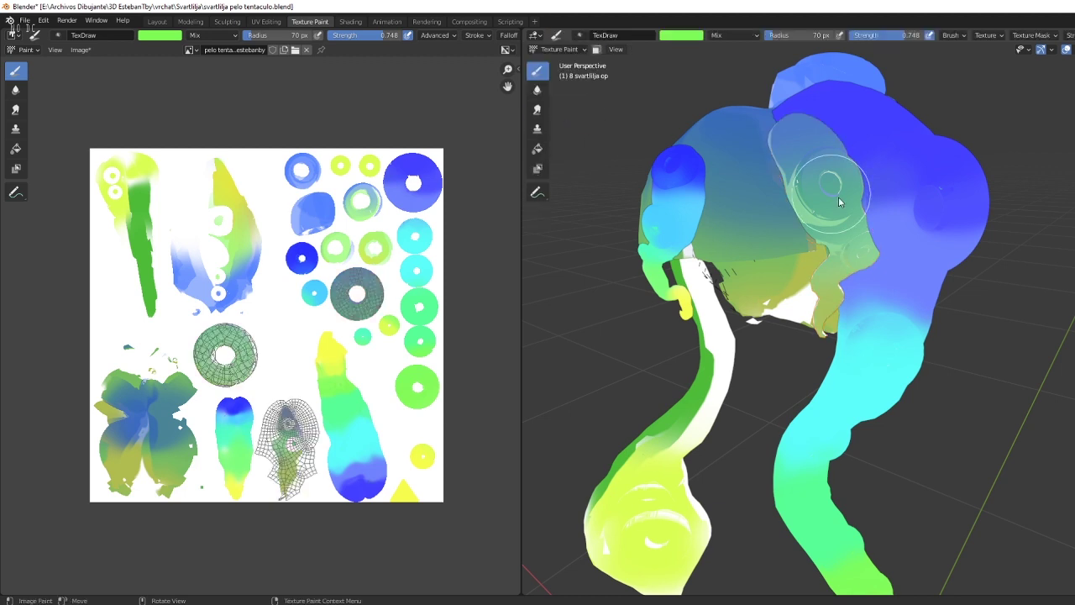
middle_click_drag(838, 197, 779, 225)
key("s")
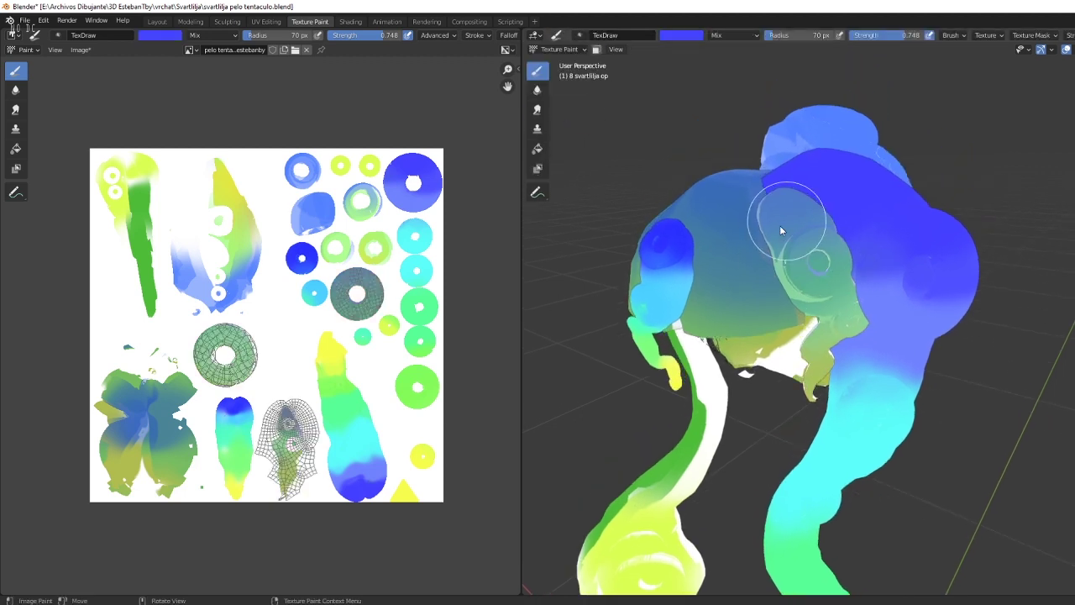
left_click_drag(780, 226, 798, 197)
mouse_move(798, 198)
middle_mouse_down()
mouse_move(788, 260)
mouse_move(768, 222)
middle_mouse_up()
left_click_drag(768, 222, 766, 256)
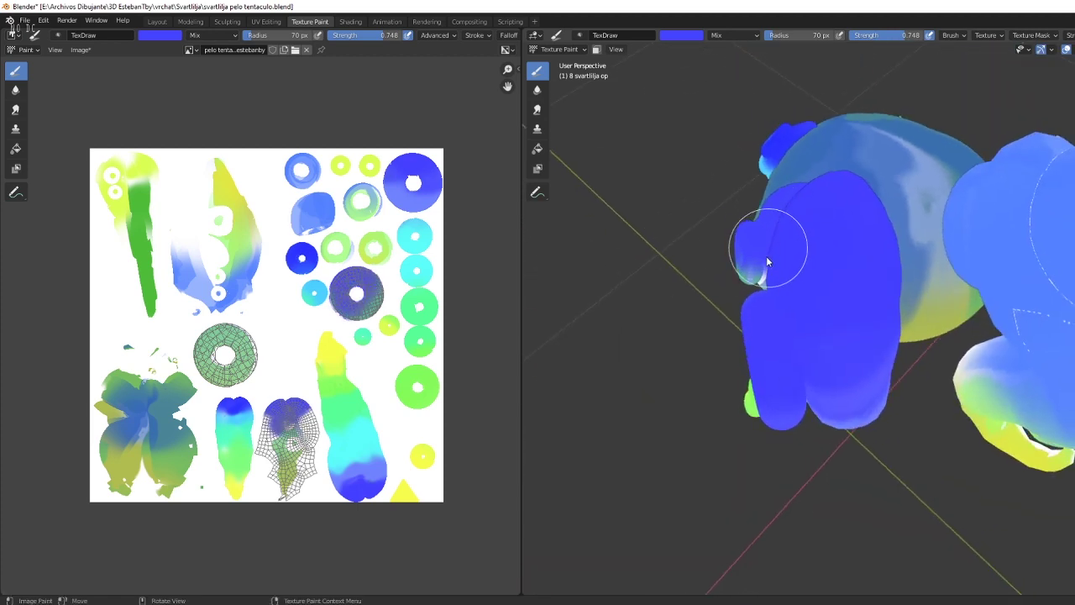
mouse_move(766, 255)
middle_mouse_down()
mouse_move(832, 232)
mouse_move(803, 255)
mouse_move(812, 242)
mouse_move(880, 222)
mouse_move(831, 277)
middle_mouse_up()
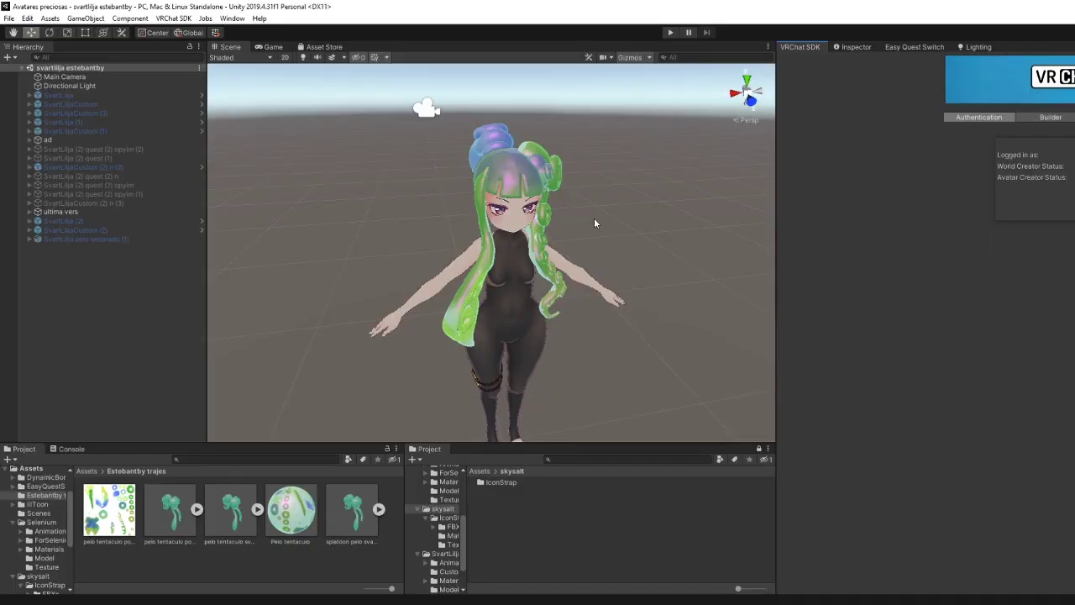
Open the tentacle hair FBX asset's folder in File Explorer from Unity's Project window.
right_click_drag(594, 223, 624, 204)
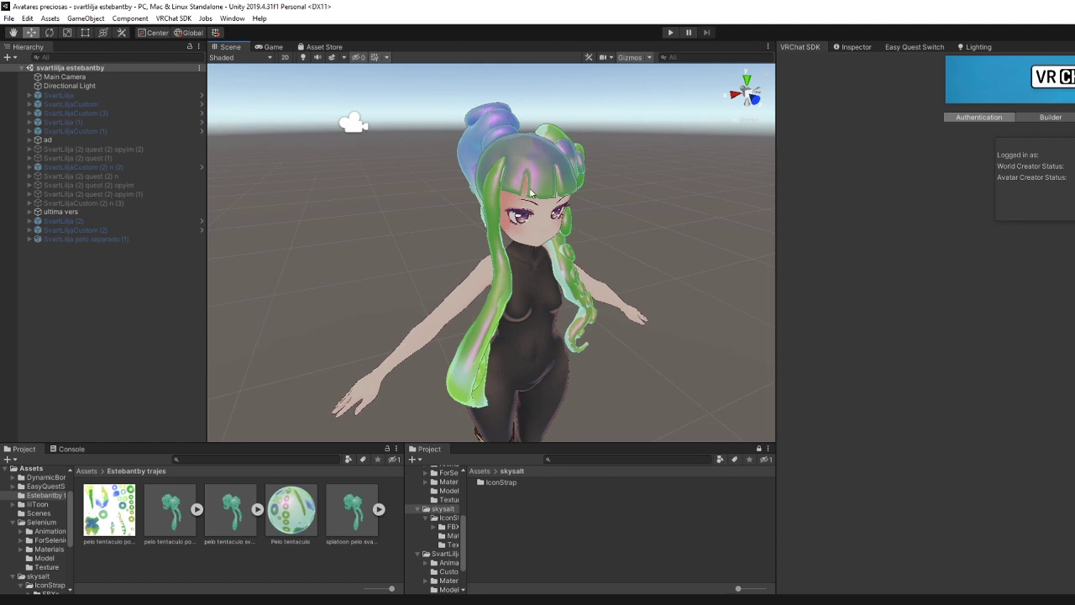
left_click(526, 173)
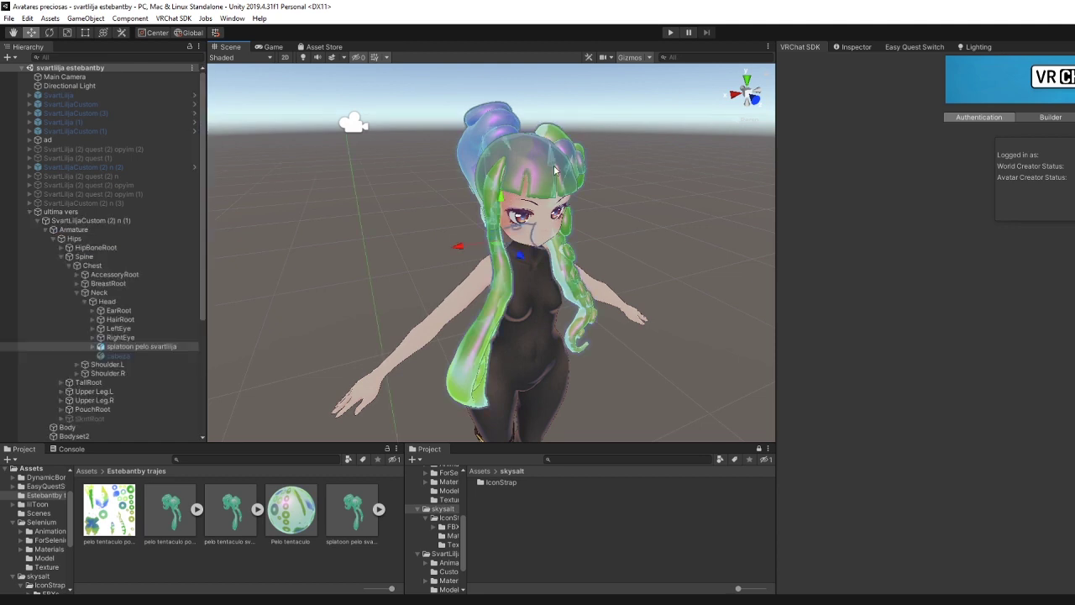
left_click(612, 210)
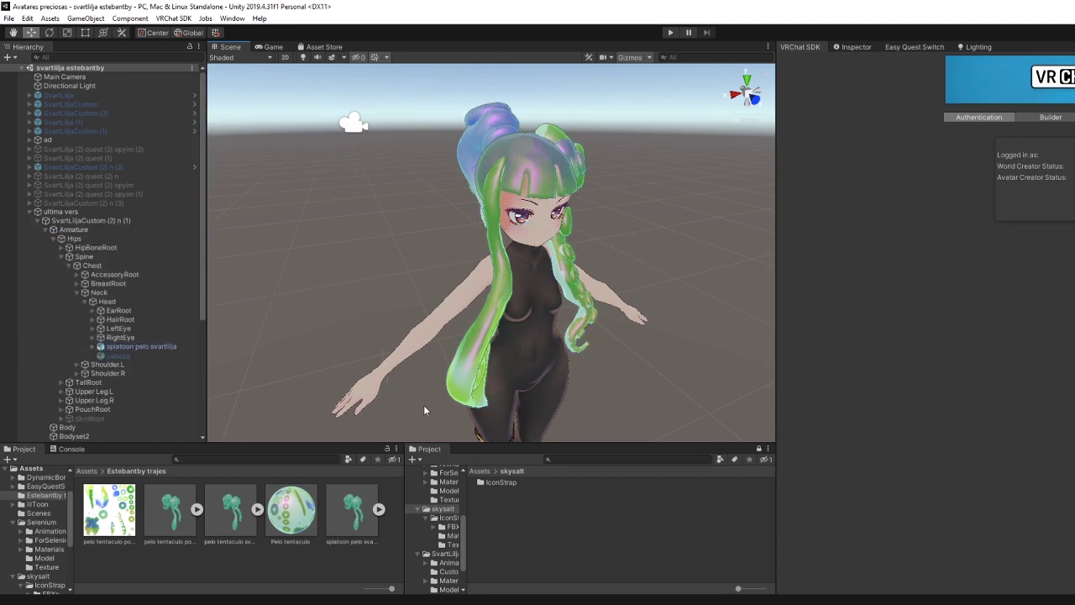
left_click(227, 539)
left_click(223, 562)
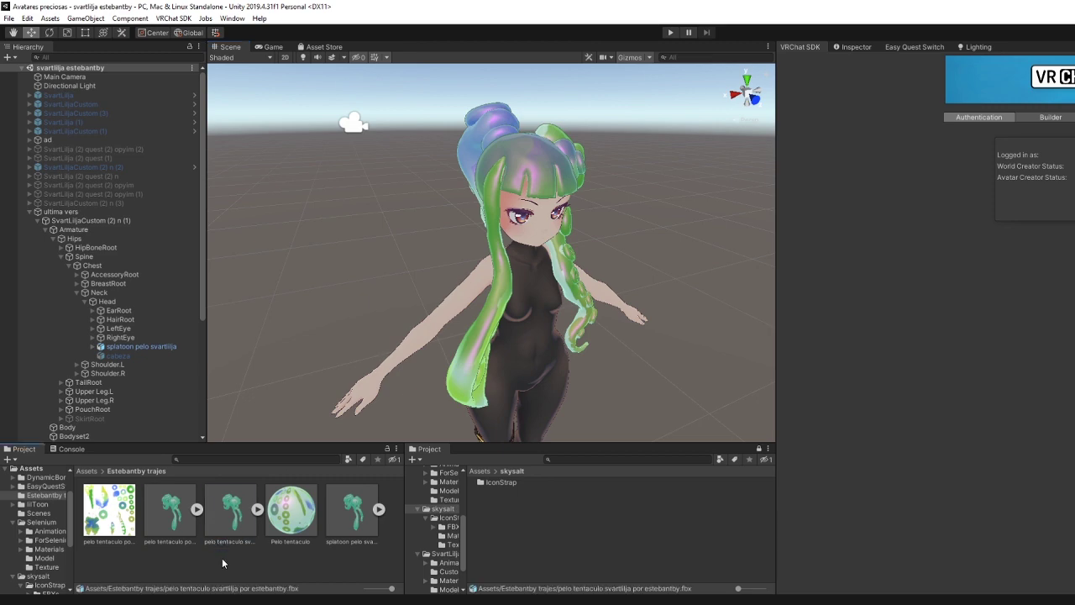
right_click(223, 562)
left_click(281, 277)
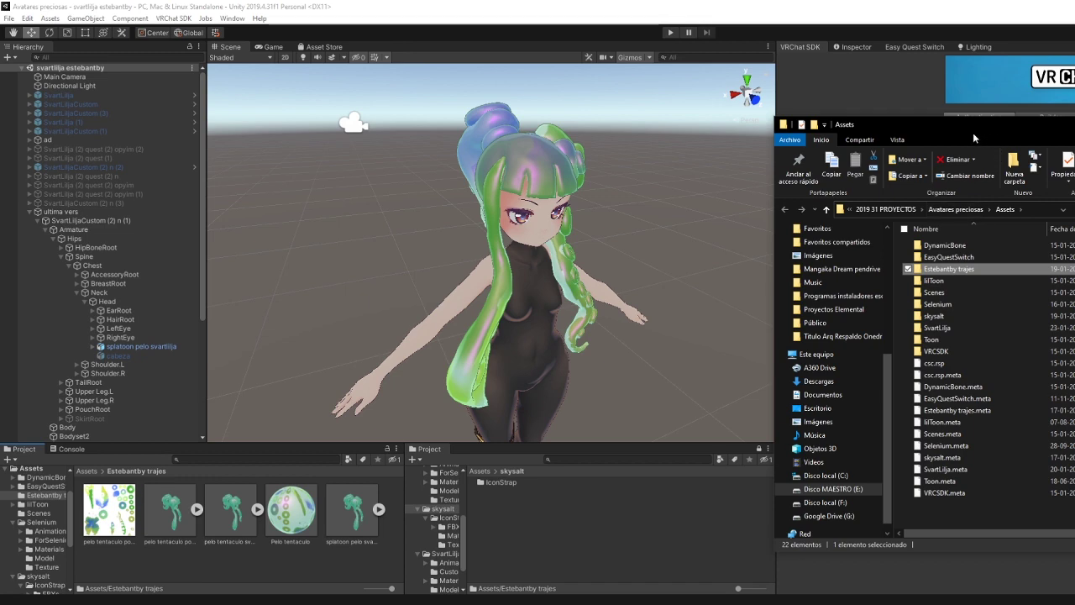
Open the Estebanby trajes folder, and in a second window browse to E:\Archivos Dibujante\3D EstebanTby\vrchat\Svartlilja.
left_click_drag(924, 124, 515, 124)
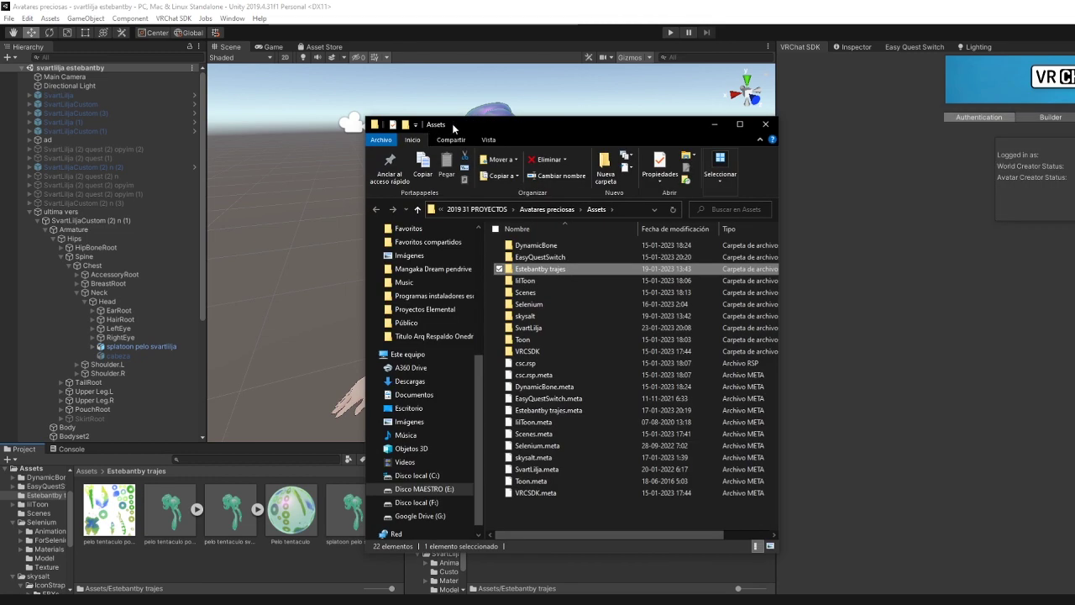
double_click(541, 268)
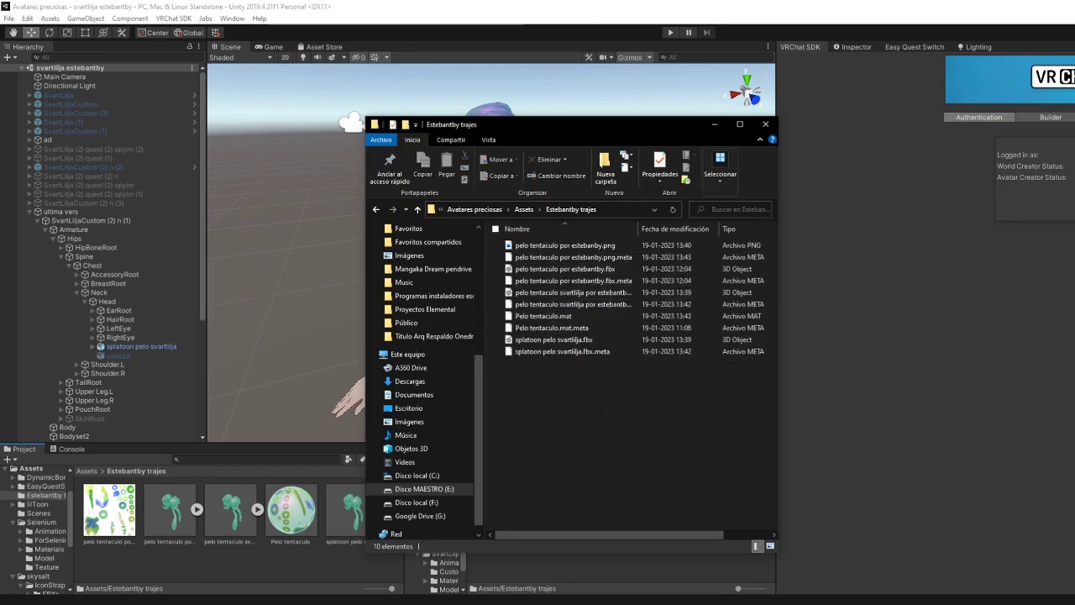
key("super+e")
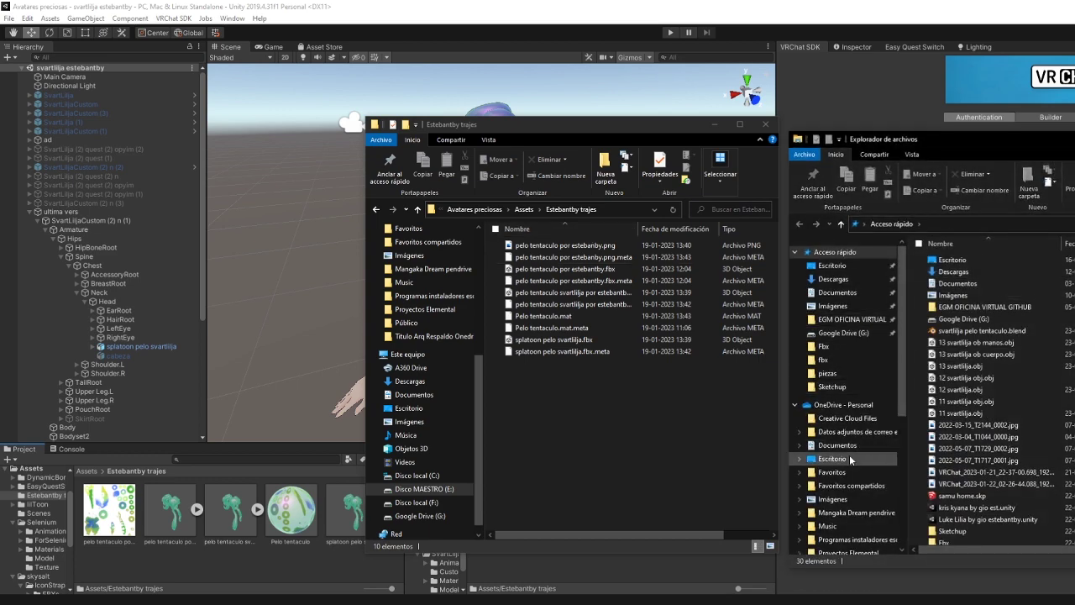
scroll(848, 462, "down", 3)
scroll(850, 467, "down", 3)
left_click(847, 504)
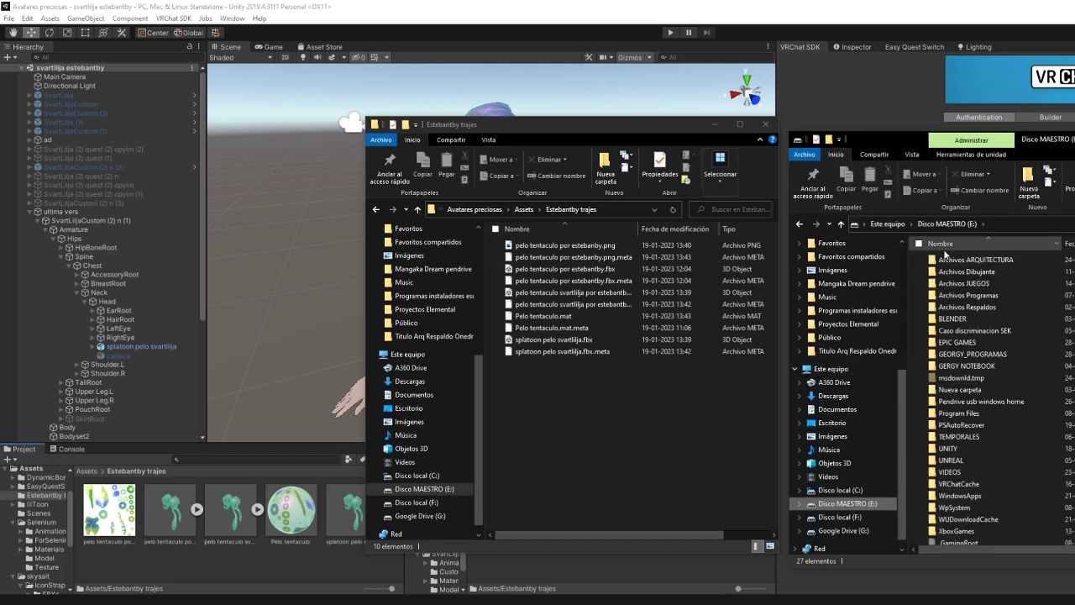
double_click(943, 273)
double_click(947, 256)
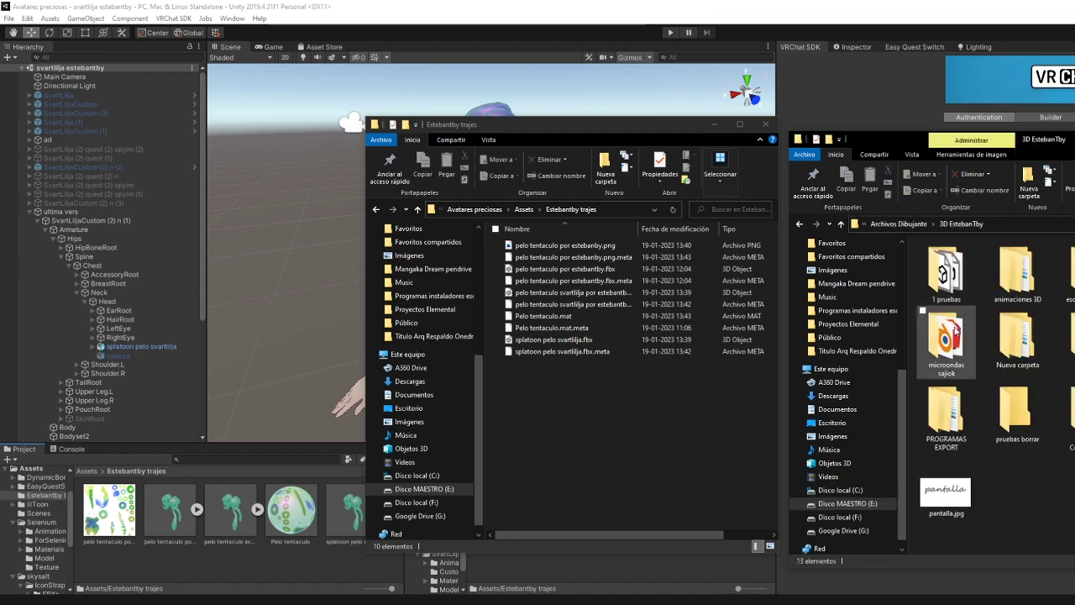
double_click(1071, 496)
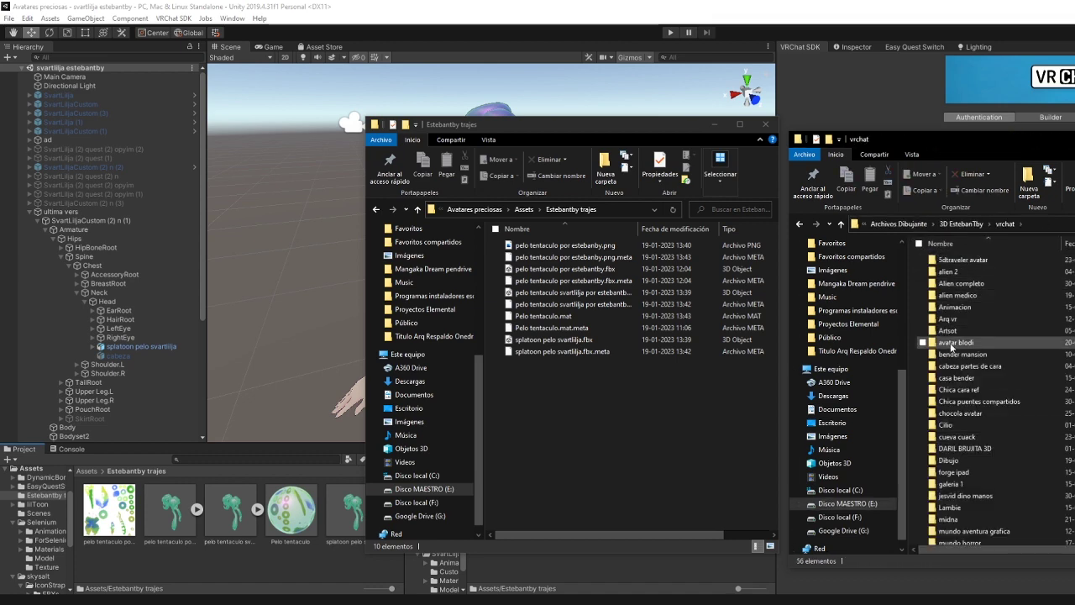
scroll(970, 433, "down", 5)
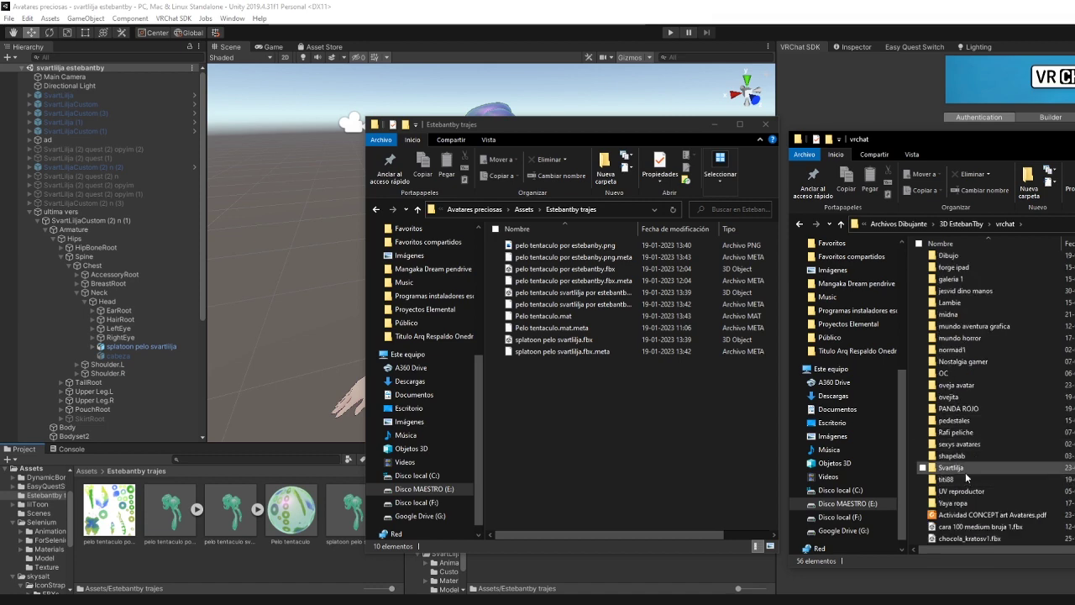
double_click(972, 467)
Drop the two tentacle hair FBX files into Estebanby trajes, replacing the older copies.
left_click(979, 283)
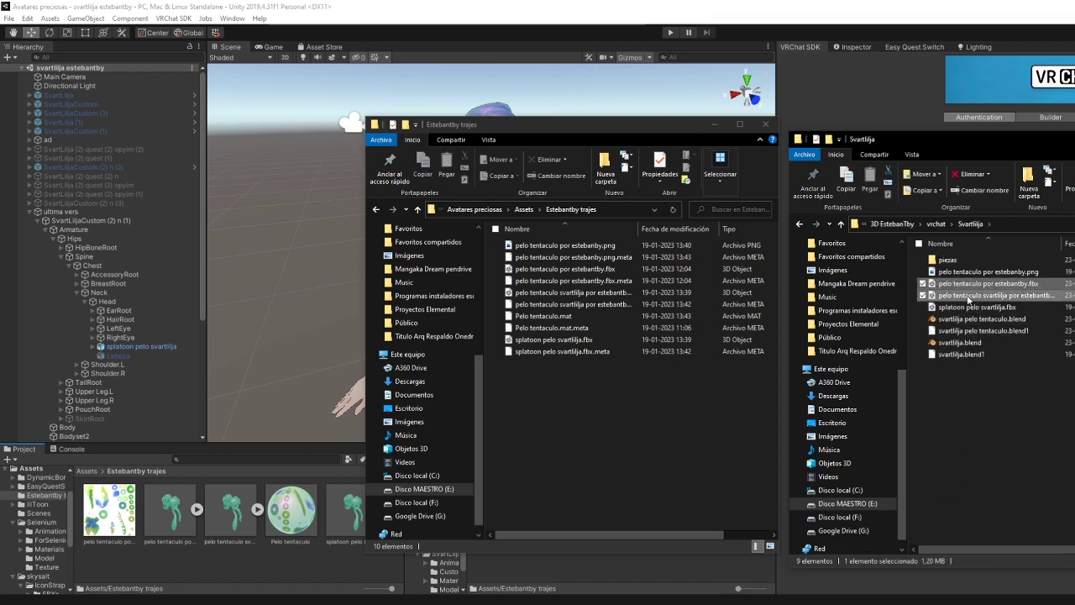
mouse_move(849, 394)
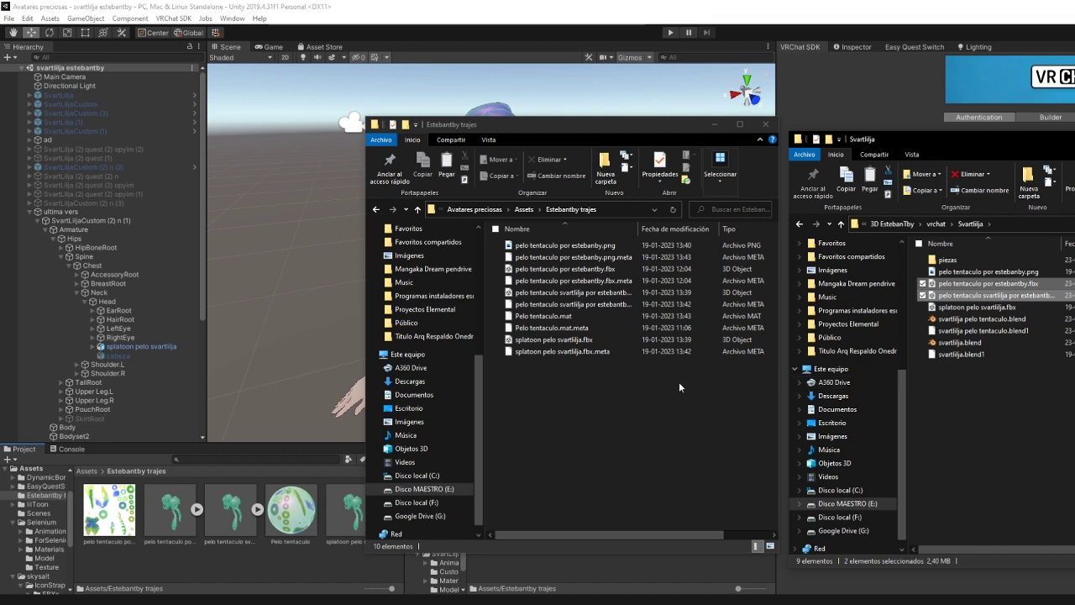
left_click(622, 441)
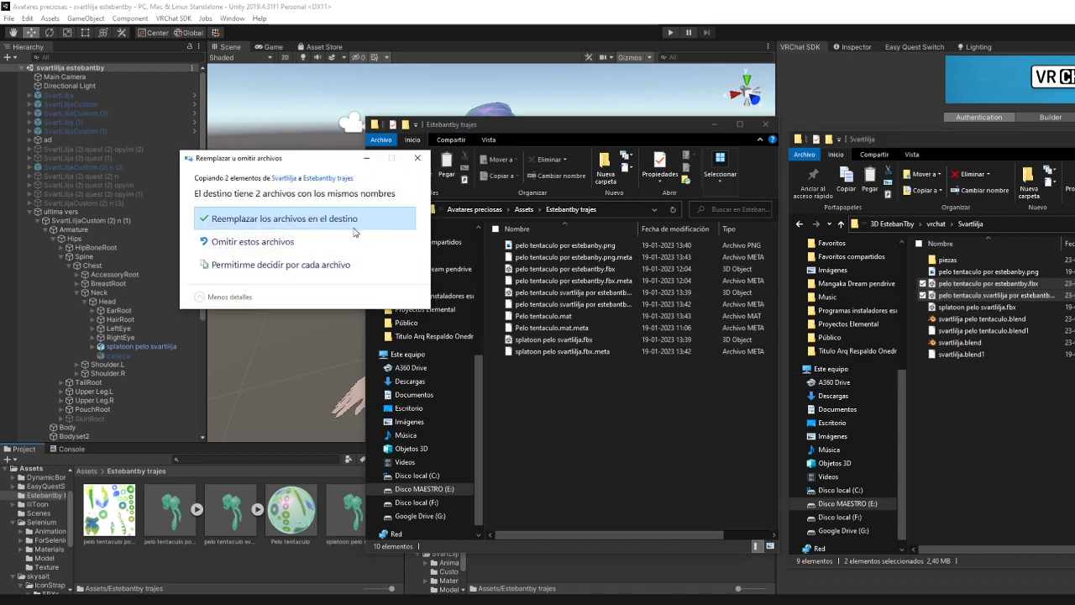
key("Return")
left_click(640, 420)
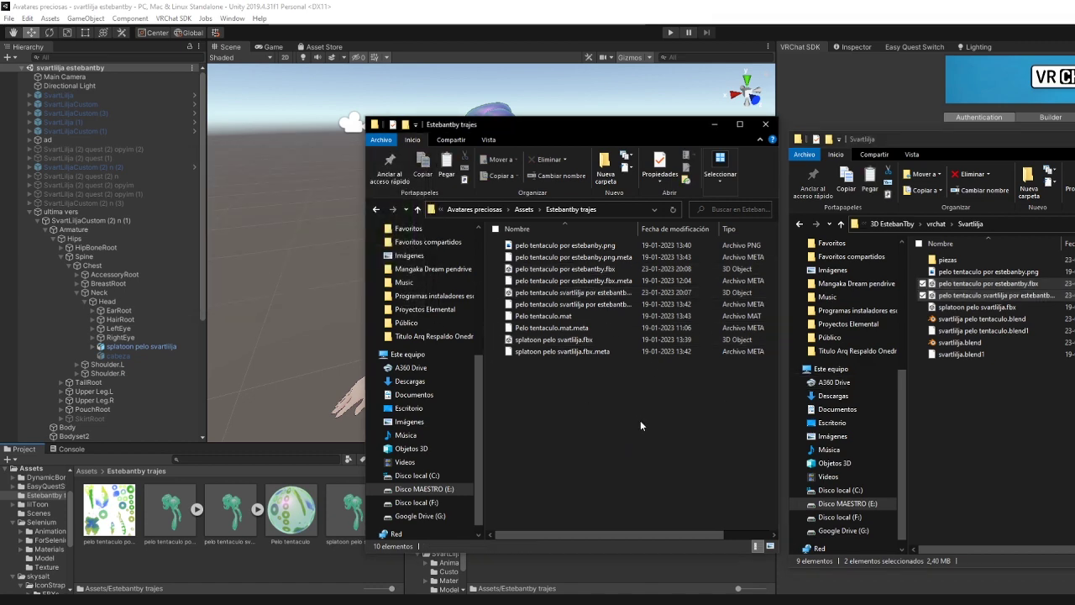
left_click(821, 10)
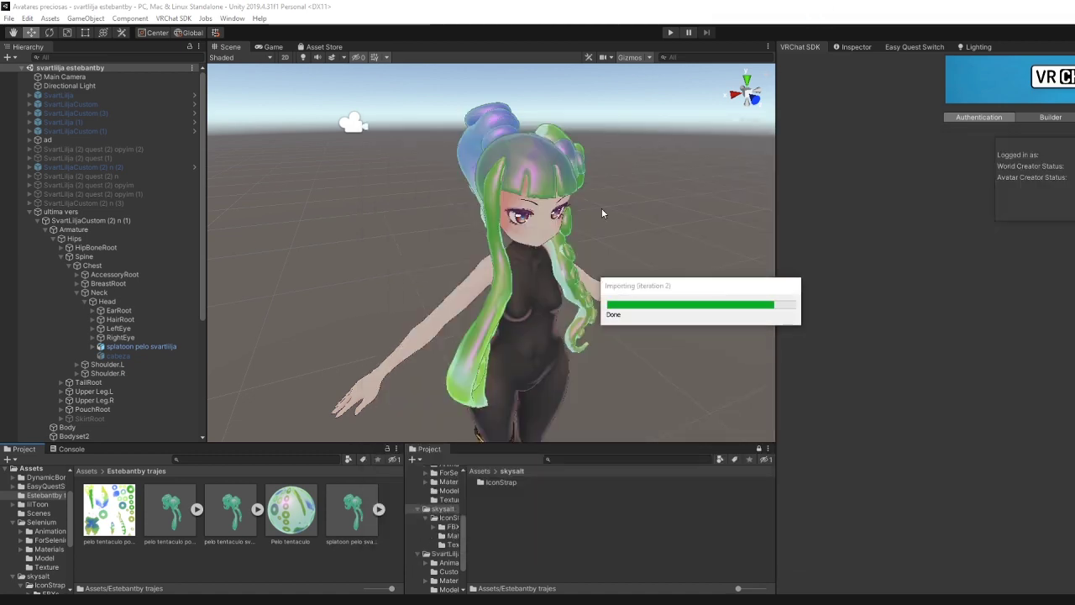
Select the tentacle hair on the avatar and expand the splatoon hair object's child parts.
left_click(171, 508)
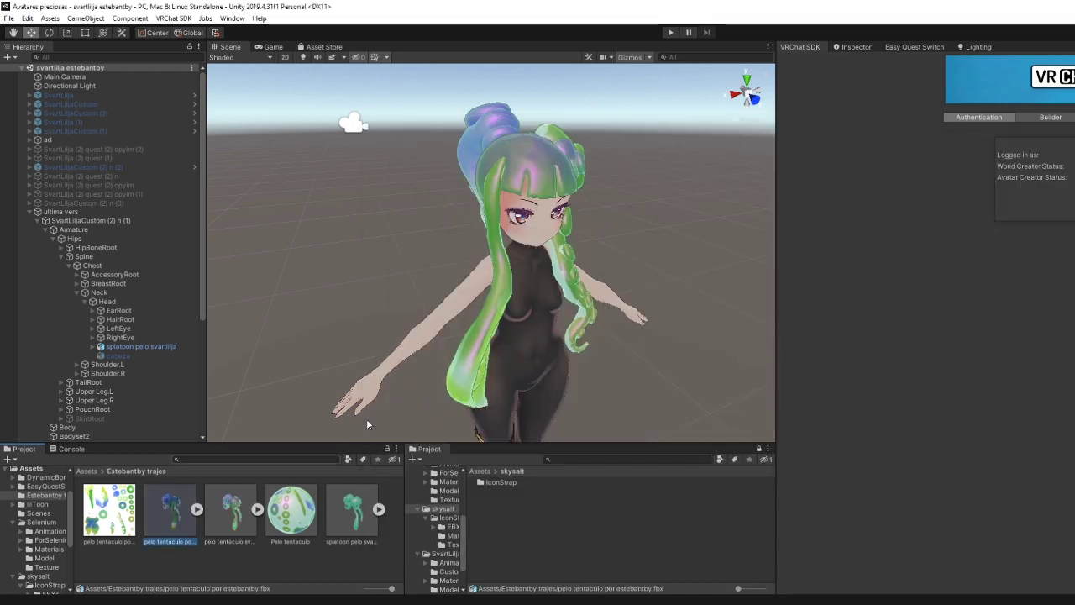
left_click_drag(367, 425, 658, 221, "alt")
scroll(658, 220, "up", 2)
left_click(571, 202)
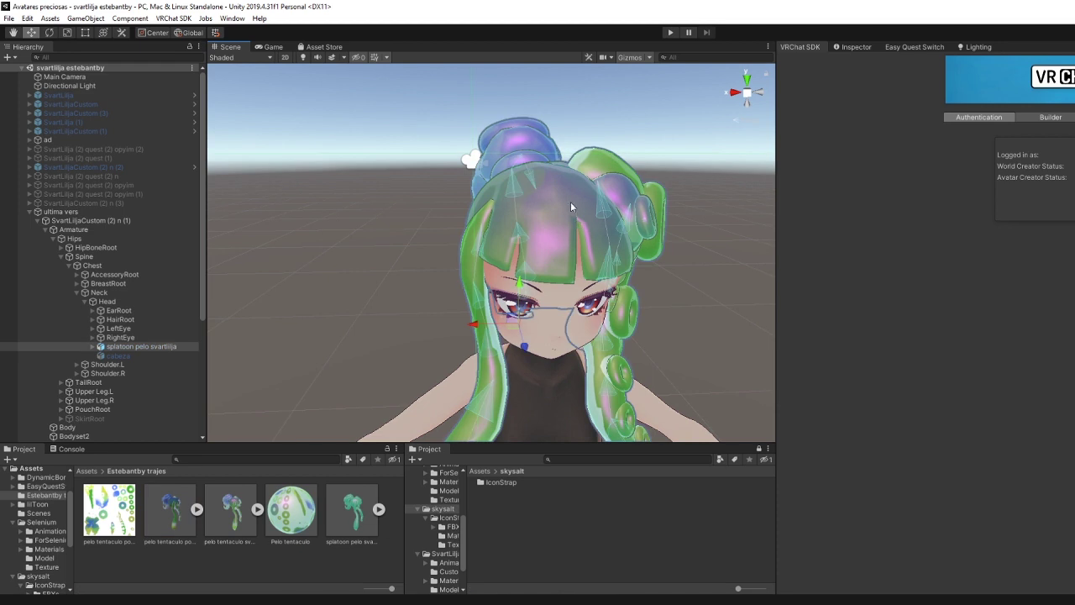
left_click(570, 201)
left_click(606, 161)
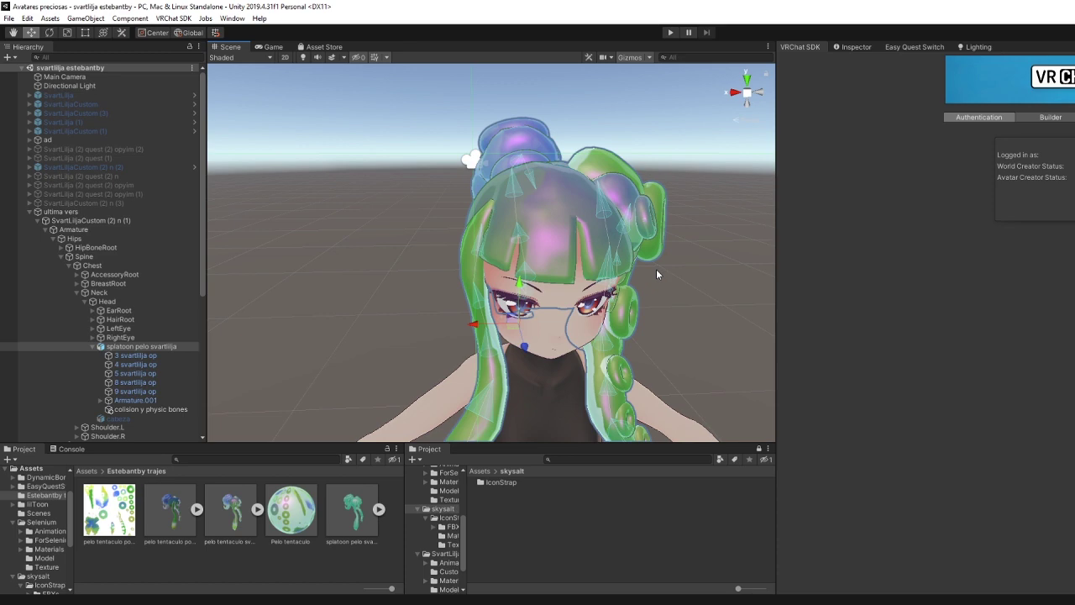
Move in close to the avatar's face to check the hair, then select the splatoon hair model asset.
left_click_drag(657, 273, 814, 286, "alt")
scroll(717, 274, "down", 5)
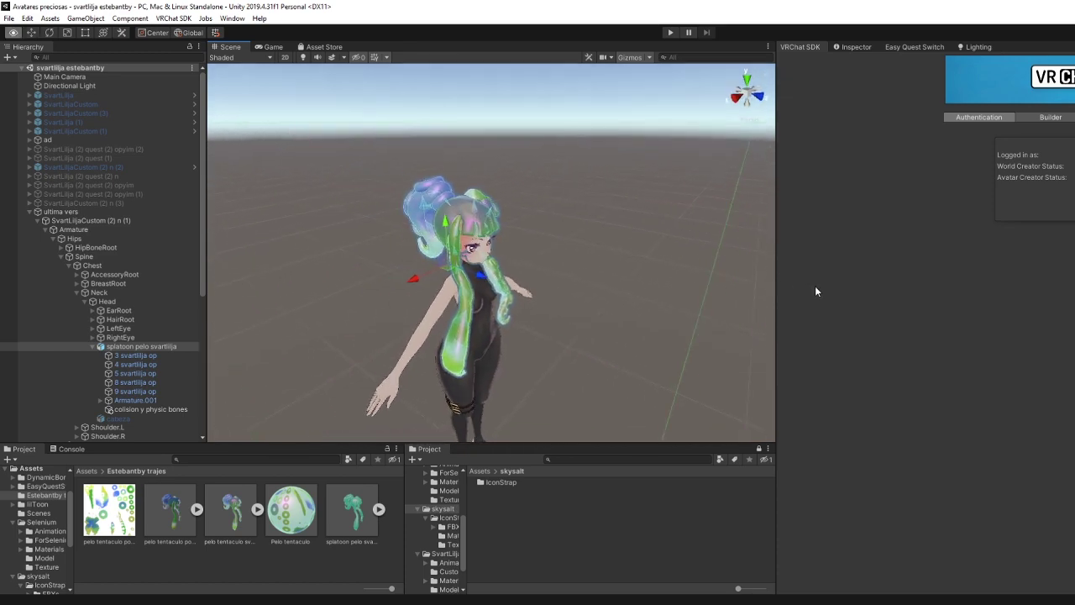
scroll(747, 270, "up", 5)
scroll(747, 270, "up", 2)
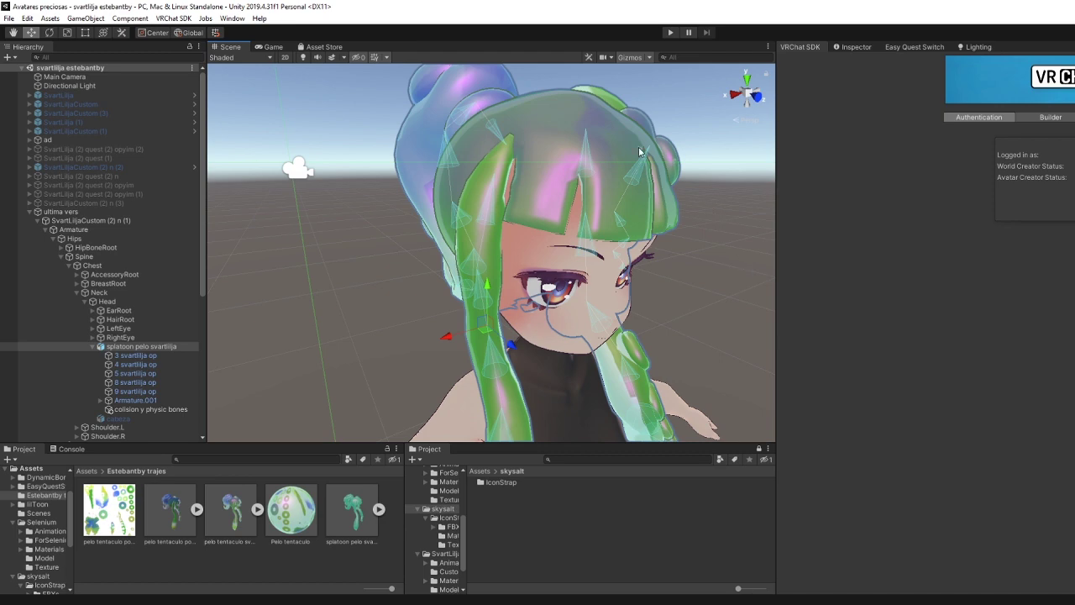
right_click_drag(635, 225, 597, 262)
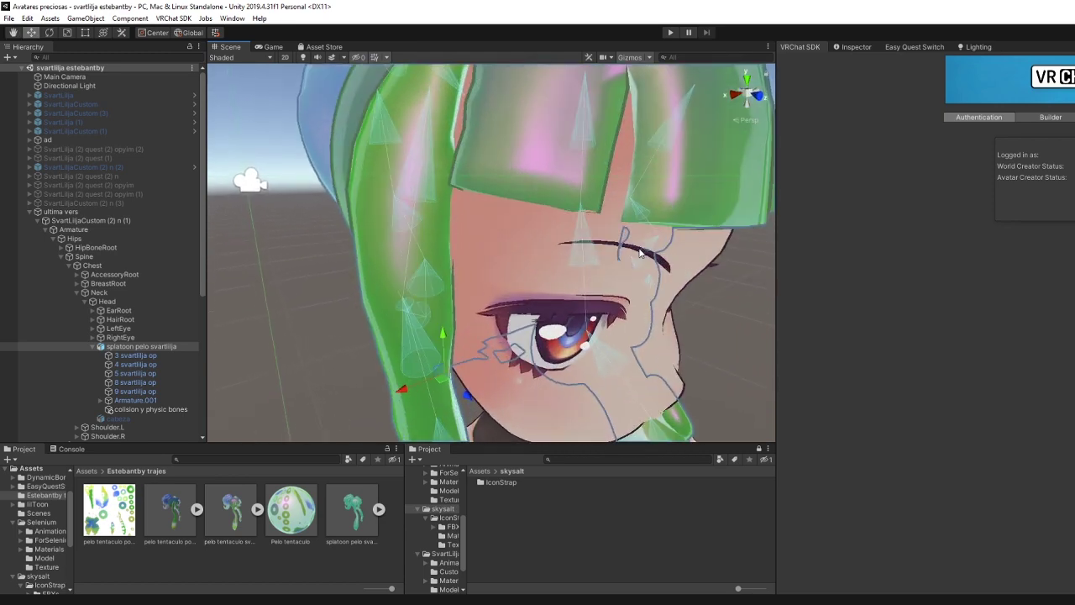
scroll(597, 262, "down", 5)
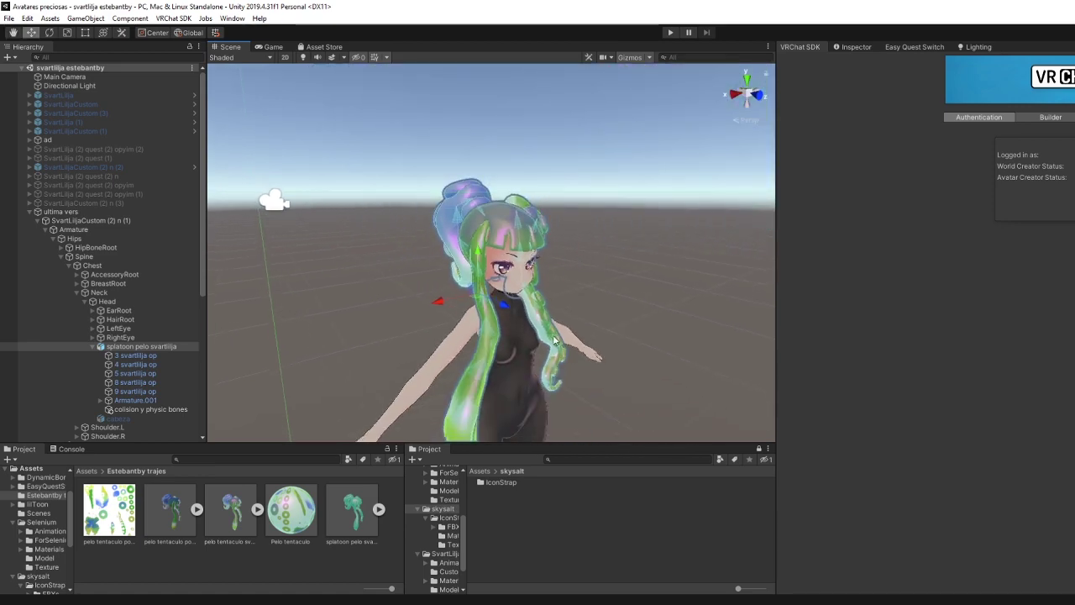
left_click(351, 534)
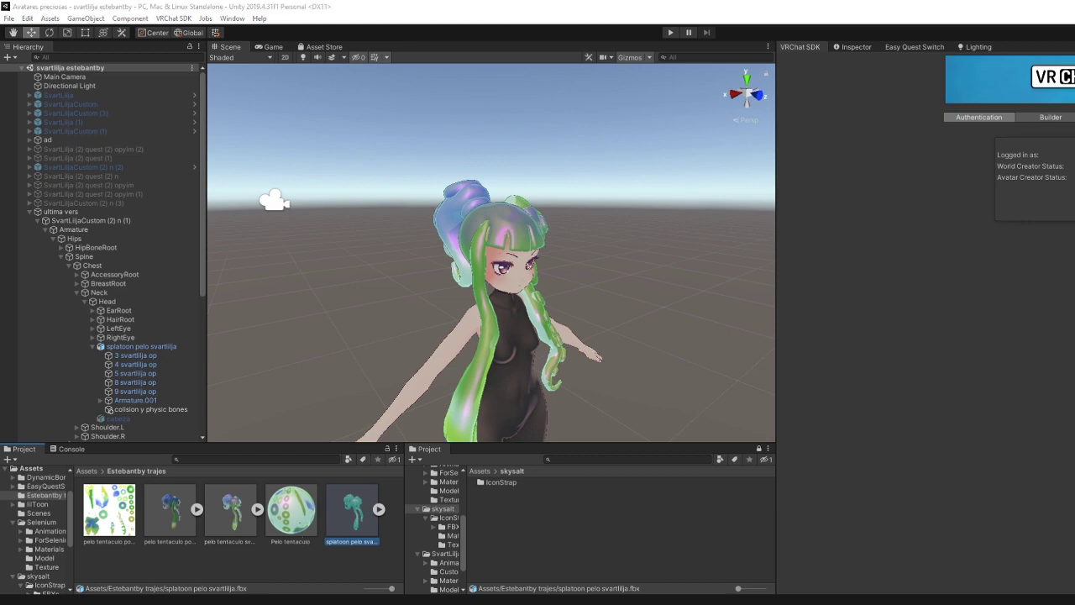
Duplicate pelo tentaculo por estebanby.fbx, delete the old splatoon FBX, and rename the copy splatoon pelo svartlilja.fbx.
key("alt+Tab")
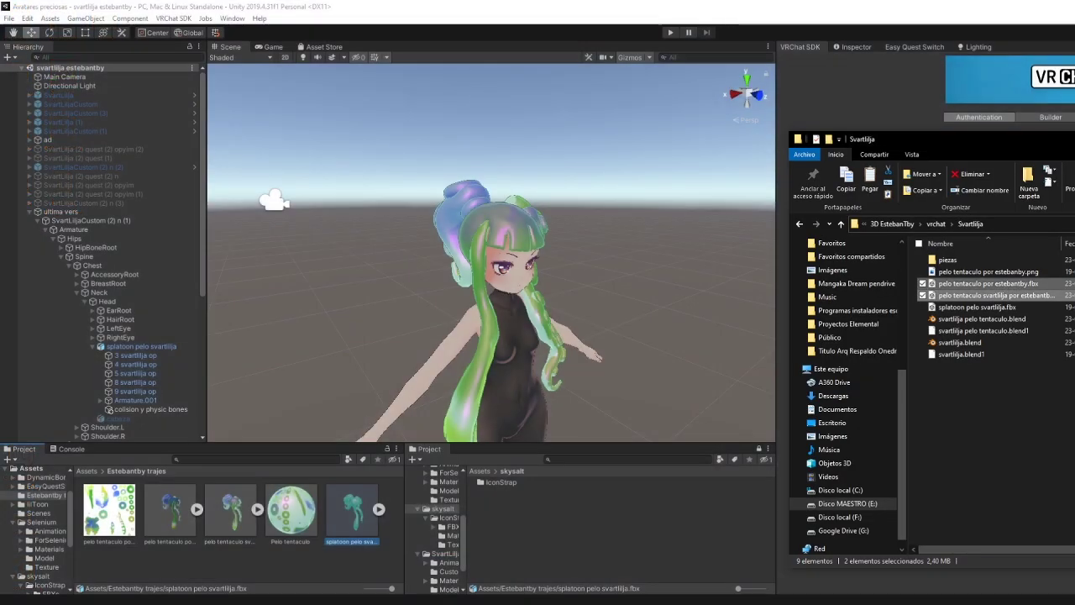
left_click(990, 288)
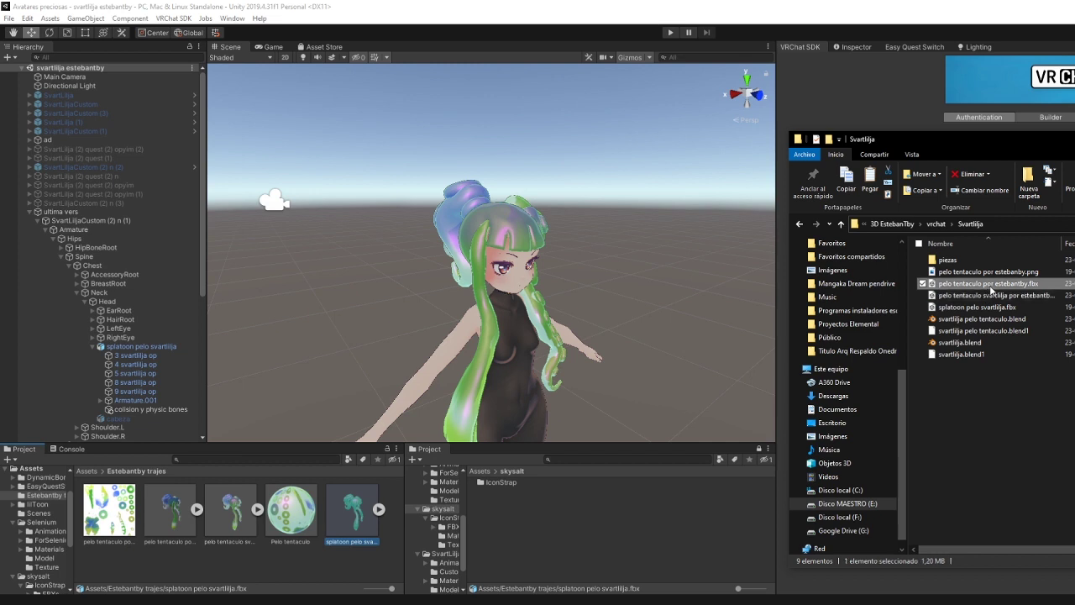
mouse_move(991, 296)
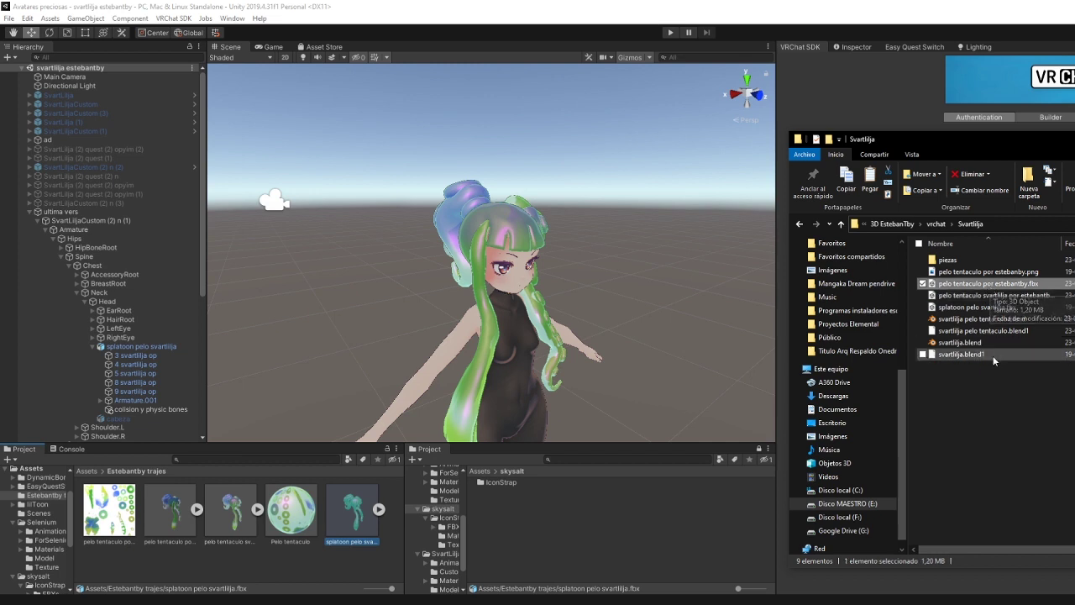
key("ctrl+c")
key("ctrl+v")
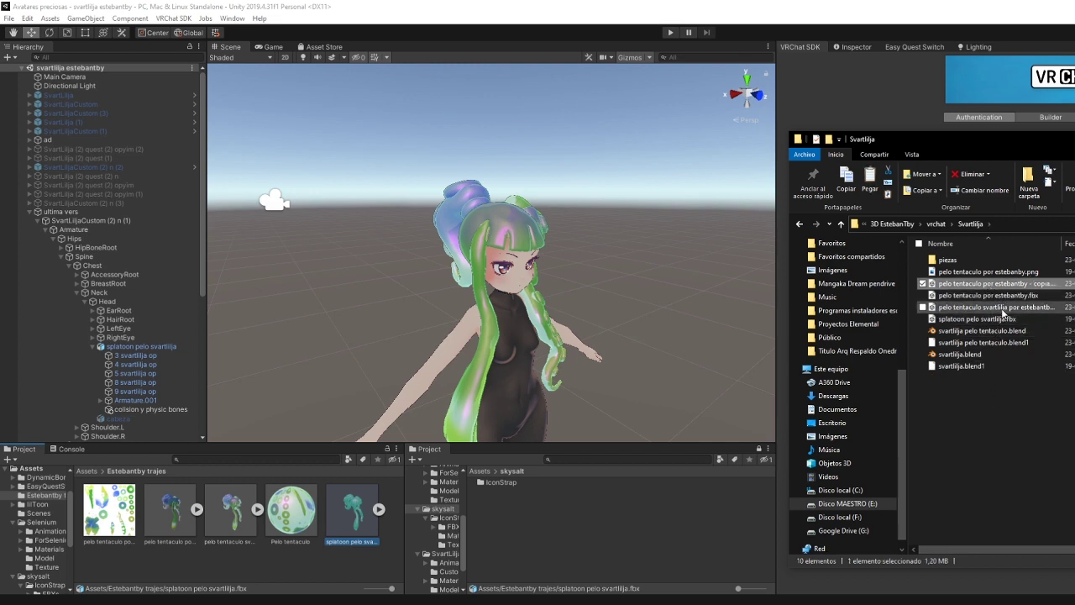
left_click(981, 321)
left_click(977, 322)
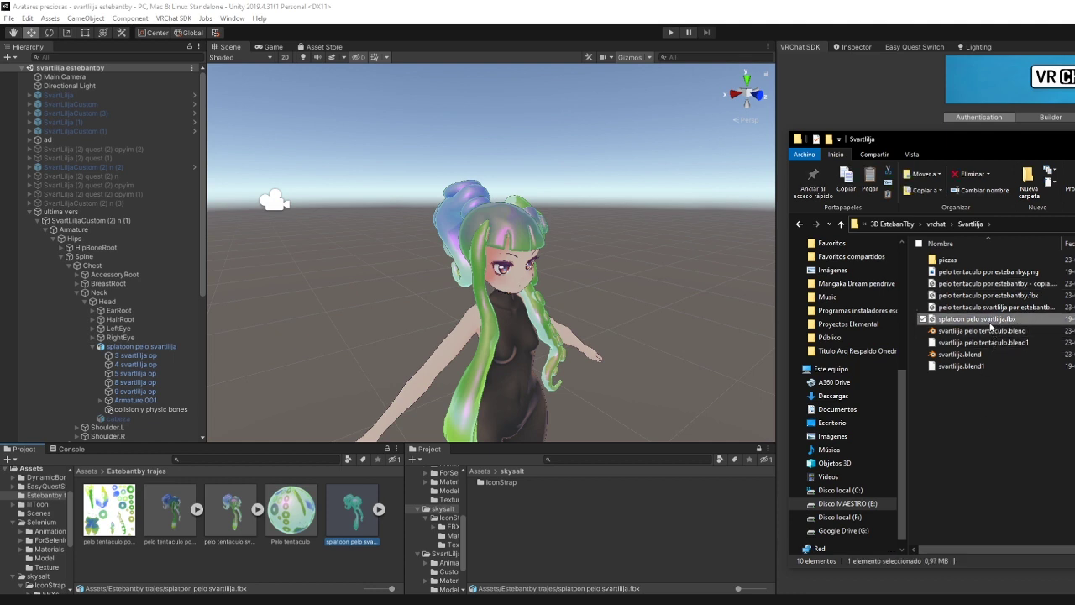
key("Delete")
double_click(1008, 296)
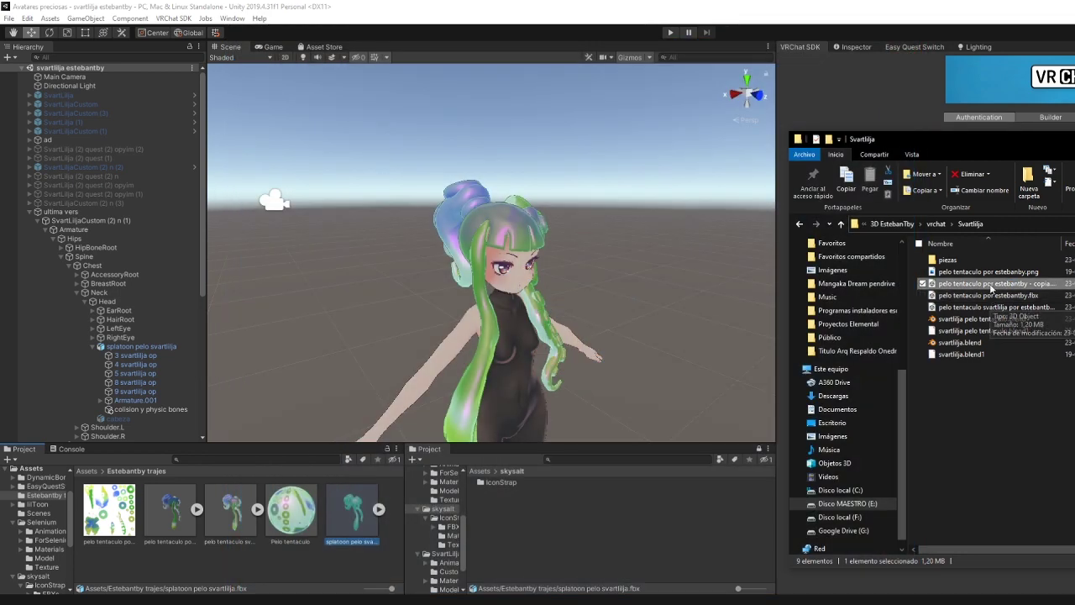
key("F2")
key("ctrl+v")
left_click(1006, 338)
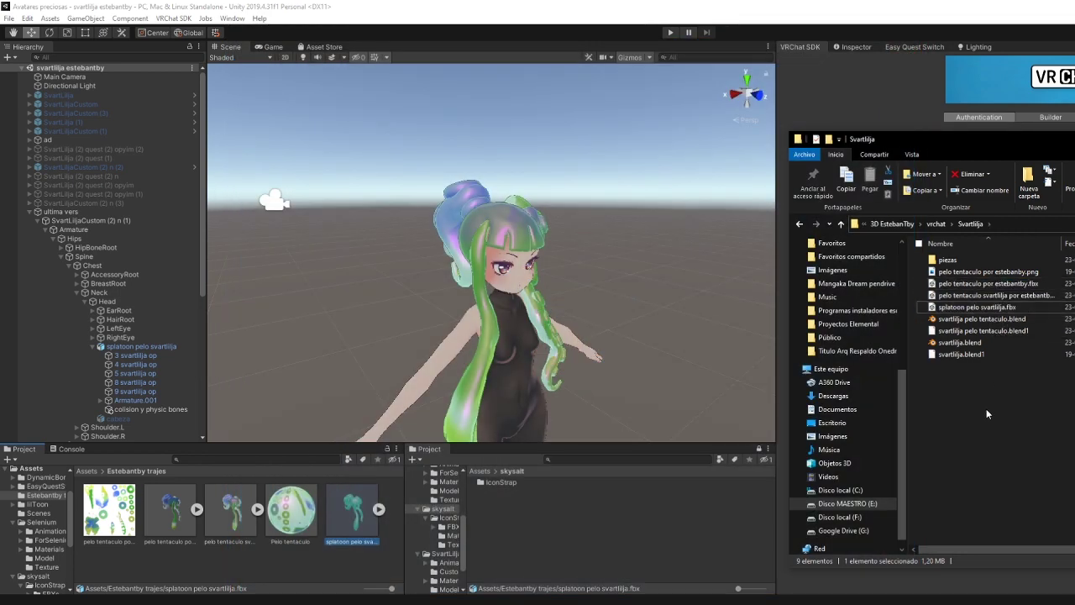
Copy the new splatoon pelo svartlilja.fbx into Estebanby trajes, replacing the existing file.
left_click(363, 581)
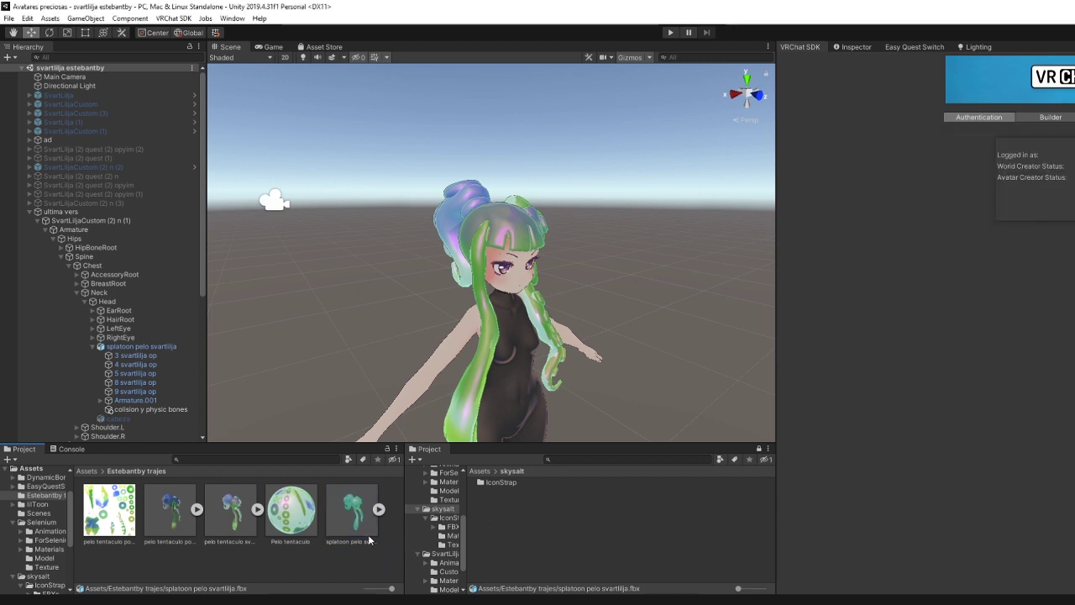
left_click(364, 533)
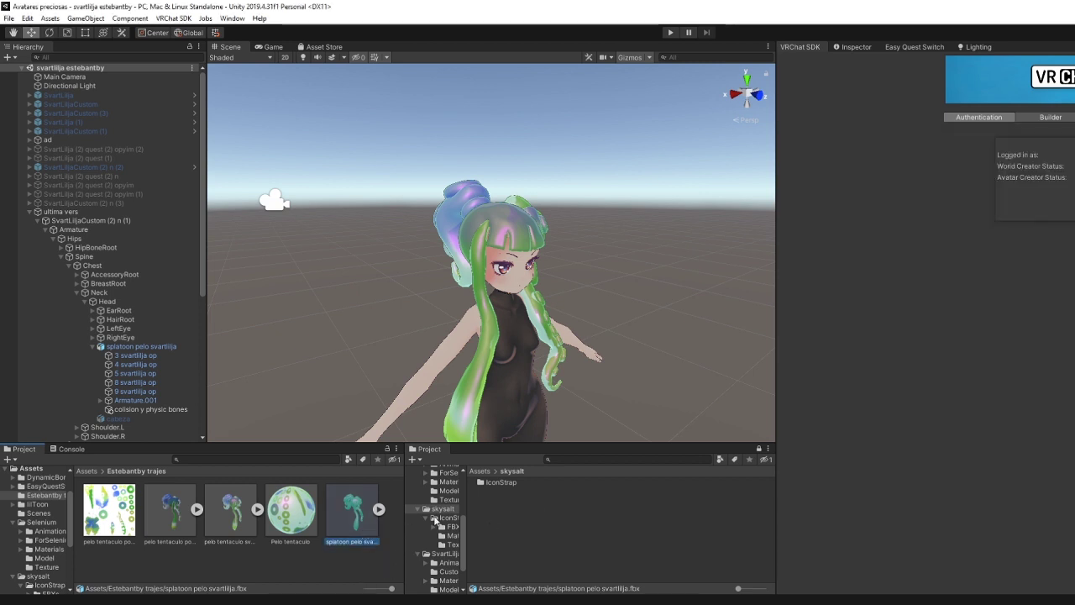
key("alt+Tab")
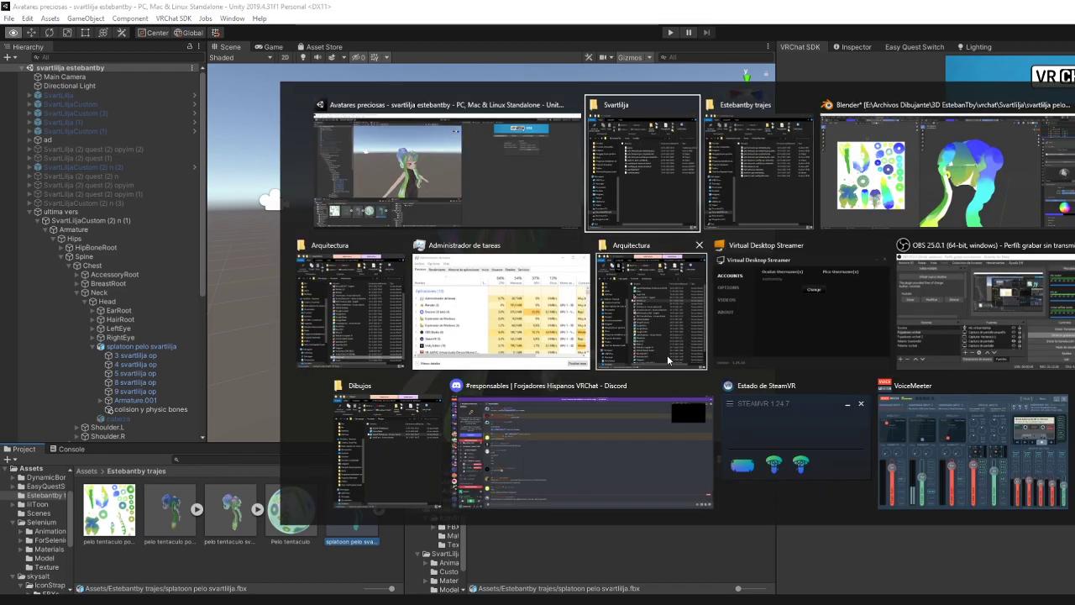
key("alt+Tab")
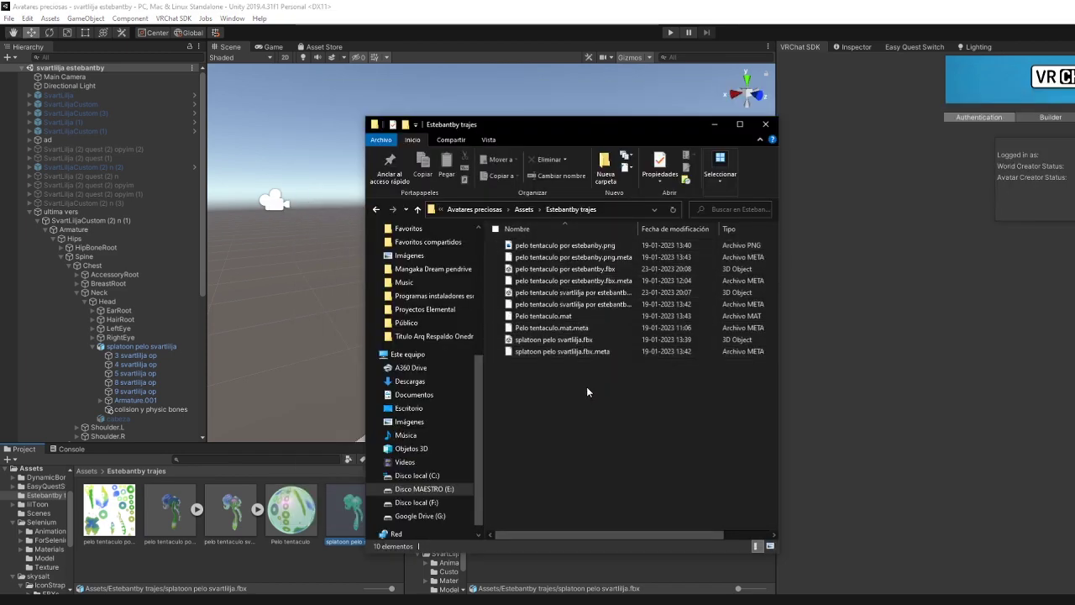
key("alt+Tab")
left_click(945, 308)
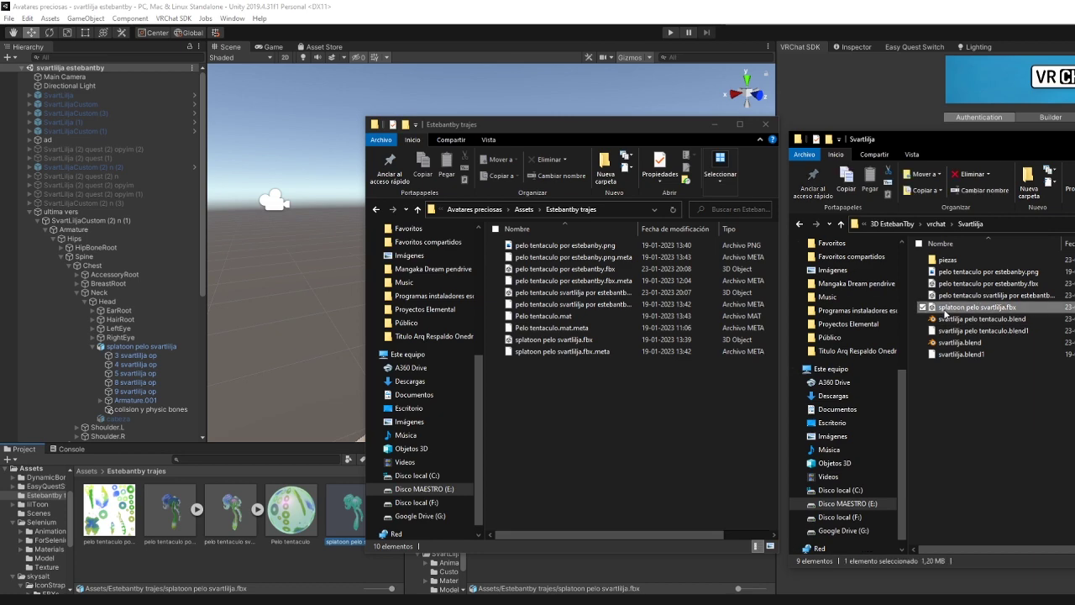
left_click_drag(945, 310, 525, 344)
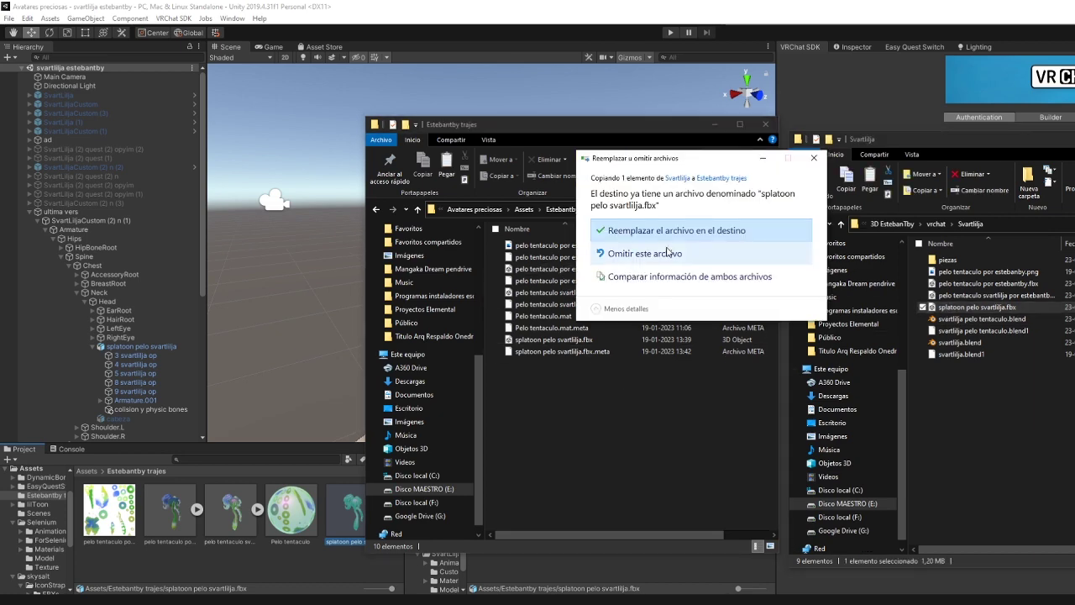
left_click(677, 232)
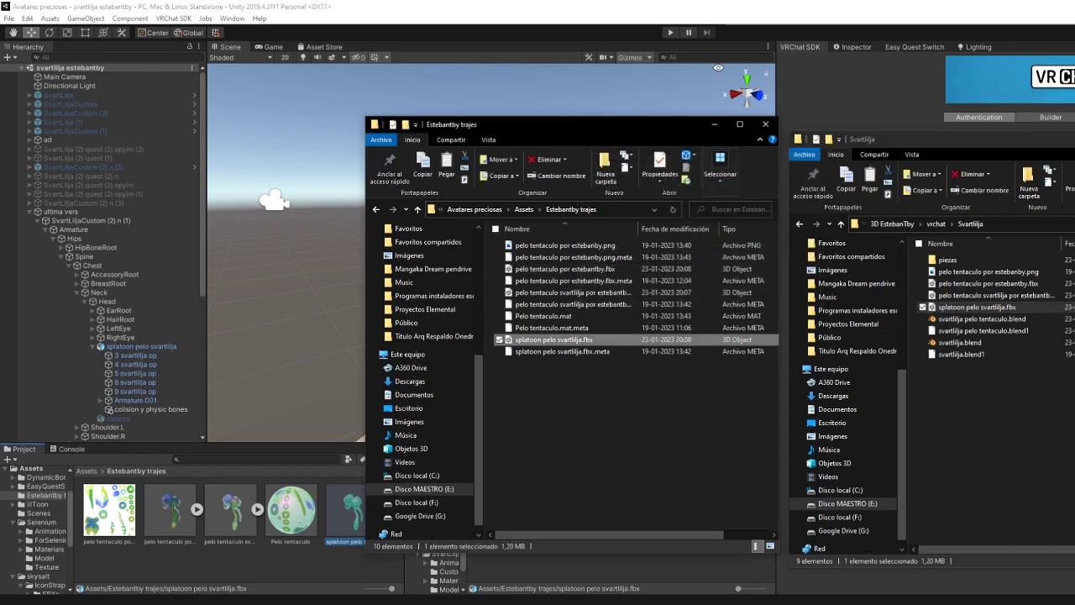
left_click(750, 31)
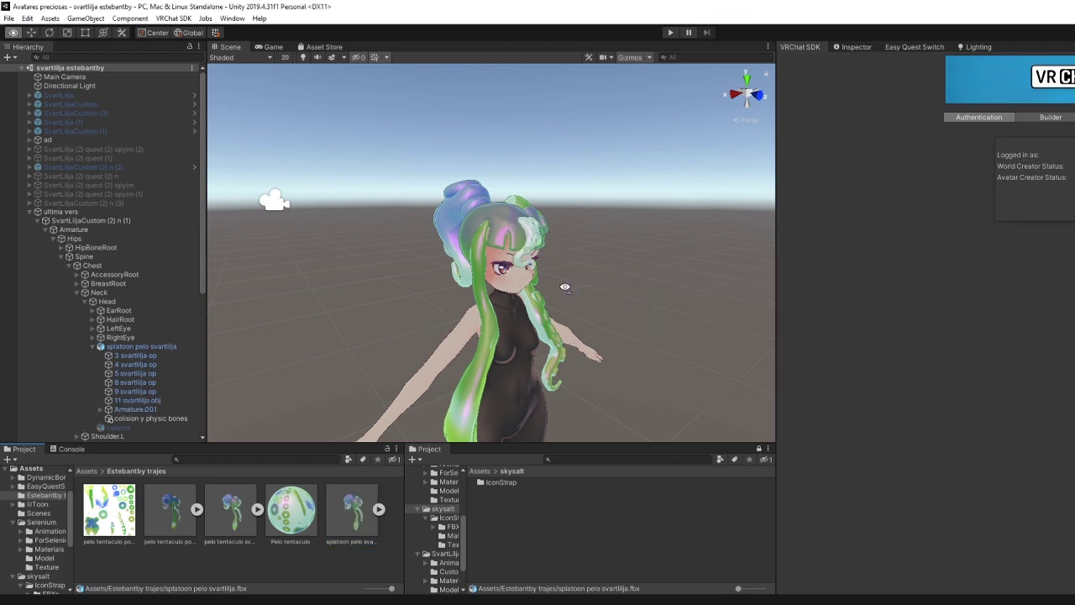
Turn to the avatar's face and show the 11 svartlilja obj tentacle piece's components in the Inspector.
key("f")
scroll(521, 282, "up", 3)
scroll(504, 290, "down", 3)
mouse_move(504, 290)
left_mouse_down("alt")
mouse_move(543, 288)
mouse_move(497, 273)
left_mouse_up("alt")
left_click(498, 273)
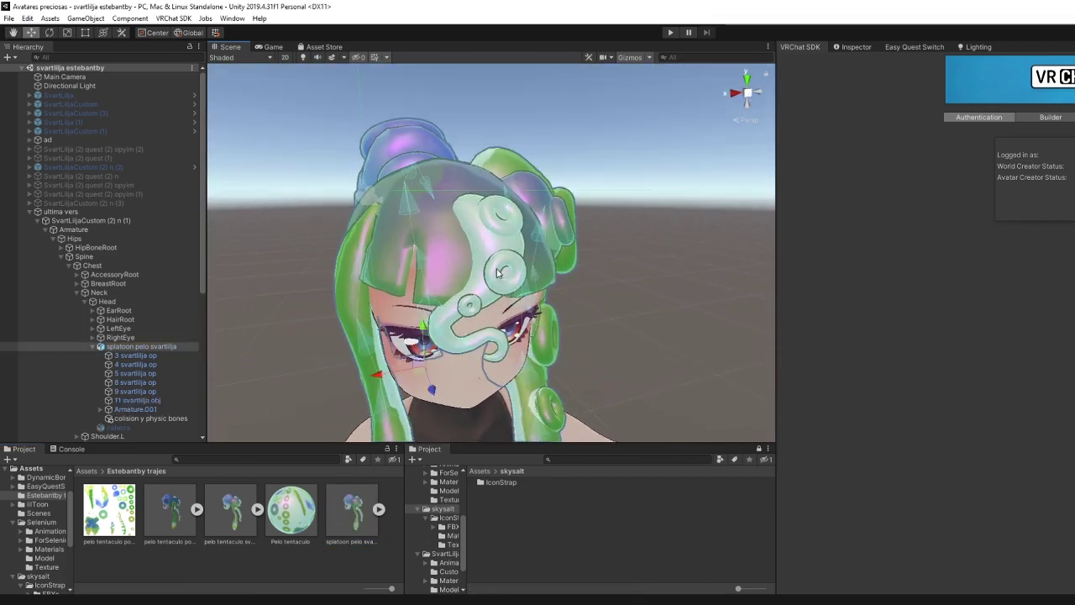
left_click(475, 223)
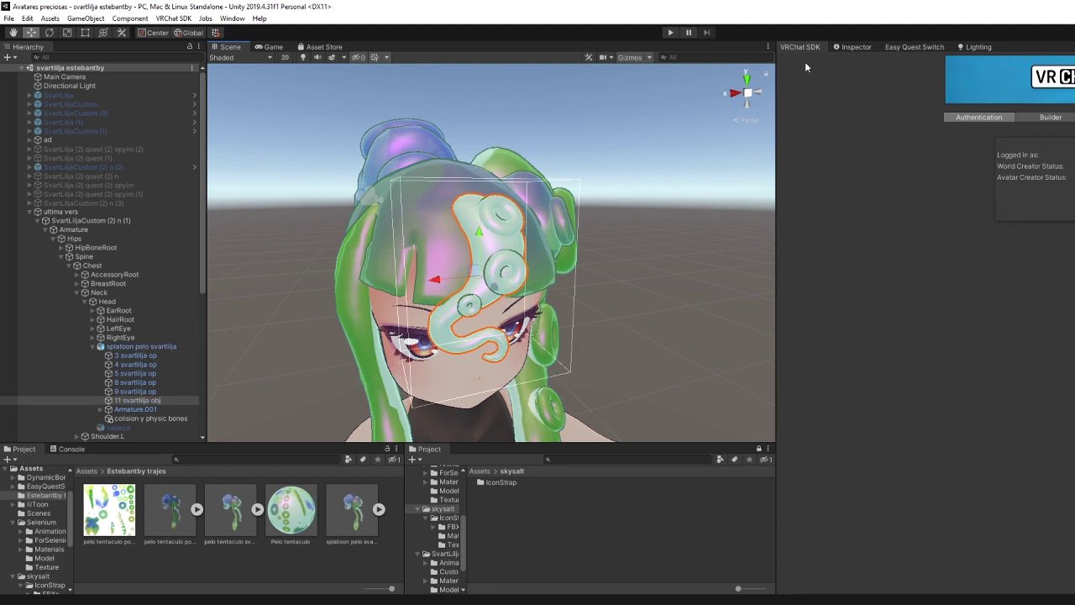
left_click(854, 48)
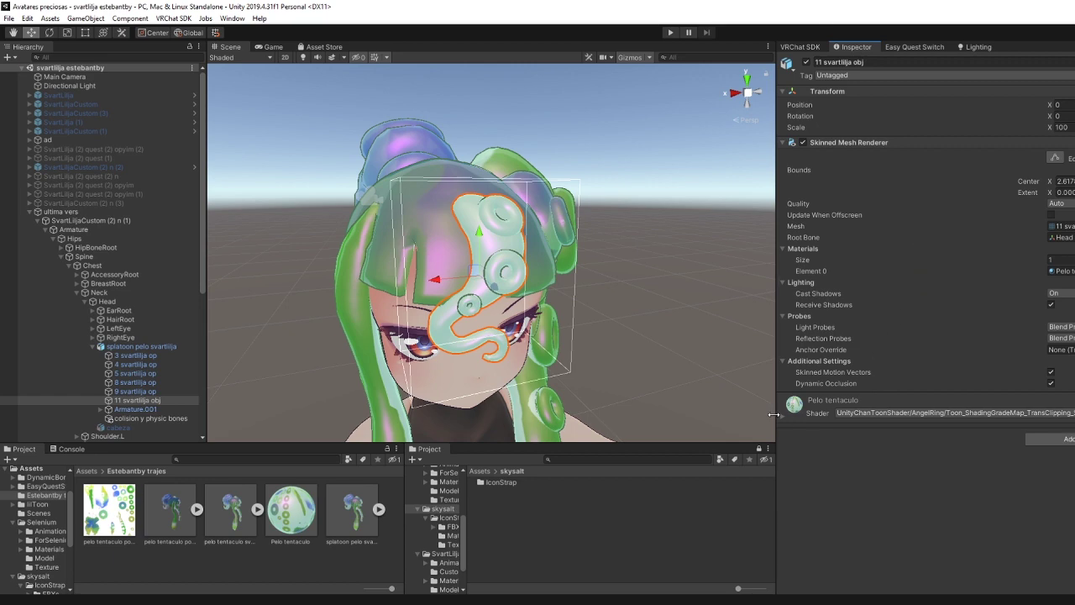
Use Image > Save As to overwrite pelo tentaculo por estebanby.png in the Svartlilja folder.
key("alt+Tab")
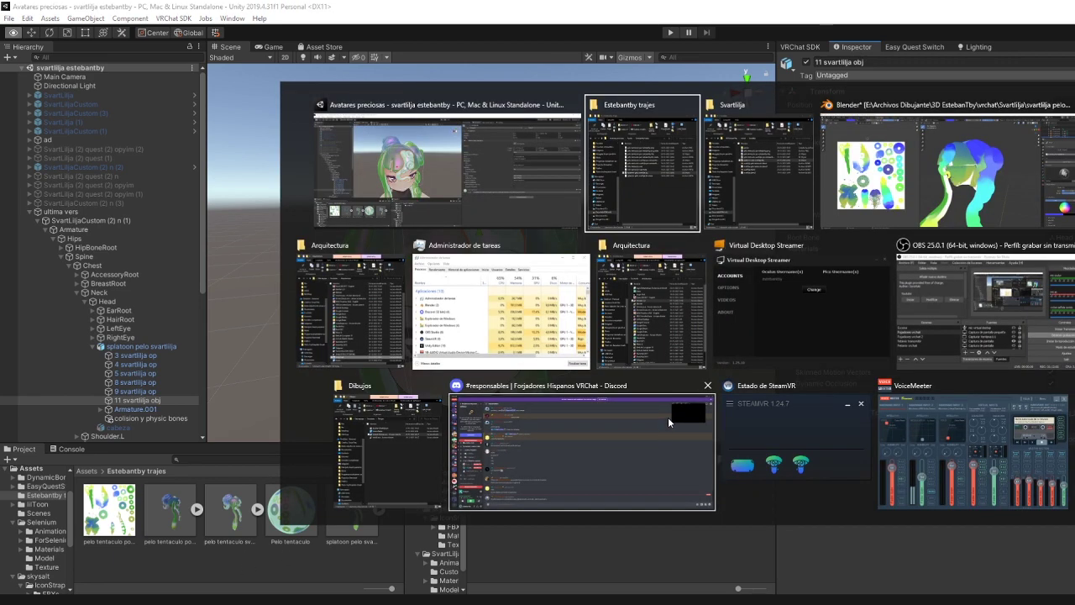
key("alt+Tab")
key("alt+Tab")
scroll(456, 265, "down", 1)
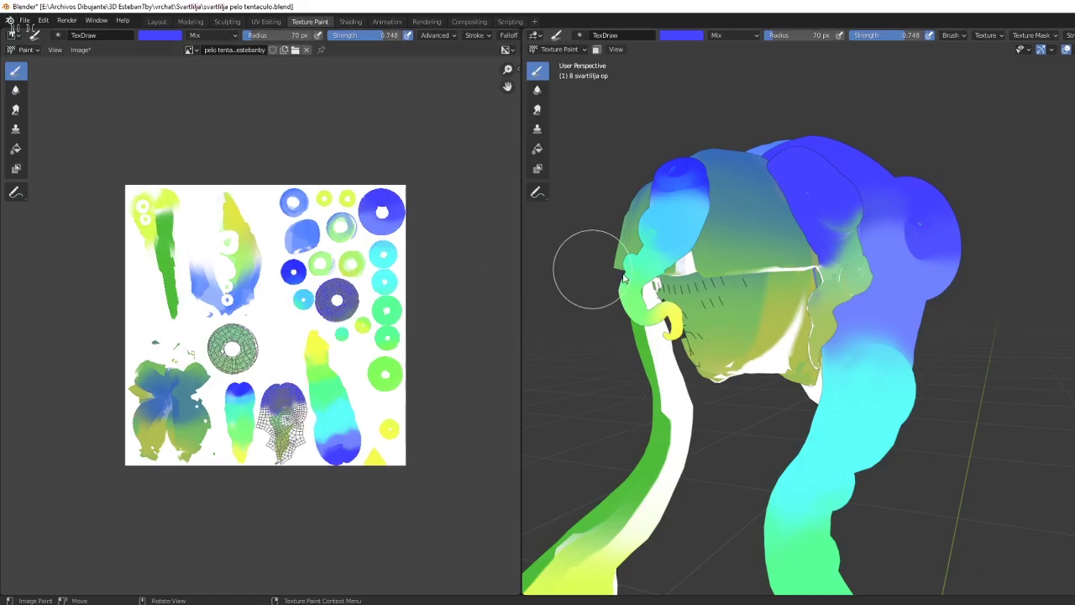
middle_click_drag(588, 263, 563, 277)
scroll(563, 277, "down", 1)
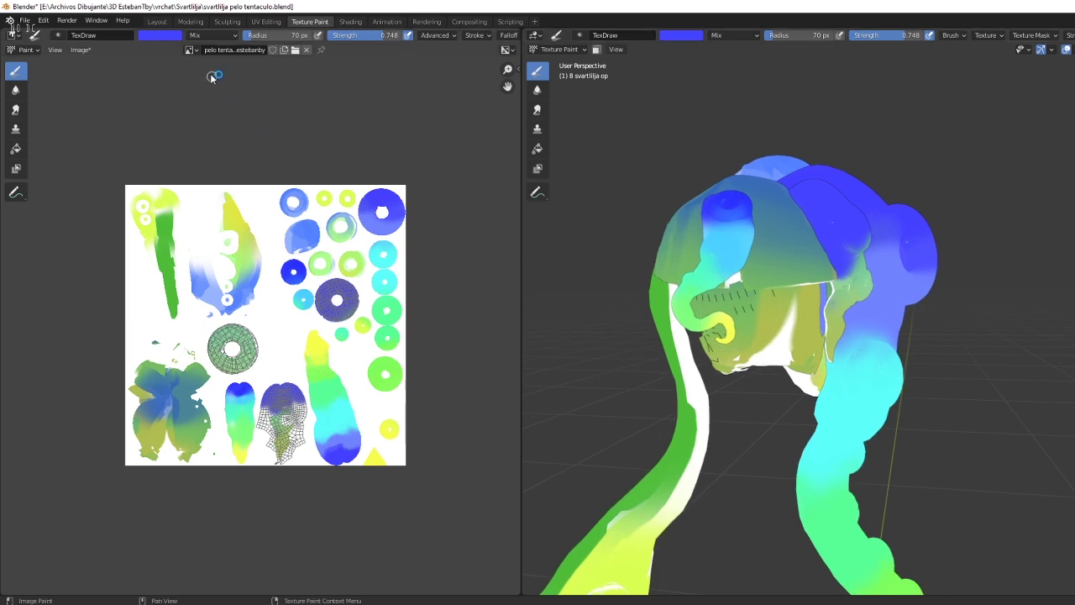
left_click(81, 50)
left_click(93, 62)
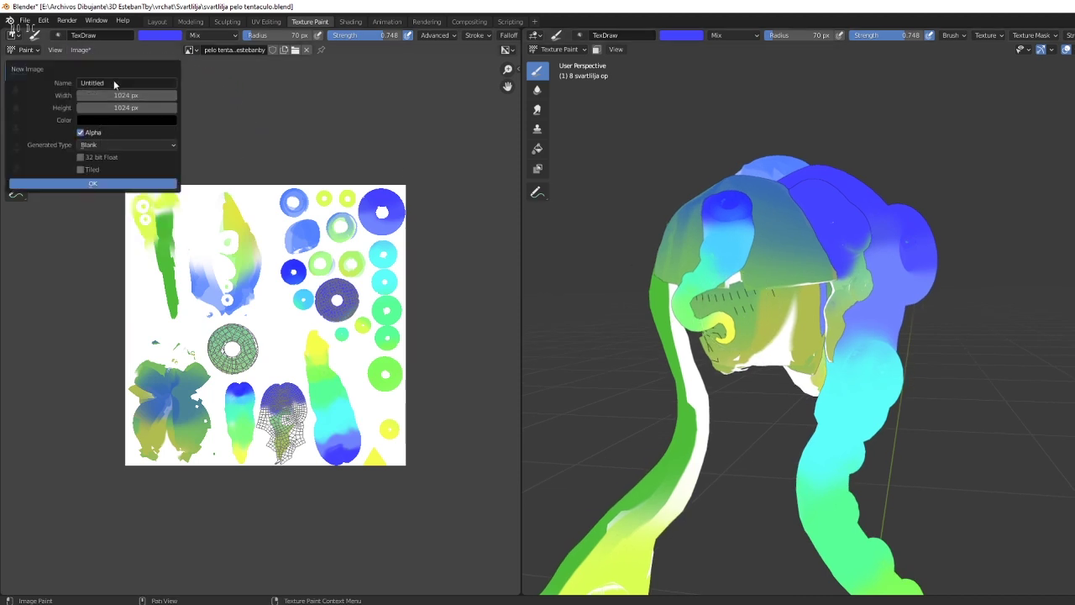
left_click(80, 50)
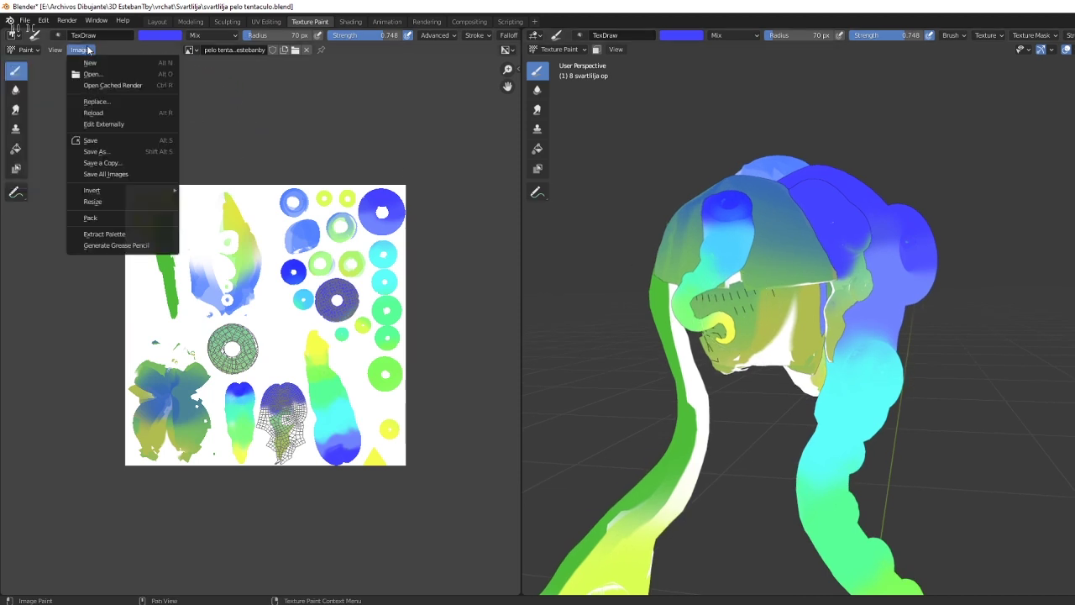
left_click(102, 152)
left_click(491, 235)
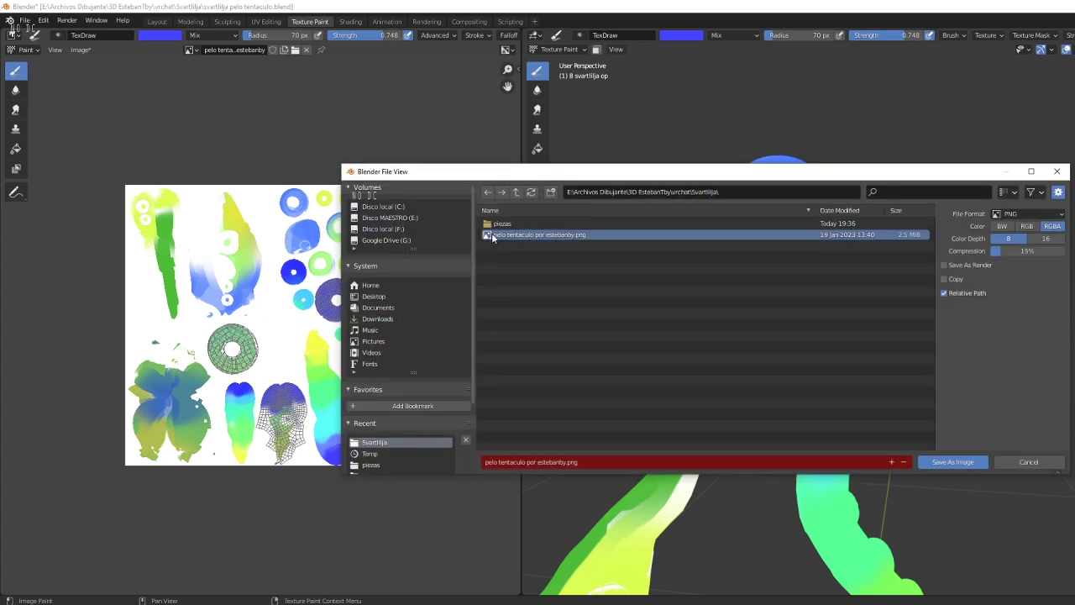
left_click(929, 464)
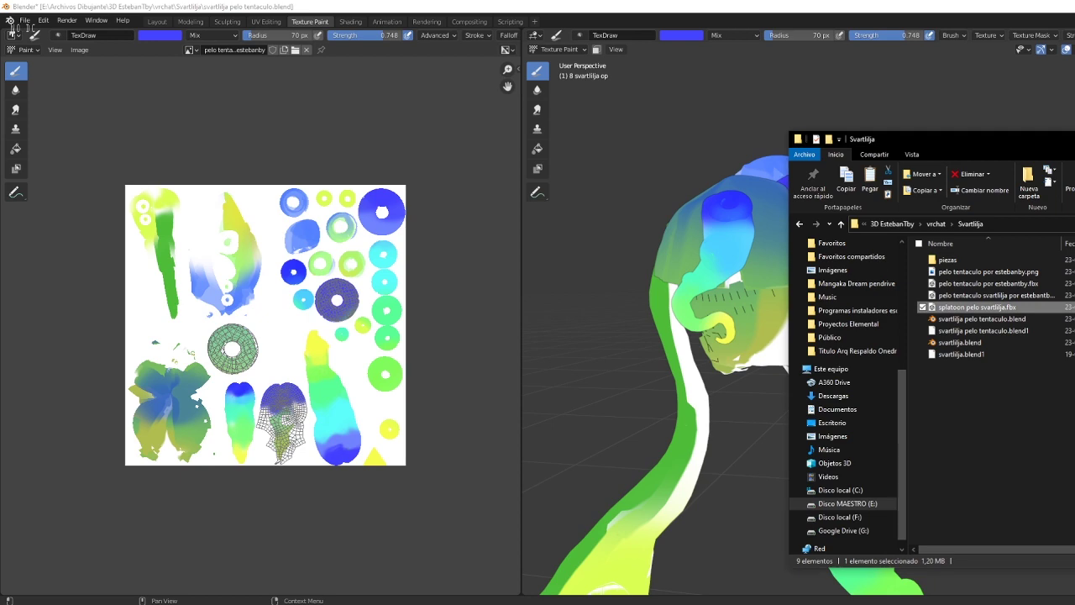
Copy pelo tentaculo por estebanby.png from Svartlilja into Estebanby trajes, replacing the old texture.
left_click(996, 272)
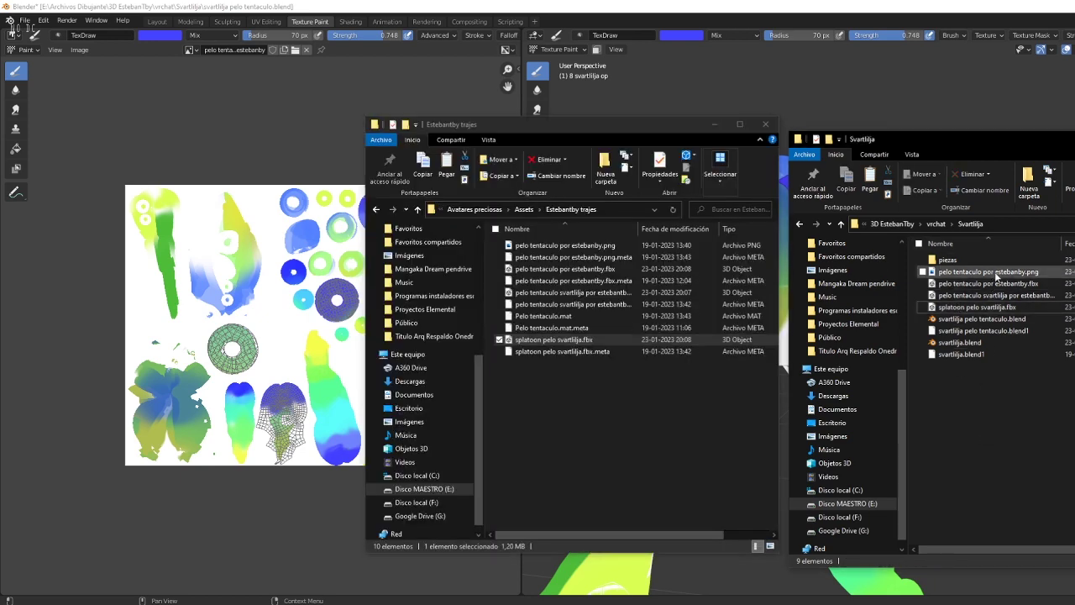
left_click(647, 400)
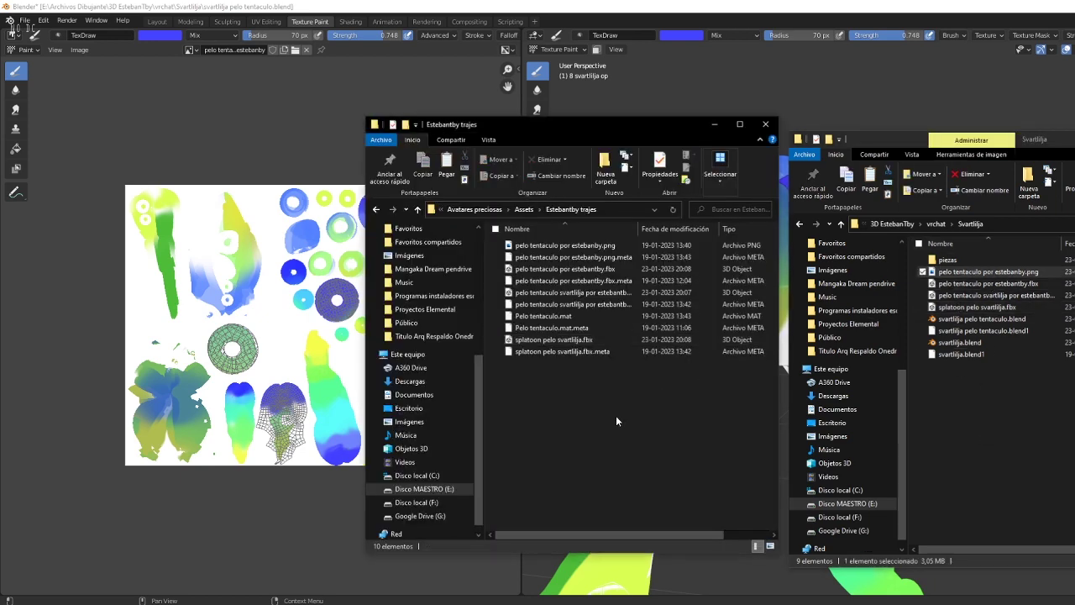
left_click(662, 232)
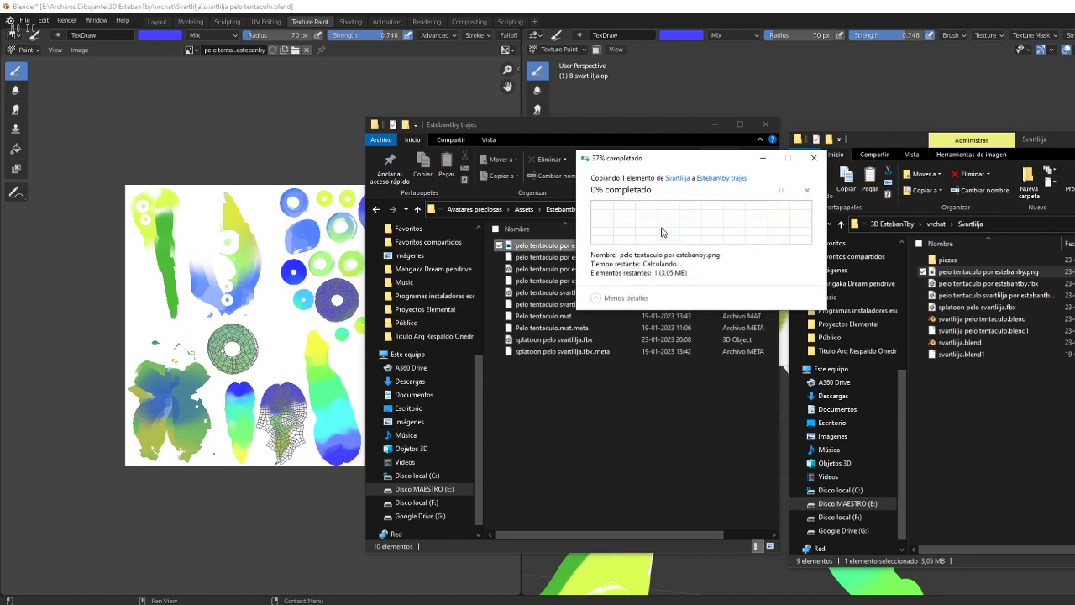
key("alt+Tab")
key("alt+Tab")
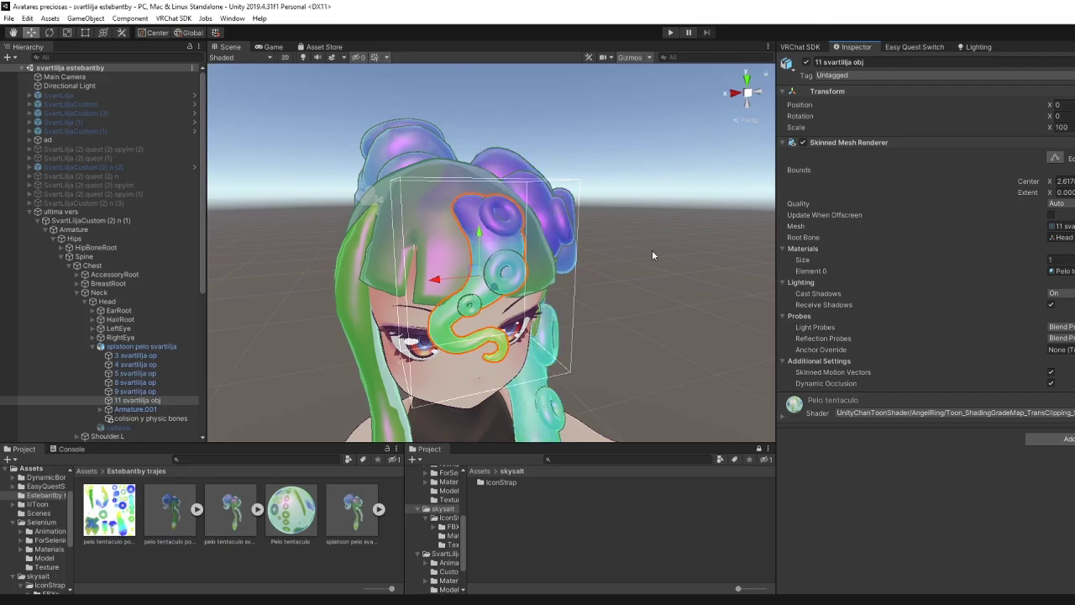
Orbit and zoom around the avatar to view the blue-to-green tentacle hair and its face curl.
mouse_move(652, 250)
left_mouse_down("alt")
mouse_move(402, 294)
mouse_move(622, 258)
left_mouse_up("alt")
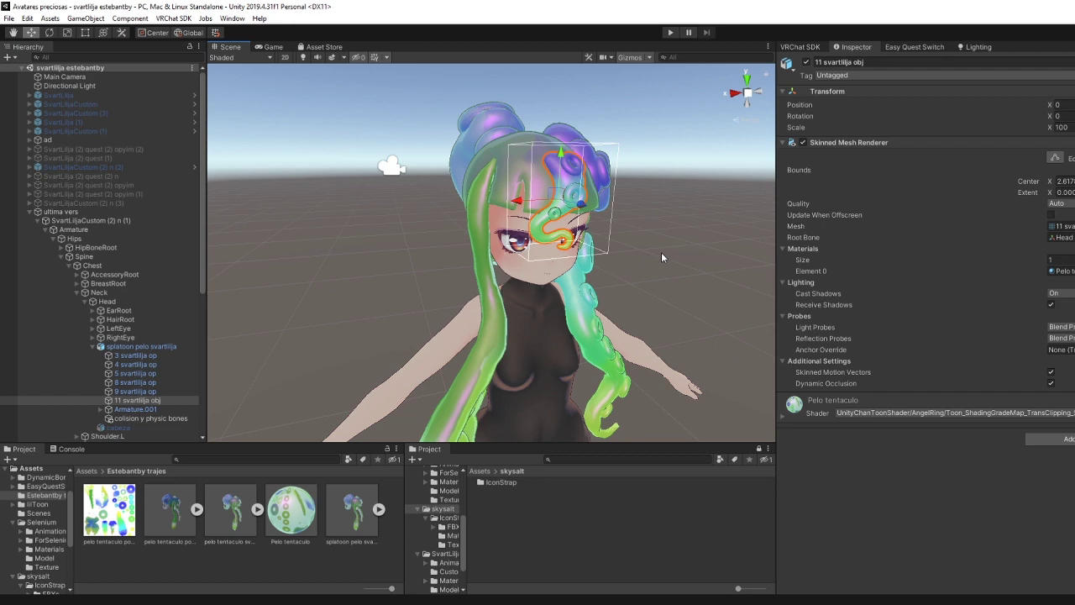
mouse_move(541, 267)
left_mouse_down("alt")
mouse_move(813, 295)
mouse_move(515, 302)
mouse_move(575, 213)
mouse_move(433, 311)
left_mouse_up("alt")
scroll(554, 261, "up", 5)
scroll(562, 267, "up", 3)
scroll(576, 274, "down", 10)
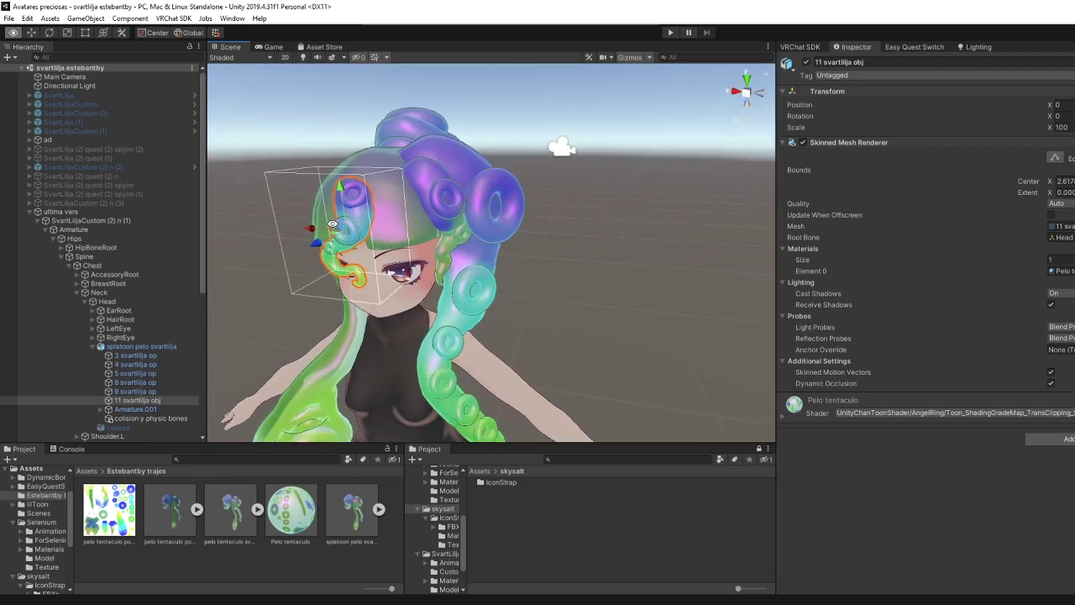
scroll(433, 310, "down", 3)
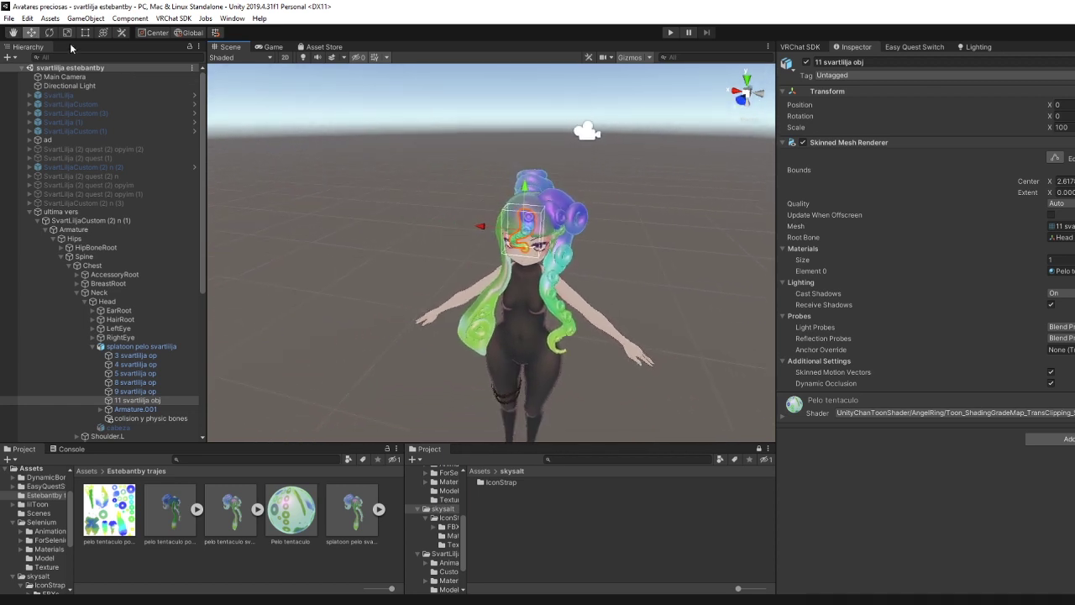
left_click(9, 18)
key("f")
mouse_move(471, 269)
left_mouse_down("alt")
mouse_move(791, 186)
mouse_move(506, 128)
mouse_move(476, 238)
left_mouse_up("alt")
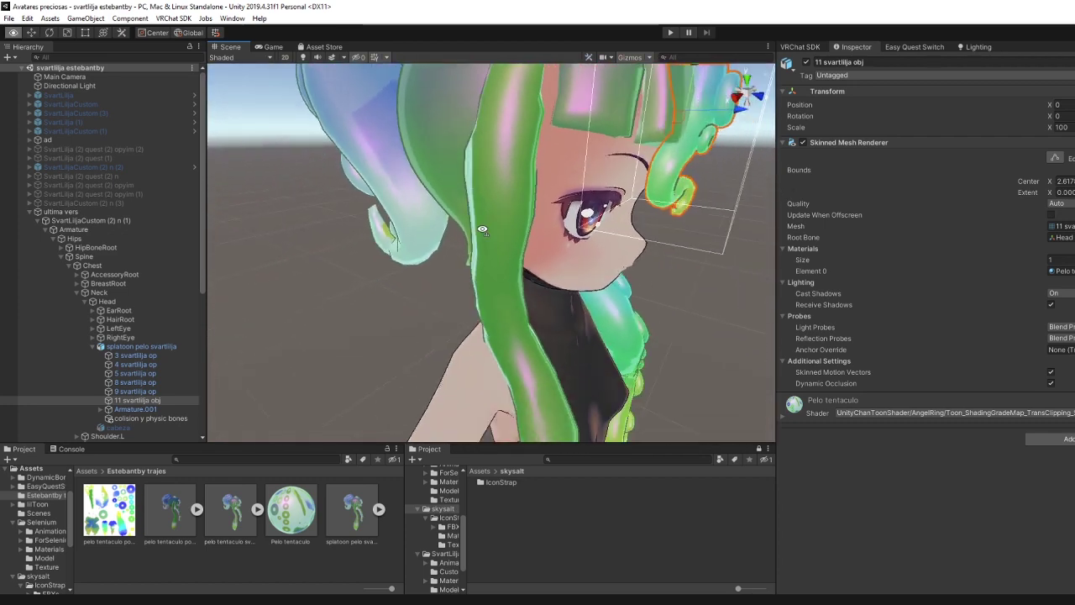
scroll(476, 238, "down", 5)
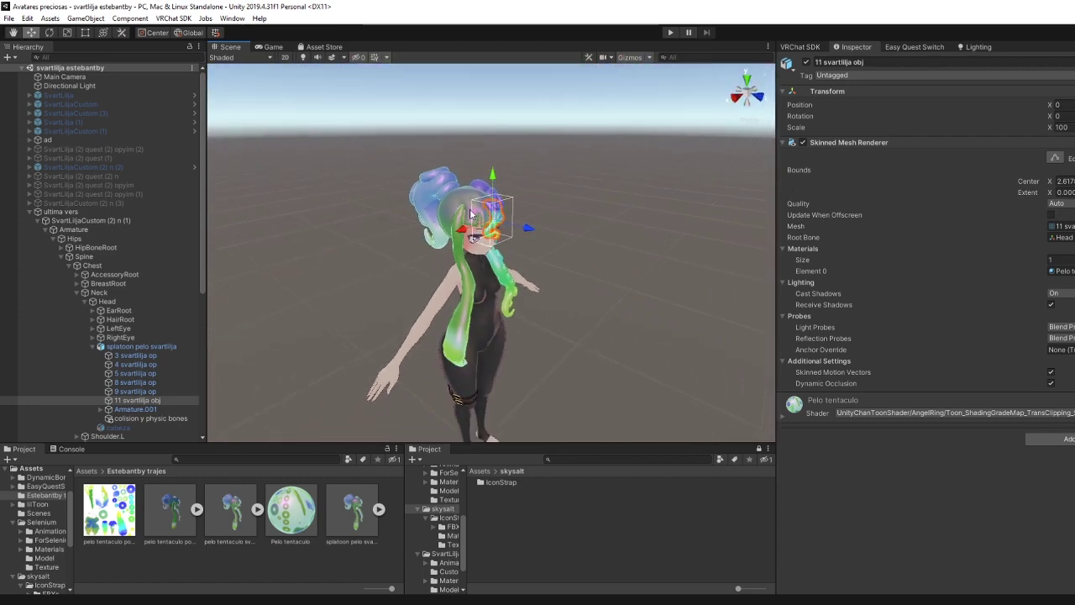
left_click_drag(476, 229, 446, 232, "alt")
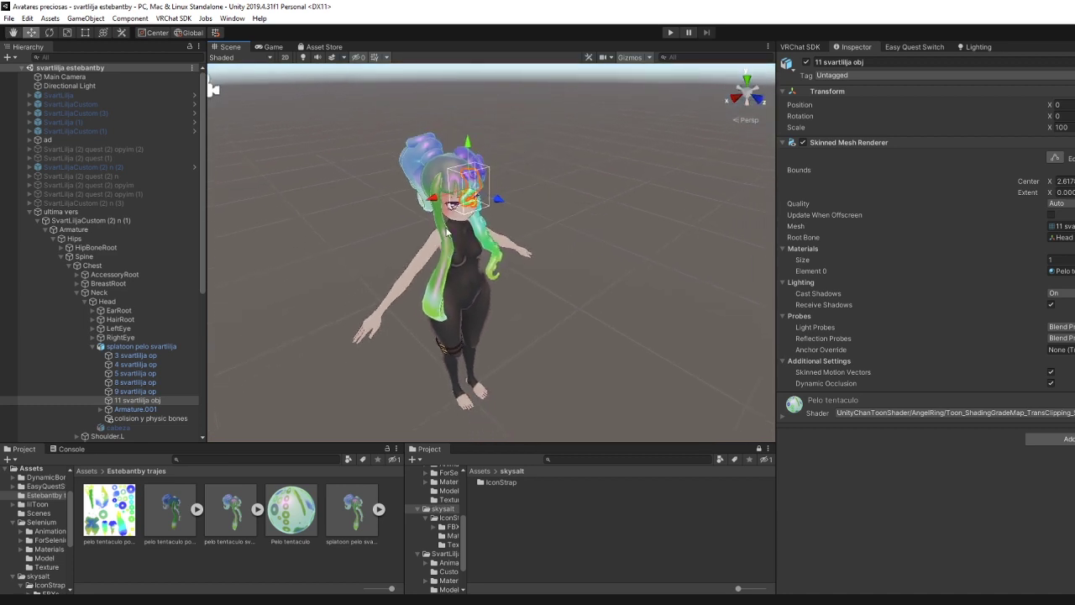
left_click(94, 221)
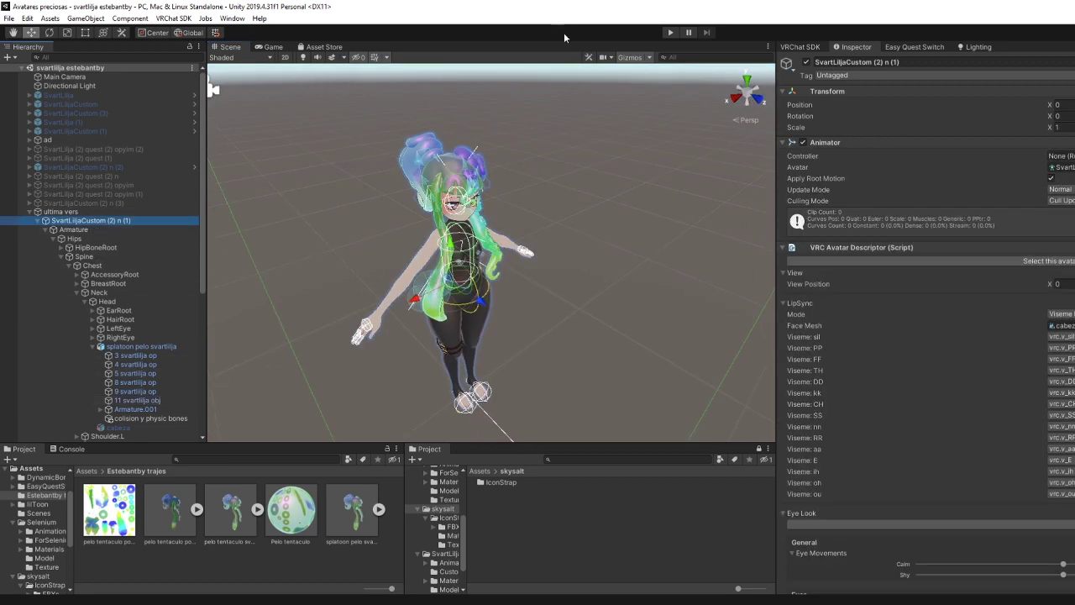
left_click(669, 32)
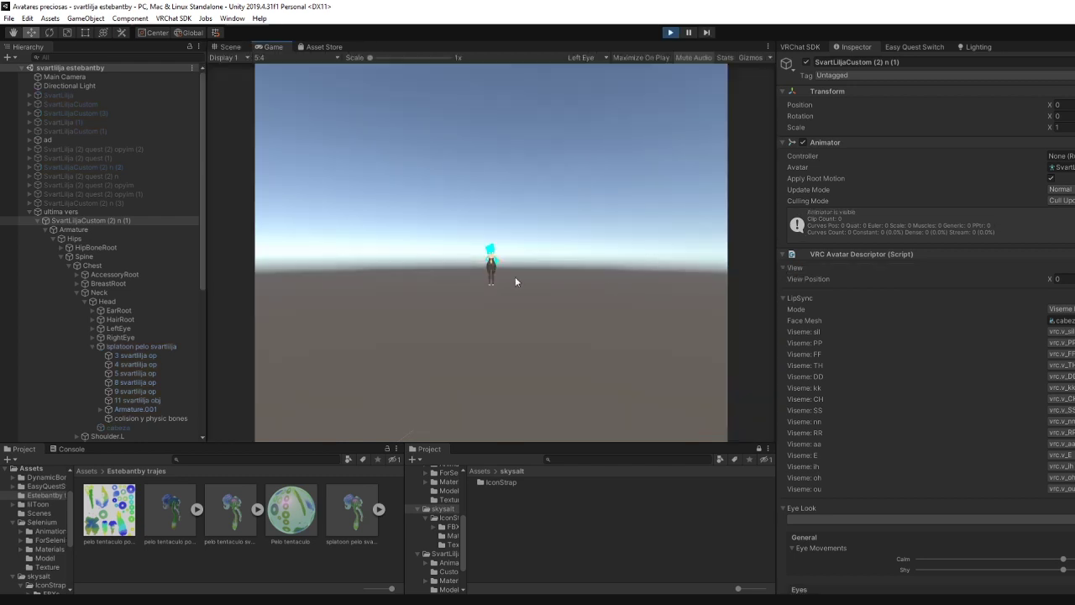
left_click(234, 47)
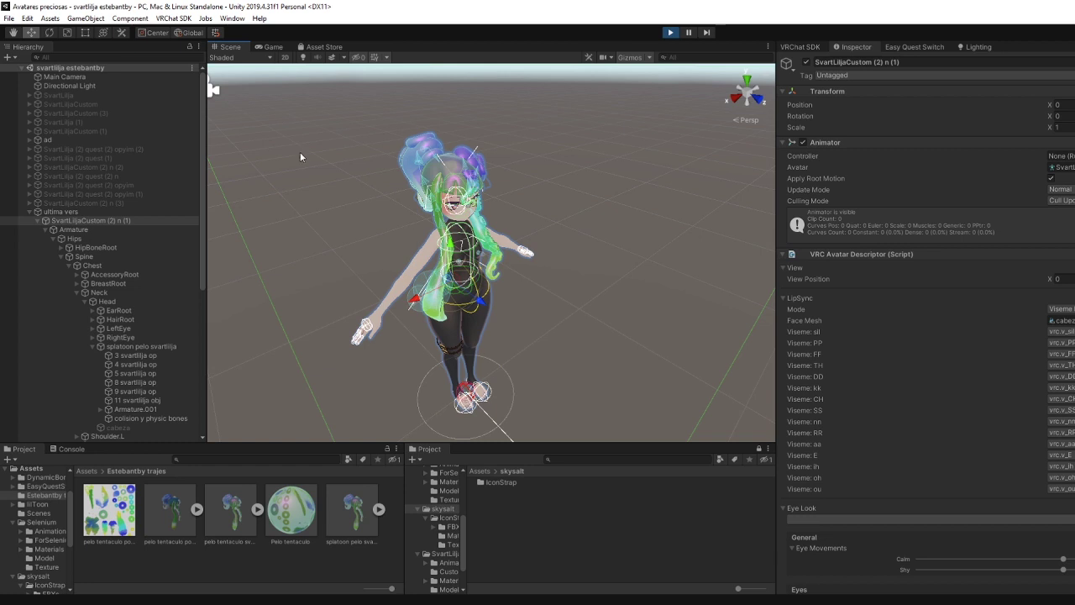
left_click(93, 221)
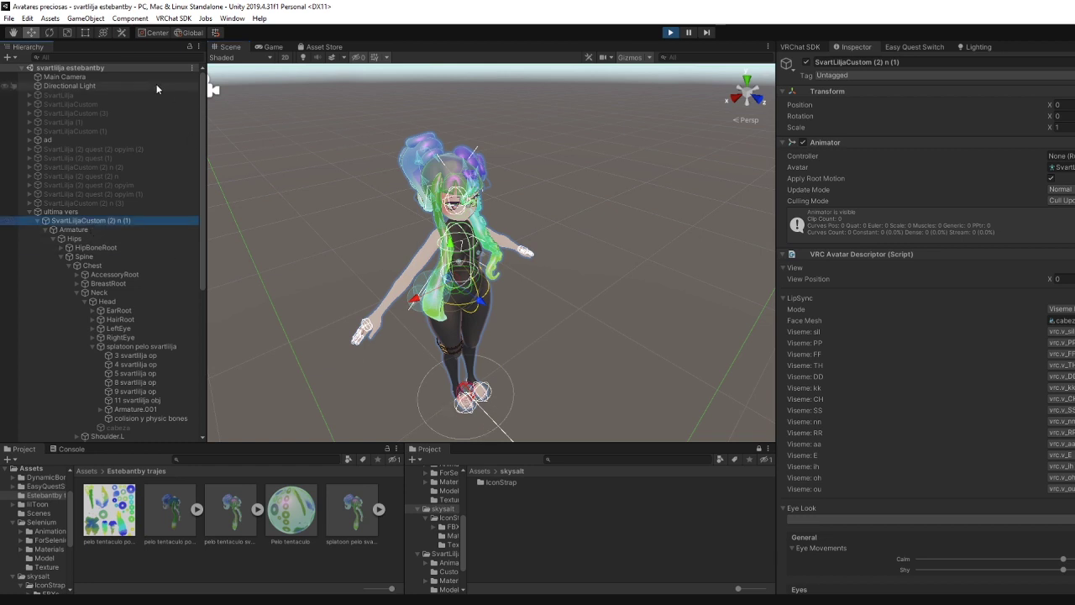
left_click_drag(360, 200, 251, 274, "alt")
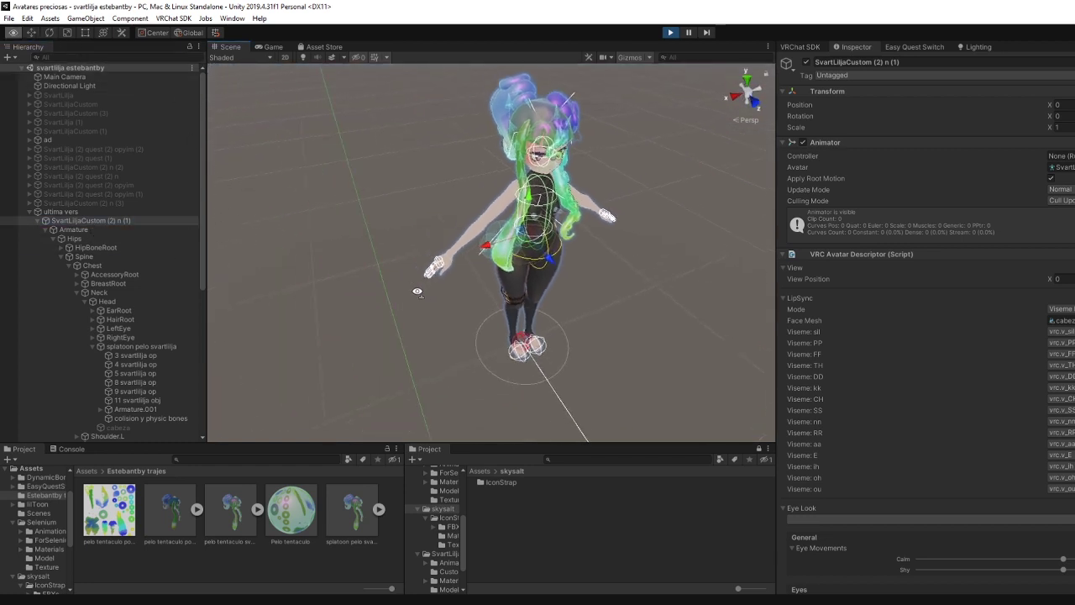
left_click(76, 221)
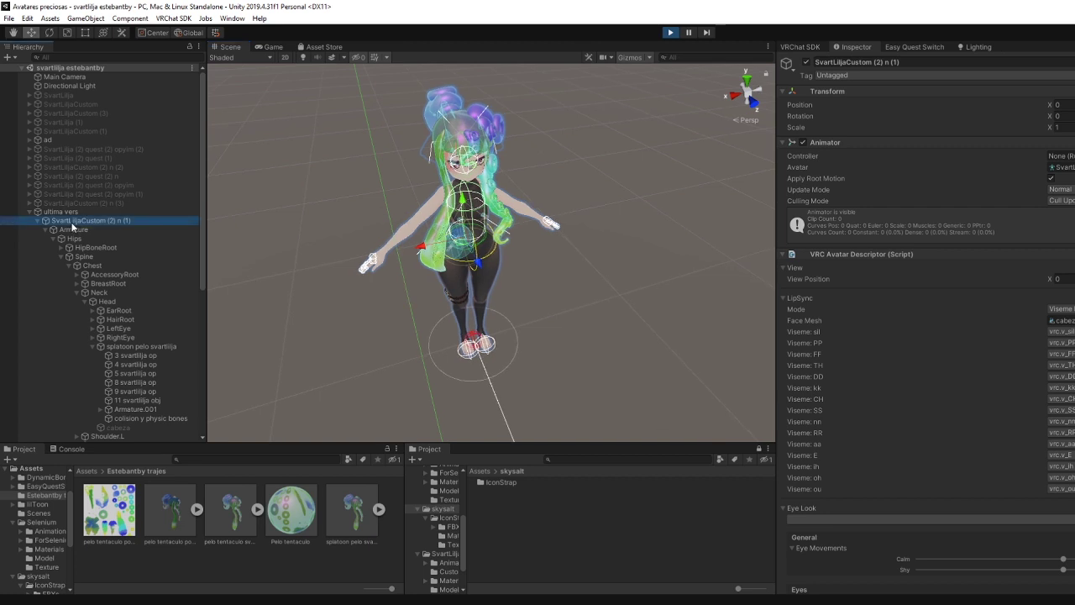
key("F2")
mouse_move(461, 249)
left_mouse_down()
mouse_move(489, 276)
mouse_move(409, 320)
left_mouse_up()
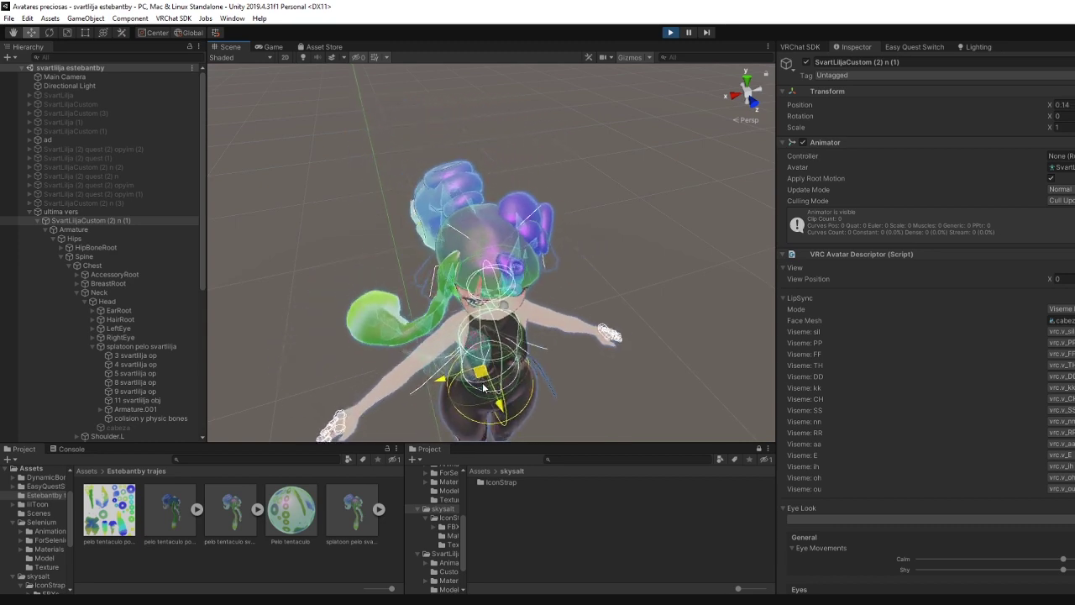
mouse_move(409, 320)
left_mouse_down()
mouse_move(496, 352)
mouse_move(458, 363)
mouse_move(461, 267)
mouse_move(455, 304)
mouse_move(504, 252)
left_mouse_up()
left_click(623, 62)
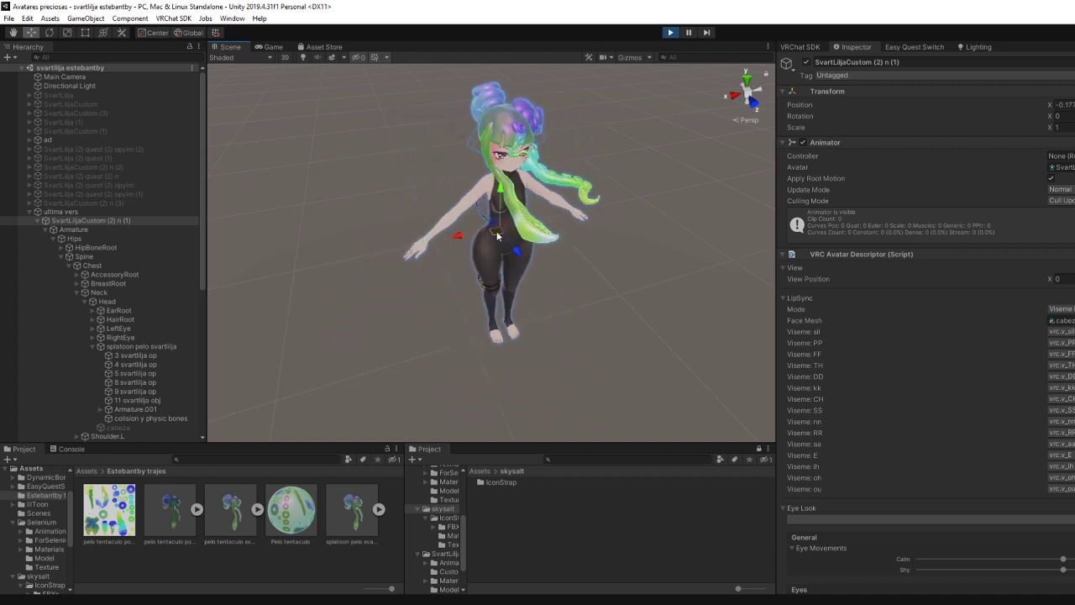
mouse_move(569, 233)
left_mouse_down("alt")
mouse_move(562, 205)
mouse_move(538, 197)
left_mouse_up("alt")
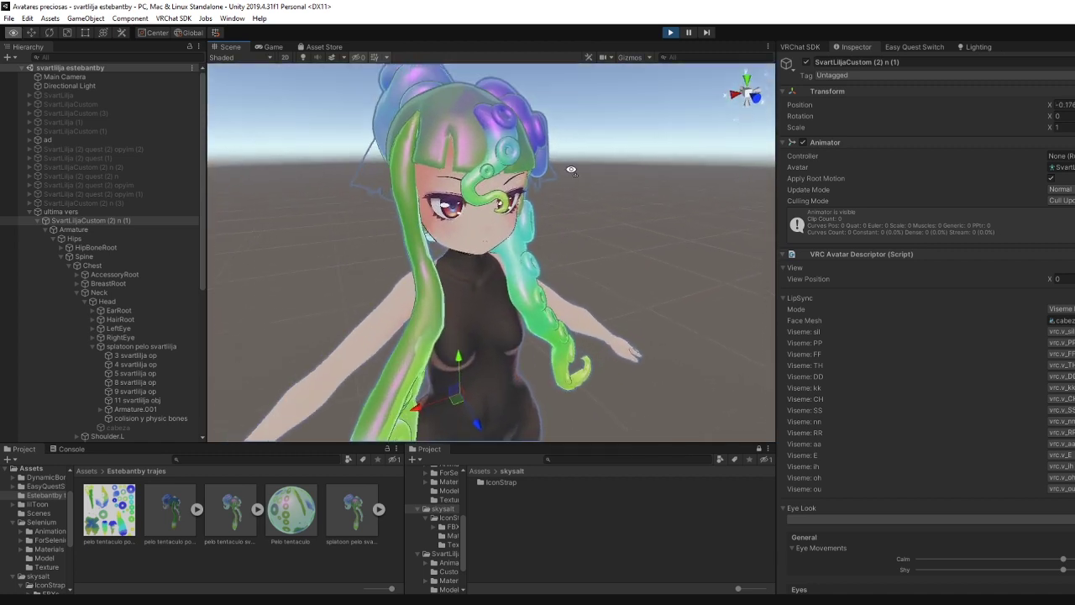
scroll(513, 193, "up", 5)
scroll(485, 189, "down", 2)
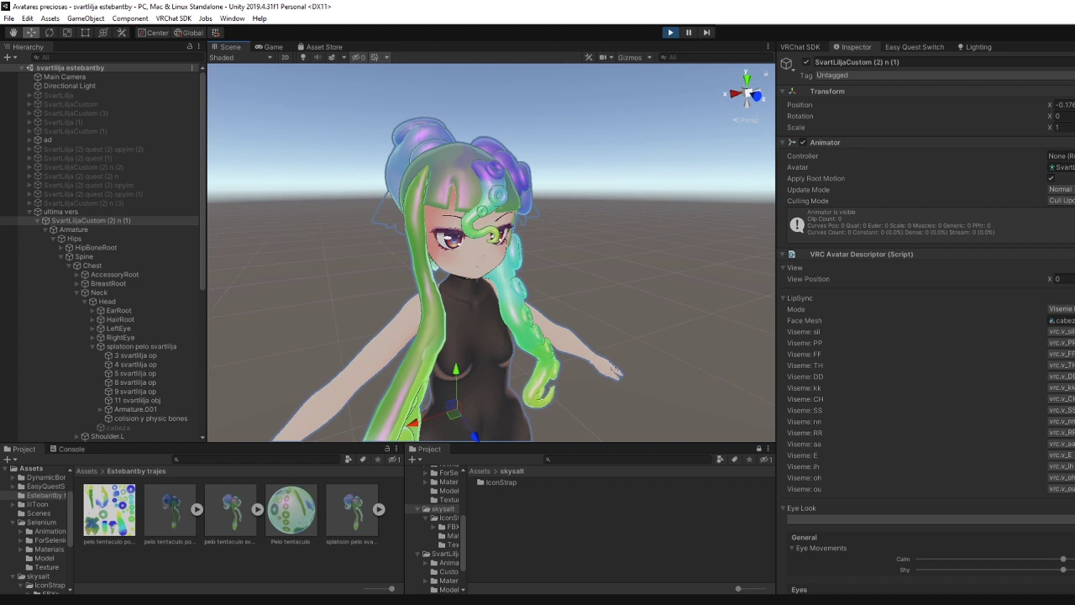
scroll(472, 287, "down", 3)
scroll(472, 287, "down", 3)
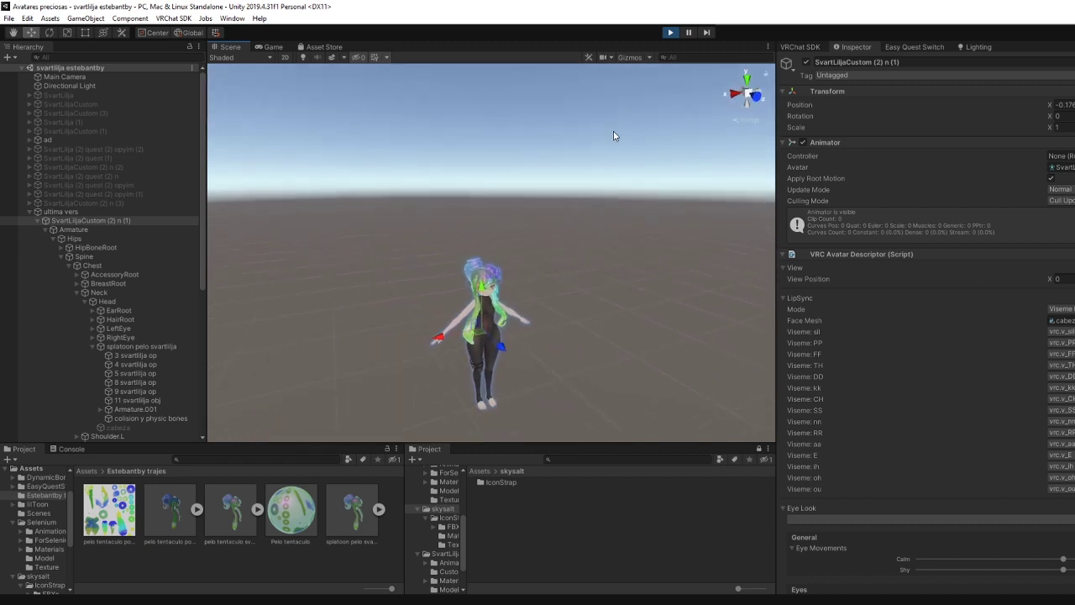
left_click(671, 33)
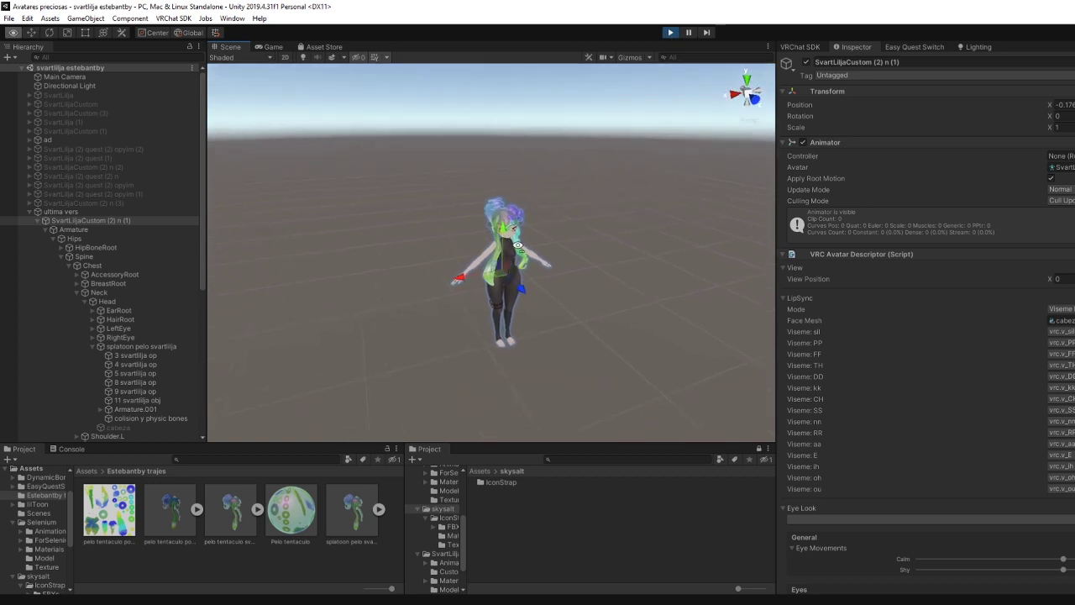
left_click_drag(504, 252, 525, 236, "alt")
scroll(525, 236, "up", 5)
scroll(537, 241, "up", 3)
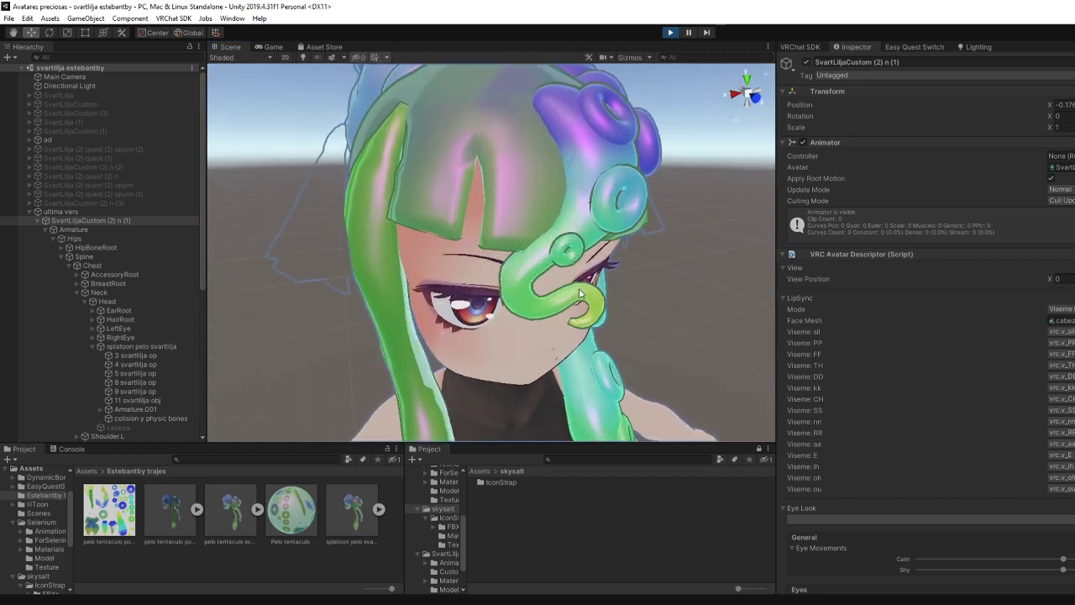
key("ctrl+p")
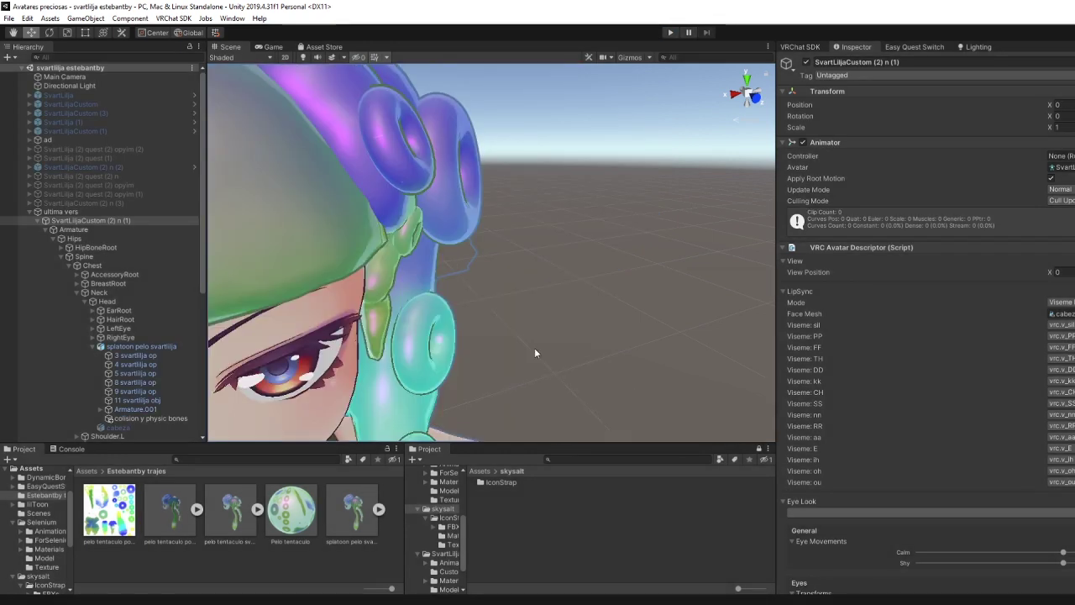